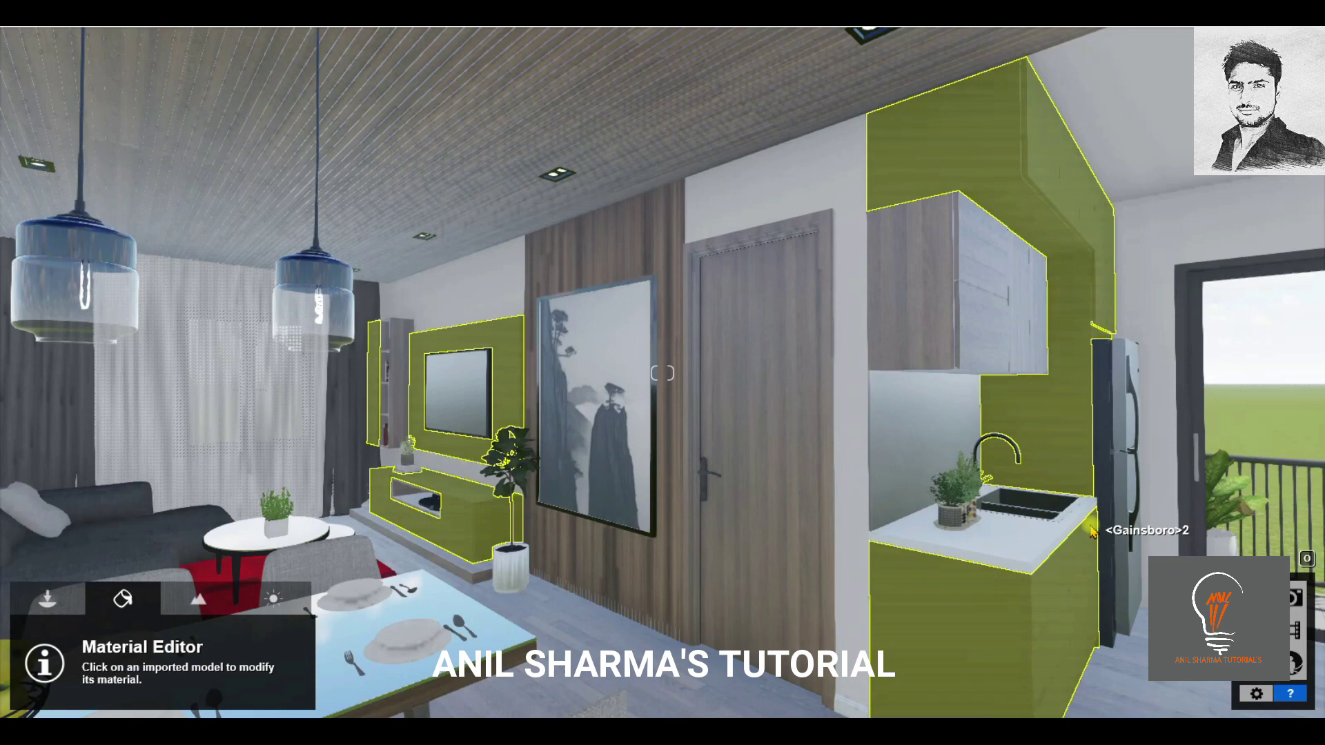
# Turn from the kitchen to the entry hall wall and open its Polii Stucco 06 3k material.
pyautogui.press('s')
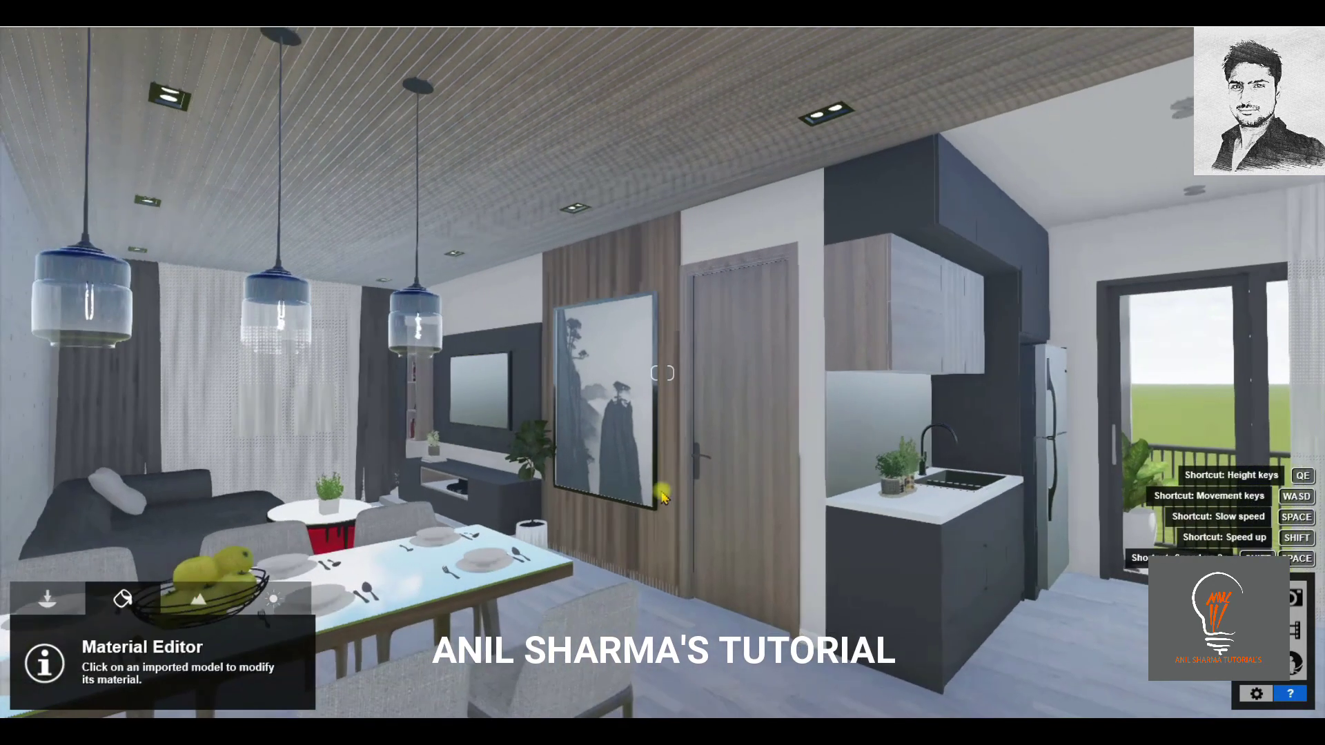
pyautogui.moveTo(661, 496); pyautogui.dragTo(207, 483, button='right')
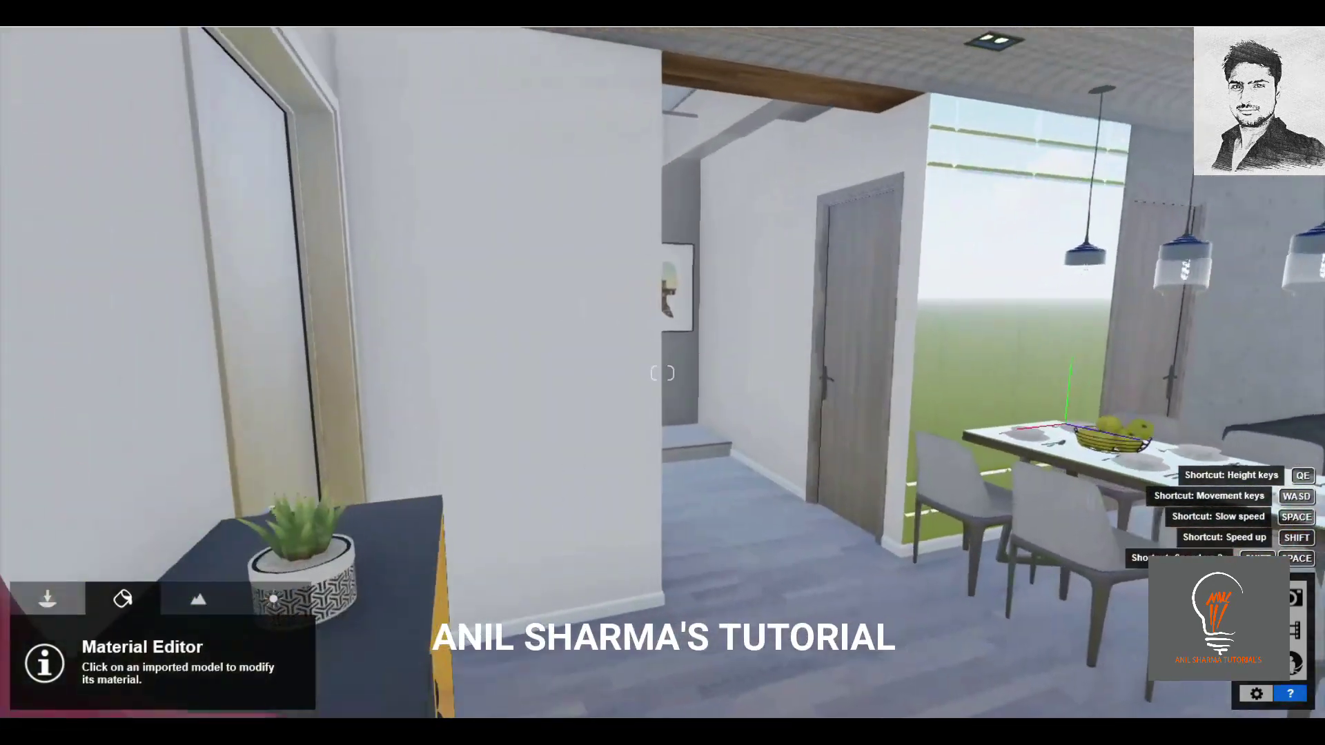
pyautogui.moveTo(207, 483); pyautogui.dragTo(579, 334, button='right')
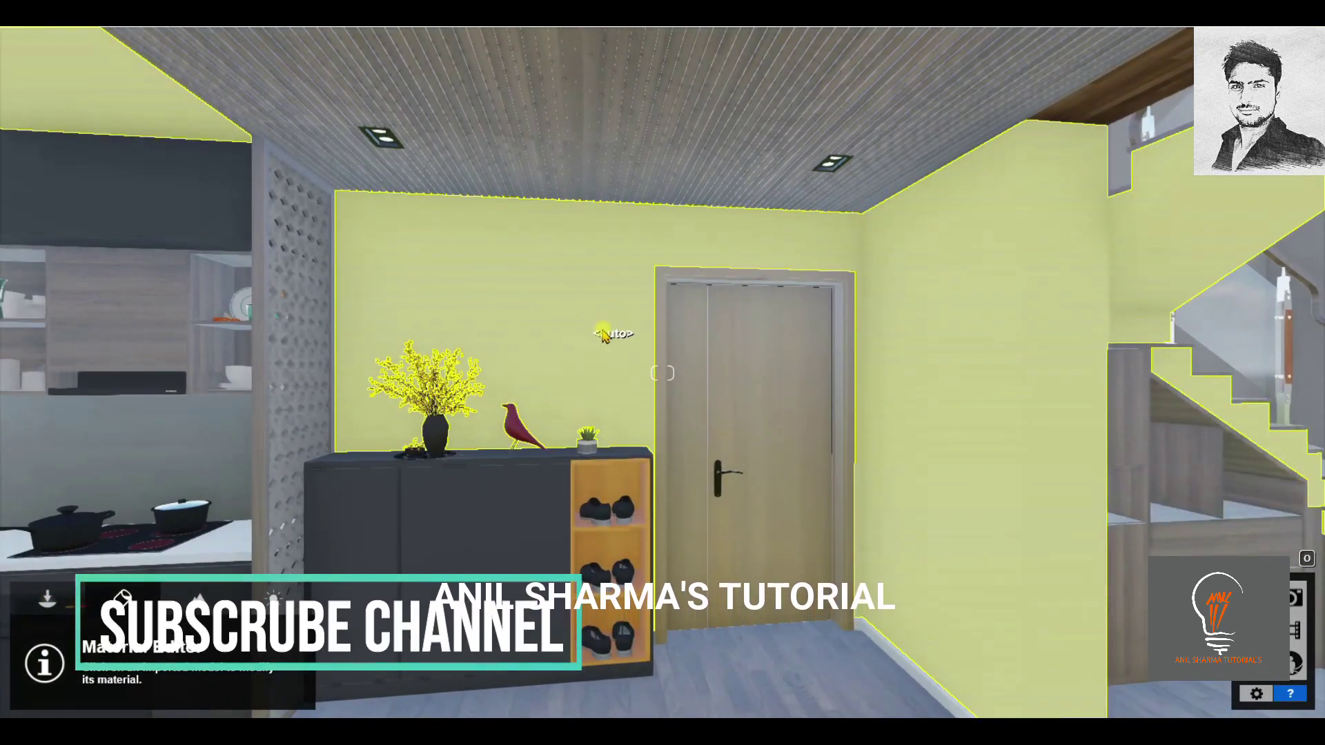
pyautogui.click(603, 335)
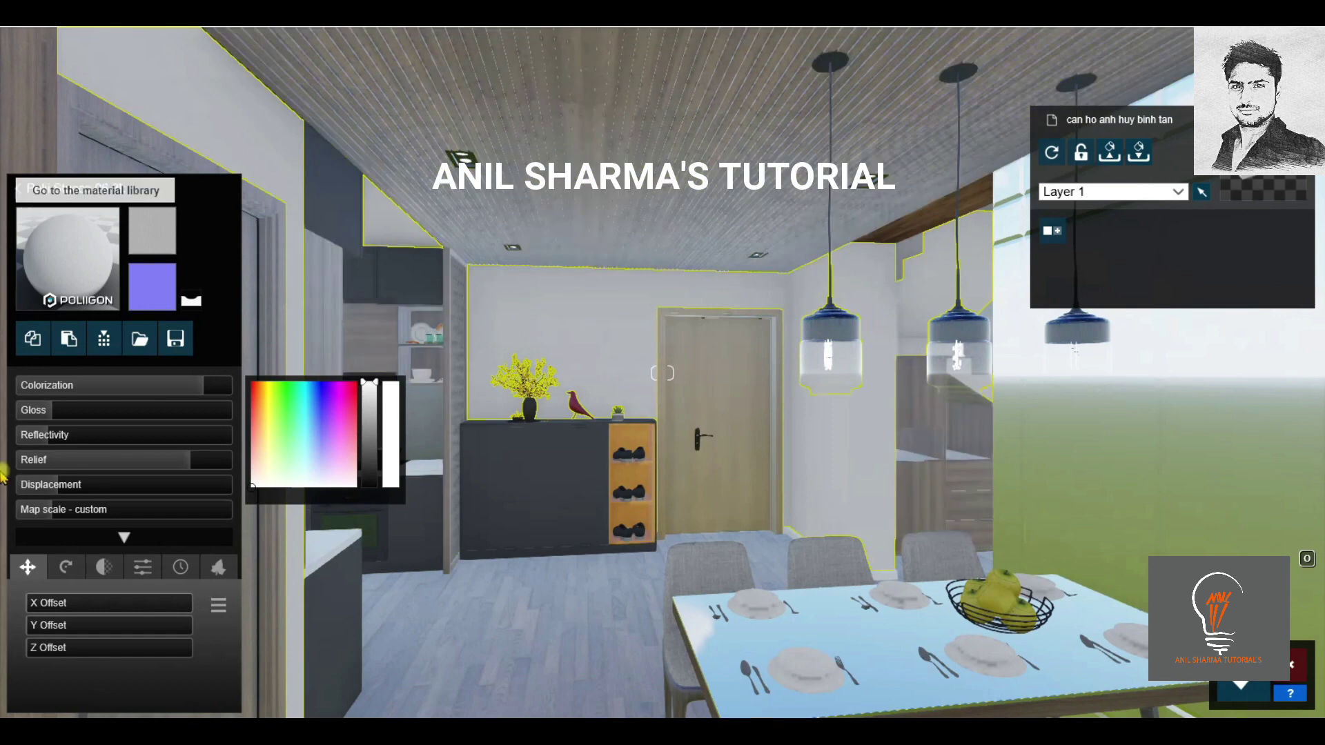
# Fly past the staircase and shoe cabinet into the kitchen, ending on the window frame.
pyautogui.moveTo(490, 386); pyautogui.dragTo(387, 387)
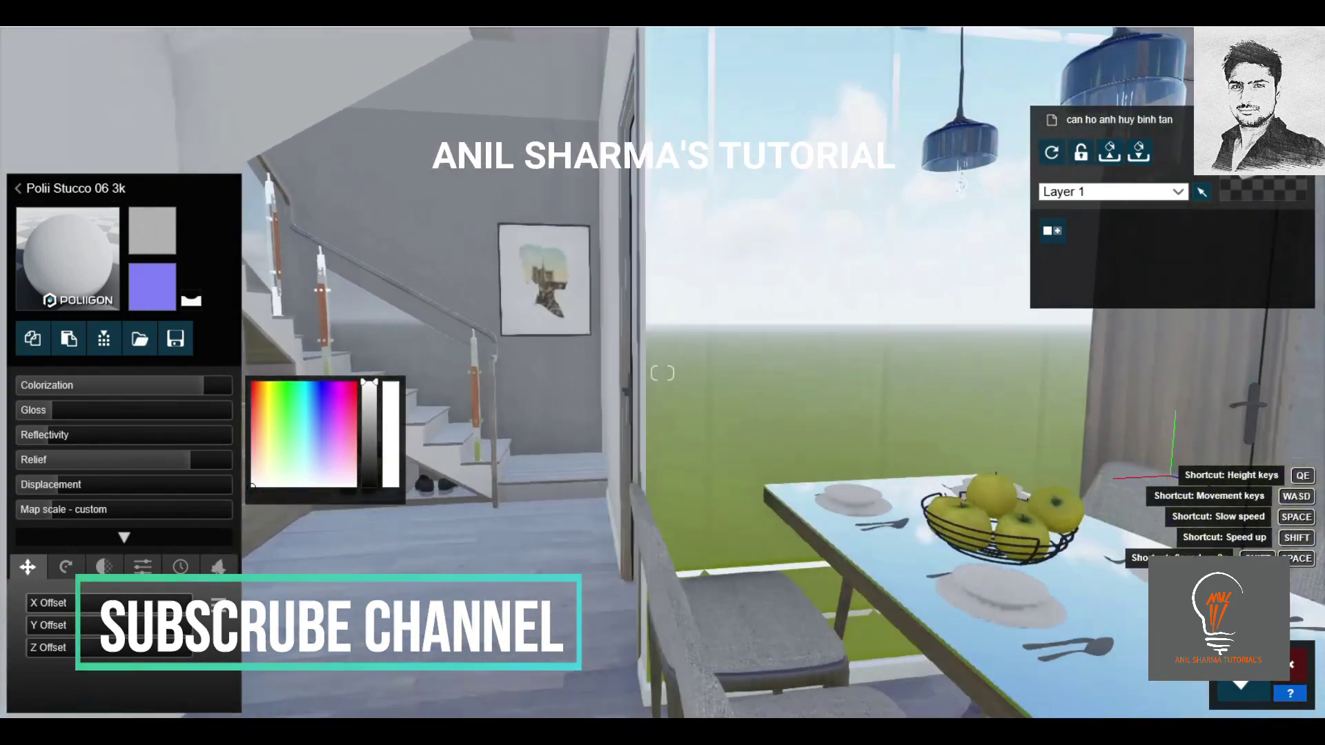
pyautogui.moveTo(663, 372); pyautogui.dragTo(524, 373)
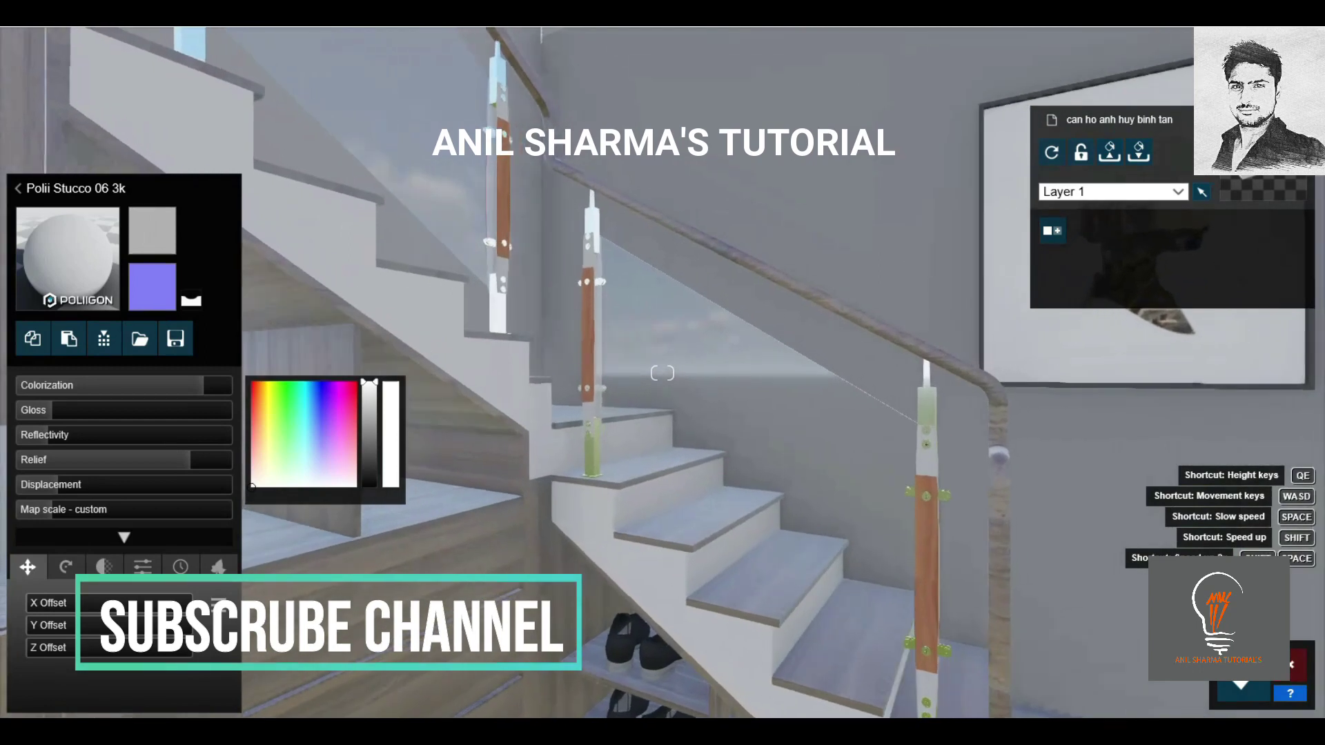
pyautogui.moveTo(662, 373); pyautogui.dragTo(595, 412)
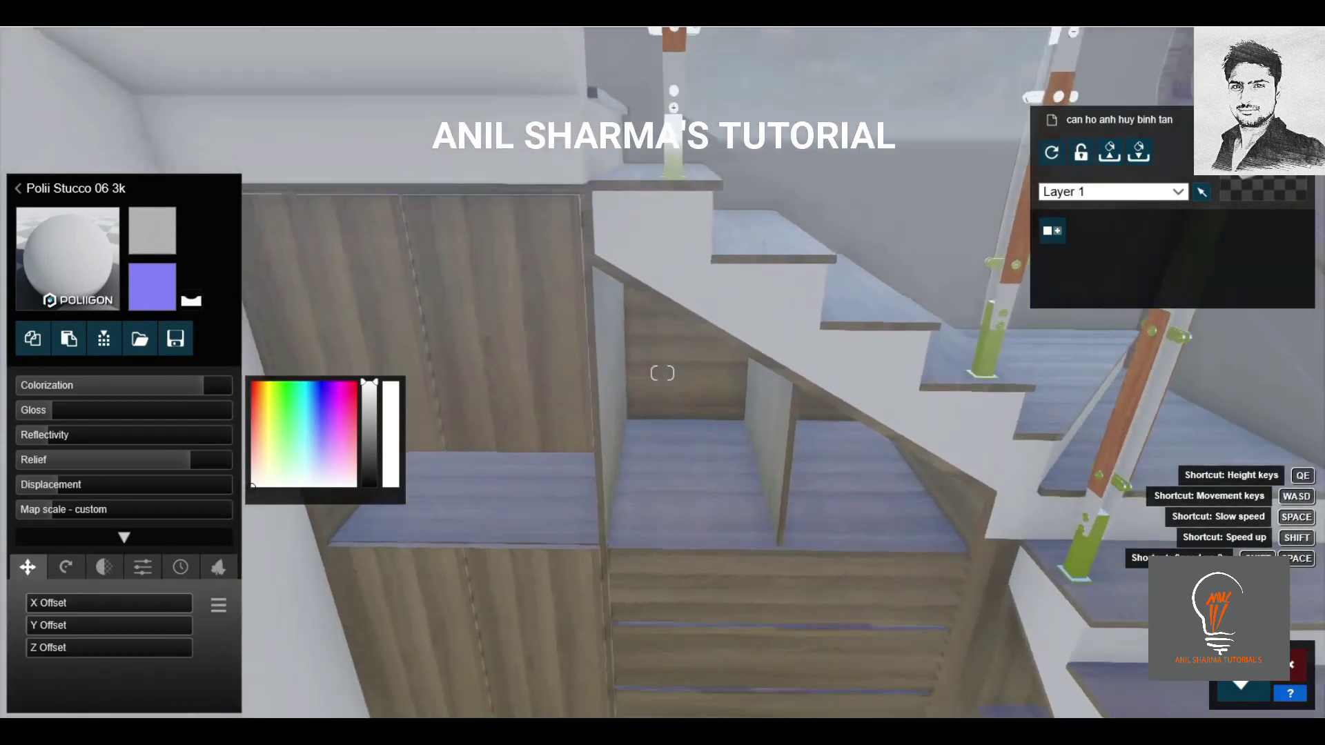
pyautogui.press('s')
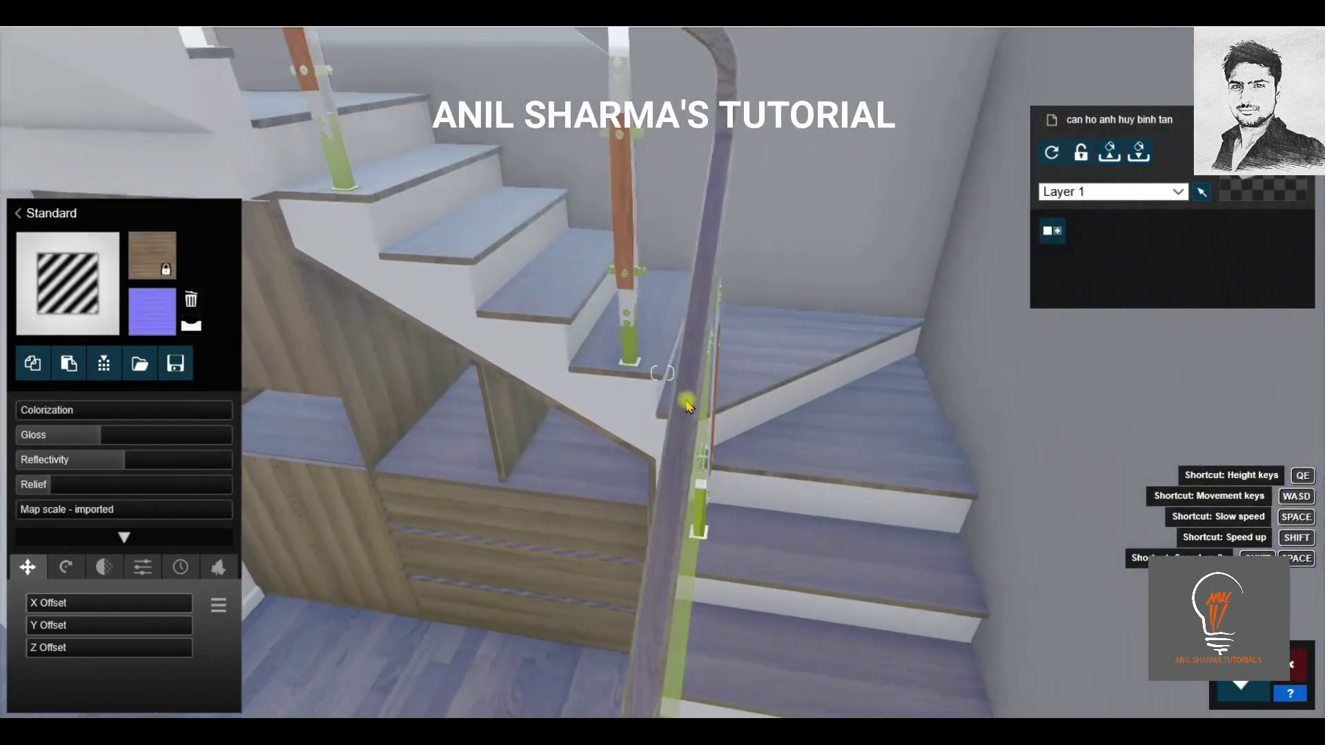
pyautogui.moveTo(687, 406); pyautogui.dragTo(747, 422)
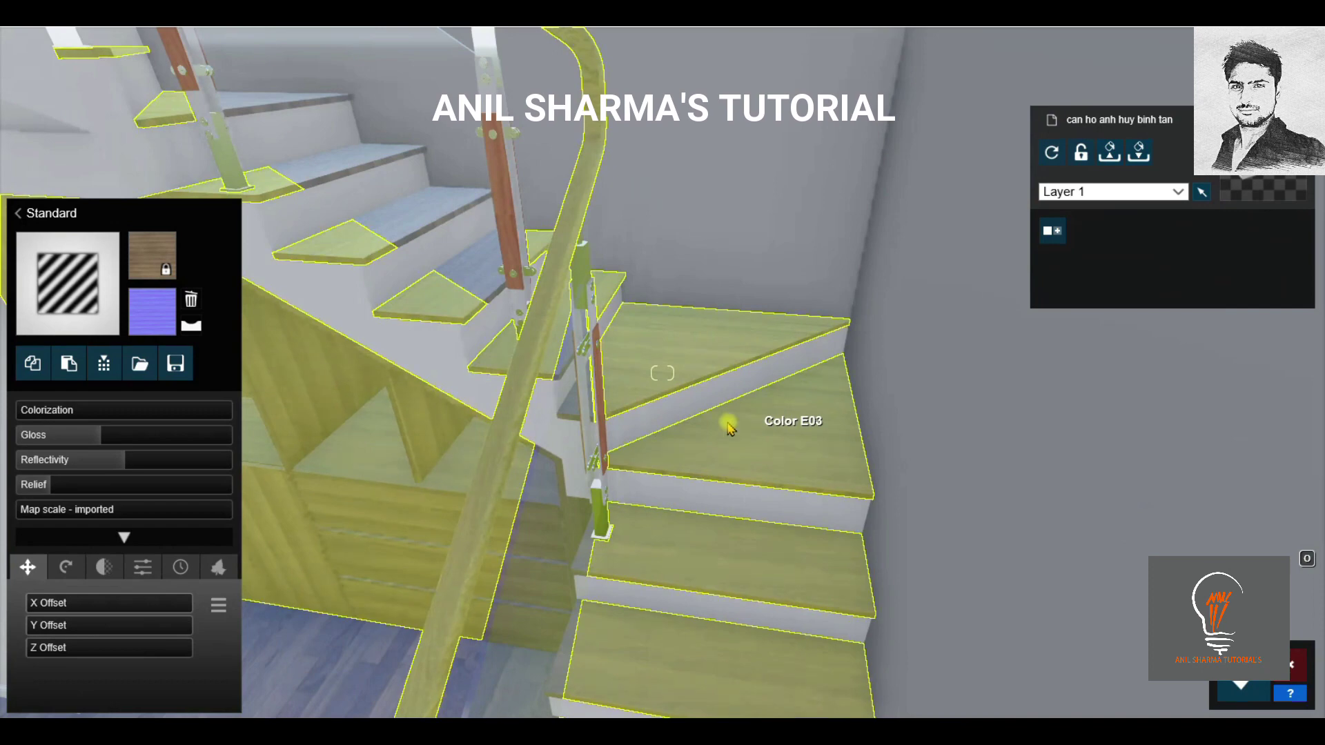
pyautogui.moveTo(414, 483); pyautogui.dragTo(276, 386, button='right')
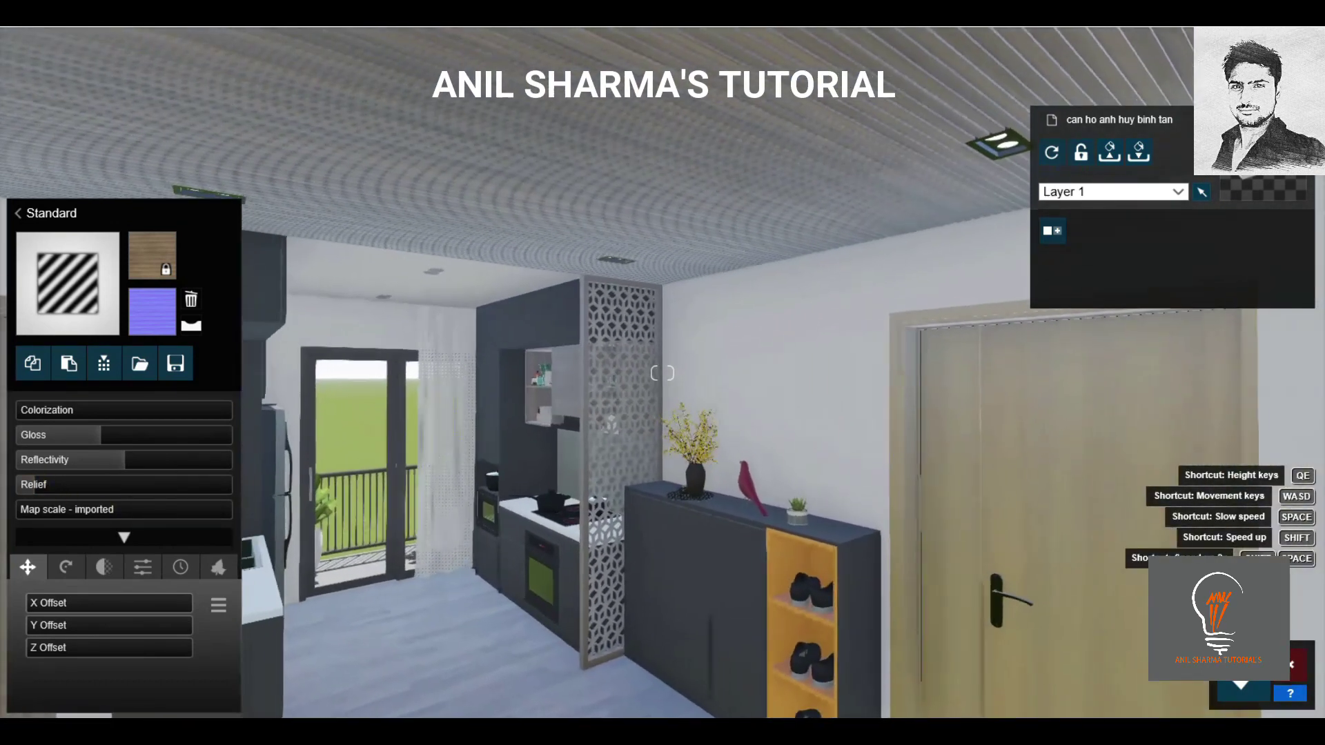
pyautogui.moveTo(663, 373); pyautogui.dragTo(759, 441, button='right')
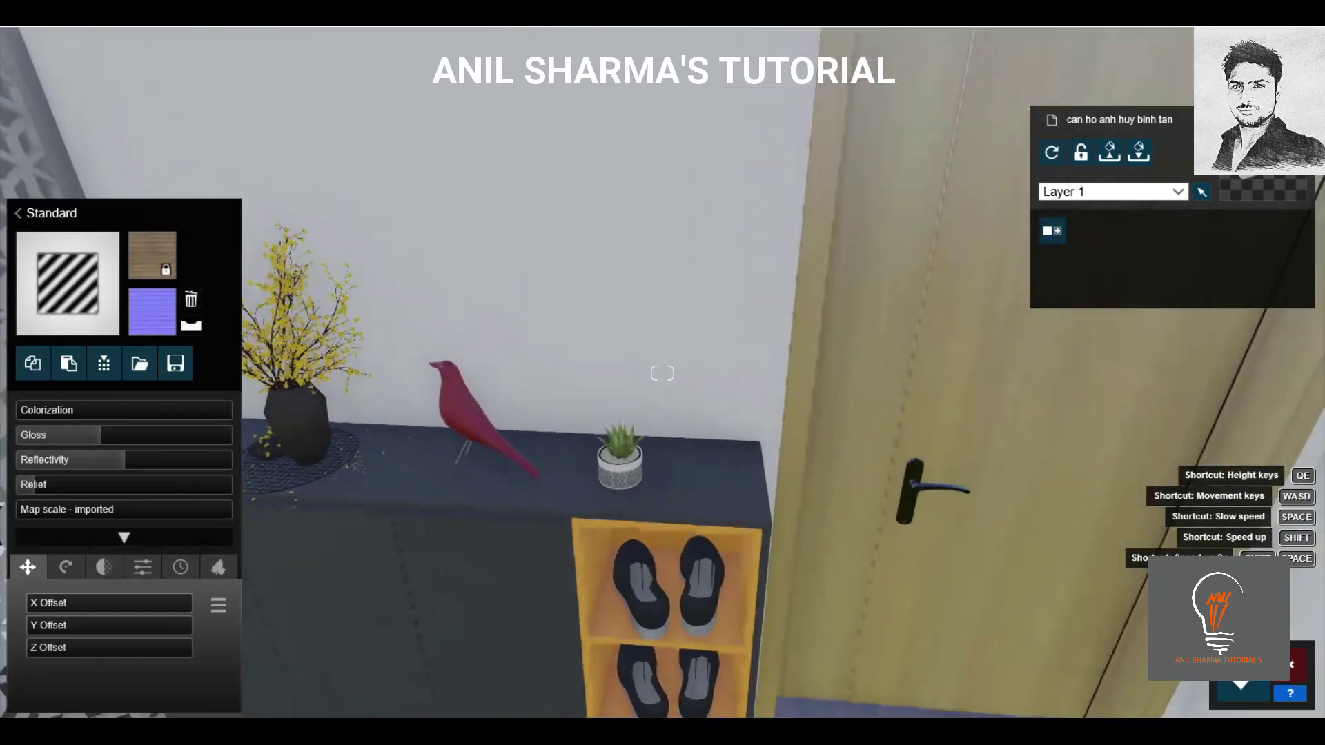
pyautogui.moveTo(663, 373); pyautogui.dragTo(676, 483, button='right')
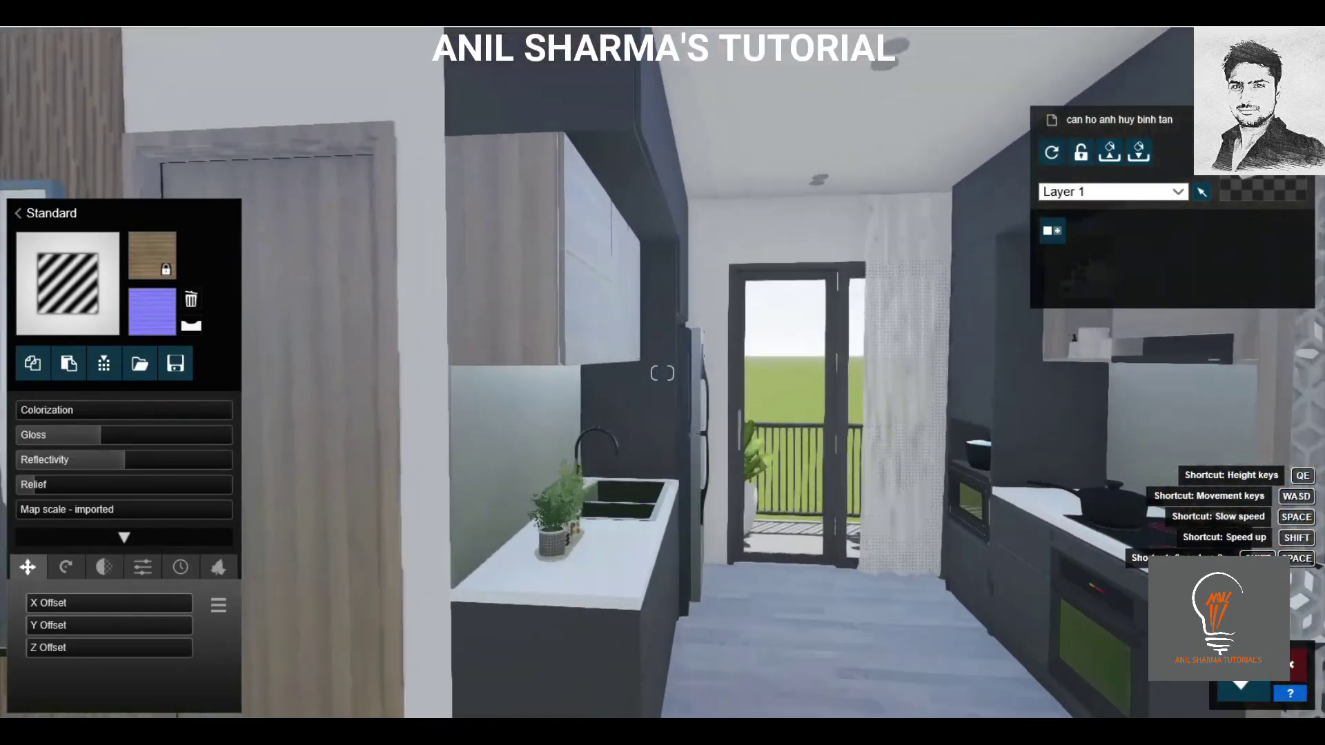
pyautogui.moveTo(663, 372)
pyautogui.mouseDown(button='right')
pyautogui.moveTo(690, 442)
pyautogui.moveTo(589, 379)
pyautogui.mouseUp(button='right')
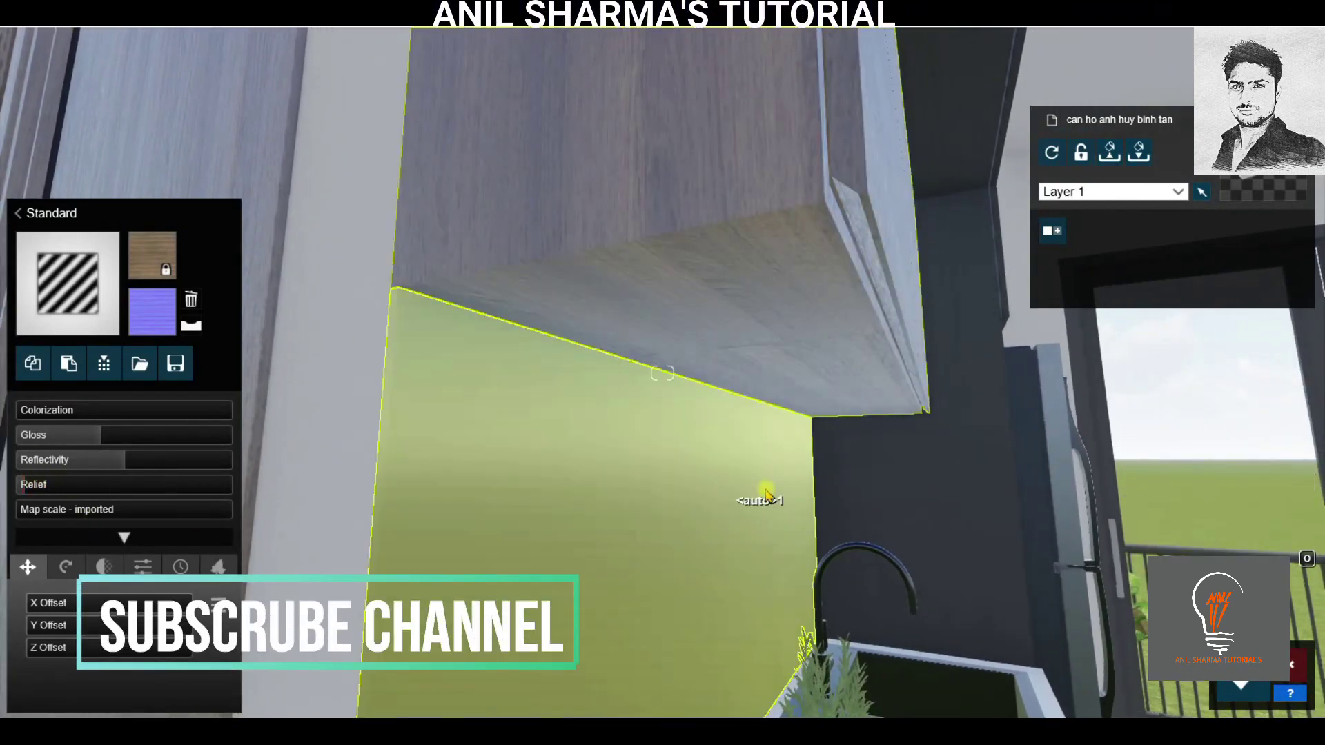
pyautogui.moveTo(754, 488); pyautogui.dragTo(621, 449, button='right')
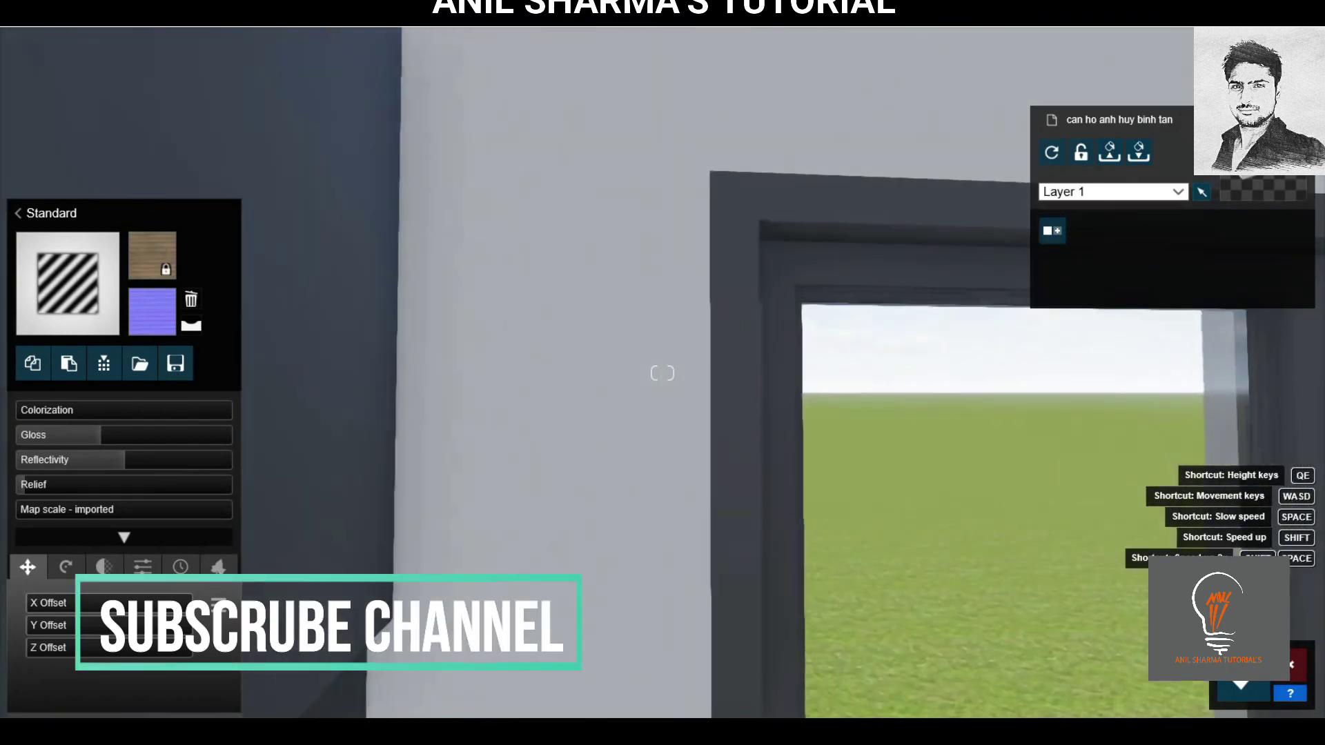
pyautogui.moveTo(663, 373); pyautogui.dragTo(674, 320, button='right')
# Apply Polii Metal StainlessSteelCast 001 2K from Outdoor page 3 to the window frame.
pyautogui.click(18, 212)
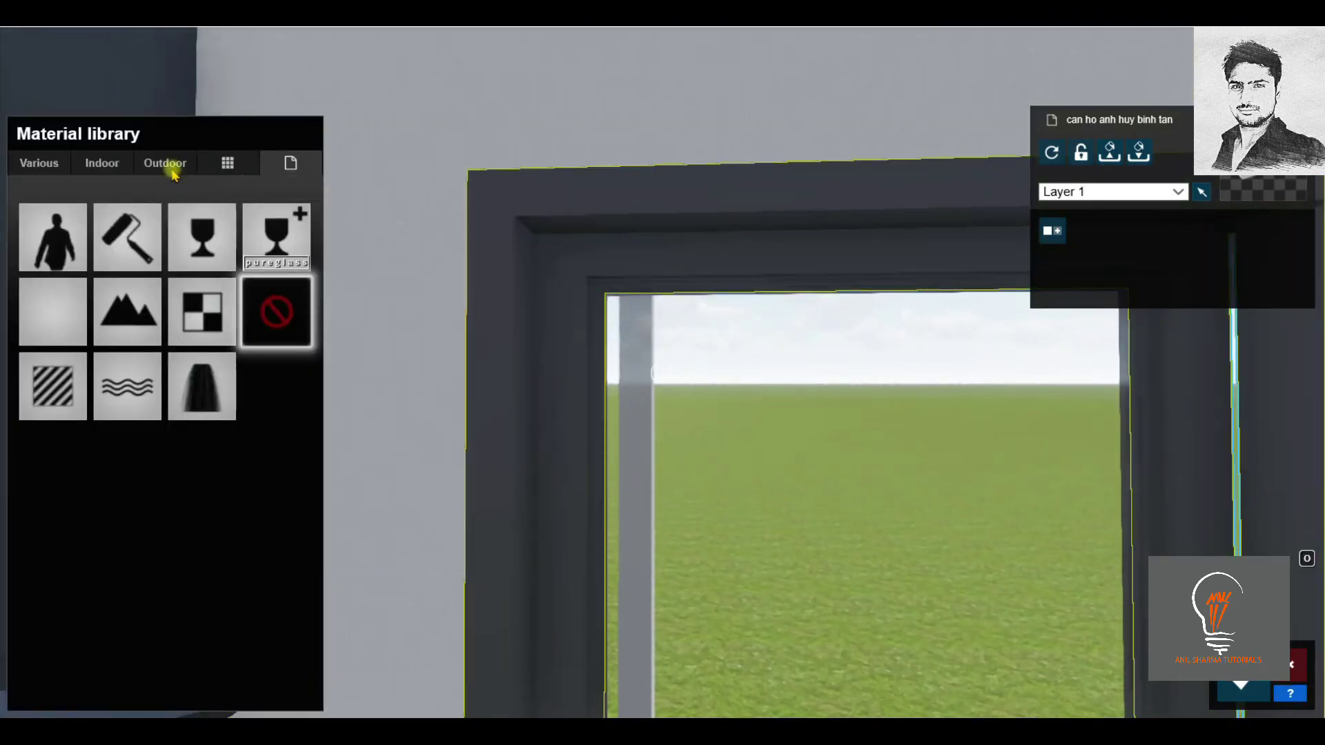
pyautogui.click(165, 163)
pyautogui.click(85, 309)
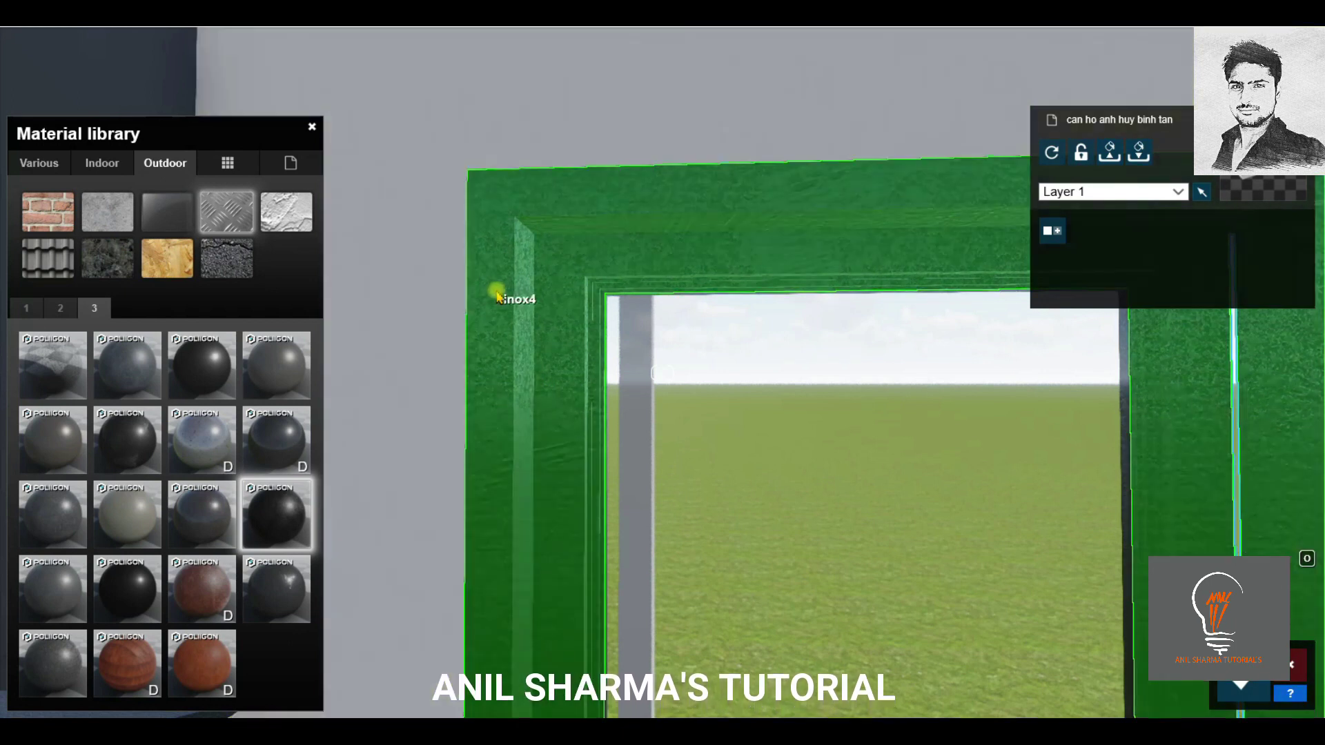
pyautogui.click(498, 294)
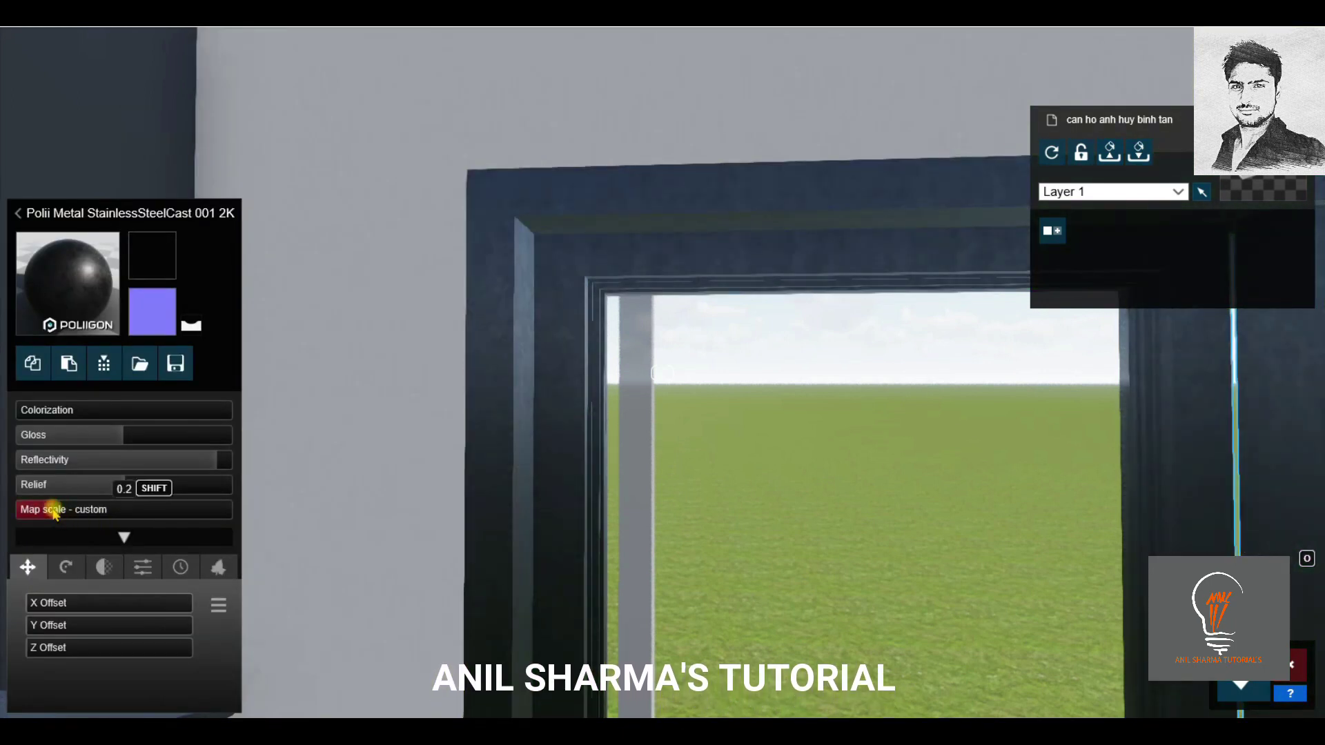
# Tilt up to the two round ceiling lights and select them for material editing.
pyautogui.scroll(-2, 601, 399)
pyautogui.moveTo(663, 372); pyautogui.dragTo(663, 373)
pyautogui.moveTo(662, 373); pyautogui.dragTo(662, 373, button='right')
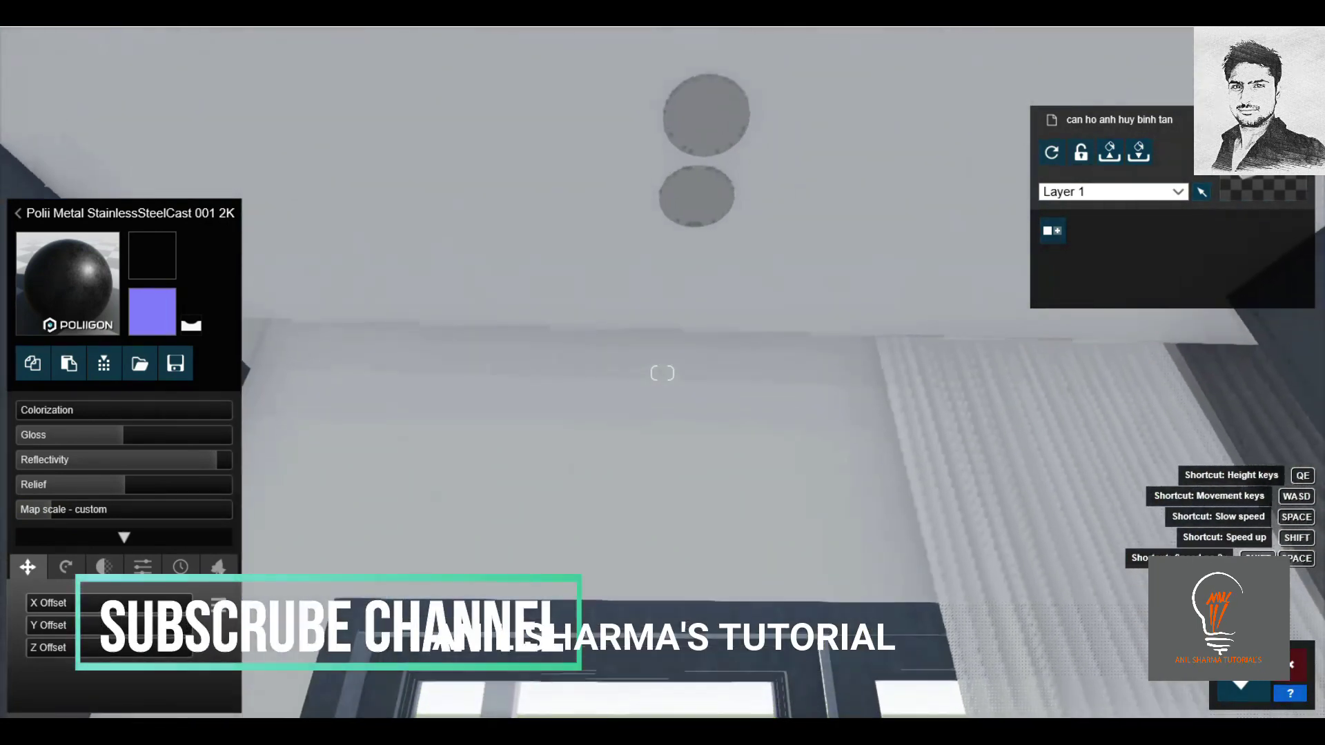
pyautogui.click(685, 259)
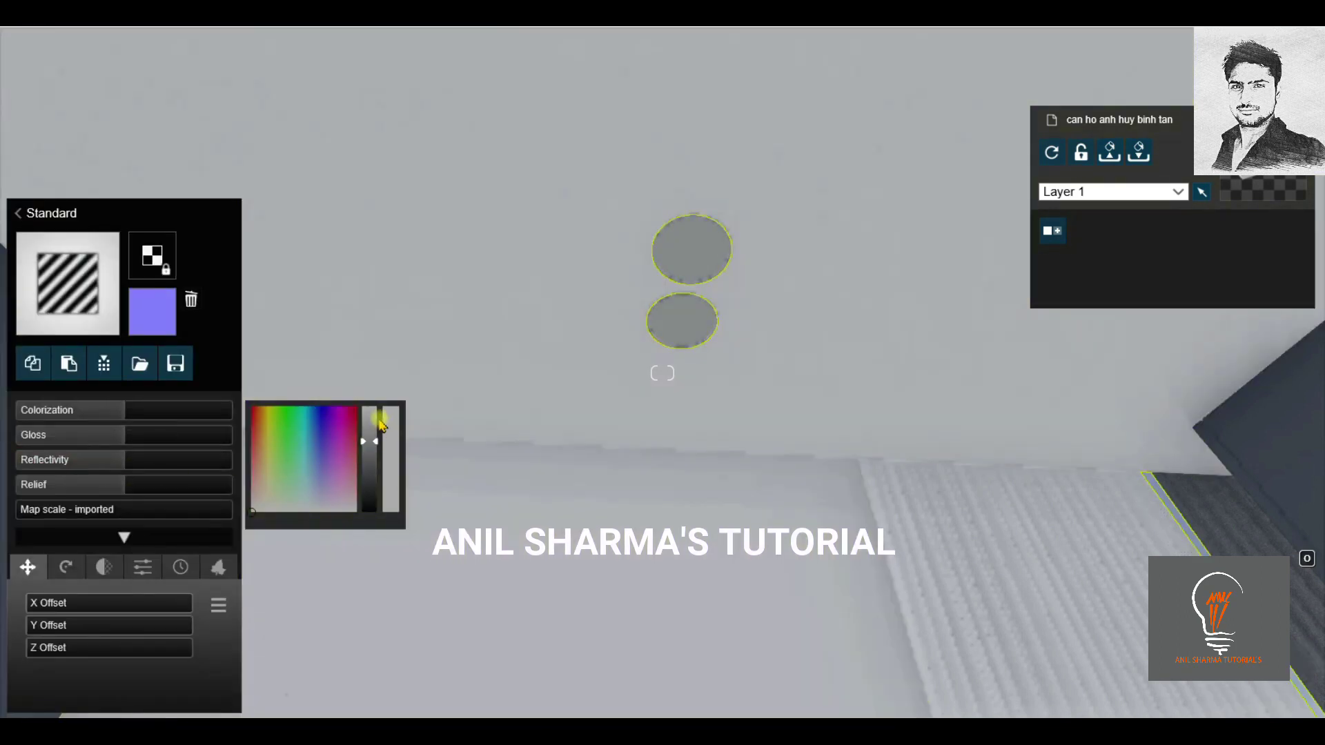
# Give the ceiling lights a pale beige colour, lower gloss, reflectivity and relief, and emissive 1.2.
pyautogui.click(265, 474)
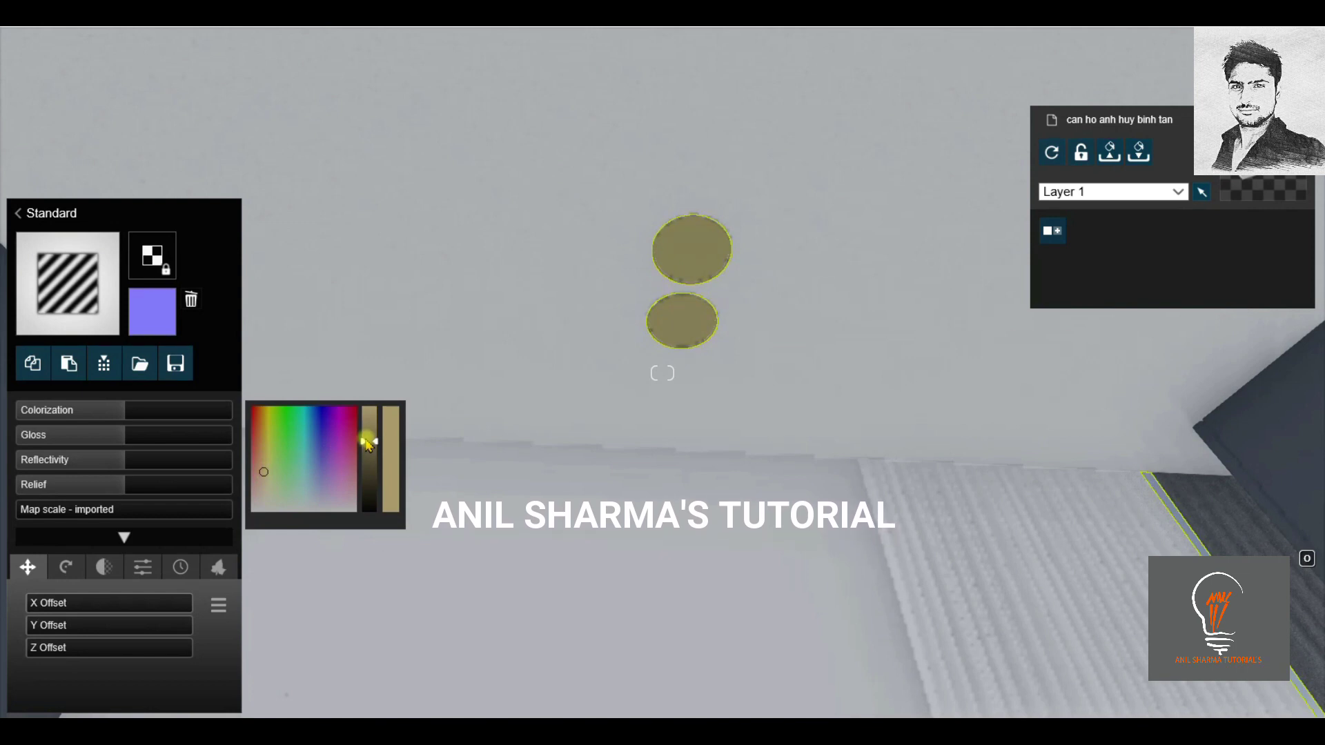
pyautogui.moveTo(368, 442); pyautogui.dragTo(364, 388)
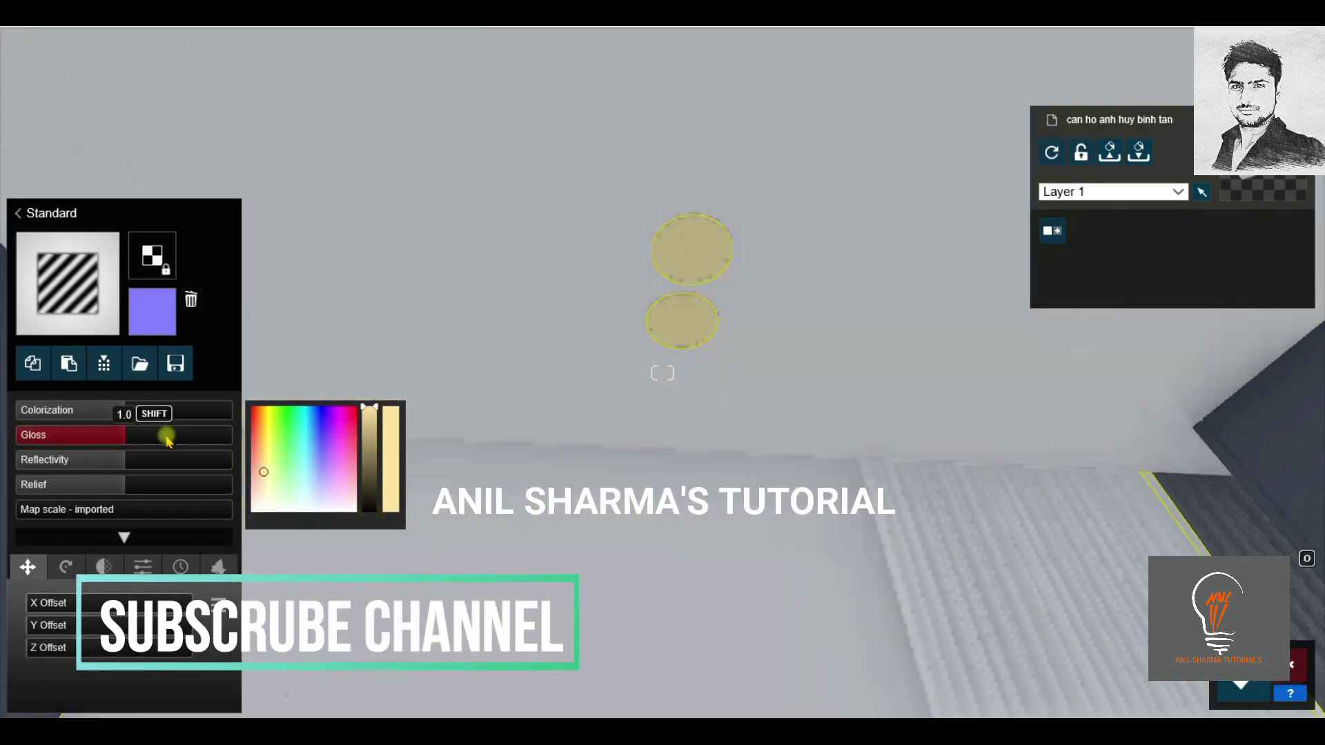
pyautogui.click(262, 485)
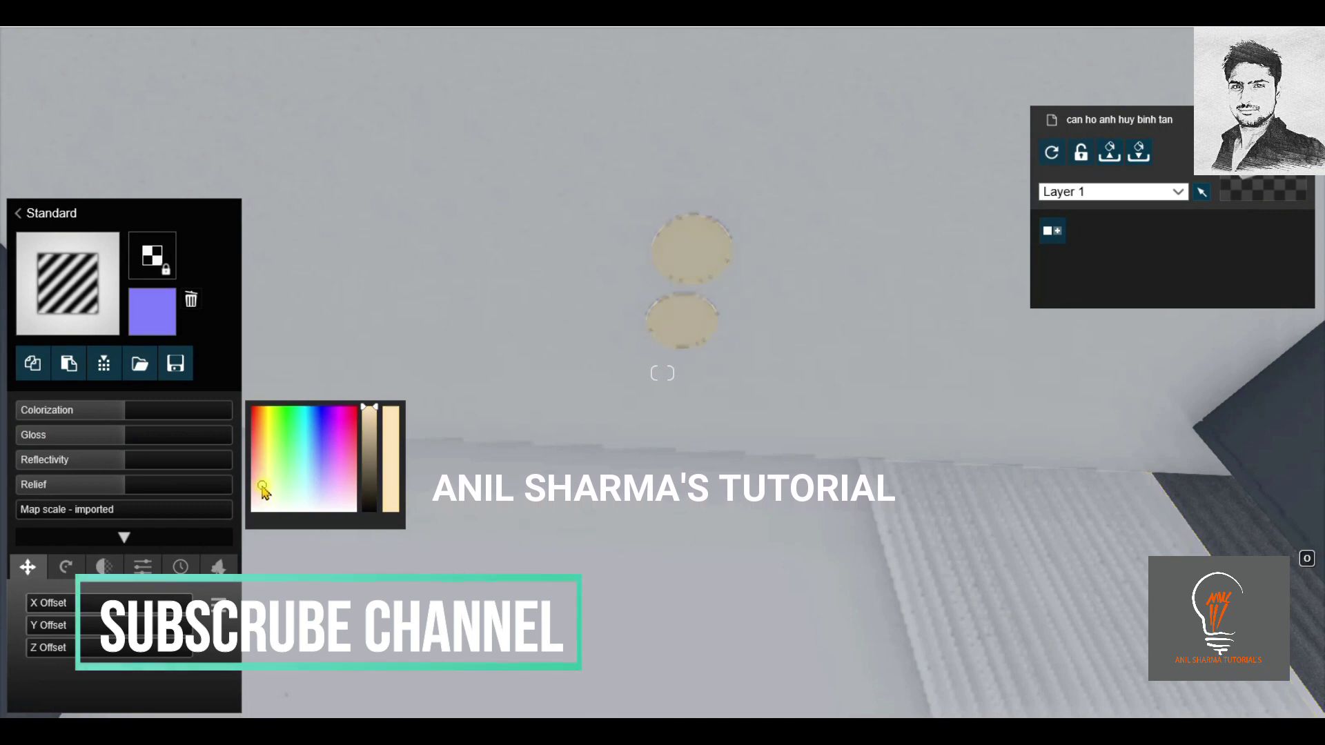
pyautogui.moveTo(88, 439)
pyautogui.mouseDown()
pyautogui.moveTo(53, 434)
pyautogui.moveTo(56, 483)
pyautogui.moveTo(44, 435)
pyautogui.mouseUp()
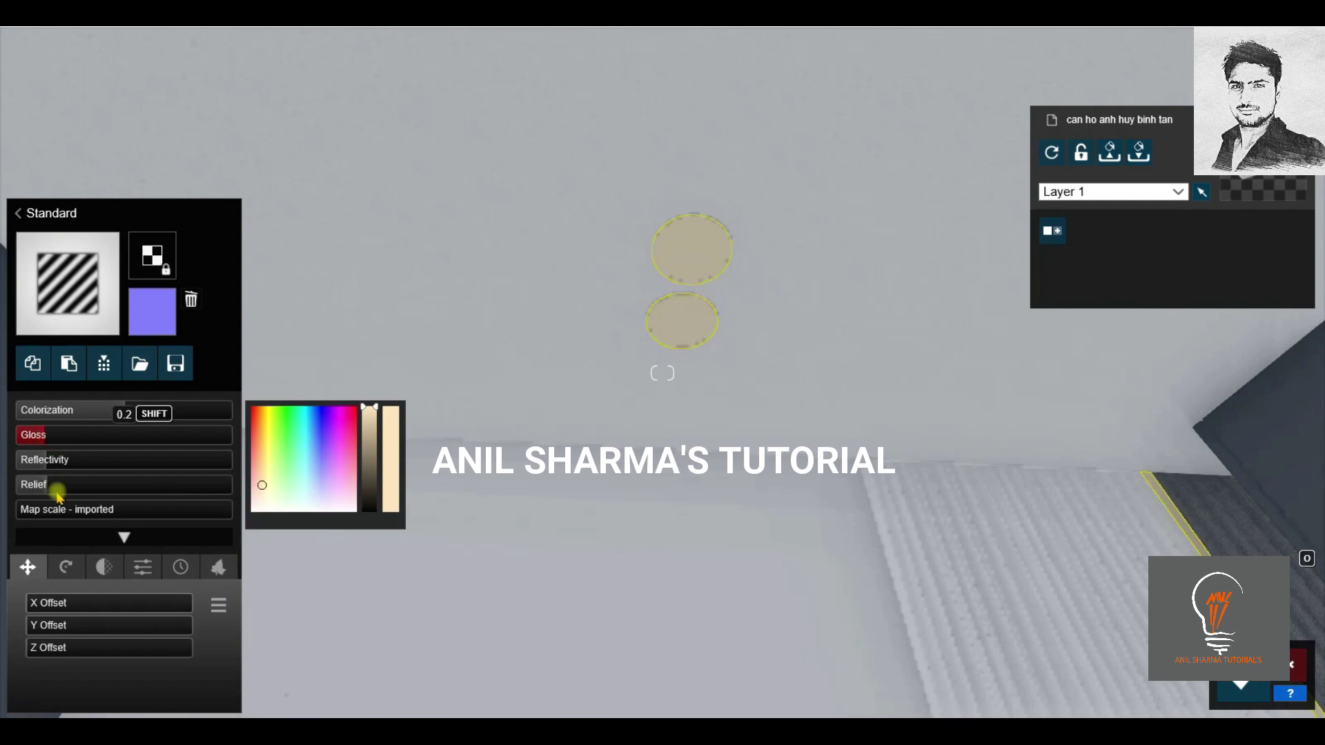
pyautogui.click(111, 568)
pyautogui.click(143, 568)
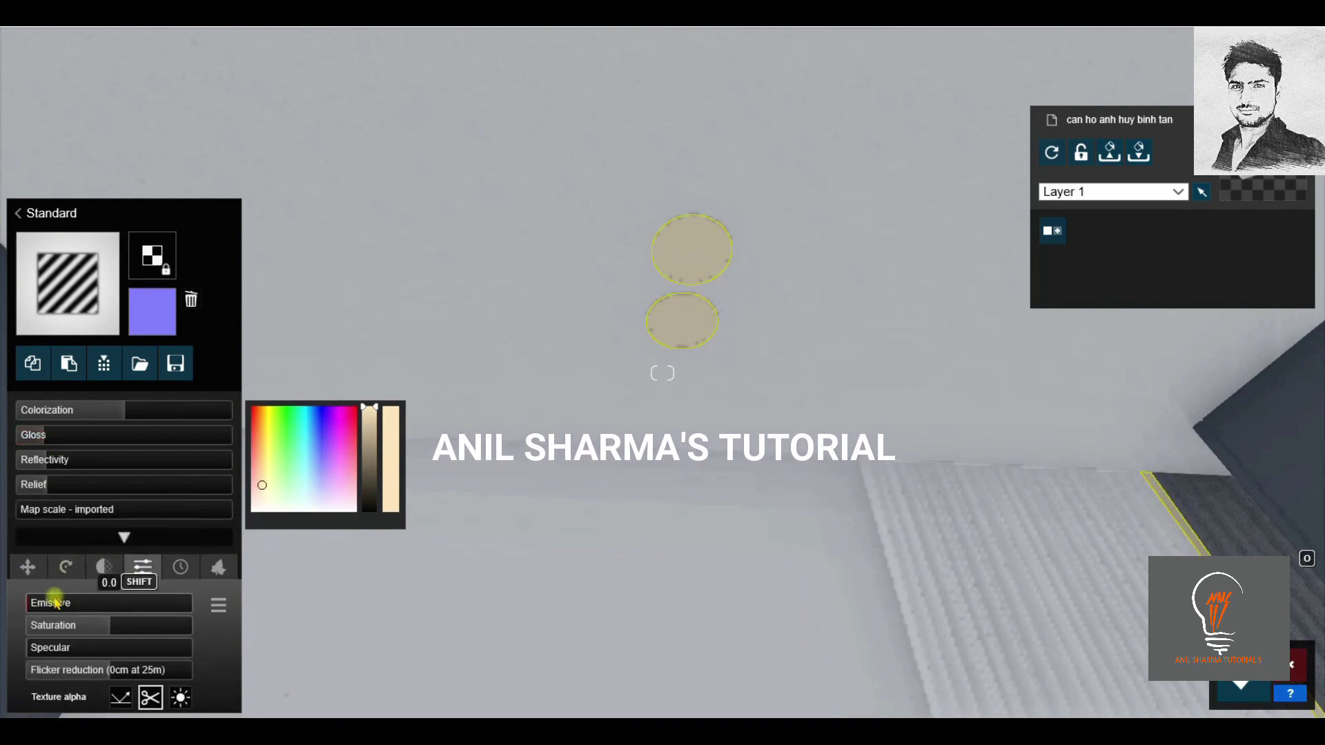
pyautogui.moveTo(53, 602); pyautogui.dragTo(73, 606)
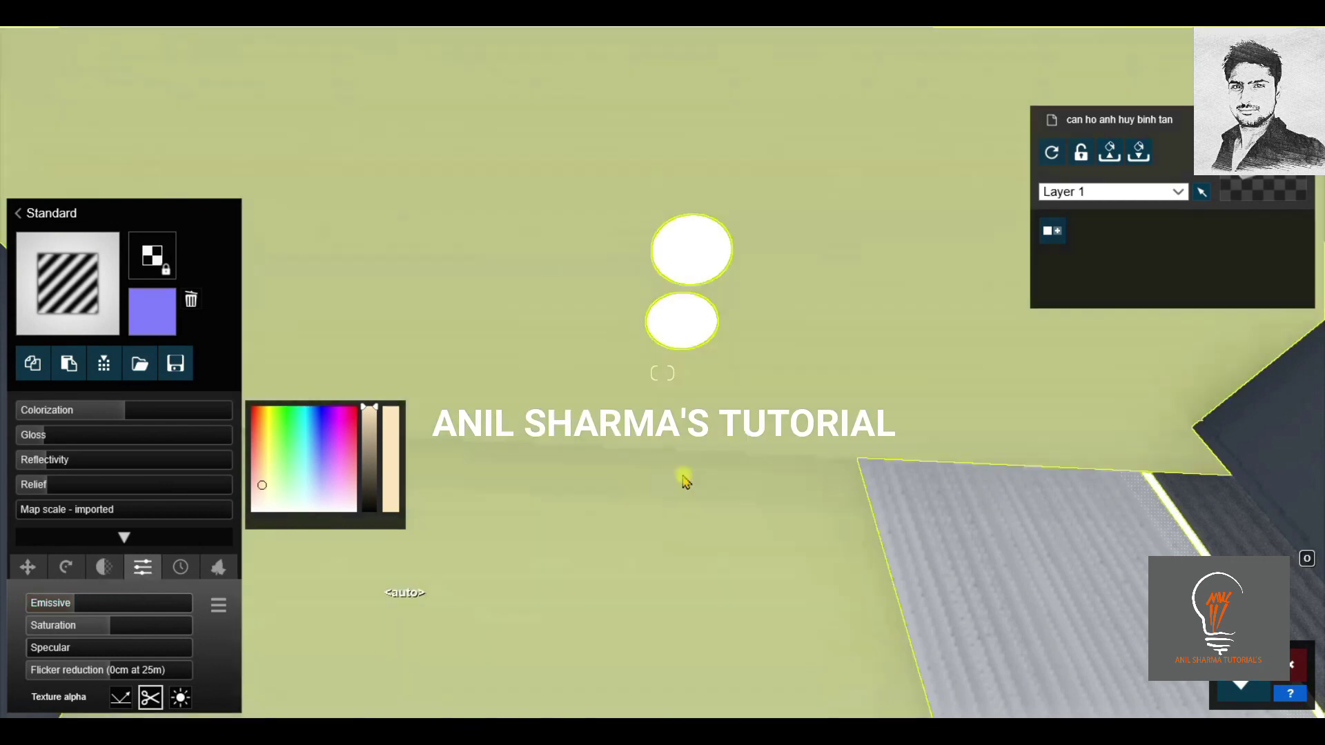
# Move through the kitchen toward the oven.
pyautogui.moveTo(690, 479); pyautogui.dragTo(704, 482, button='right')
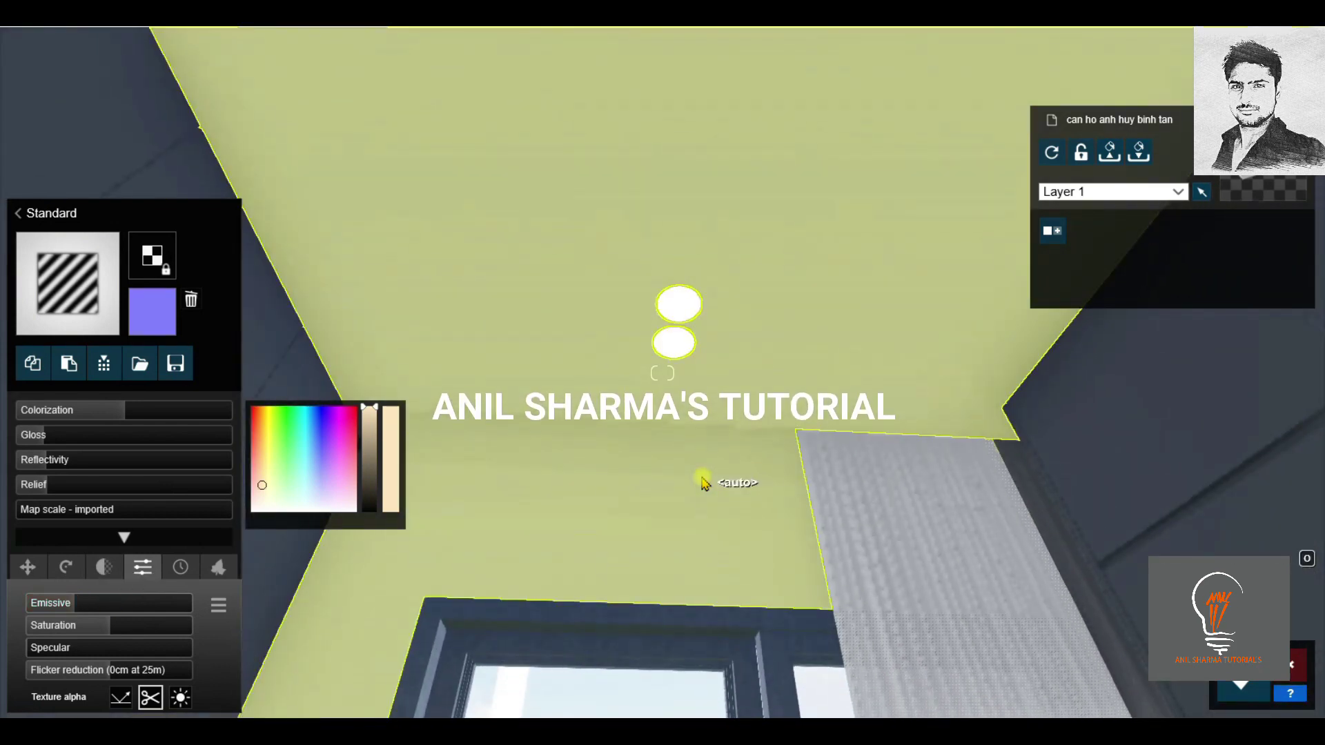
pyautogui.moveTo(641, 422); pyautogui.dragTo(640, 566)
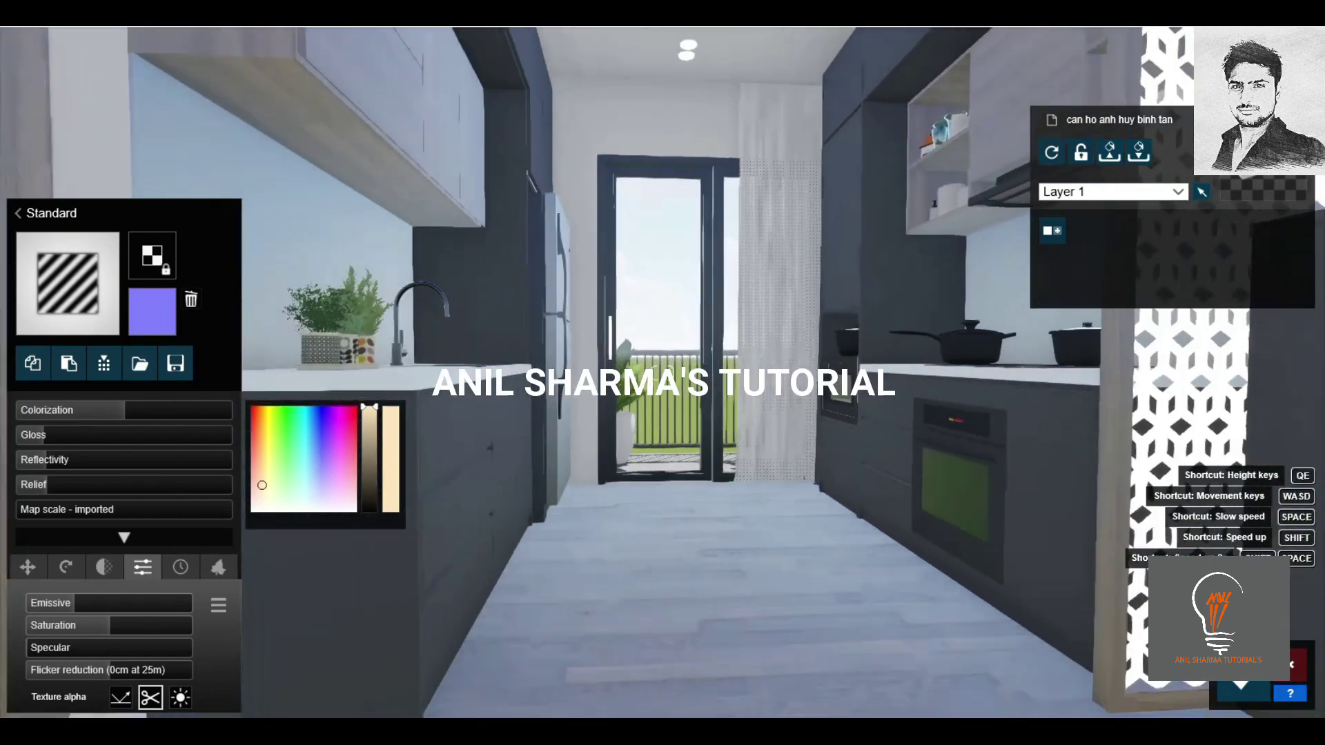
pyautogui.moveTo(649, 414)
pyautogui.mouseDown(button='right')
pyautogui.moveTo(654, 370)
pyautogui.moveTo(856, 431)
pyautogui.mouseUp(button='right')
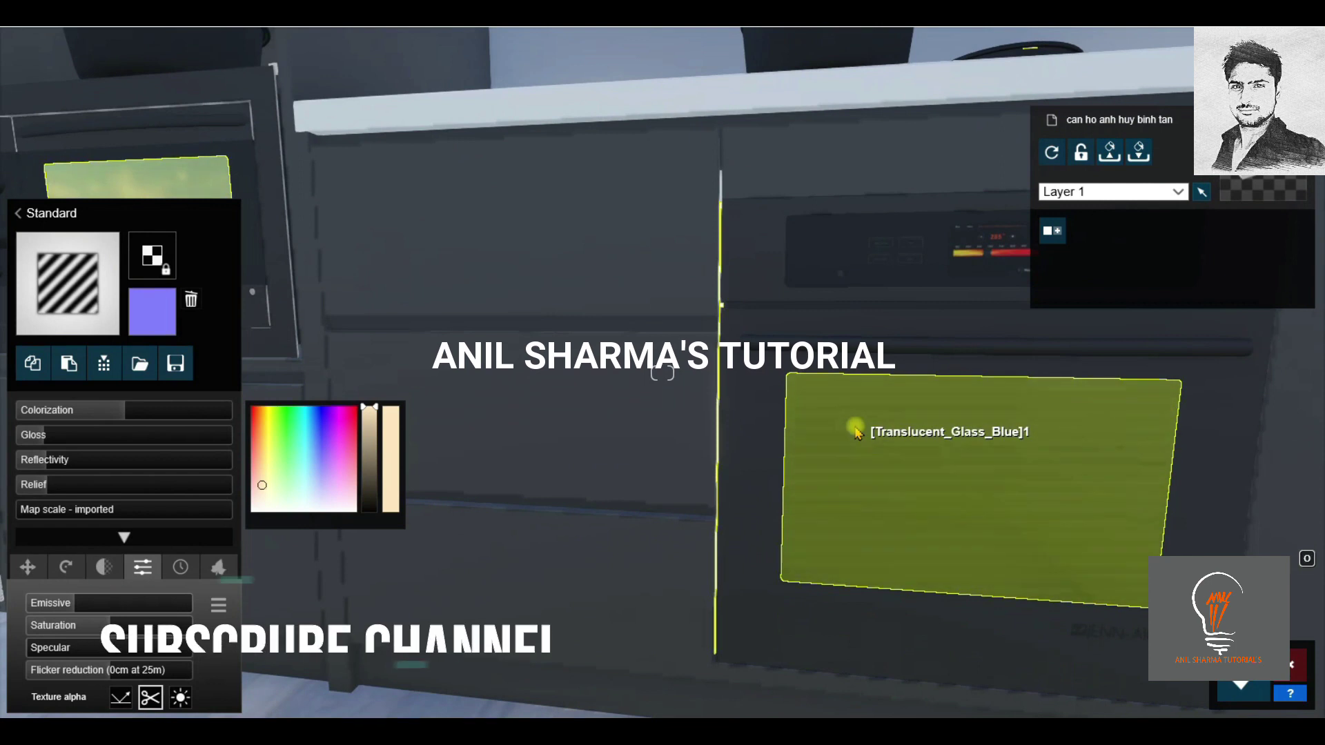
# Apply the advanced glass material to the oven window.
pyautogui.click(855, 432)
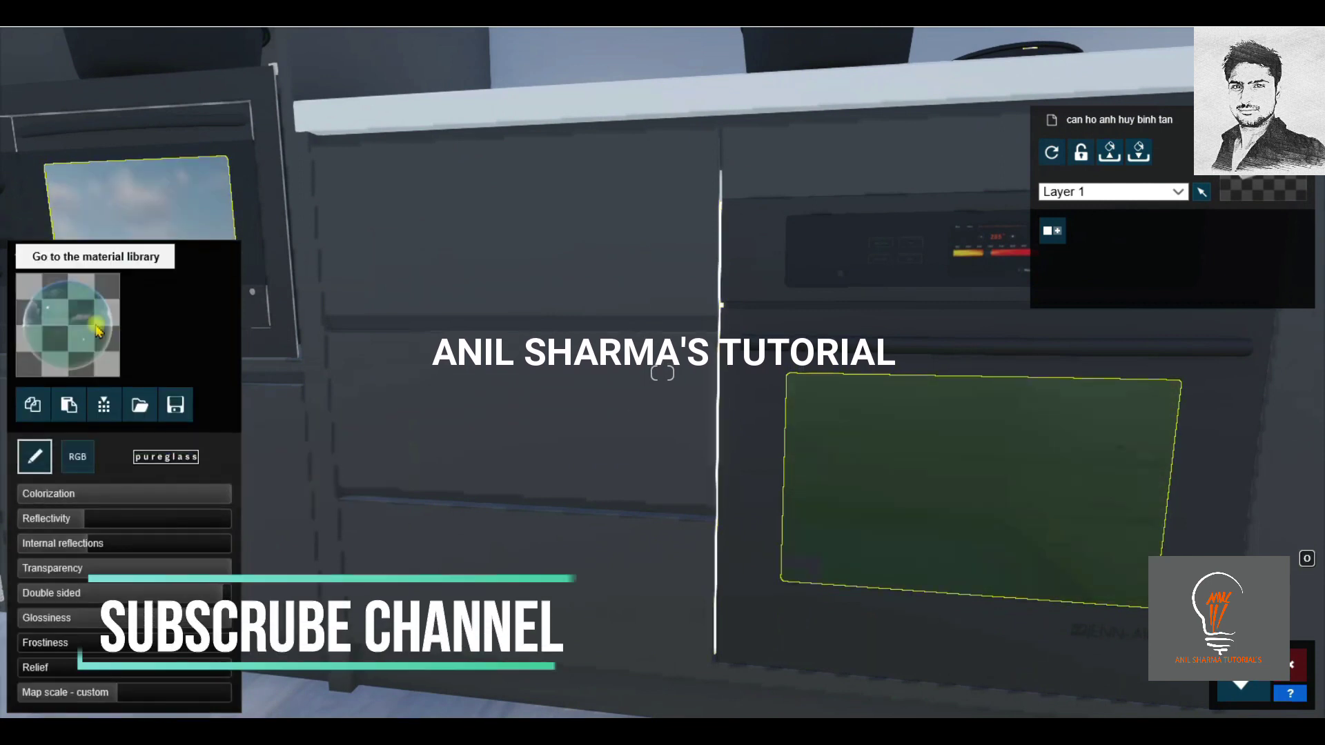
pyautogui.click(101, 257)
pyautogui.click(290, 162)
pyautogui.click(260, 241)
pyautogui.moveTo(663, 372); pyautogui.dragTo(621, 387, button='right')
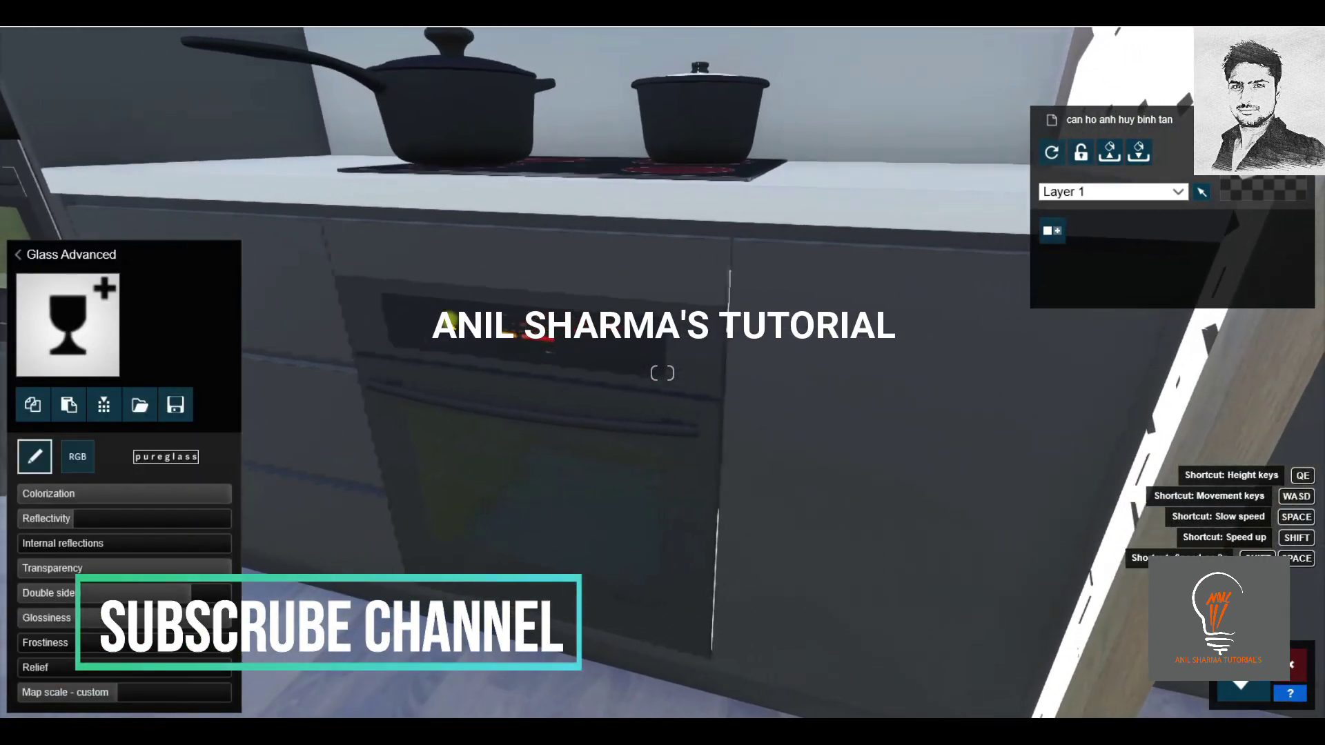
# Apply the dark metal material from Outdoor page 3 to the oven.
pyautogui.click(669, 352)
pyautogui.click(159, 163)
pyautogui.click(225, 212)
pyautogui.click(60, 308)
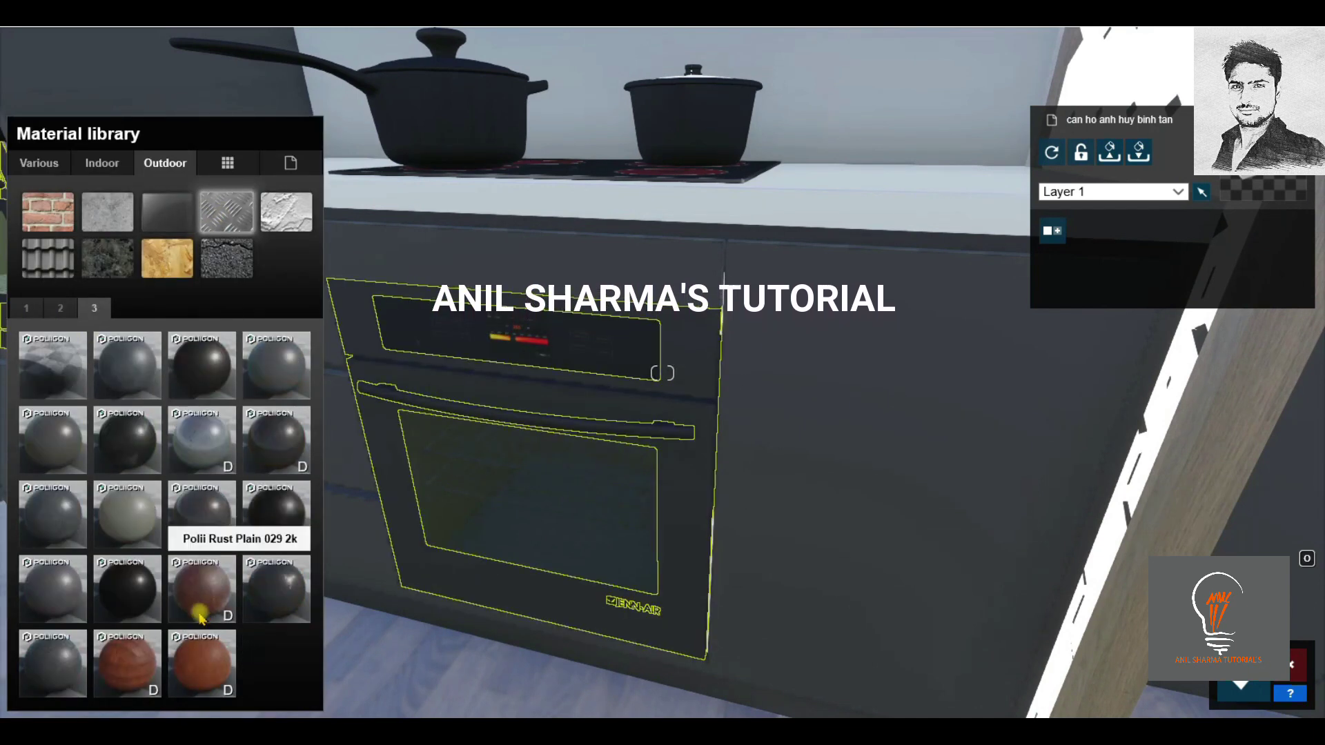
pyautogui.click(138, 597)
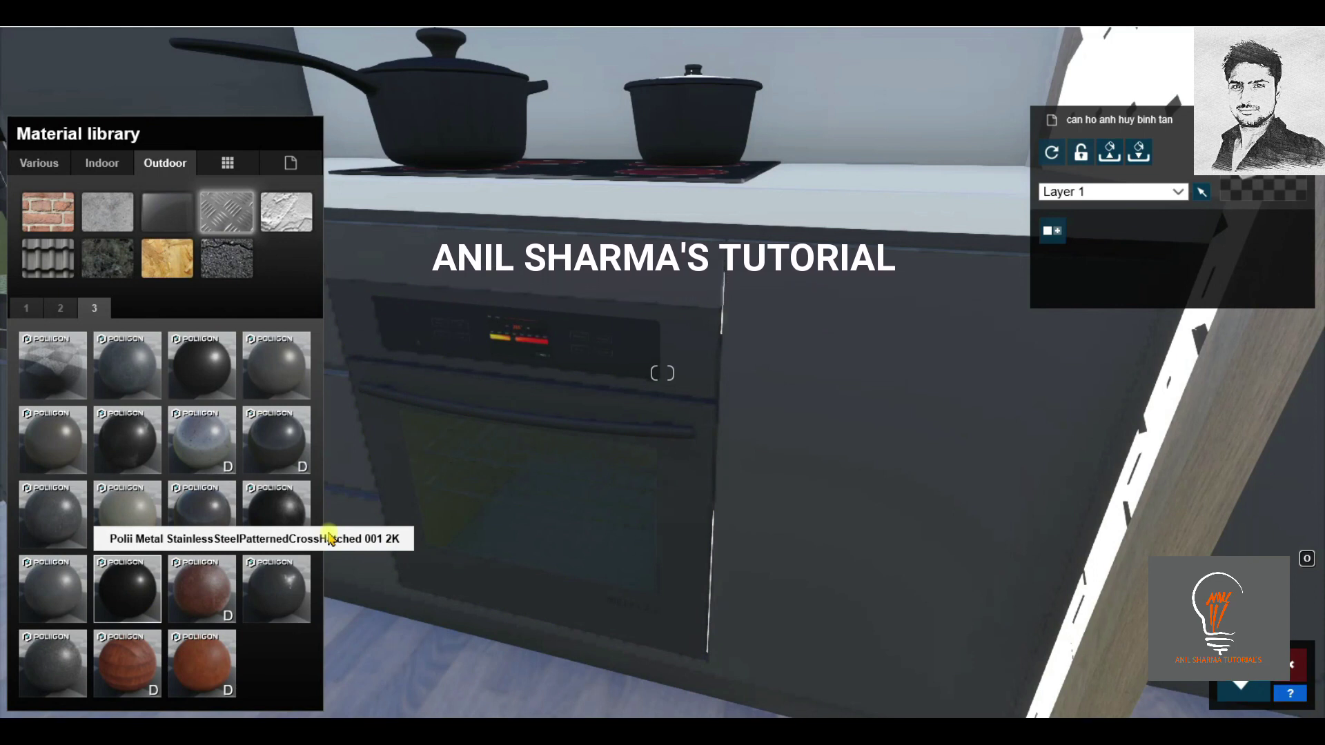
pyautogui.click(199, 383)
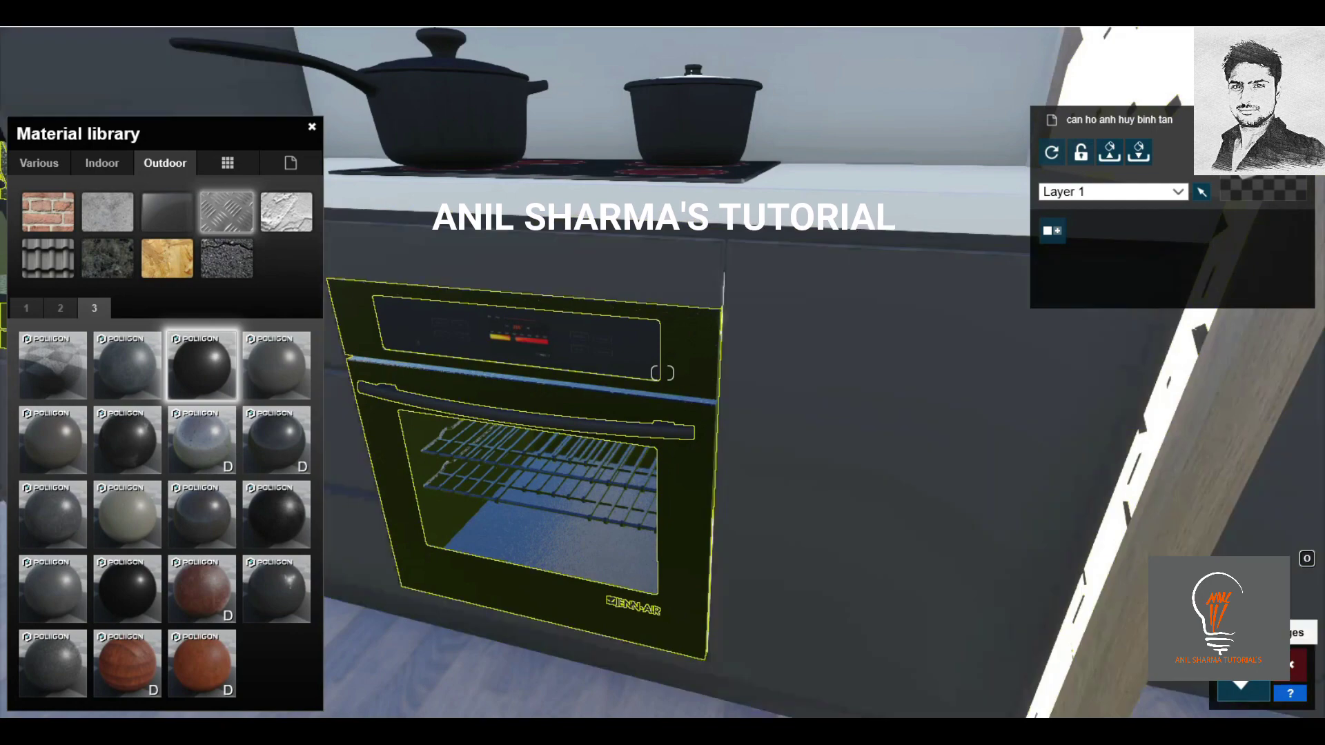
pyautogui.moveTo(662, 373); pyautogui.dragTo(662, 373, button='right')
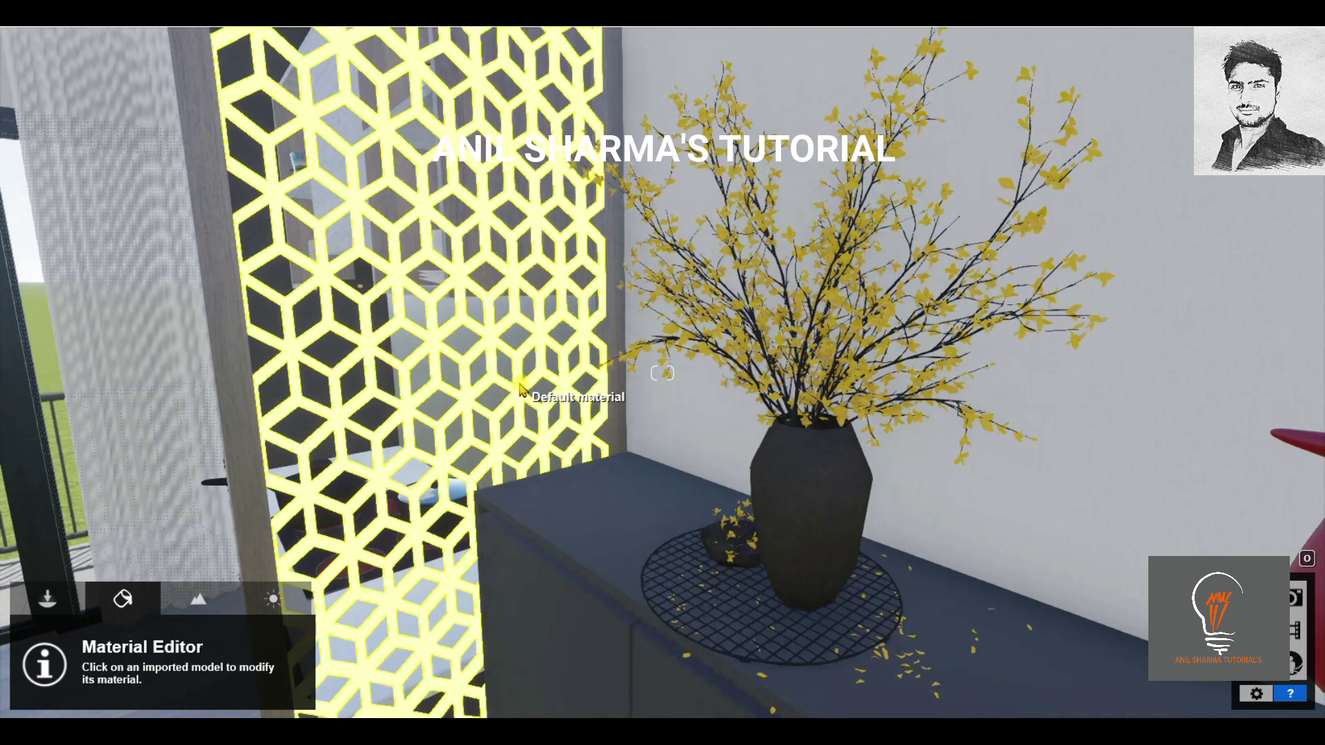
# Select the lattice divider beside the vase to edit its Standard material.
pyautogui.click(514, 390)
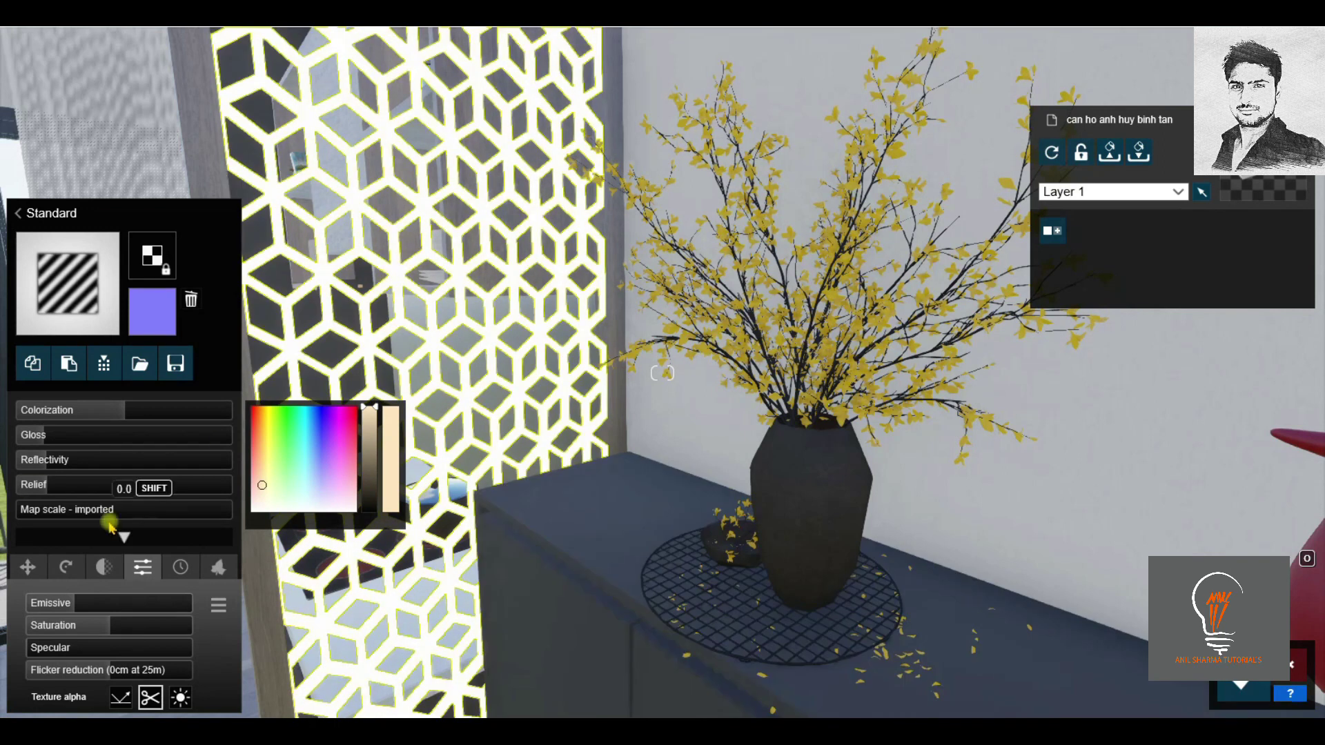
# Walk down the kitchen corridor past the pendant lights to the stove.
pyautogui.scroll(-3, 566, 452)
pyautogui.moveTo(566, 452); pyautogui.dragTo(414, 452, button='right')
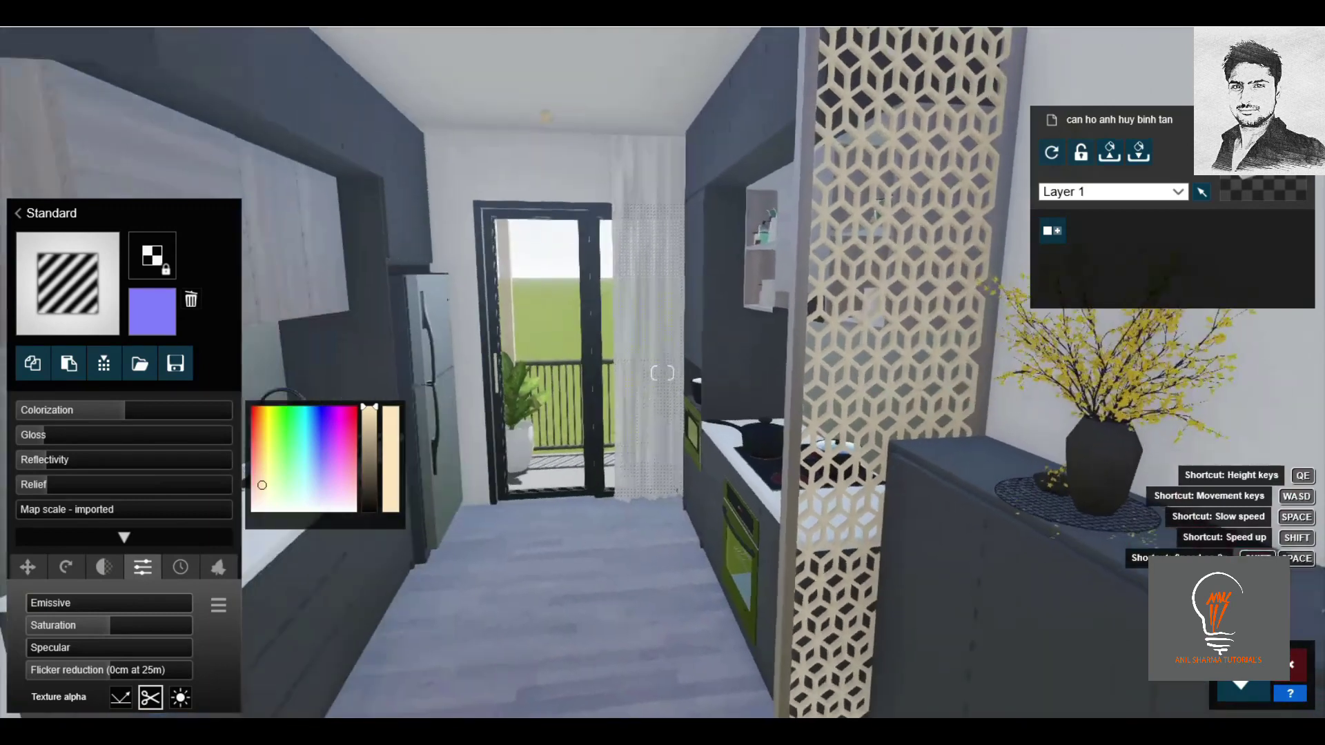
pyautogui.press('w')
pyautogui.press('s')
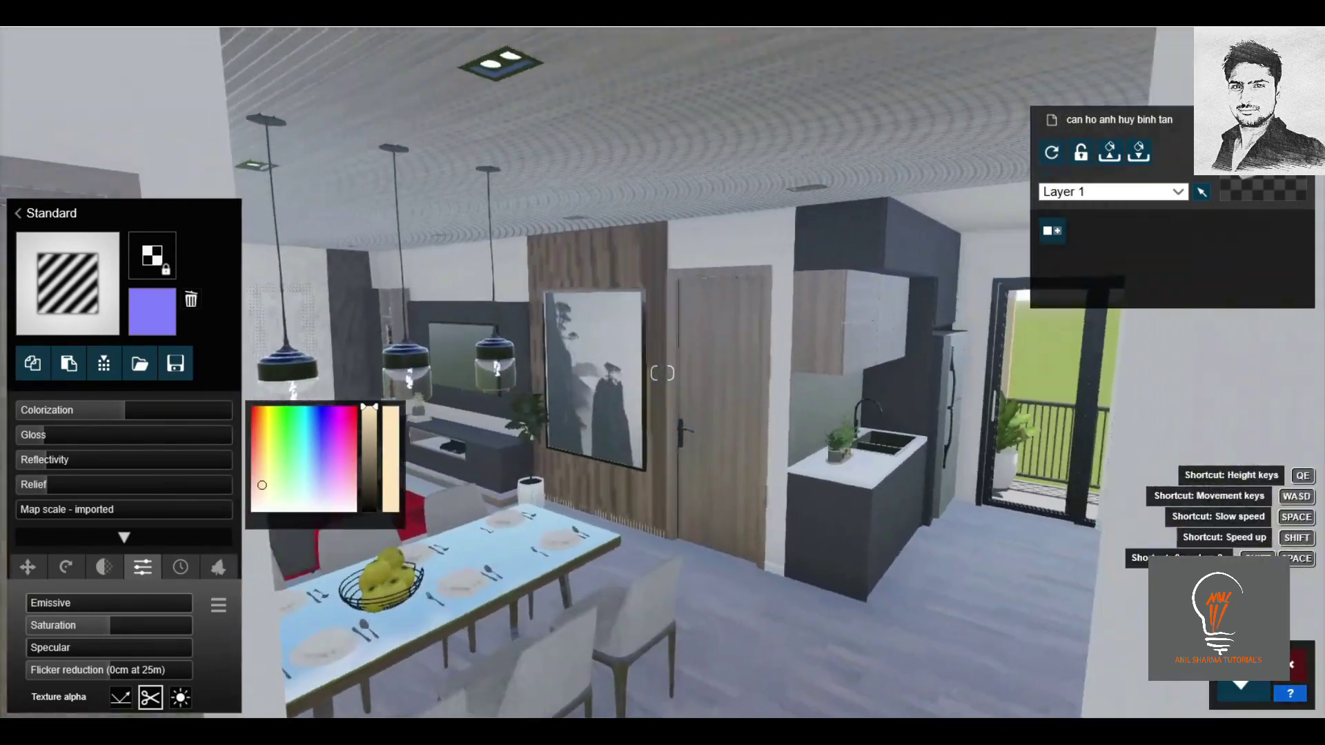
pyautogui.press('w')
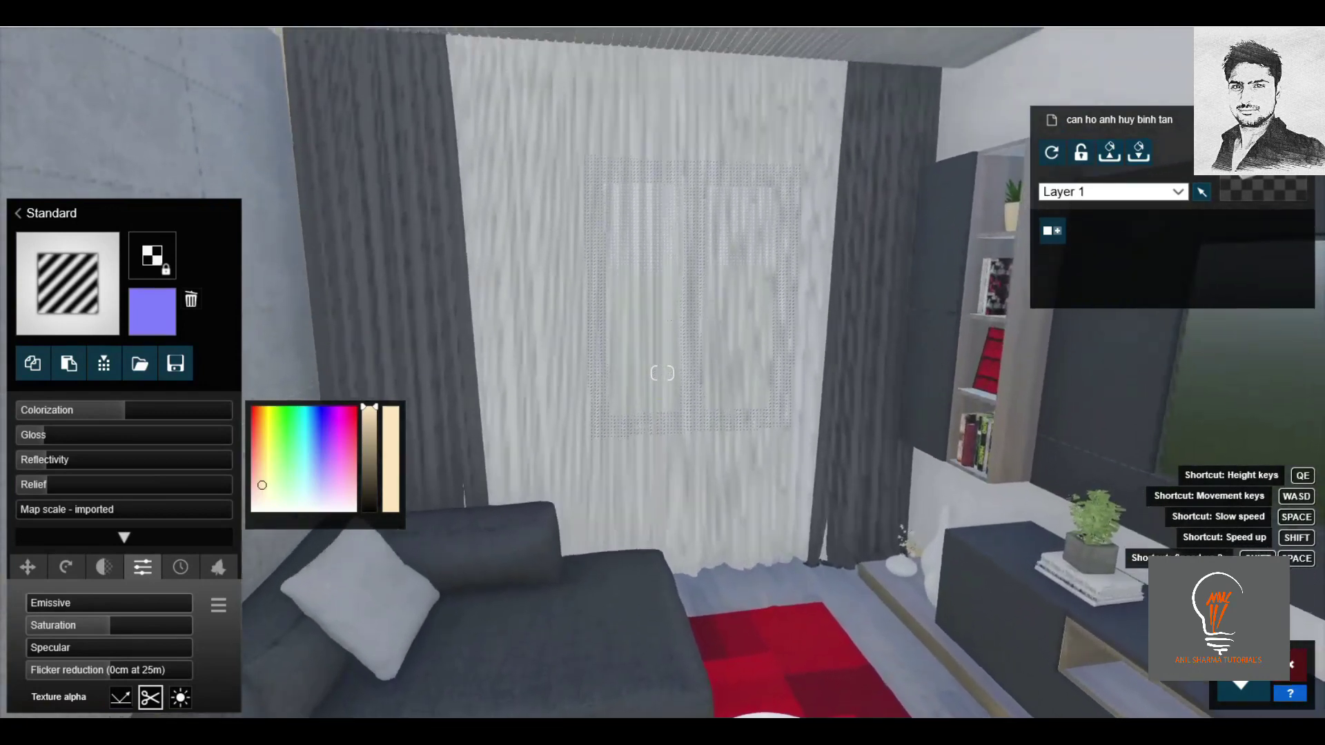
pyautogui.moveTo(663, 373); pyautogui.dragTo(966, 373, button='right')
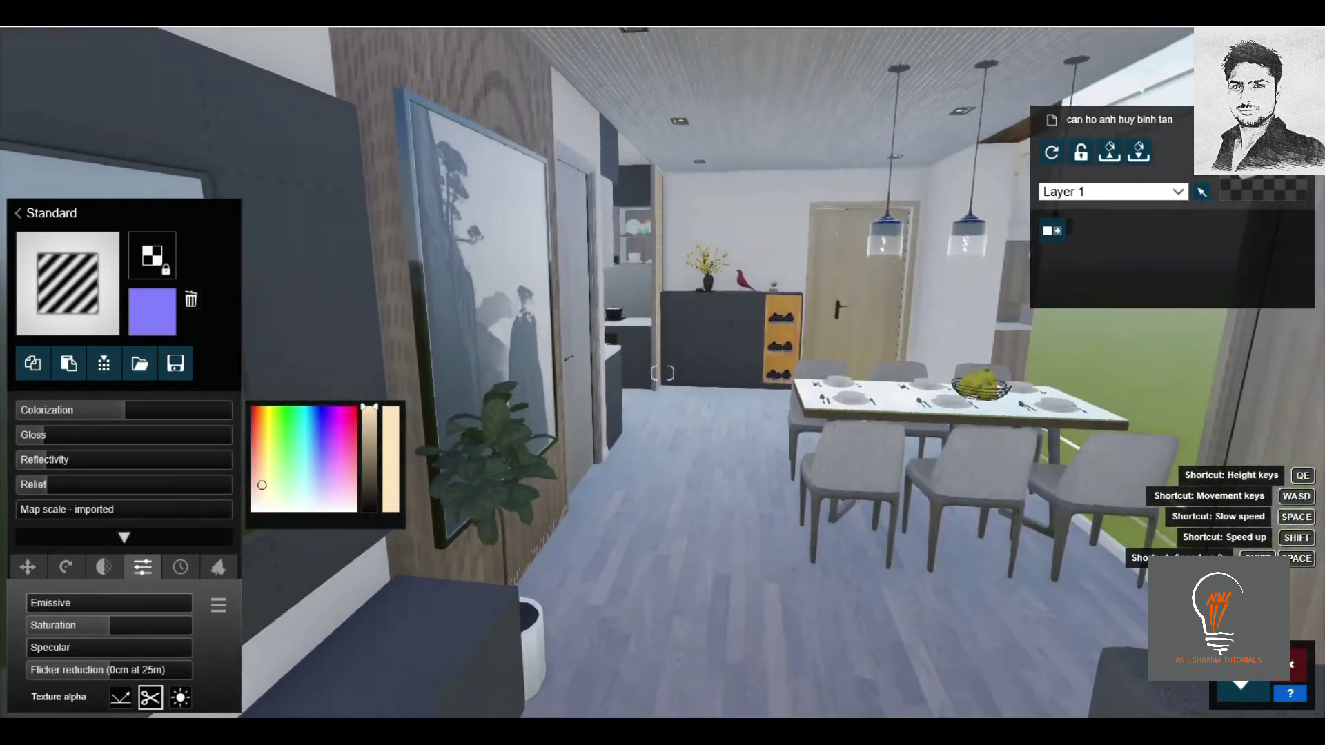
pyautogui.moveTo(662, 373); pyautogui.dragTo(966, 373, button='right')
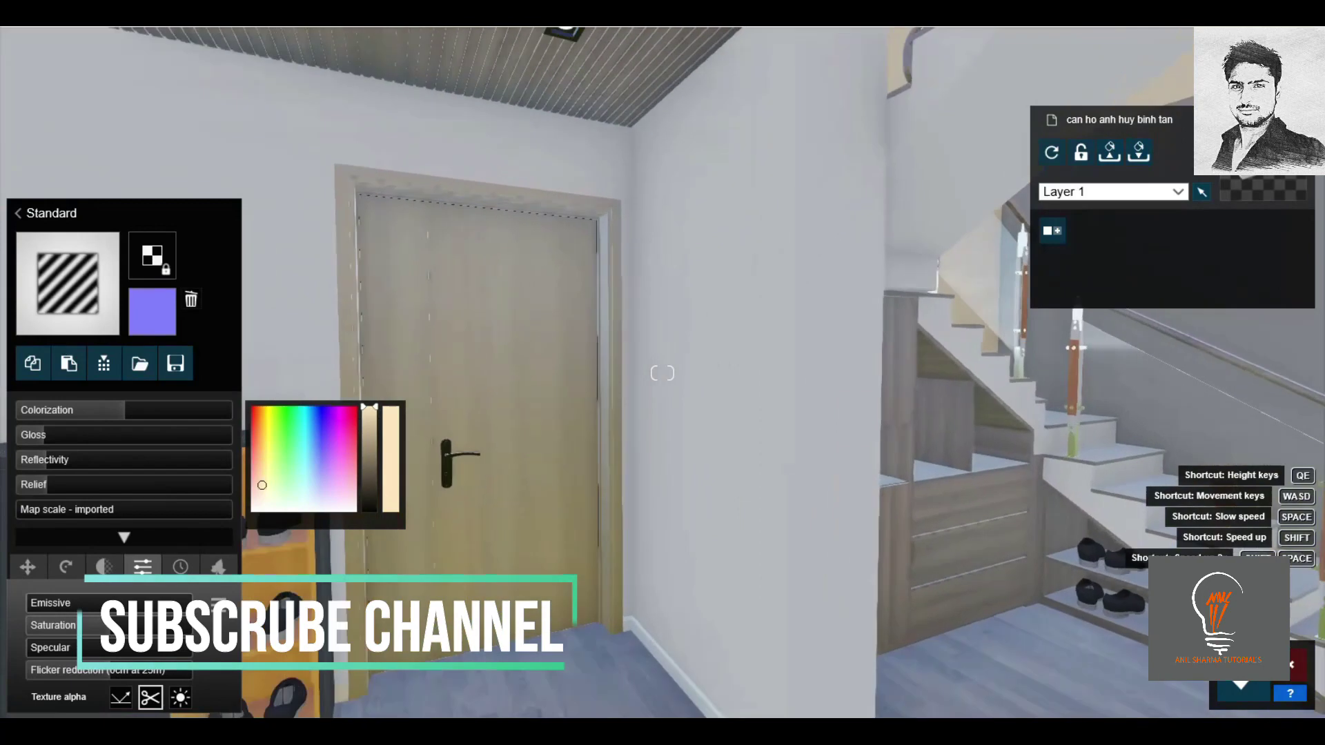
pyautogui.moveTo(662, 373); pyautogui.dragTo(359, 373, button='right')
pyautogui.moveTo(662, 373); pyautogui.dragTo(621, 332, button='right')
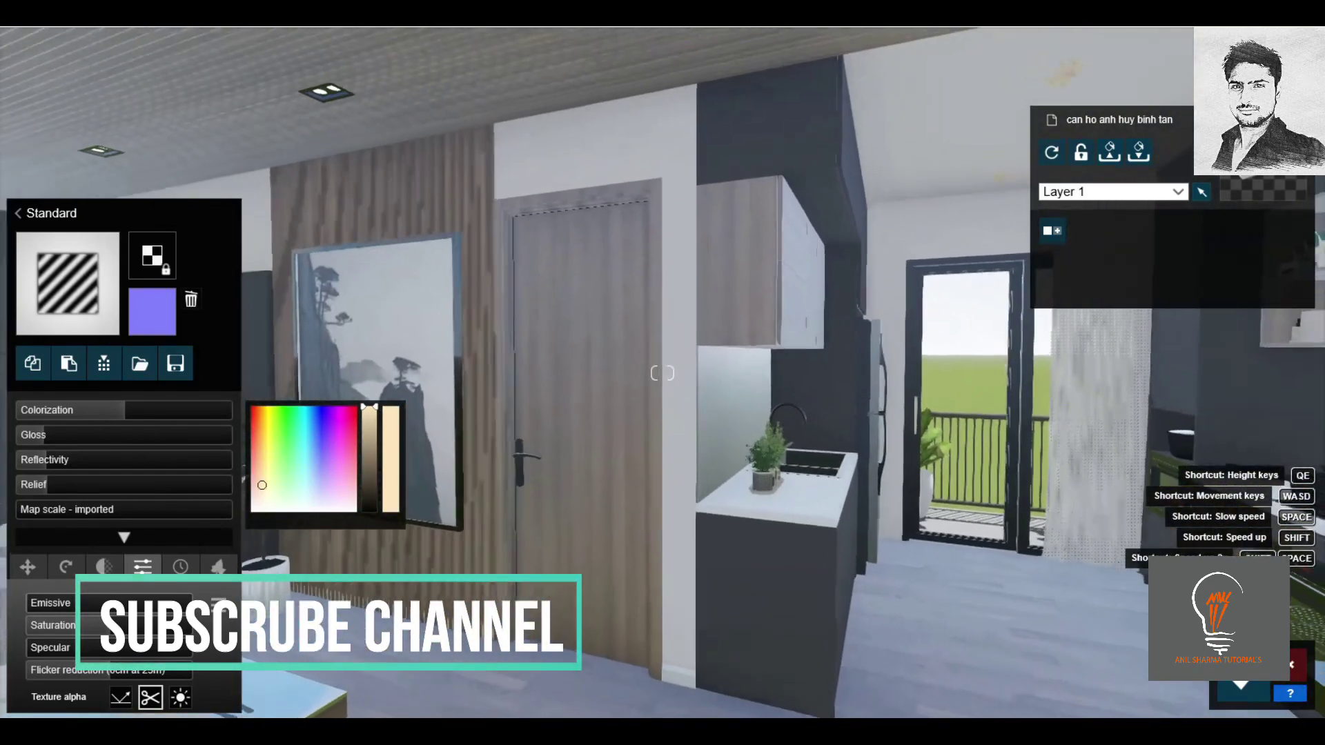
pyautogui.press('w')
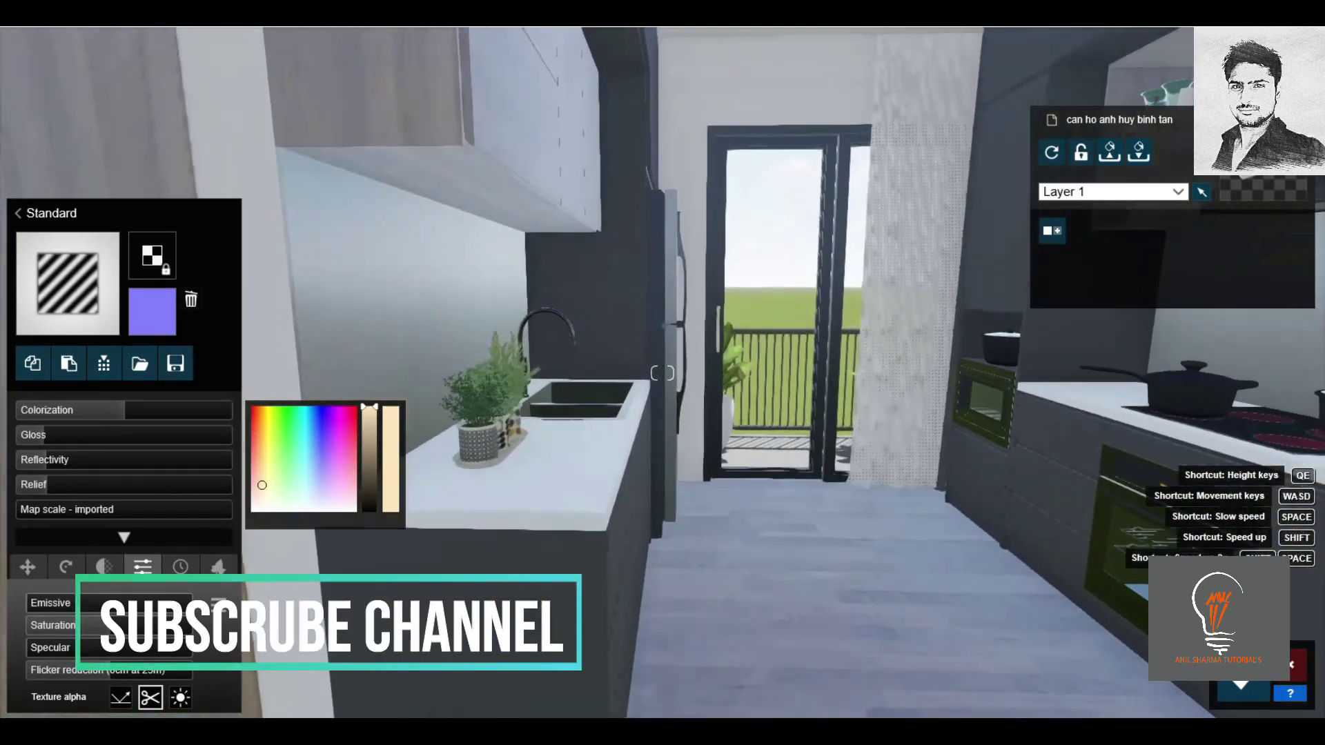
pyautogui.moveTo(663, 373); pyautogui.dragTo(897, 373, button='right')
pyautogui.press('w')
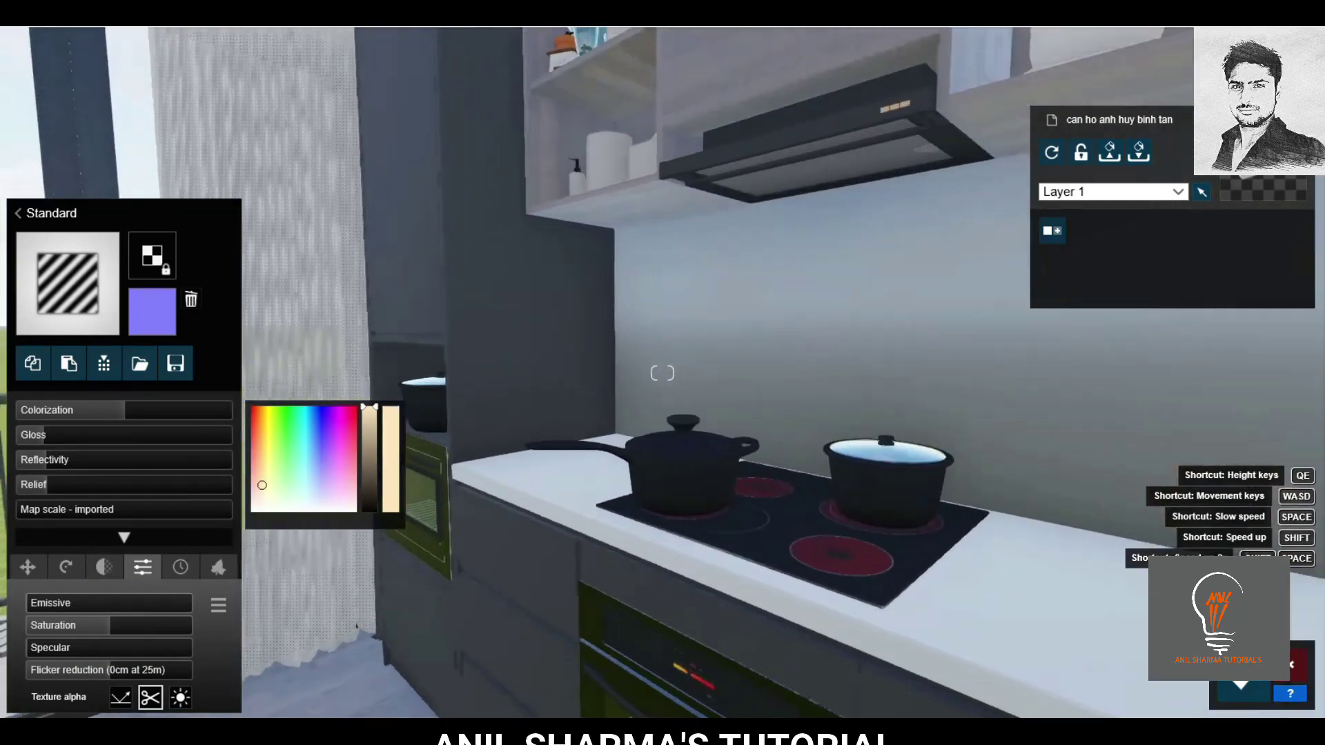
# Make the countertop a white reflective Standard material and close the material settings.
pyautogui.click(533, 507)
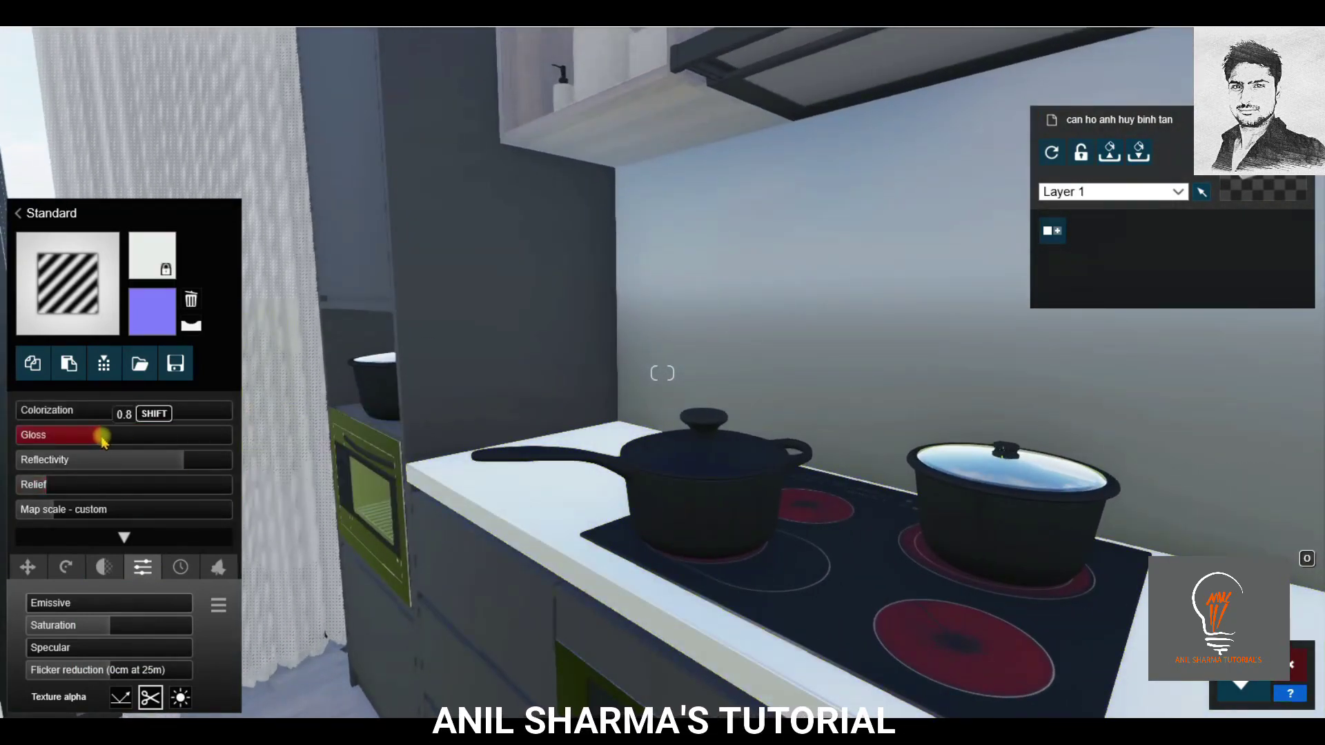
pyautogui.press('s')
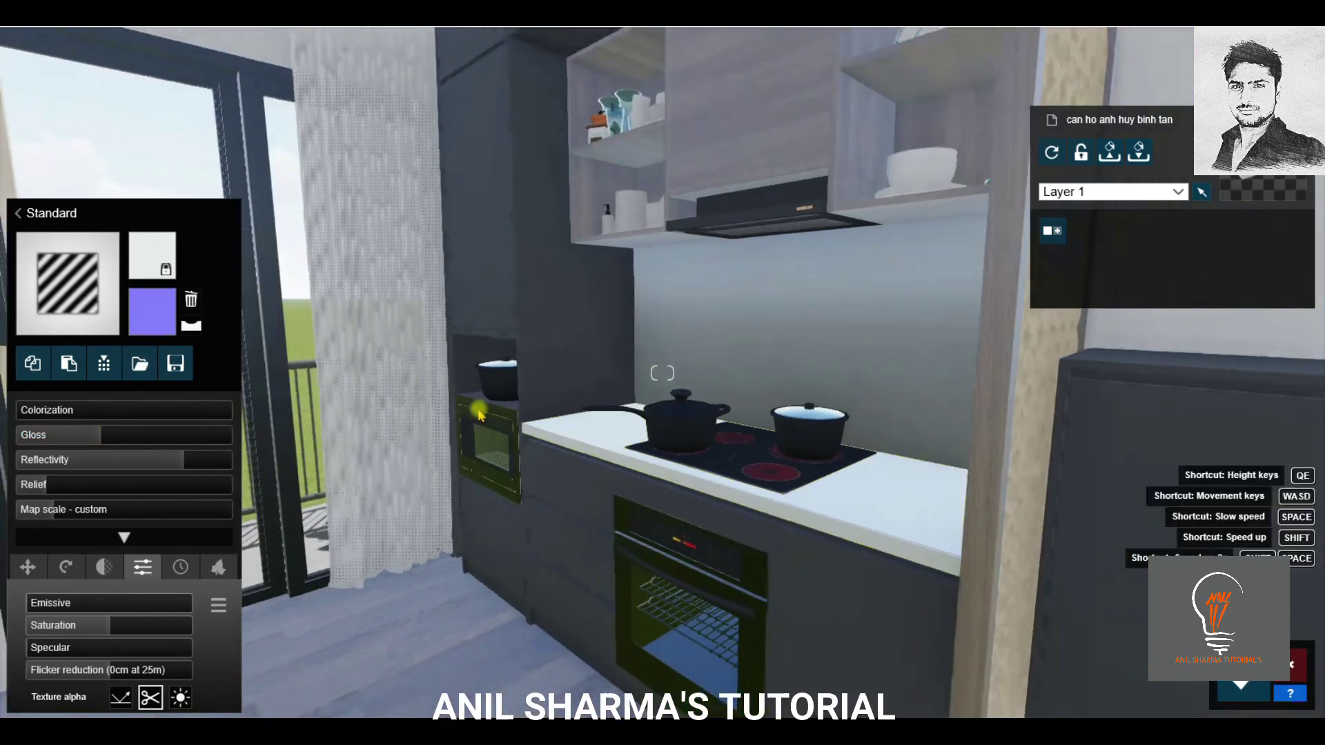
pyautogui.moveTo(479, 414); pyautogui.dragTo(760, 414)
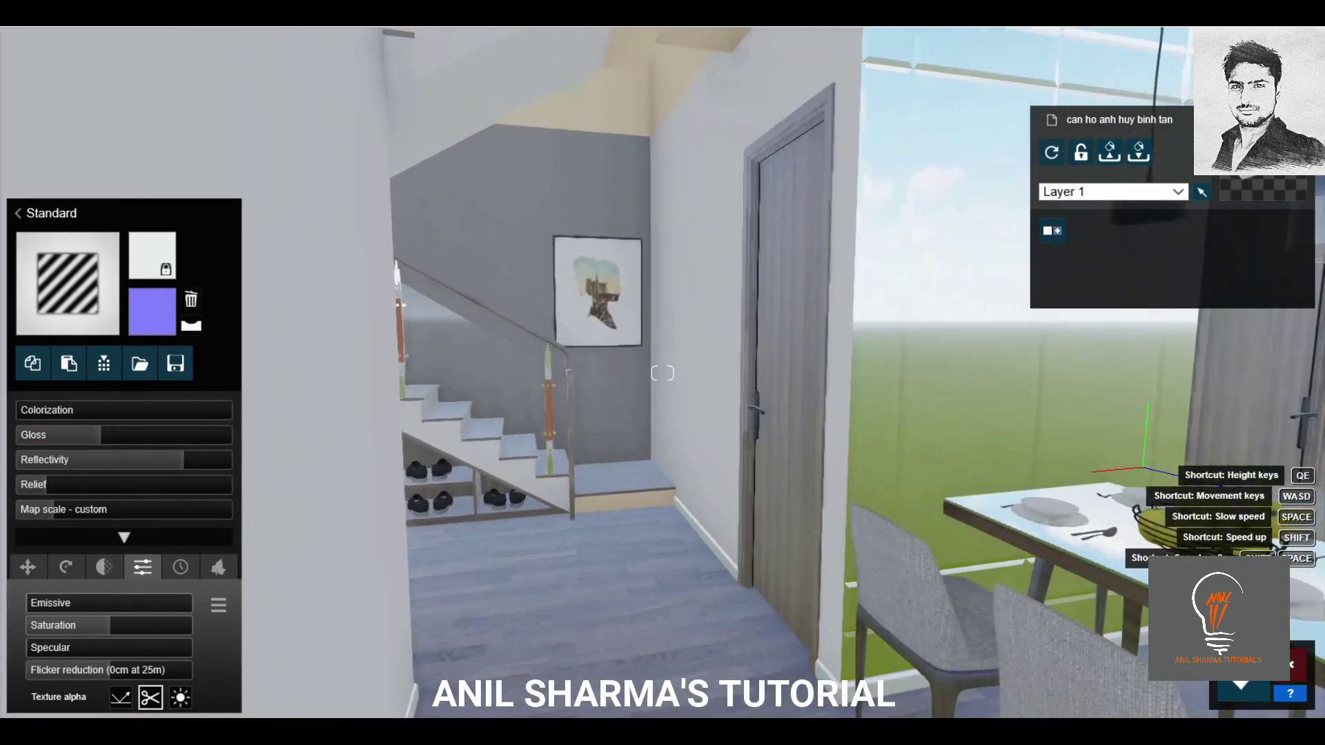
pyautogui.moveTo(483, 460); pyautogui.dragTo(723, 460)
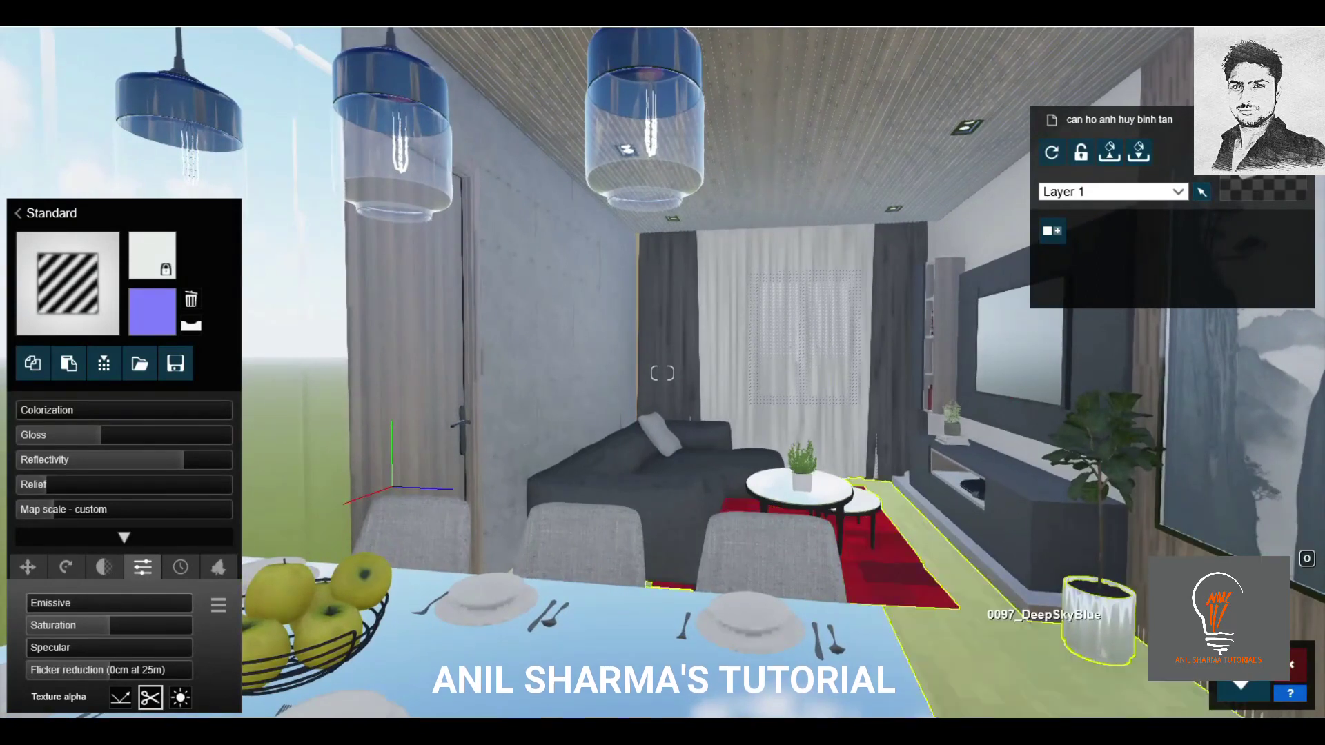
pyautogui.press('Escape')
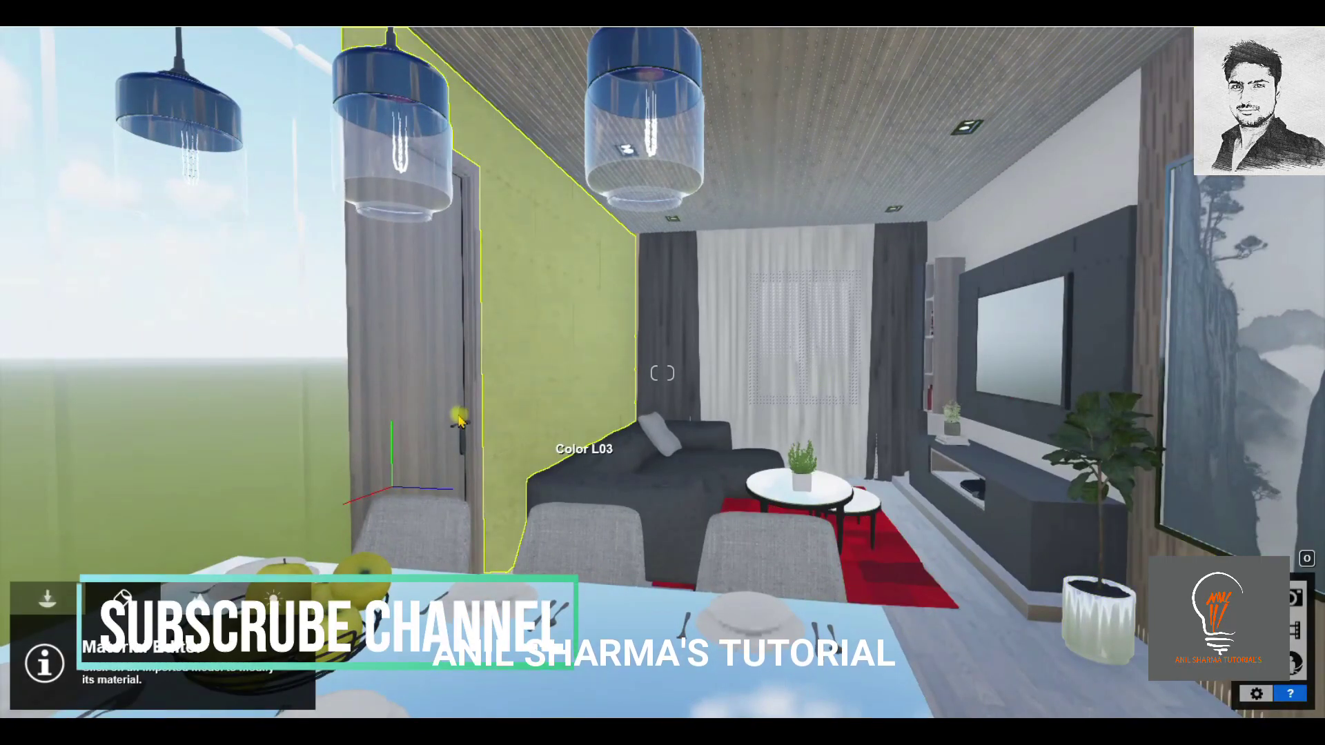
# Look around the dining area, then tilt up to the stairwell ceiling and wall.
pyautogui.moveTo(585, 373); pyautogui.dragTo(897, 374)
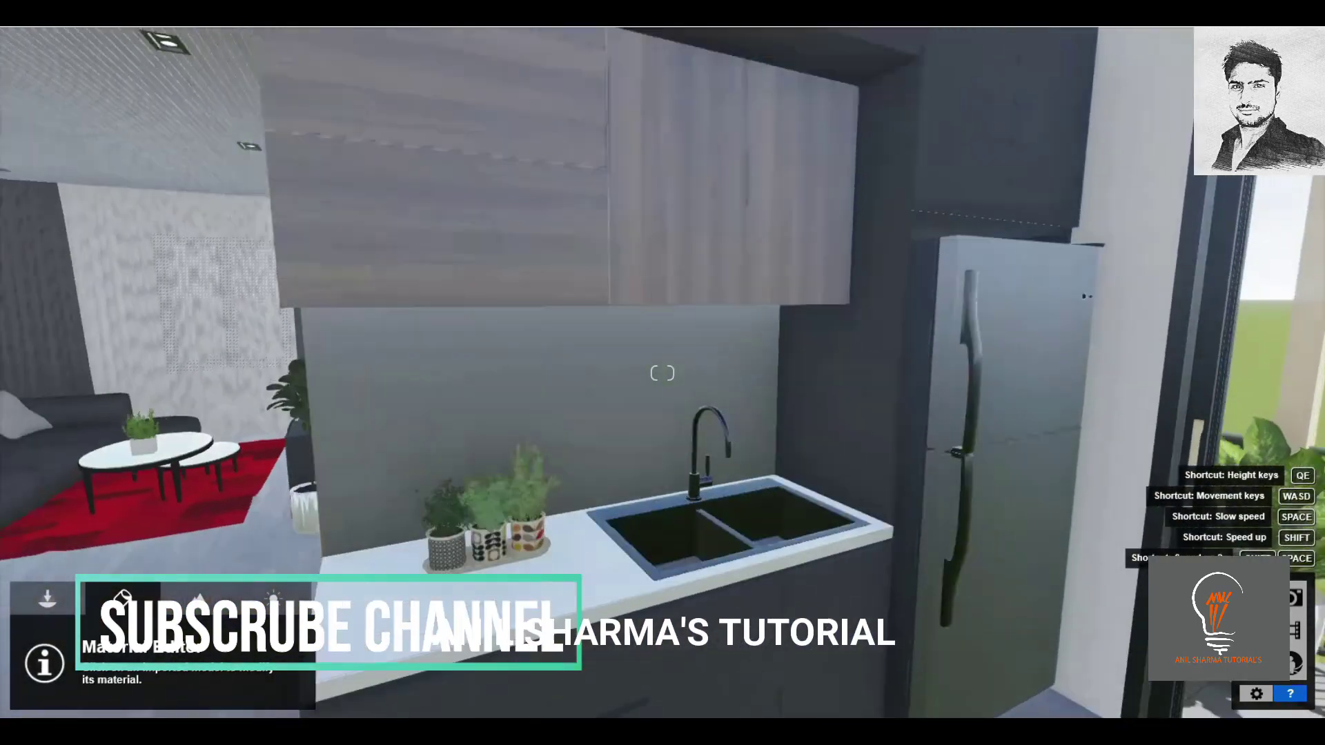
pyautogui.moveTo(662, 374)
pyautogui.mouseDown()
pyautogui.moveTo(897, 373)
pyautogui.moveTo(449, 373)
pyautogui.mouseUp()
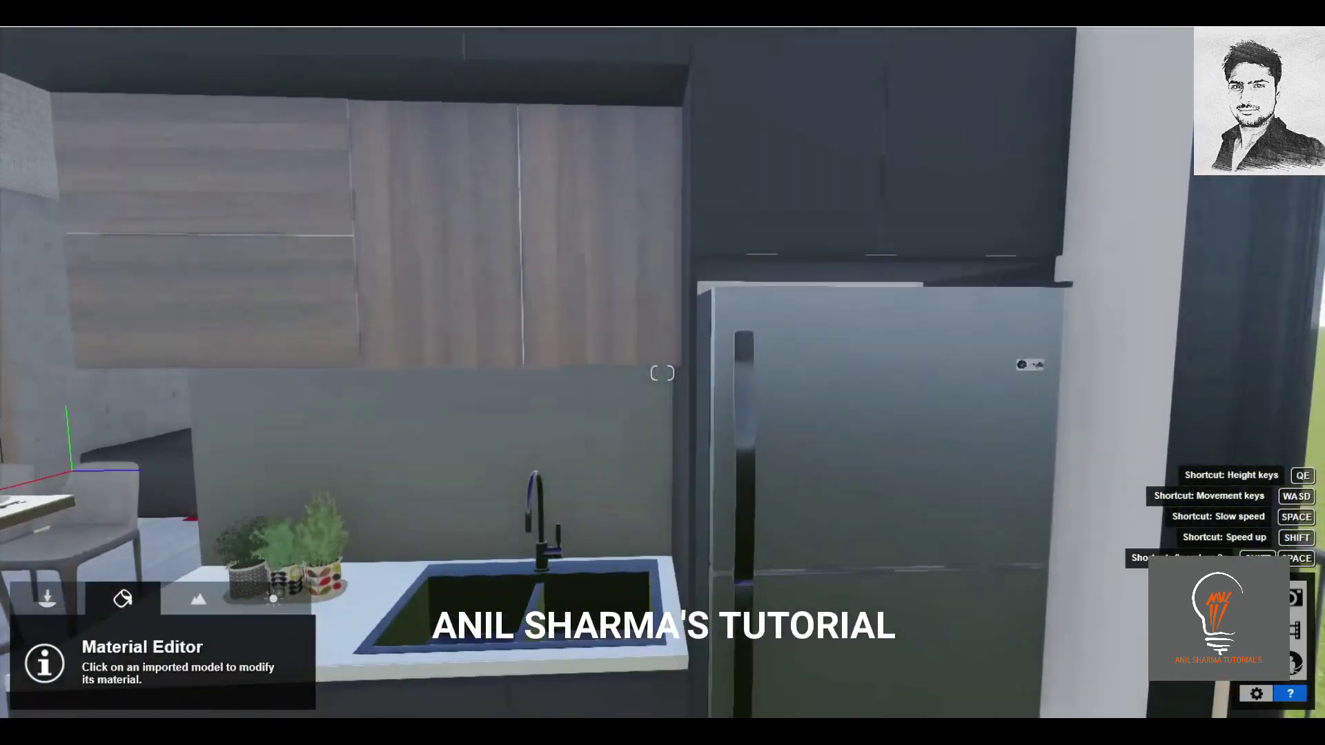
pyautogui.press('w')
pyautogui.moveTo(663, 374); pyautogui.dragTo(483, 374)
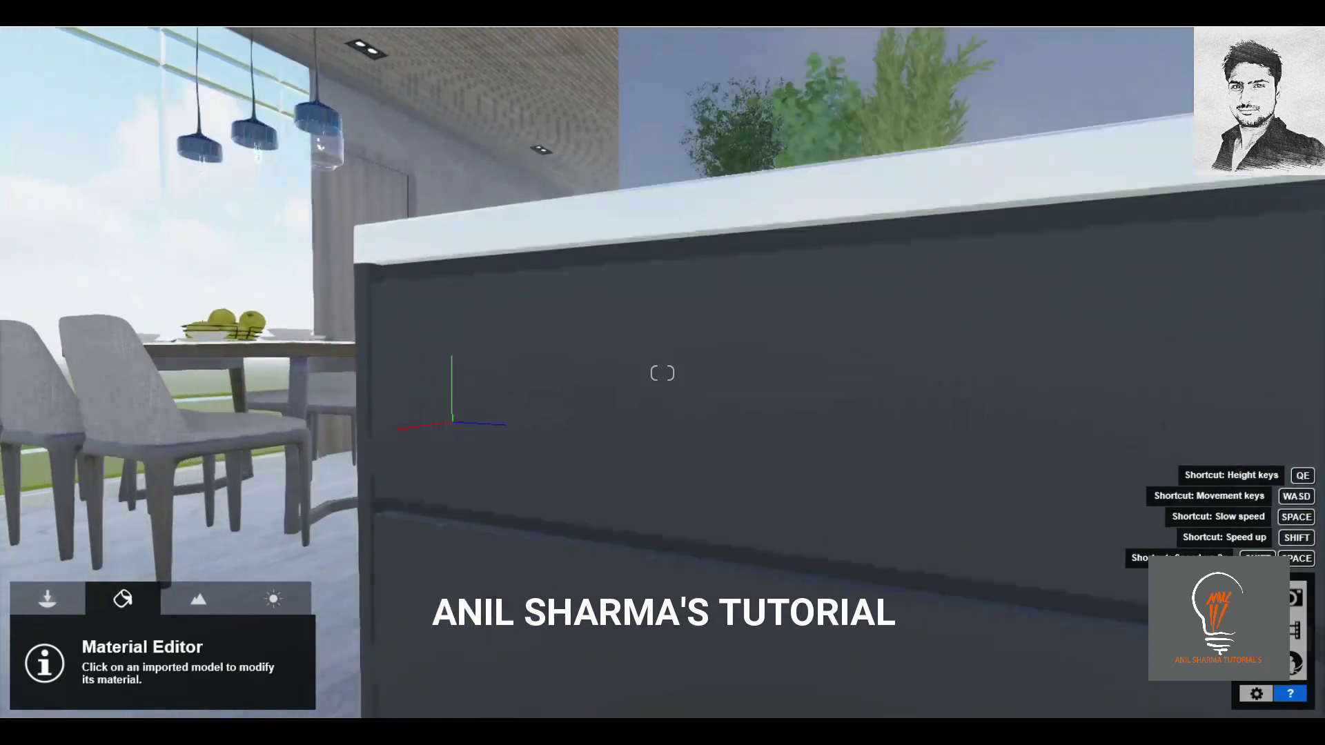
pyautogui.moveTo(662, 373); pyautogui.dragTo(414, 374)
pyautogui.press('s')
pyautogui.moveTo(662, 374); pyautogui.dragTo(483, 373)
pyautogui.press('s')
pyautogui.moveTo(662, 373)
pyautogui.mouseDown()
pyautogui.moveTo(483, 373)
pyautogui.moveTo(518, 276)
pyautogui.moveTo(663, 242)
pyautogui.mouseUp()
pyautogui.moveTo(592, 388); pyautogui.dragTo(522, 388, button='right')
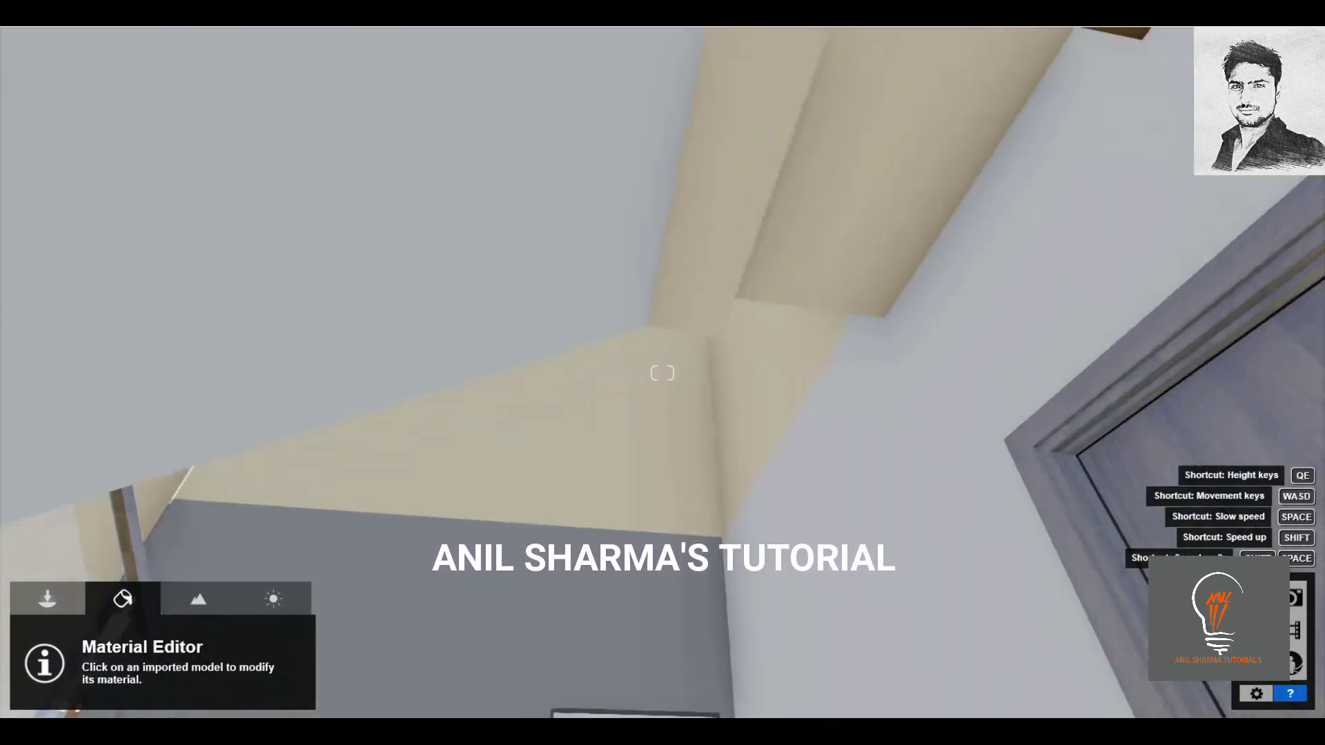
pyautogui.moveTo(729, 464); pyautogui.dragTo(693, 399, button='right')
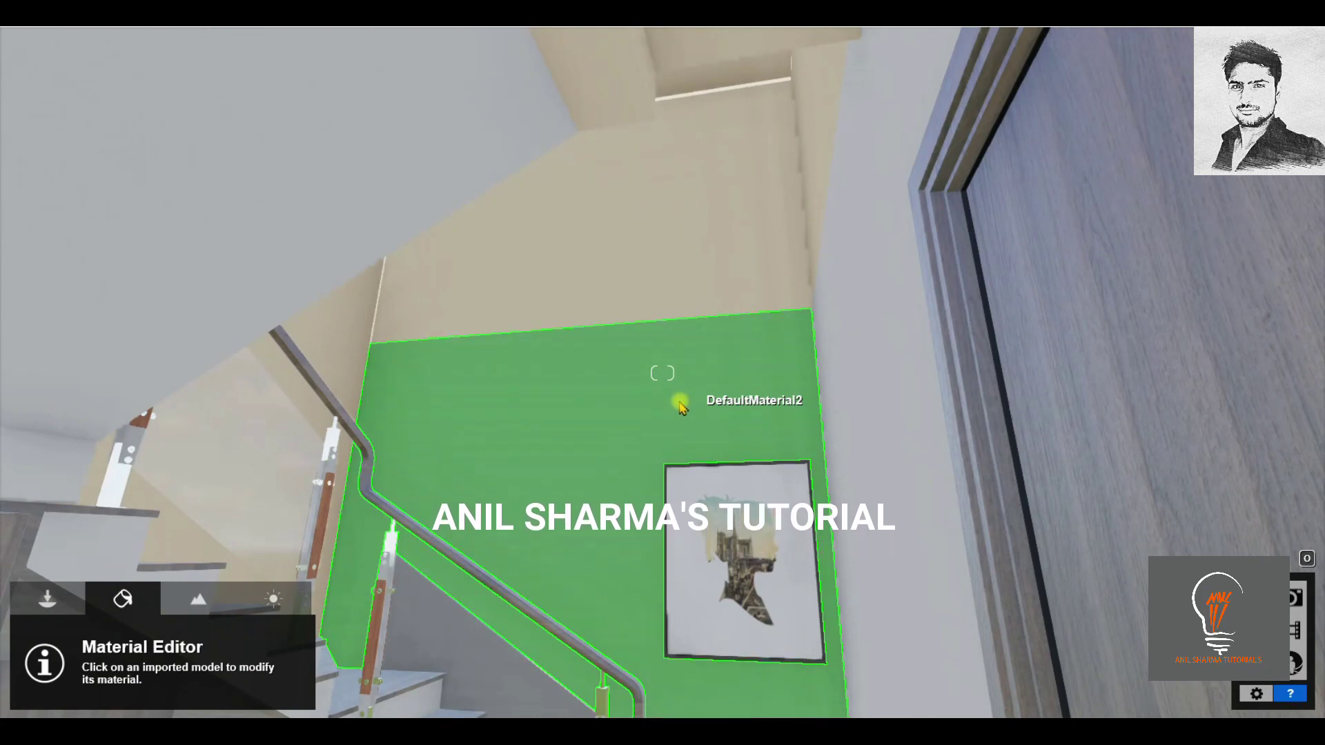
# Apply Polii Stucco 06 3k from Indoor page 2 to the wall beside the doorway.
pyautogui.click(680, 407)
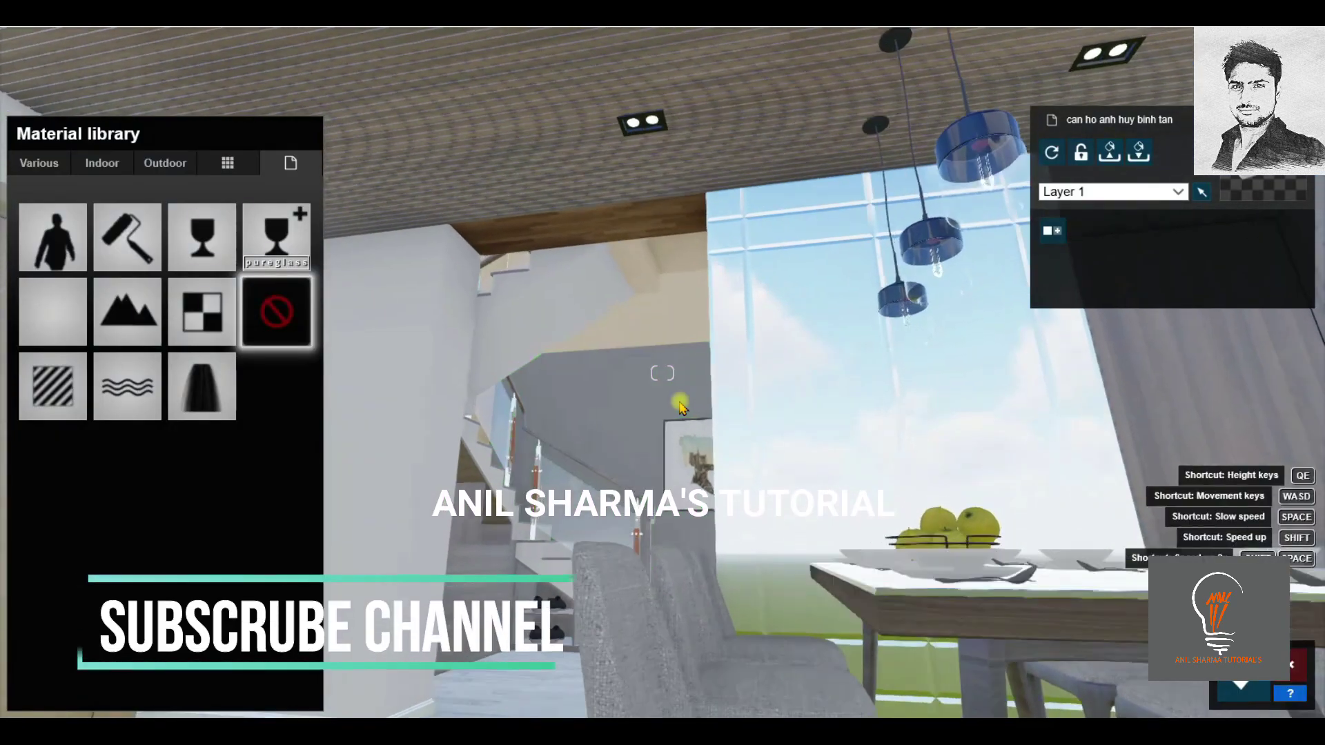
pyautogui.moveTo(680, 407); pyautogui.dragTo(524, 414)
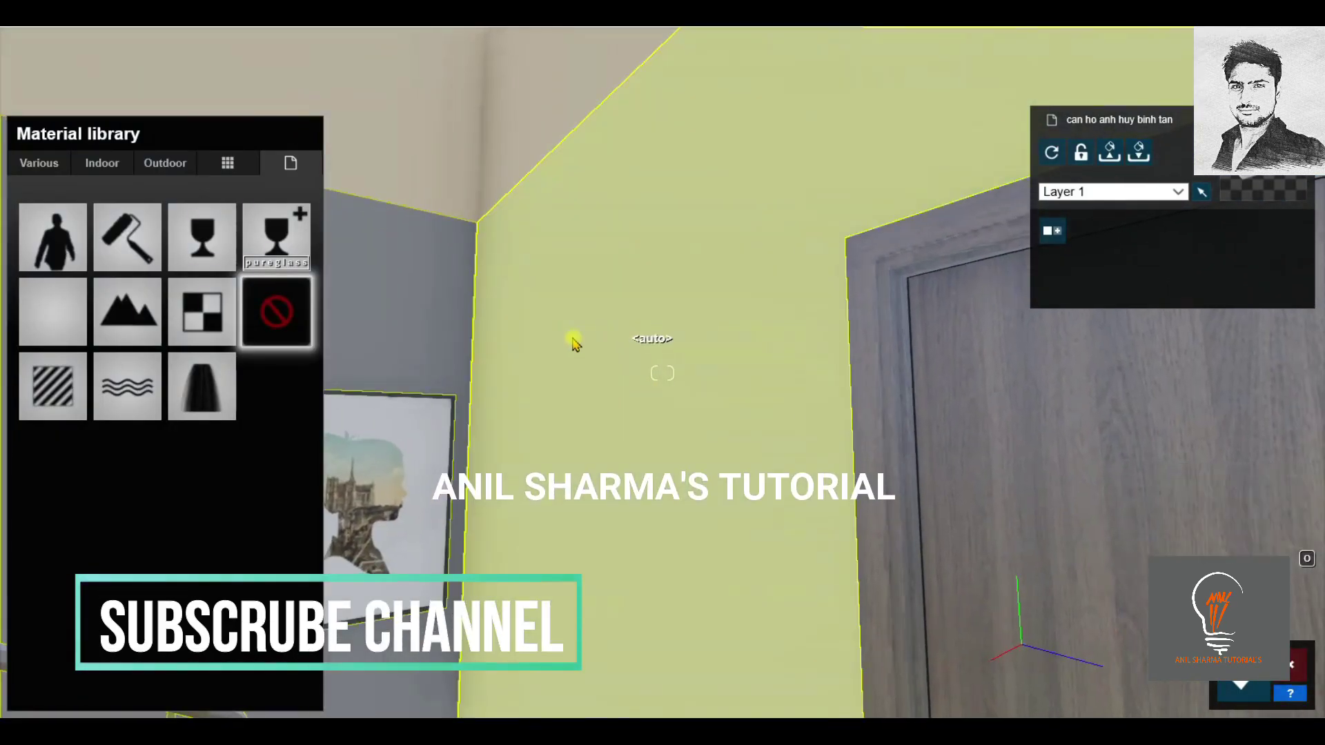
pyautogui.click(573, 337)
pyautogui.click(33, 340)
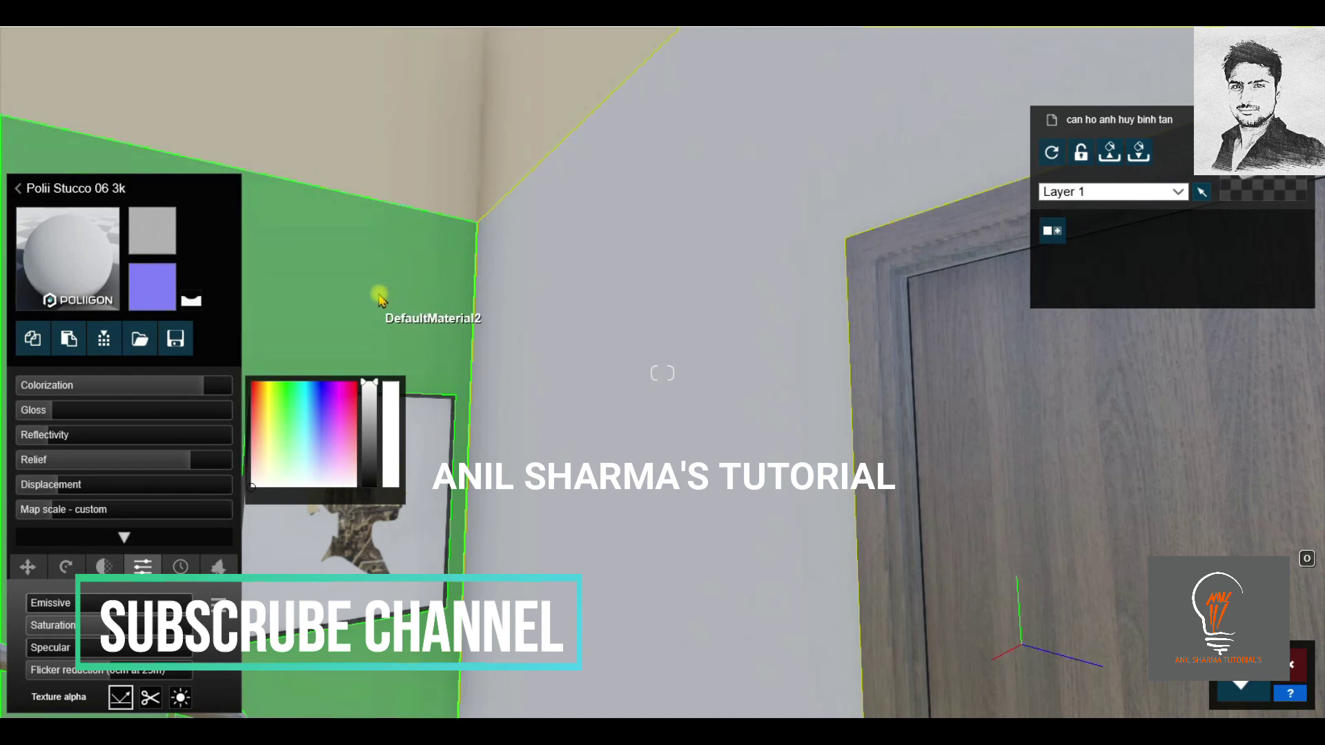
pyautogui.click(379, 295)
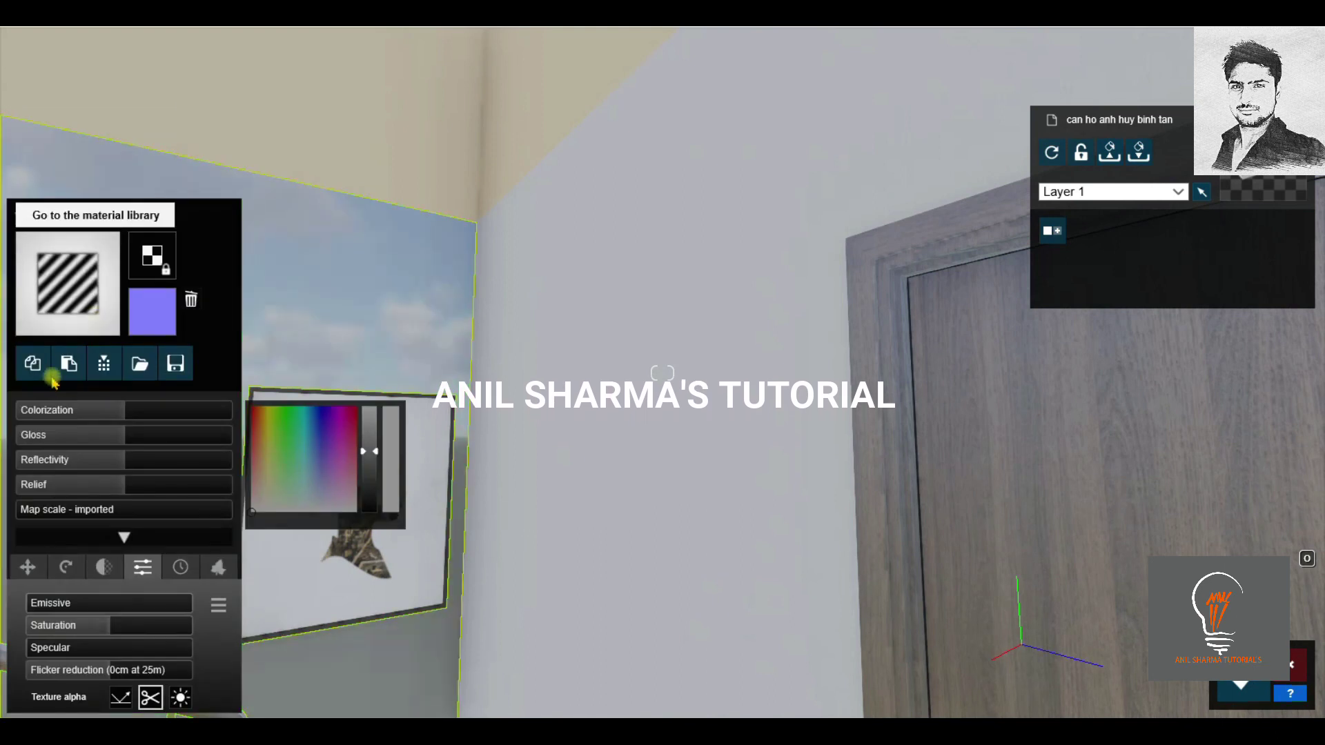
pyautogui.click(102, 163)
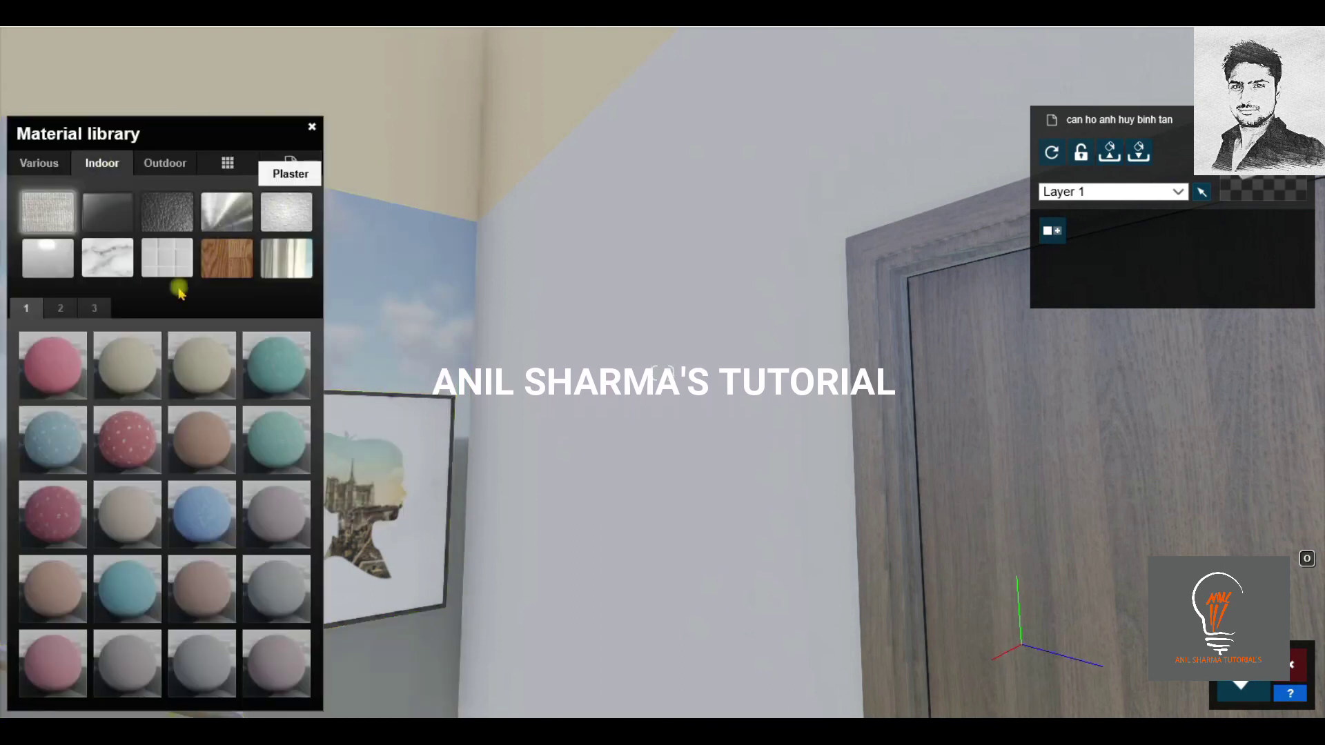
pyautogui.click(60, 309)
pyautogui.moveTo(58, 652); pyautogui.dragTo(445, 319)
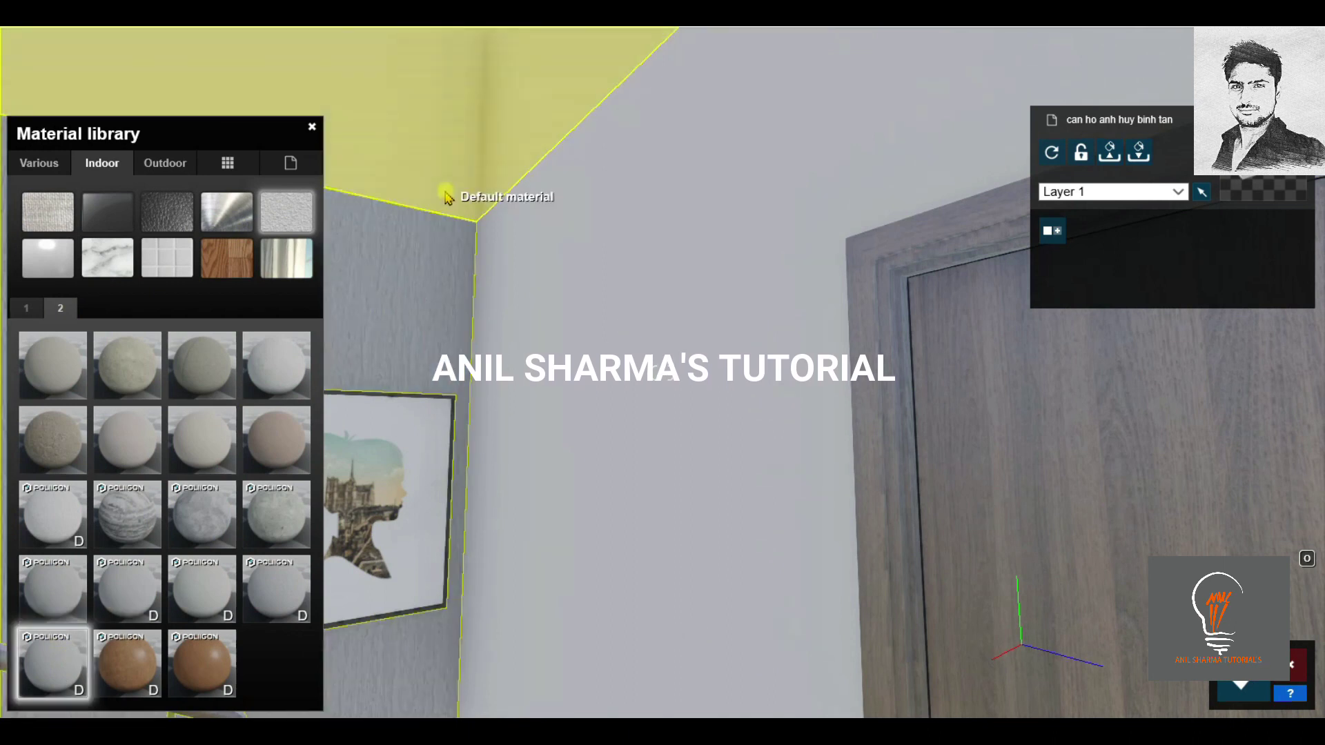
pyautogui.click(69, 338)
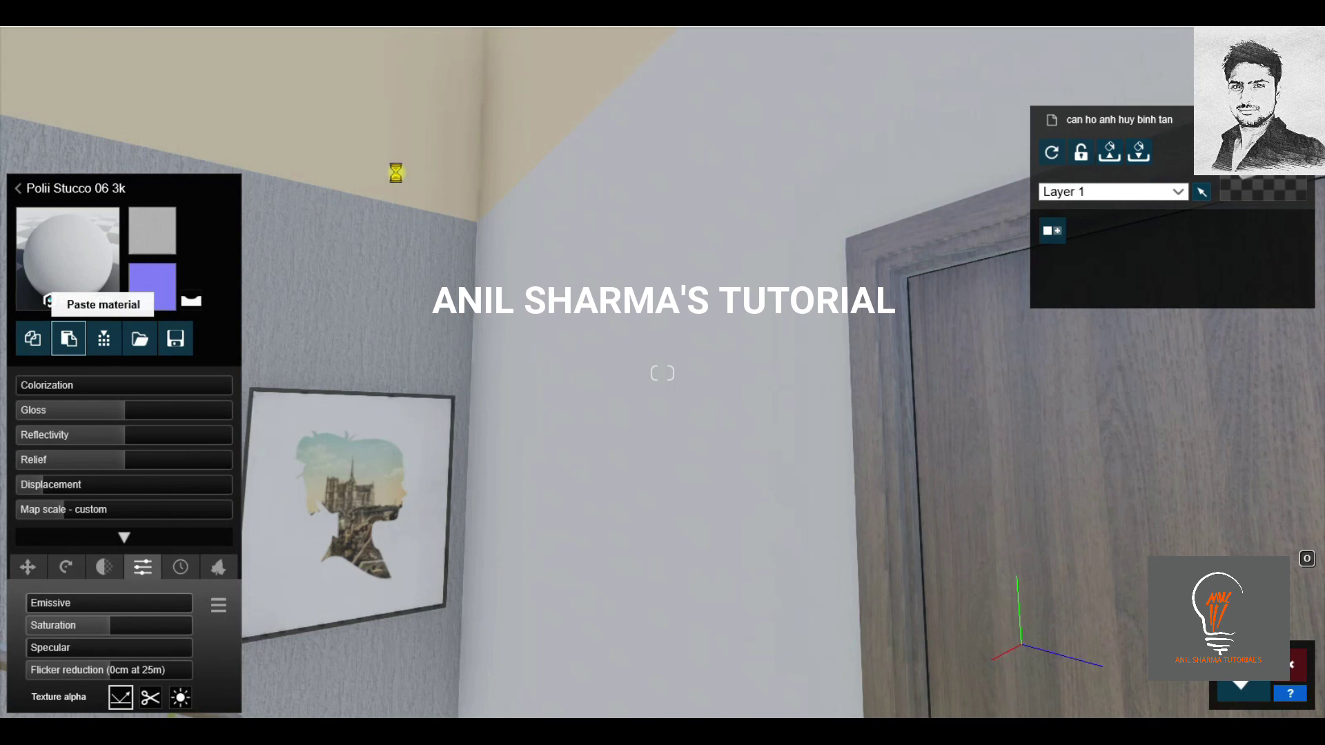
# Apply Polii Stucco 06 3k from Indoor plaster page 2 to the ceiling and exit editing.
pyautogui.click(397, 179)
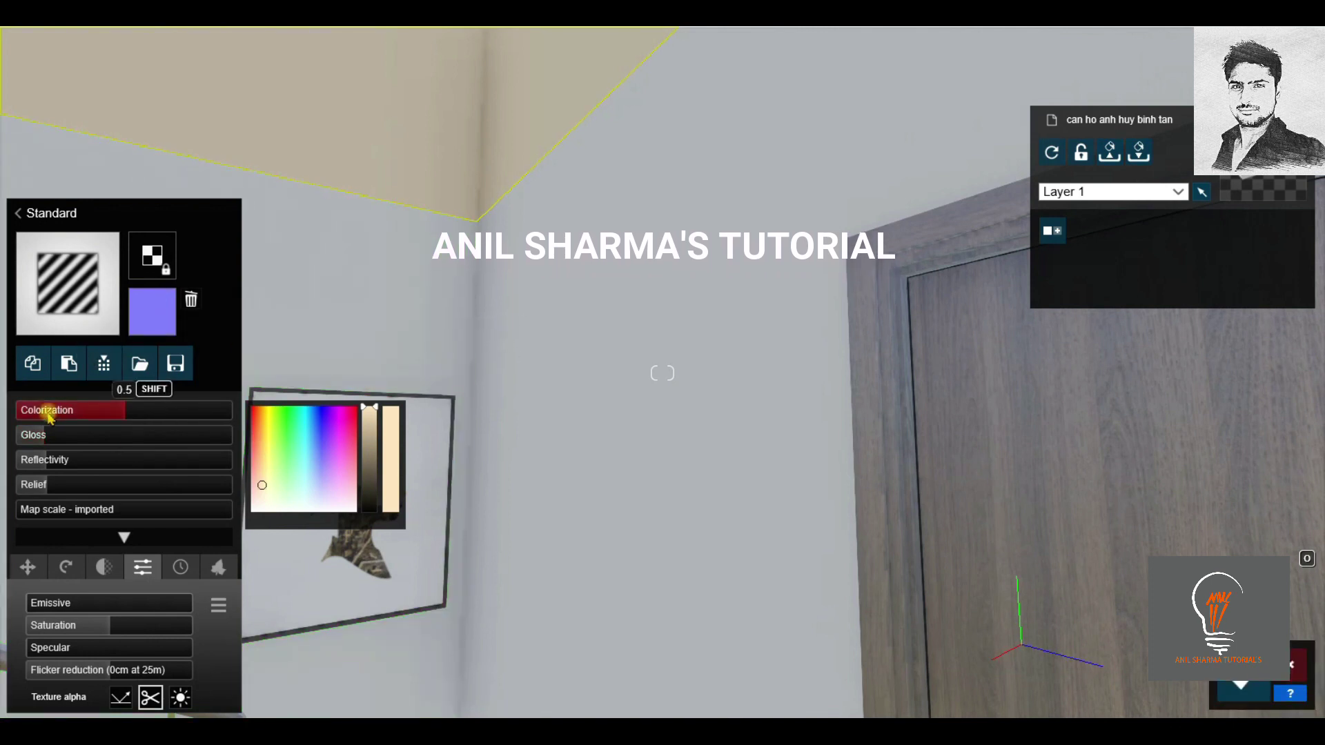
pyautogui.click(61, 252)
pyautogui.click(101, 162)
pyautogui.click(282, 221)
pyautogui.click(61, 308)
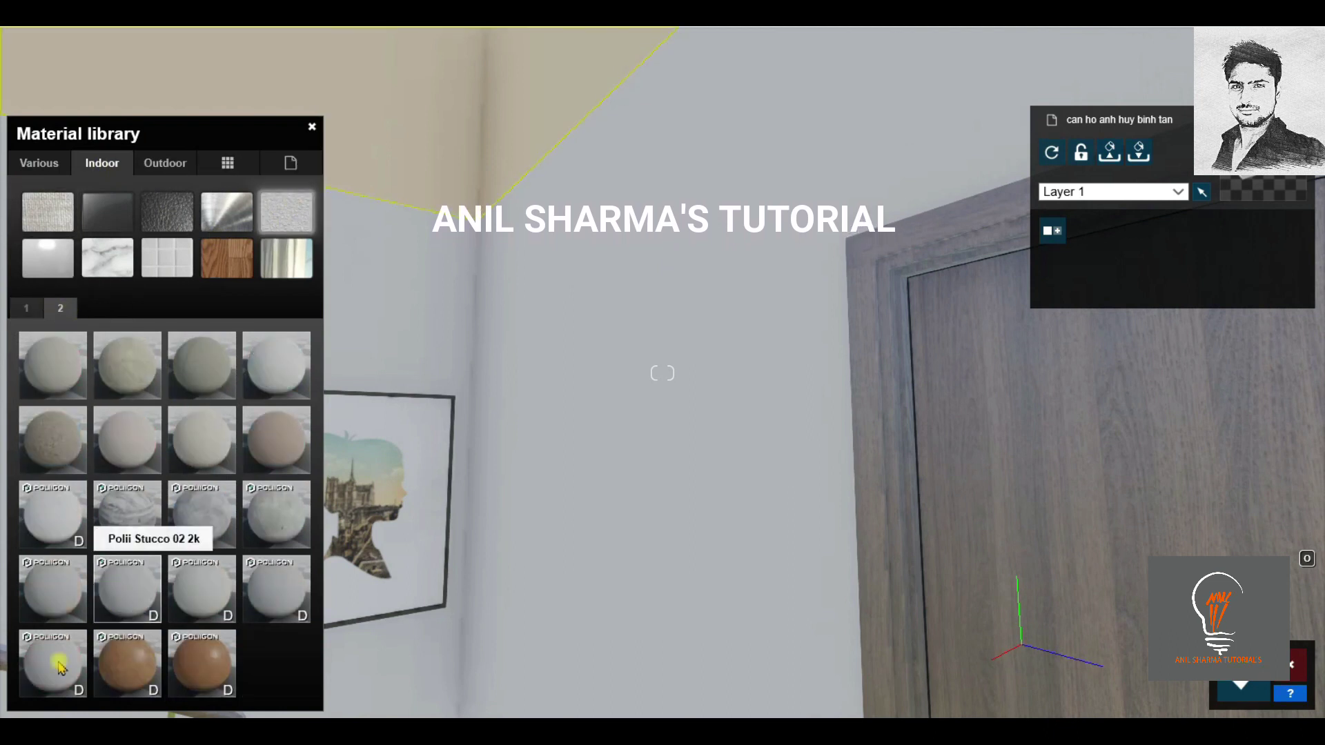
pyautogui.moveTo(60, 667); pyautogui.dragTo(370, 124)
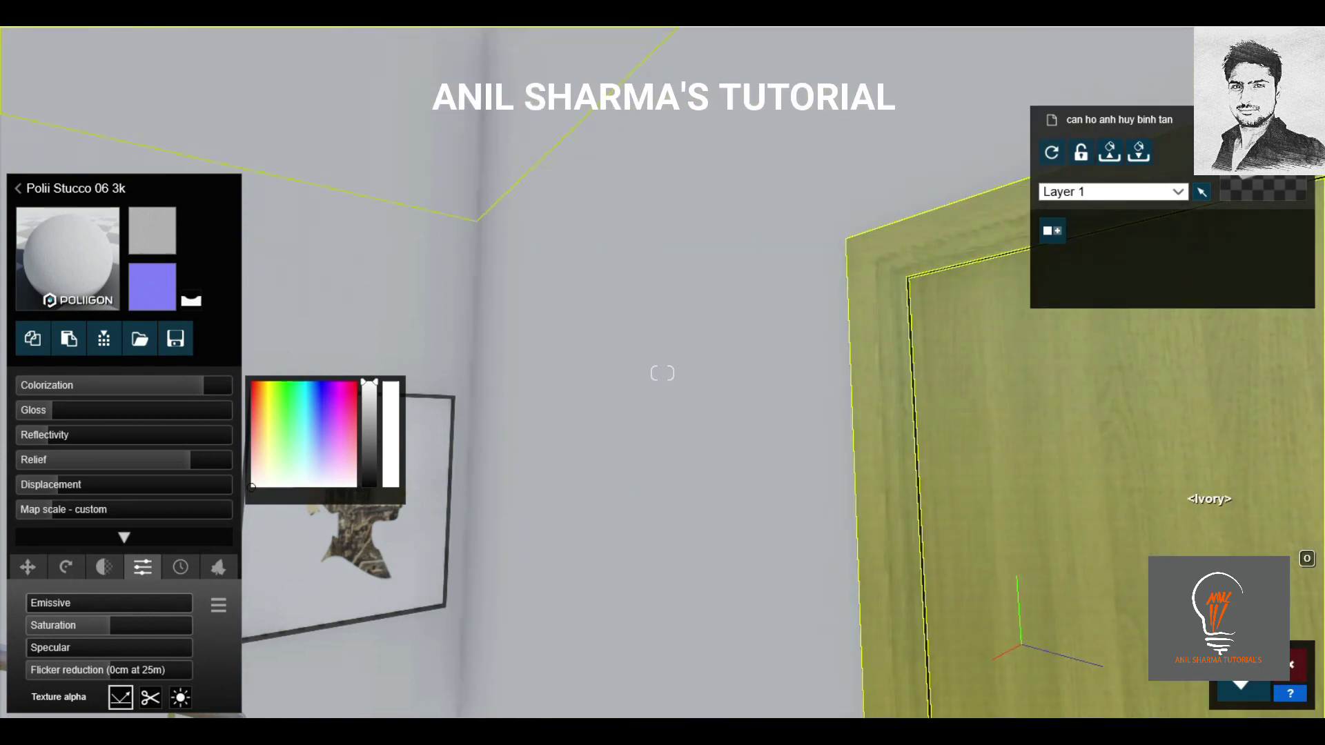
pyautogui.press('Escape')
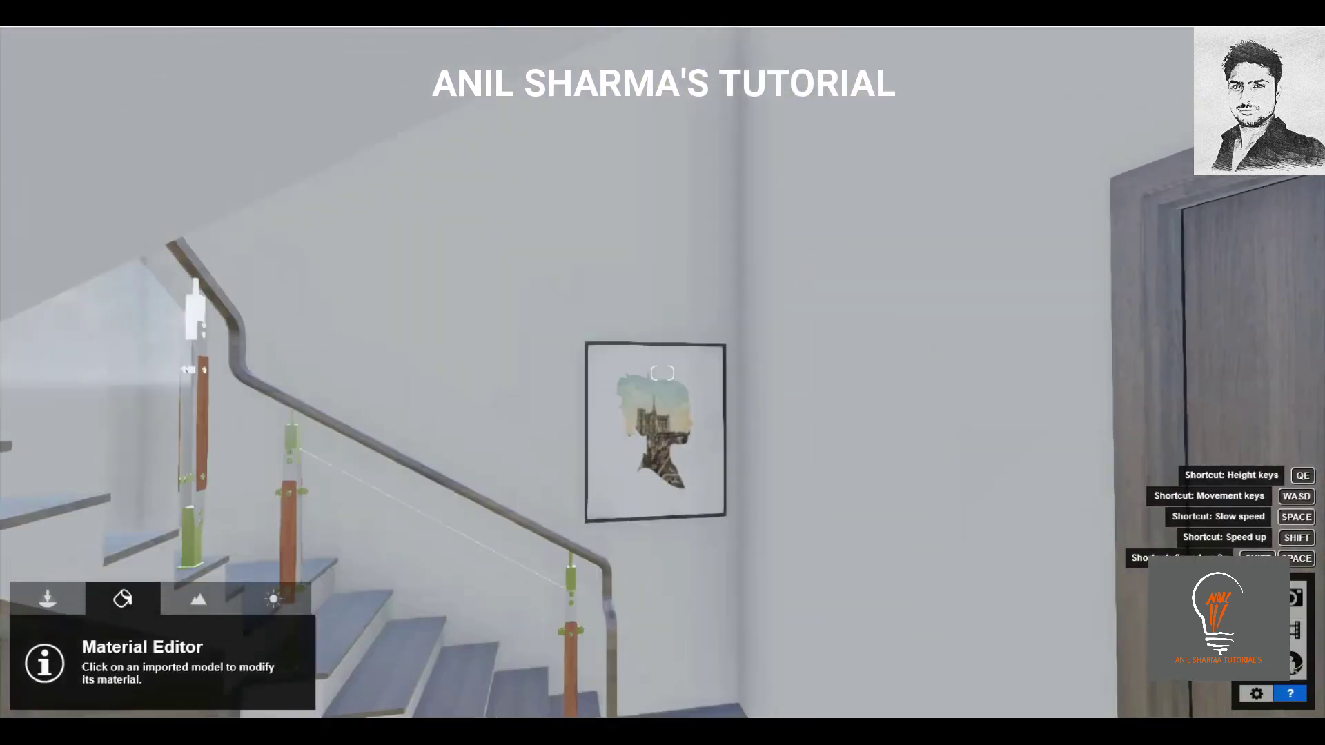
# Fly past the staircase toward the curtained window, then turn toward the concrete wall.
pyautogui.moveTo(642, 458); pyautogui.dragTo(483, 456, button='right')
pyautogui.moveTo(663, 372); pyautogui.dragTo(663, 373, button='right')
pyautogui.press('w')
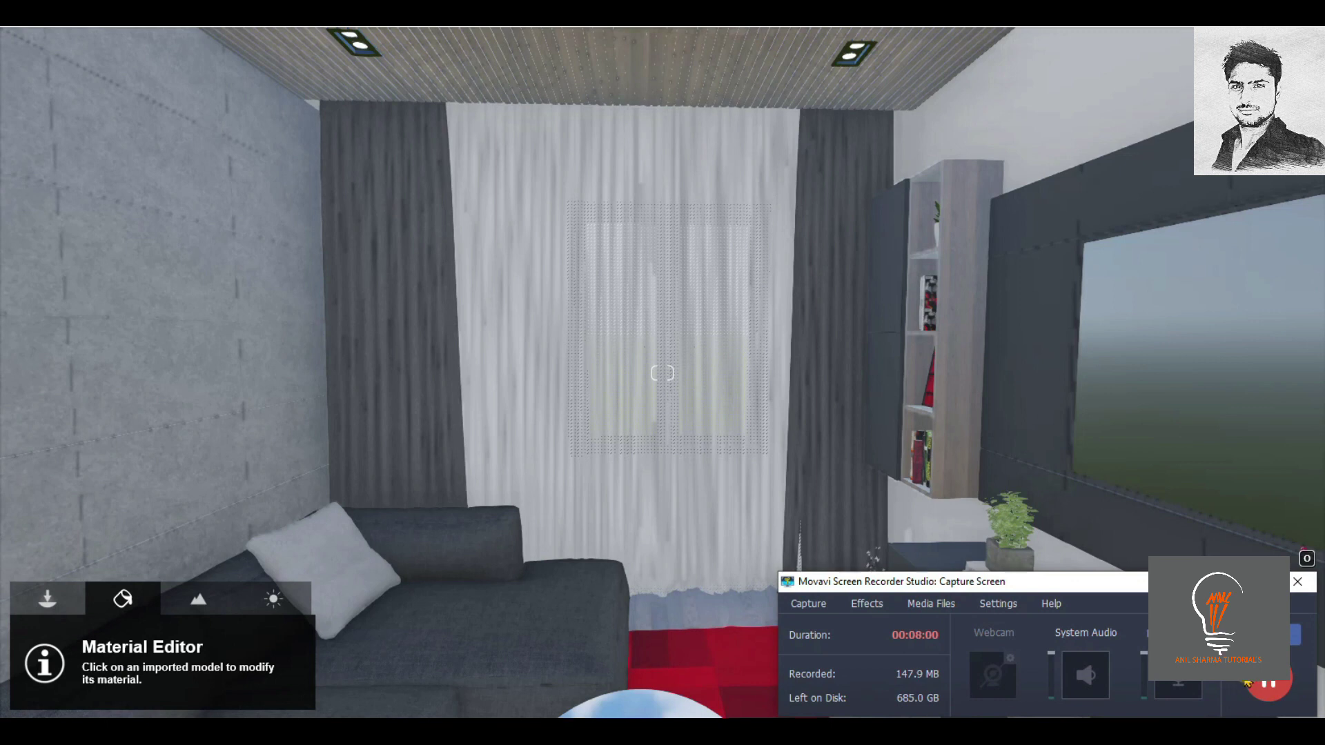
pyautogui.moveTo(663, 373); pyautogui.dragTo(781, 315, button='right')
# Make Layer 2 active and pick the Lamp20 spotlight from the Lights library.
pyautogui.click(47, 598)
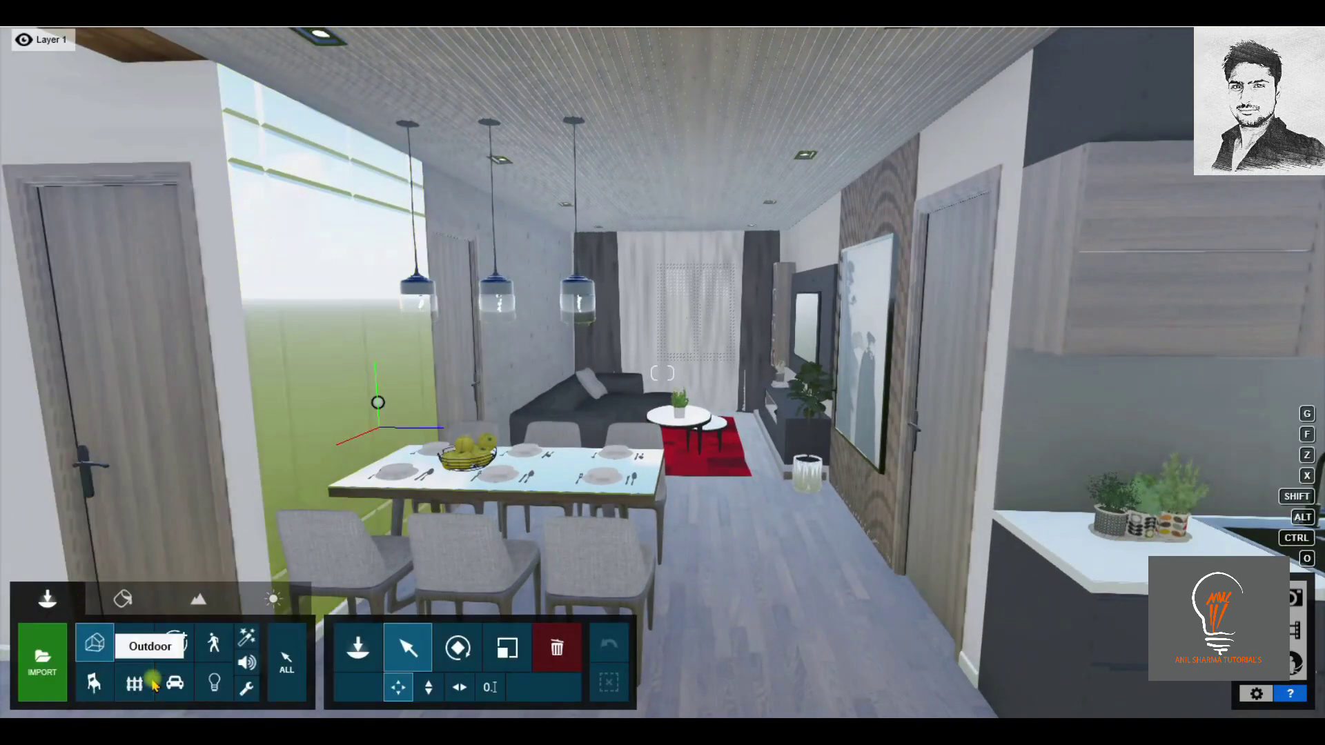
pyautogui.click(107, 39)
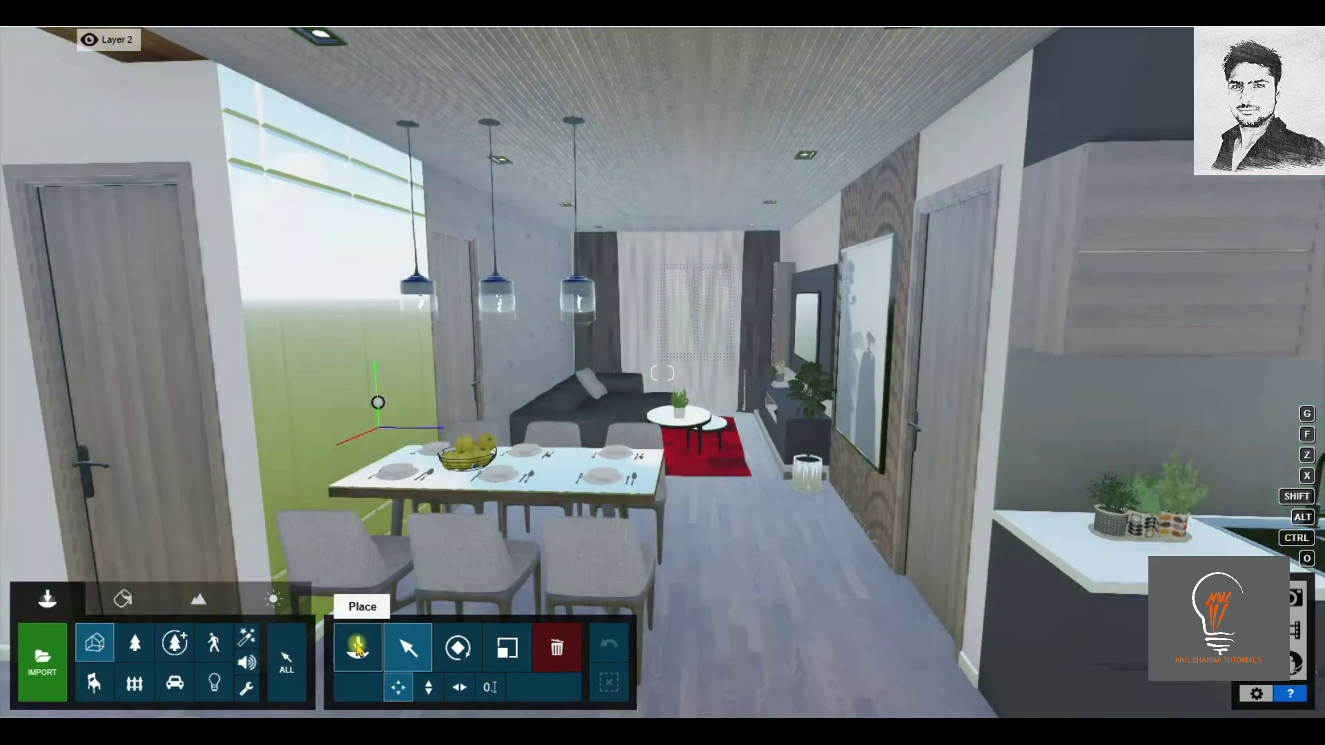
pyautogui.click(358, 647)
pyautogui.click(209, 681)
pyautogui.moveTo(104, 298)
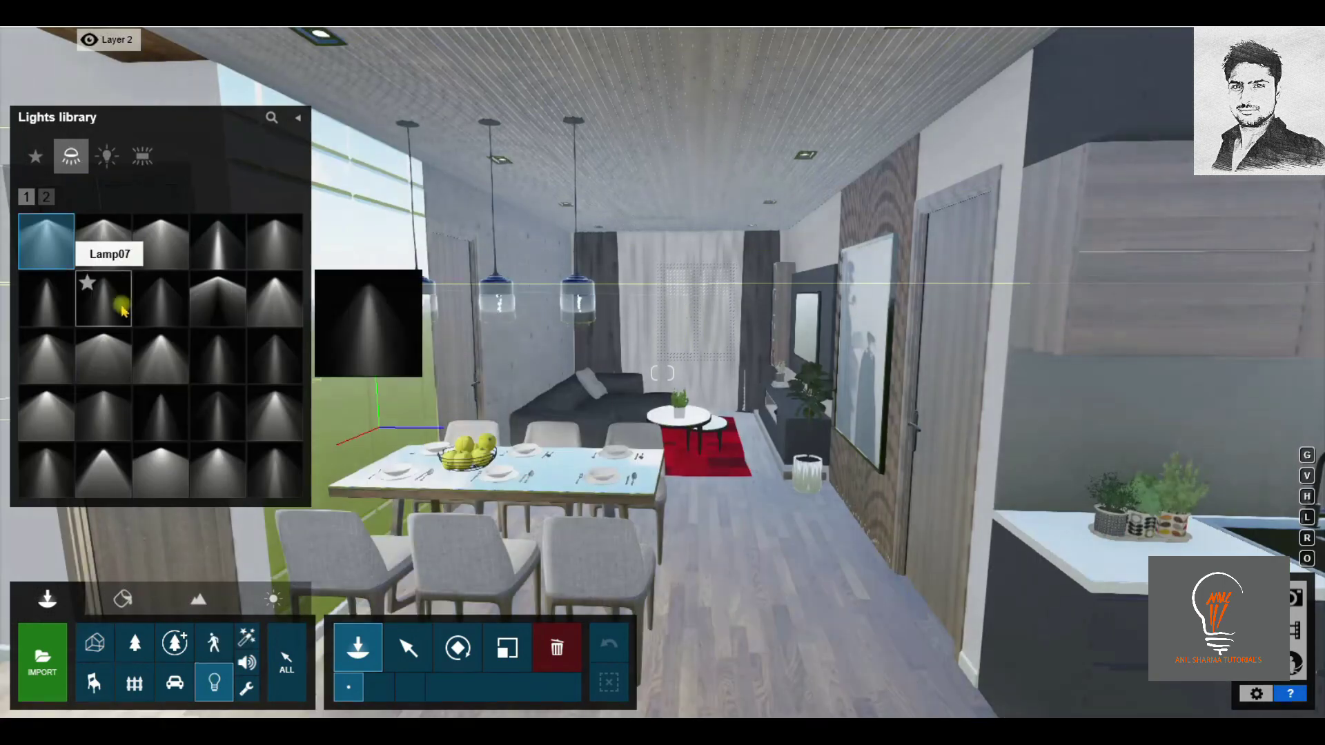
pyautogui.click(198, 475)
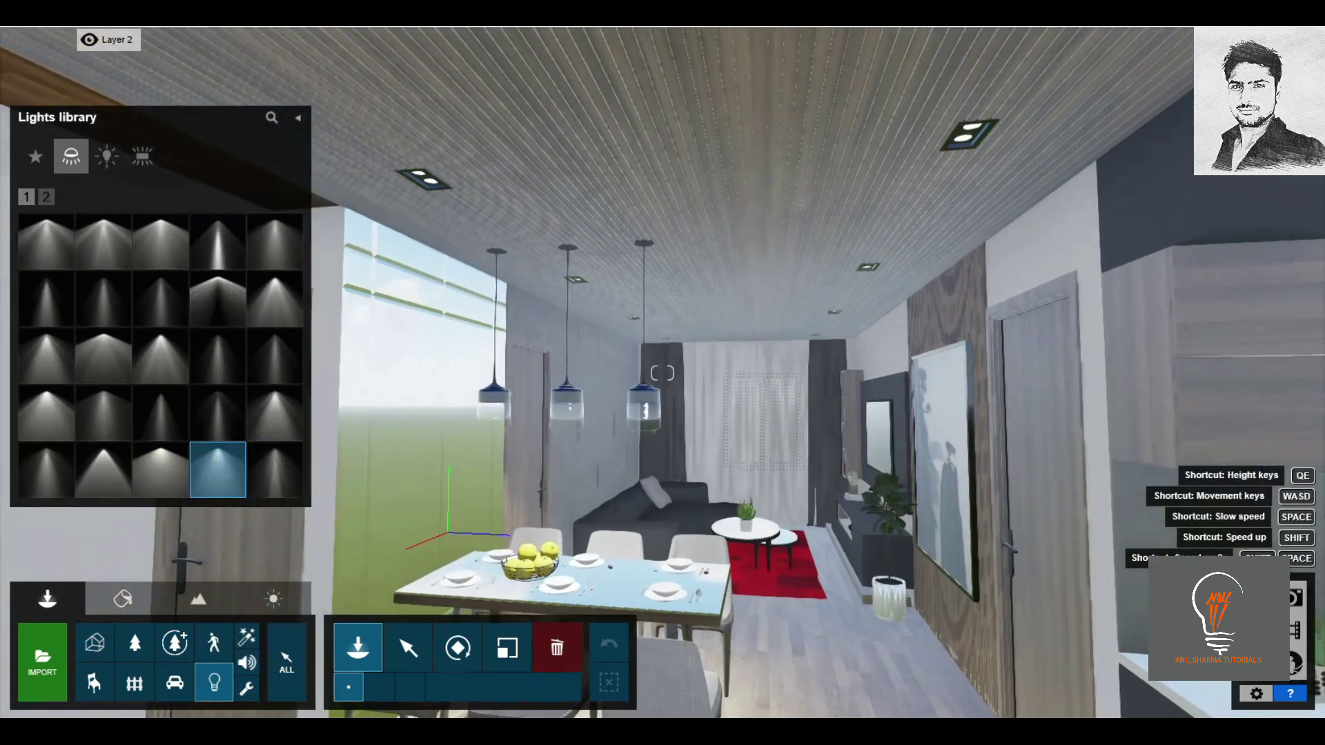
pyautogui.click(289, 414)
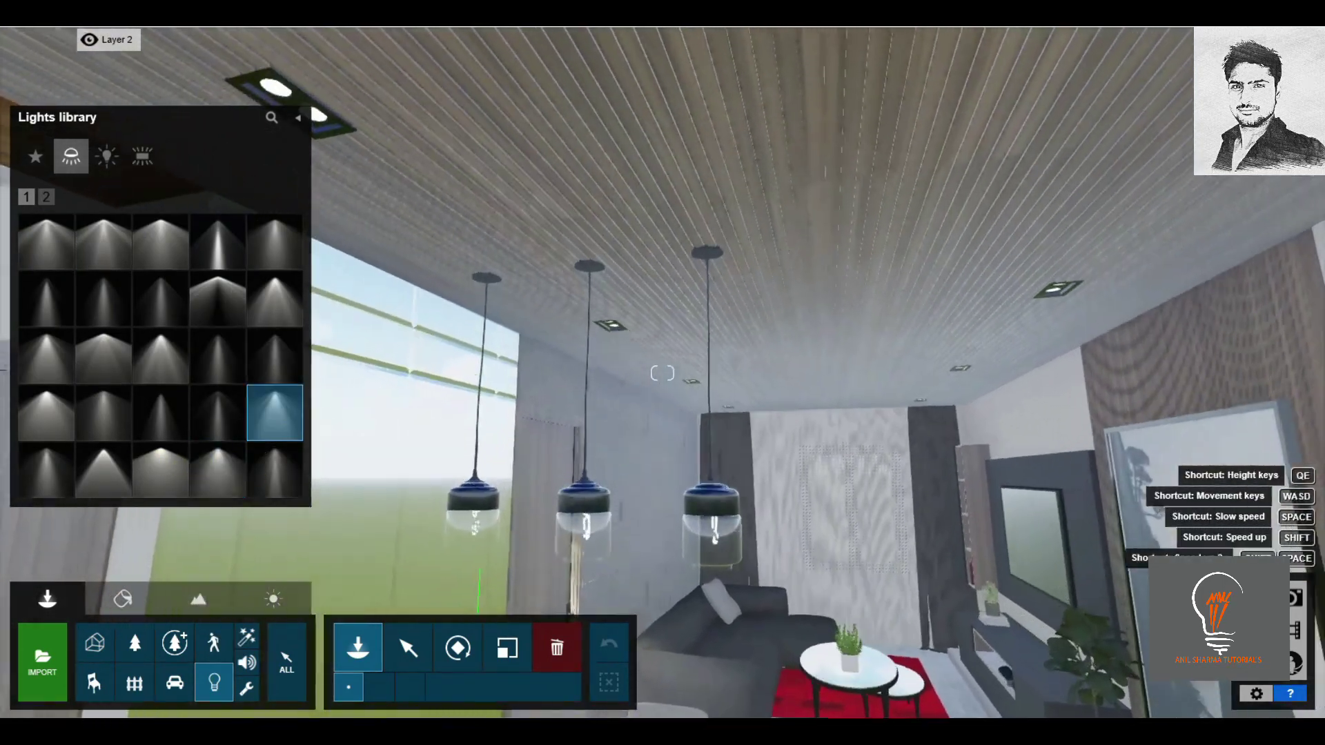
# Place Lamp20 spotlights at the ceiling downlight fixtures, then return to Select mode.
pyautogui.press('w')
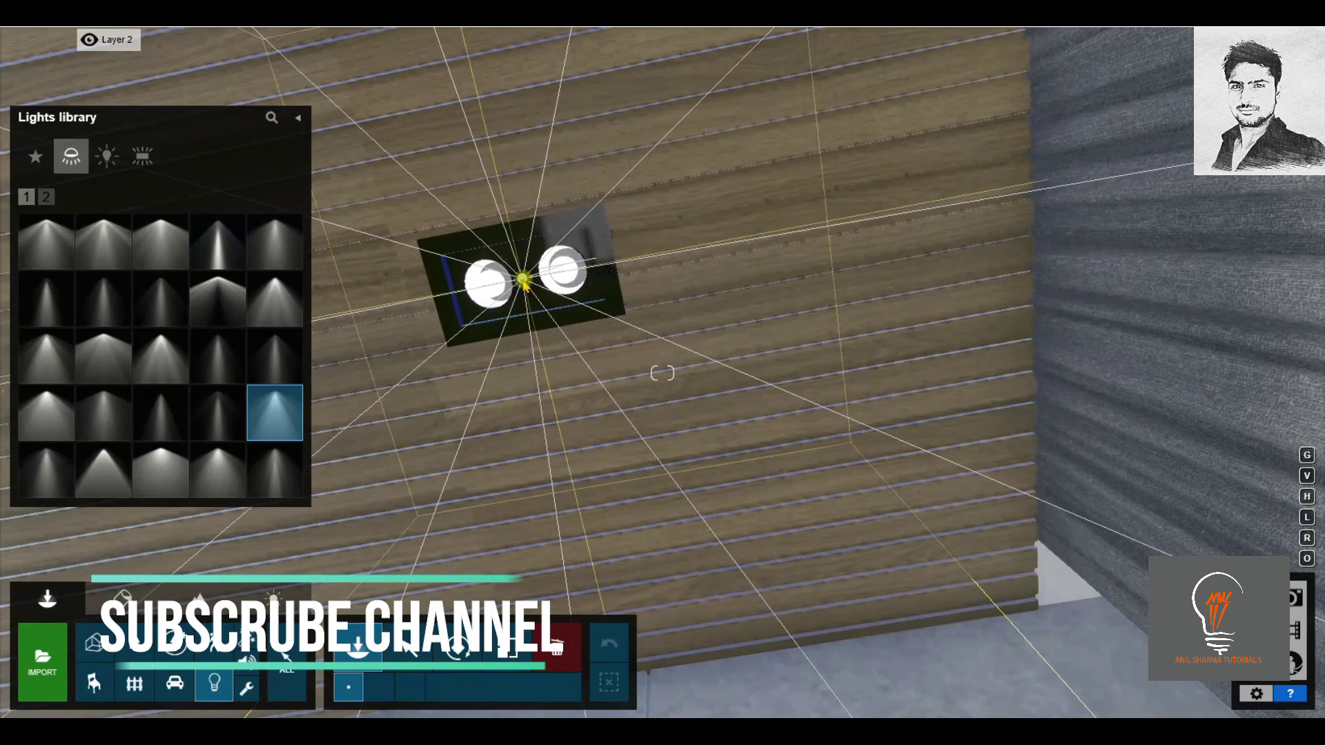
pyautogui.moveTo(517, 295); pyautogui.dragTo(516, 243, button='right')
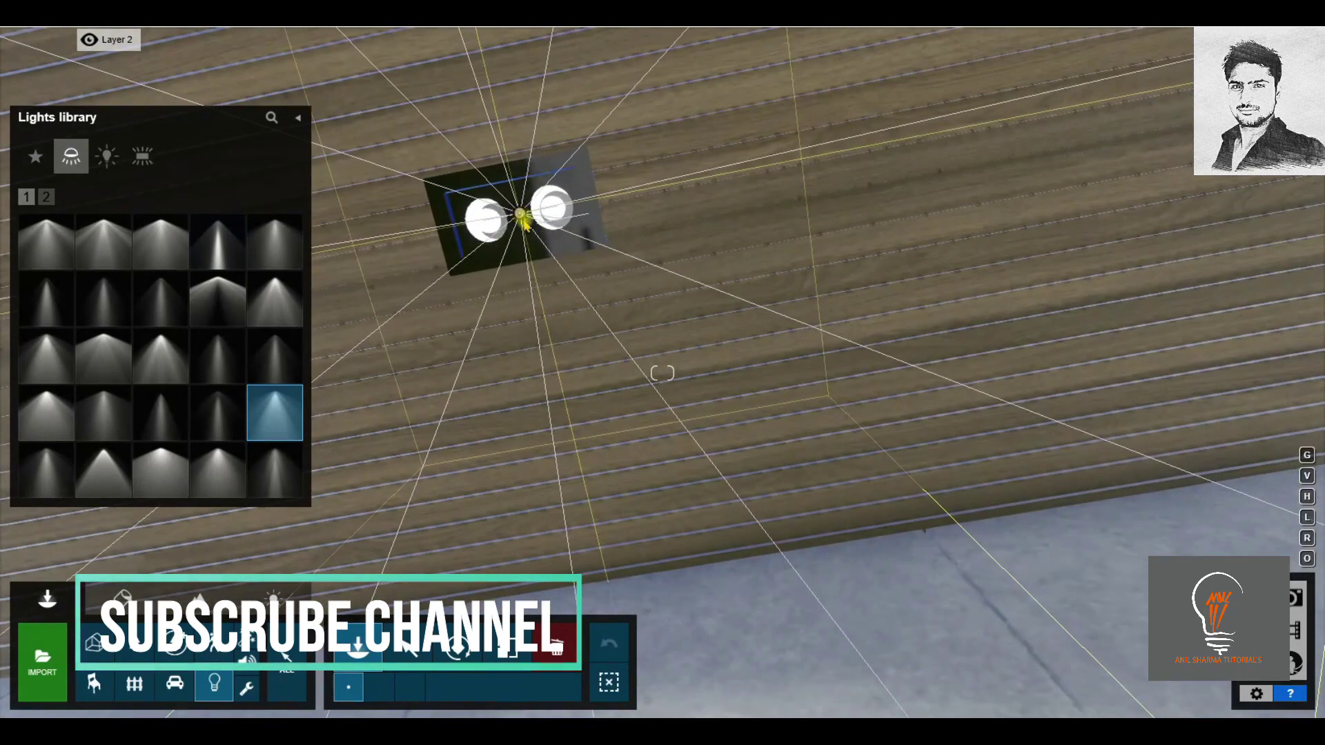
pyautogui.press('a')
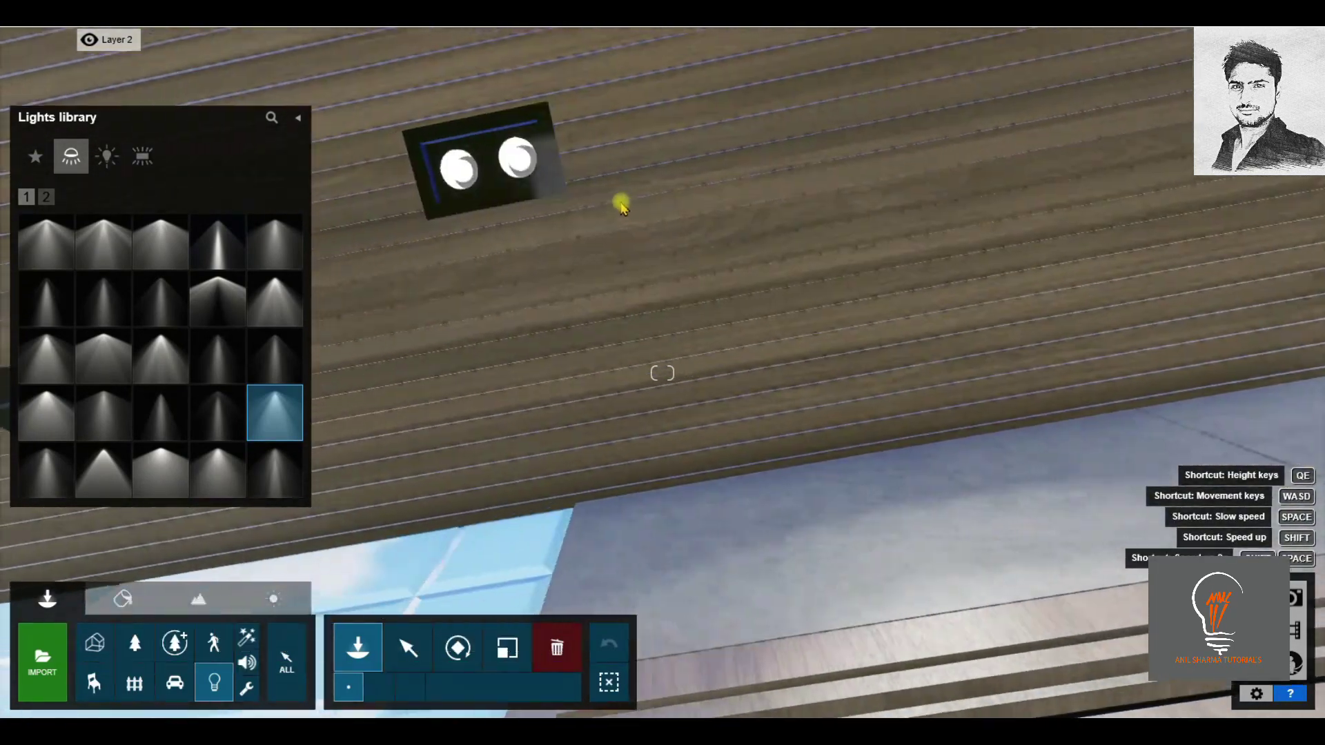
pyautogui.press('a')
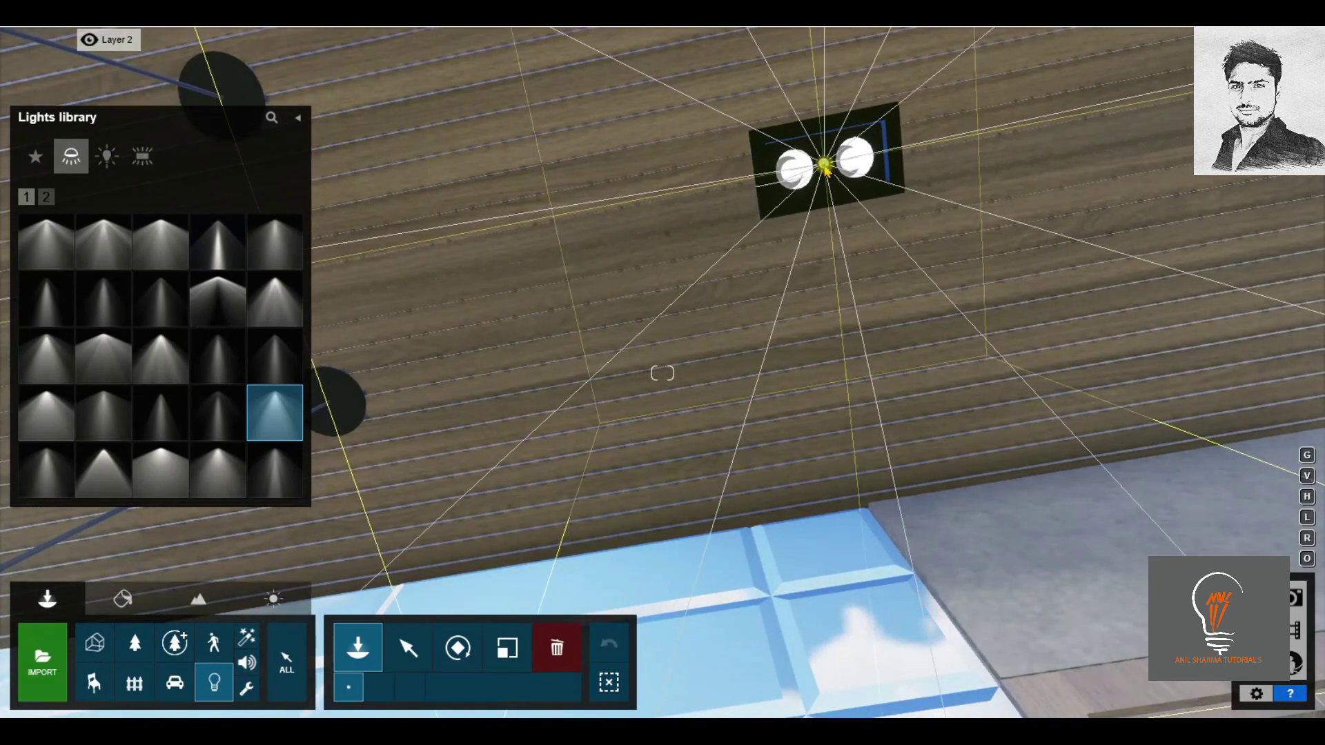
pyautogui.press('d')
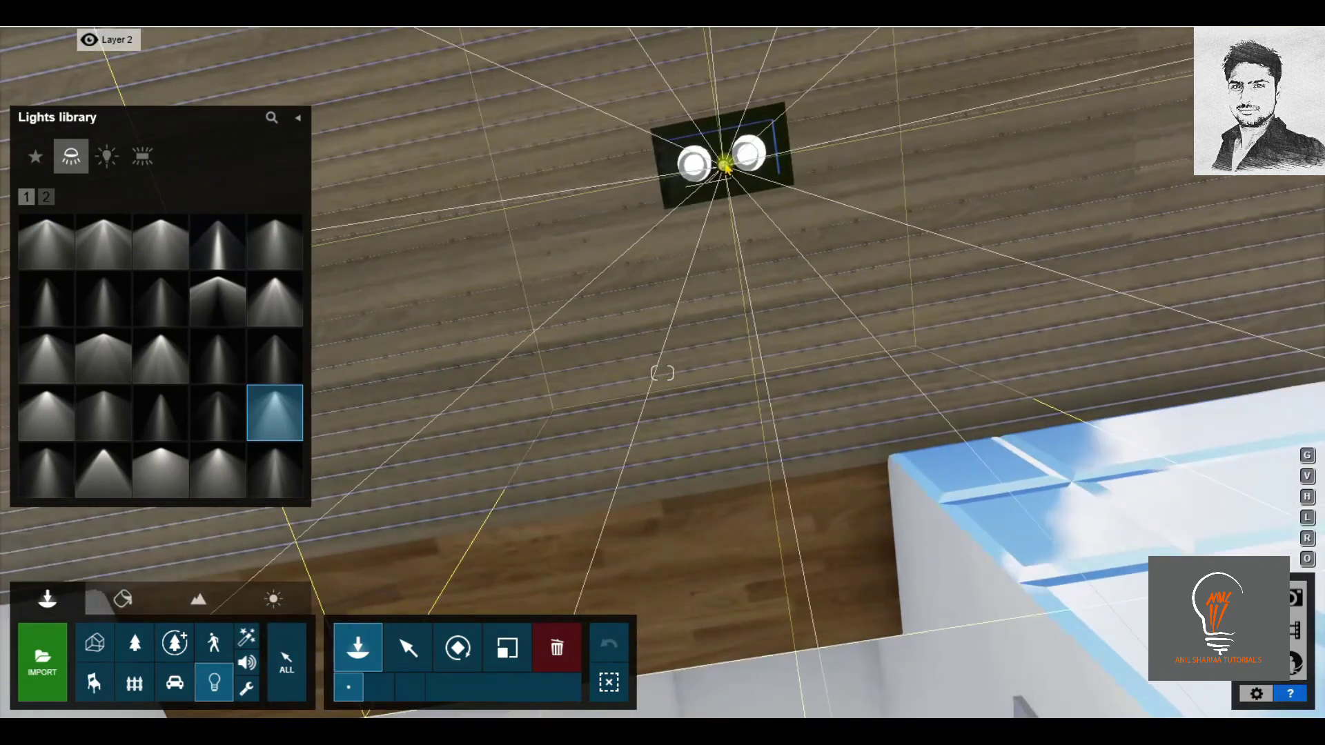
pyautogui.moveTo(725, 159)
pyautogui.mouseDown(button='right')
pyautogui.moveTo(580, 349)
pyautogui.moveTo(566, 483)
pyautogui.mouseUp(button='right')
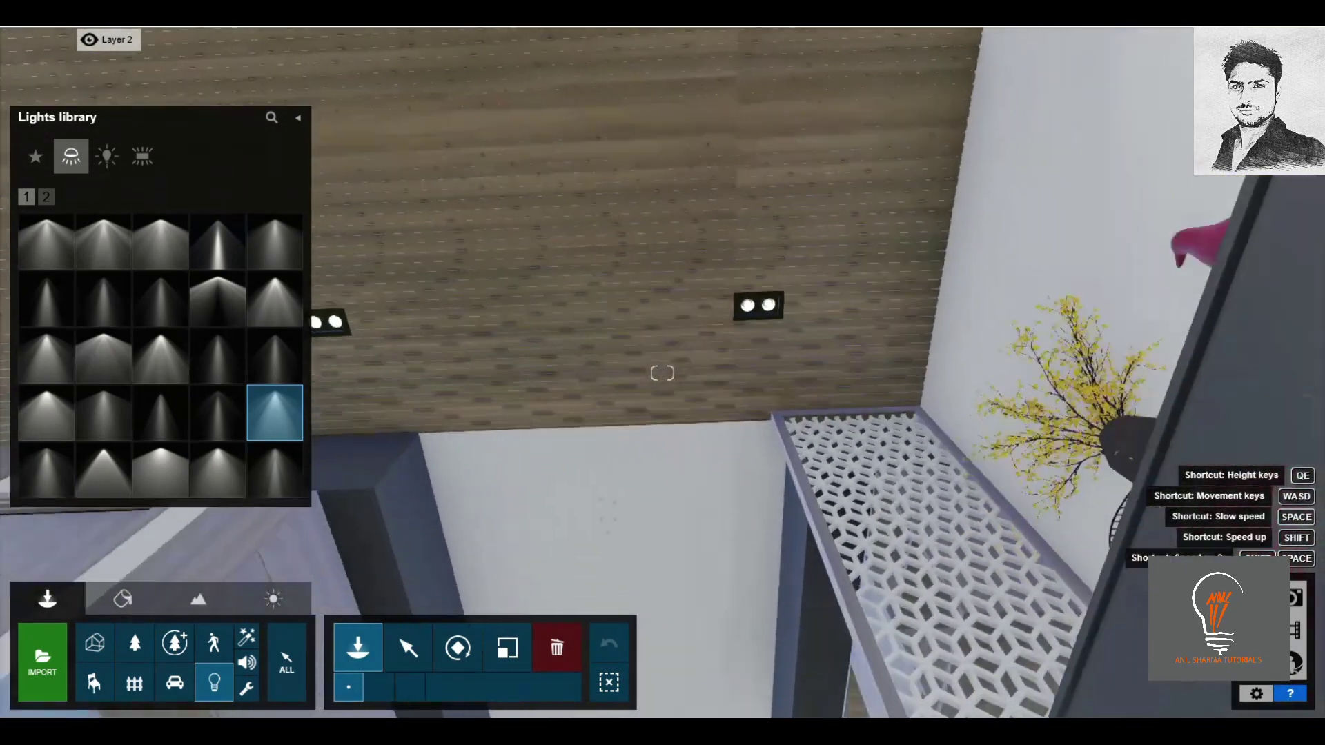
pyautogui.press('e')
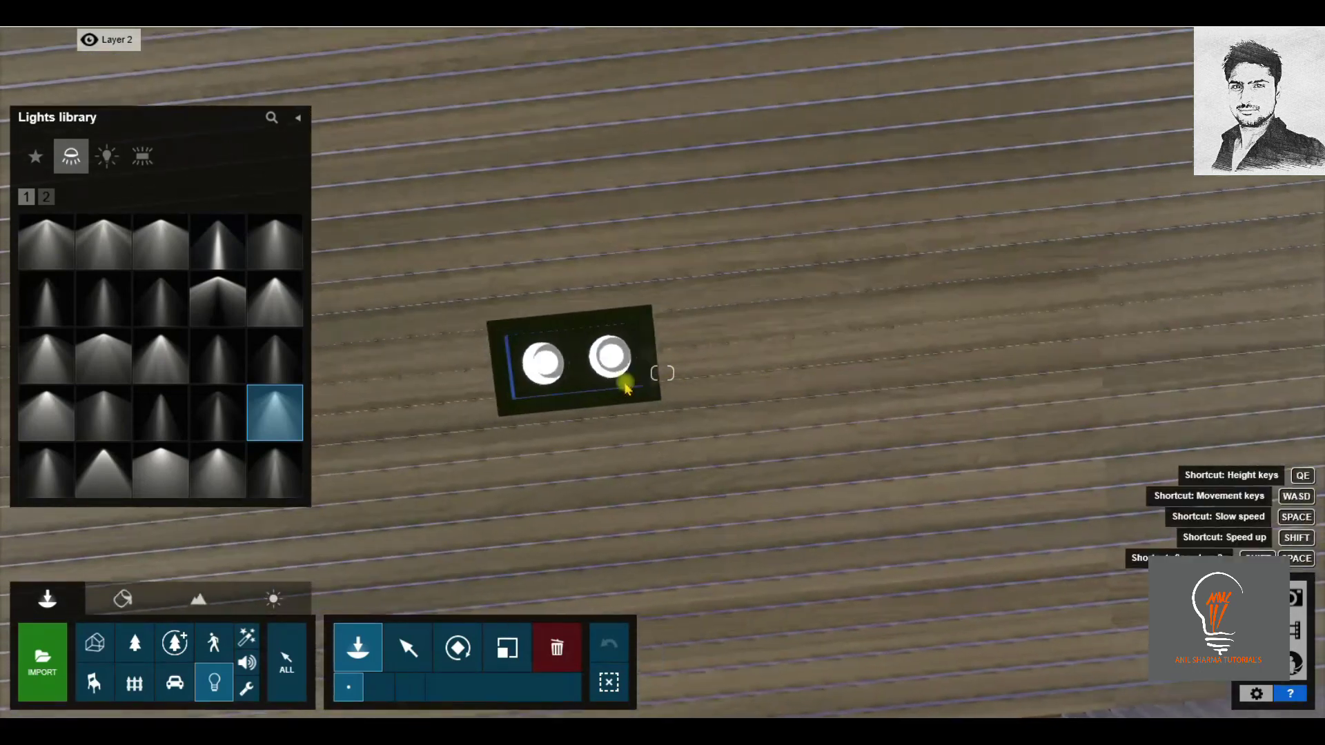
pyautogui.scroll(-3, 661, 377)
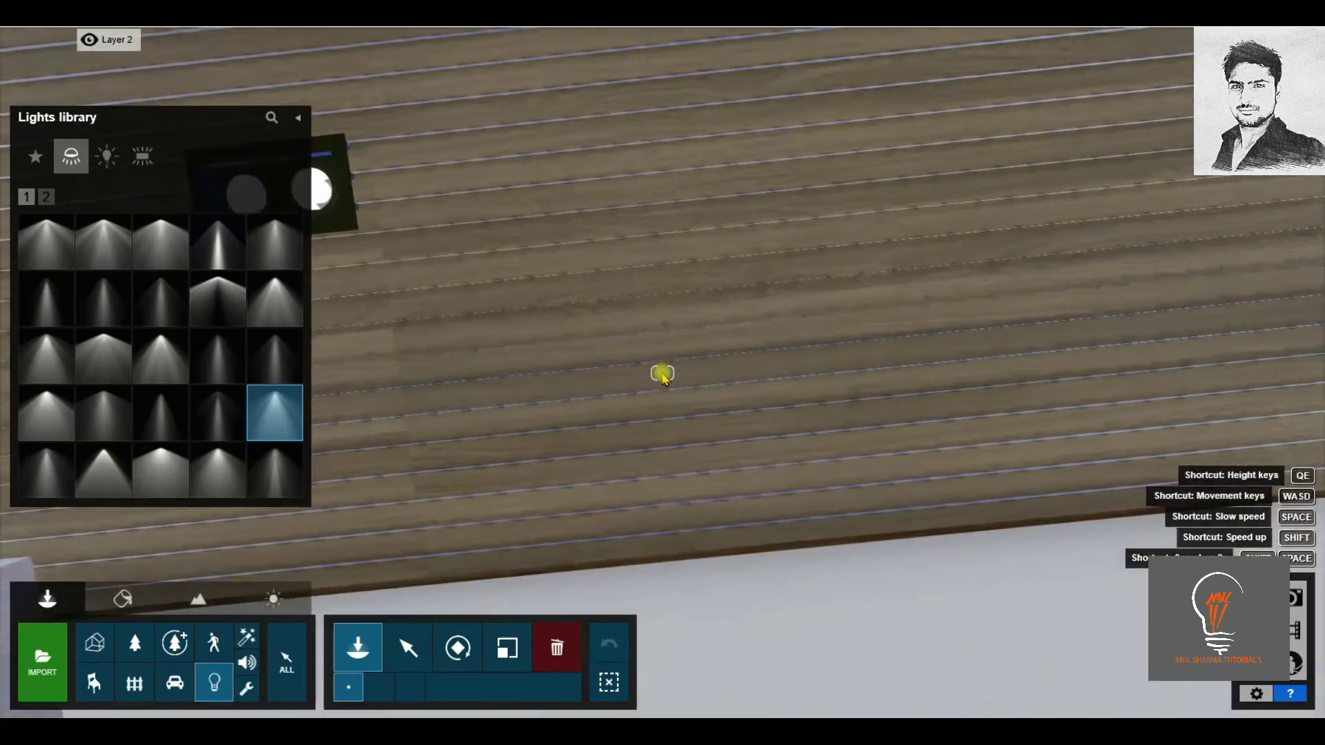
pyautogui.moveTo(673, 245); pyautogui.dragTo(677, 387, button='right')
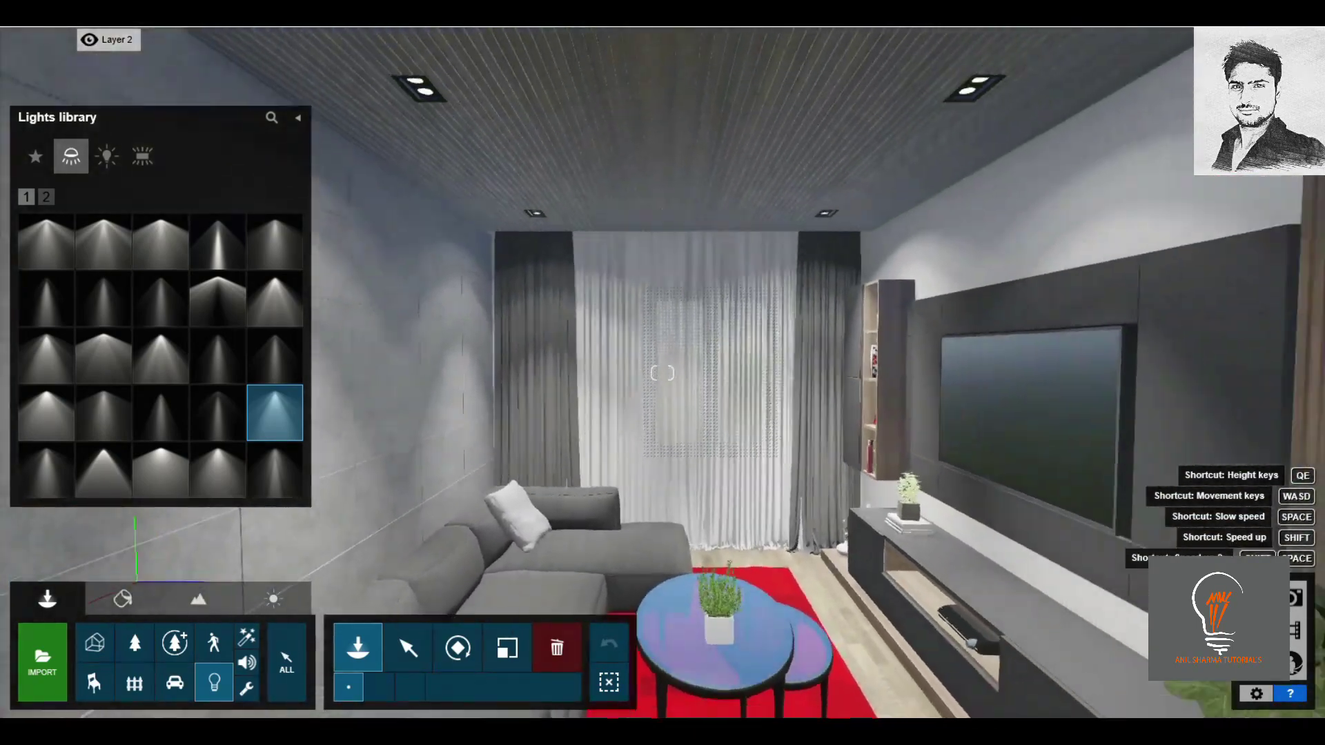
pyautogui.scroll(-5, 662, 373)
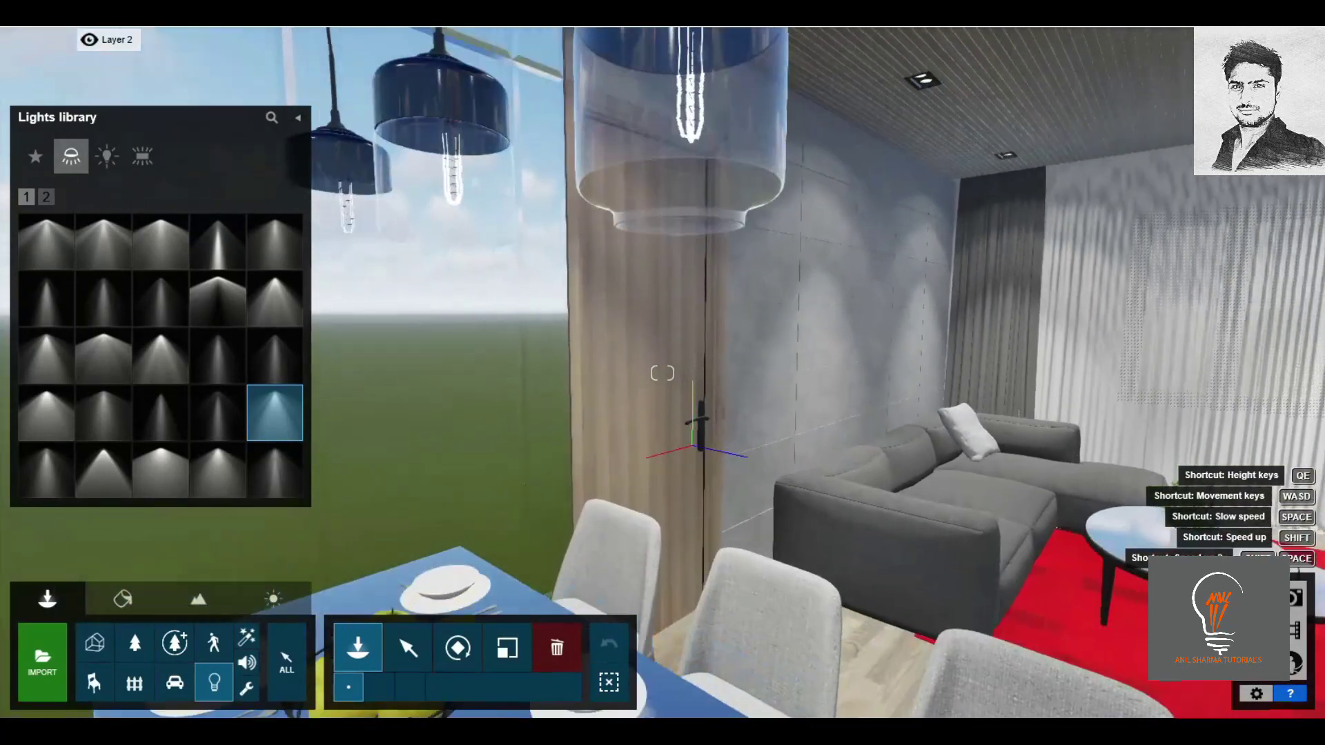
pyautogui.scroll(-3, 662, 374)
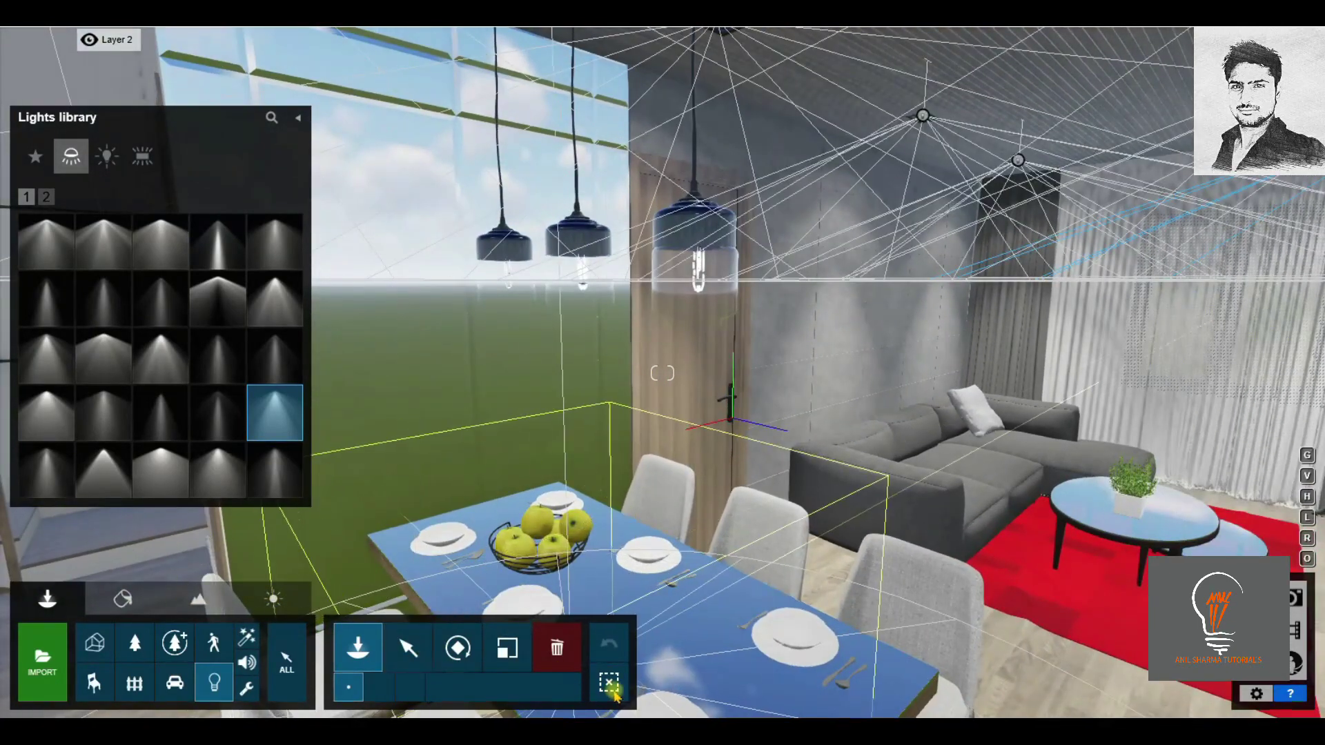
pyautogui.click(416, 656)
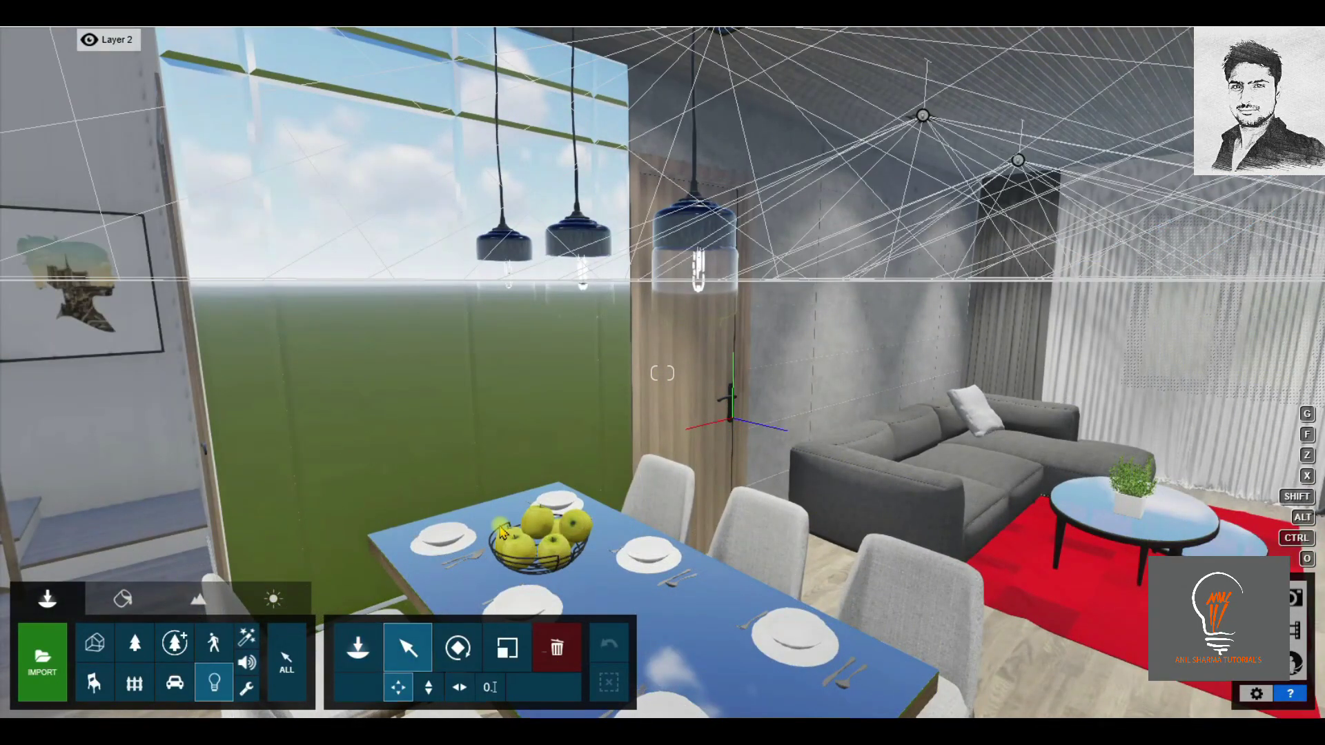
# Bring the view up close to the kitchen ceiling between the beams.
pyautogui.moveTo(501, 533); pyautogui.dragTo(290, 531, button='right')
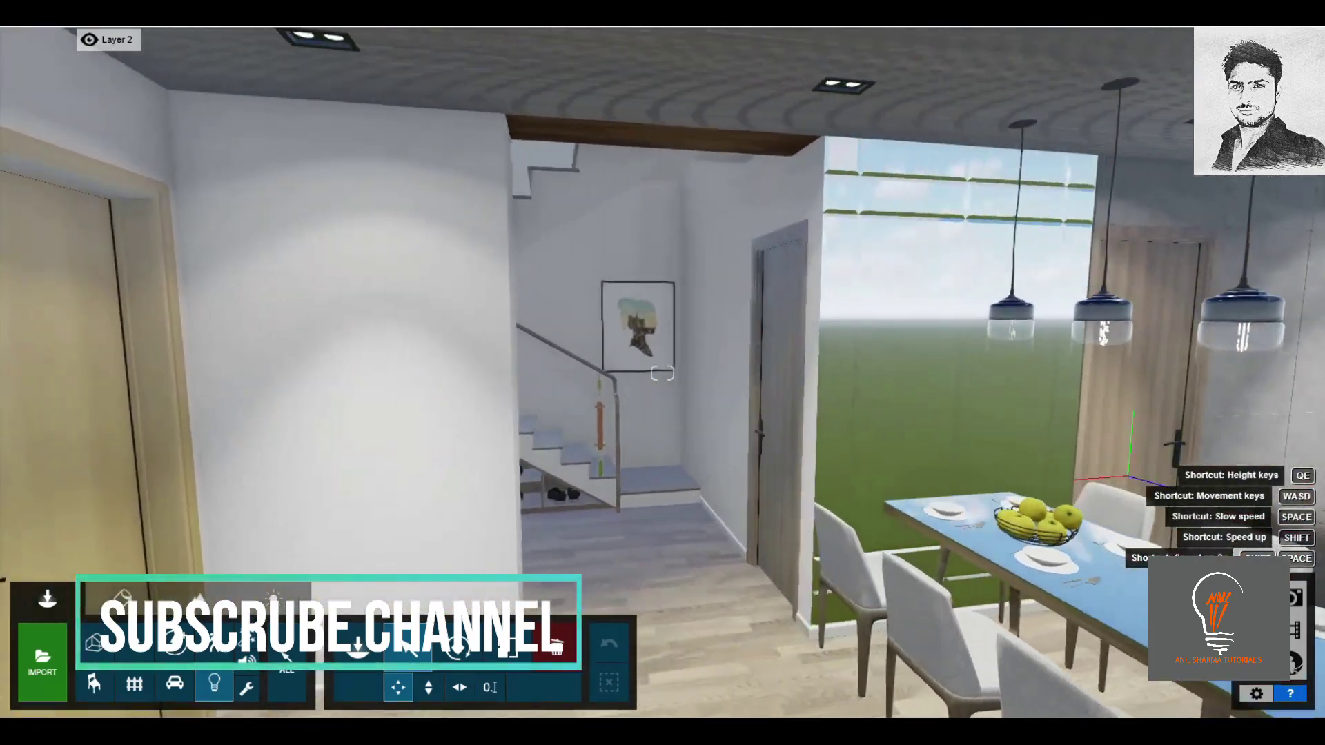
pyautogui.moveTo(662, 373); pyautogui.dragTo(290, 373, button='right')
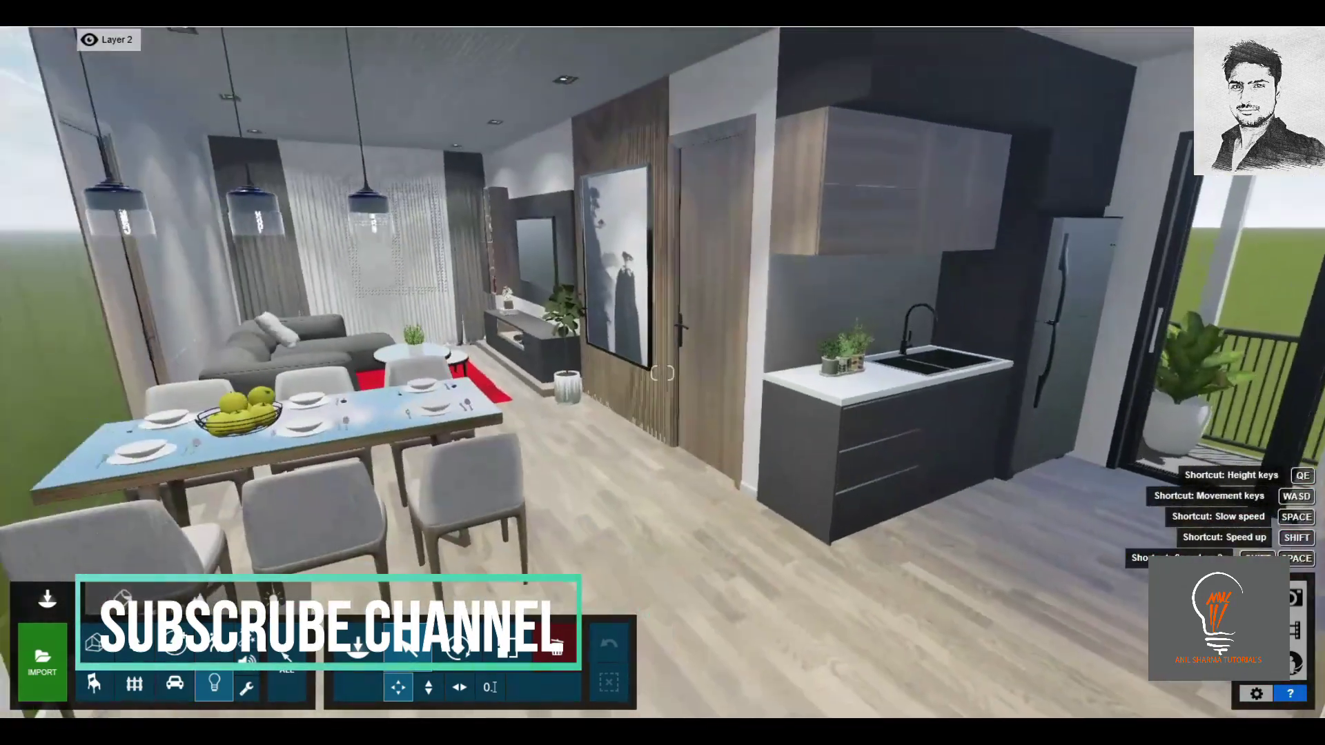
pyautogui.moveTo(661, 373); pyautogui.dragTo(966, 207, button='right')
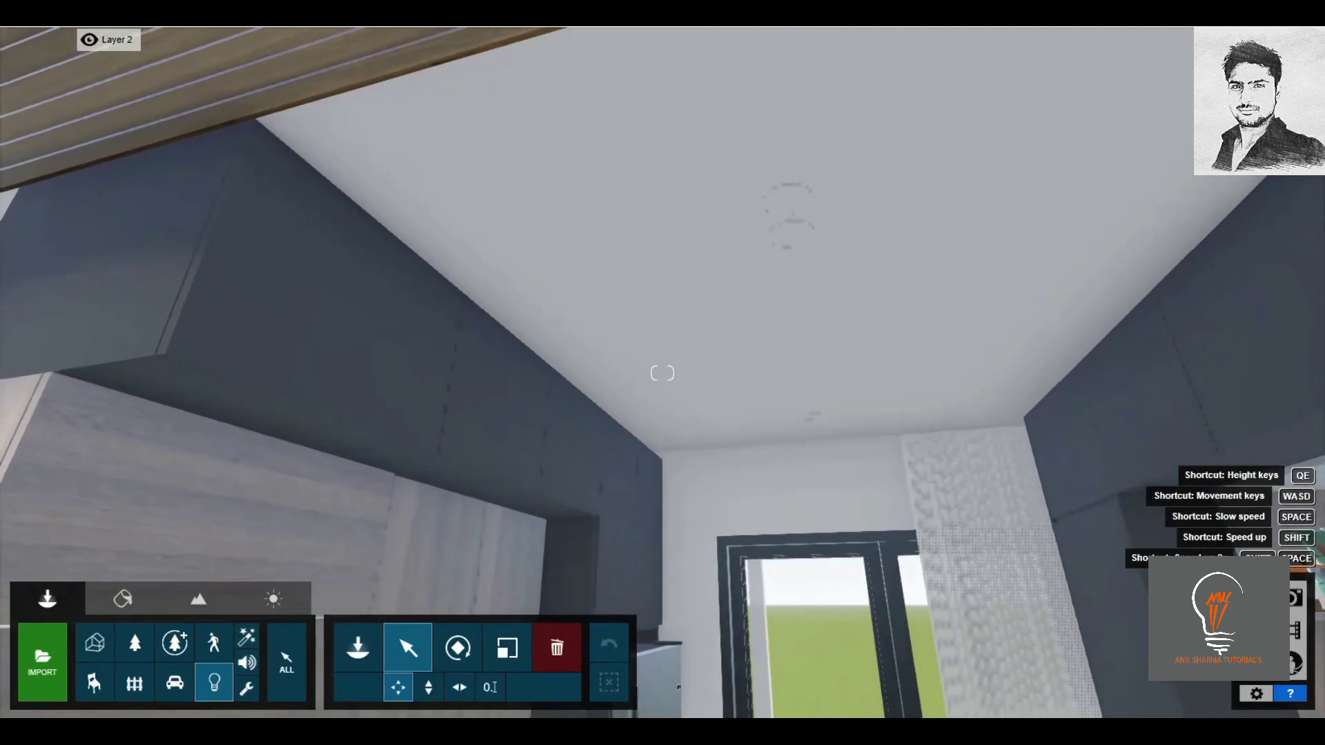
pyautogui.moveTo(661, 373); pyautogui.dragTo(662, 207, button='right')
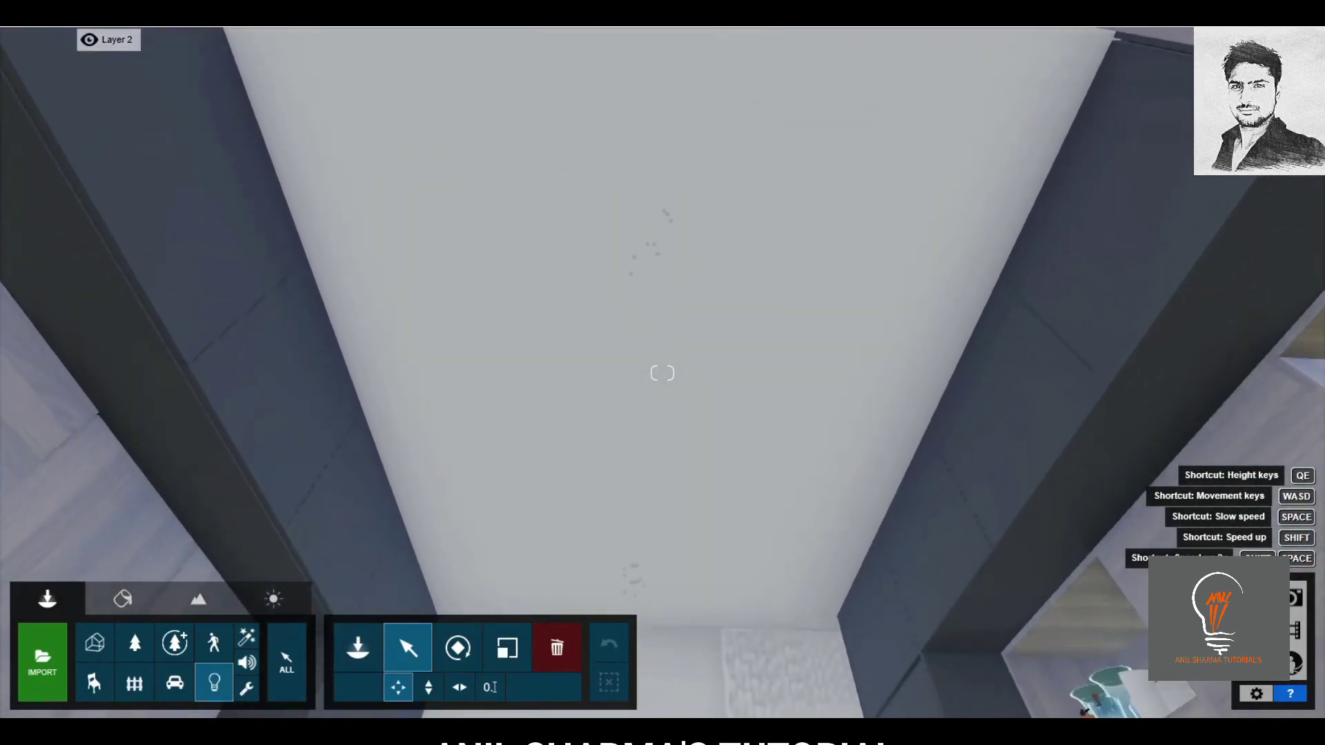
pyautogui.moveTo(662, 373); pyautogui.dragTo(642, 387, button='right')
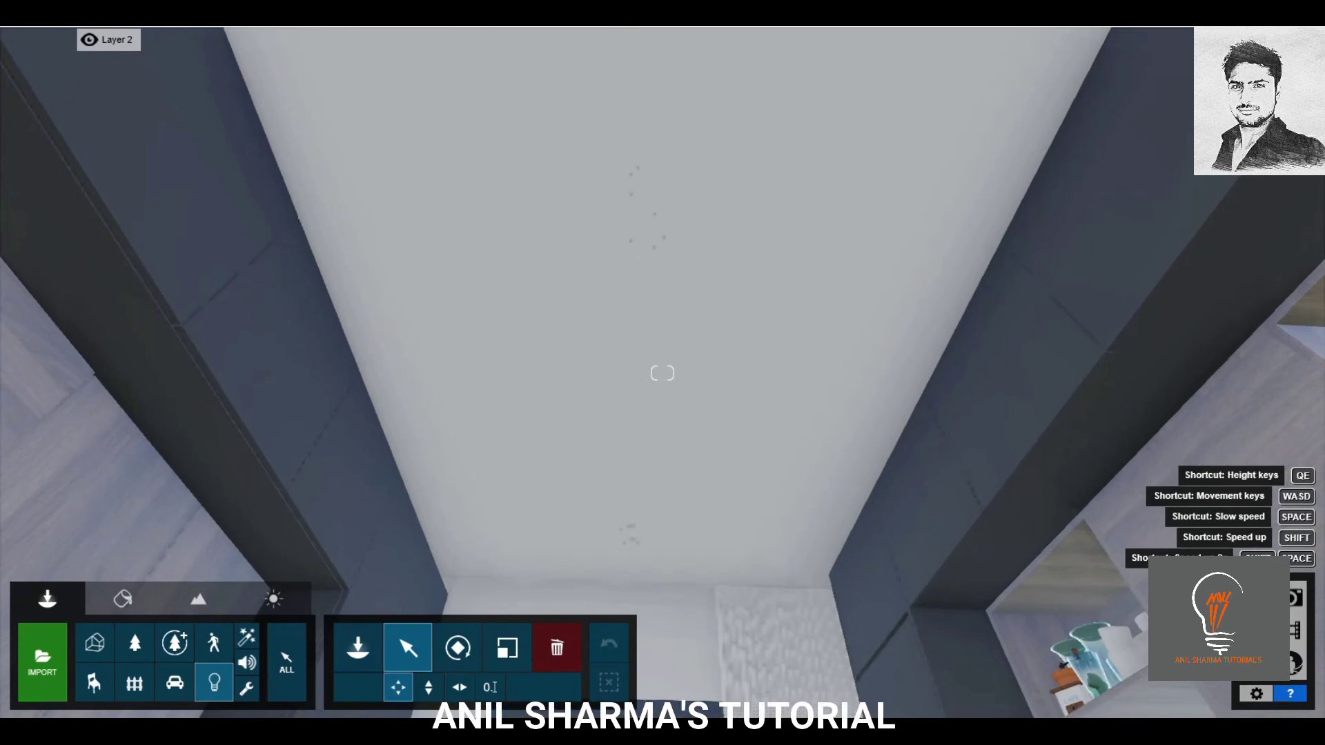
pyautogui.moveTo(662, 374); pyautogui.dragTo(683, 383, button='right')
pyautogui.press('w')
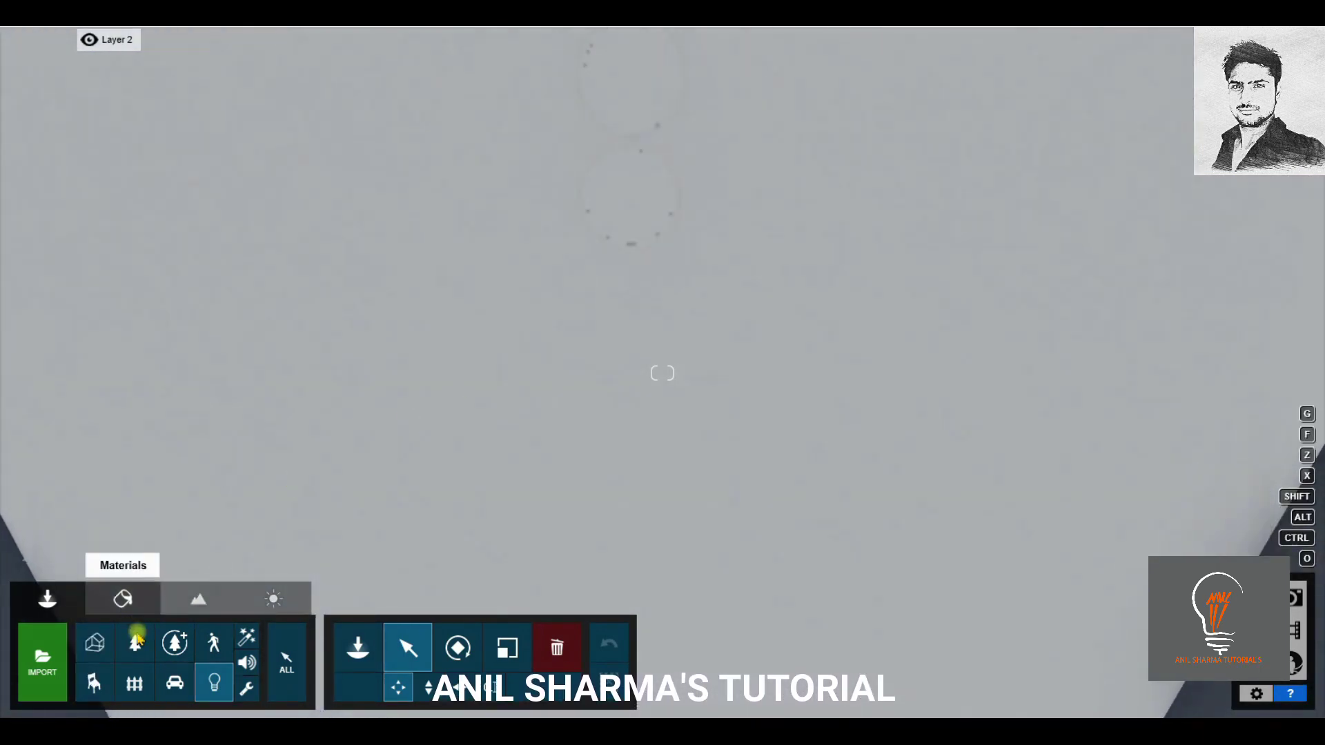
# Place two Lamp20 spotlights on the kitchen ceiling.
pyautogui.click(360, 655)
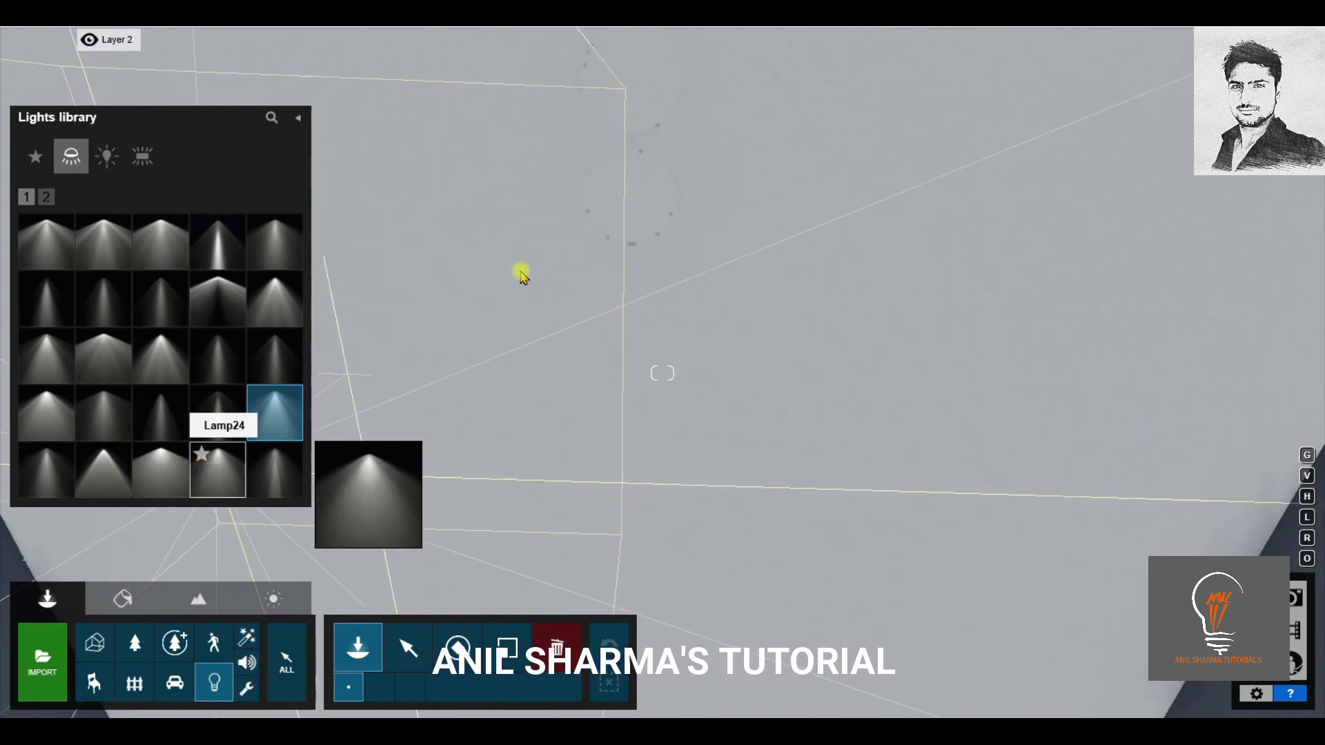
pyautogui.press('w')
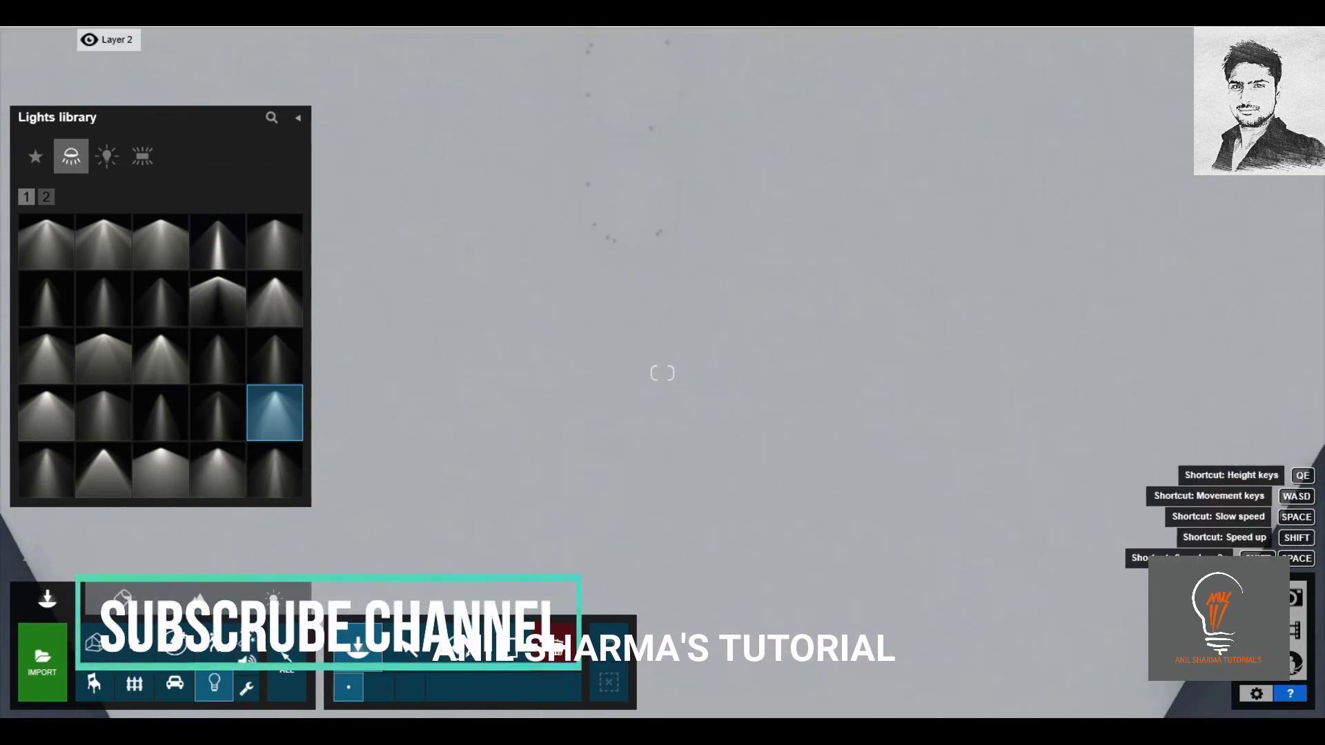
pyautogui.click(634, 174)
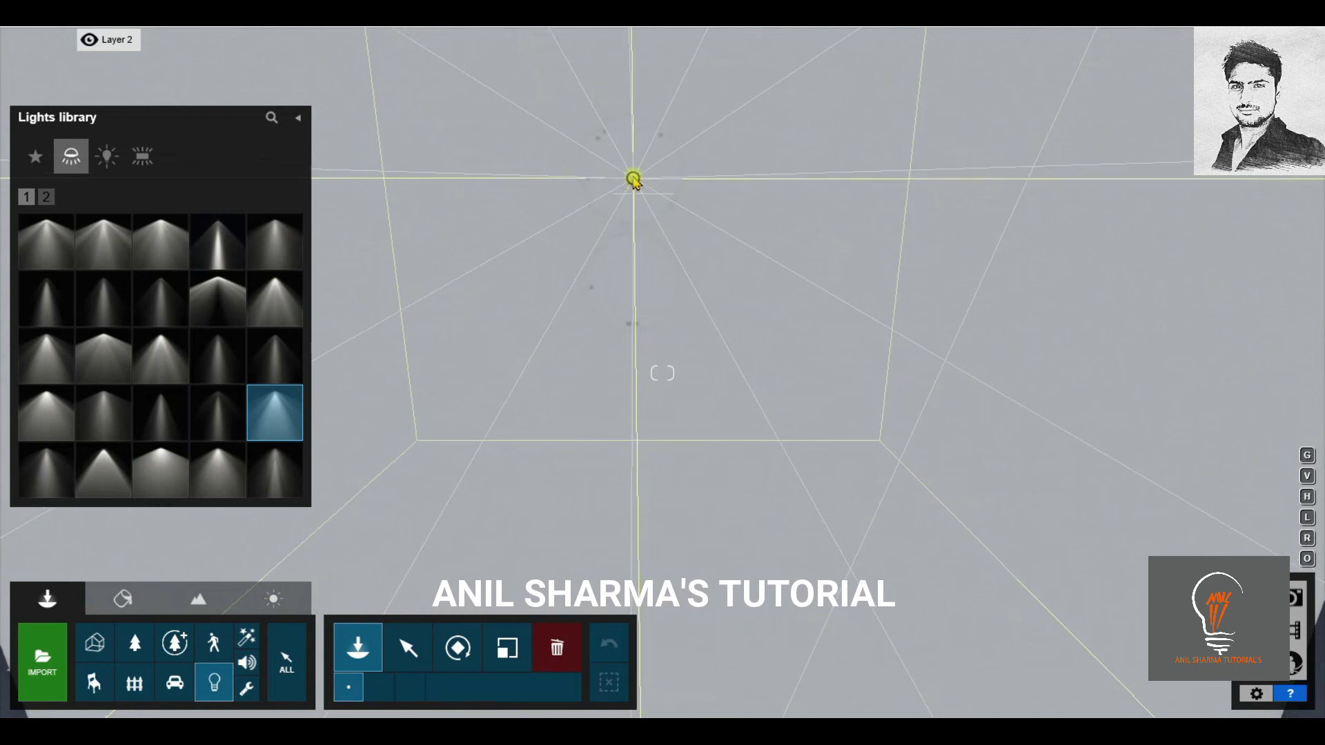
pyautogui.click(632, 176)
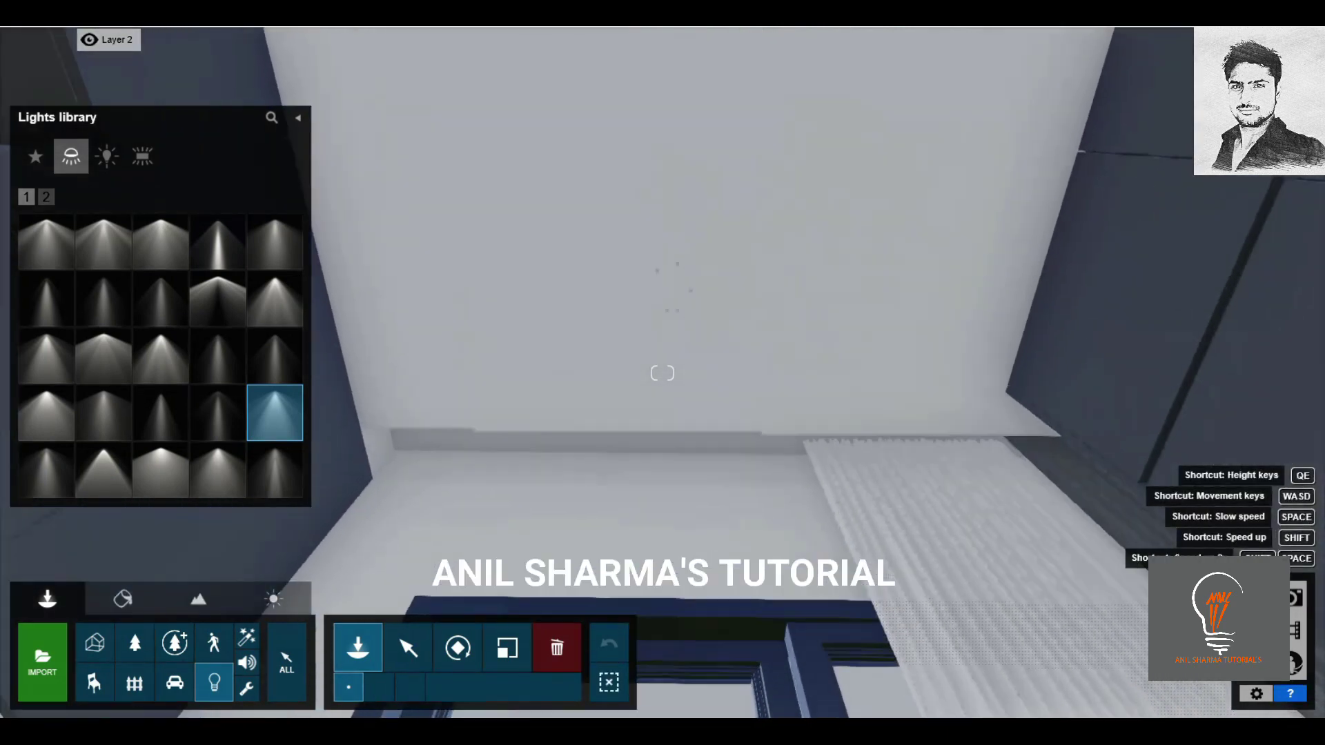
pyautogui.moveTo(737, 288); pyautogui.dragTo(738, 289, button='right')
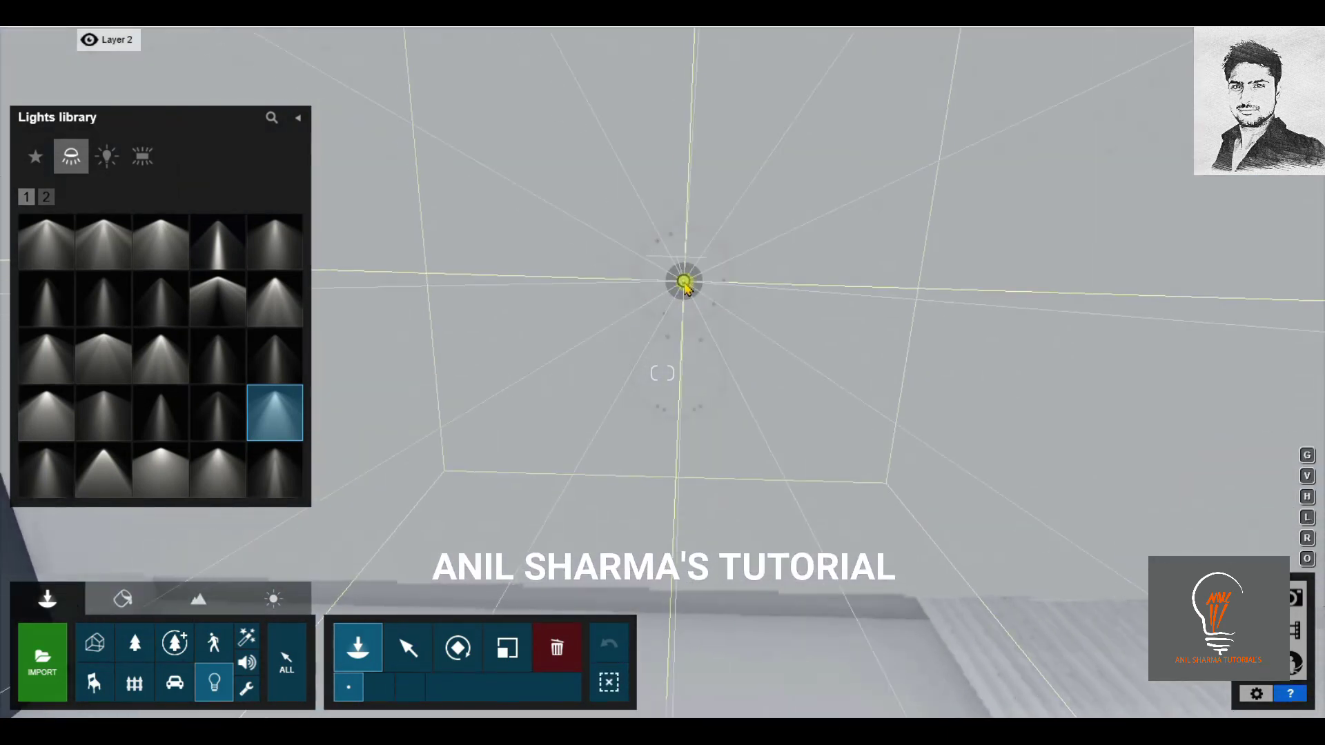
pyautogui.click(737, 289)
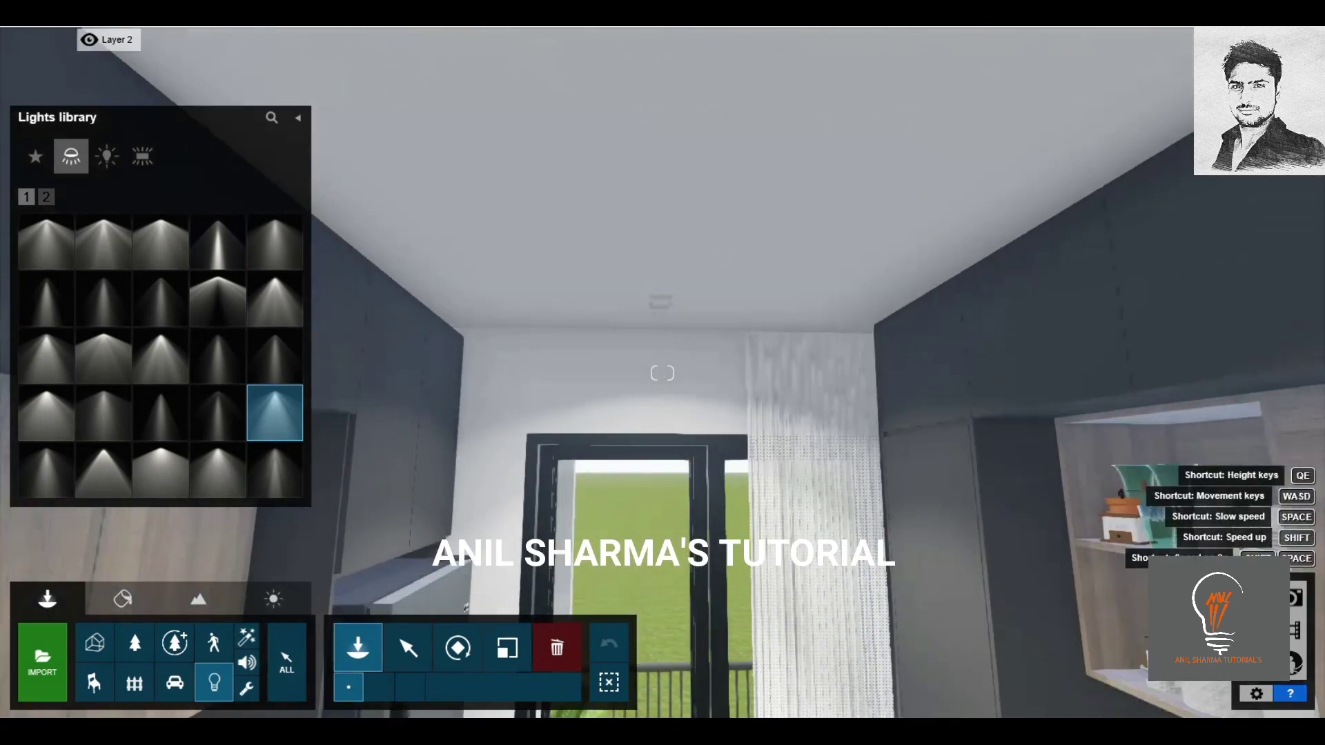
# Select the new kitchen spotlights and give them a warm peach colour.
pyautogui.click(408, 648)
pyautogui.click(609, 682)
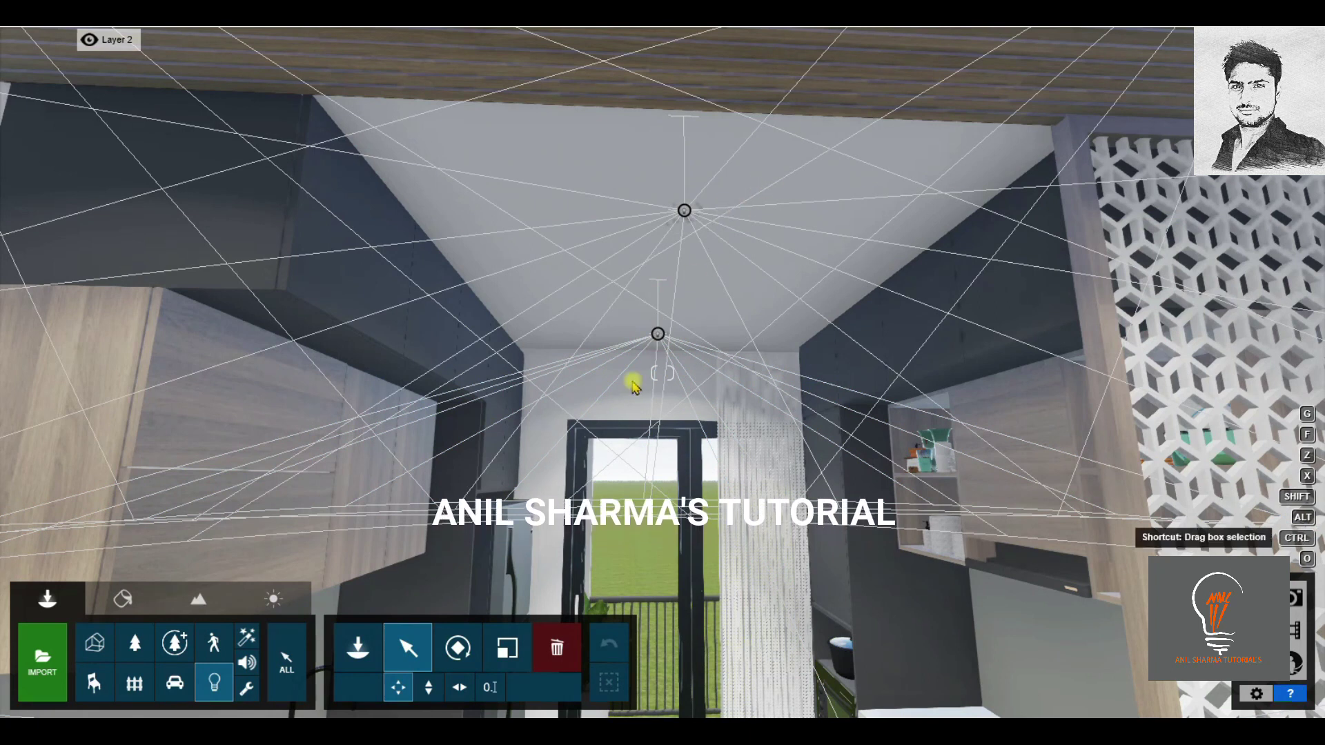
pyautogui.click(663, 373)
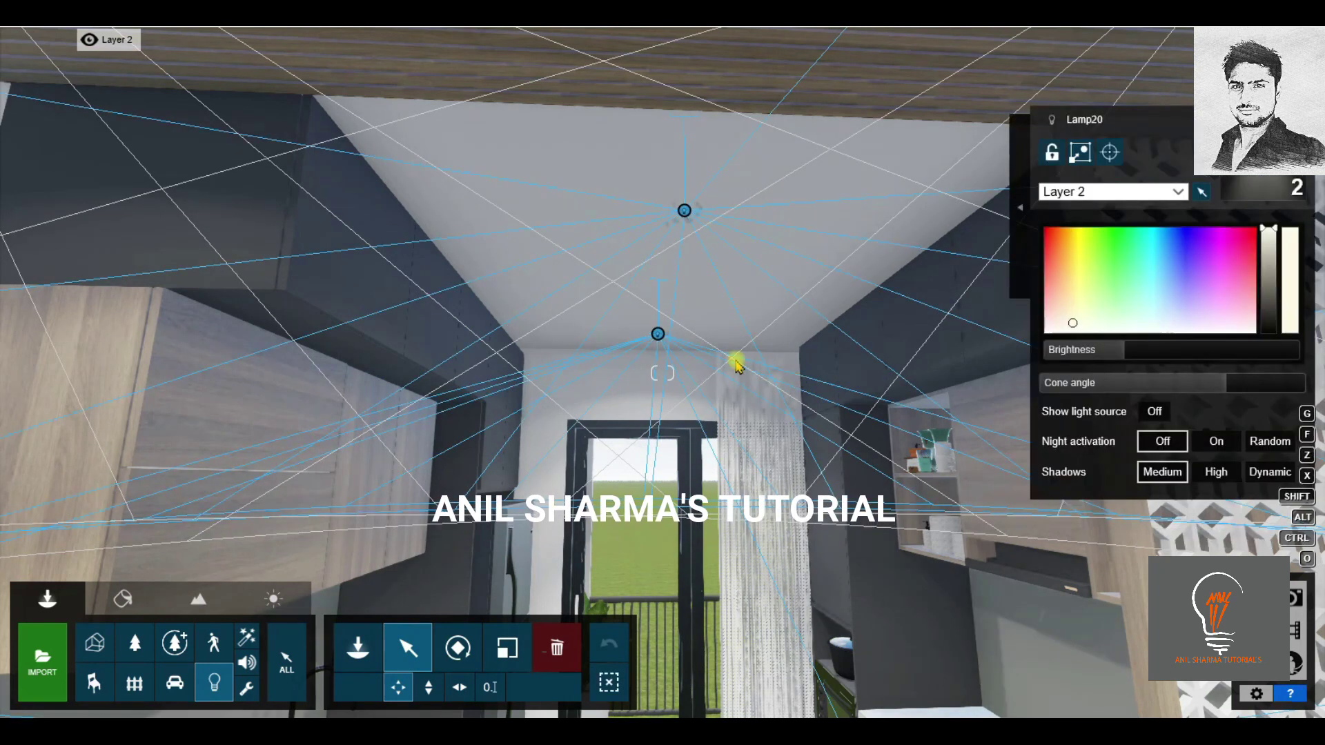
pyautogui.click(1067, 302)
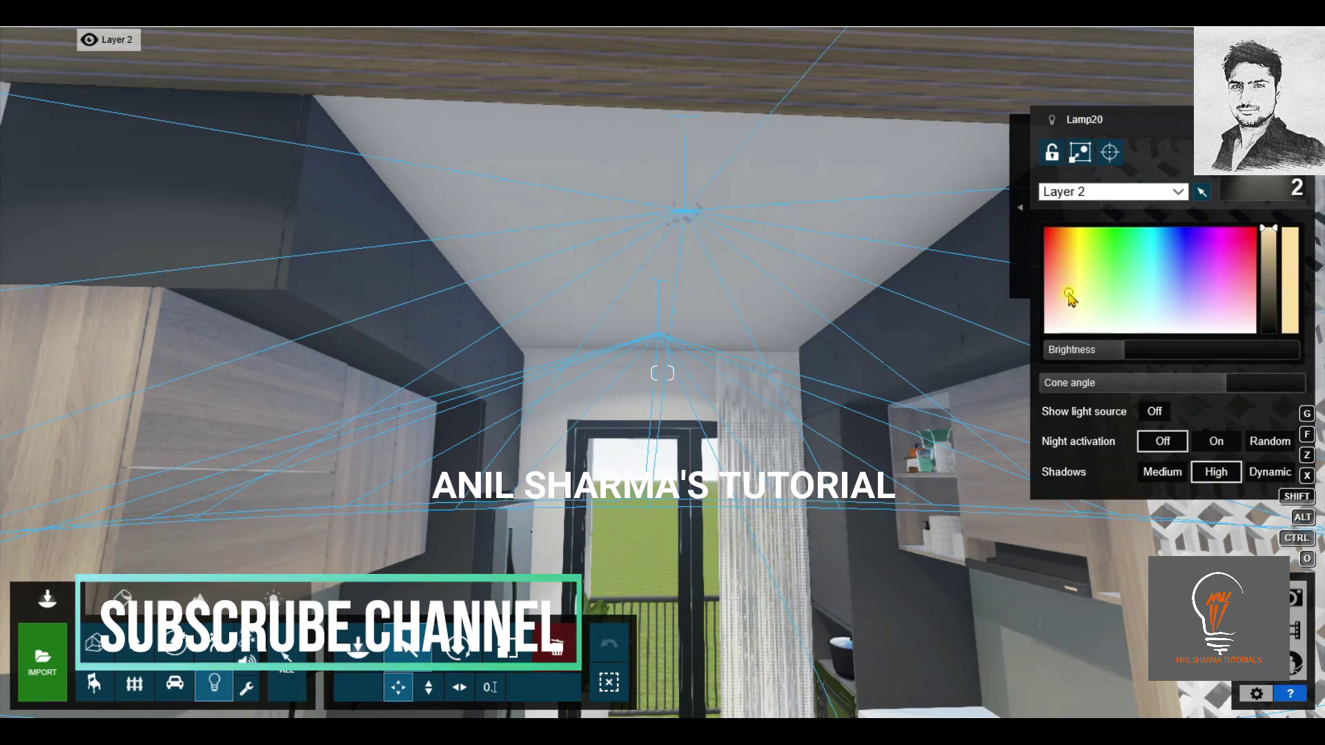
pyautogui.moveTo(1068, 293); pyautogui.dragTo(1065, 289)
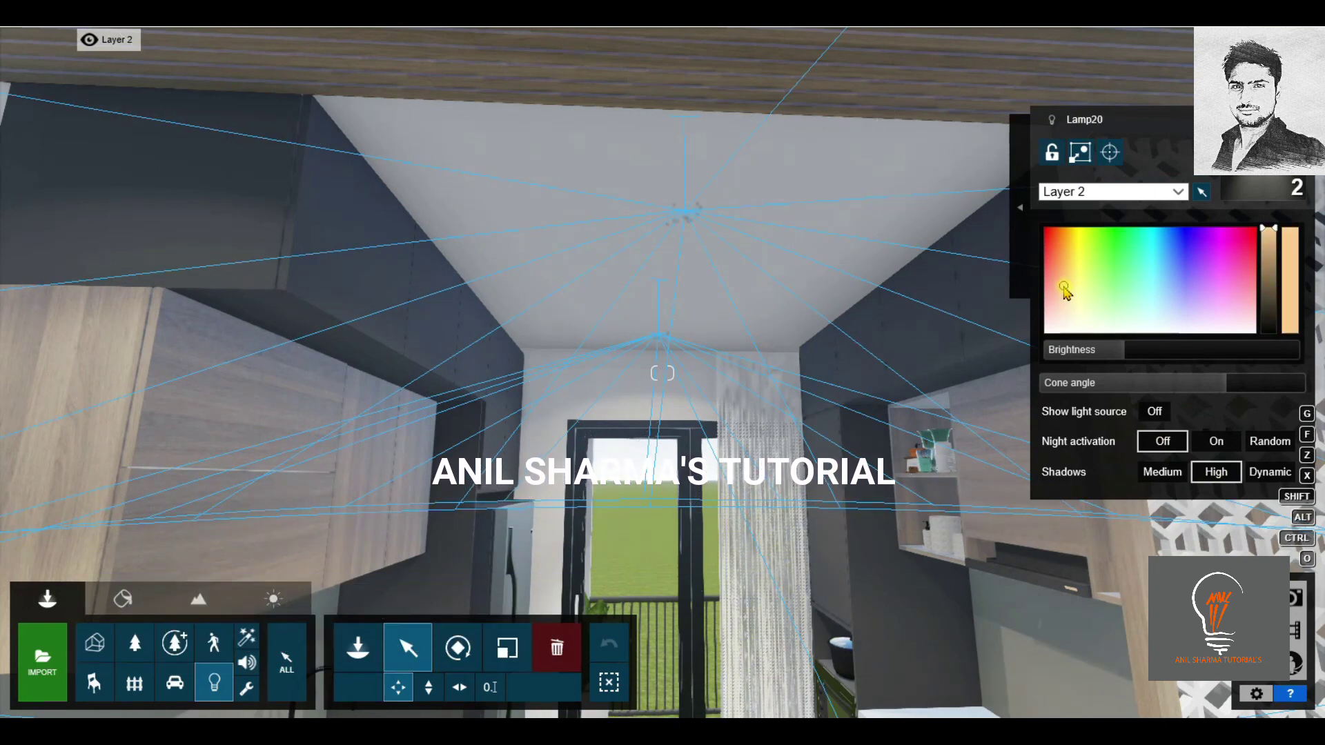
pyautogui.moveTo(1065, 289); pyautogui.dragTo(1065, 346, button='right')
# Extend the selection to all 12 Lamp20 spotlights and fly through the living area.
pyautogui.press('s')
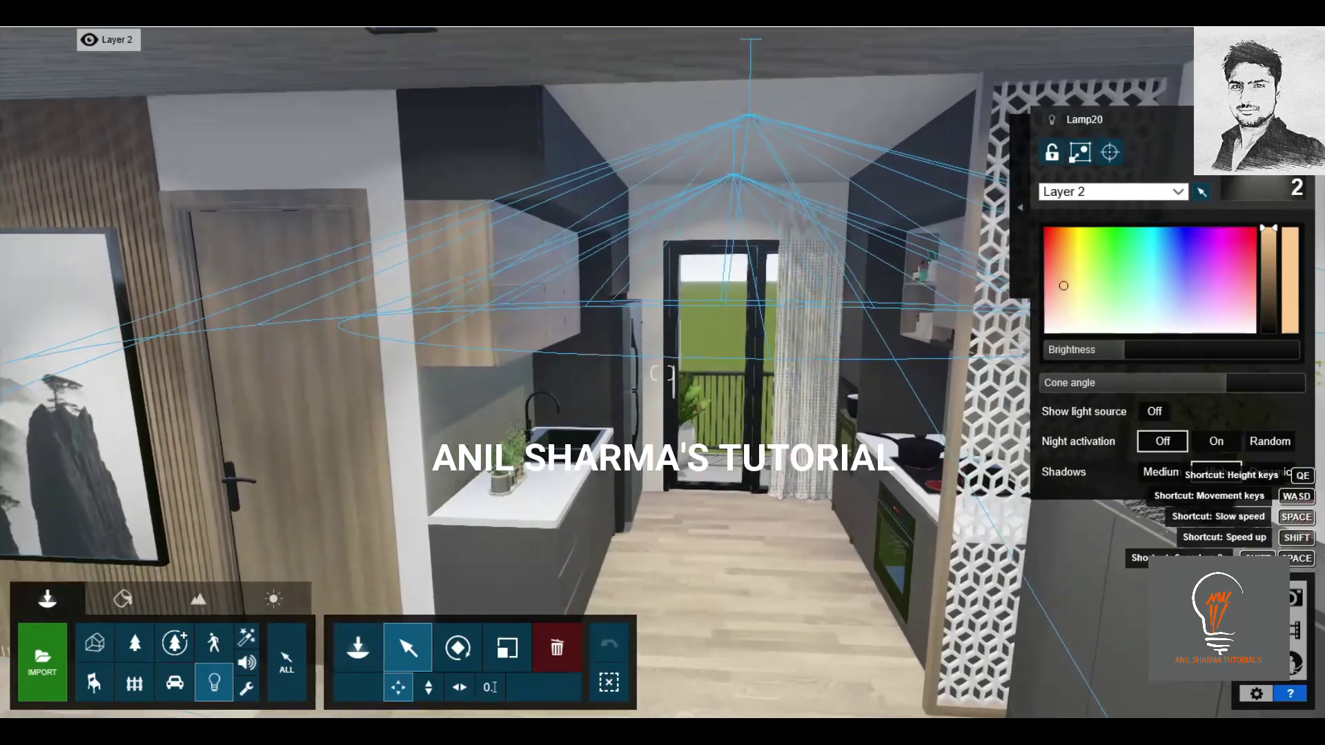
pyautogui.press('s')
pyautogui.click(904, 209)
pyautogui.keyDown('ctrl'); pyautogui.moveTo(400, 375); pyautogui.dragTo(828, 263); pyautogui.keyUp('ctrl')
pyautogui.press('w')
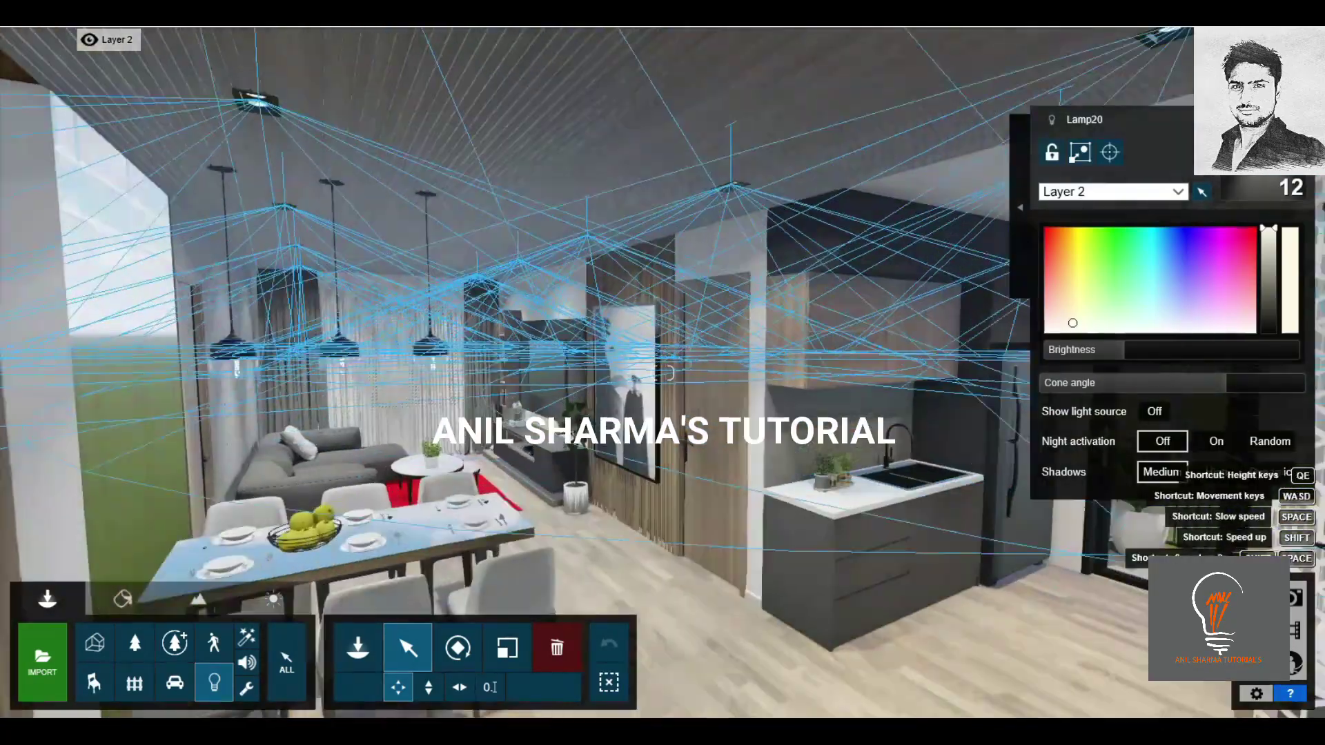
pyautogui.moveTo(666, 374); pyautogui.dragTo(483, 373, button='right')
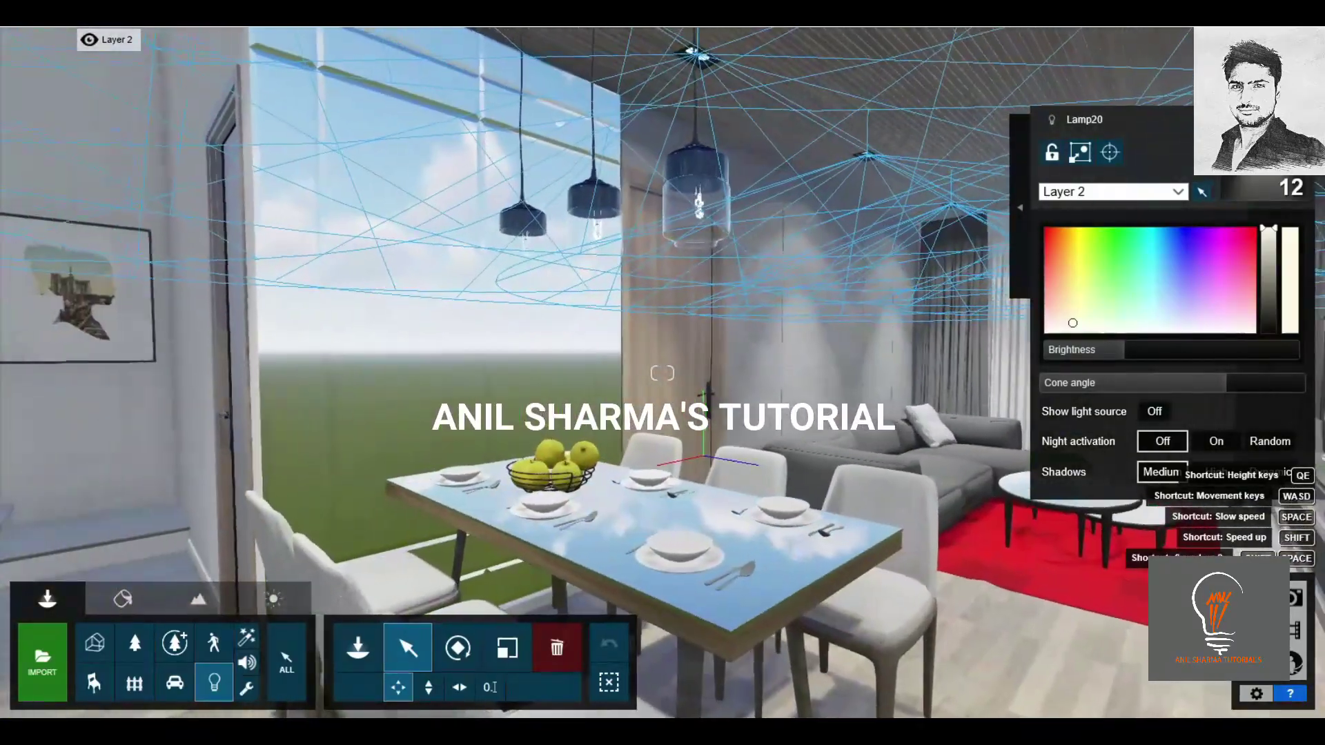
pyautogui.moveTo(662, 373); pyautogui.dragTo(711, 303, button='right')
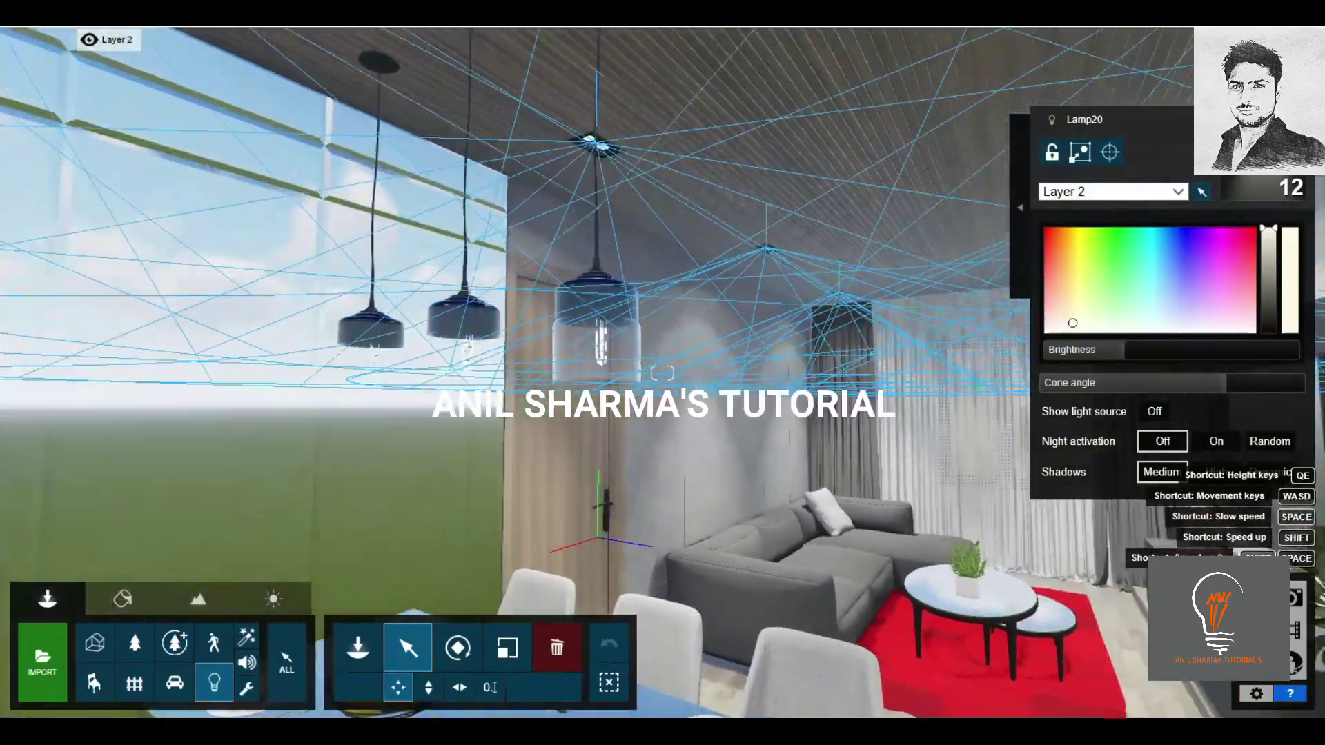
pyautogui.press('w')
pyautogui.moveTo(662, 374); pyautogui.dragTo(663, 304, button='right')
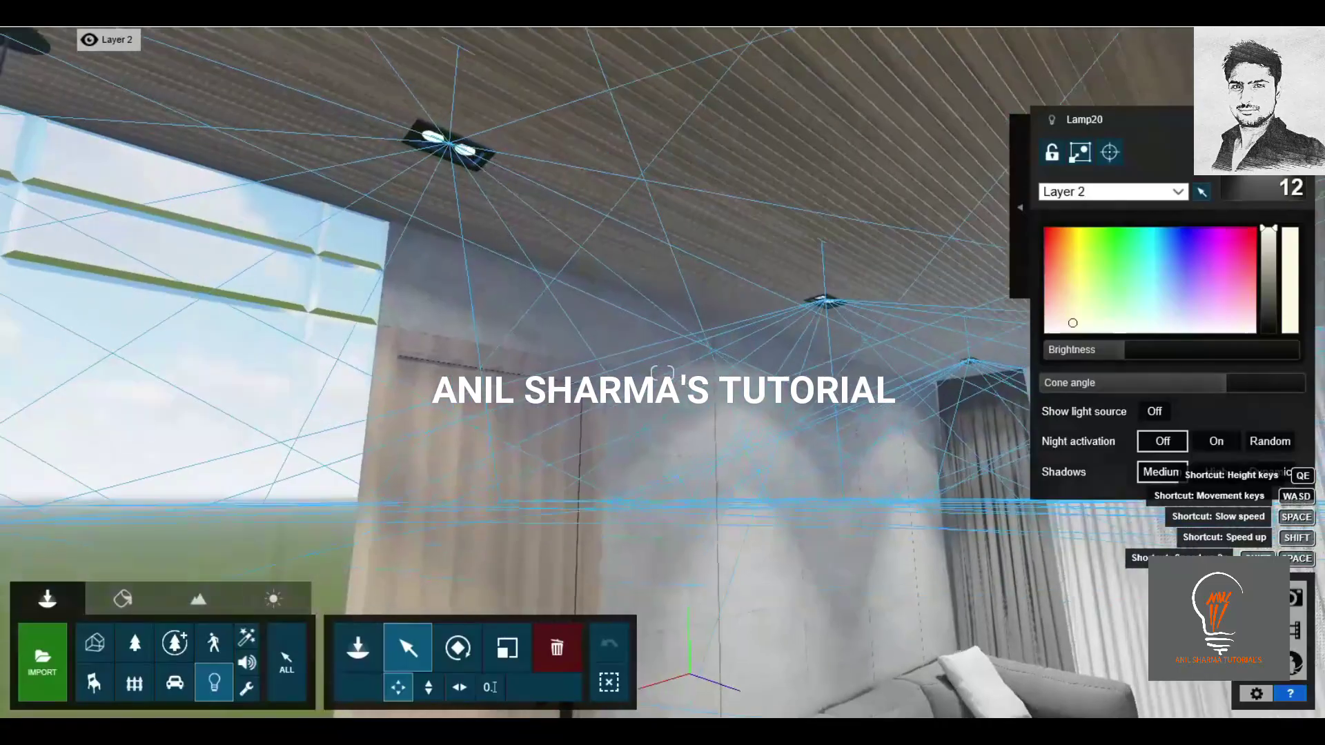
pyautogui.press('s')
pyautogui.moveTo(663, 373)
pyautogui.mouseDown(button='right')
pyautogui.moveTo(663, 415)
pyautogui.moveTo(524, 373)
pyautogui.mouseUp(button='right')
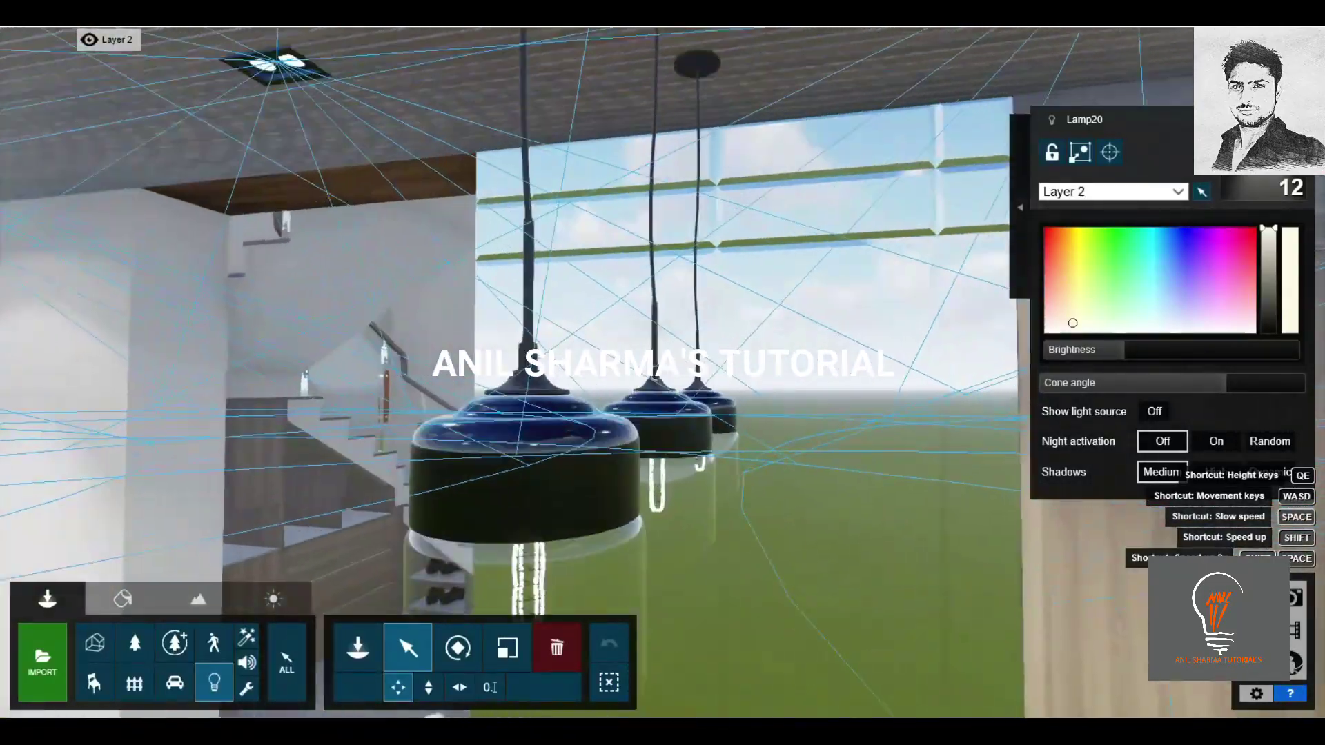
pyautogui.moveTo(663, 374); pyautogui.dragTo(801, 374, button='right')
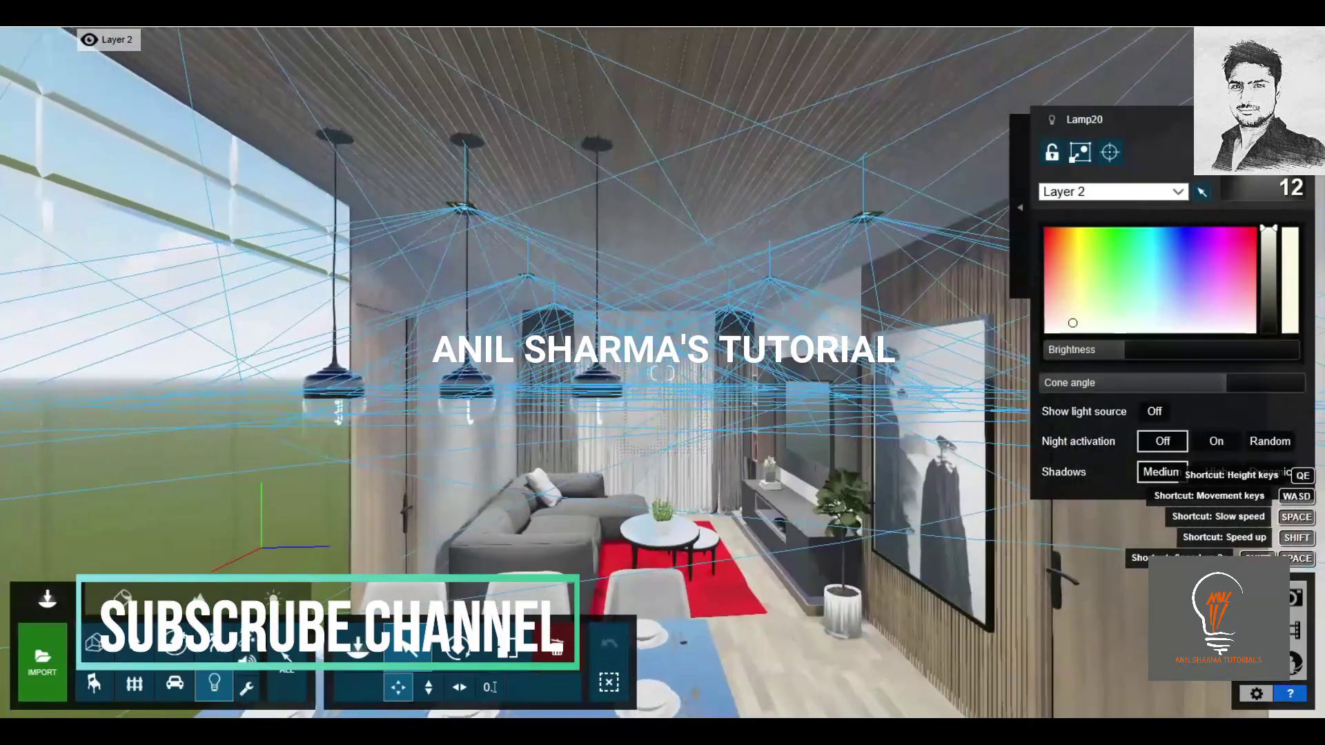
# Set the twelve spotlights to High shadows, brightness about 143, and a warmer orange colour.
pyautogui.moveTo(662, 373); pyautogui.dragTo(801, 374, button='right')
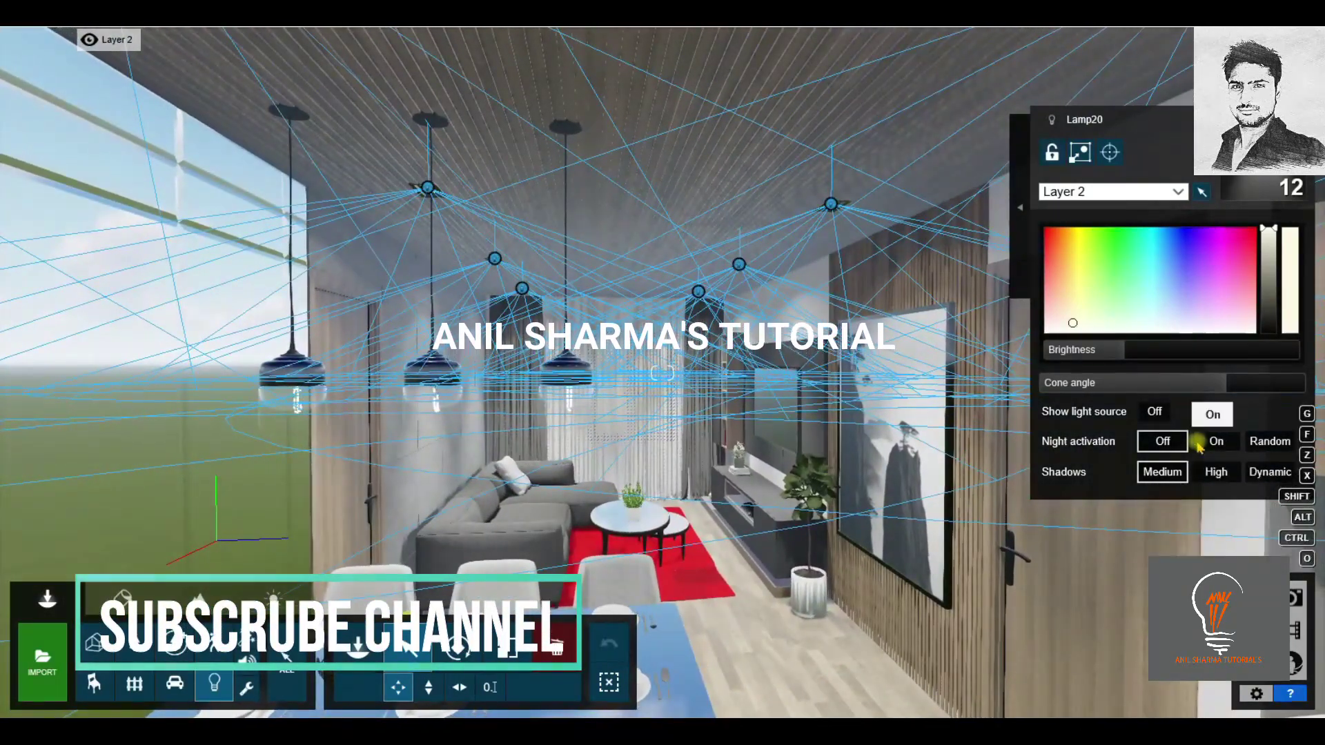
pyautogui.click(1216, 472)
pyautogui.click(1063, 300)
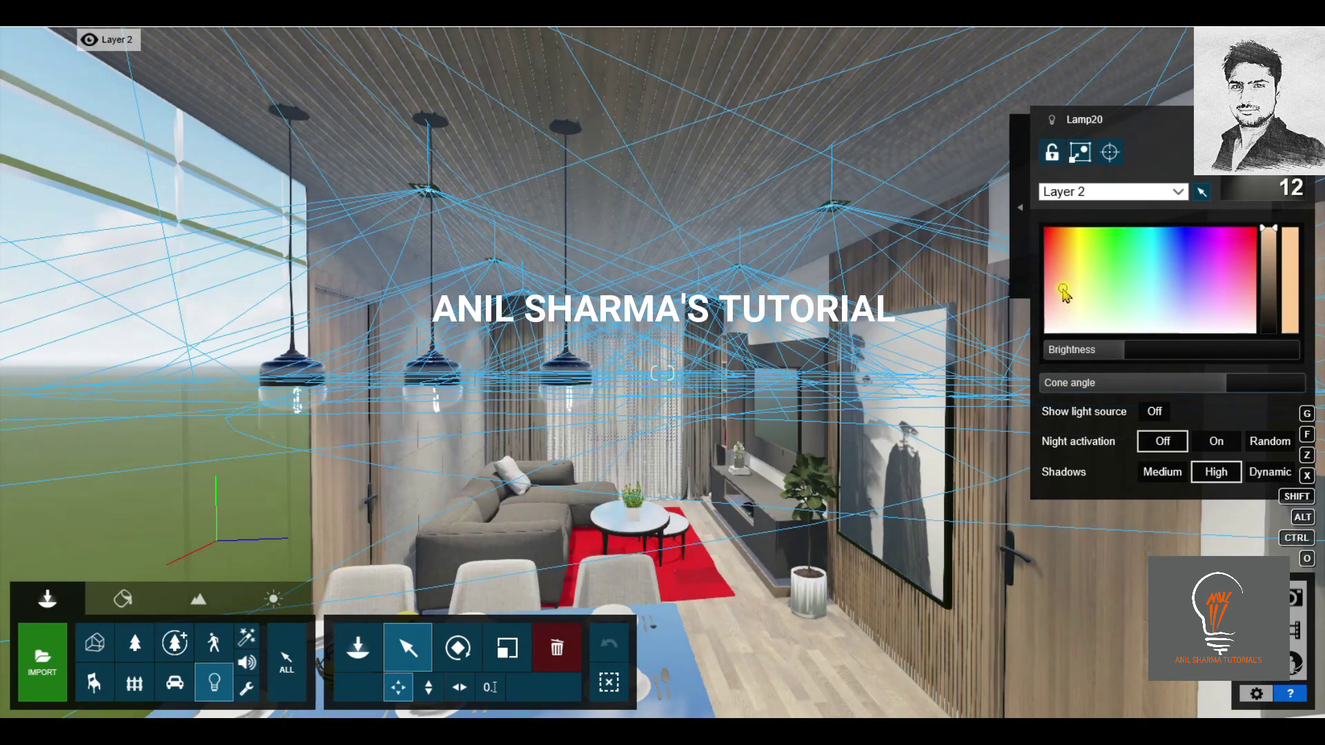
pyautogui.moveTo(1138, 352); pyautogui.dragTo(1143, 355)
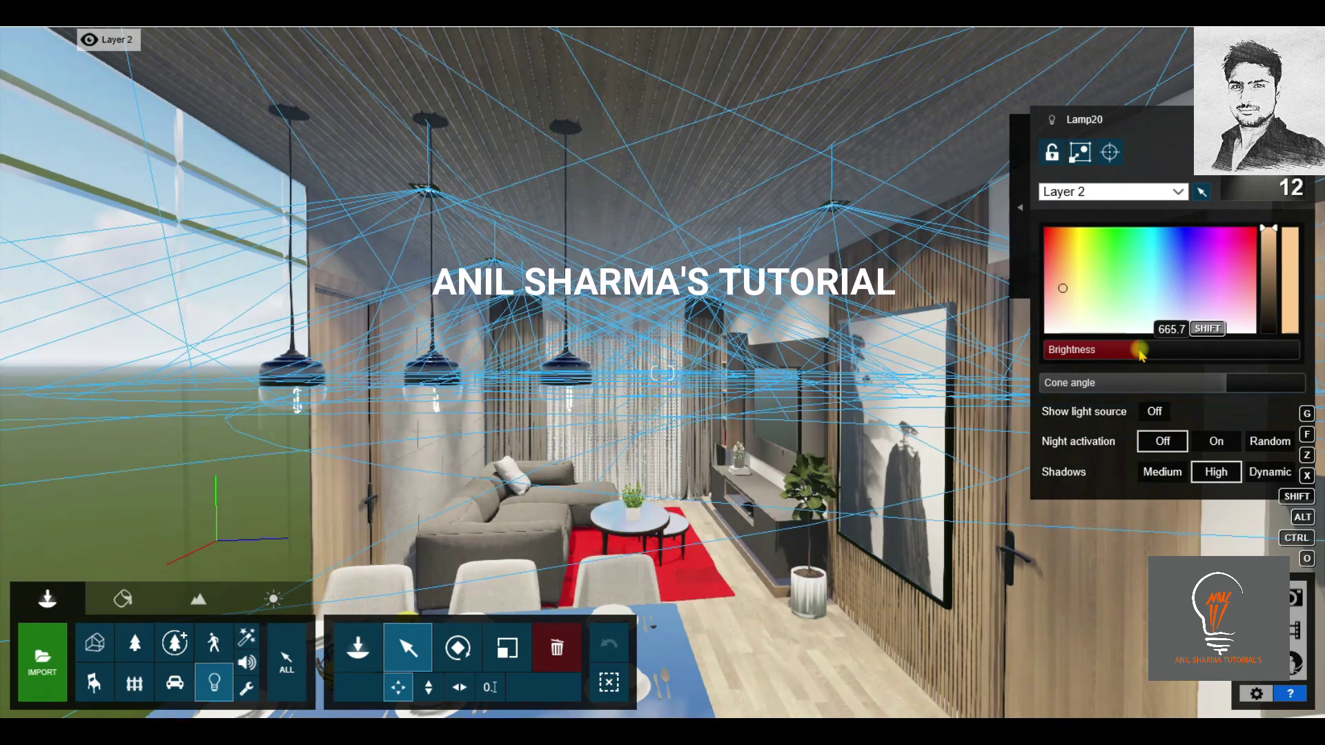
pyautogui.moveTo(1140, 353); pyautogui.dragTo(1123, 349)
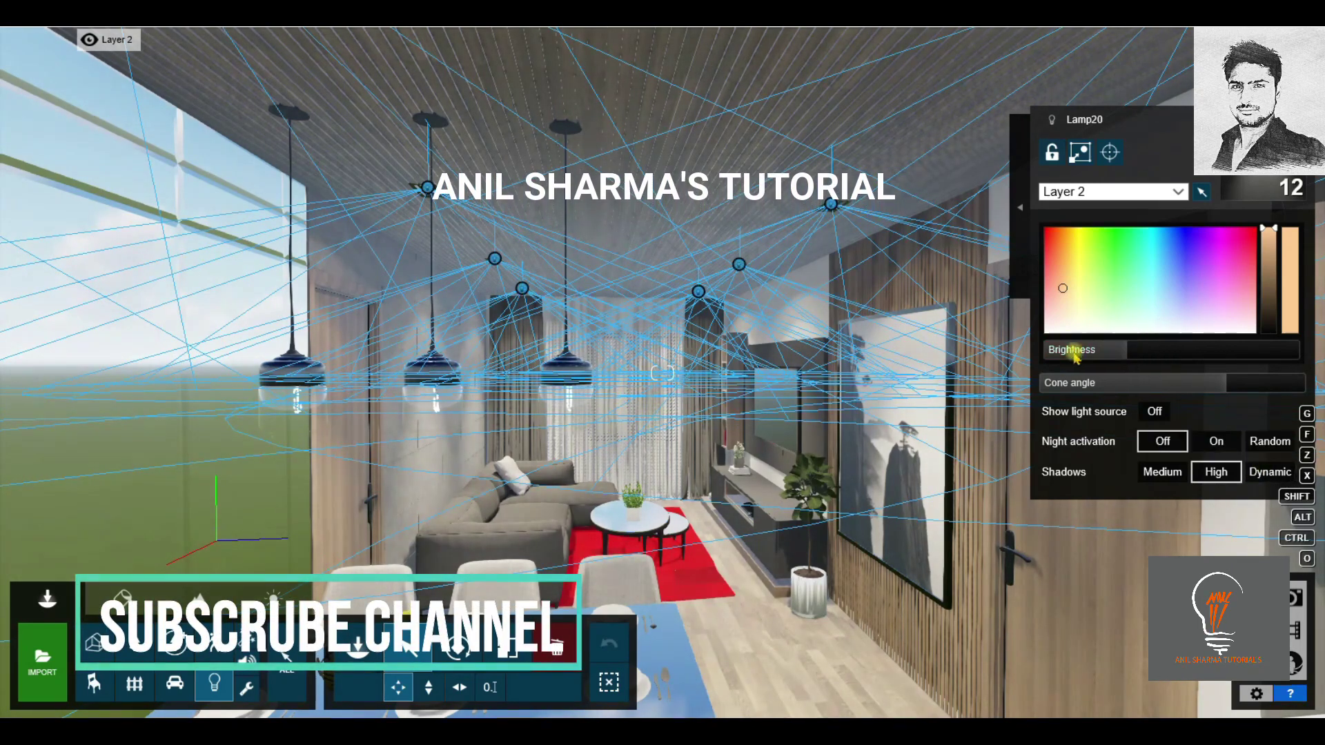
pyautogui.moveTo(1067, 281); pyautogui.dragTo(1064, 297)
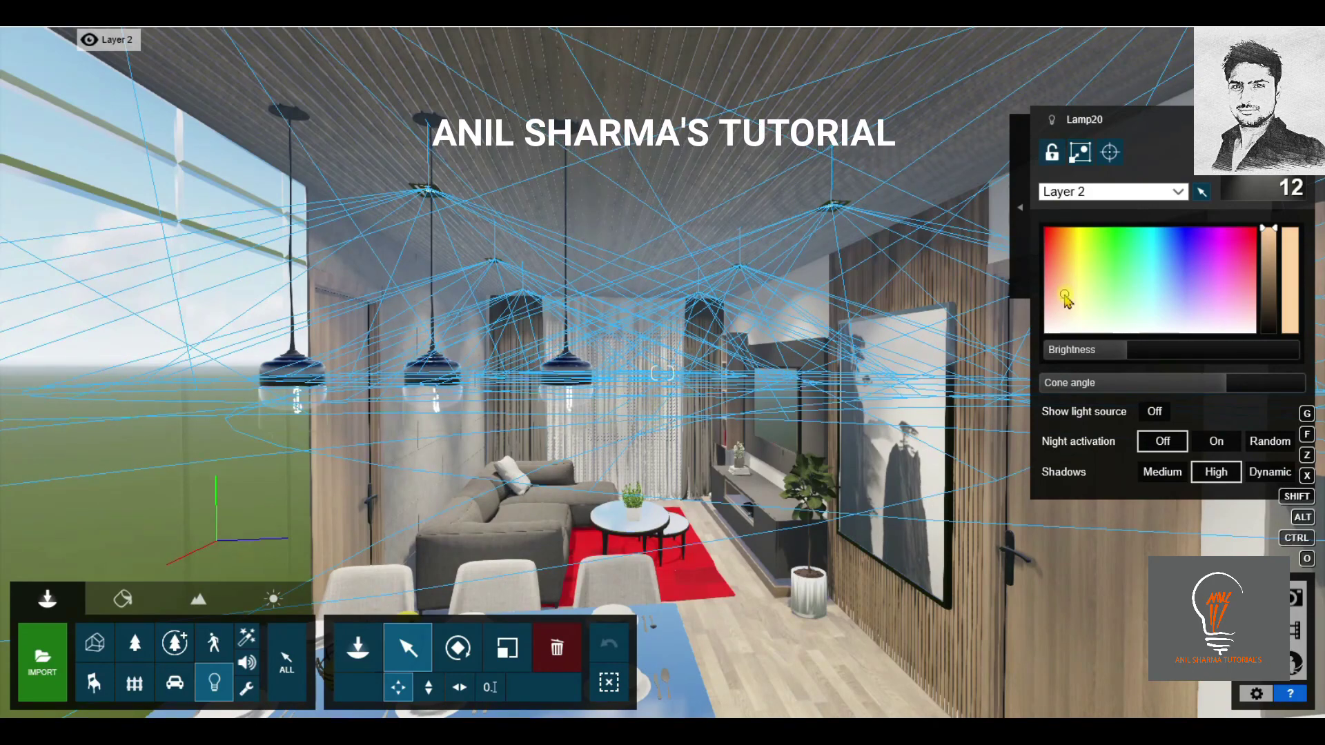
pyautogui.moveTo(854, 453); pyautogui.dragTo(621, 456, button='right')
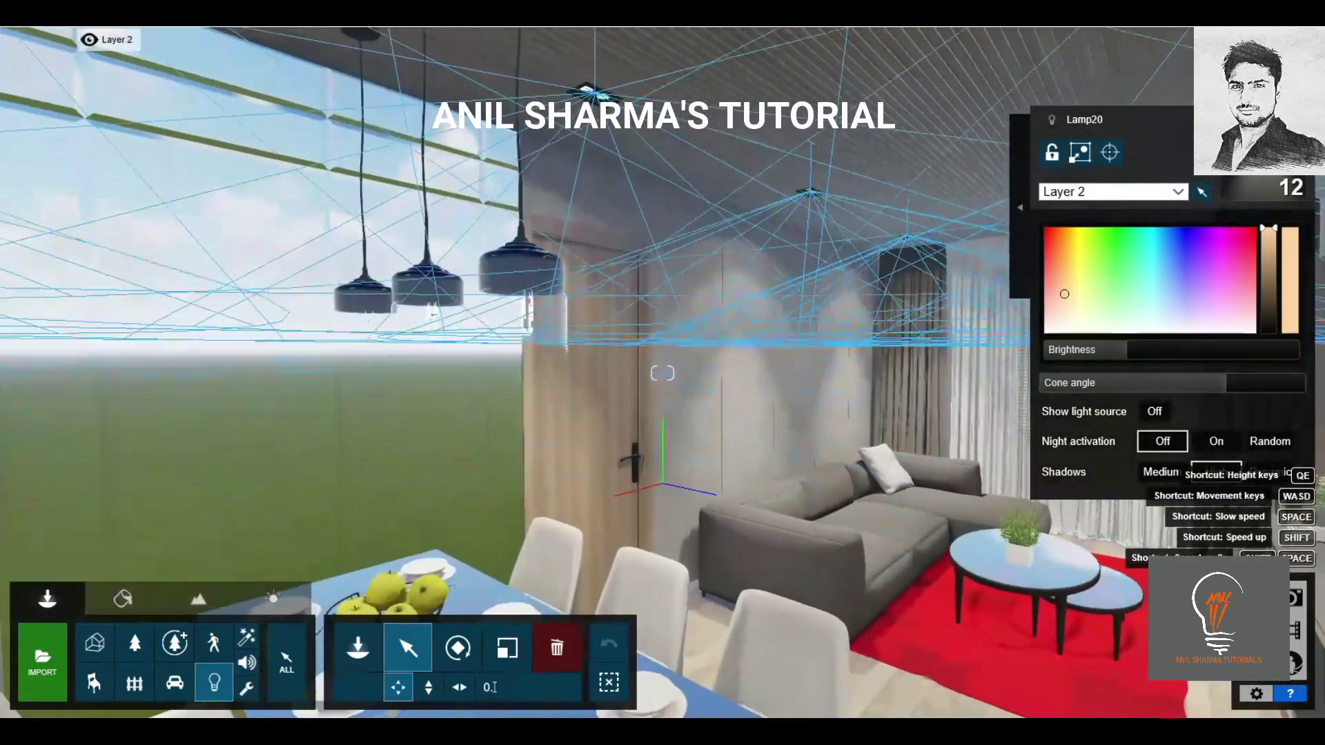
# Deselect all spotlights so the Lamp20 properties panel closes.
pyautogui.moveTo(663, 373); pyautogui.dragTo(662, 372, button='right')
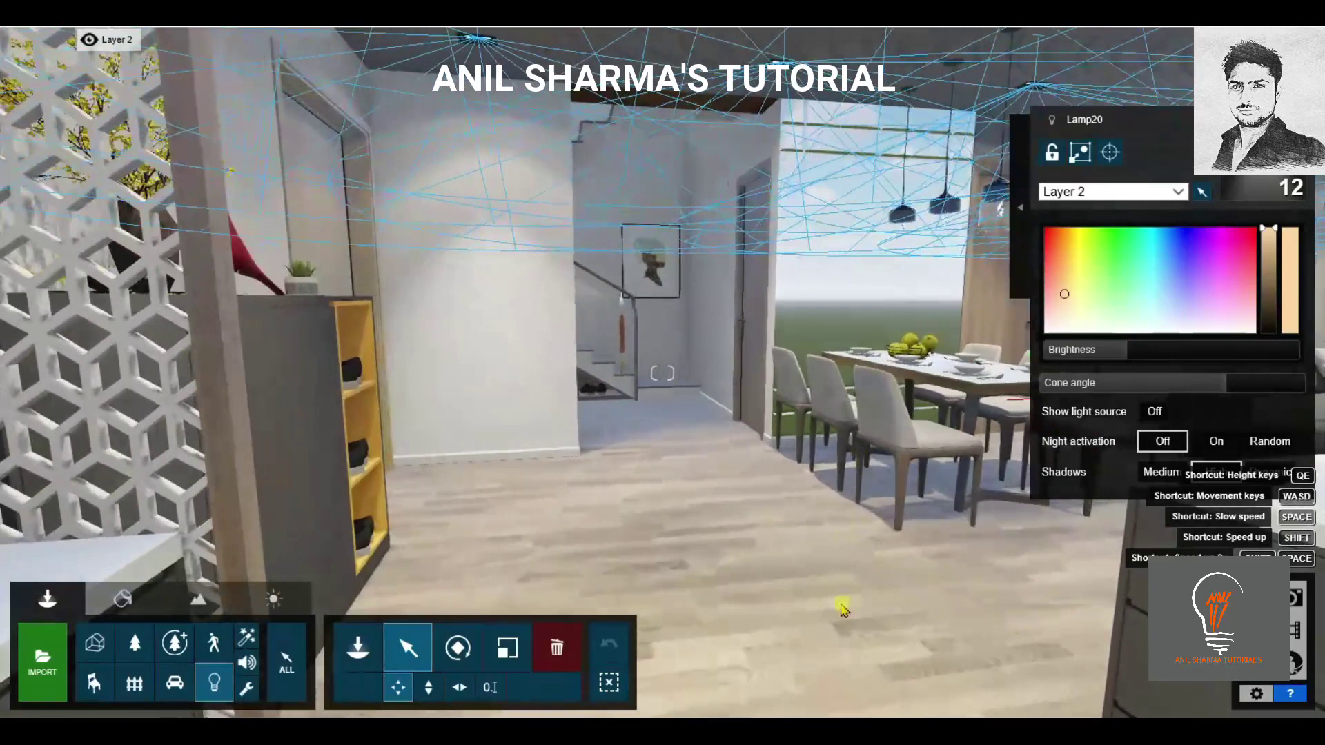
pyautogui.click(590, 686)
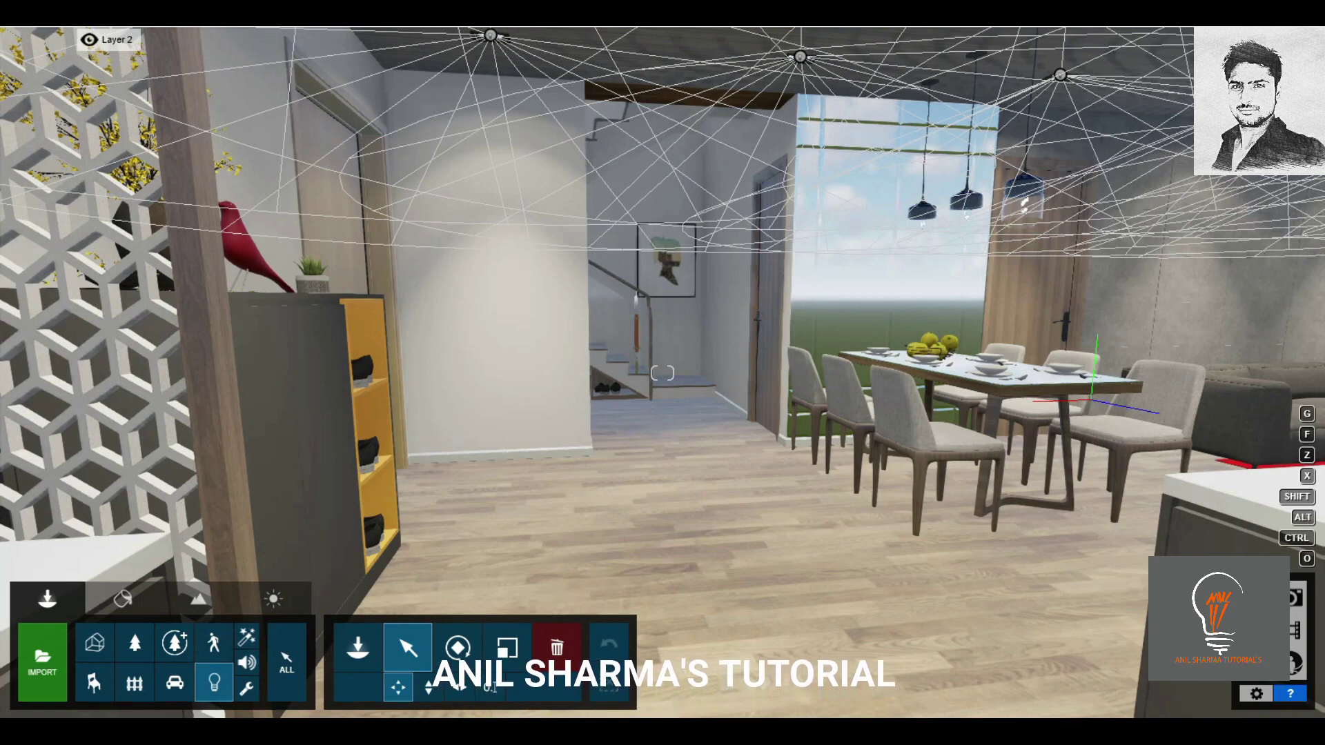
# On Layer 3, place a rectangular area light at the kitchen balcony door.
pyautogui.moveTo(630, 487); pyautogui.dragTo(662, 483, button='right')
pyautogui.moveTo(663, 373); pyautogui.dragTo(665, 356, button='right')
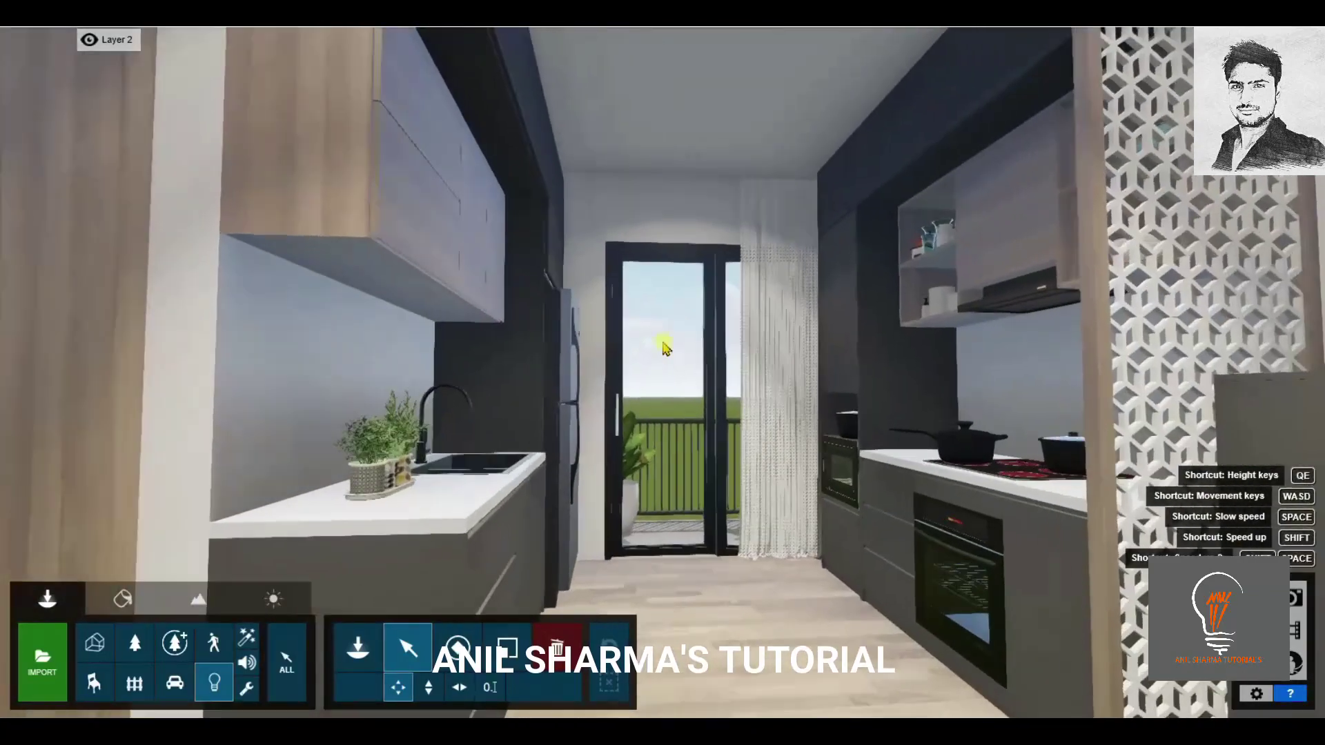
pyautogui.click(176, 40)
pyautogui.click(355, 649)
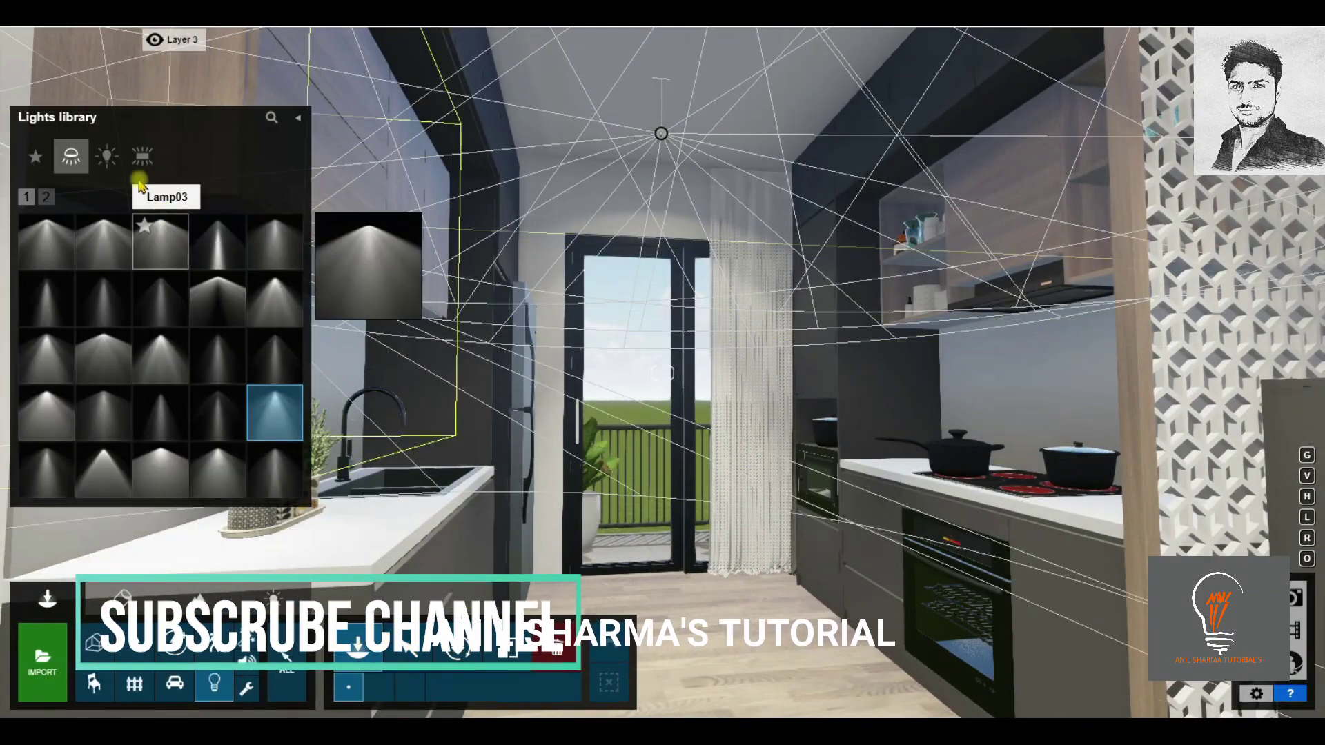
pyautogui.click(142, 156)
pyautogui.click(59, 254)
pyautogui.scroll(5, 705, 407)
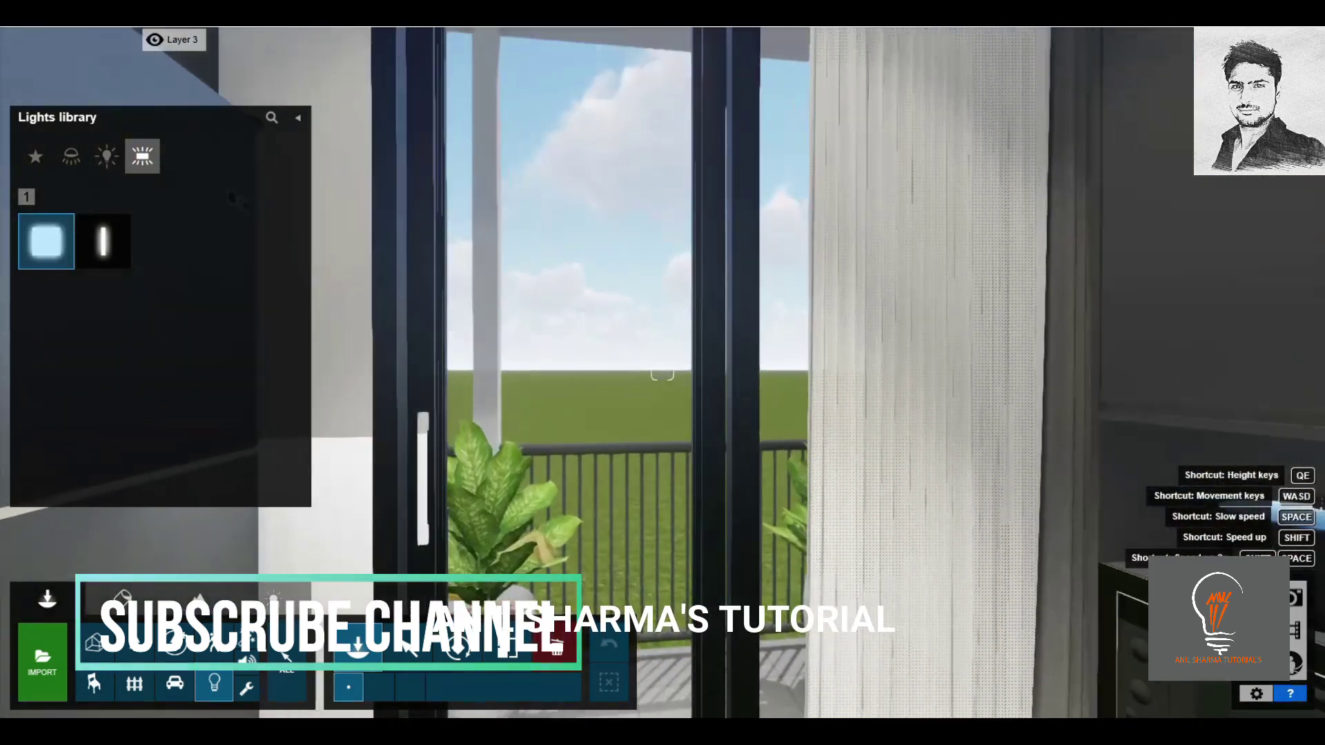
pyautogui.click(706, 407)
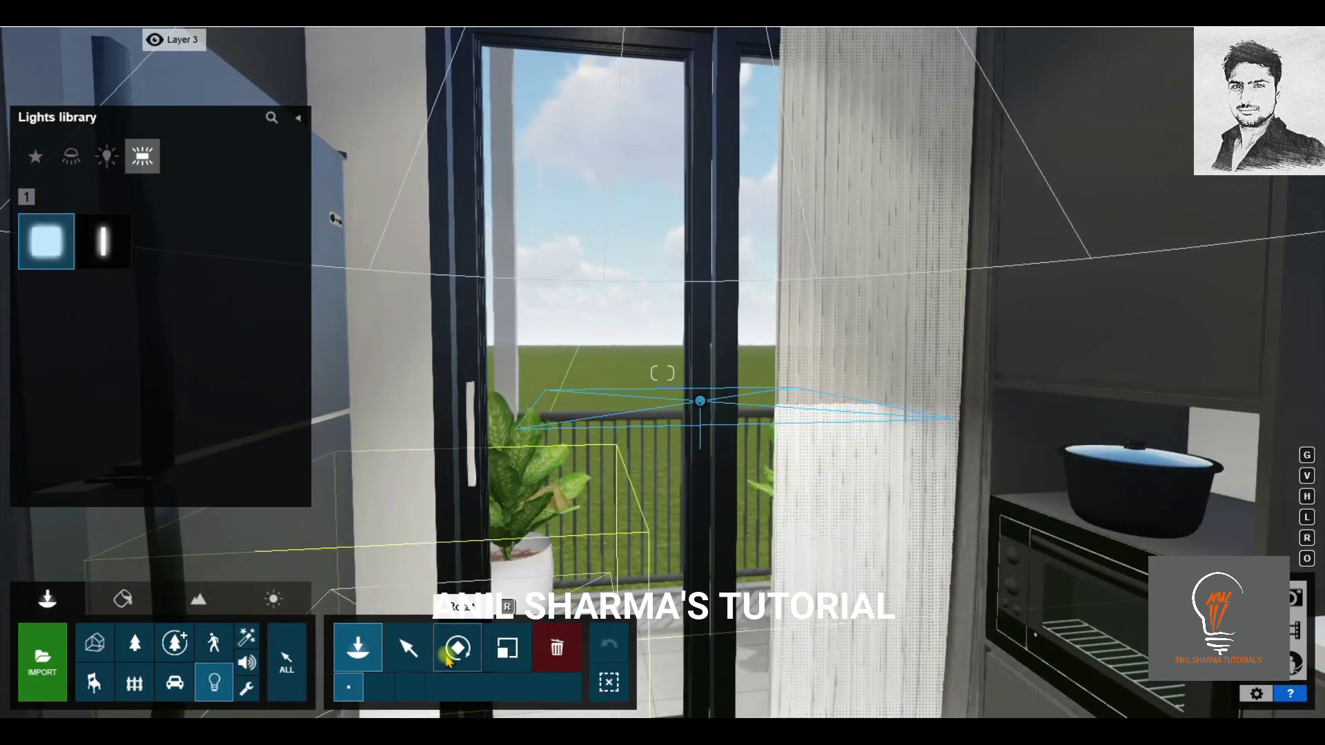
pyautogui.click(408, 647)
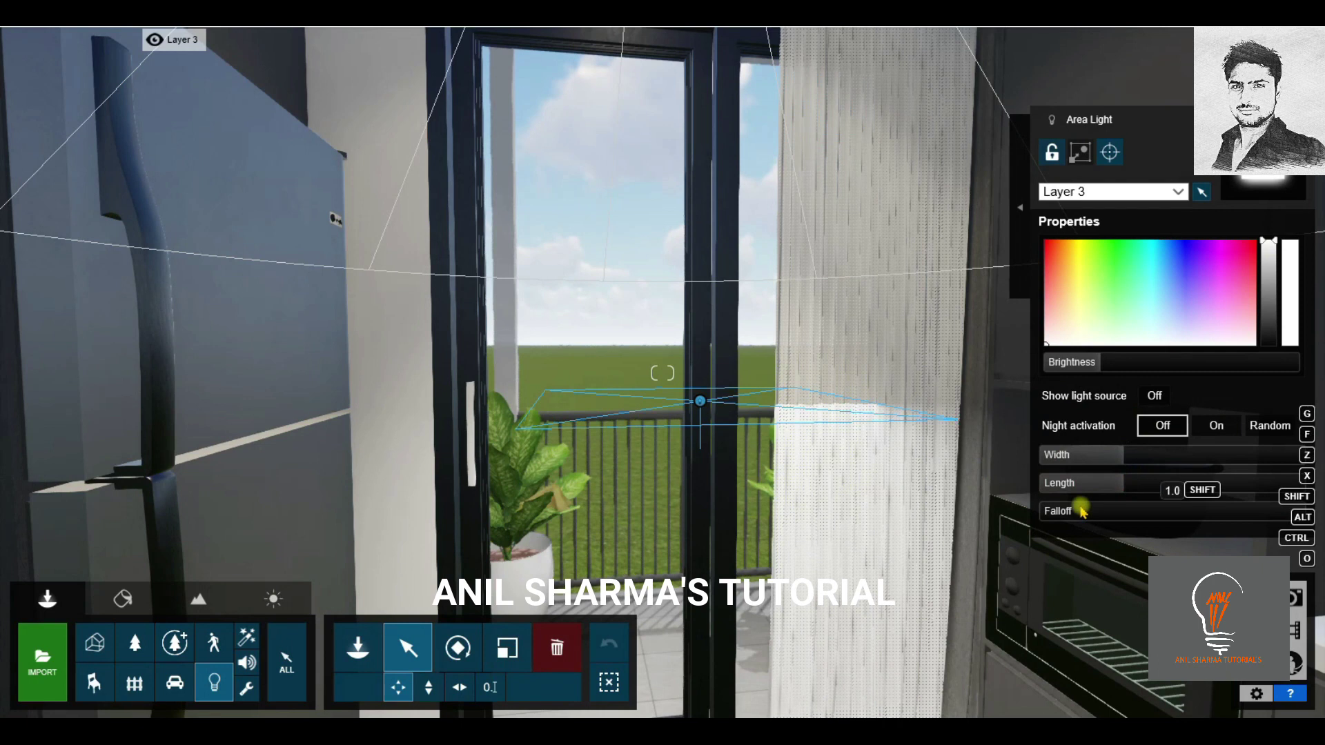
# Rotate the area light about 32° and size it 1.5 m wide by 2.0 m long.
pyautogui.click(458, 648)
pyautogui.moveTo(743, 673)
pyautogui.mouseDown()
pyautogui.moveTo(758, 675)
pyautogui.moveTo(743, 674)
pyautogui.mouseUp()
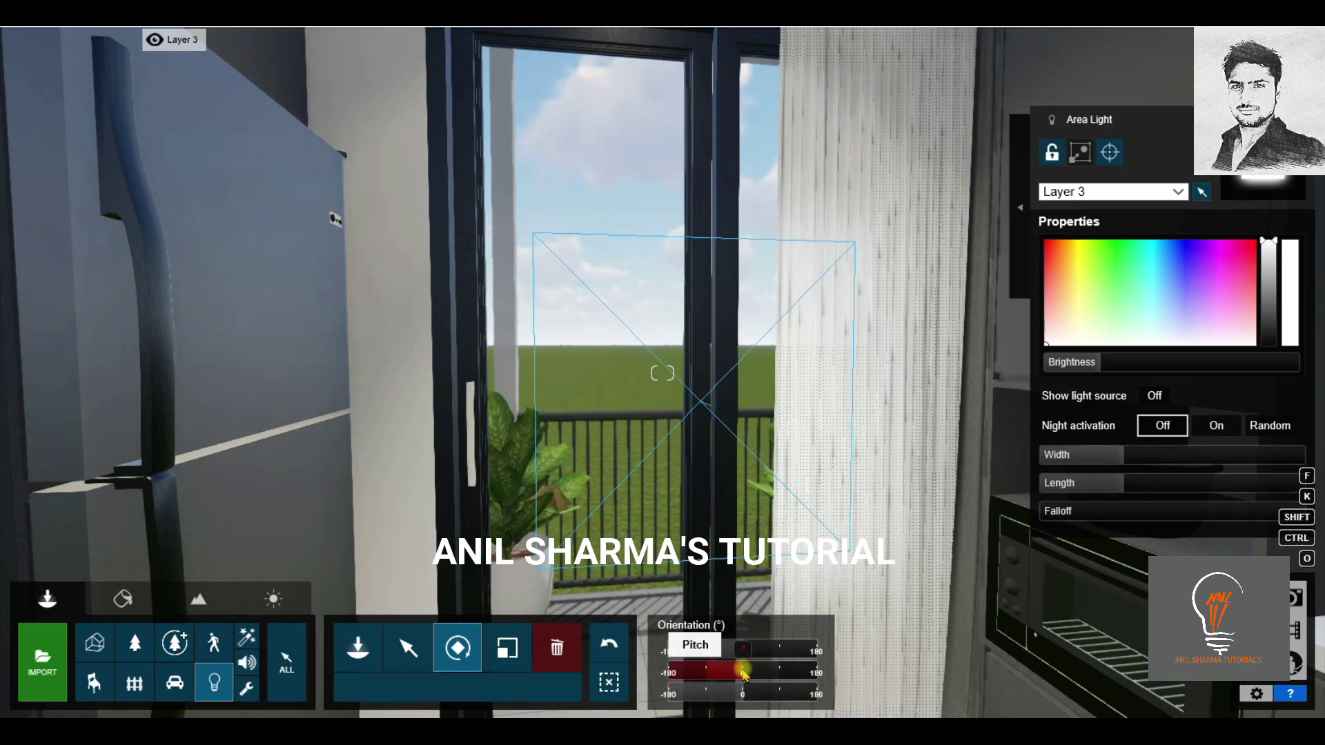
pyautogui.press('s')
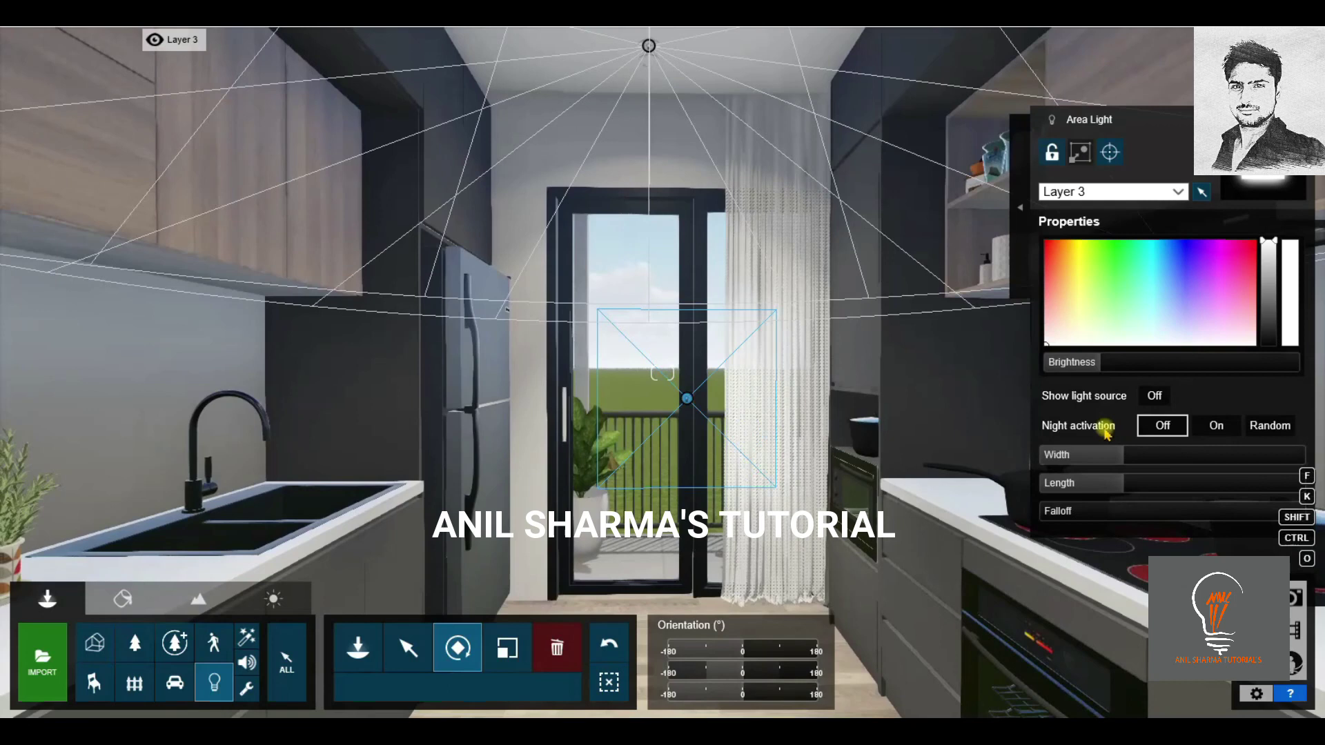
pyautogui.moveTo(1127, 466)
pyautogui.mouseDown()
pyautogui.moveTo(1144, 461)
pyautogui.moveTo(1139, 481)
pyautogui.moveTo(1164, 490)
pyautogui.mouseUp()
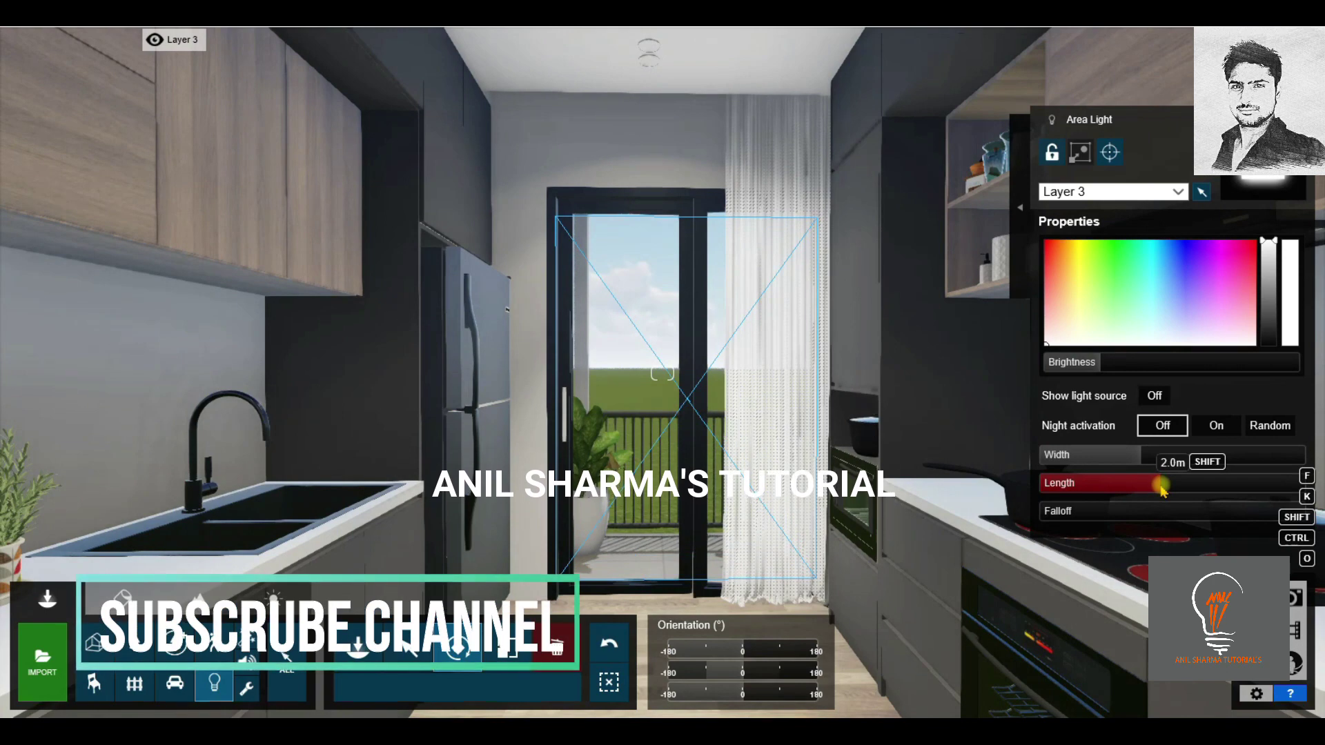
pyautogui.moveTo(1164, 490); pyautogui.dragTo(1163, 489)
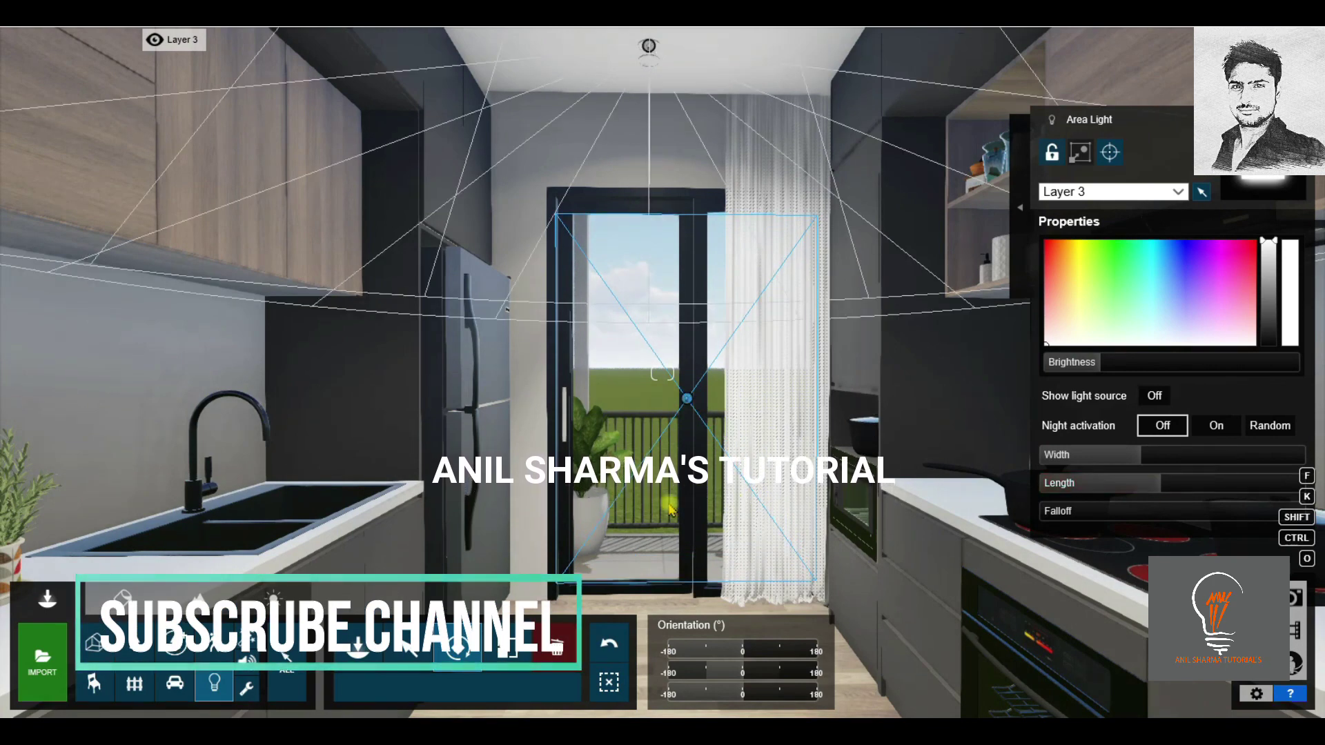
pyautogui.scroll(5, 633, 509)
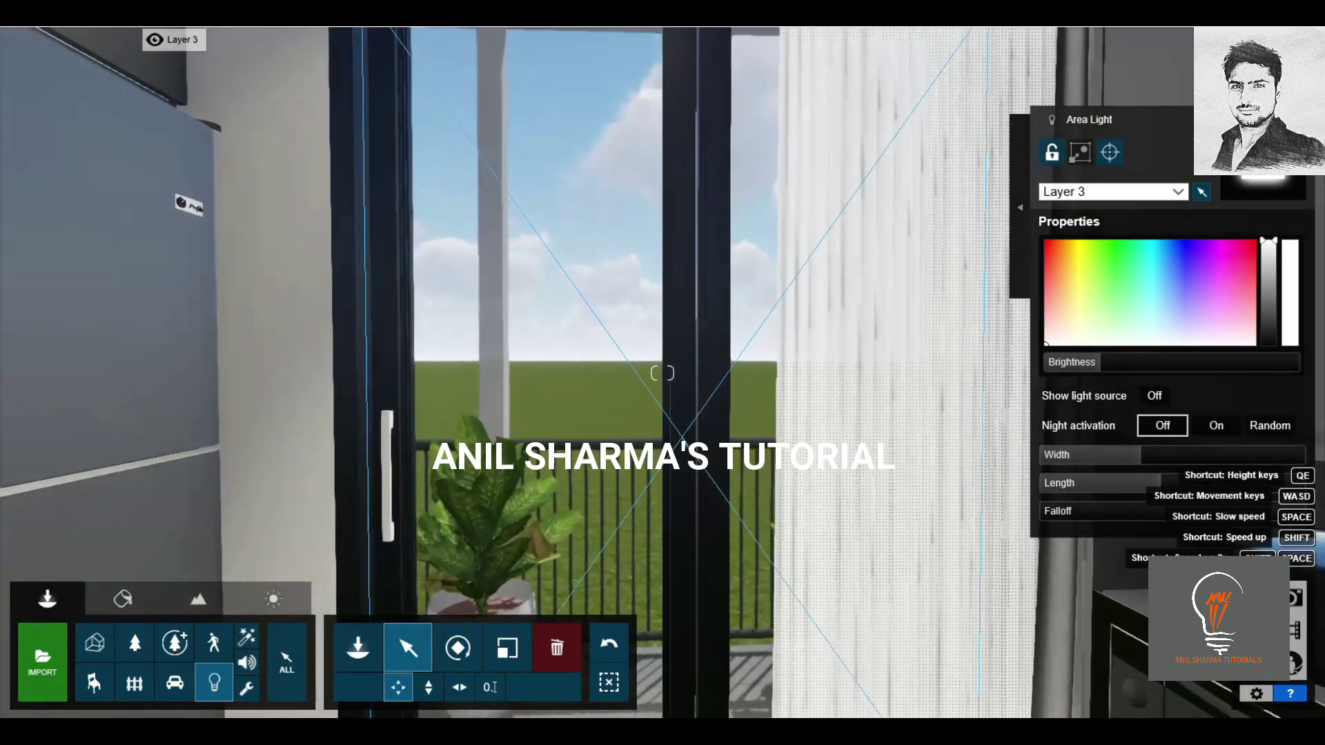
# Select the balcony-door area light and raise its brightness to about 143.1.
pyautogui.click(707, 495)
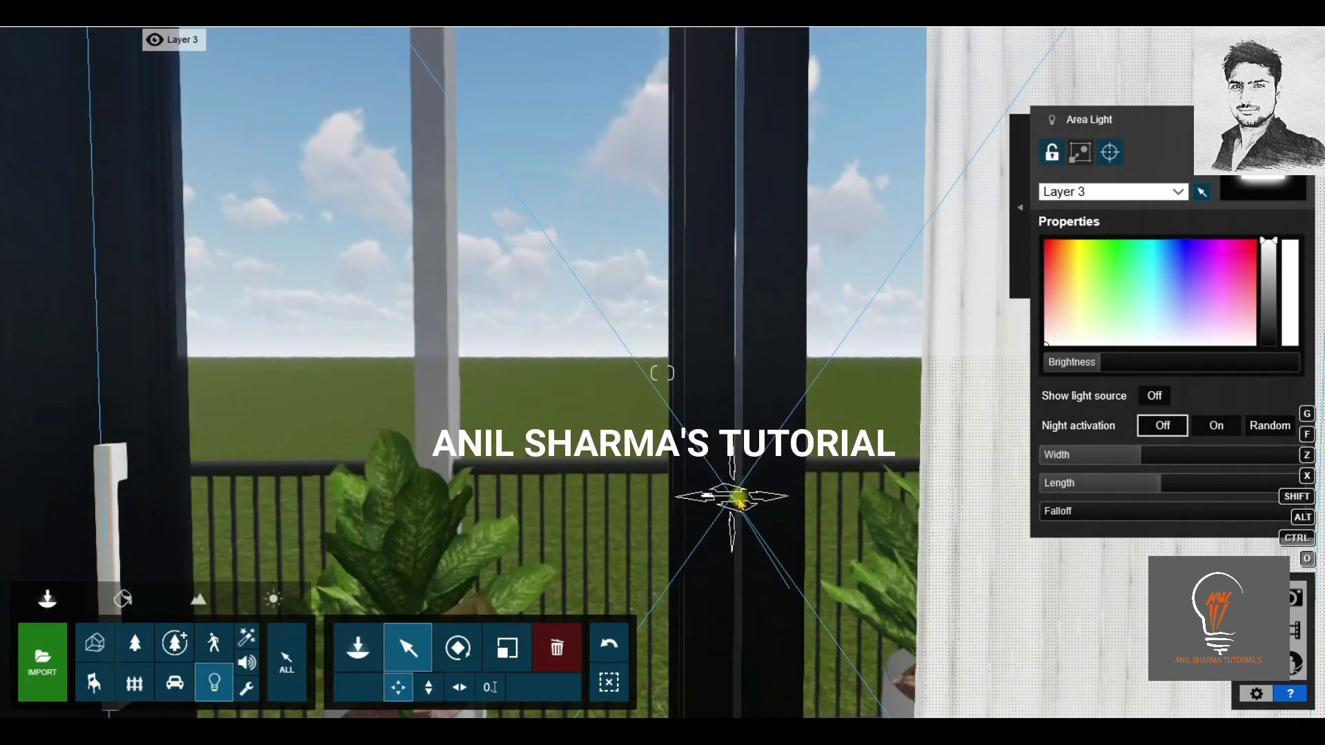
pyautogui.moveTo(751, 500); pyautogui.dragTo(967, 500, button='right')
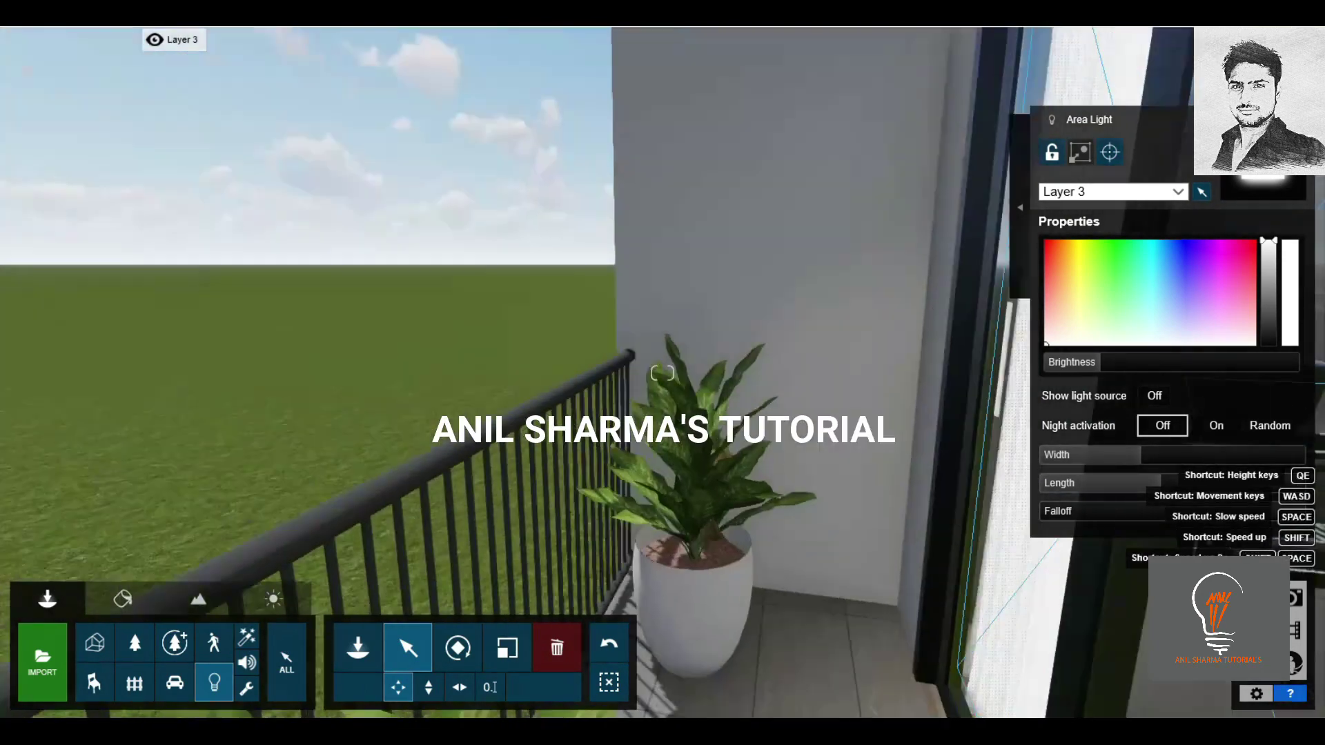
pyautogui.press('w')
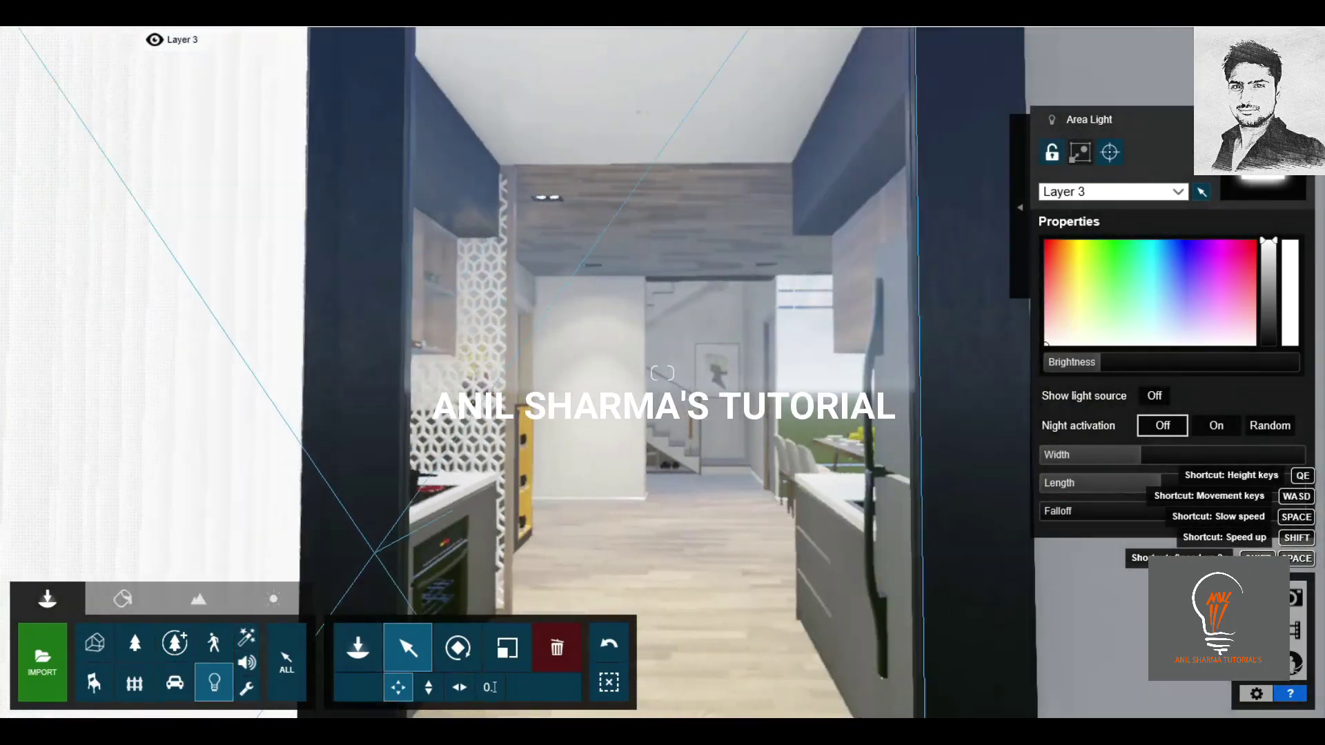
pyautogui.moveTo(966, 580); pyautogui.dragTo(826, 579, button='right')
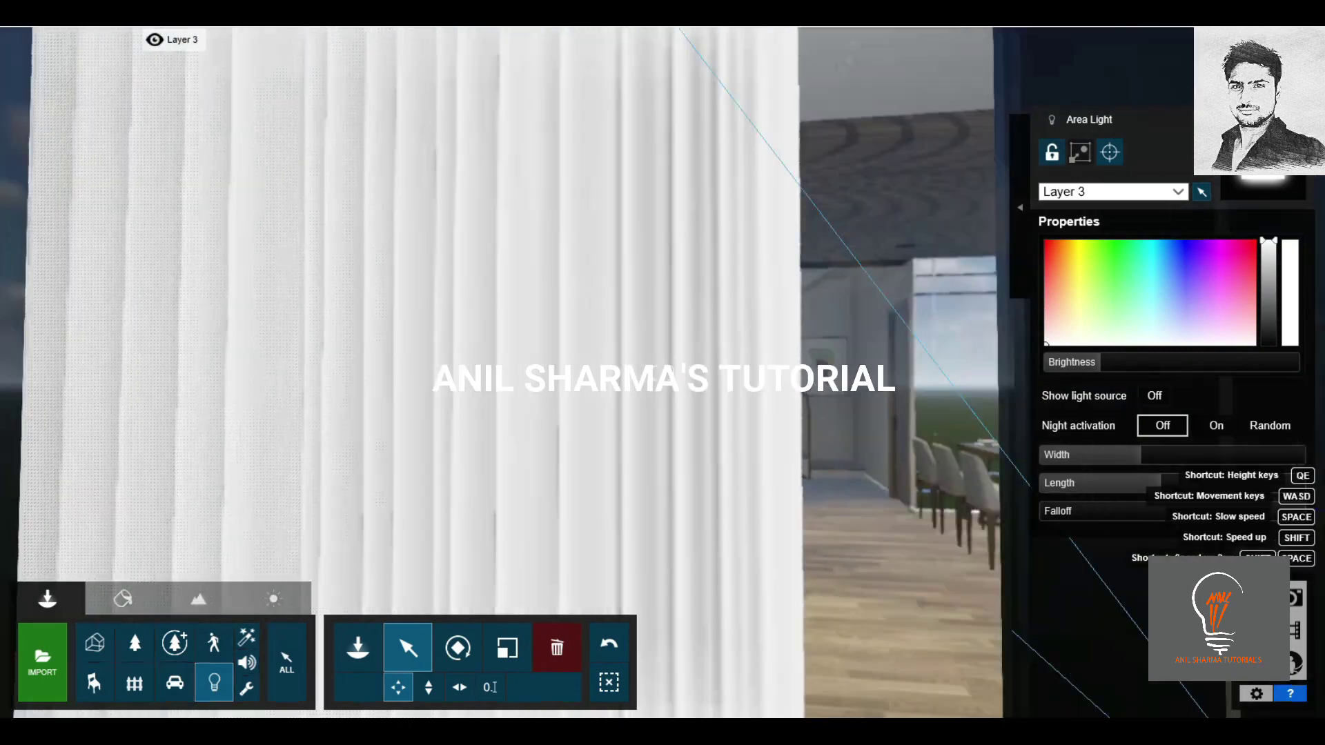
pyautogui.moveTo(841, 545); pyautogui.dragTo(690, 545, button='right')
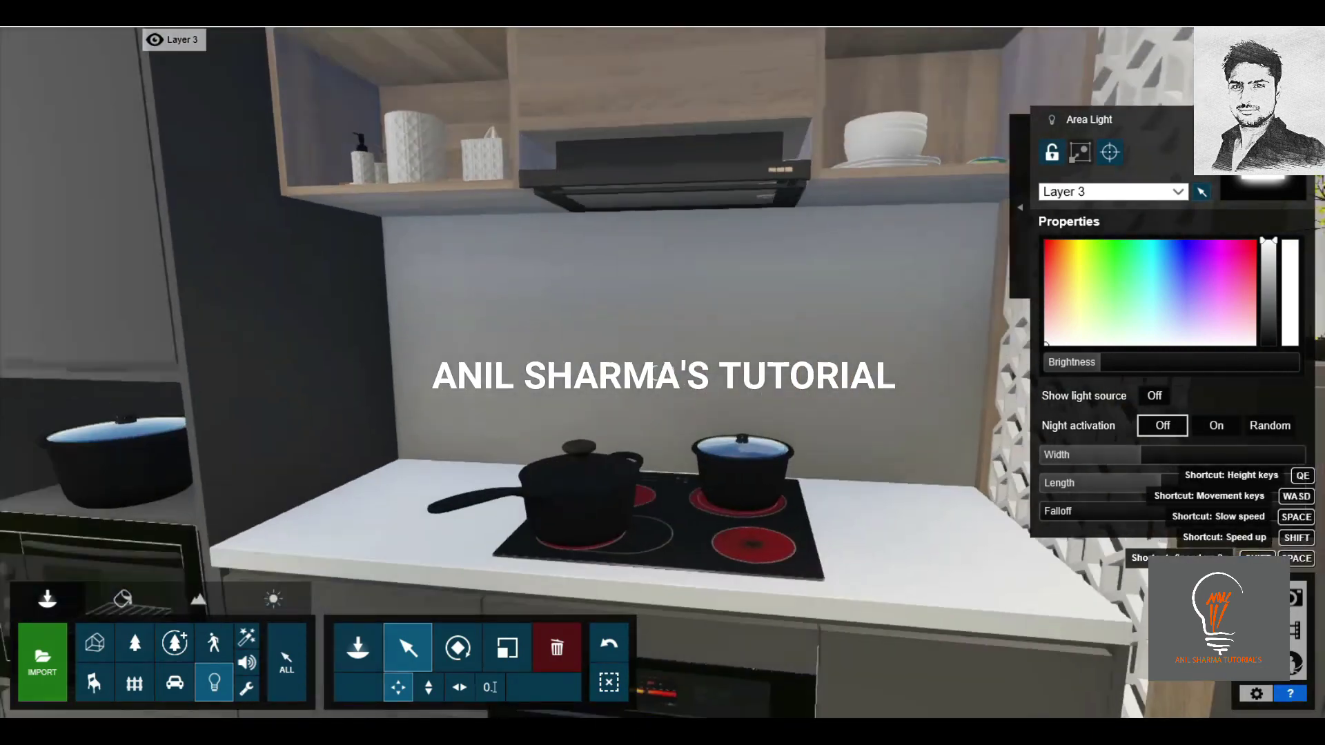
pyautogui.press('w')
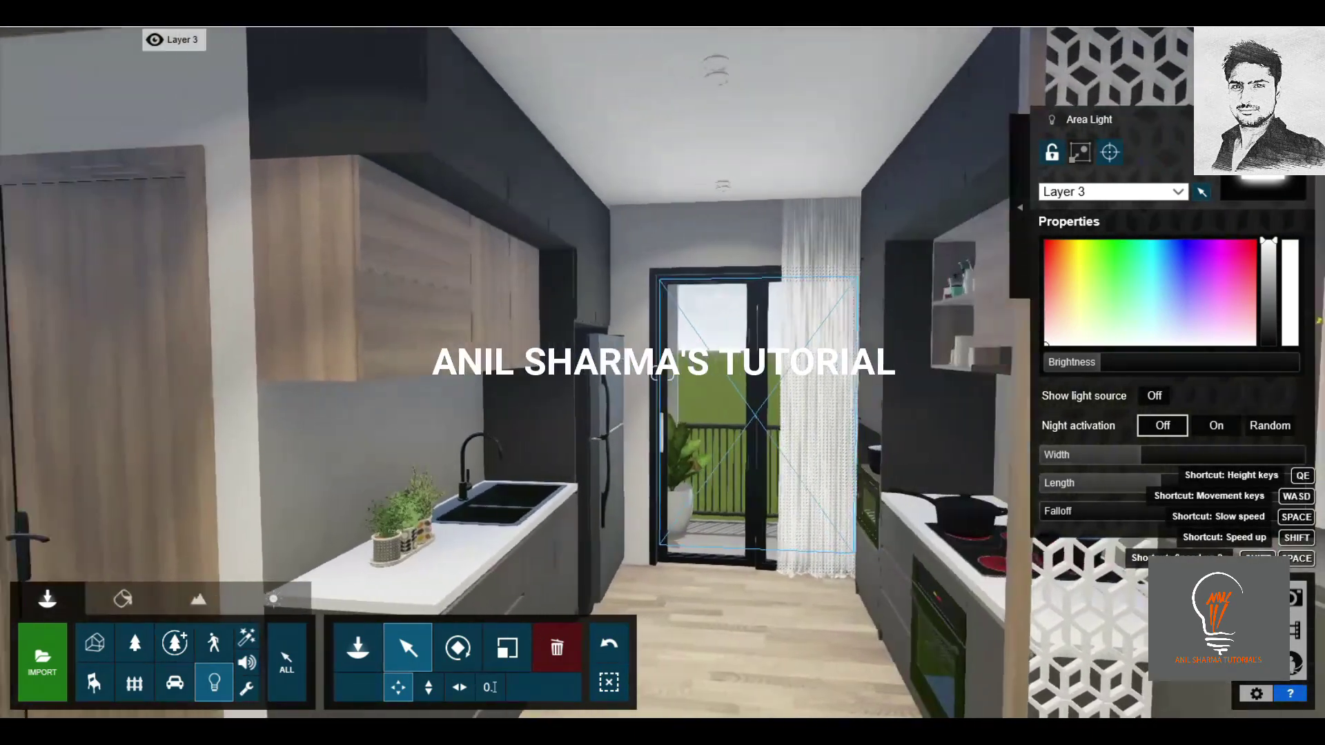
pyautogui.press('s')
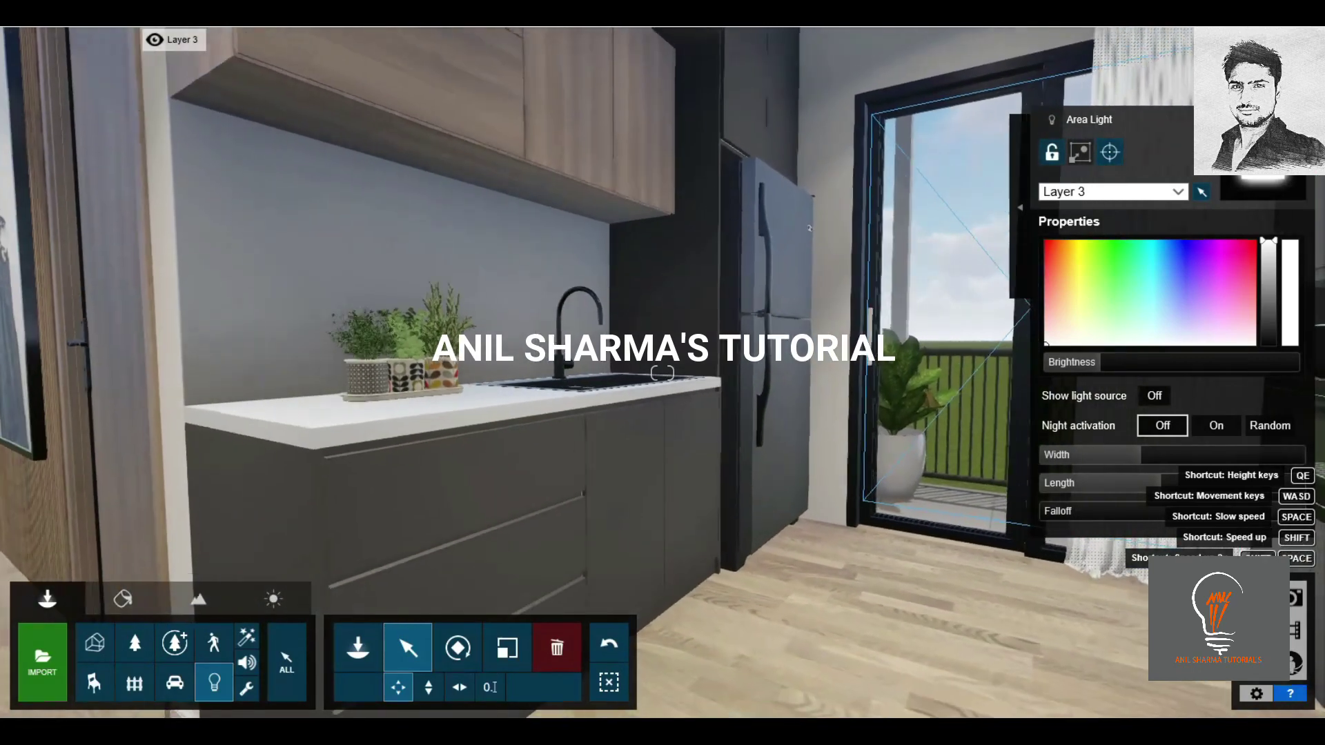
pyautogui.press('s')
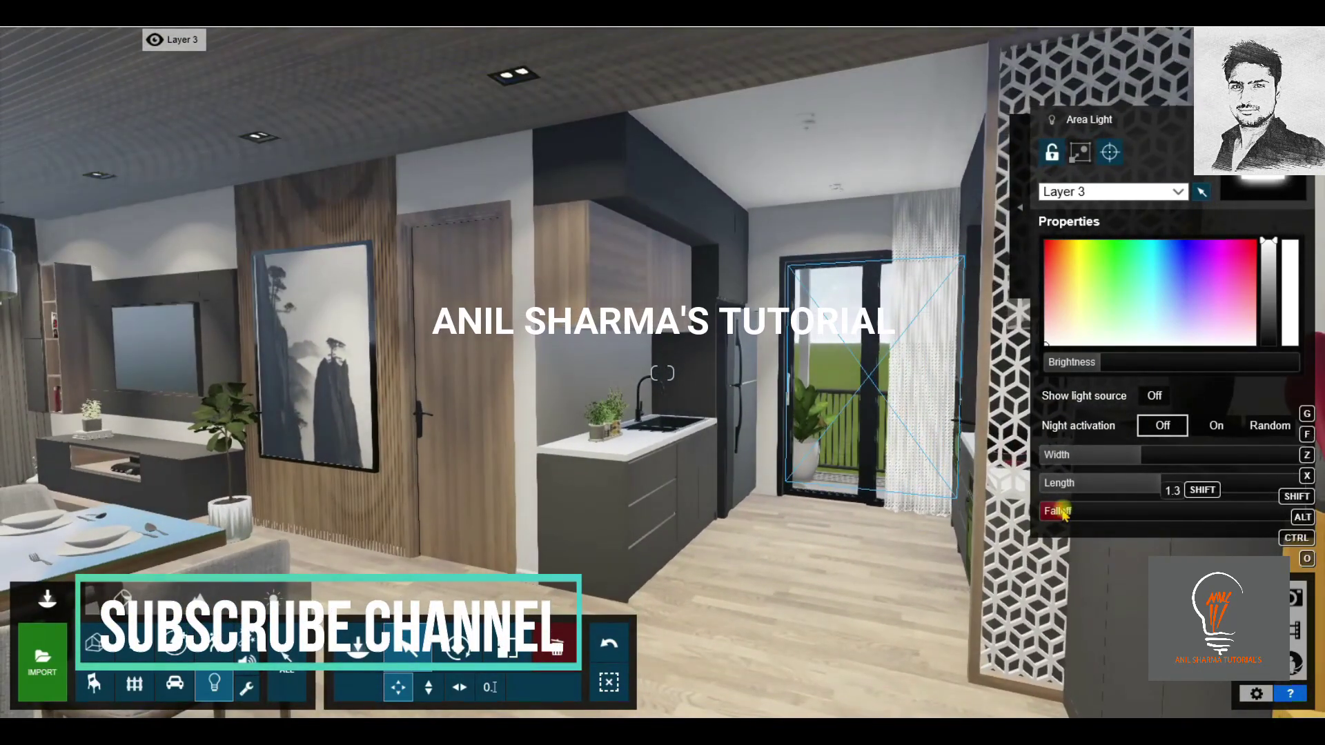
pyautogui.moveTo(1105, 362); pyautogui.dragTo(1113, 364)
pyautogui.click(1161, 484)
pyautogui.moveTo(990, 547)
pyautogui.mouseDown(button='right')
pyautogui.moveTo(831, 559)
pyautogui.moveTo(851, 560)
pyautogui.mouseUp(button='right')
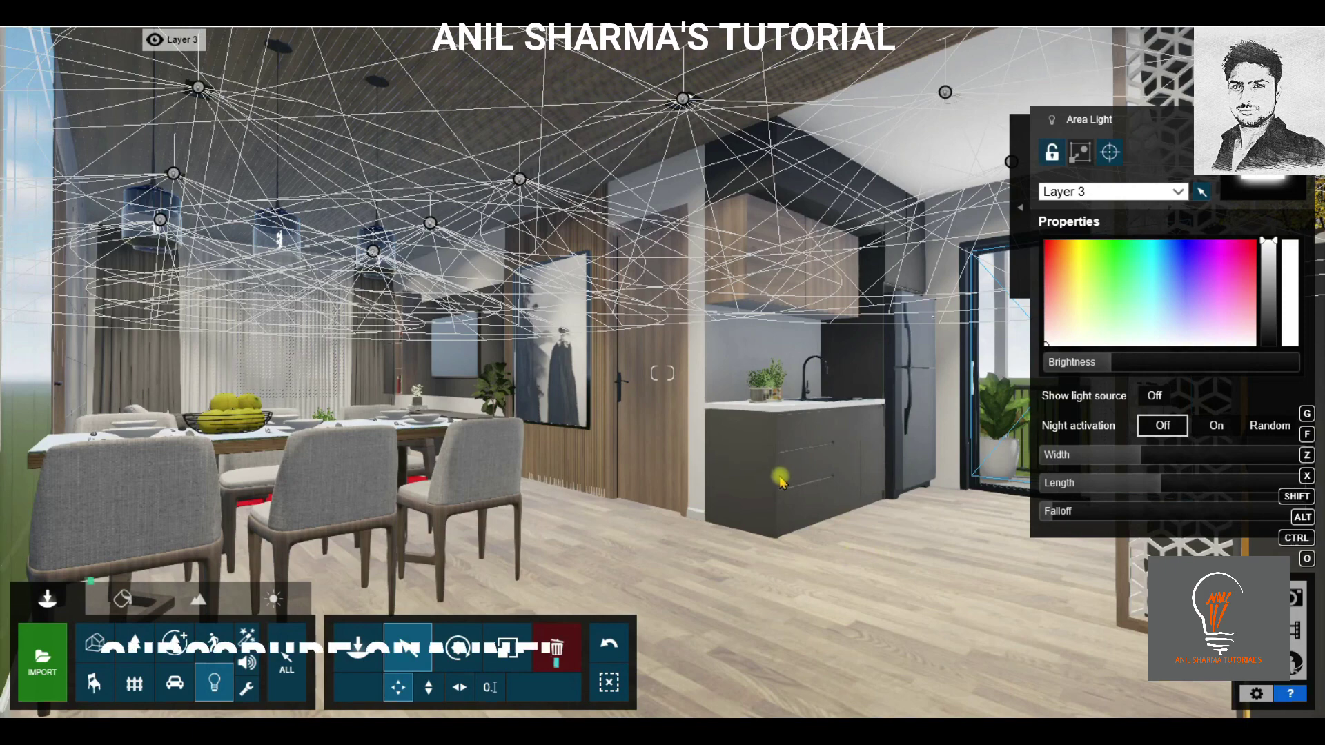
# Copy the area light into the living room and set it against the window curtain.
pyautogui.moveTo(842, 510); pyautogui.dragTo(621, 511, button='right')
pyautogui.moveTo(662, 404); pyautogui.dragTo(920, 404, button='right')
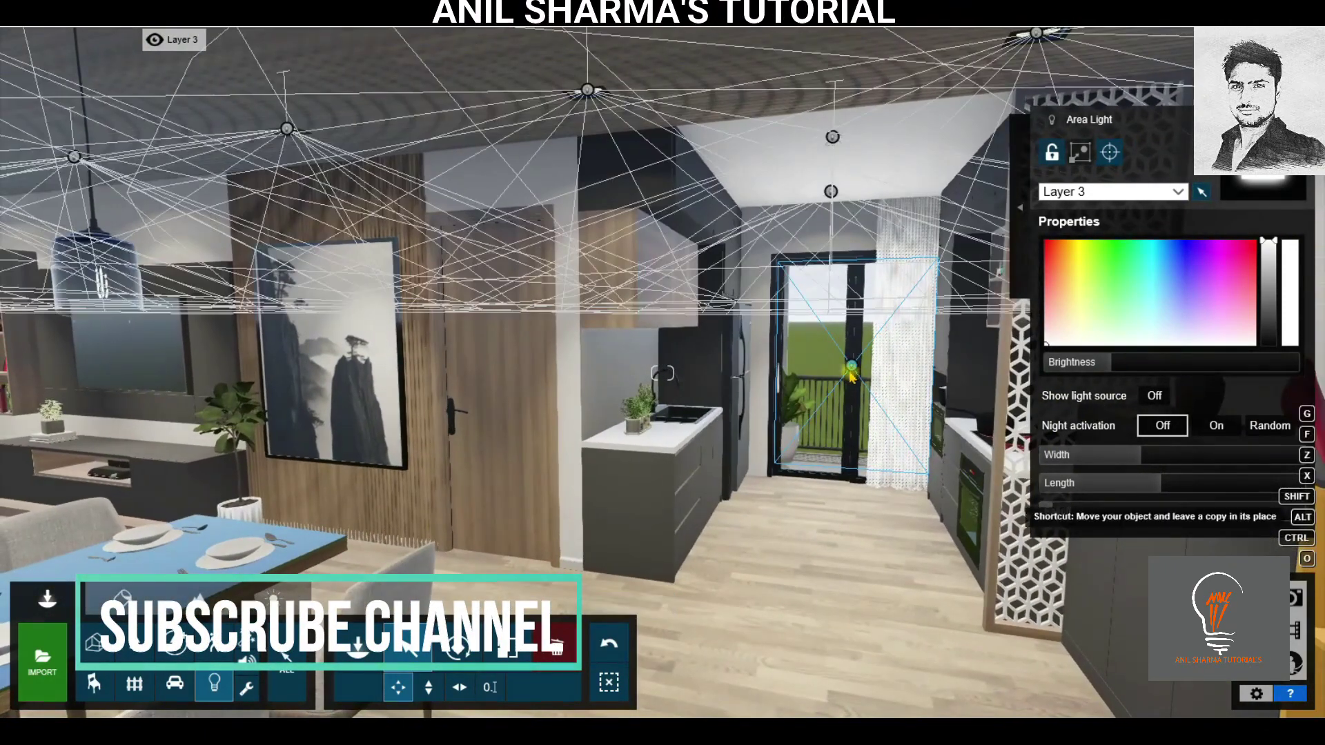
pyautogui.moveTo(851, 366); pyautogui.dragTo(152, 442)
pyautogui.moveTo(152, 442)
pyautogui.mouseDown(button='right')
pyautogui.moveTo(483, 442)
pyautogui.moveTo(207, 442)
pyautogui.mouseUp(button='right')
pyautogui.moveTo(828, 447); pyautogui.dragTo(764, 447, button='right')
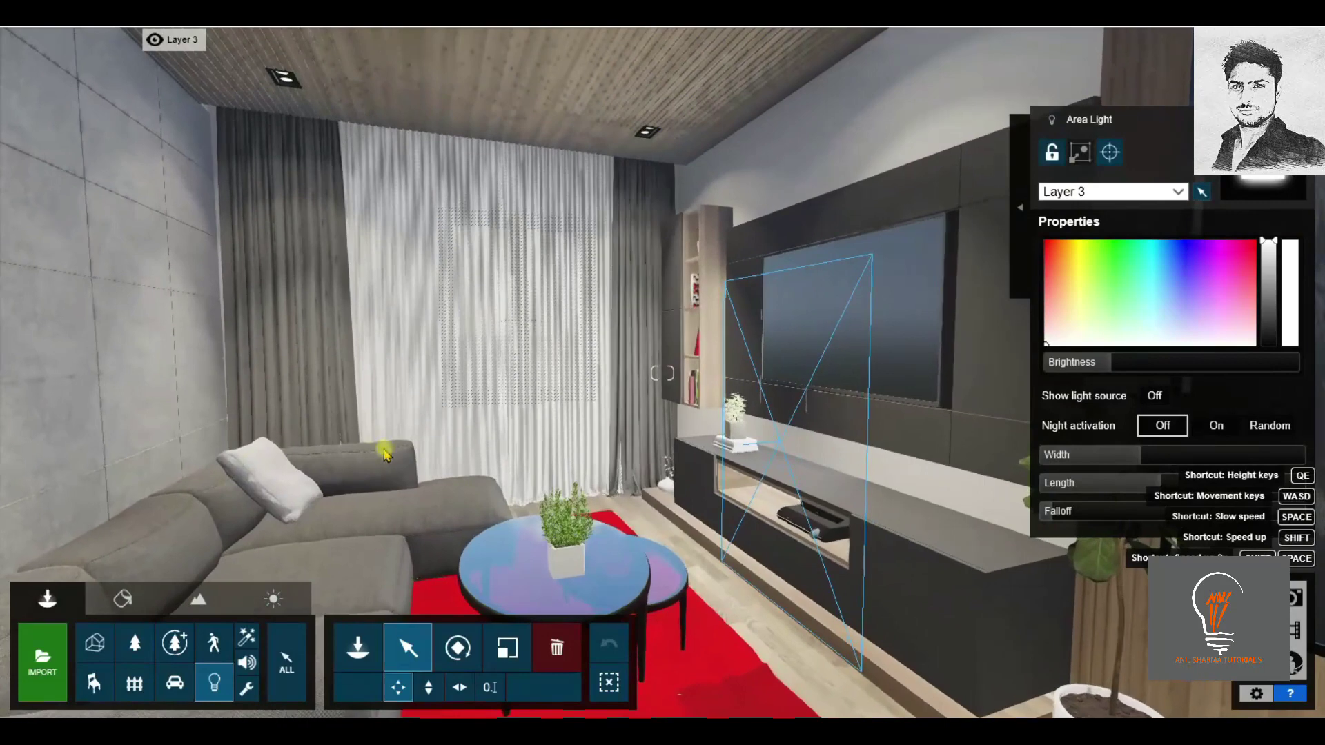
pyautogui.moveTo(782, 444); pyautogui.dragTo(519, 316)
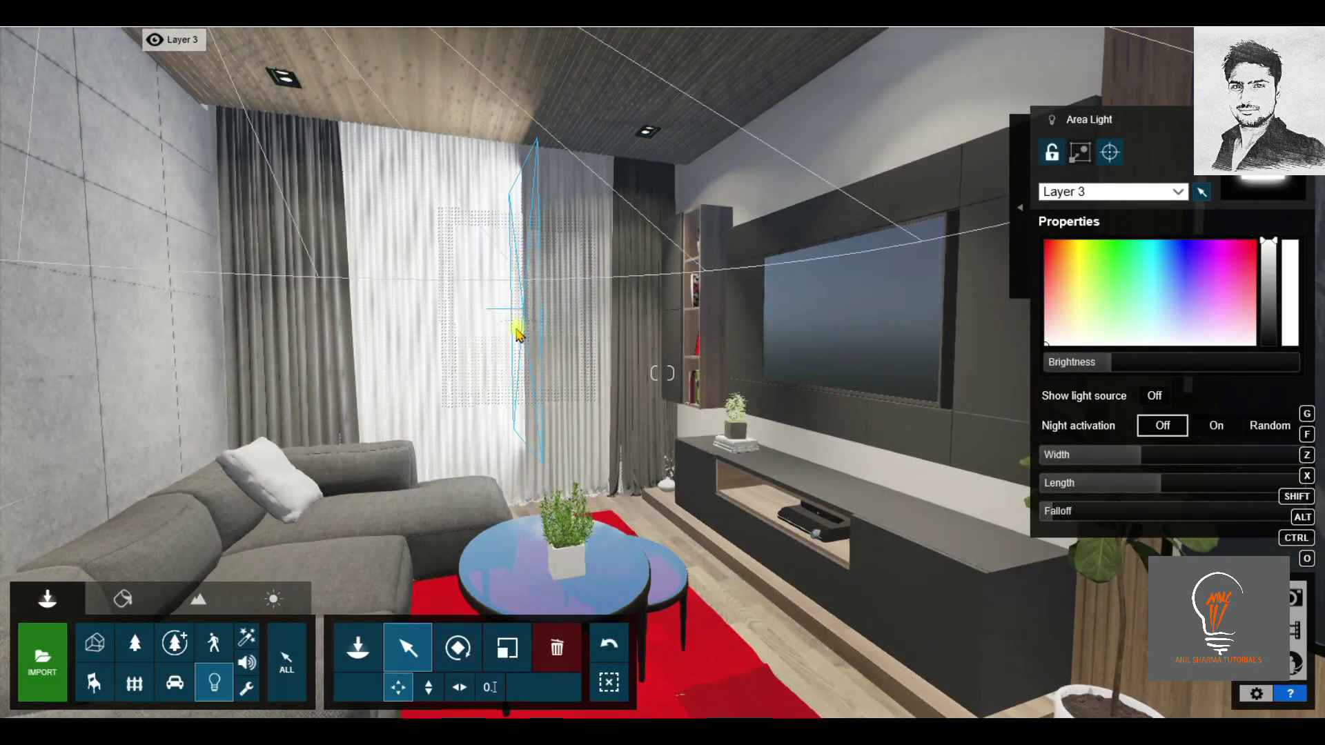
pyautogui.moveTo(520, 317); pyautogui.dragTo(759, 318, button='right')
# Rotate the copied area light 90° to face the window, with -2° pitch.
pyautogui.press('s')
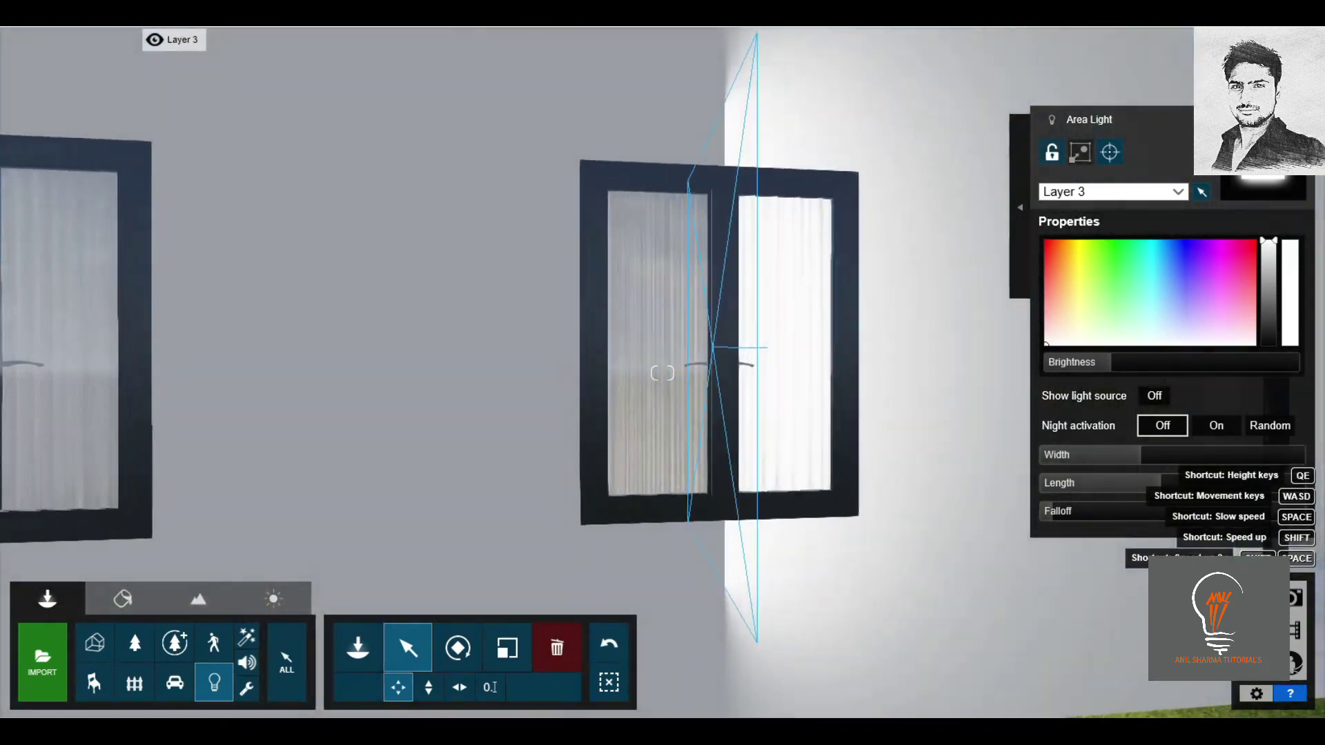
pyautogui.moveTo(662, 373); pyautogui.dragTo(649, 339, button='right')
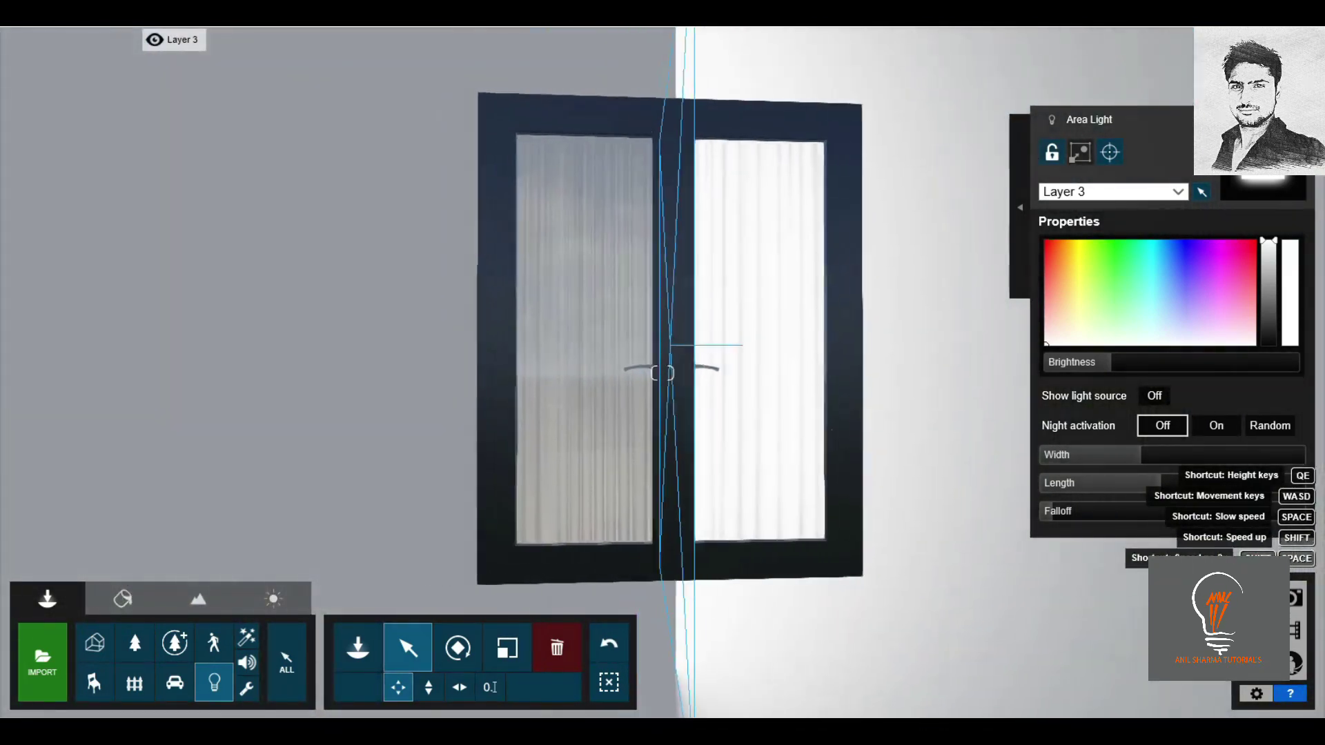
pyautogui.moveTo(675, 347); pyautogui.dragTo(686, 346)
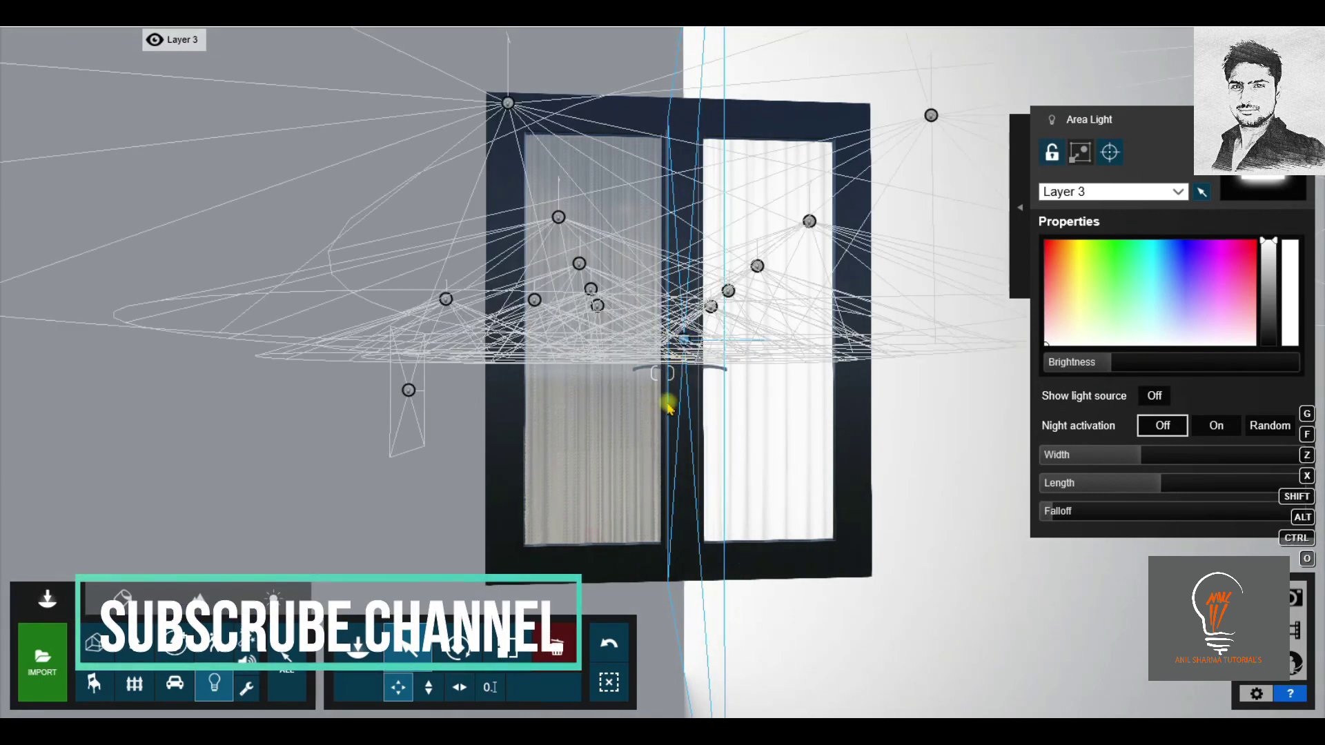
pyautogui.click(461, 638)
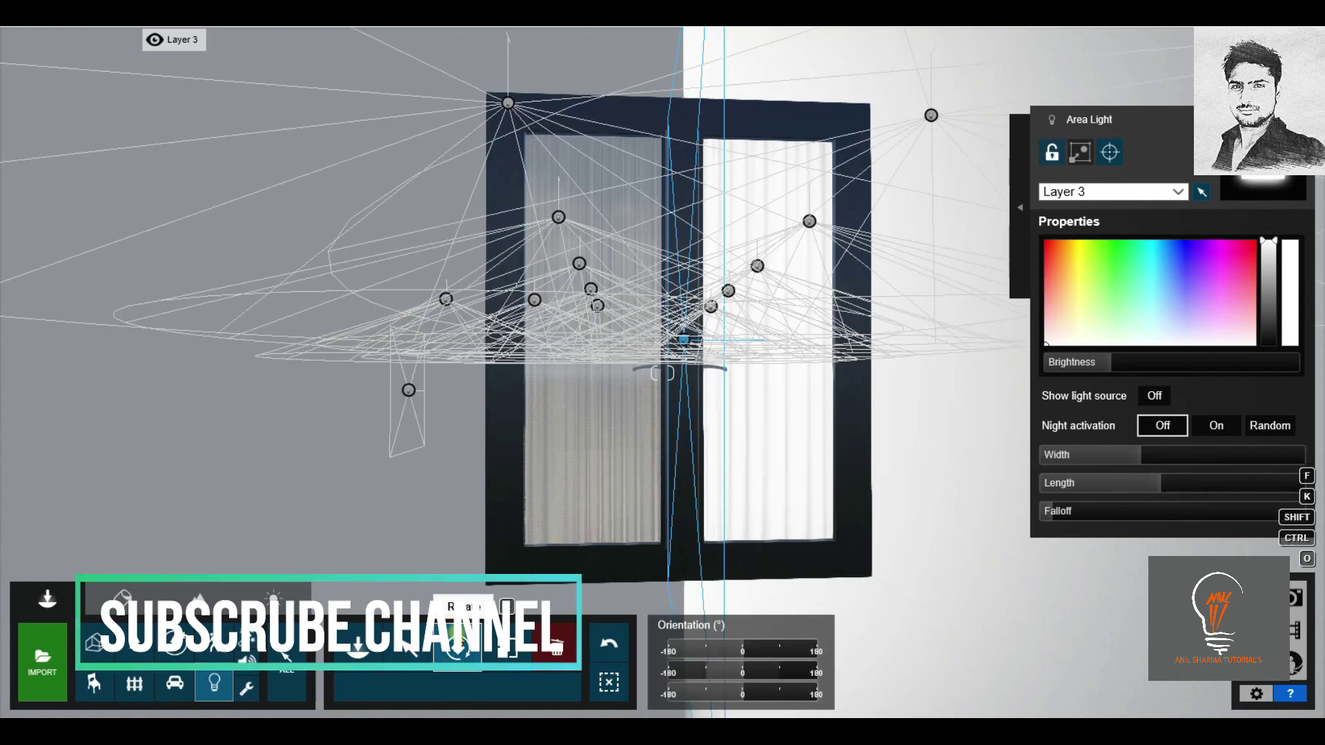
pyautogui.moveTo(740, 675); pyautogui.dragTo(745, 676)
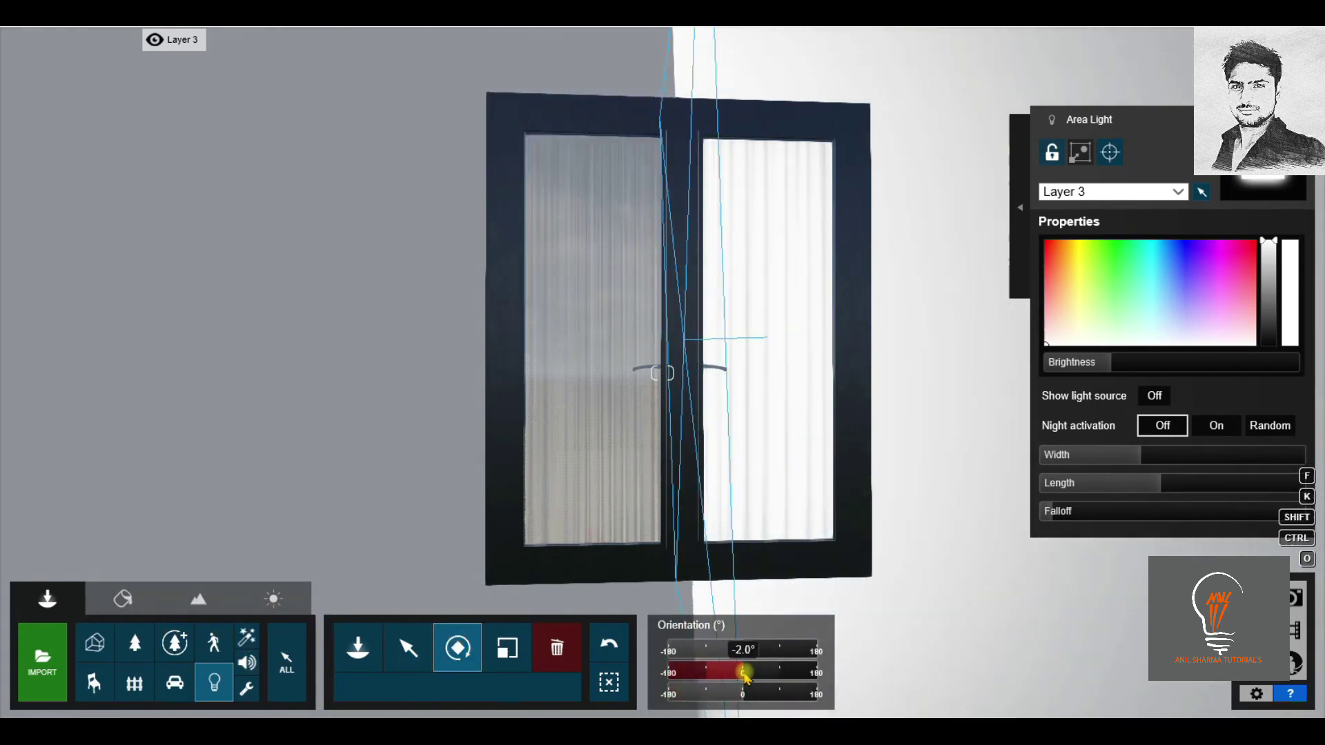
pyautogui.moveTo(745, 677); pyautogui.dragTo(784, 654)
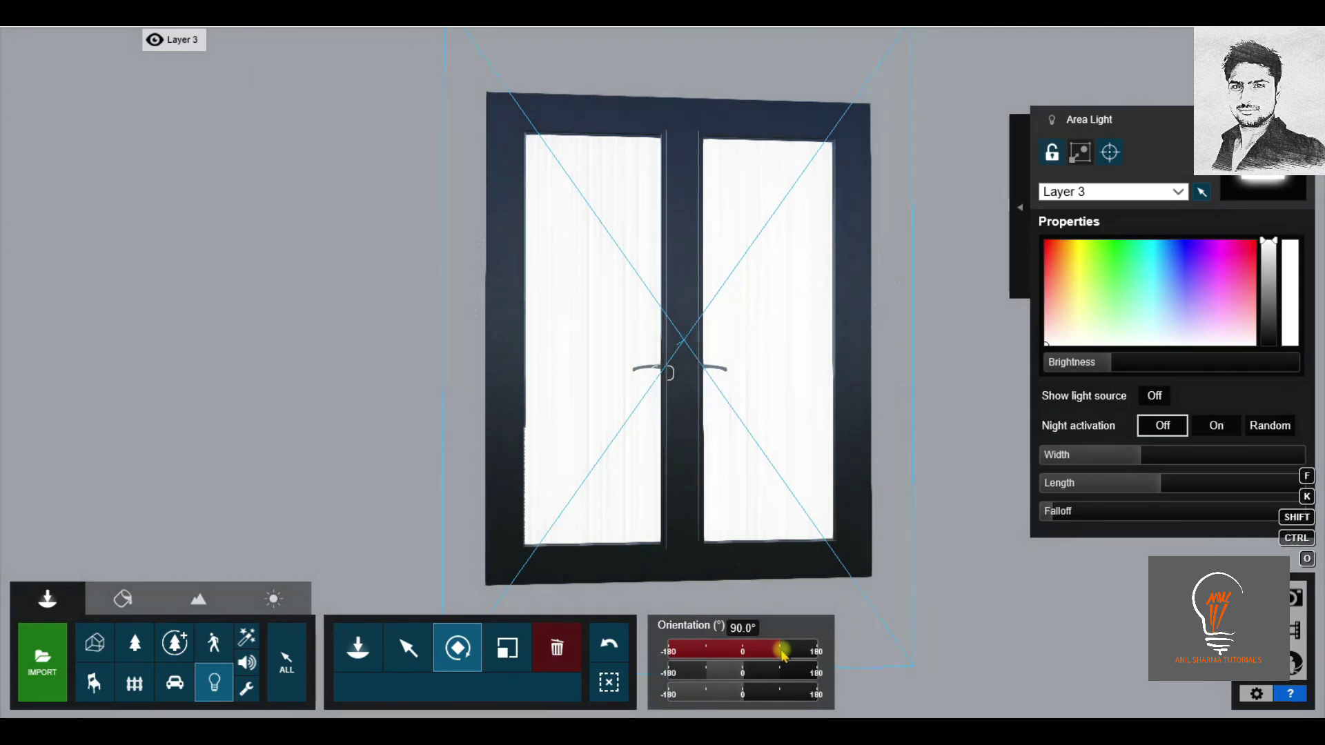
# Lower the area light to 1.87 m height and narrow it to 1.0 m width.
pyautogui.click(408, 647)
pyautogui.moveTo(642, 397)
pyautogui.mouseDown(button='right')
pyautogui.moveTo(663, 373)
pyautogui.moveTo(659, 324)
pyautogui.mouseUp(button='right')
pyautogui.click(659, 325)
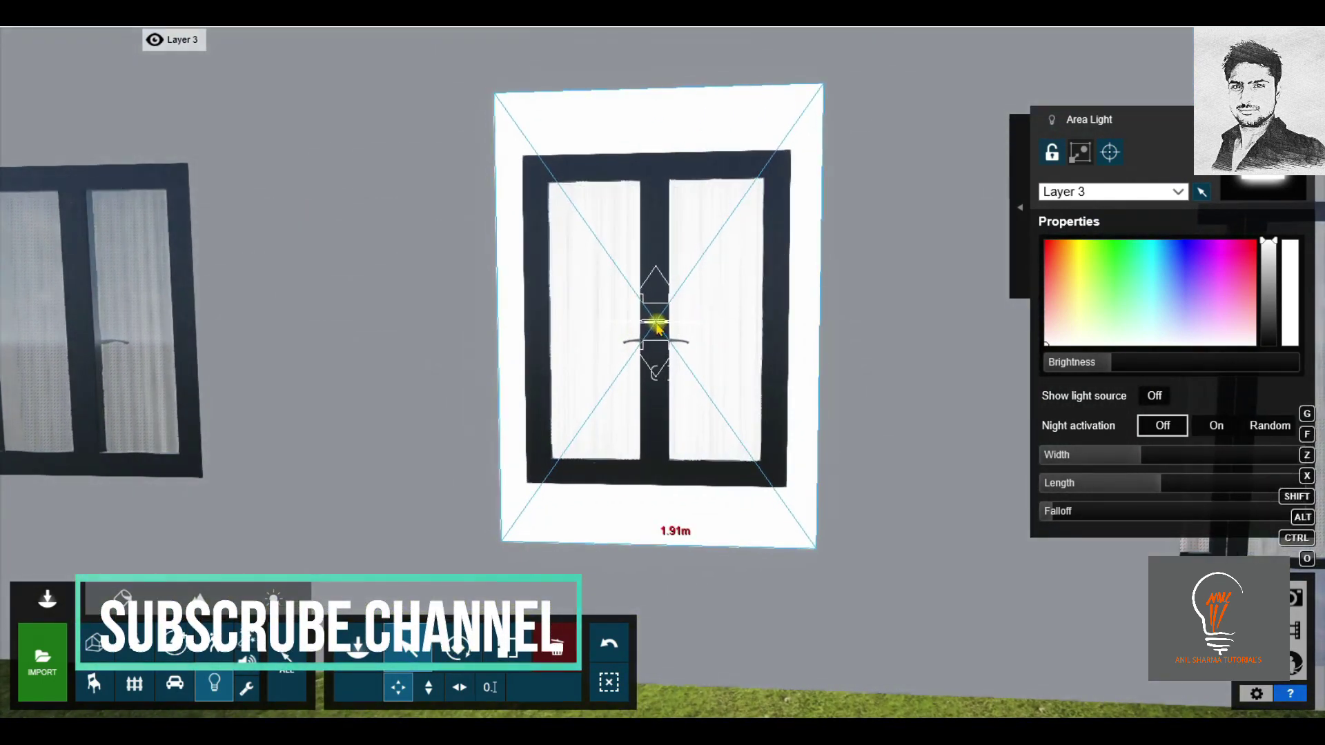
pyautogui.moveTo(658, 328); pyautogui.dragTo(659, 335)
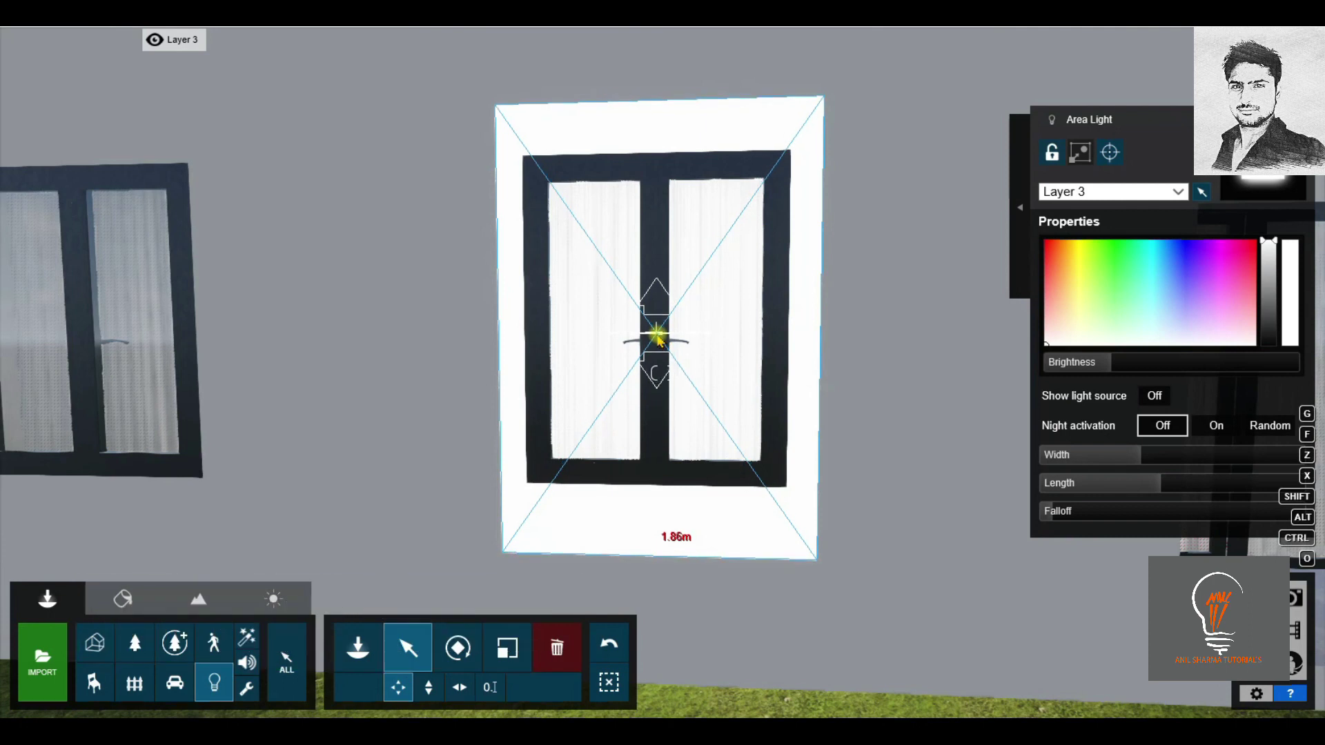
pyautogui.moveTo(659, 333); pyautogui.dragTo(659, 333)
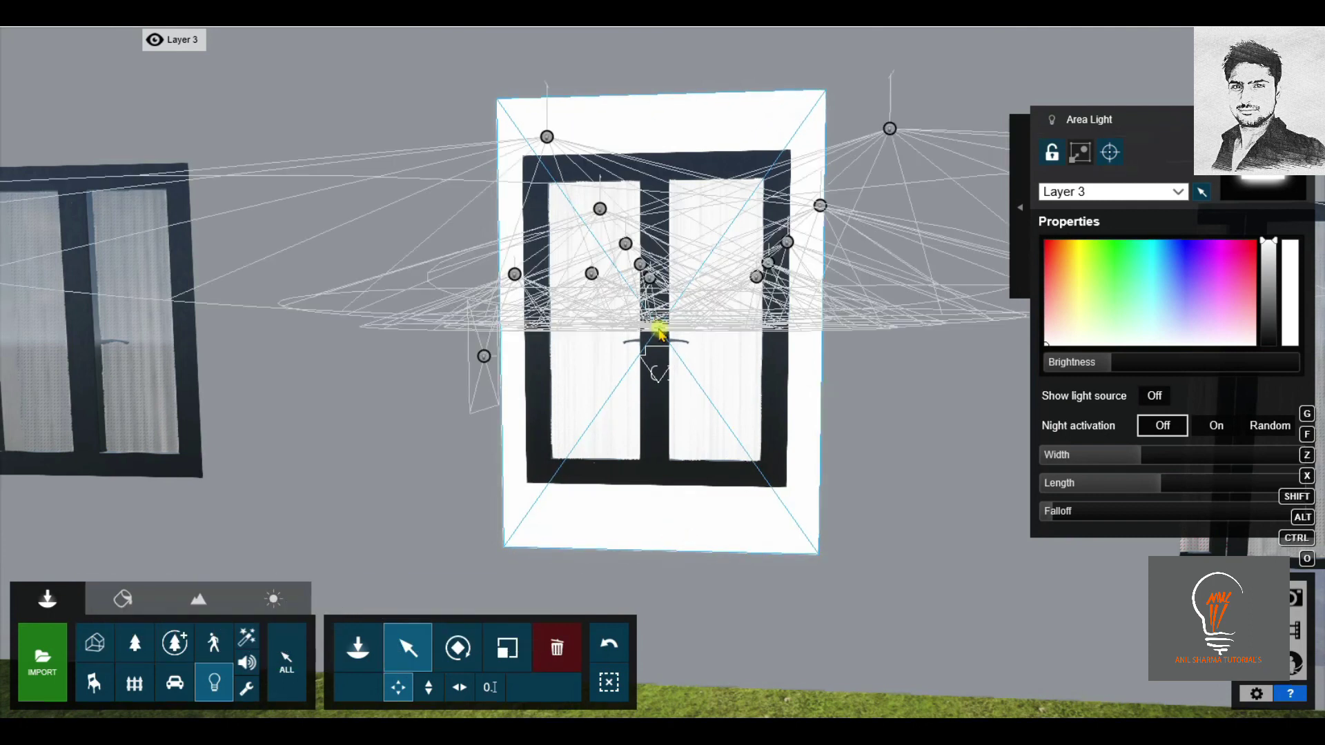
pyautogui.moveTo(1142, 449)
pyautogui.mouseDown()
pyautogui.moveTo(1171, 473)
pyautogui.moveTo(1142, 484)
pyautogui.moveTo(1126, 461)
pyautogui.mouseUp()
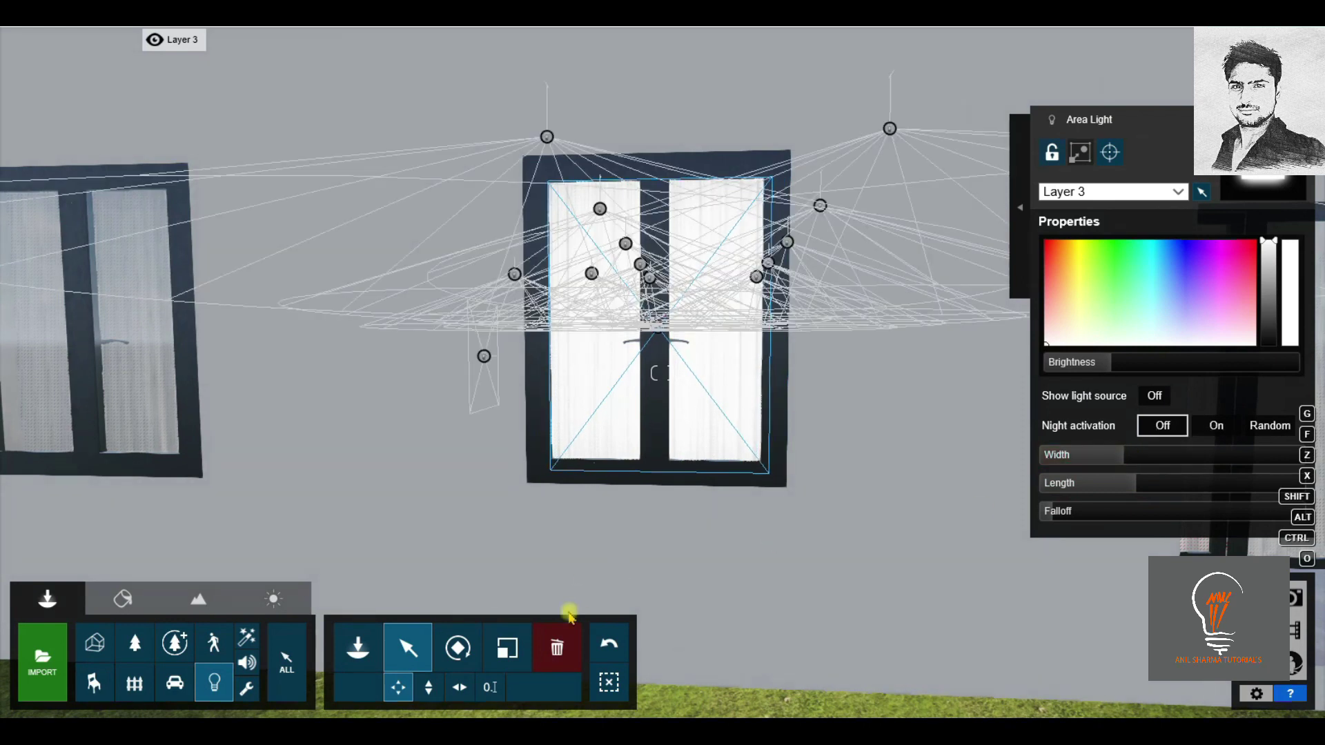
# Set the light's height to 1.89 m over the glass, framing the wall's two windows.
pyautogui.press('w')
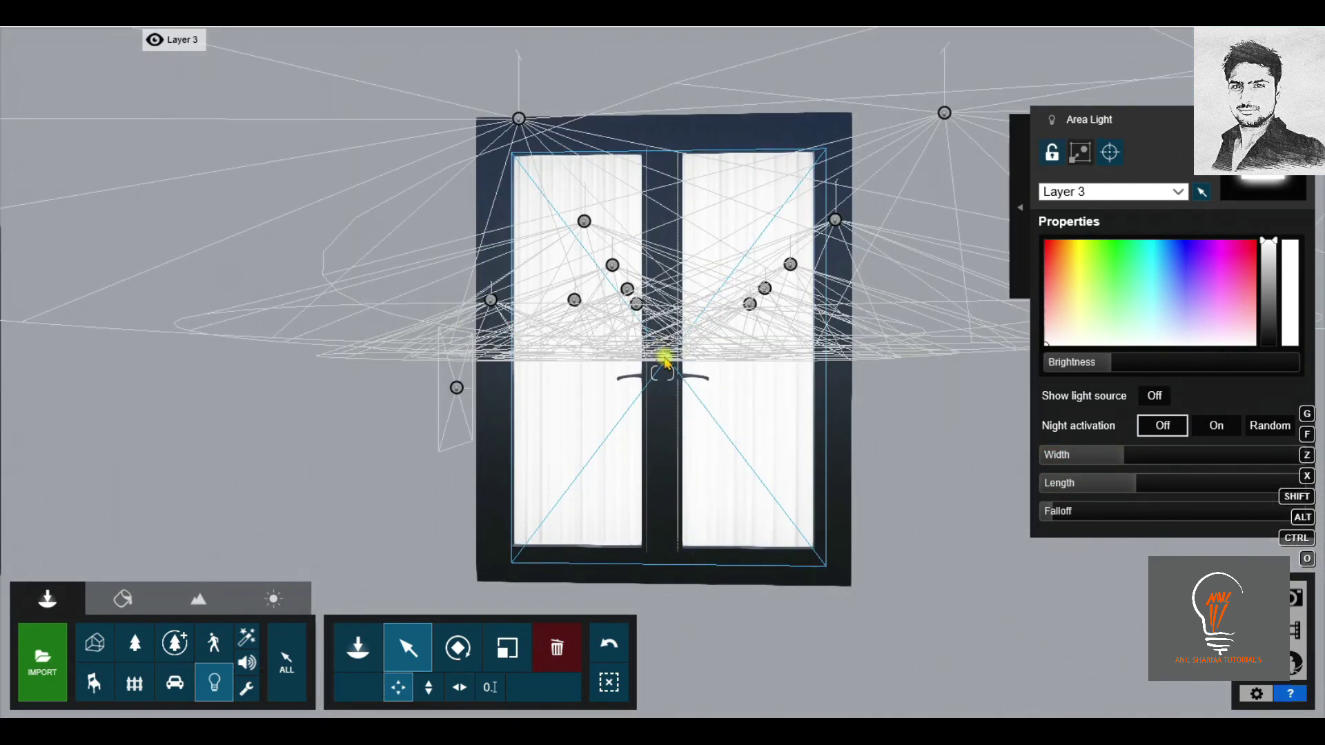
pyautogui.moveTo(664, 360); pyautogui.dragTo(663, 357)
pyautogui.moveTo(663, 357); pyautogui.dragTo(663, 373, button='right')
pyautogui.press('w')
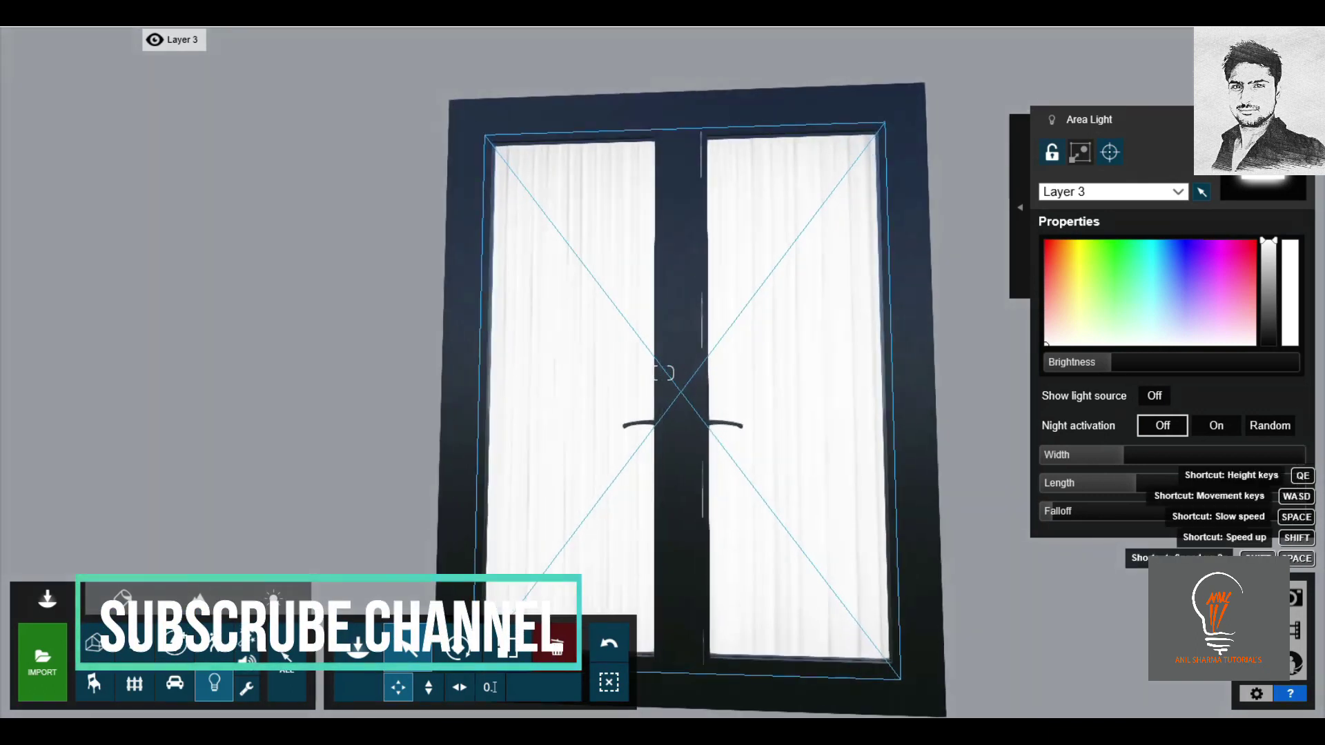
pyautogui.press('s')
pyautogui.moveTo(663, 373); pyautogui.dragTo(663, 373, button='right')
pyautogui.press('w')
pyautogui.press('s')
# Align the area light over the left glazed window, then swing the view back into the living room.
pyautogui.click(459, 688)
pyautogui.moveTo(773, 419)
pyautogui.mouseDown()
pyautogui.moveTo(411, 434)
pyautogui.moveTo(361, 423)
pyautogui.mouseUp()
pyautogui.press('w')
pyautogui.moveTo(361, 424); pyautogui.dragTo(370, 465, button='right')
pyautogui.click(399, 687)
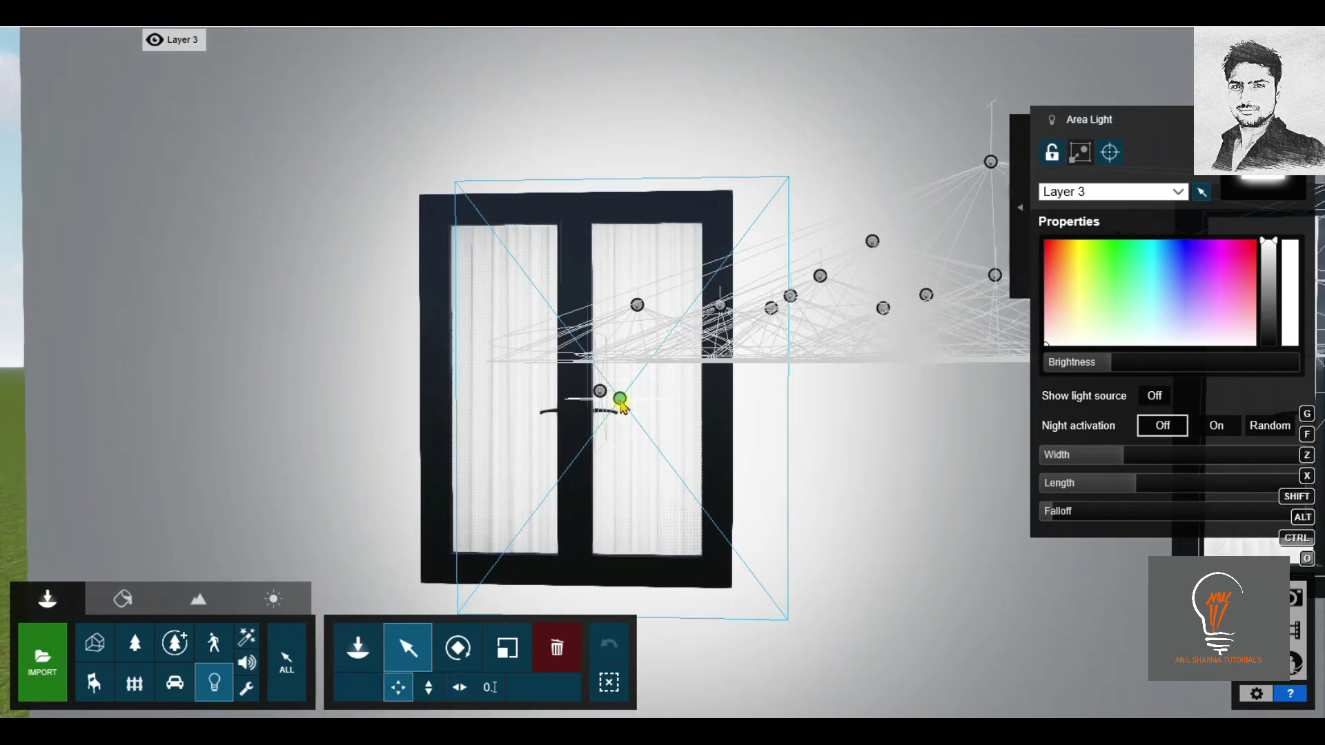
pyautogui.moveTo(622, 404); pyautogui.dragTo(576, 401)
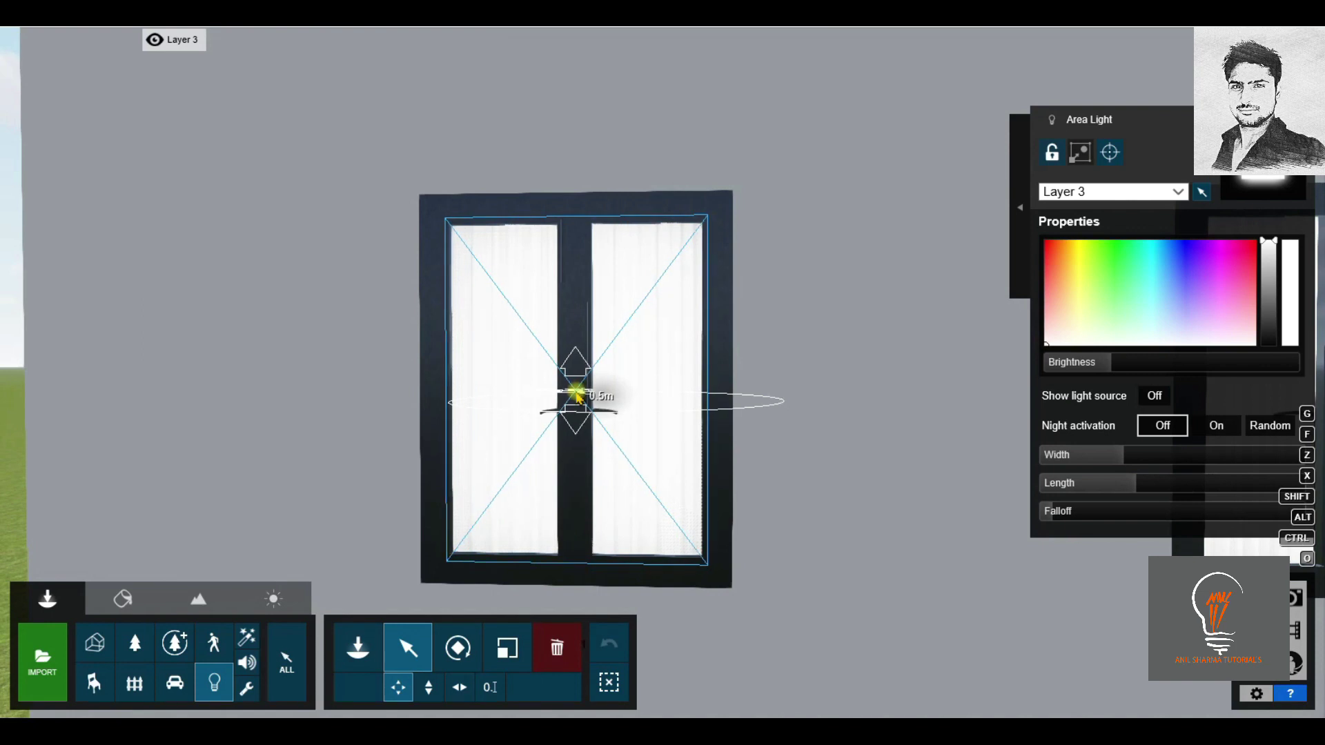
pyautogui.moveTo(577, 398); pyautogui.dragTo(577, 399)
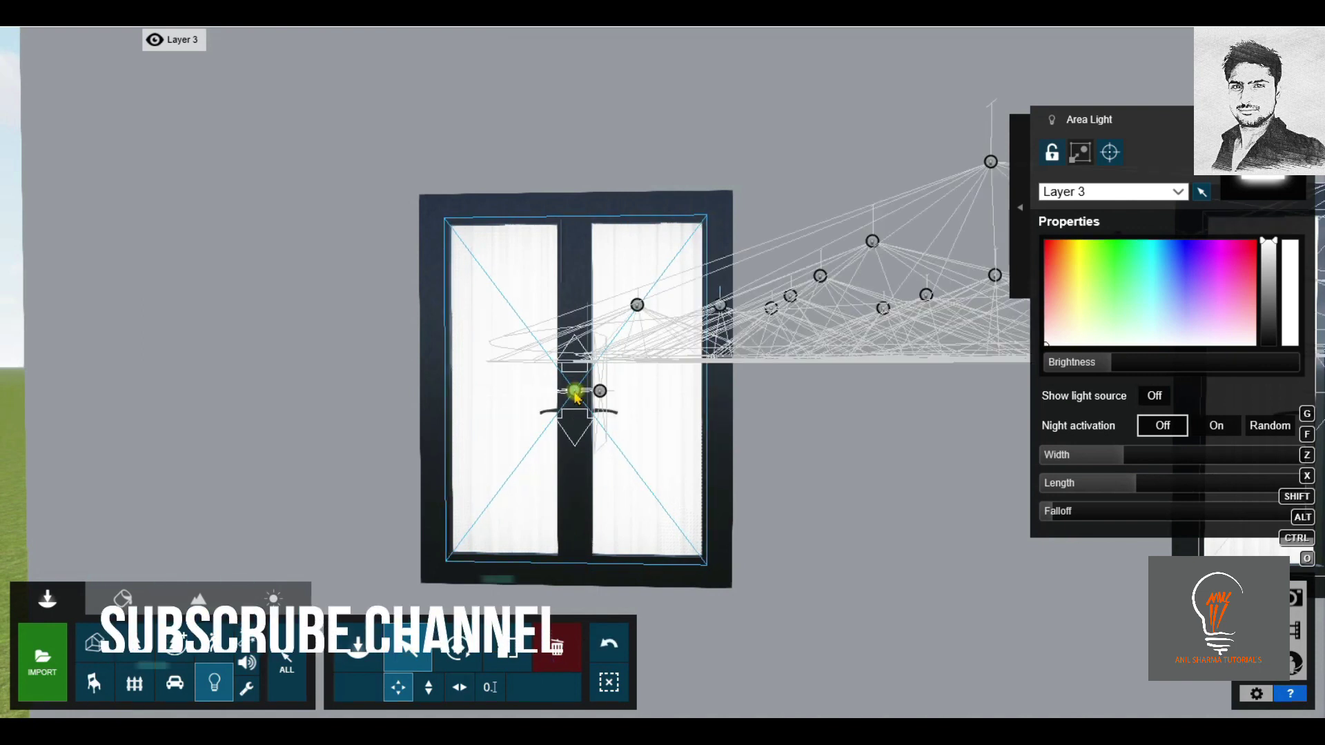
pyautogui.moveTo(663, 370)
pyautogui.mouseDown(button='right')
pyautogui.moveTo(828, 373)
pyautogui.moveTo(663, 373)
pyautogui.moveTo(675, 366)
pyautogui.mouseUp(button='right')
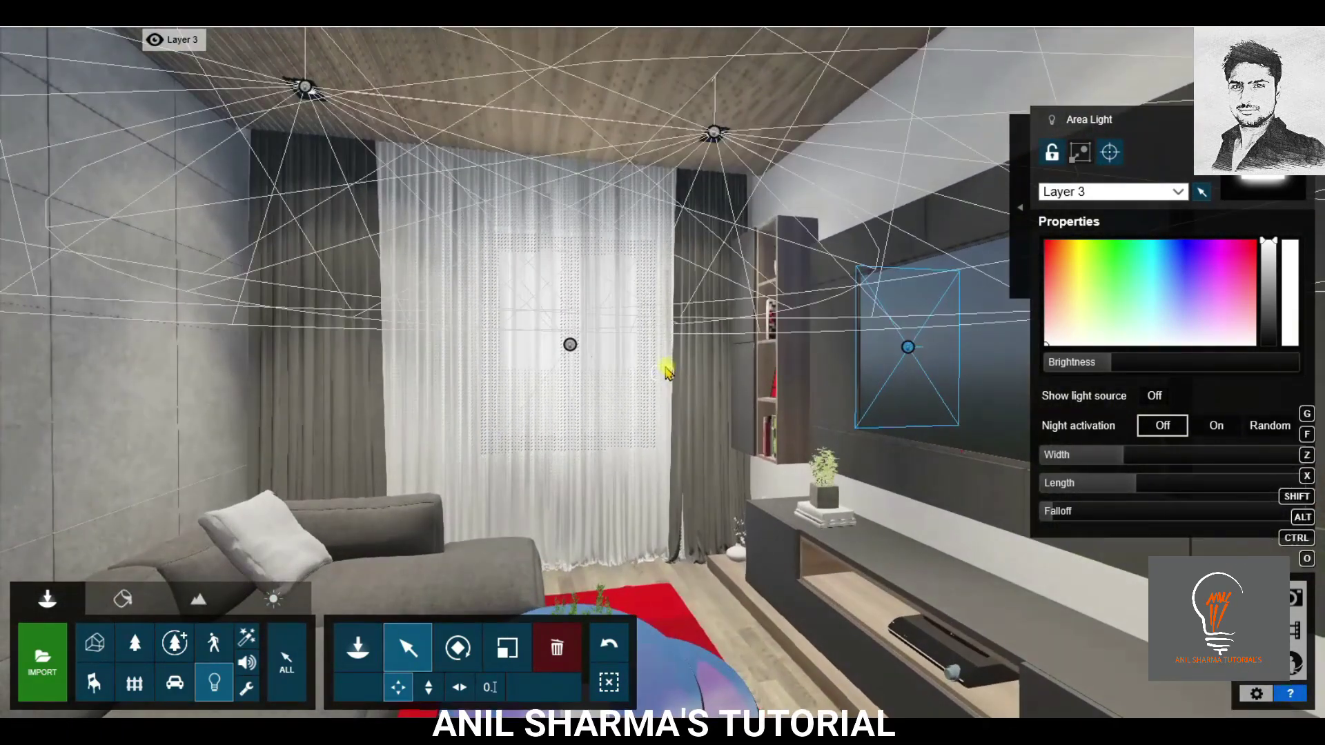
# Place a second area light over the curtained window with brightness about 252 and falloff 1.3.
pyautogui.click(570, 344)
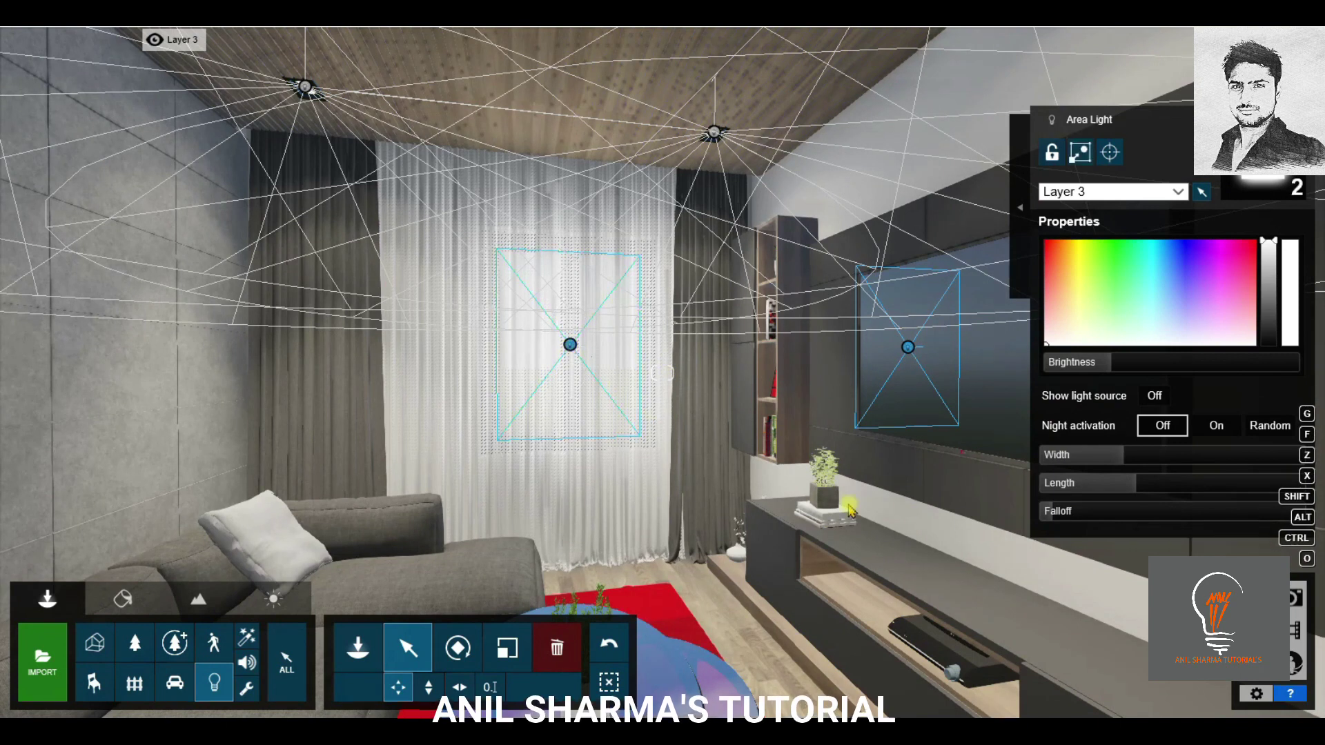
pyautogui.moveTo(1115, 365); pyautogui.dragTo(1121, 367)
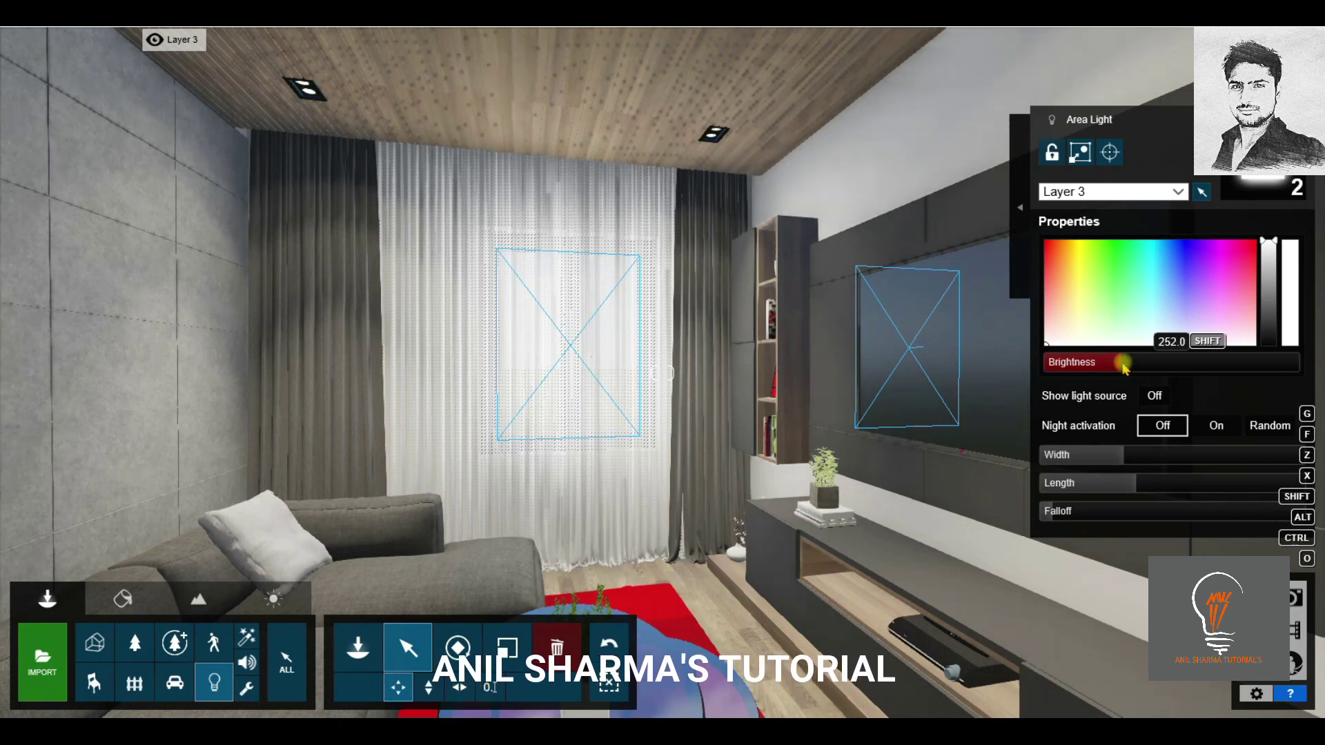
pyautogui.click(1041, 512)
pyautogui.moveTo(1039, 514); pyautogui.dragTo(1072, 515)
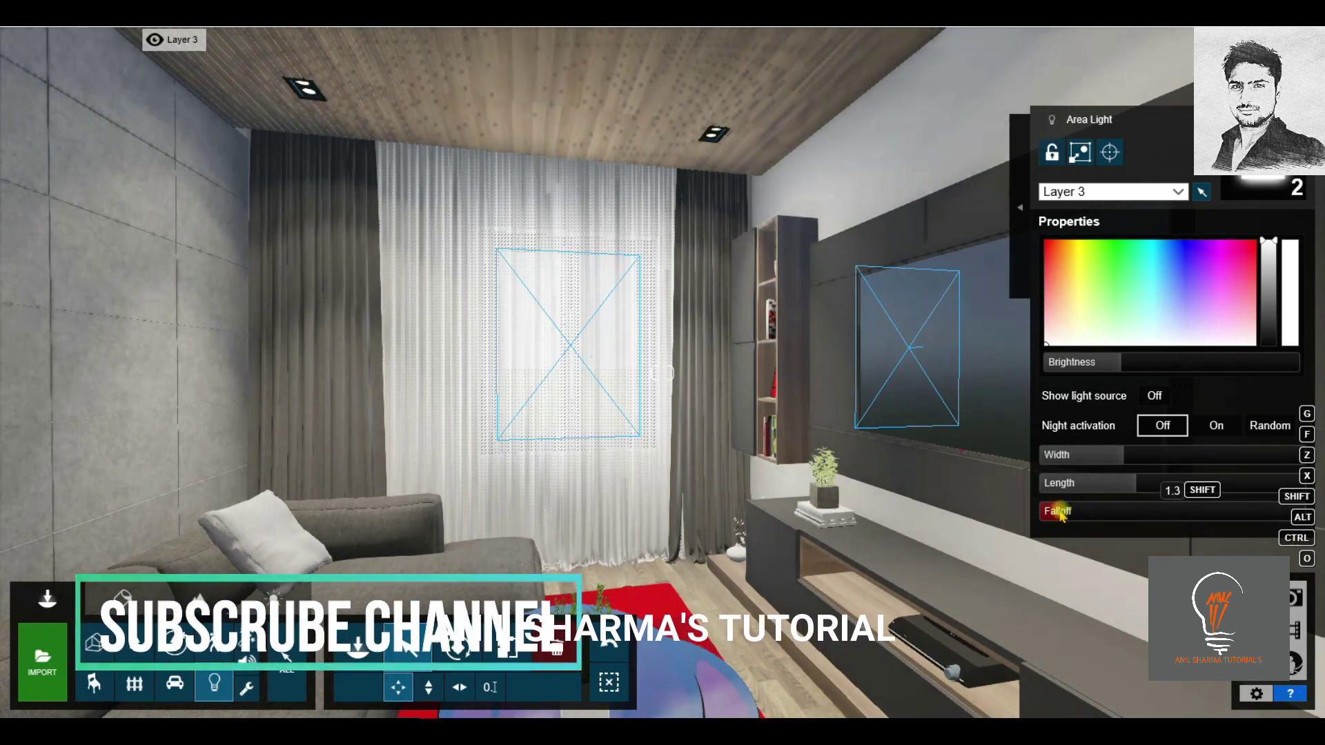
pyautogui.moveTo(1070, 515); pyautogui.dragTo(1061, 517)
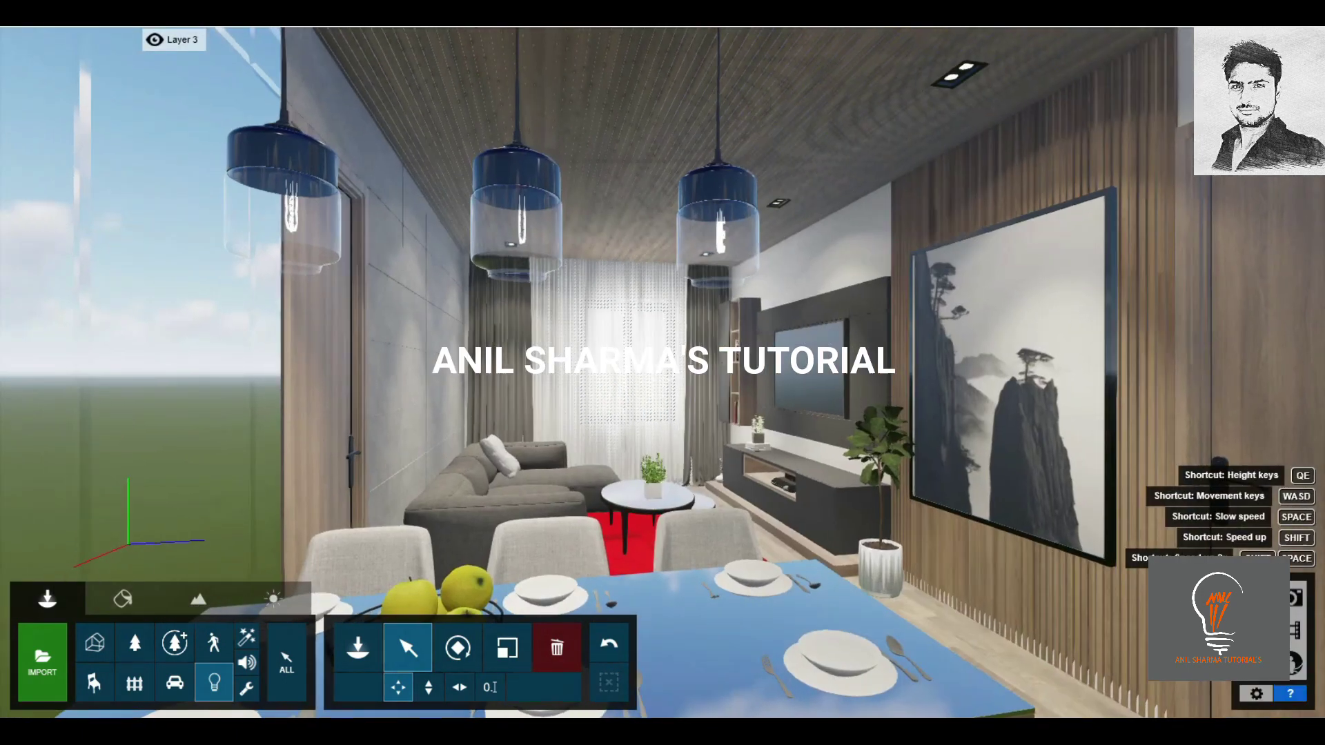
# Back the view out and browse the spotlight and area light categories of the light library.
pyautogui.press('s')
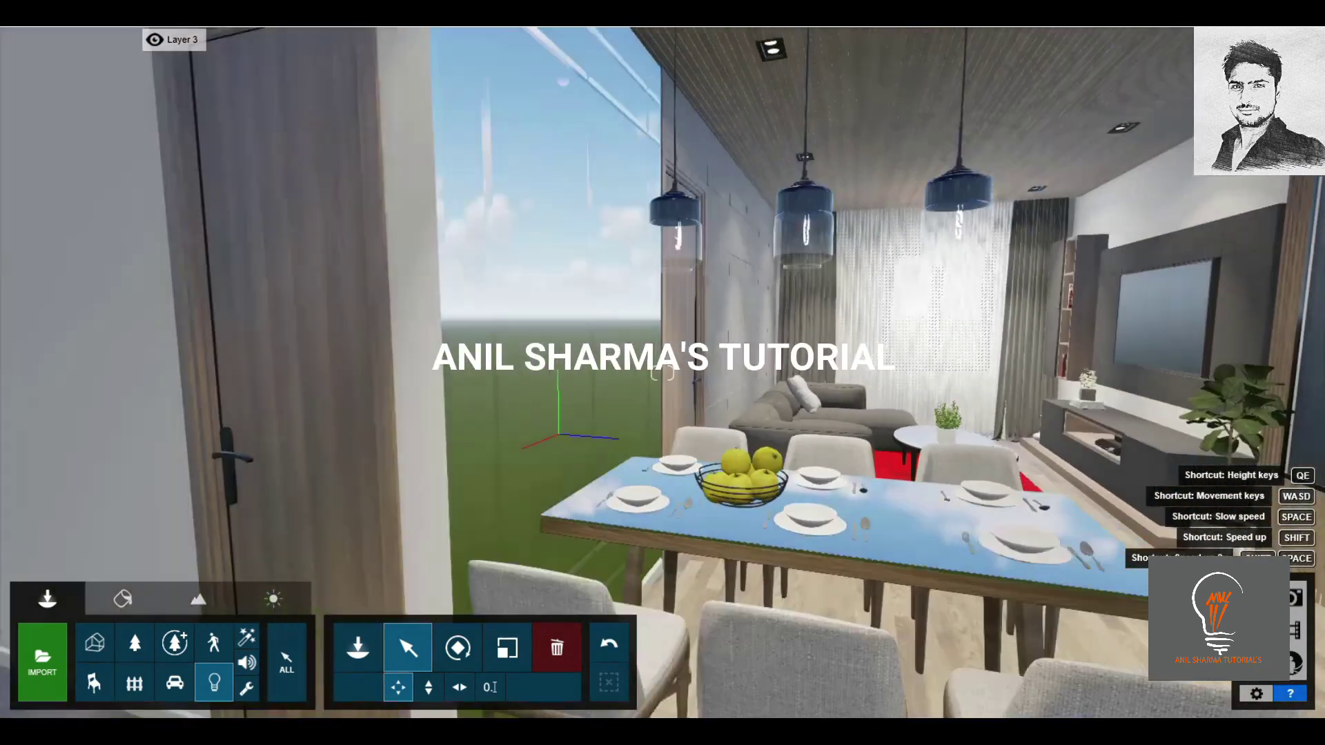
pyautogui.press('d')
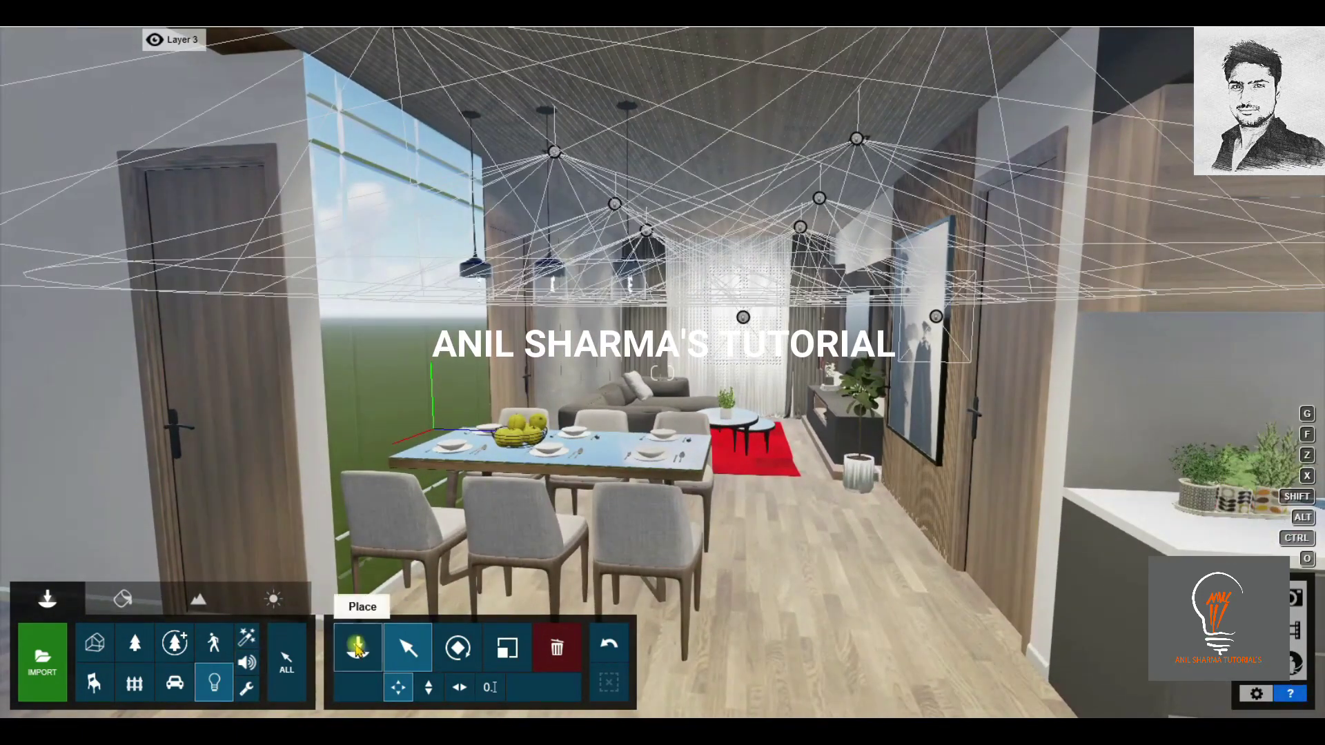
pyautogui.click(358, 649)
pyautogui.click(71, 157)
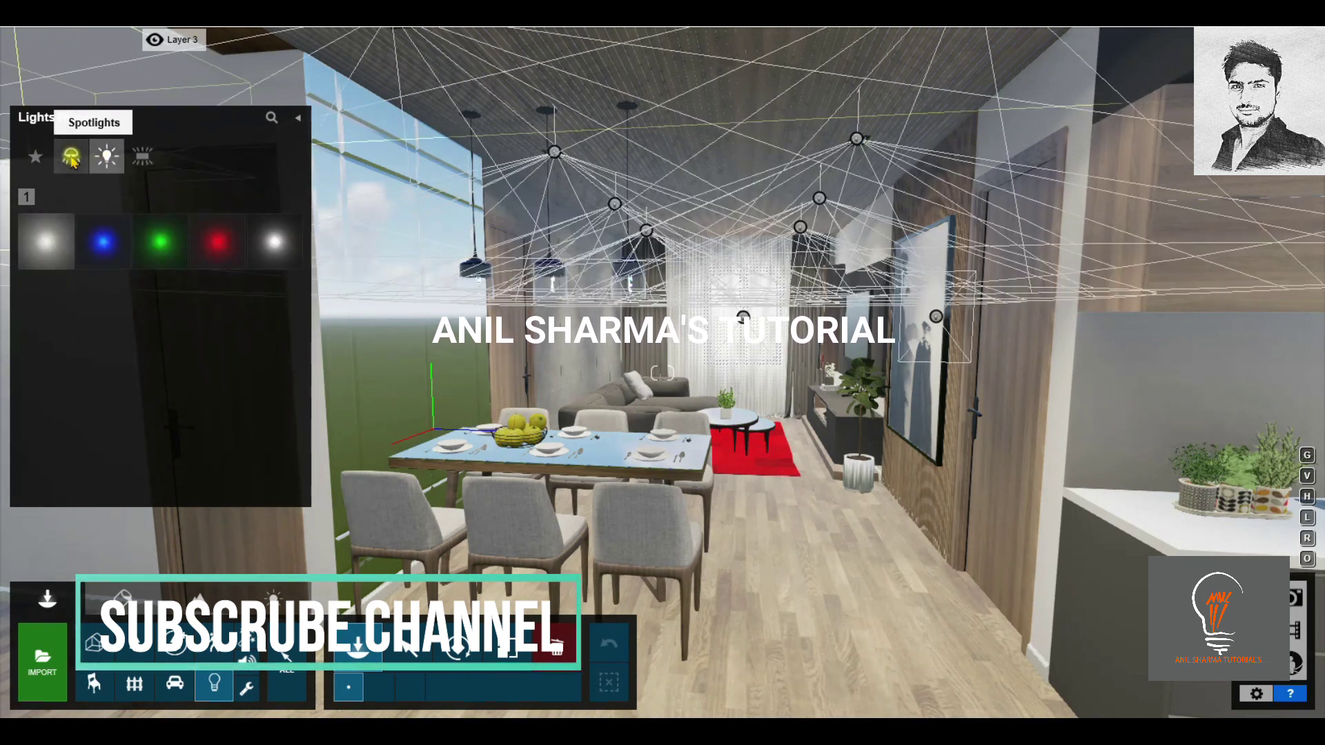
pyautogui.click(106, 158)
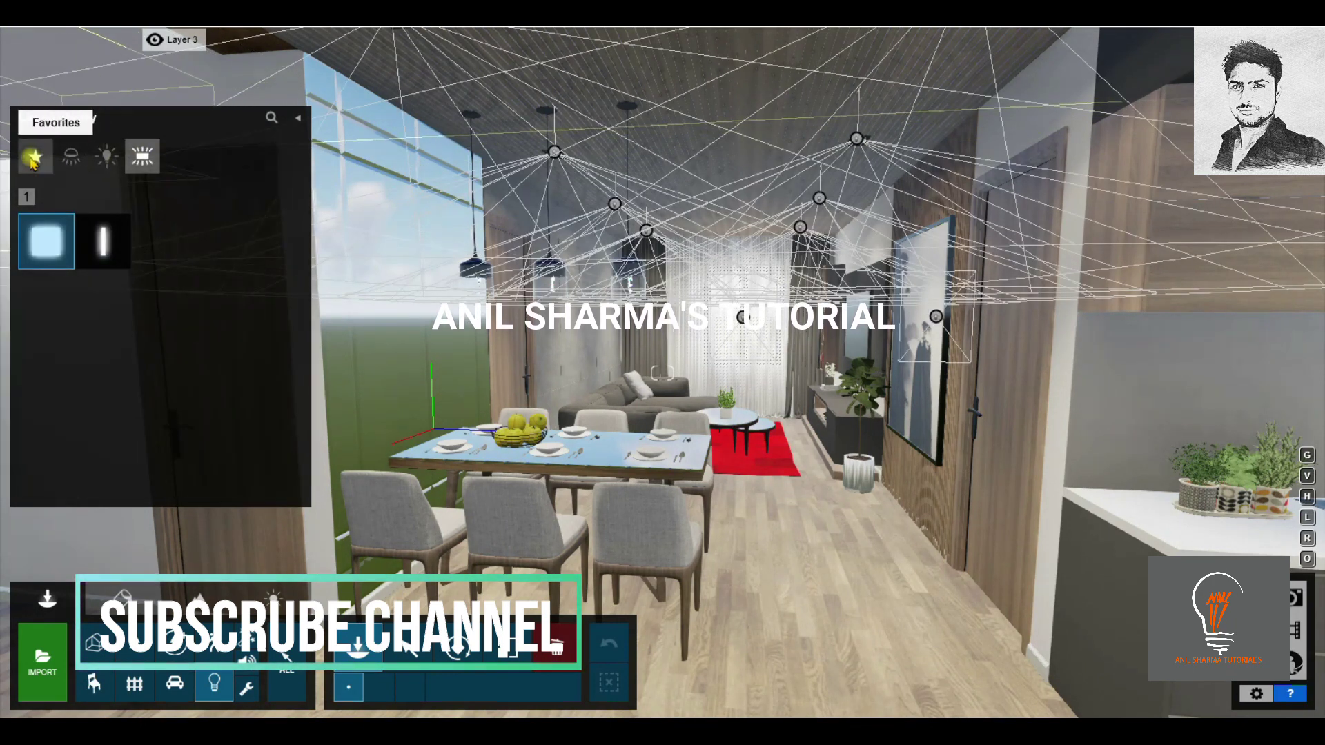
# Place a Reflection Control sphere on the living-room floor and frame the view down the room.
pyautogui.click(247, 690)
pyautogui.click(275, 242)
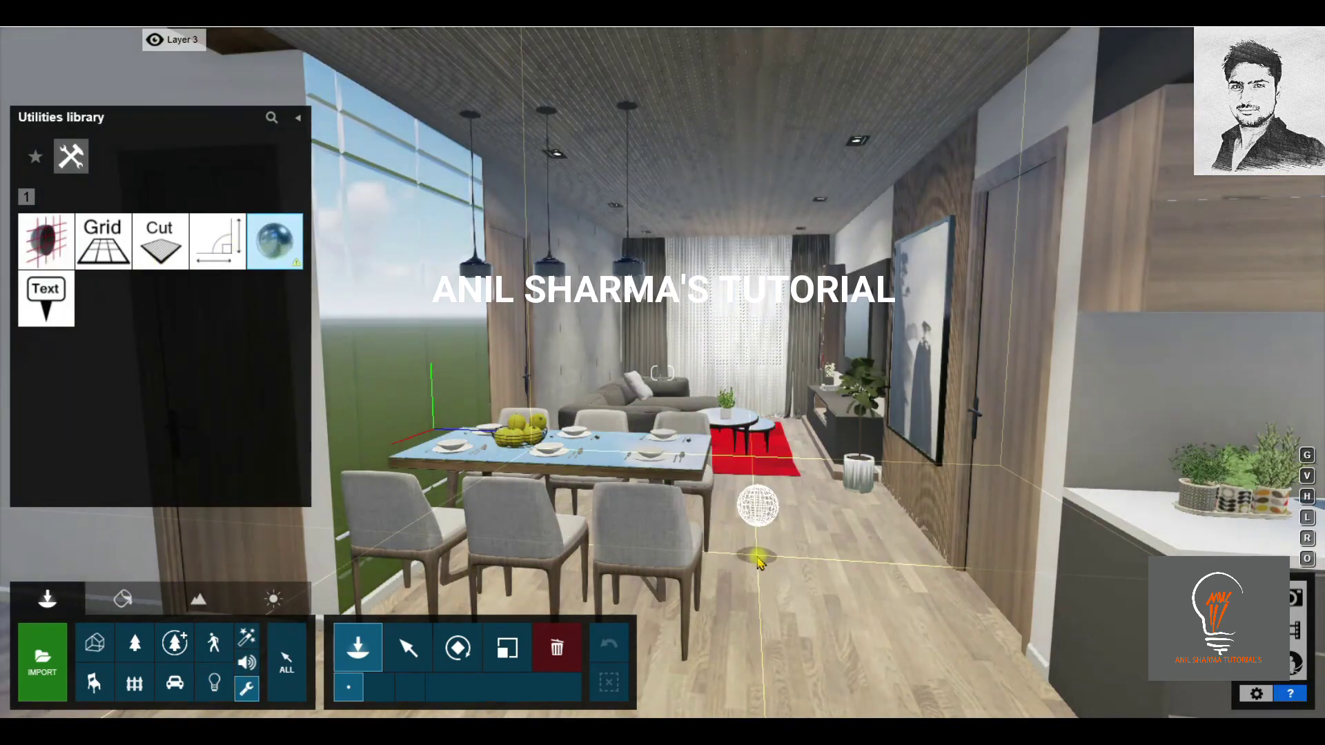
pyautogui.click(758, 561)
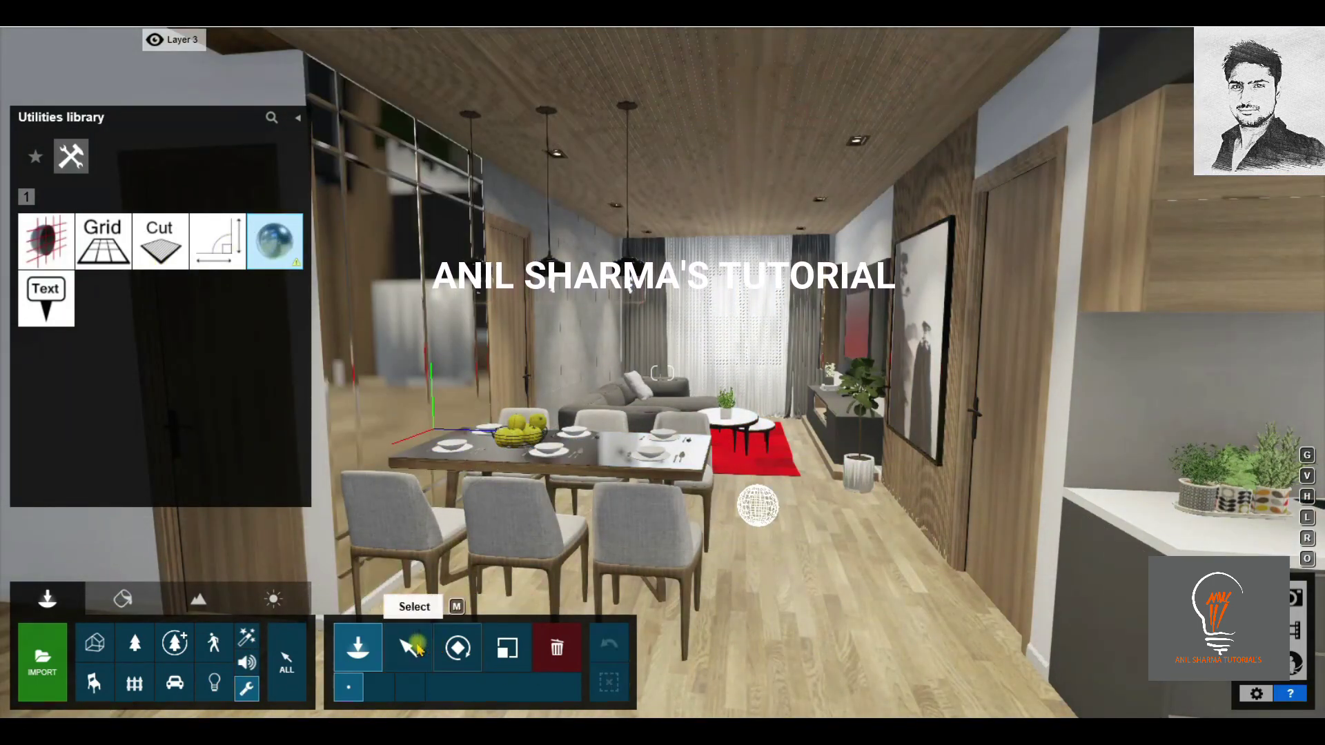
pyautogui.click(409, 649)
pyautogui.moveTo(663, 373); pyautogui.dragTo(484, 373, button='right')
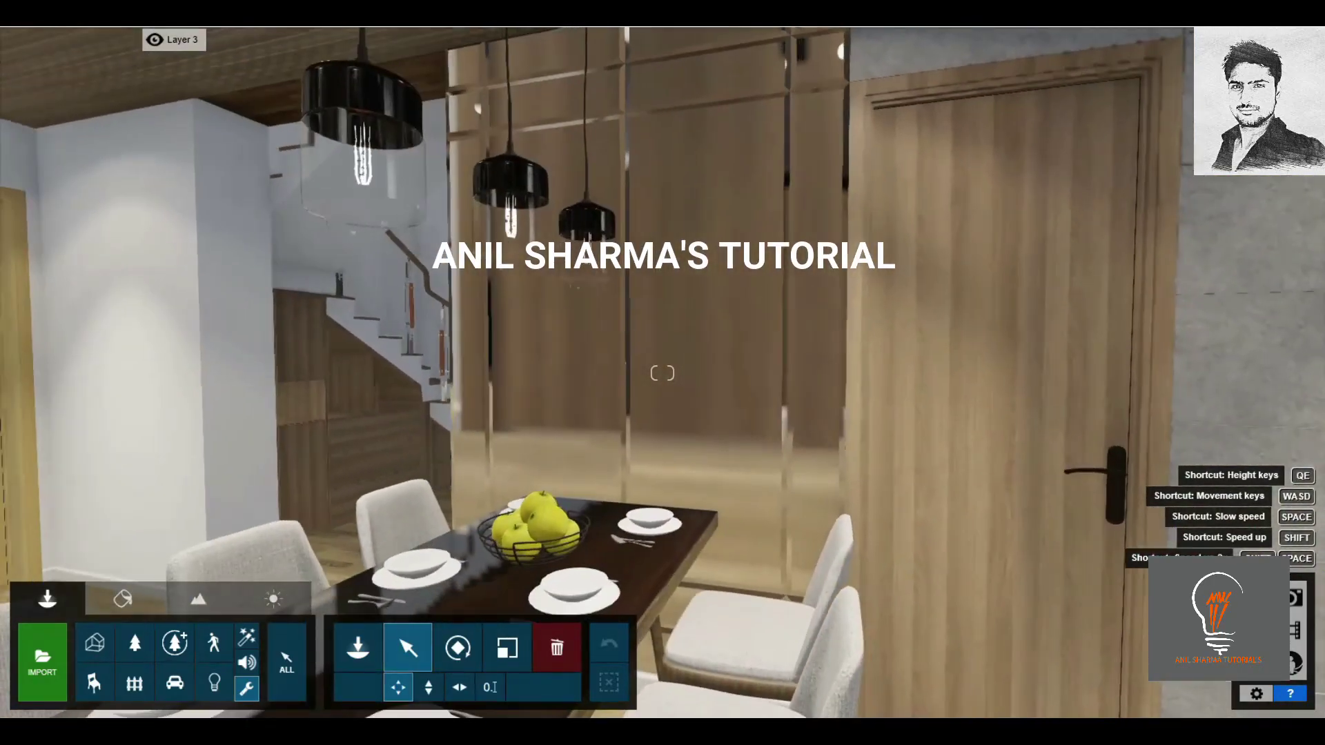
pyautogui.moveTo(662, 373); pyautogui.dragTo(870, 373, button='right')
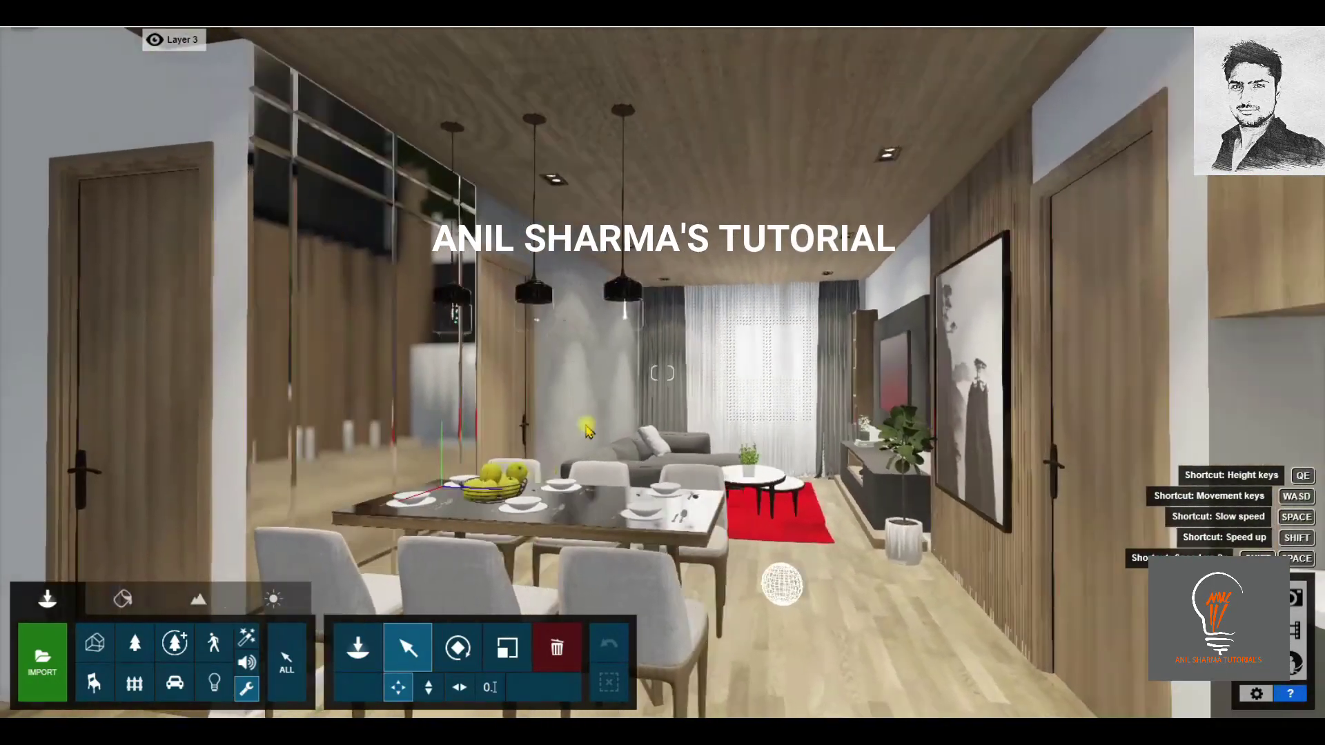
pyautogui.moveTo(663, 373); pyautogui.dragTo(662, 461, button='right')
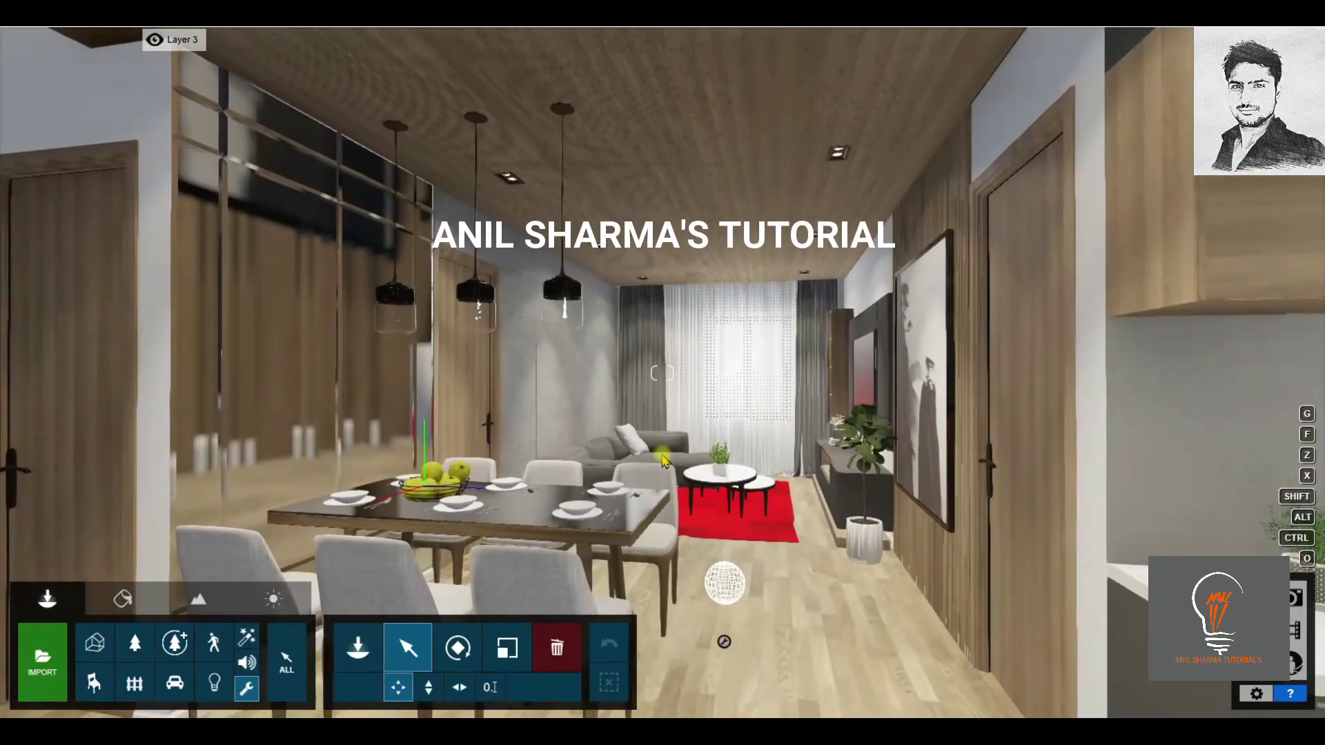
# Frame a 24mm eye-level photo camera toward the dining table and save it to Photo slot 1.
pyautogui.click(1296, 597)
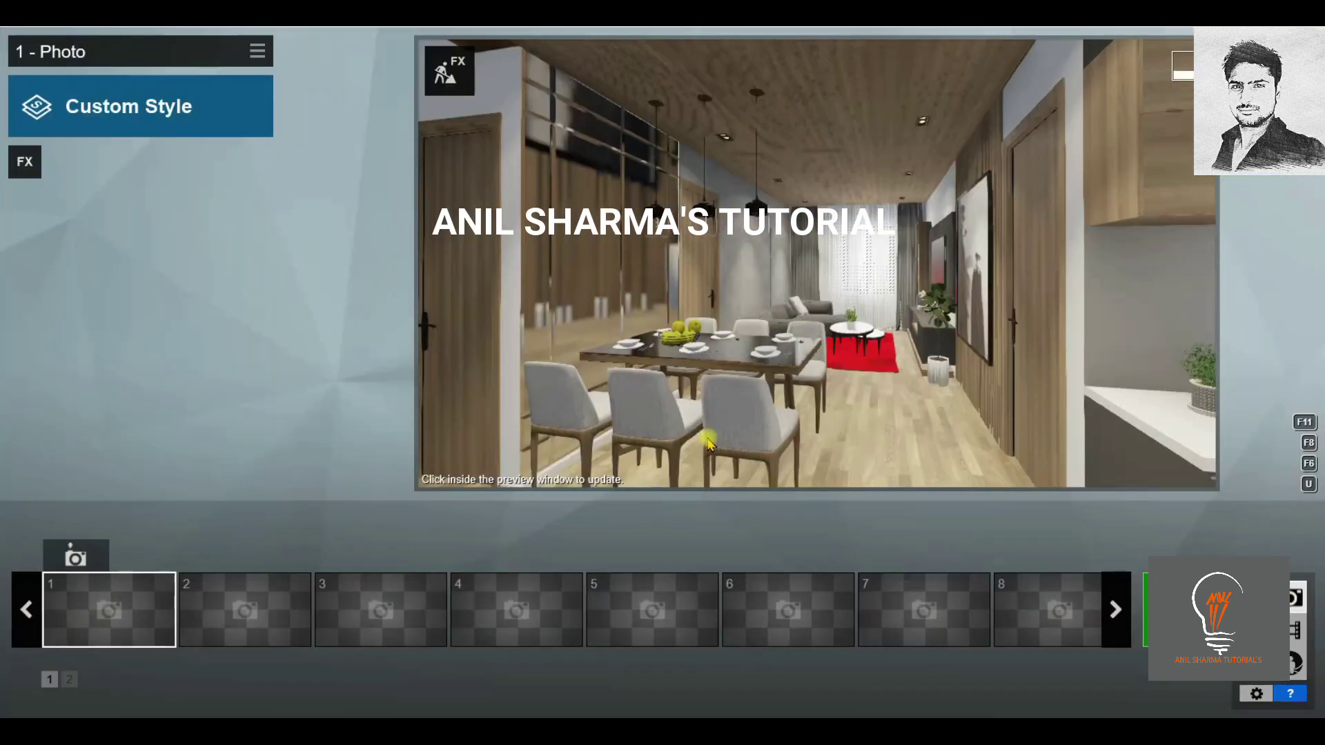
pyautogui.moveTo(873, 453); pyautogui.dragTo(870, 454)
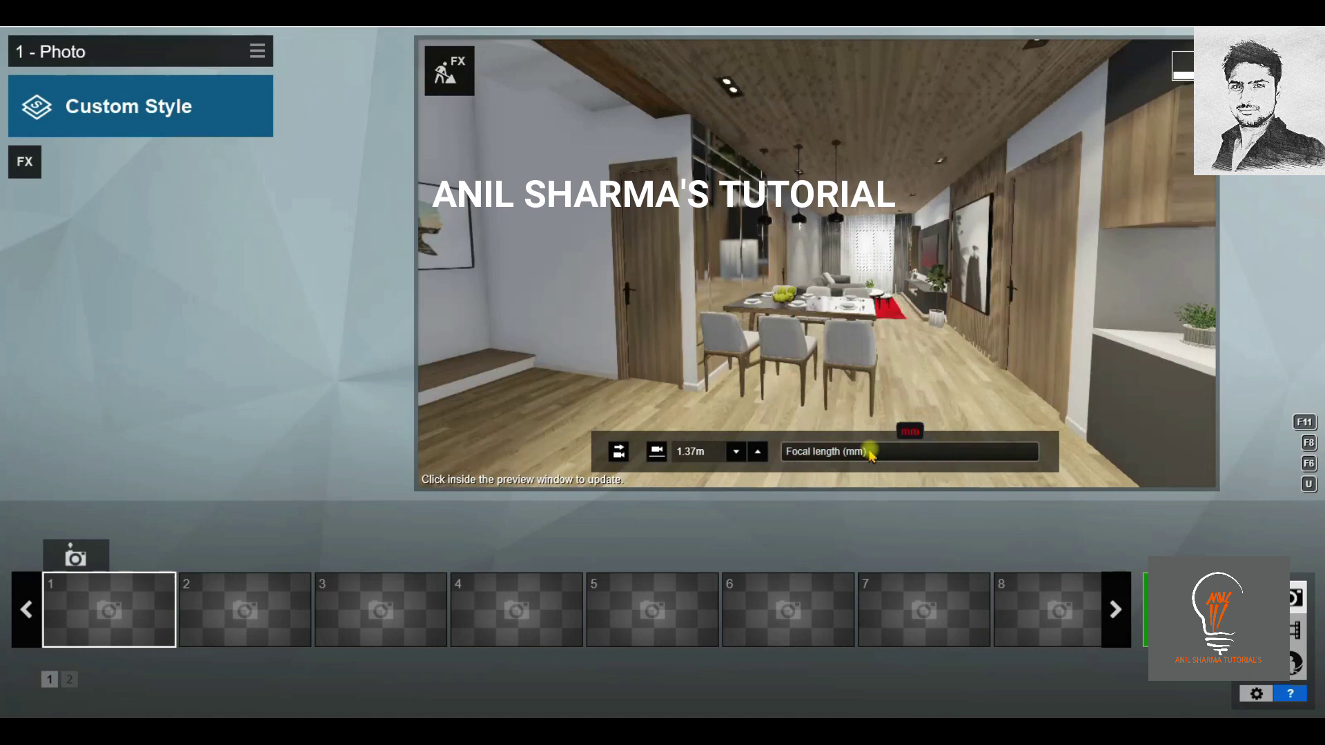
pyautogui.click(870, 453)
pyautogui.moveTo(855, 294)
pyautogui.mouseDown(button='right')
pyautogui.moveTo(816, 262)
pyautogui.moveTo(911, 272)
pyautogui.mouseUp(button='right')
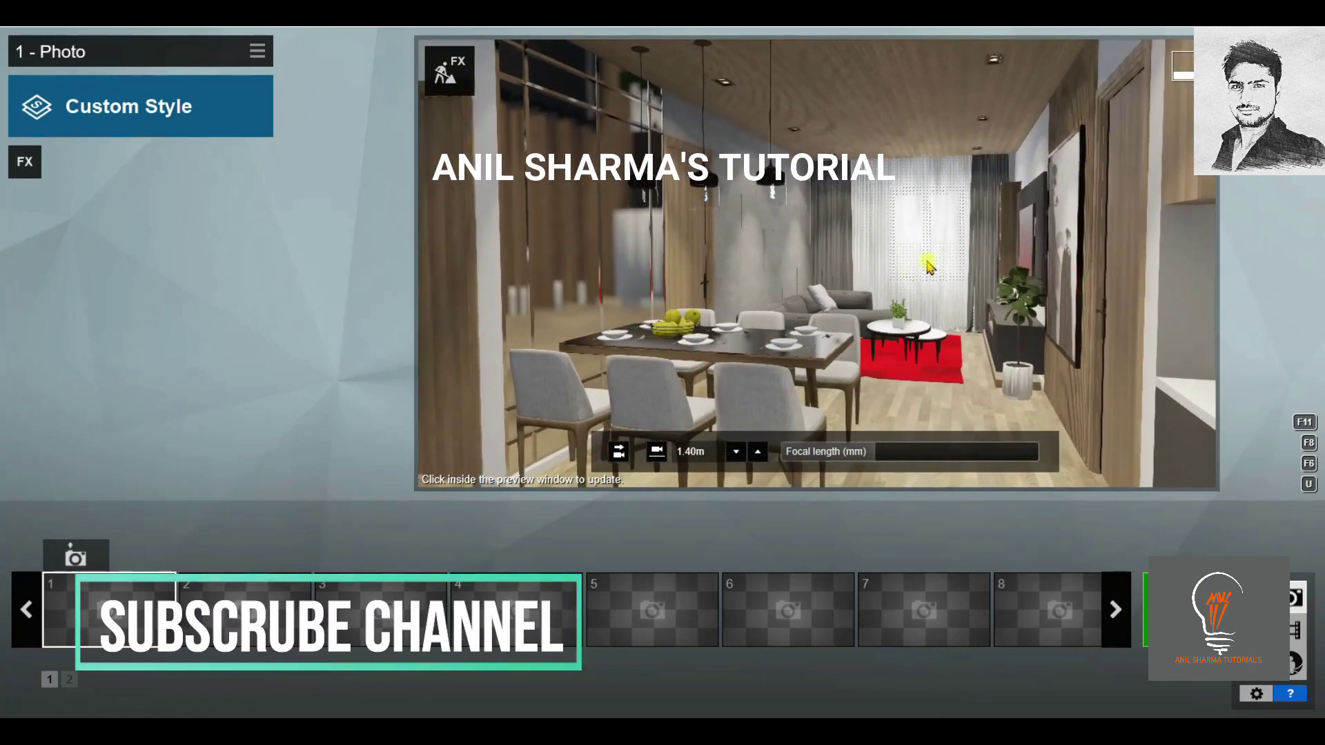
pyautogui.click(659, 453)
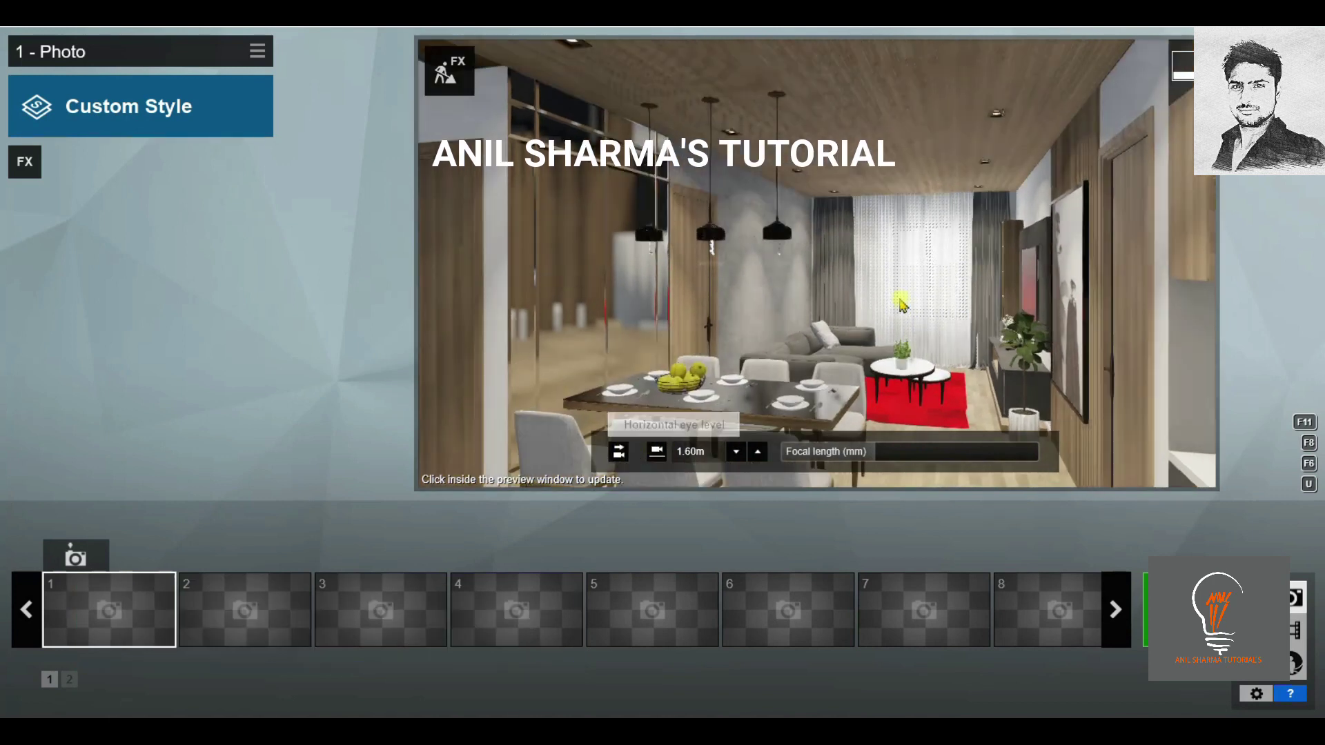
pyautogui.press('q')
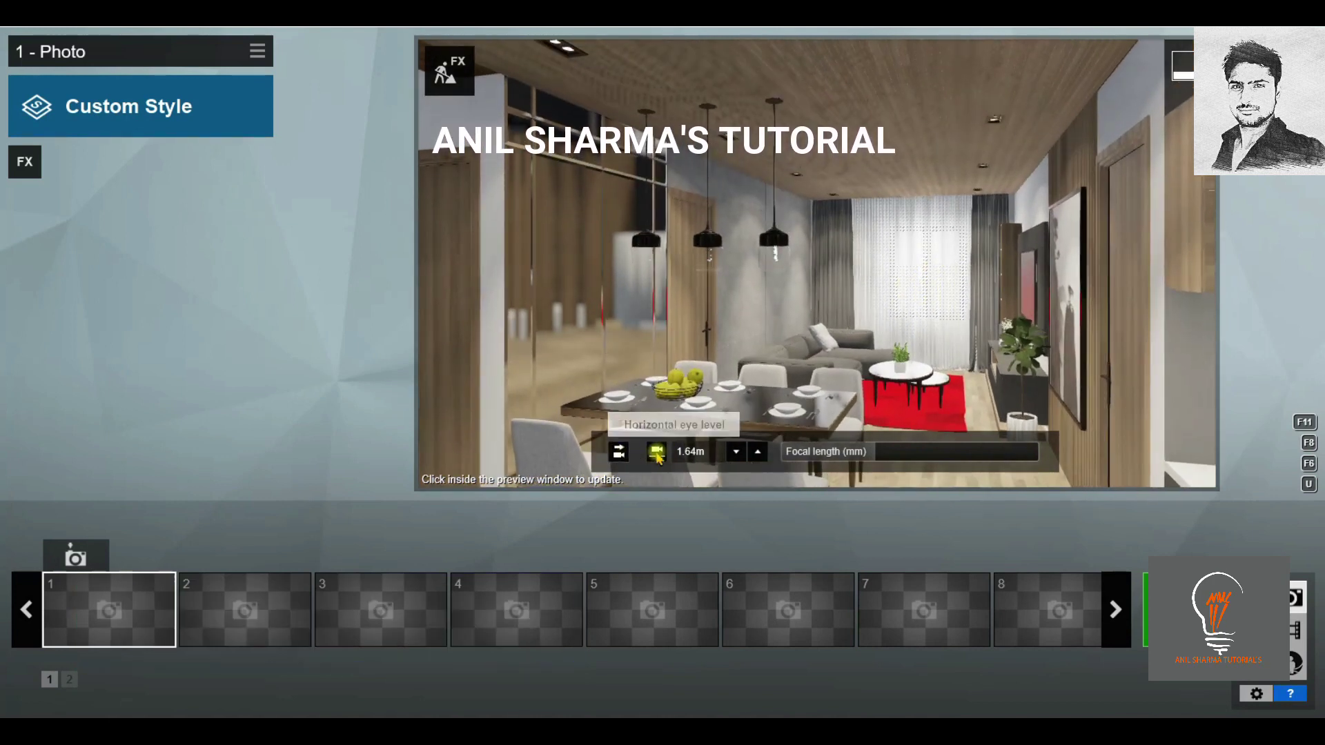
pyautogui.click(657, 453)
pyautogui.moveTo(816, 262); pyautogui.dragTo(816, 262, button='right')
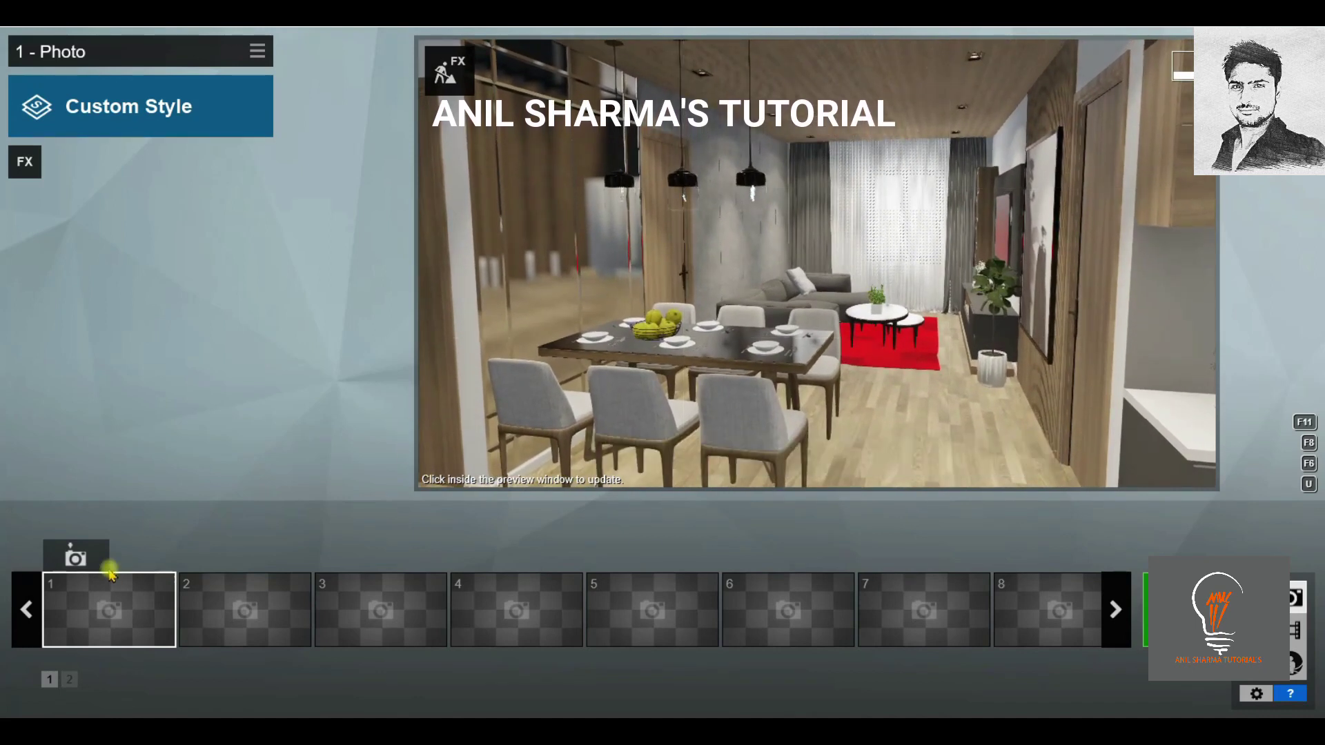
pyautogui.click(97, 563)
# Add the 2-Point Perspective and Exposure photo effects from the Camera category.
pyautogui.click(31, 164)
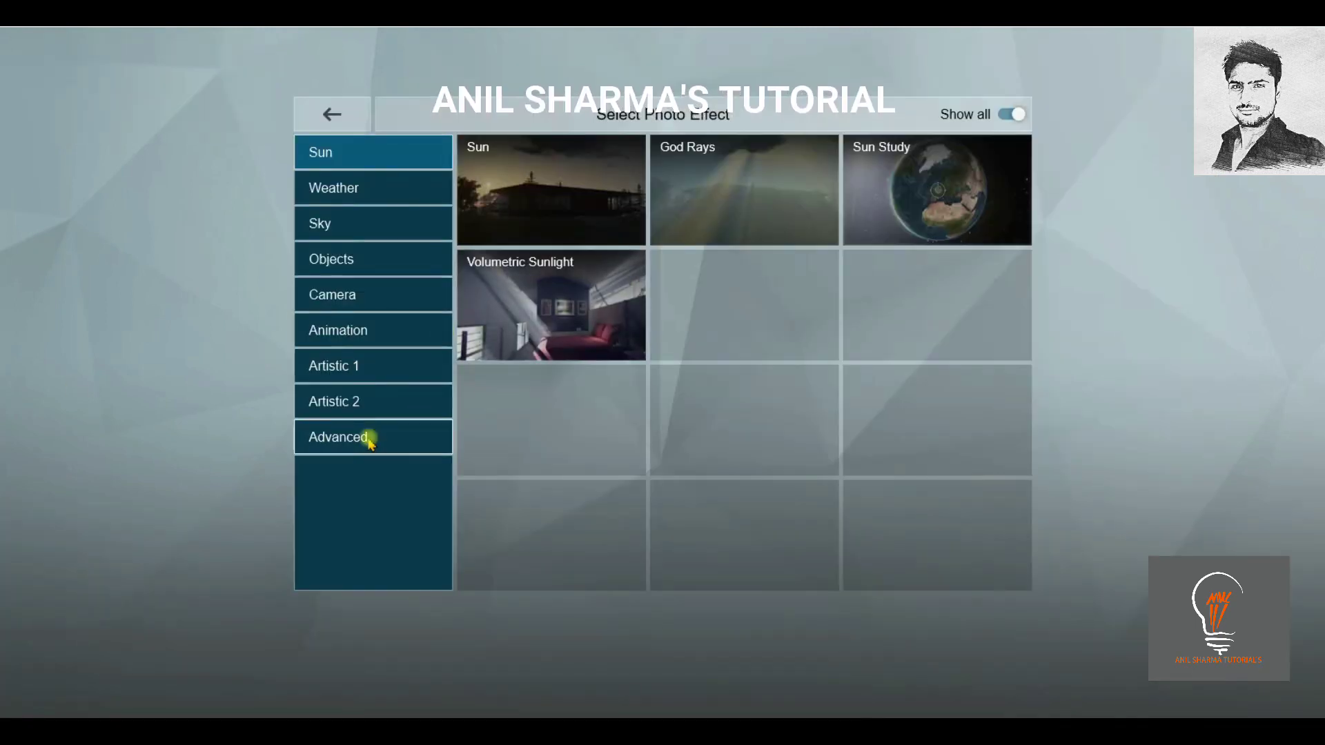
pyautogui.click(361, 436)
pyautogui.click(373, 295)
pyautogui.click(558, 278)
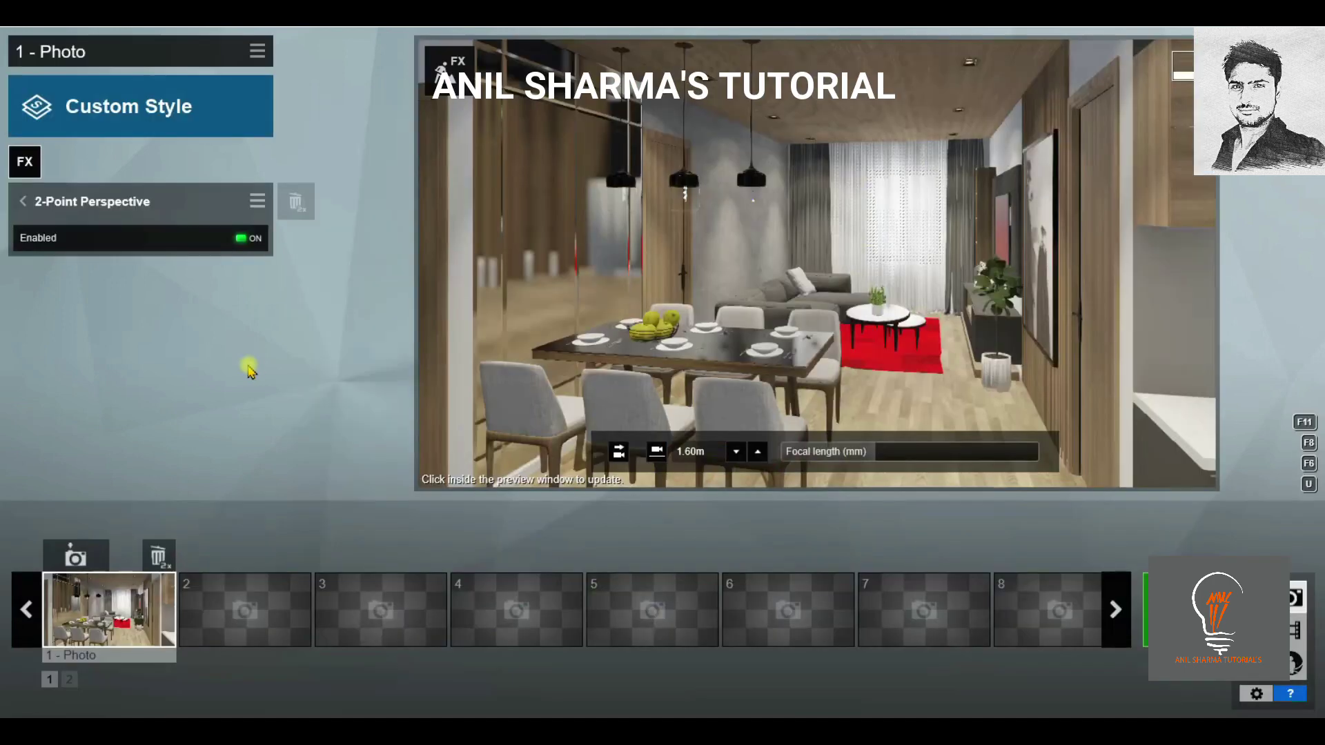
pyautogui.click(33, 169)
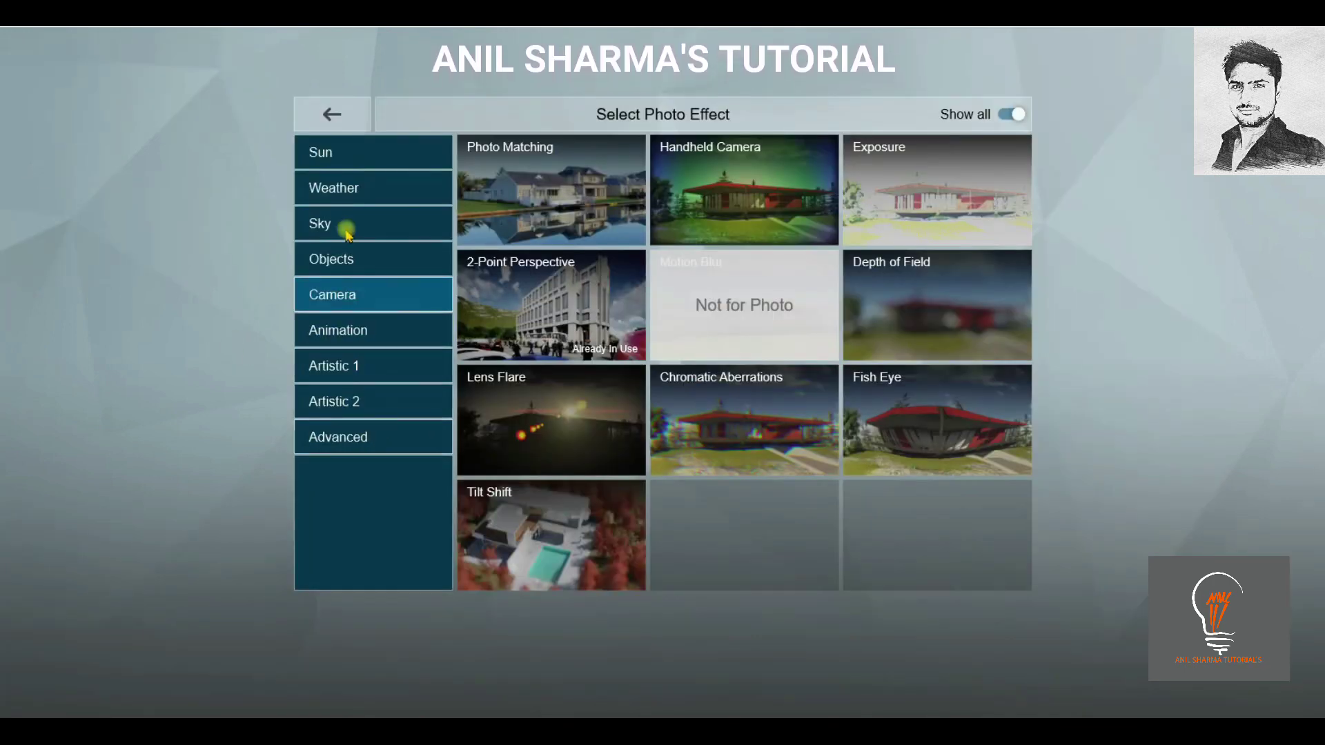
pyautogui.click(360, 266)
pyautogui.click(355, 298)
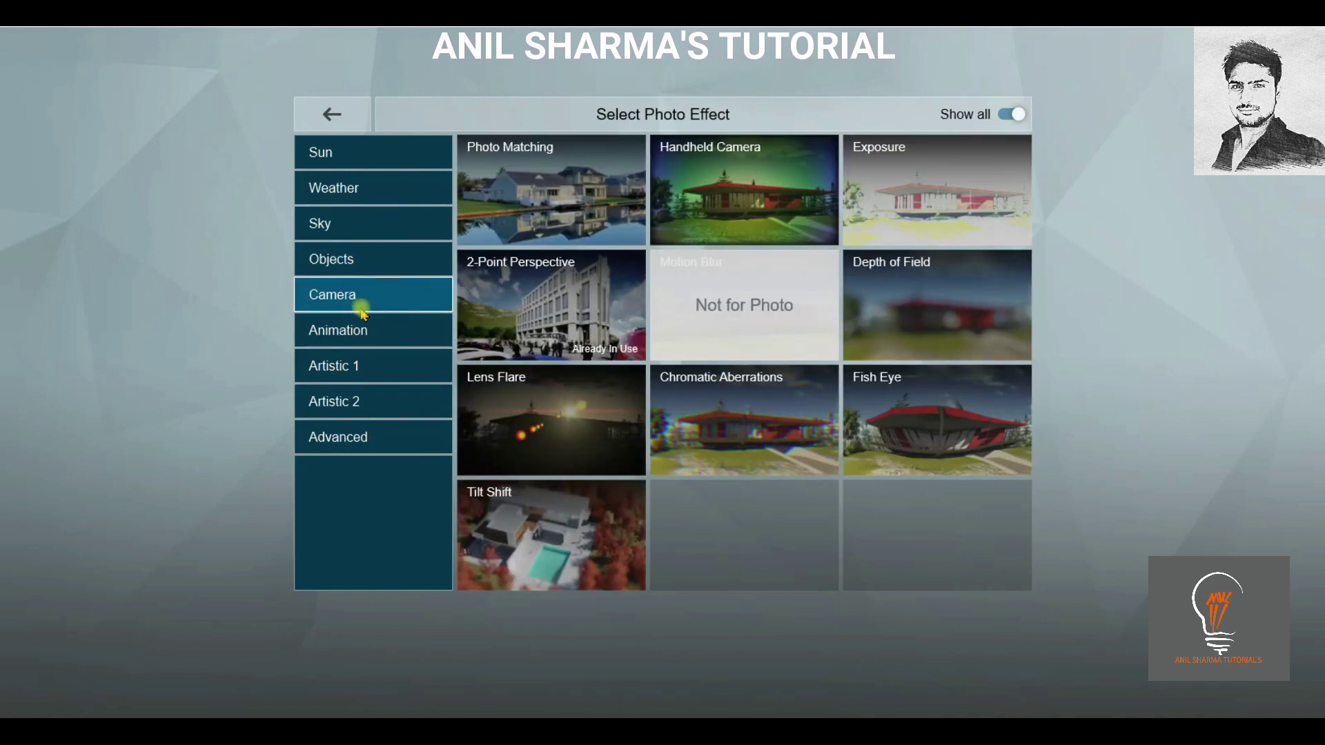
pyautogui.click(937, 190)
# Turn on sky light in projected reflections and add the Hyperlight effect from Advanced effects.
pyautogui.click(27, 163)
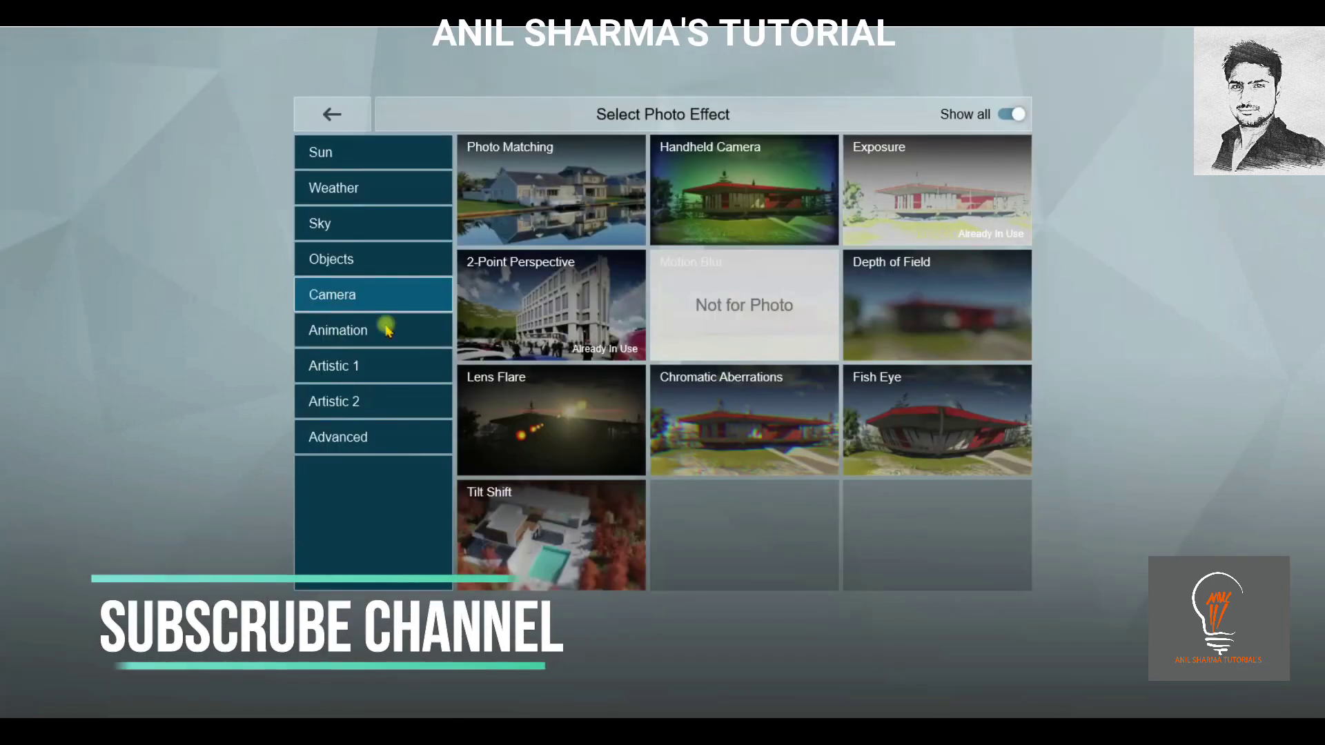
pyautogui.click(378, 365)
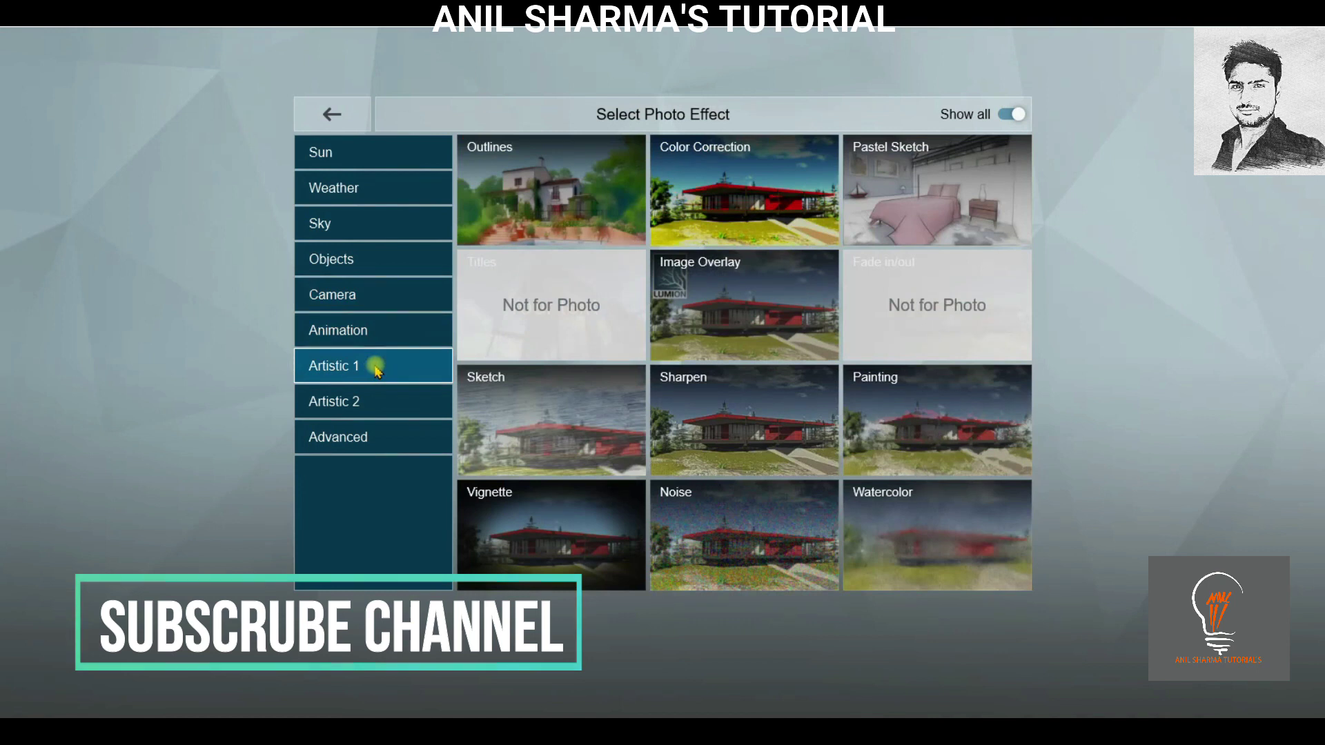
pyautogui.click(378, 407)
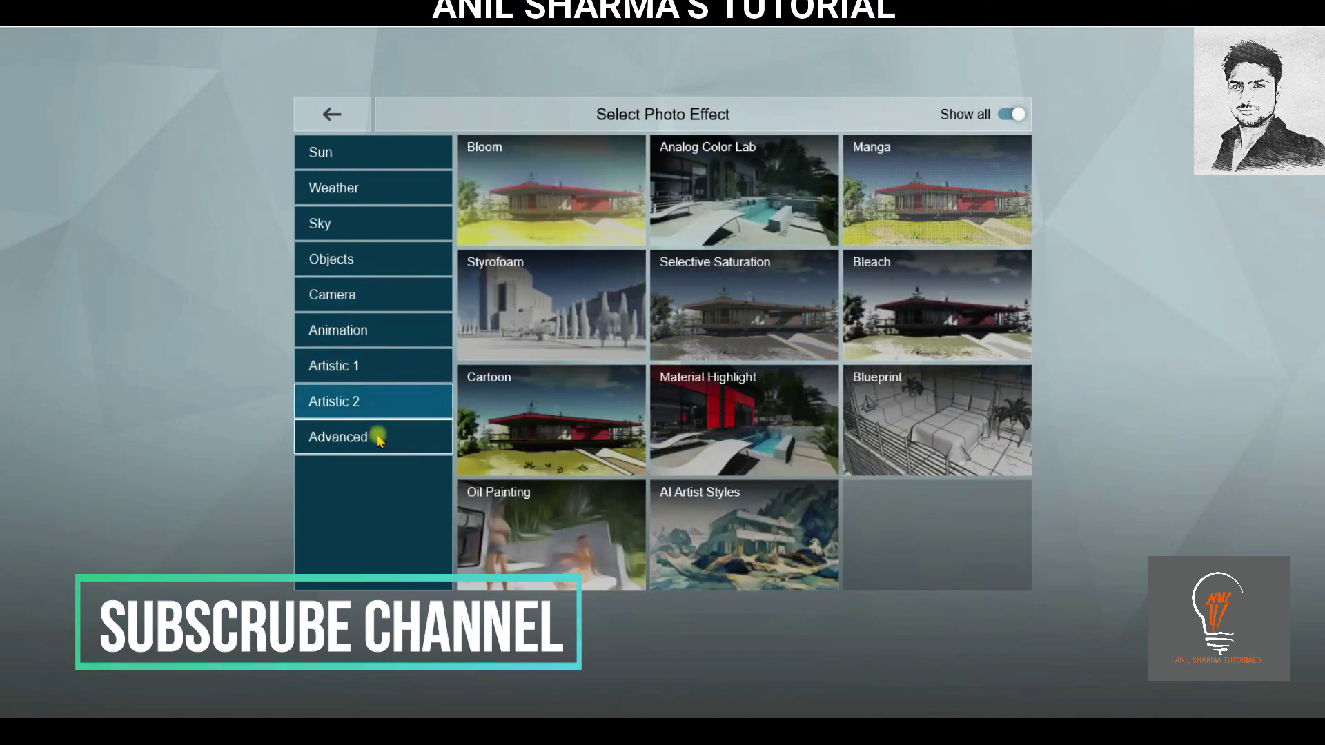
pyautogui.click(379, 440)
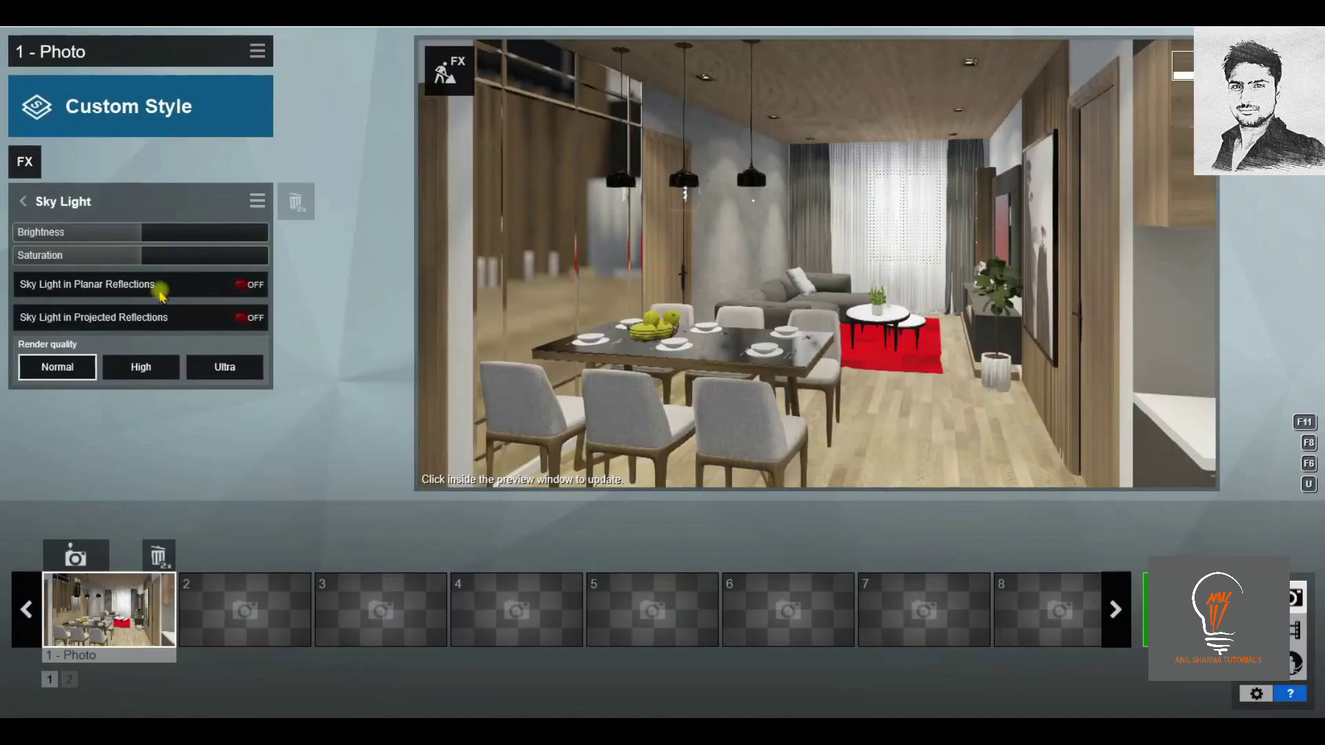
pyautogui.click(244, 318)
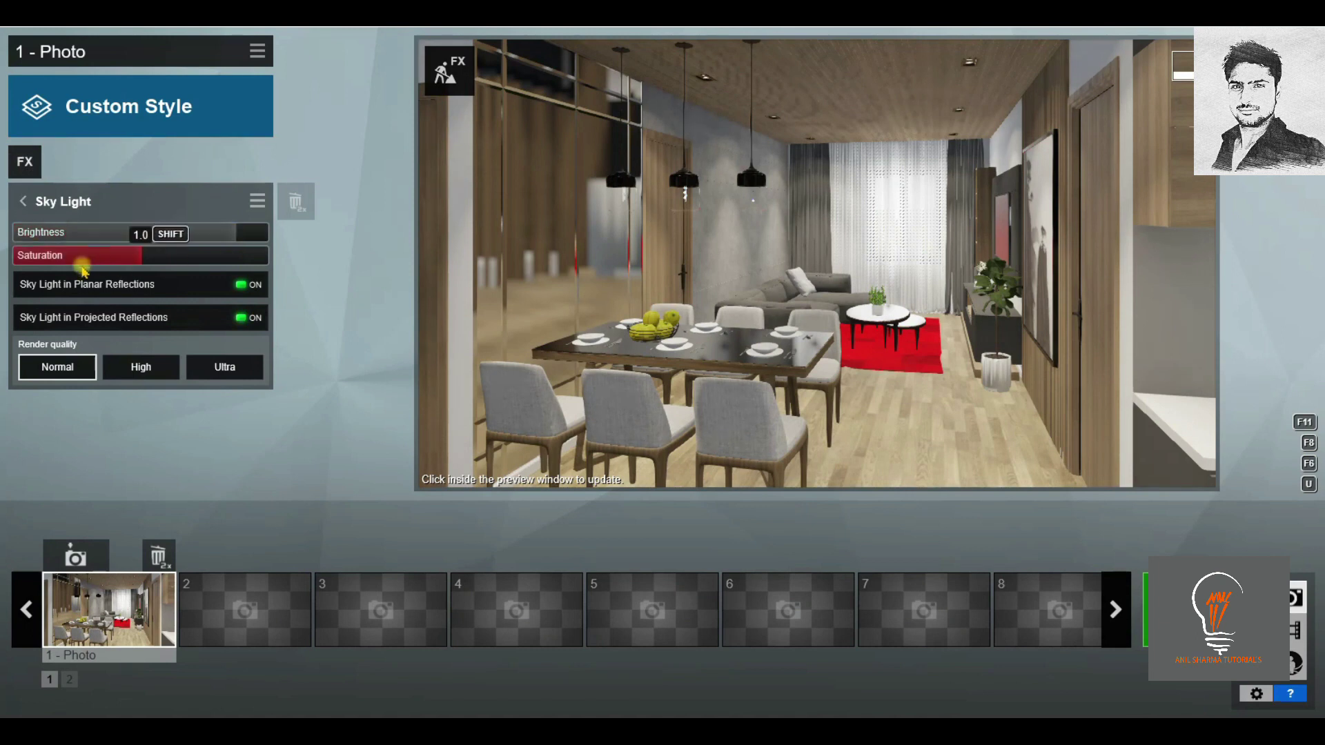
pyautogui.click(23, 201)
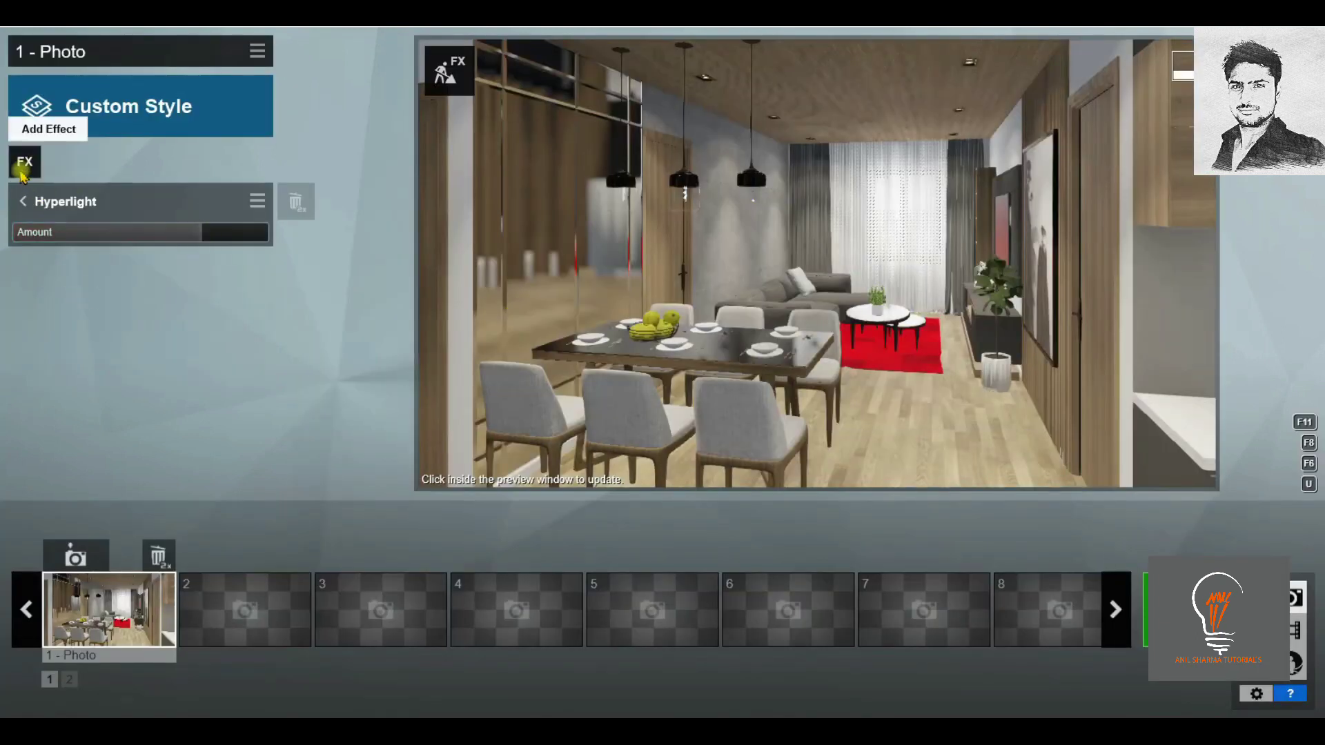
pyautogui.click(25, 162)
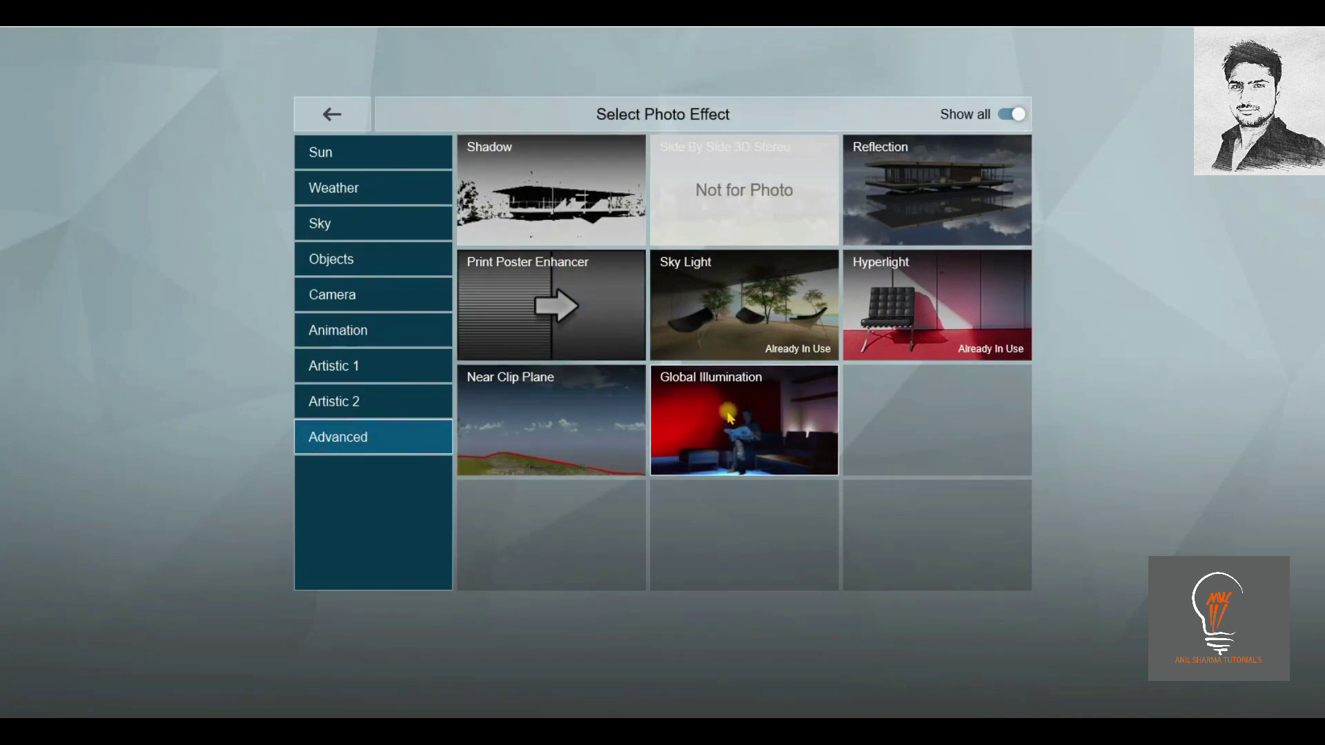
# Add Global Illumination with all 12 ceiling spotlights selected as GI lights, then restore Photo 1's view.
pyautogui.click(728, 417)
pyautogui.click(49, 251)
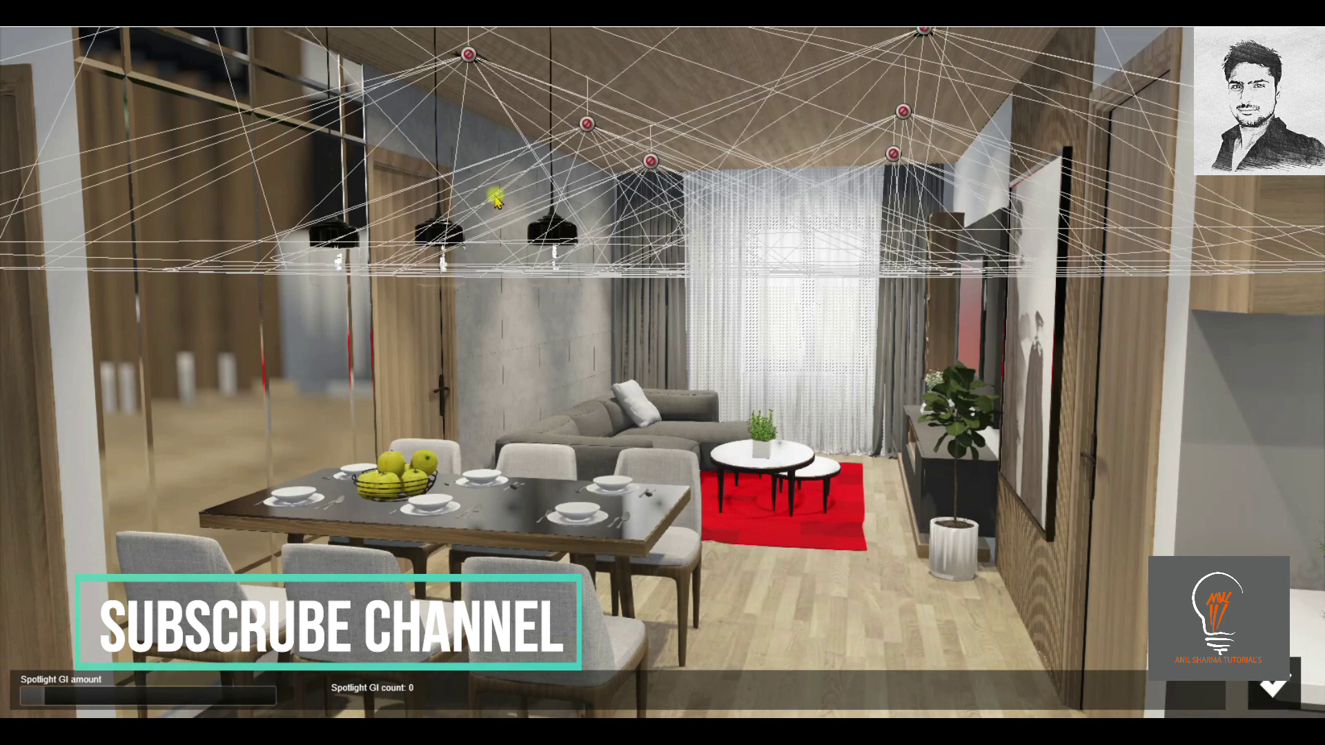
pyautogui.click(469, 56)
pyautogui.click(587, 124)
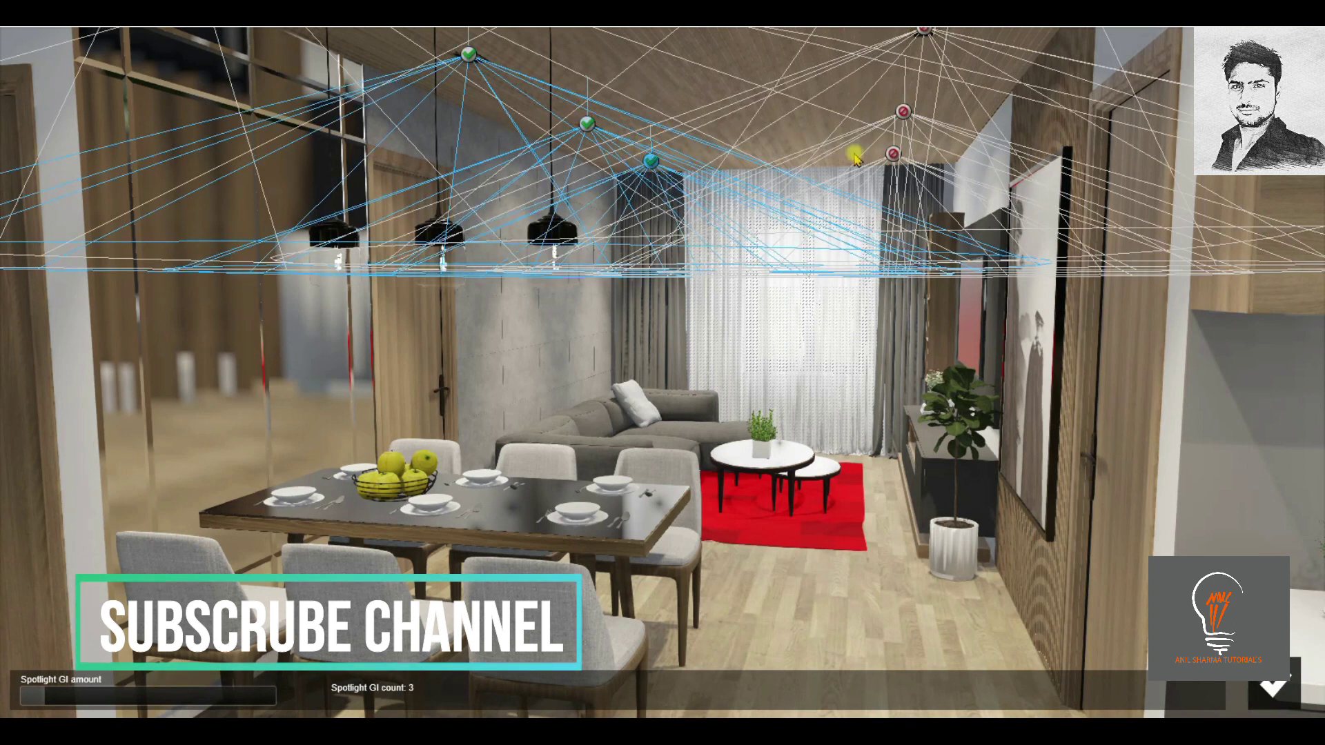
pyautogui.click(903, 111)
pyautogui.click(893, 153)
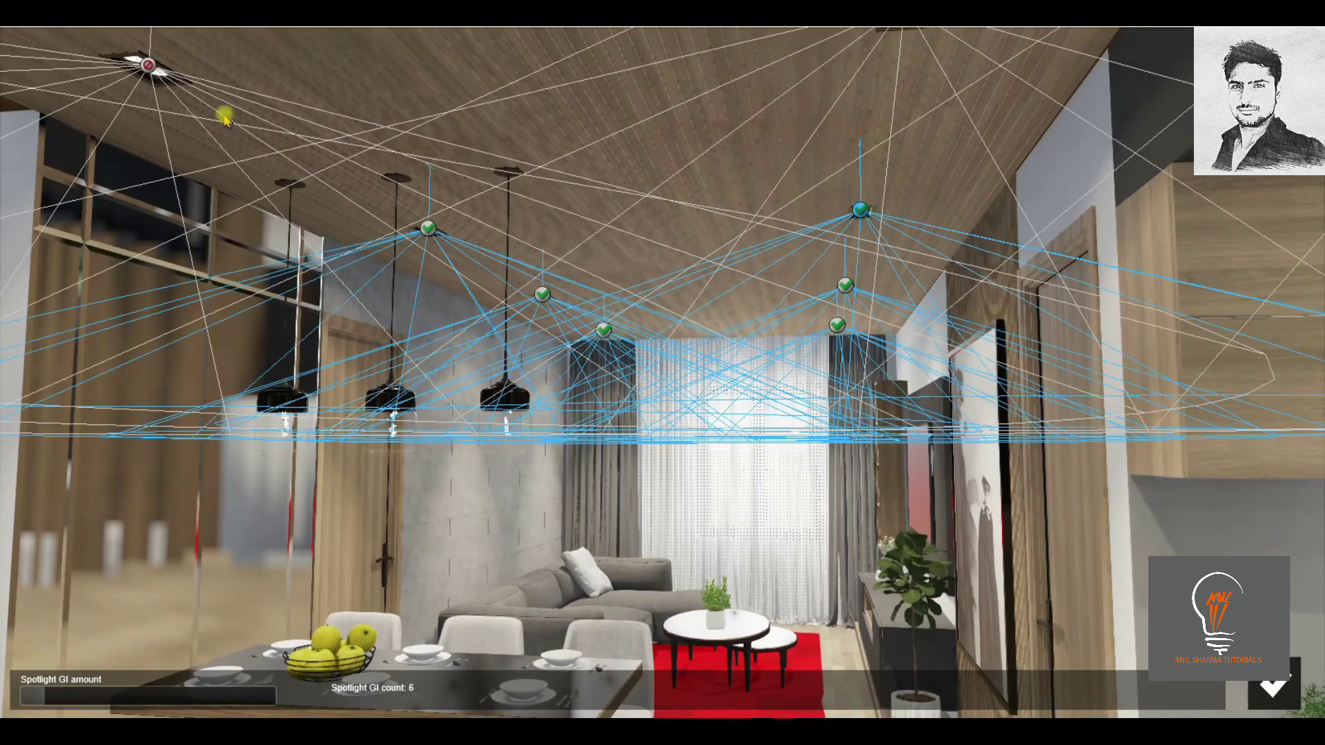
pyautogui.click(148, 65)
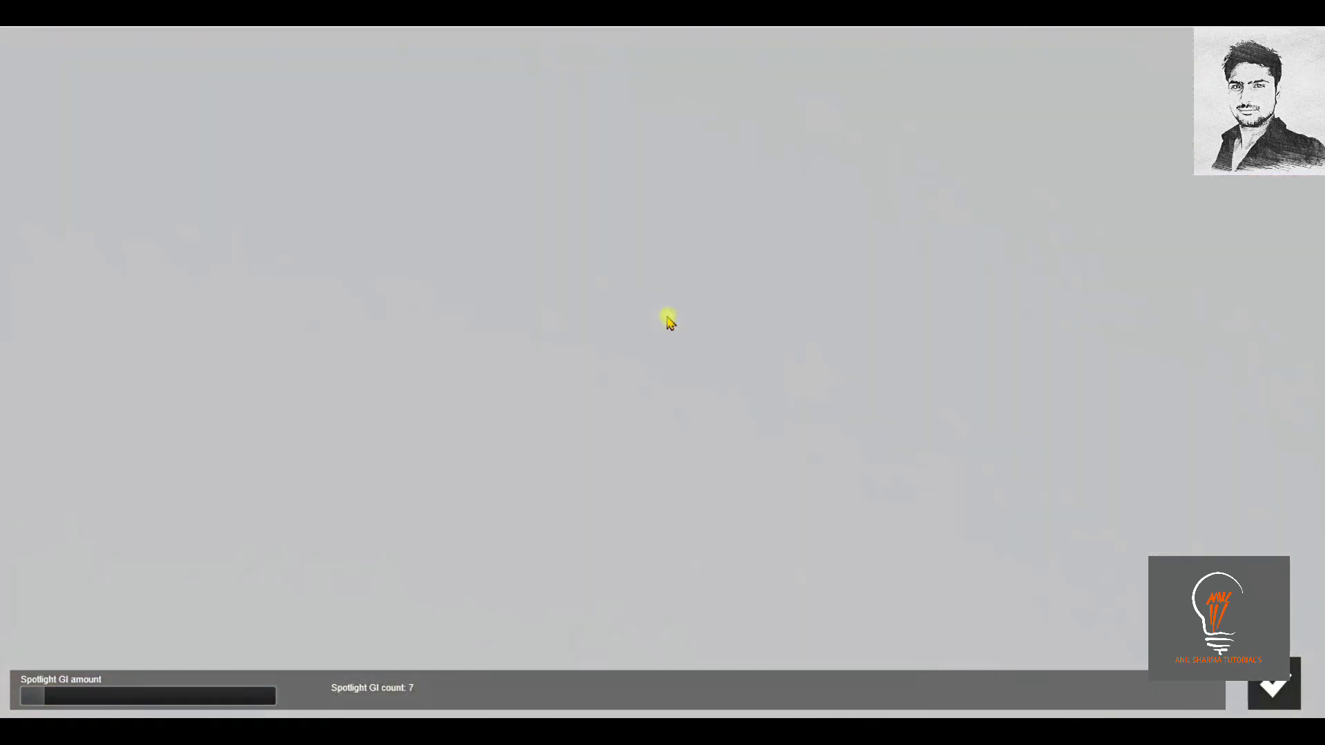
pyautogui.click(768, 213)
pyautogui.click(1001, 131)
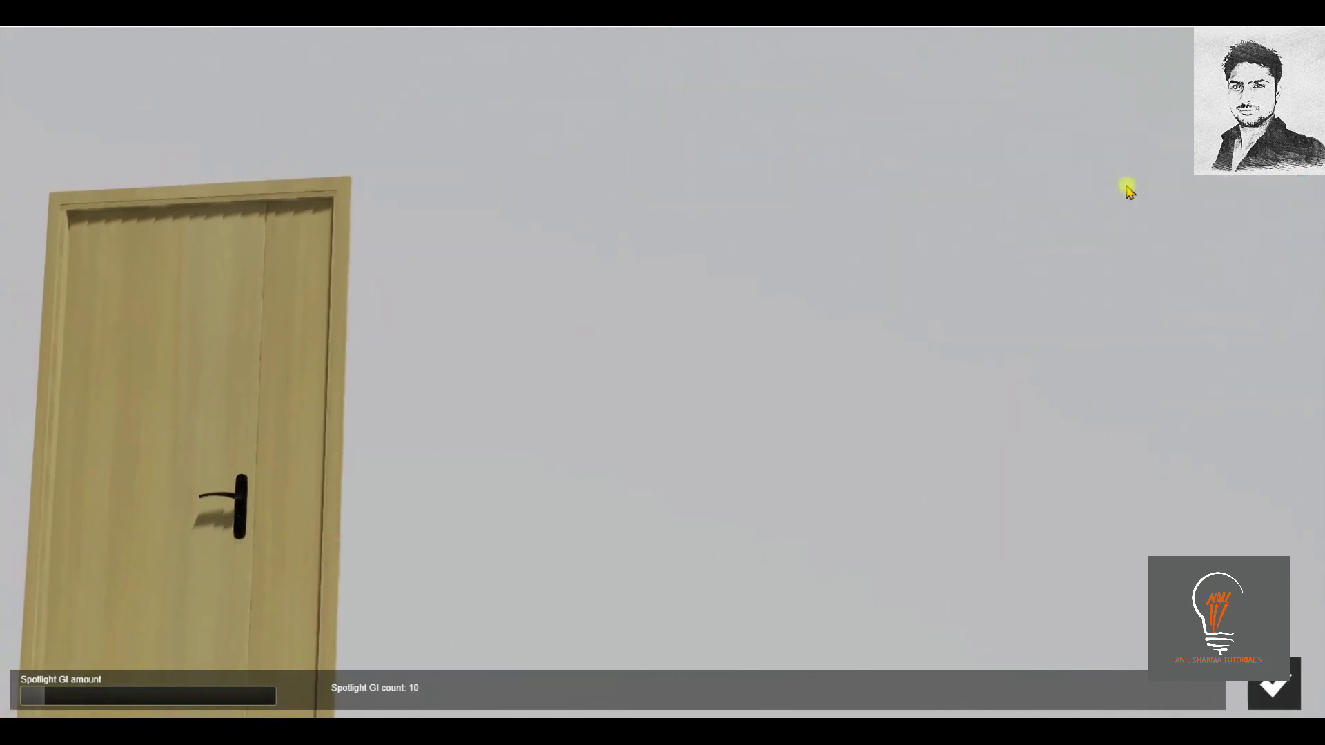
pyautogui.click(306, 165)
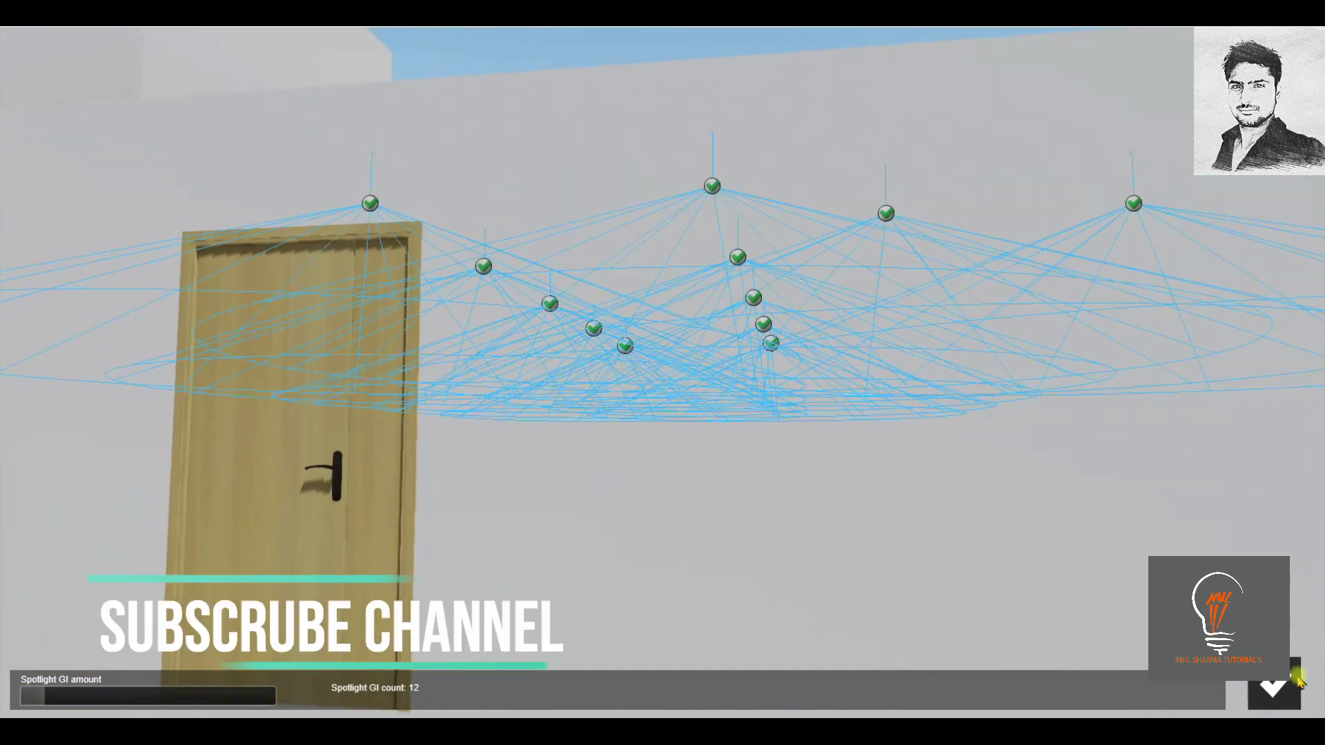
pyautogui.click(1274, 683)
pyautogui.hotkey('shift', '1')
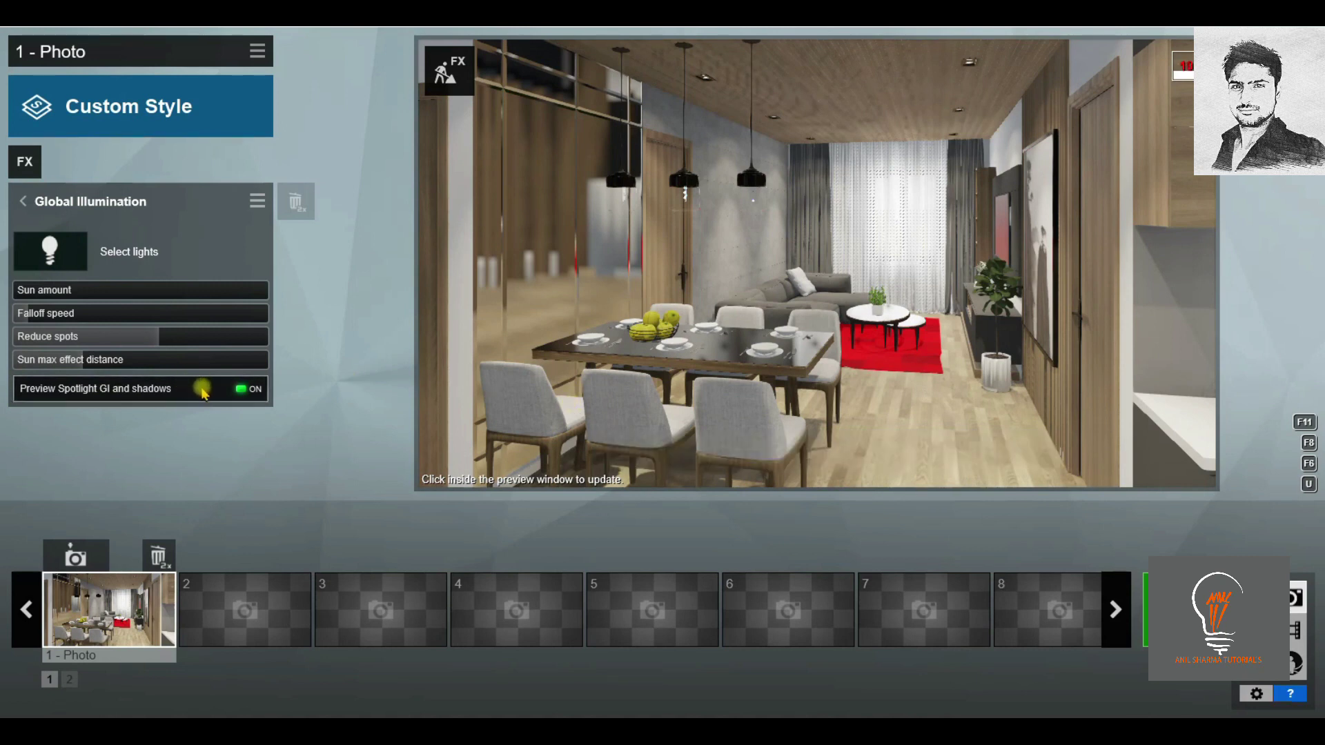
# Add a Shadow effect with a longer sun shadow range and soft and fine-detail shadows on.
pyautogui.click(21, 203)
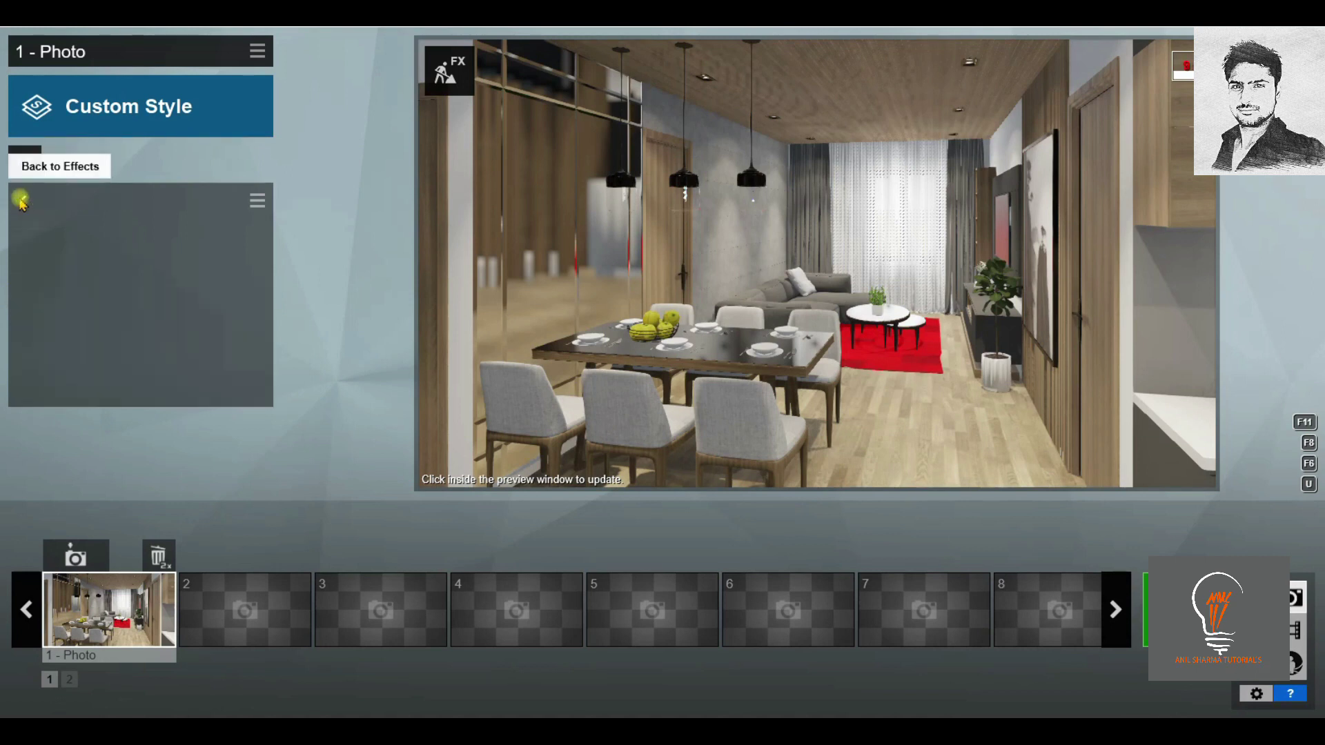
pyautogui.click(25, 149)
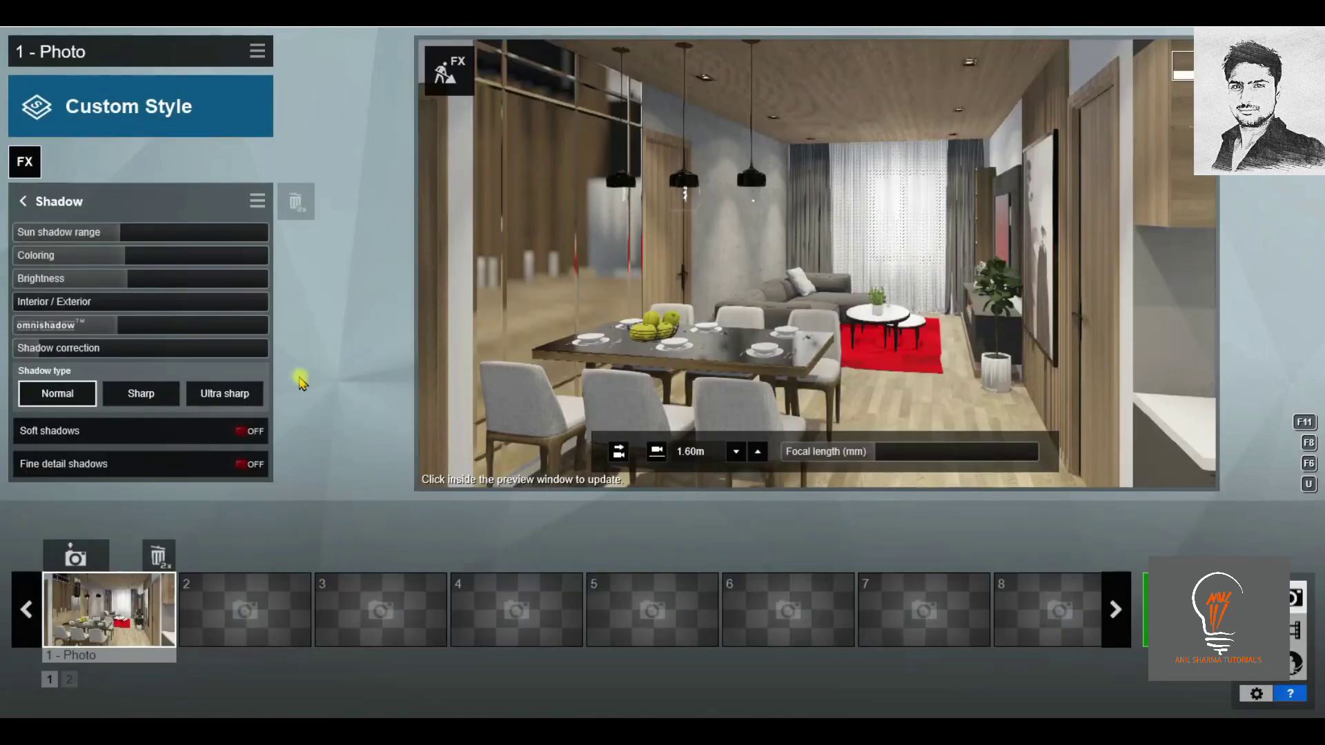
pyautogui.moveTo(159, 236); pyautogui.dragTo(190, 233)
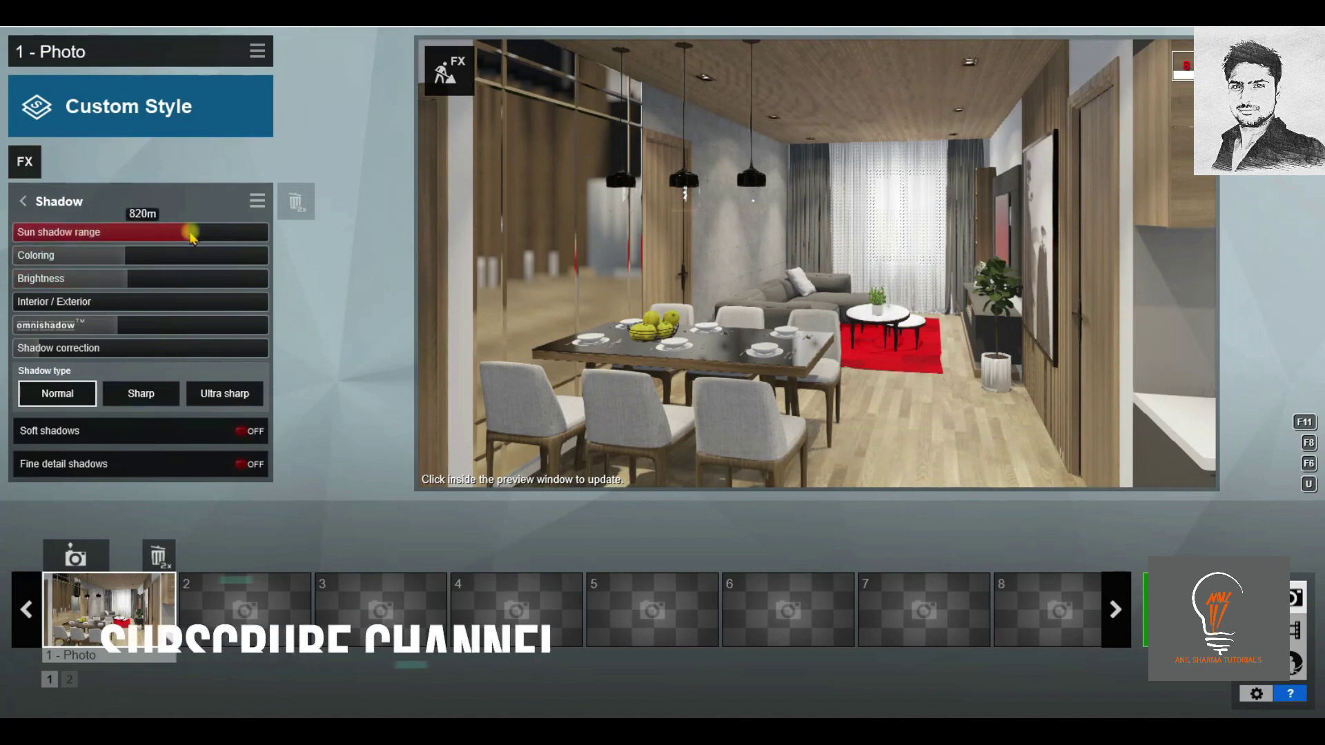
pyautogui.moveTo(140, 255)
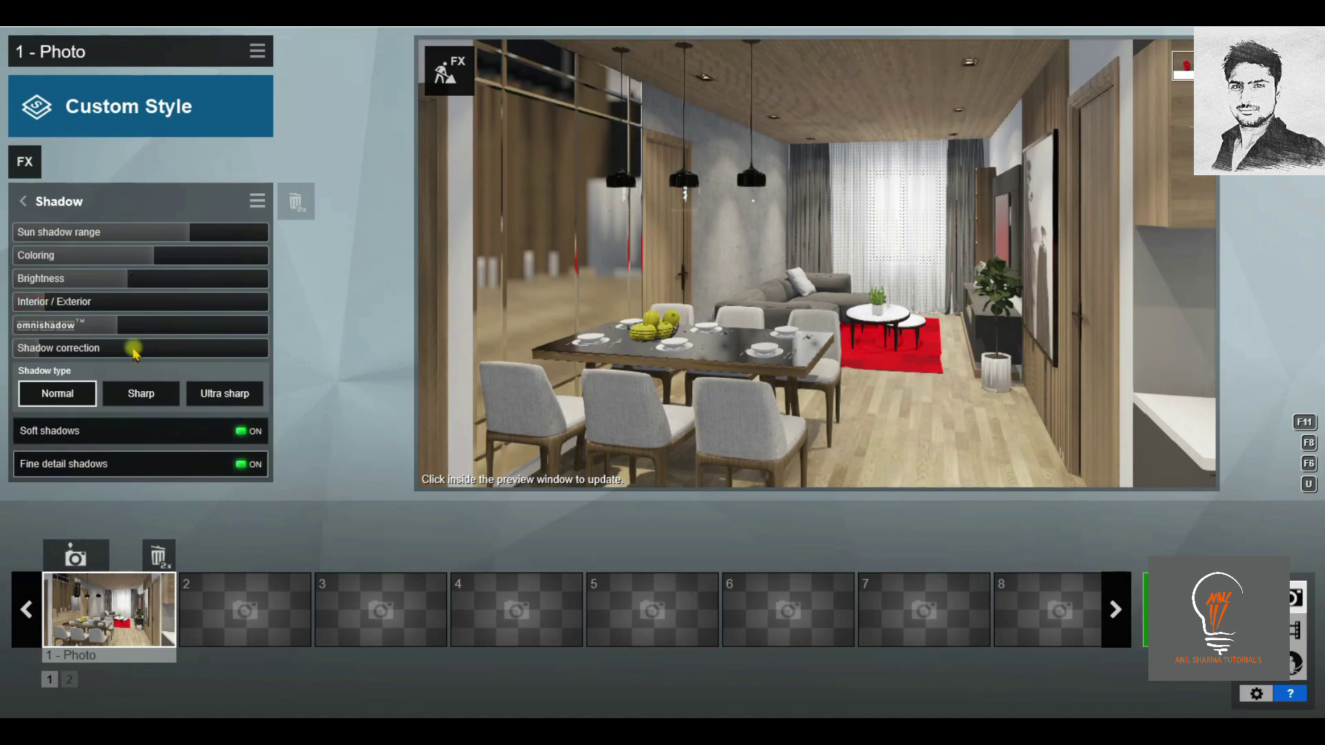
pyautogui.moveTo(83, 278)
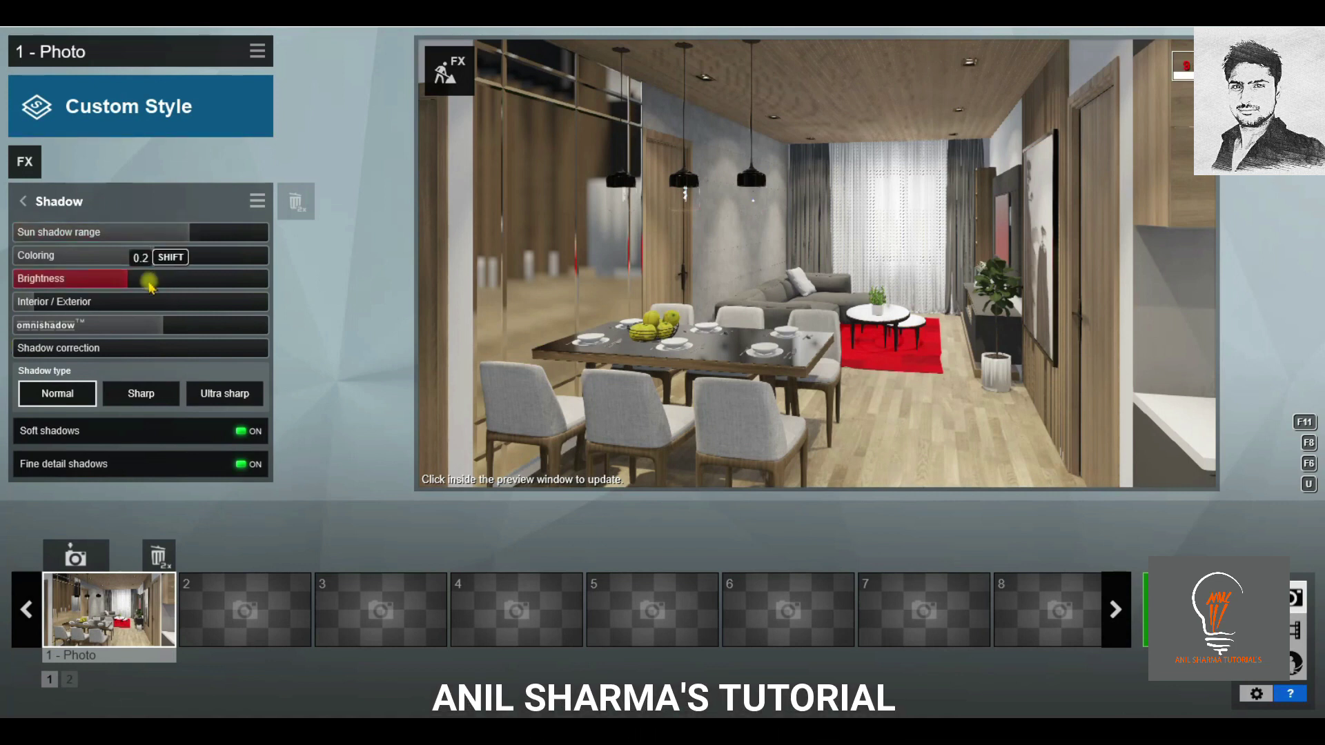
pyautogui.click(61, 201)
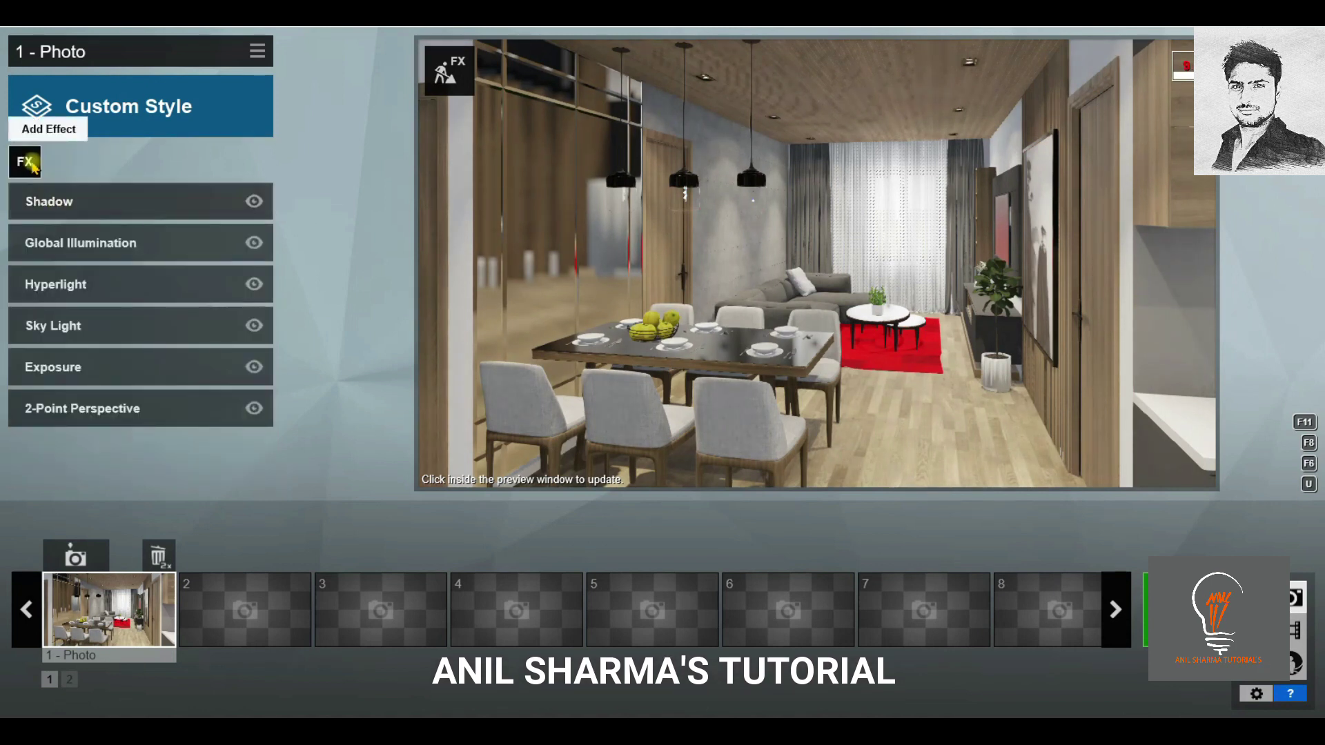
# Add the Reflection effect with planes on the mirror wall, dining table and floor.
pyautogui.click(25, 163)
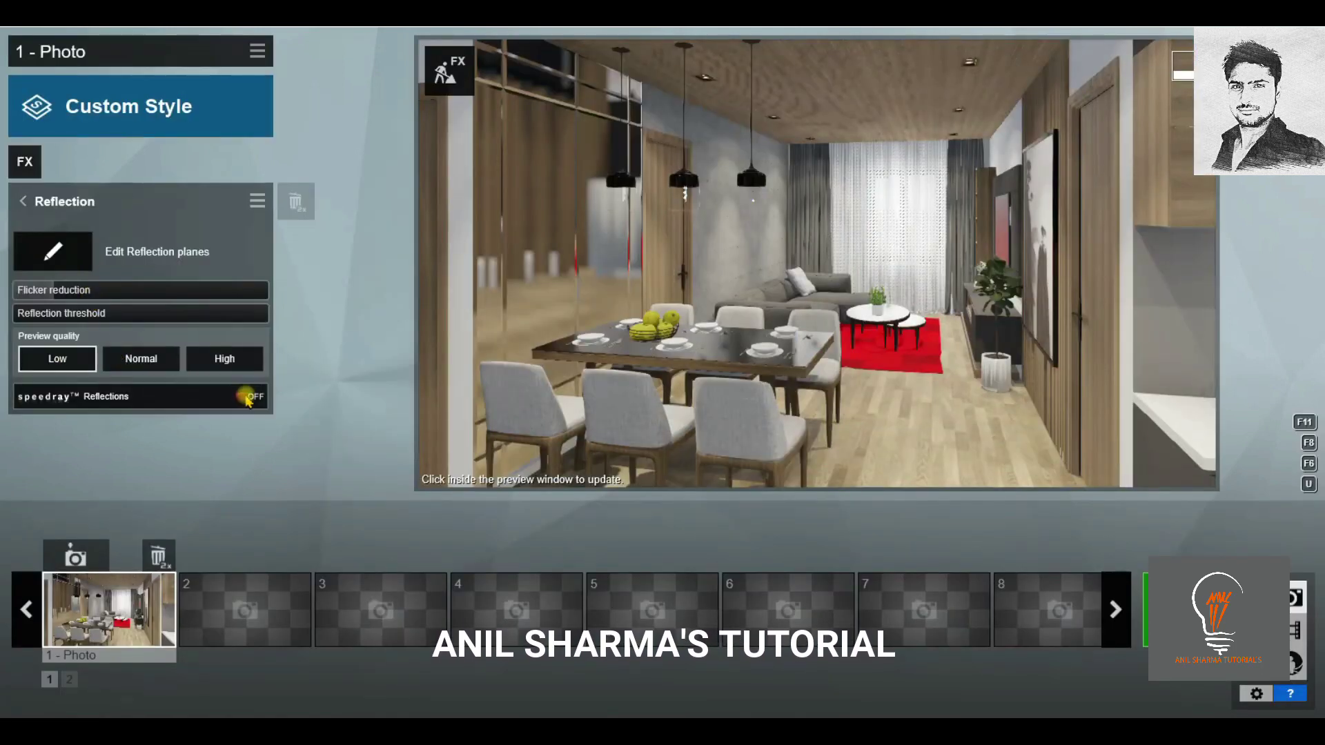
pyautogui.click(54, 251)
pyautogui.click(31, 683)
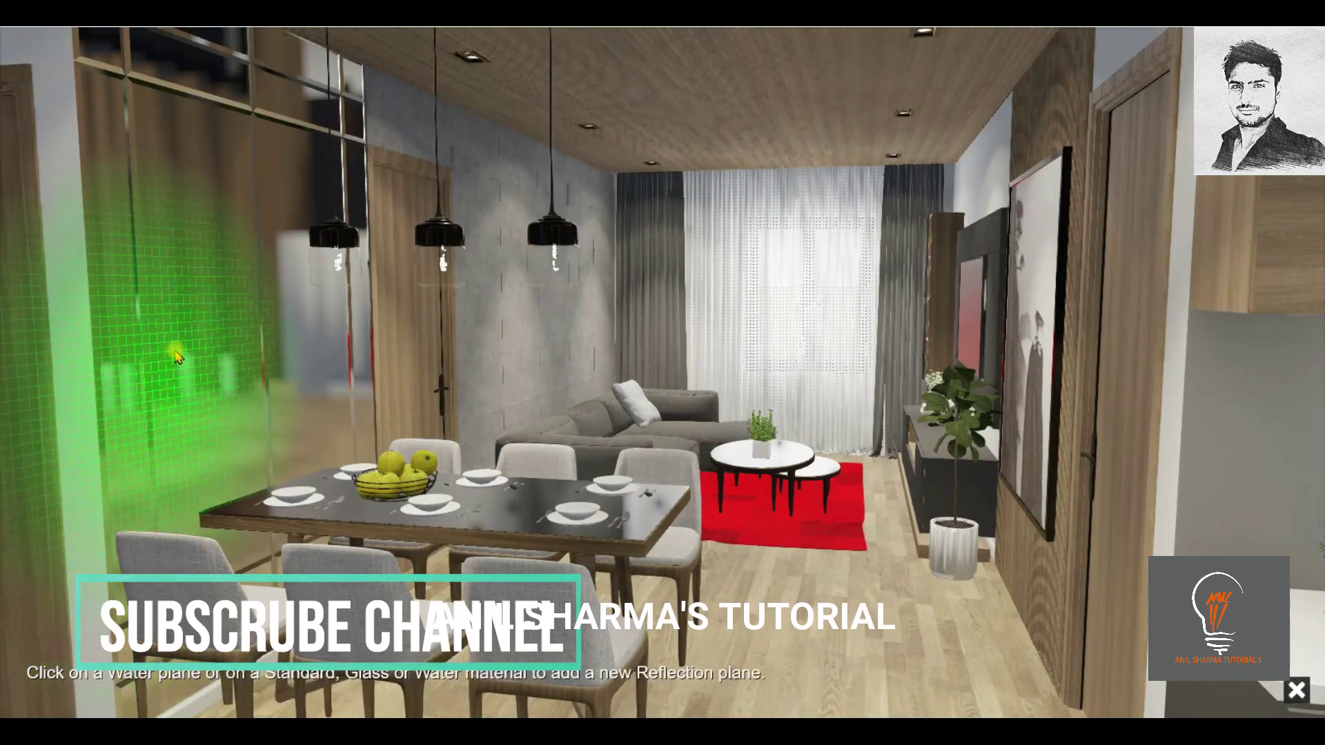
pyautogui.click(232, 385)
pyautogui.press('d')
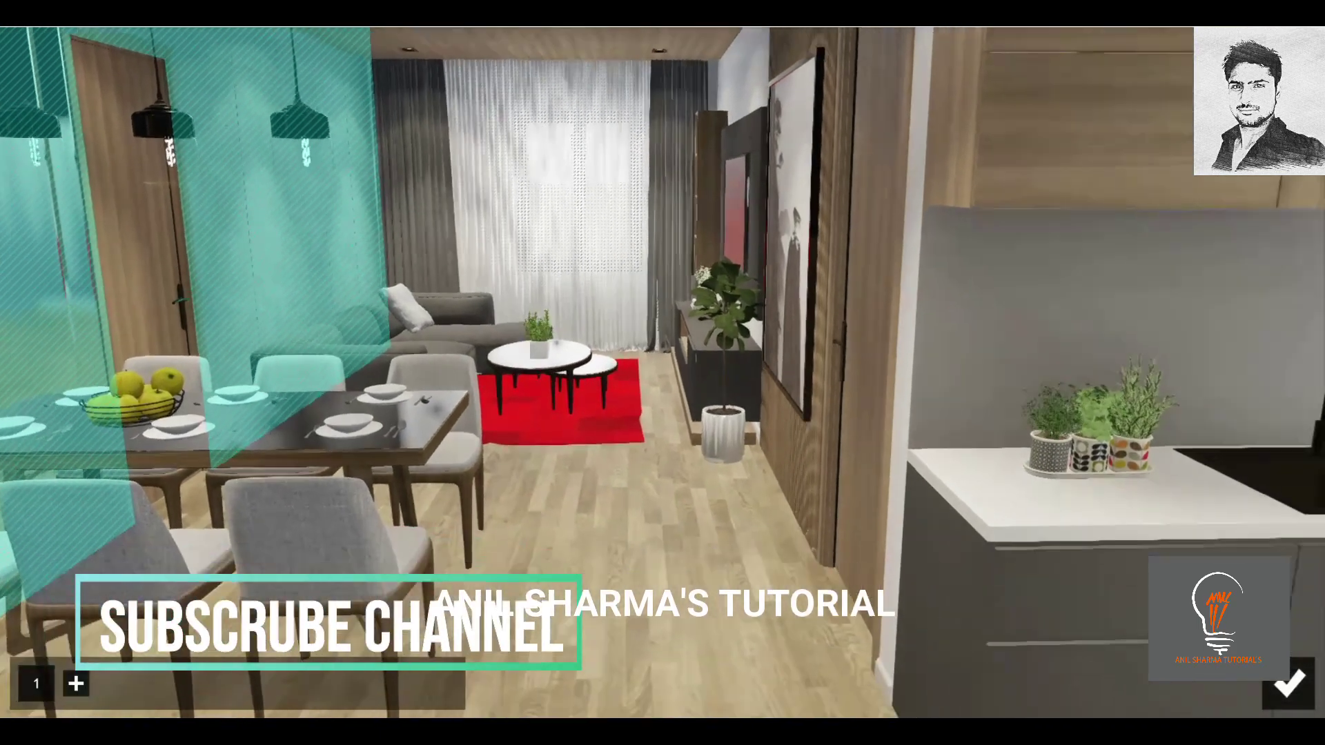
pyautogui.click(74, 682)
pyautogui.click(207, 414)
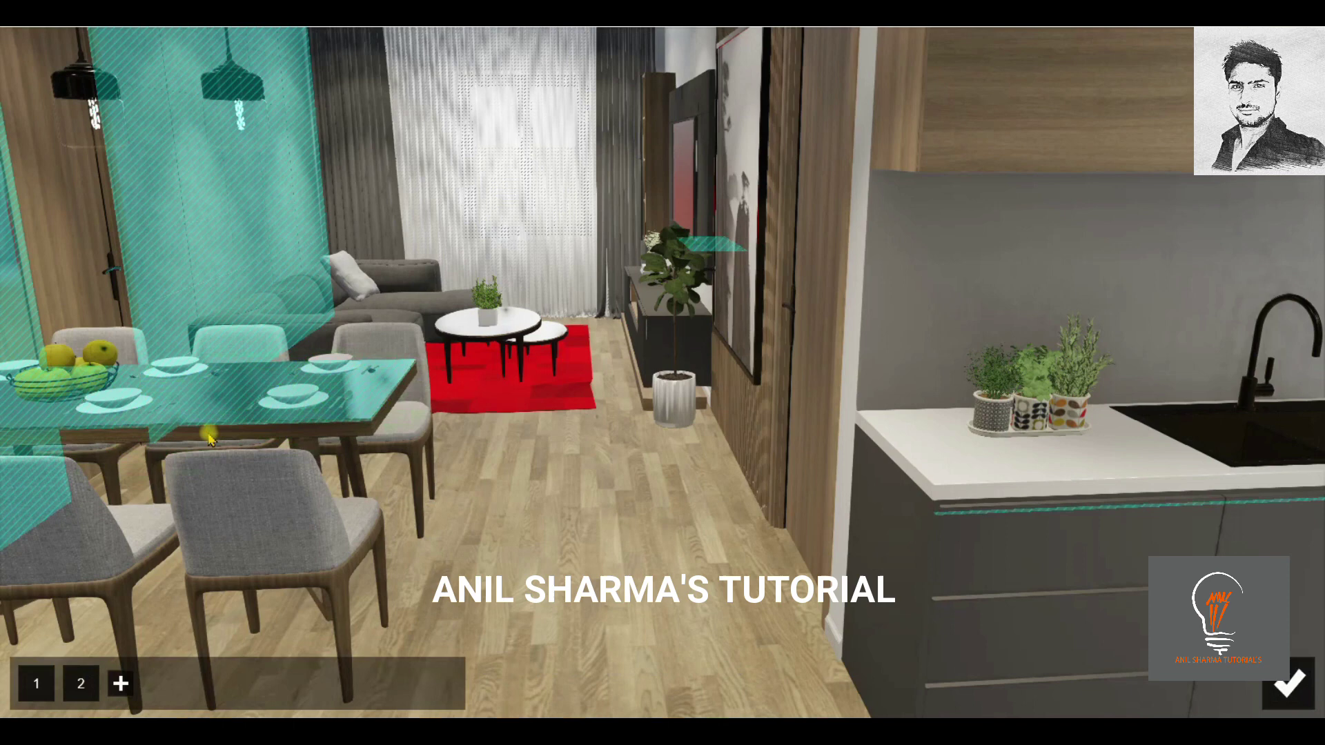
pyautogui.click(123, 685)
pyautogui.click(625, 611)
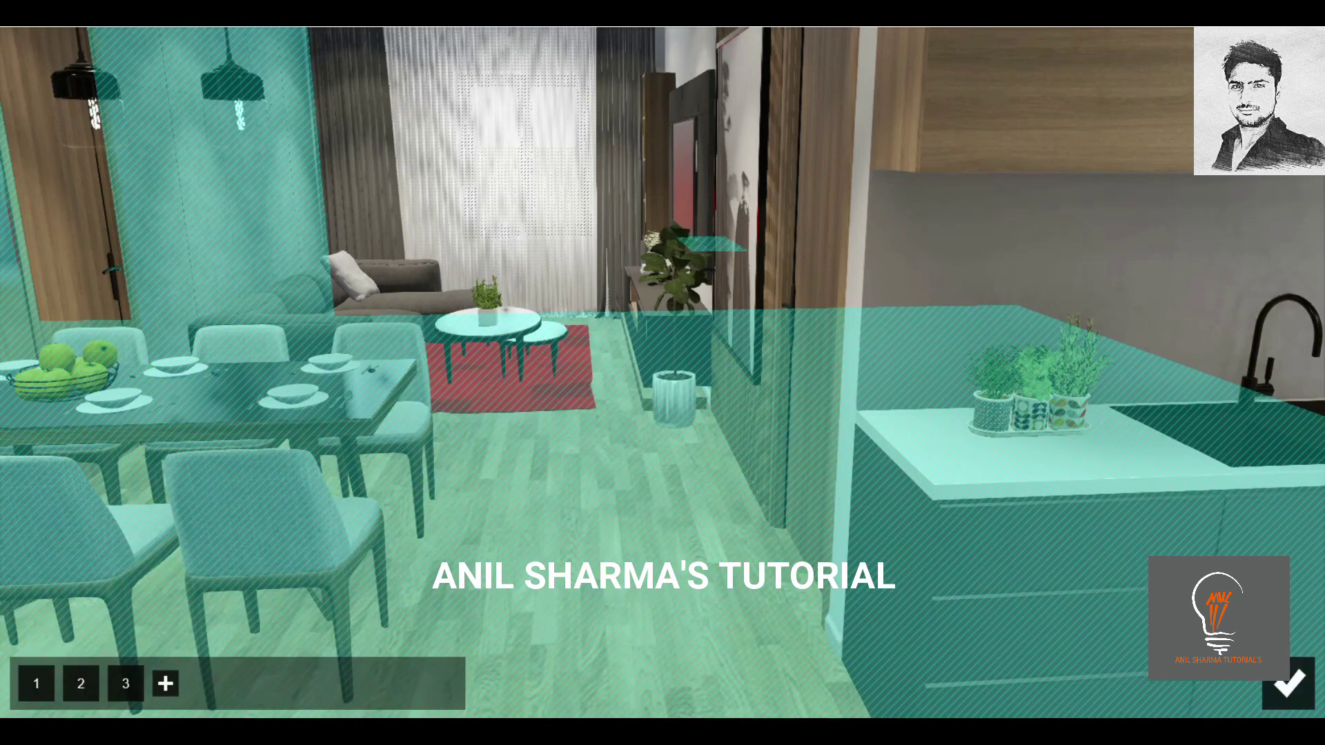
# Add reflection planes on the TV panel, TV unit frame, framed picture and ceiling.
pyautogui.press('a')
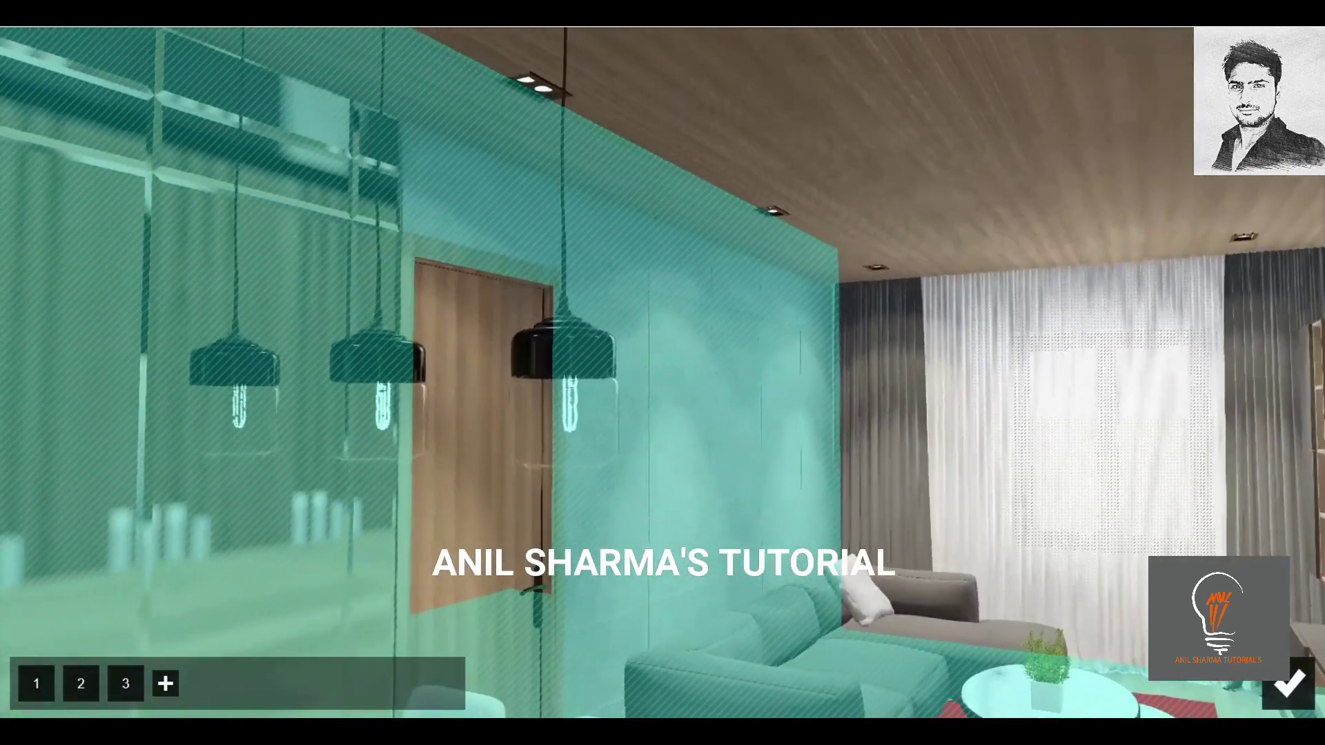
pyautogui.press('d')
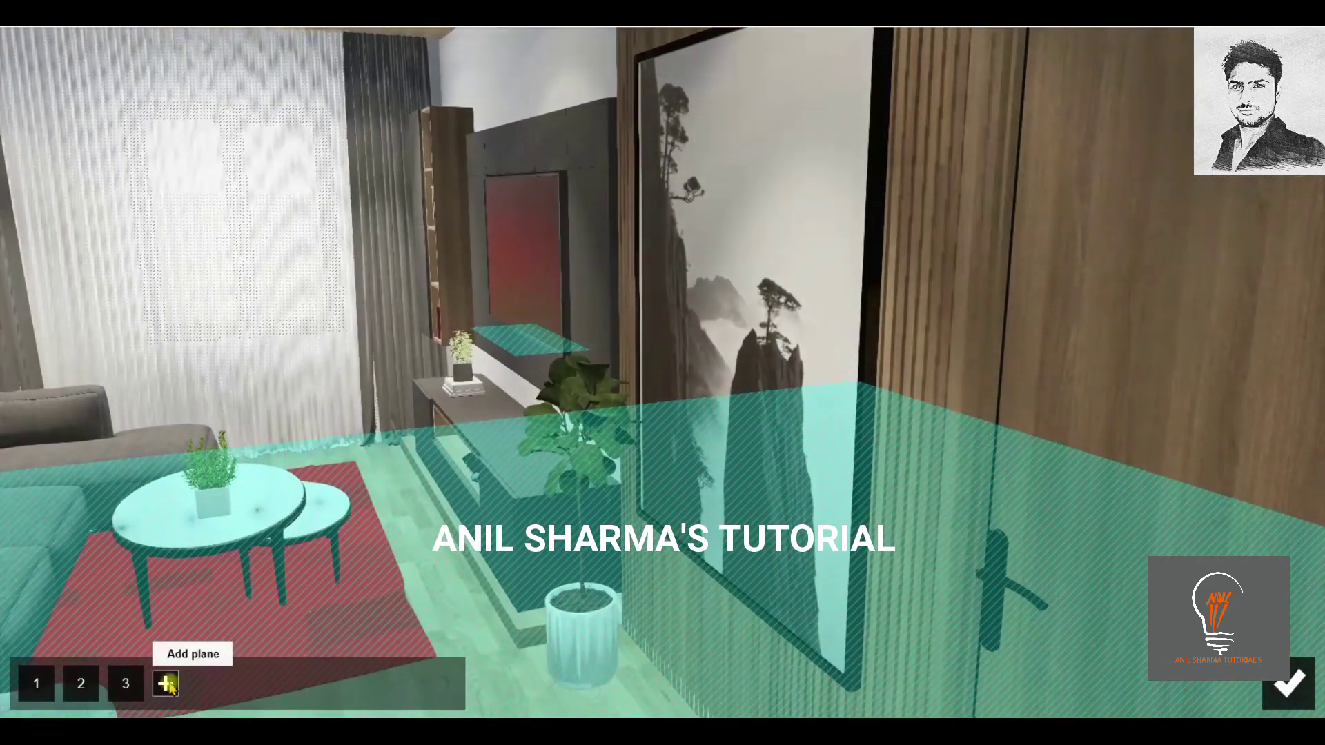
pyautogui.click(166, 683)
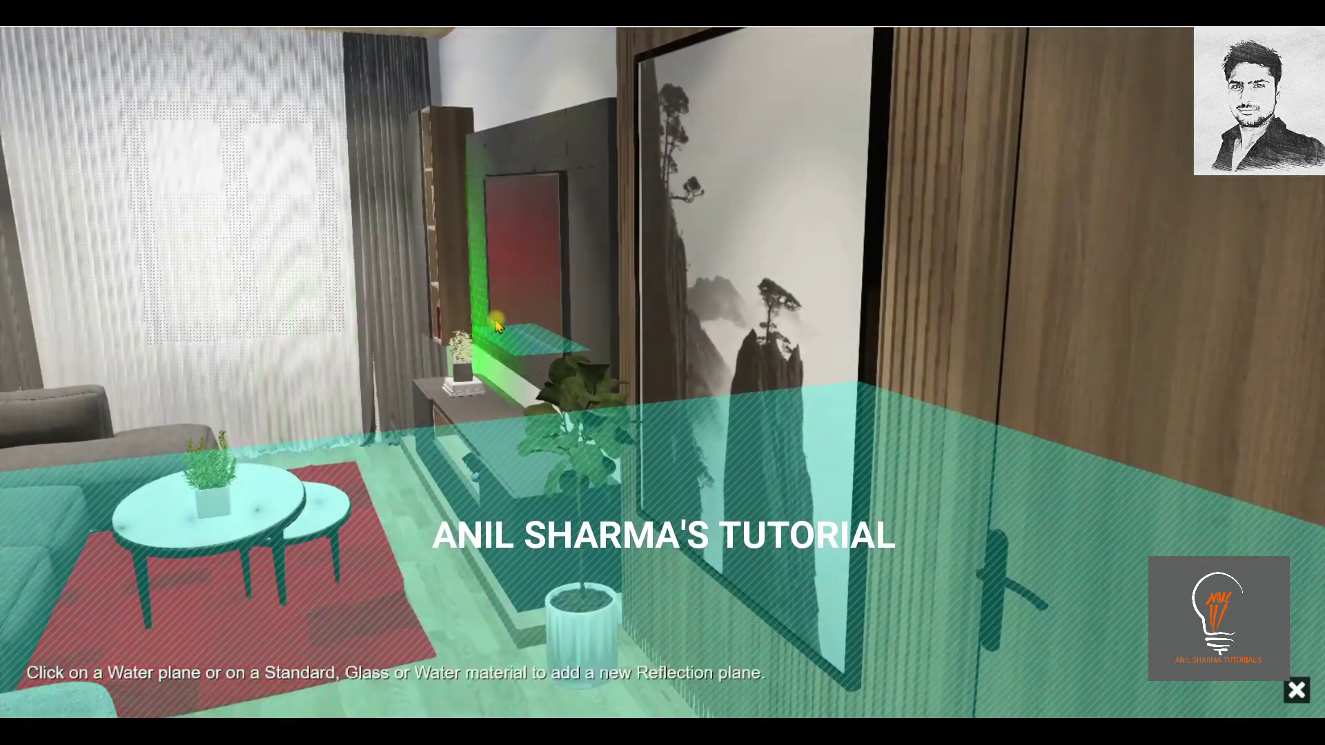
pyautogui.click(541, 283)
pyautogui.click(209, 682)
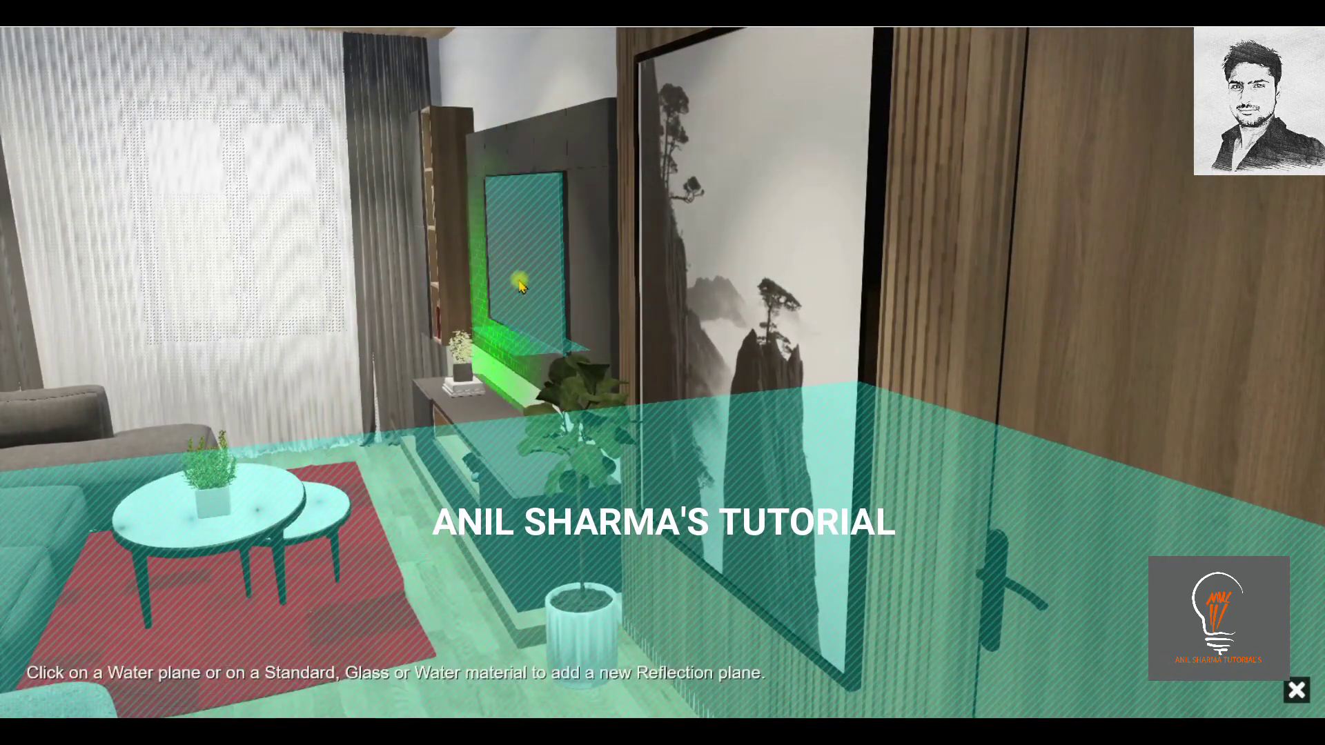
pyautogui.click(531, 223)
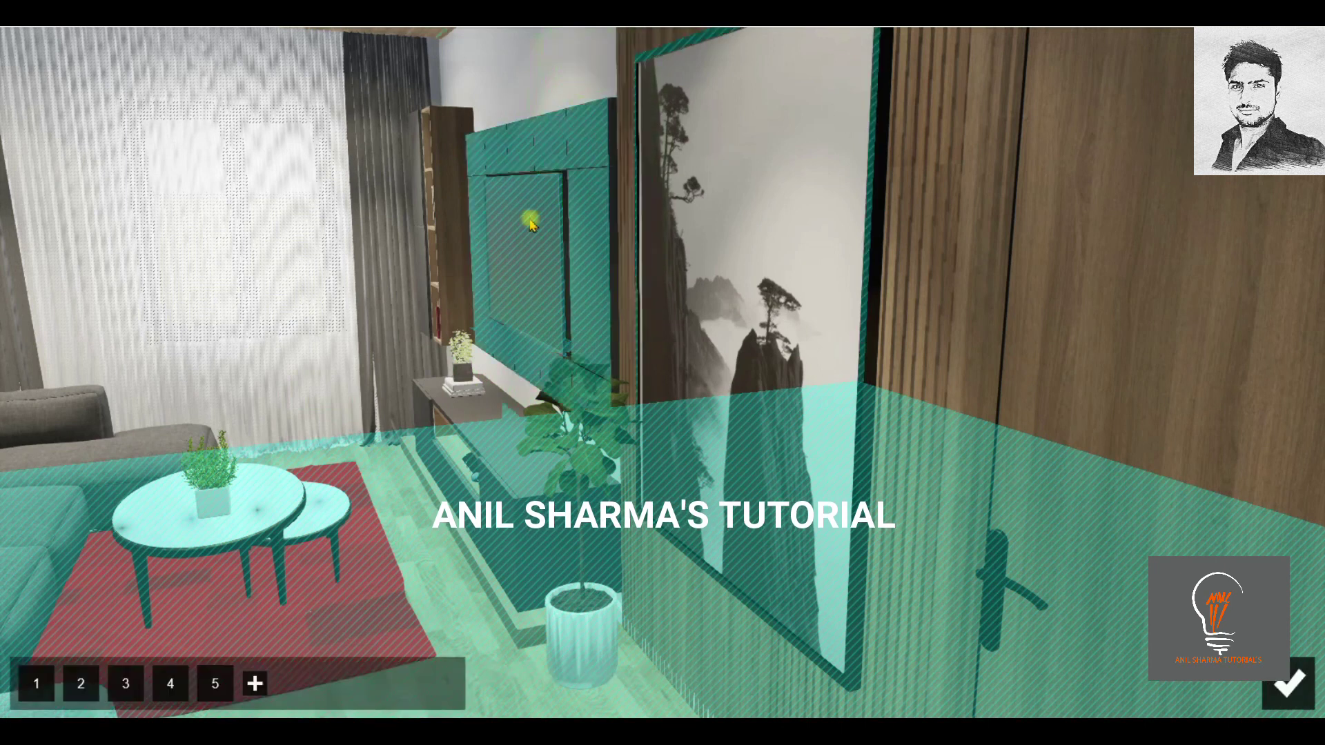
pyautogui.click(250, 687)
pyautogui.click(697, 204)
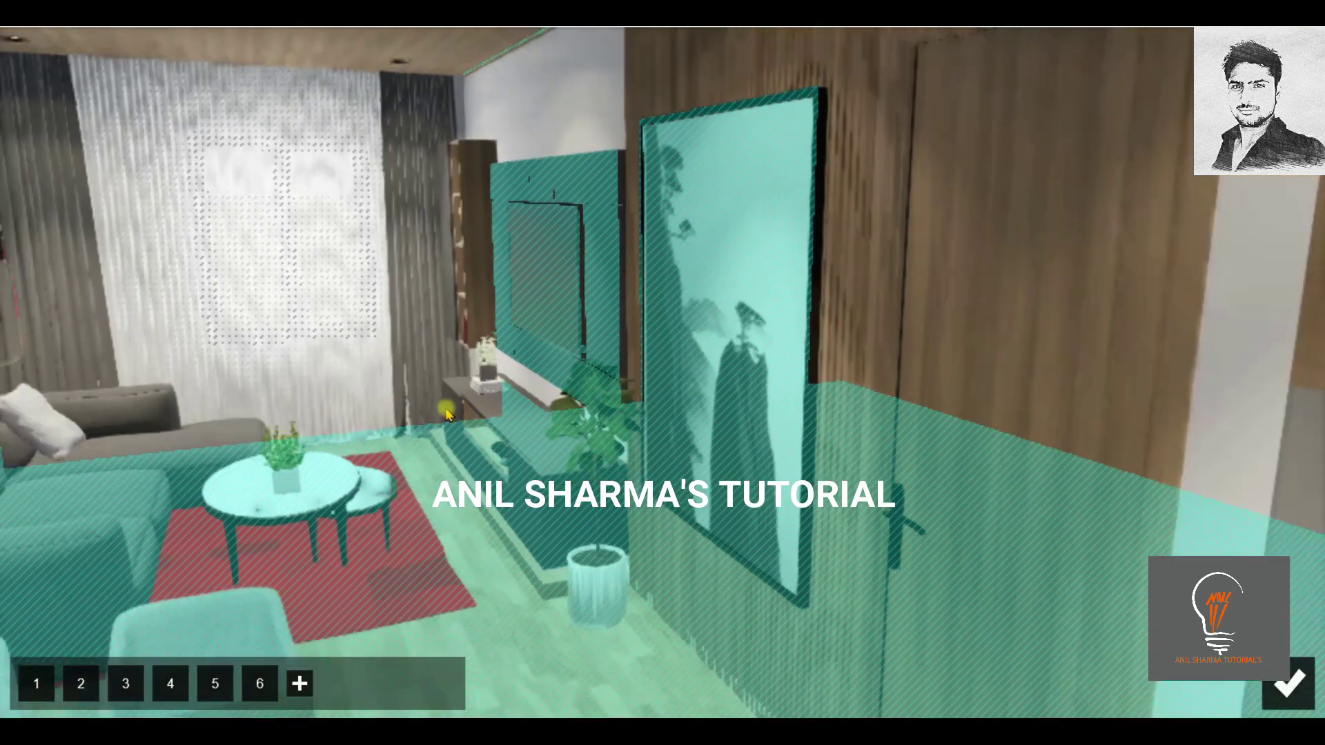
pyautogui.click(299, 683)
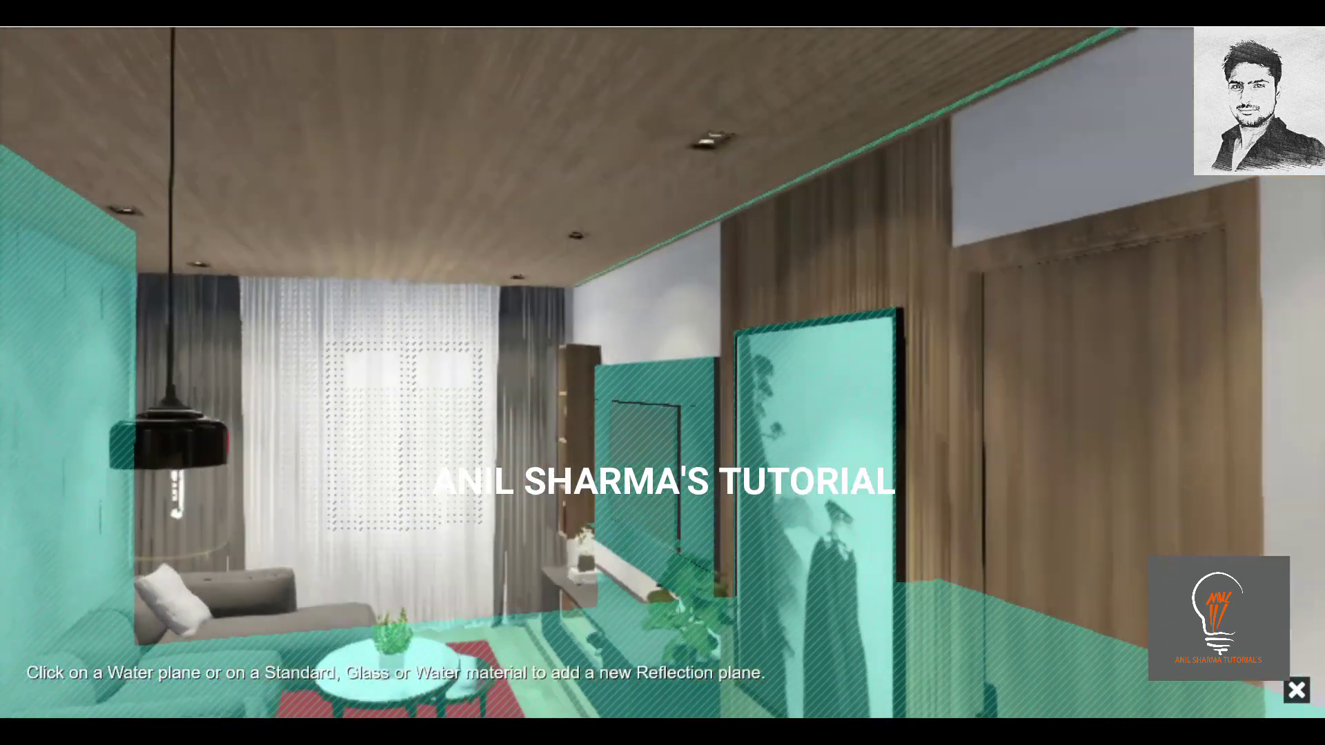
pyautogui.click(417, 198)
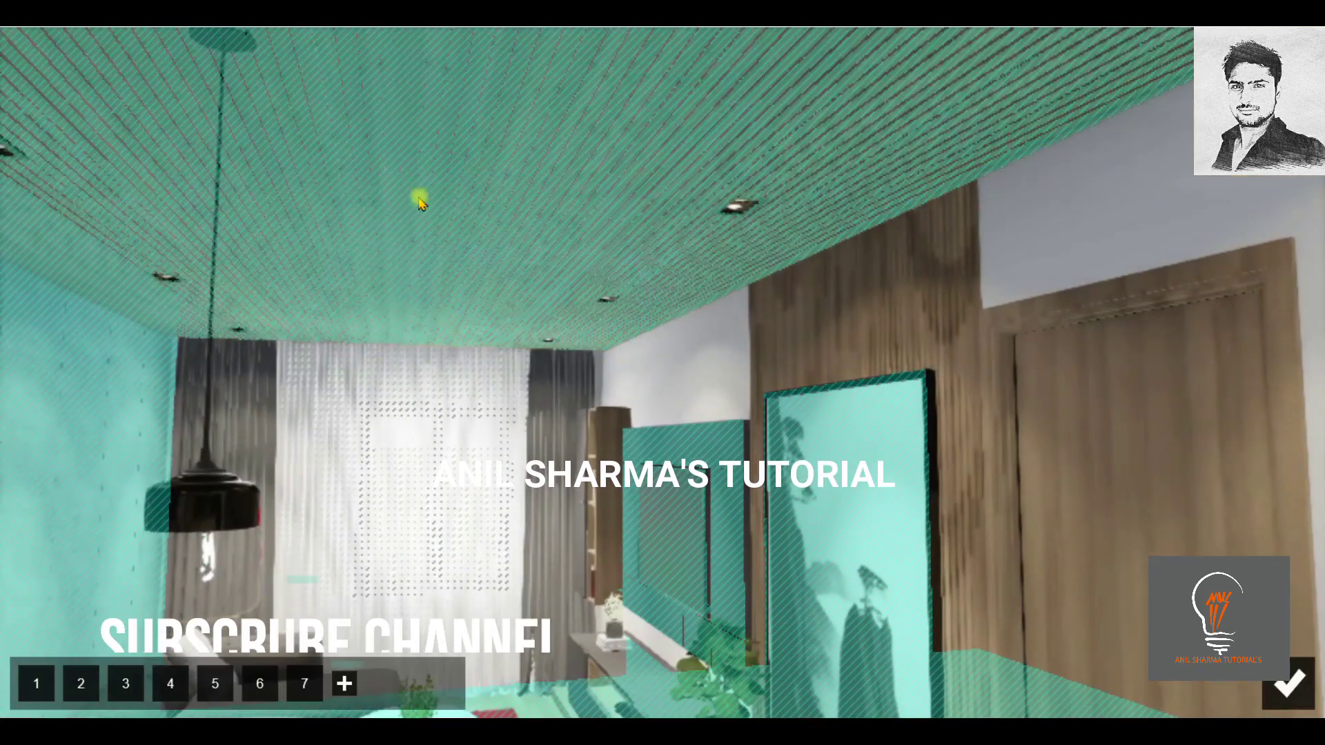
# Add an eighth reflection plane on the slatted wooden wall.
pyautogui.click(345, 685)
pyautogui.press('w')
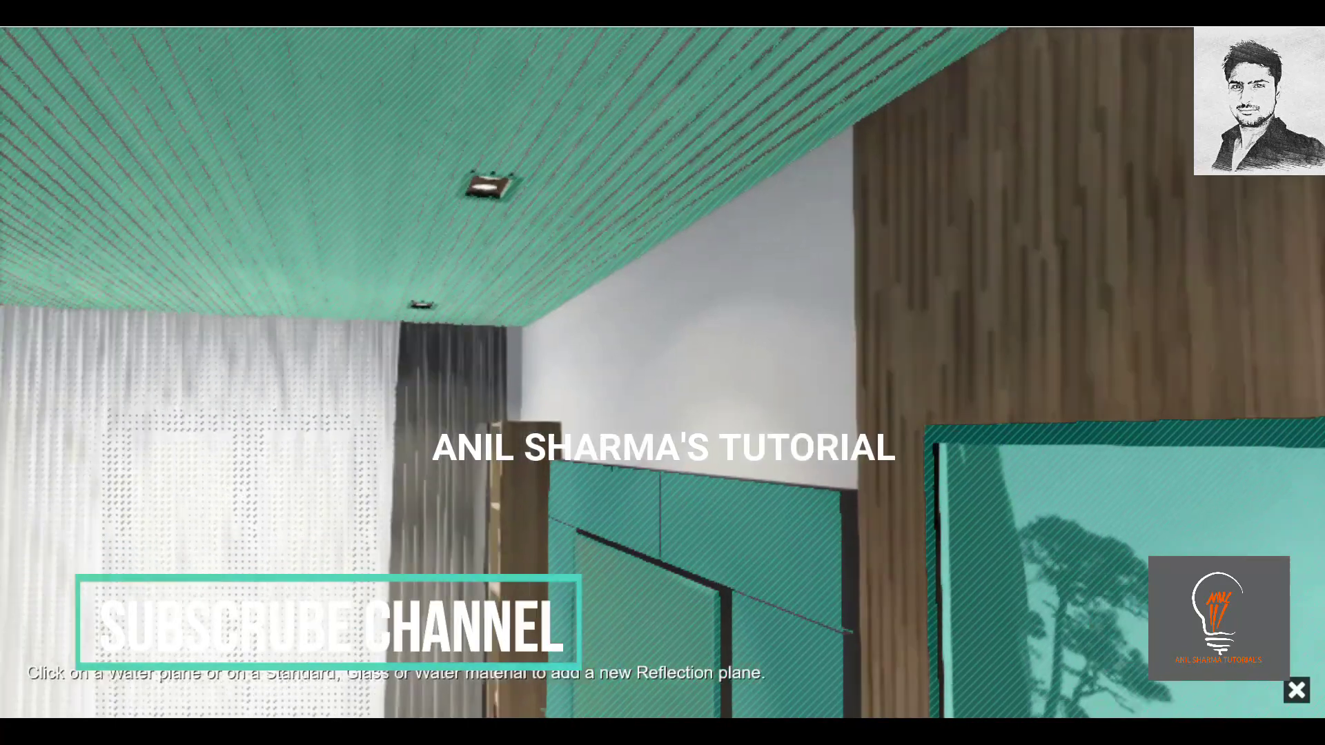
pyautogui.moveTo(759, 373); pyautogui.dragTo(1021, 370, button='right')
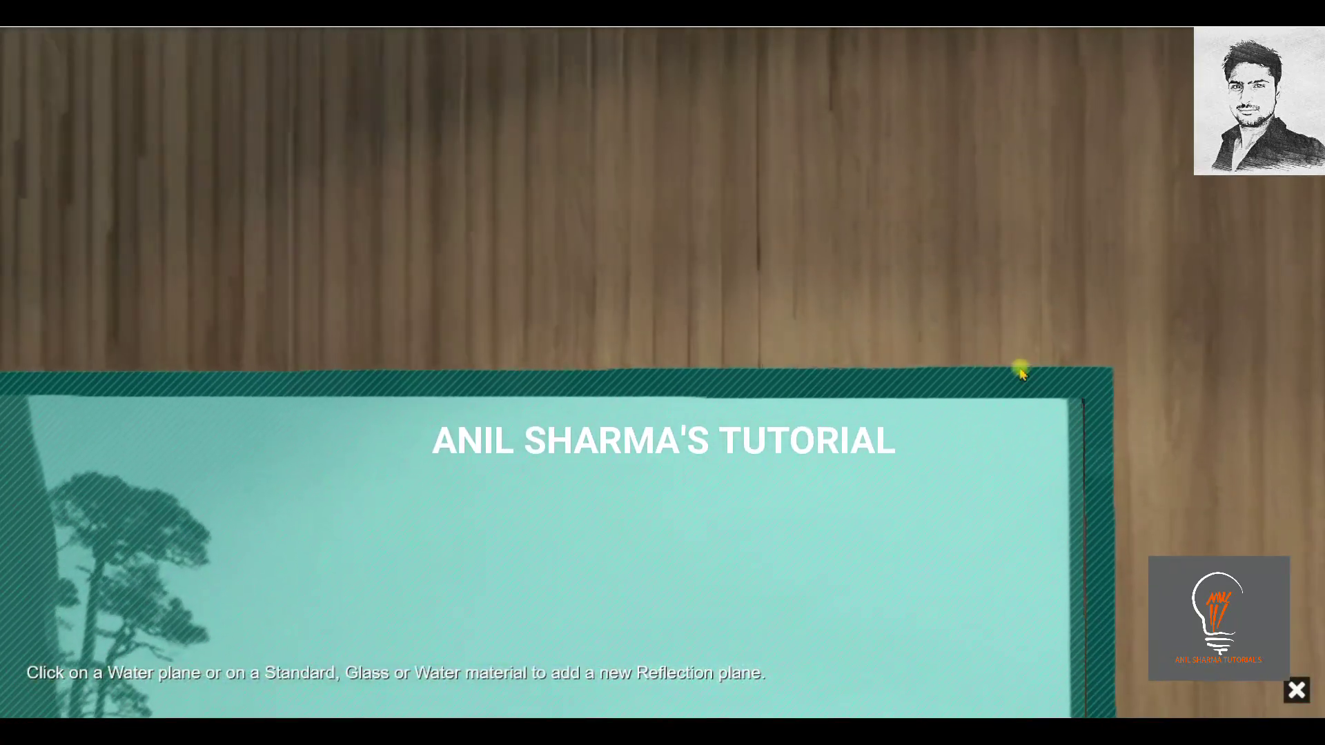
pyautogui.click(778, 306)
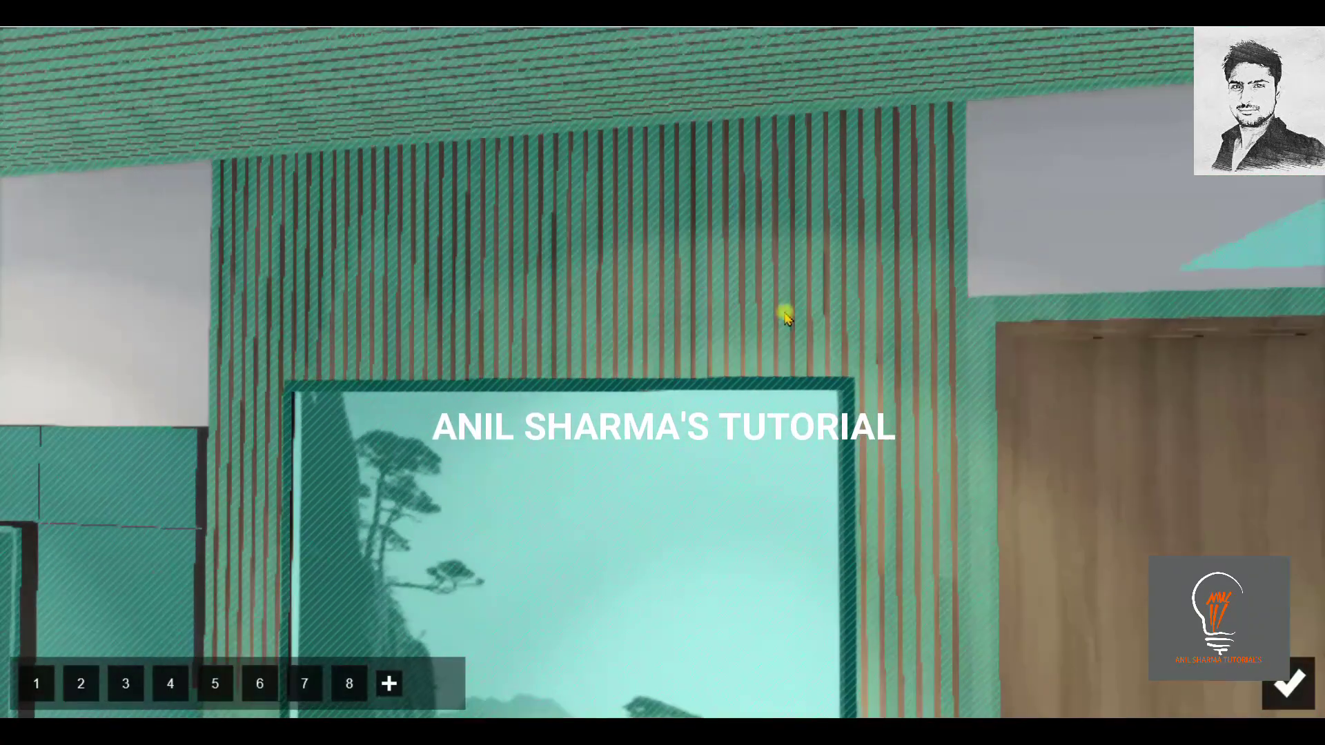
pyautogui.scroll(3, 805, 340)
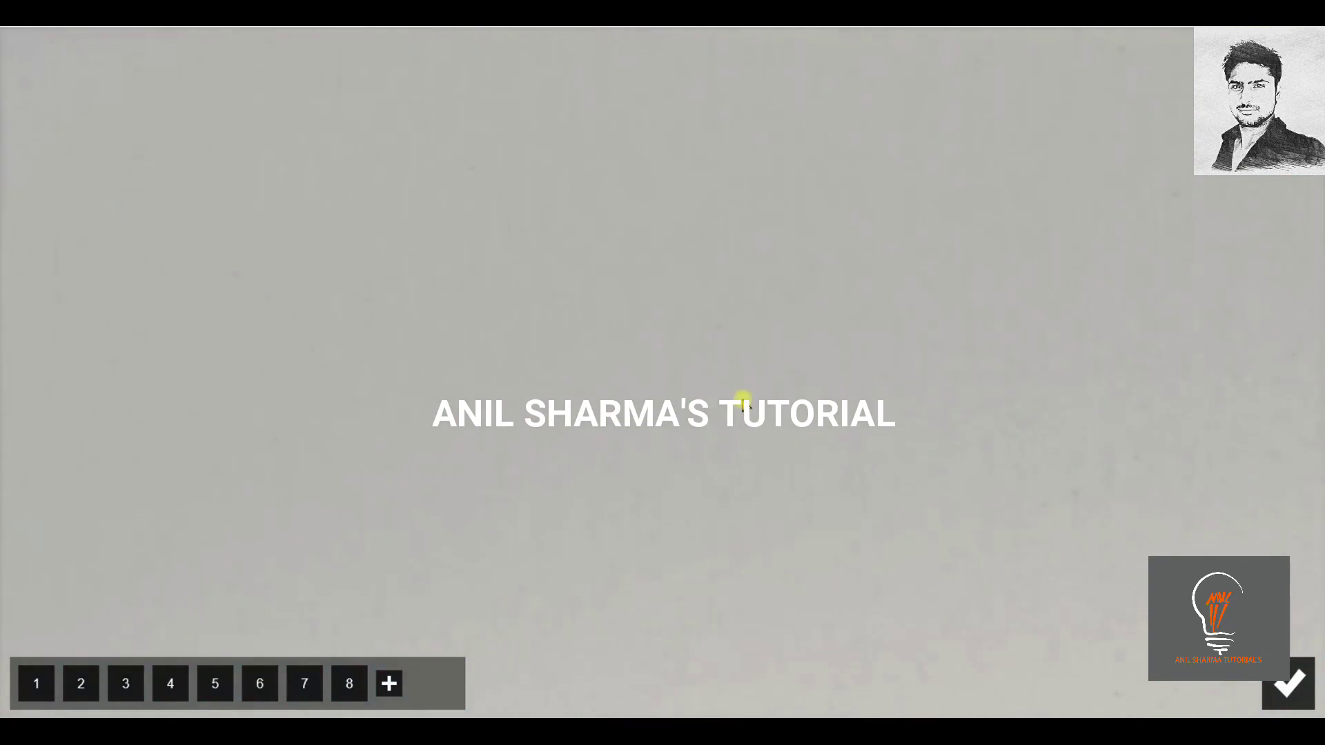
pyautogui.scroll(-5, 739, 400)
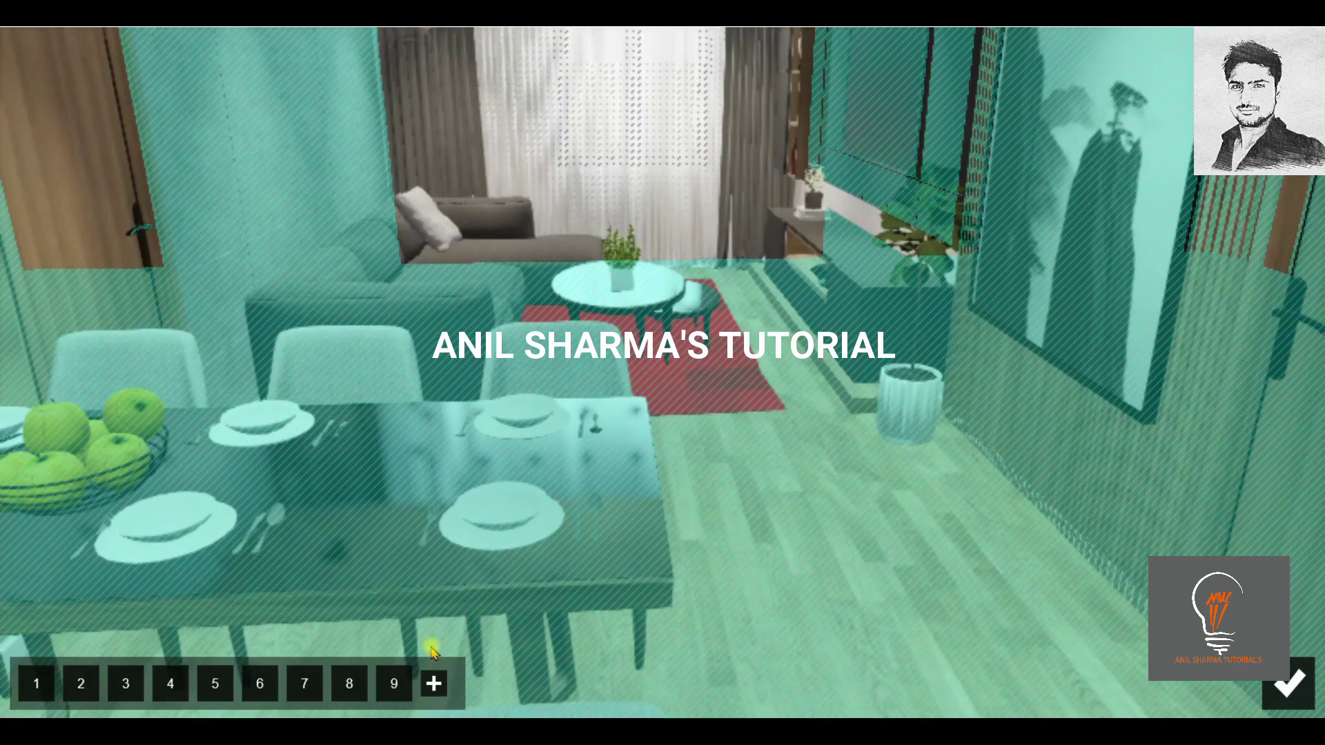
# Delete the unneeded right-wall, ceiling and extra reflection planes, including plane 7 and plane 10.
pyautogui.click(432, 683)
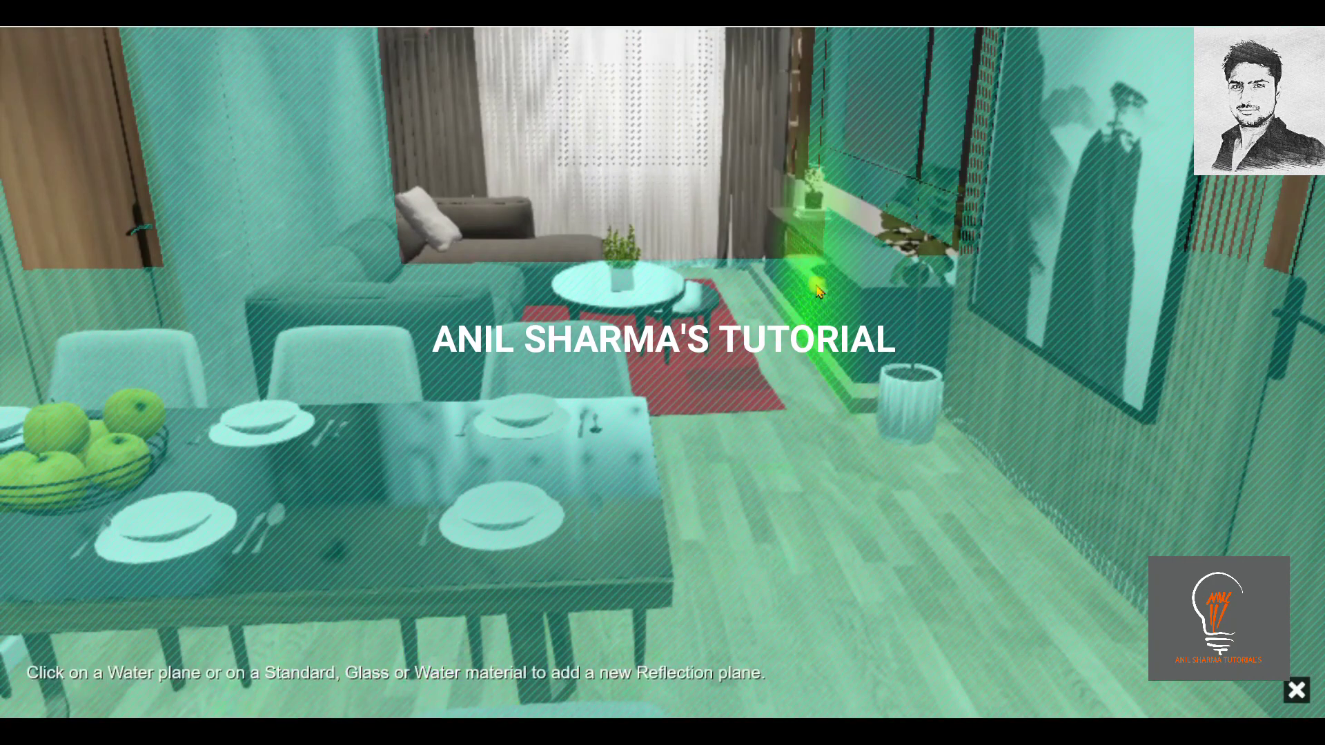
pyautogui.click(829, 243)
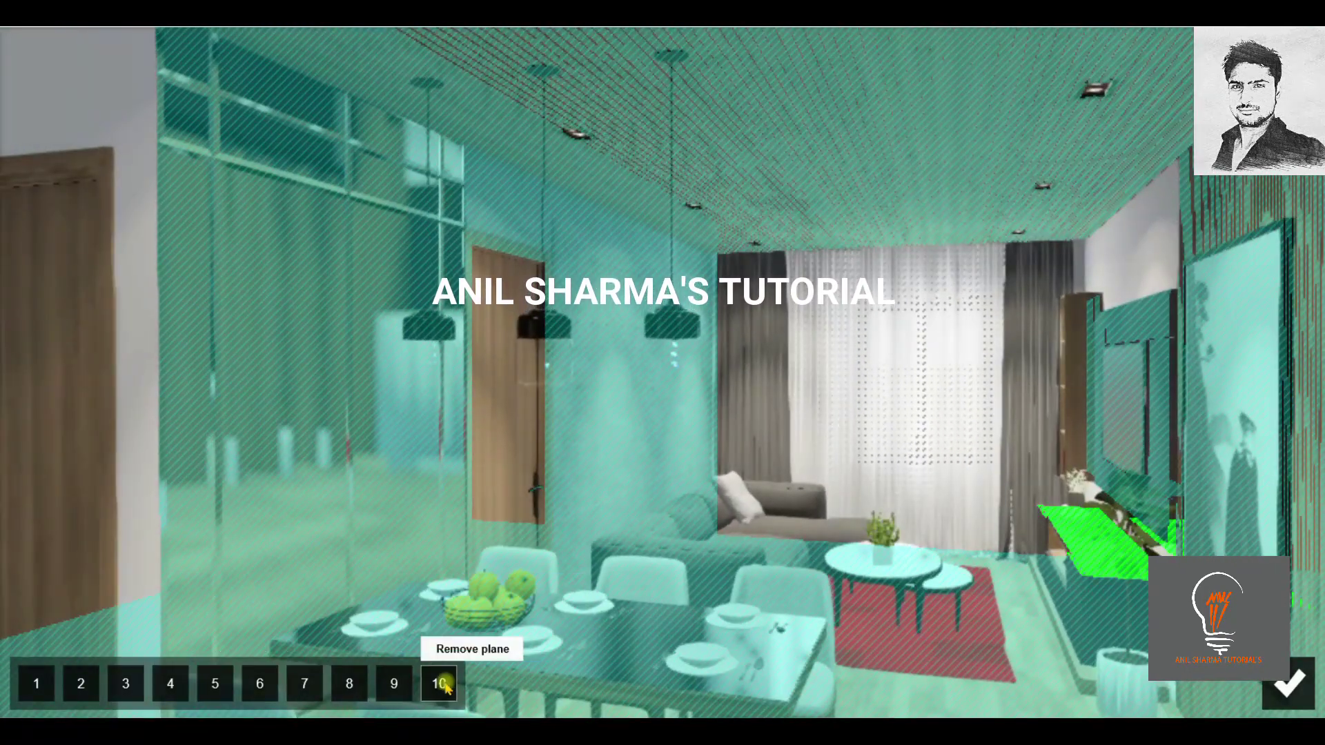
pyautogui.click(442, 684)
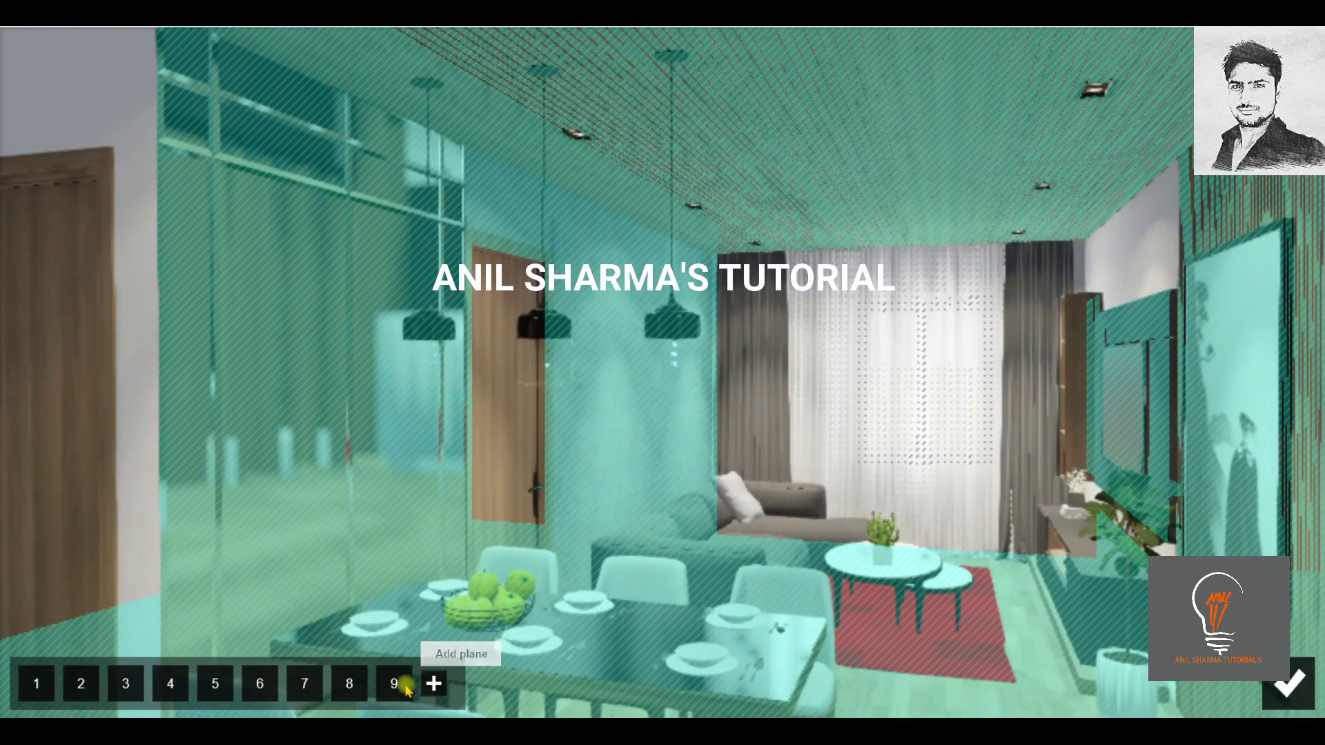
pyautogui.click(350, 684)
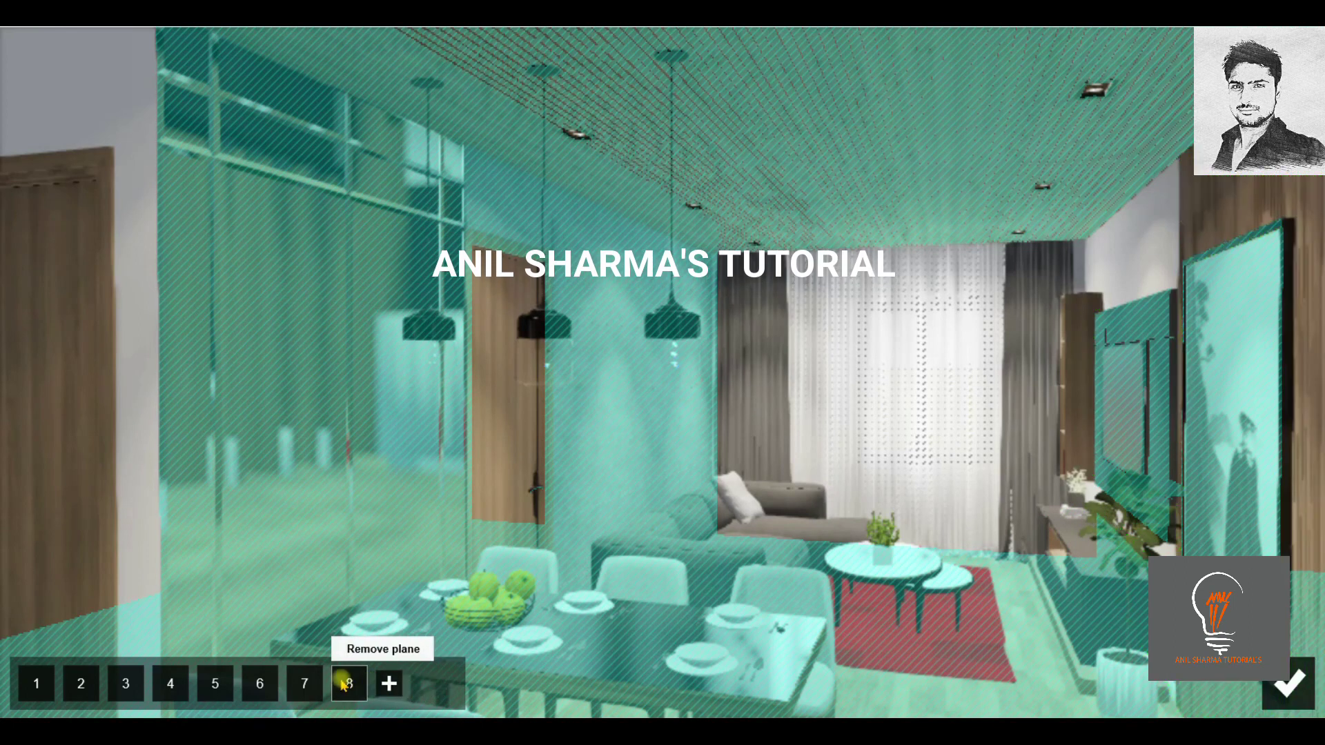
pyautogui.click(304, 683)
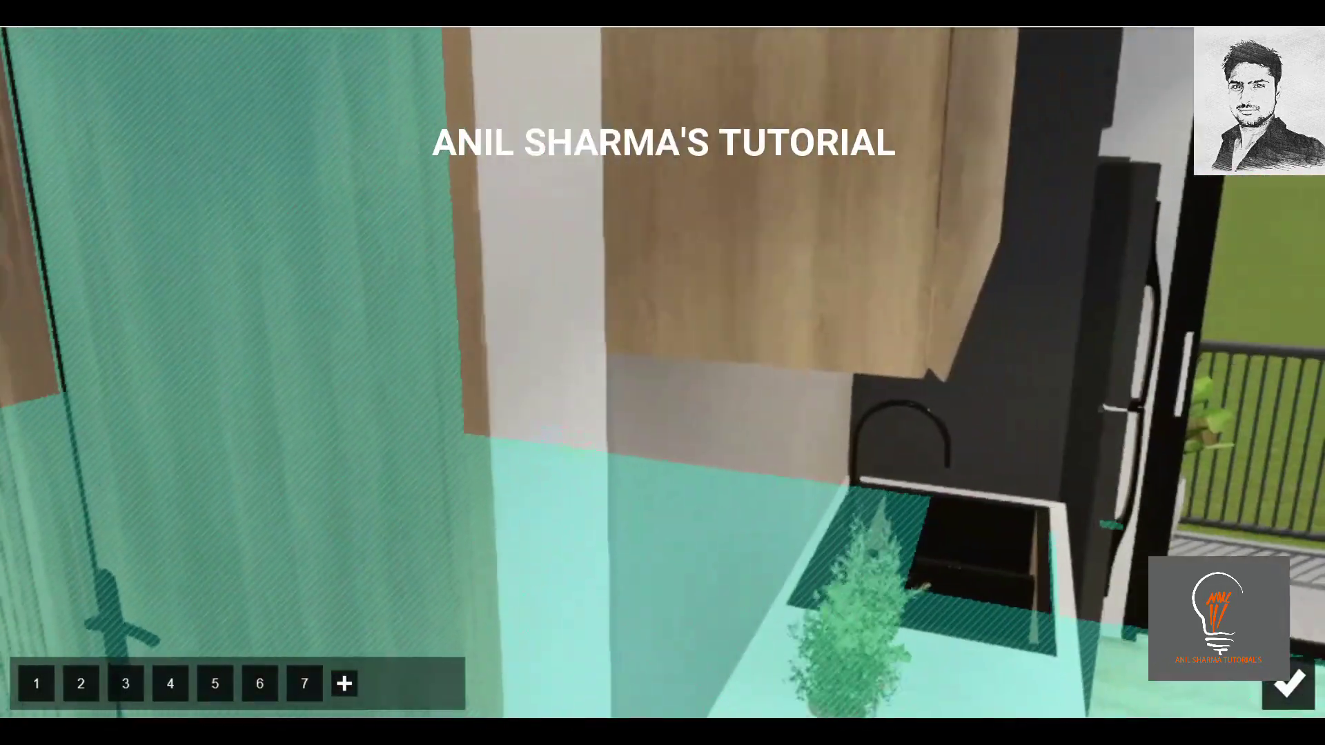
pyautogui.click(304, 683)
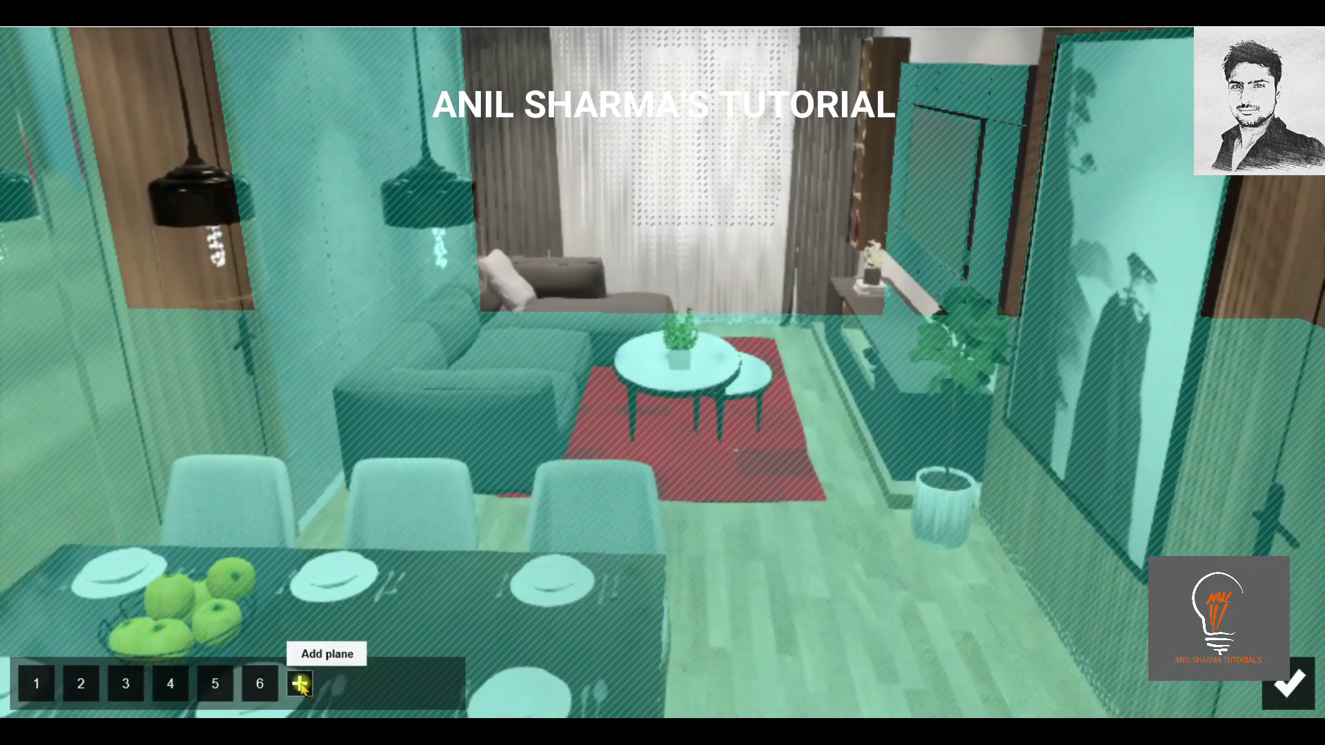
# Add reflection planes 8 and 9 on the TV cabinet and confirm the plane edits.
pyautogui.click(301, 684)
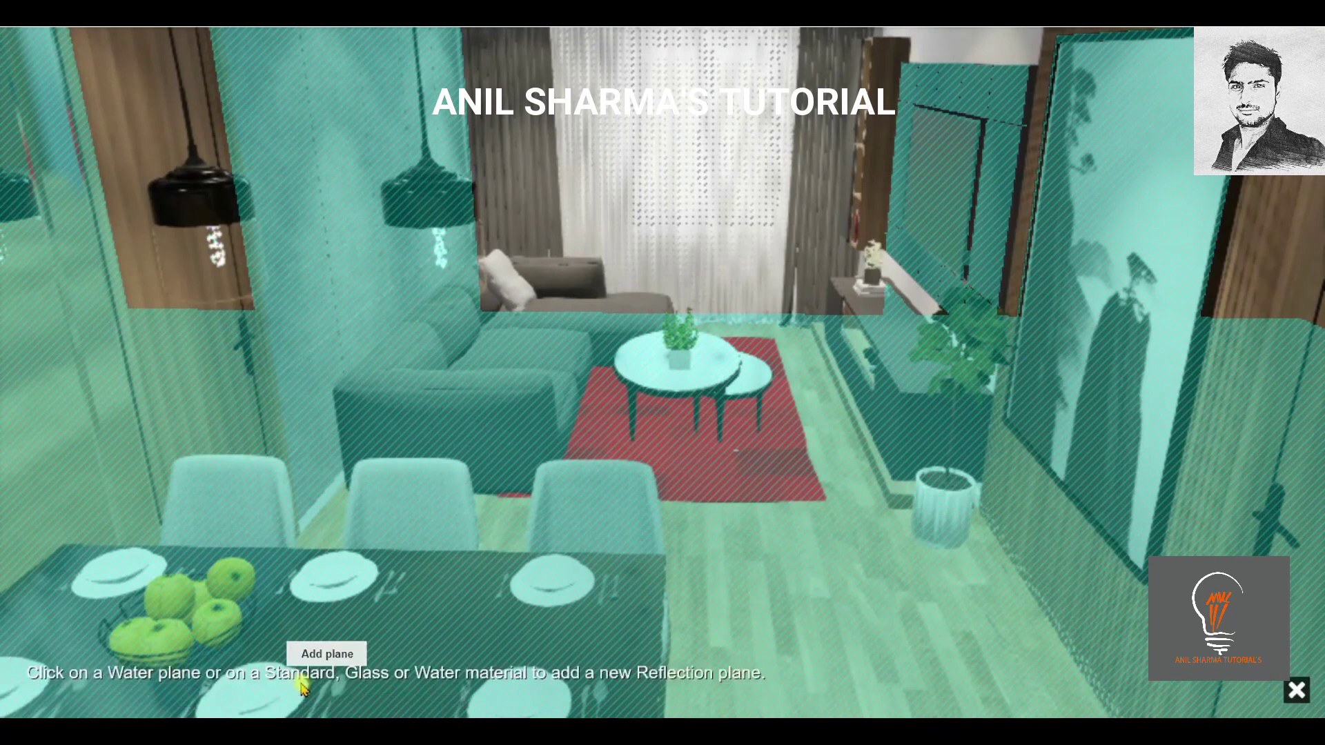
pyautogui.press('Escape')
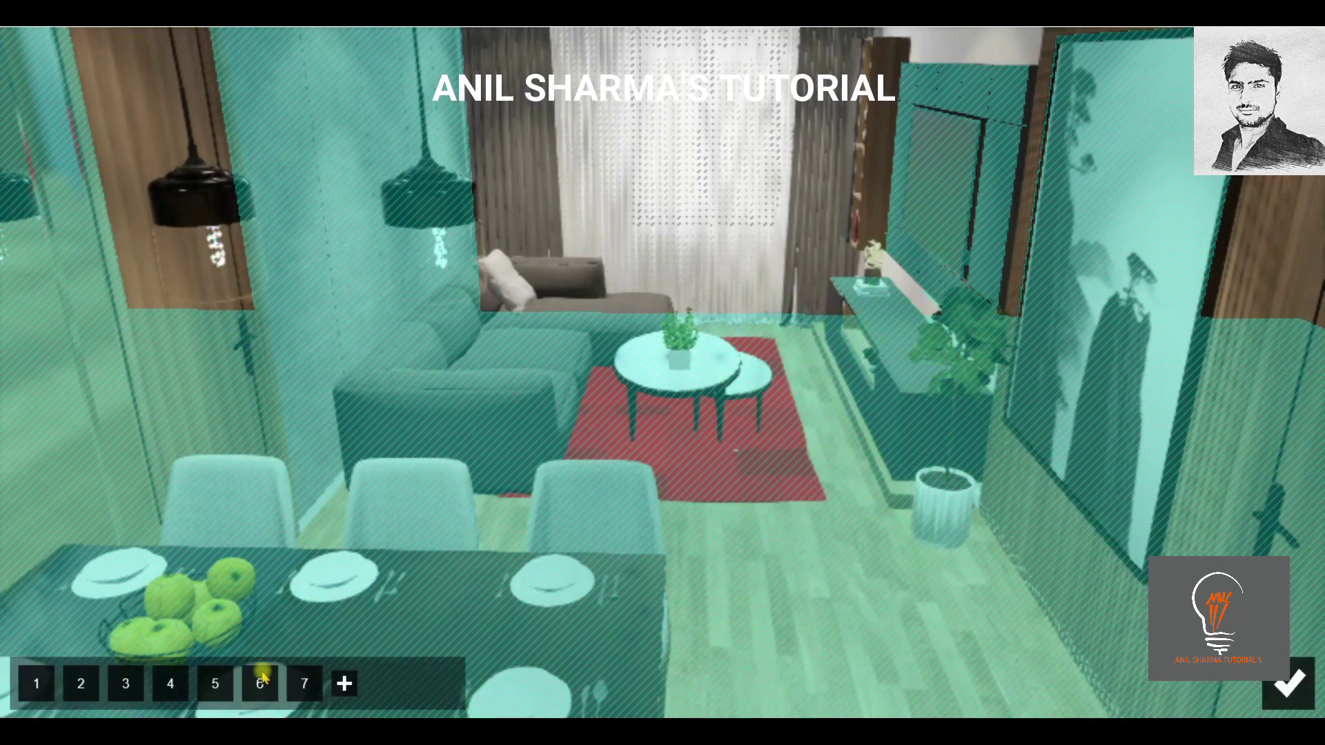
pyautogui.click(342, 680)
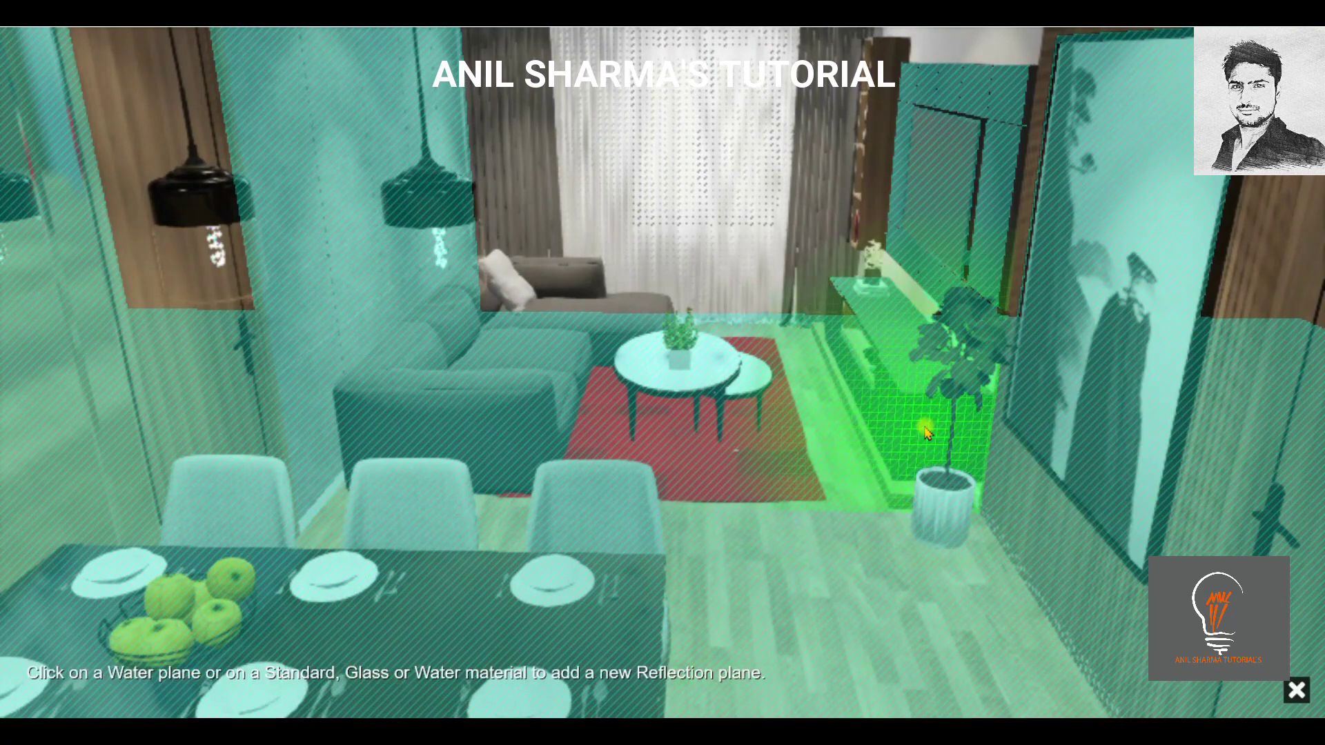
pyautogui.click(937, 423)
pyautogui.click(389, 683)
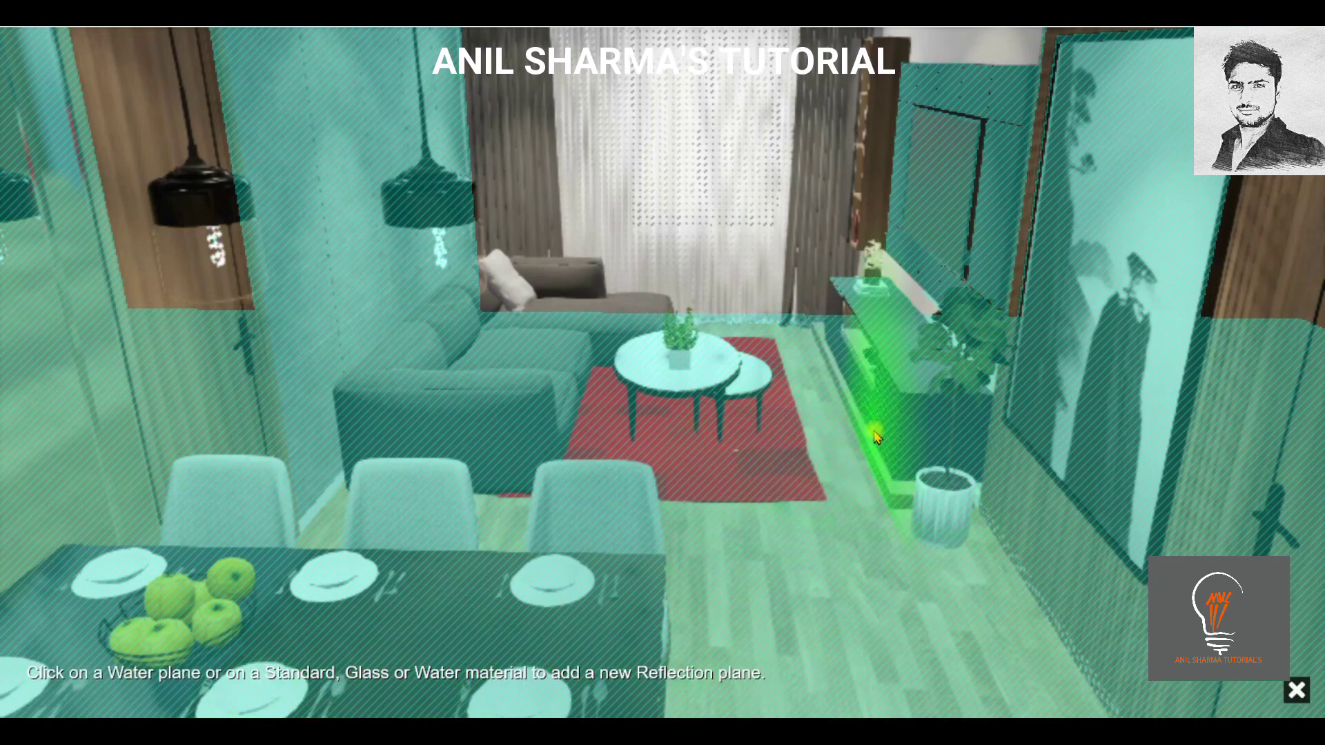
pyautogui.click(884, 421)
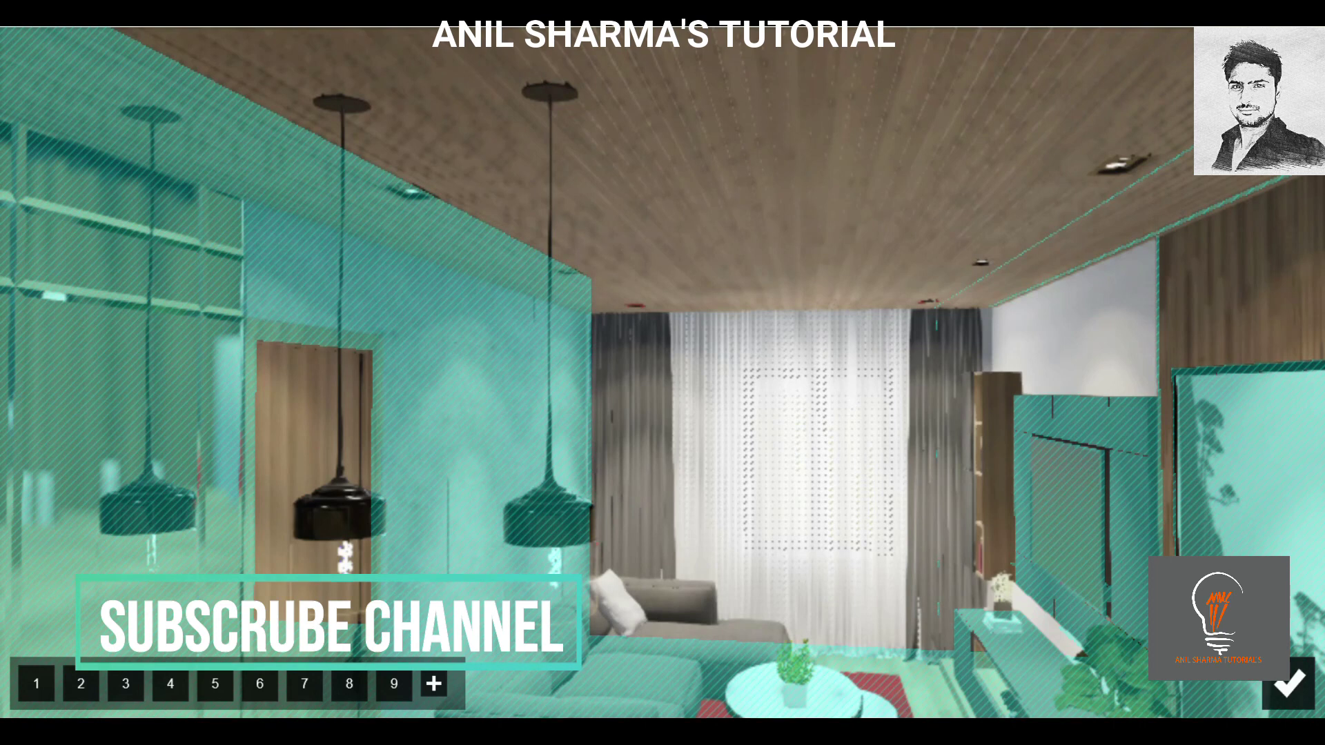
pyautogui.click(1288, 683)
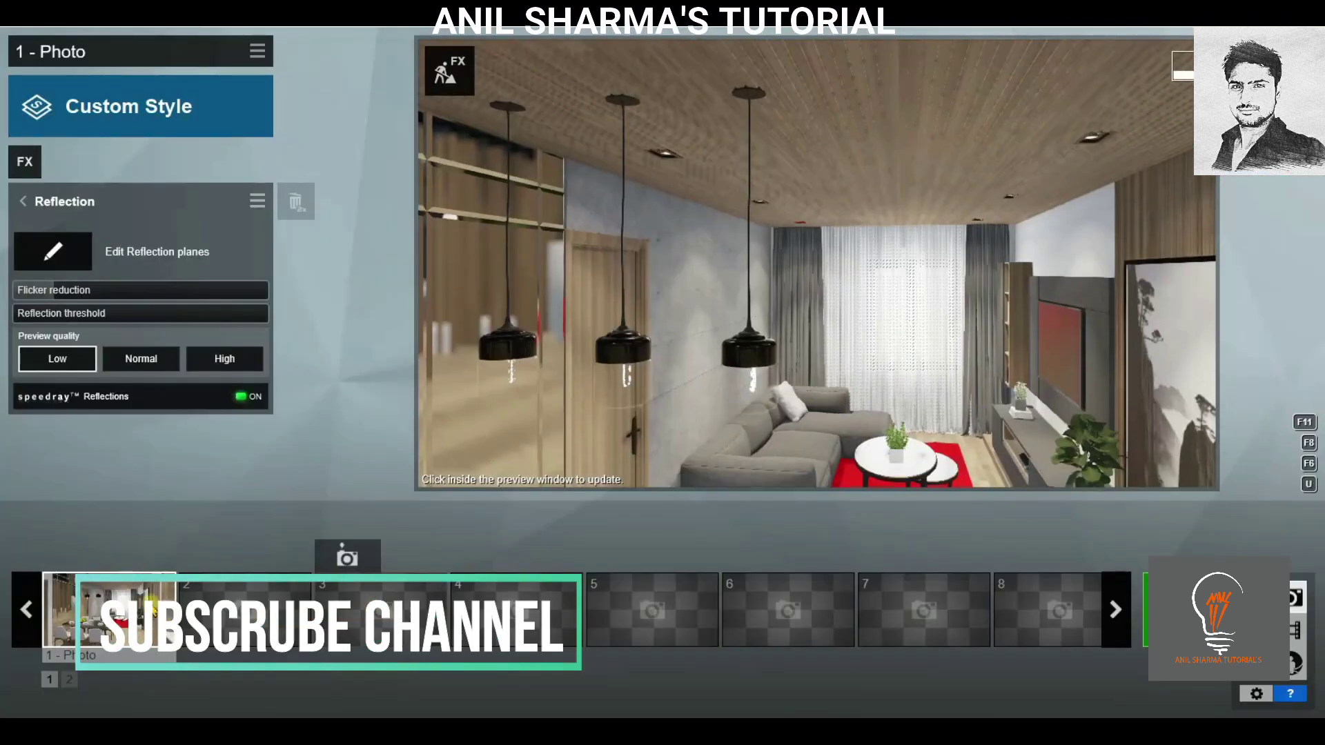
# Restore Photo 1's camera and test reflection preview quality at High before returning it to Low.
pyautogui.click(109, 608)
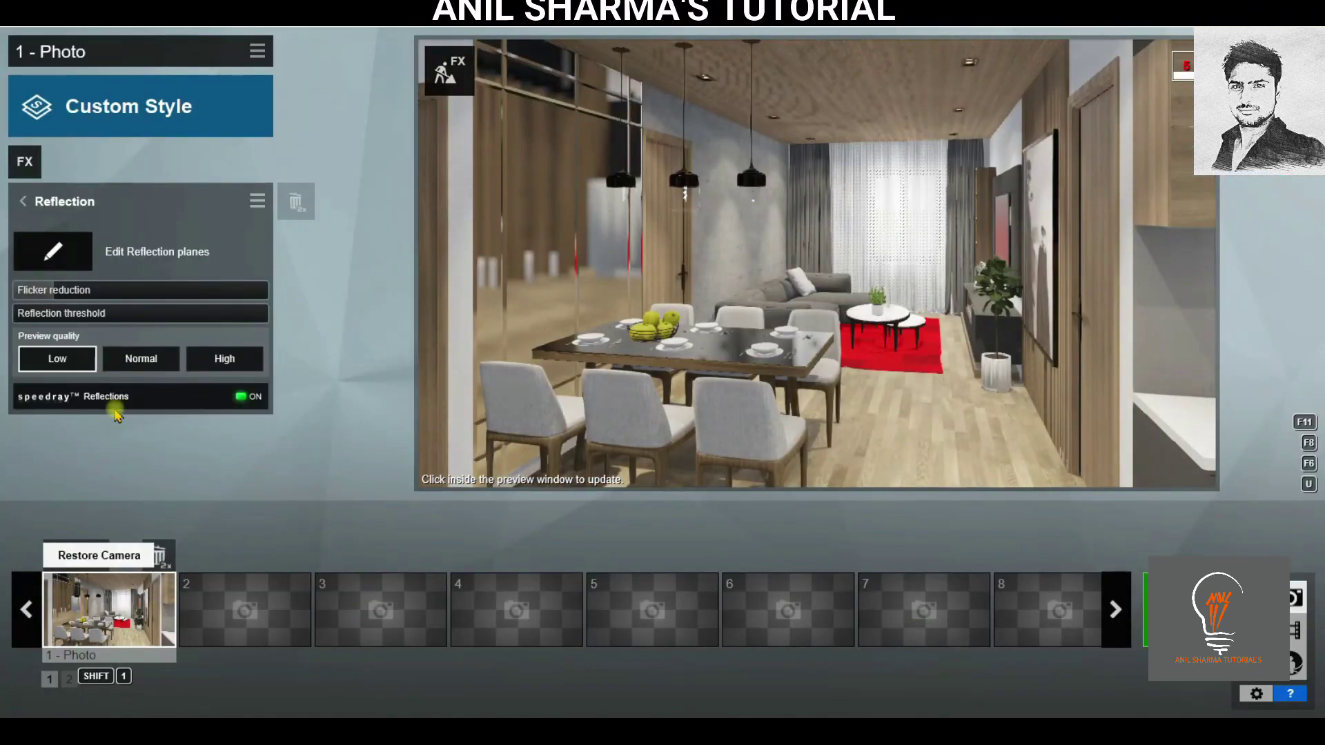
pyautogui.click(201, 362)
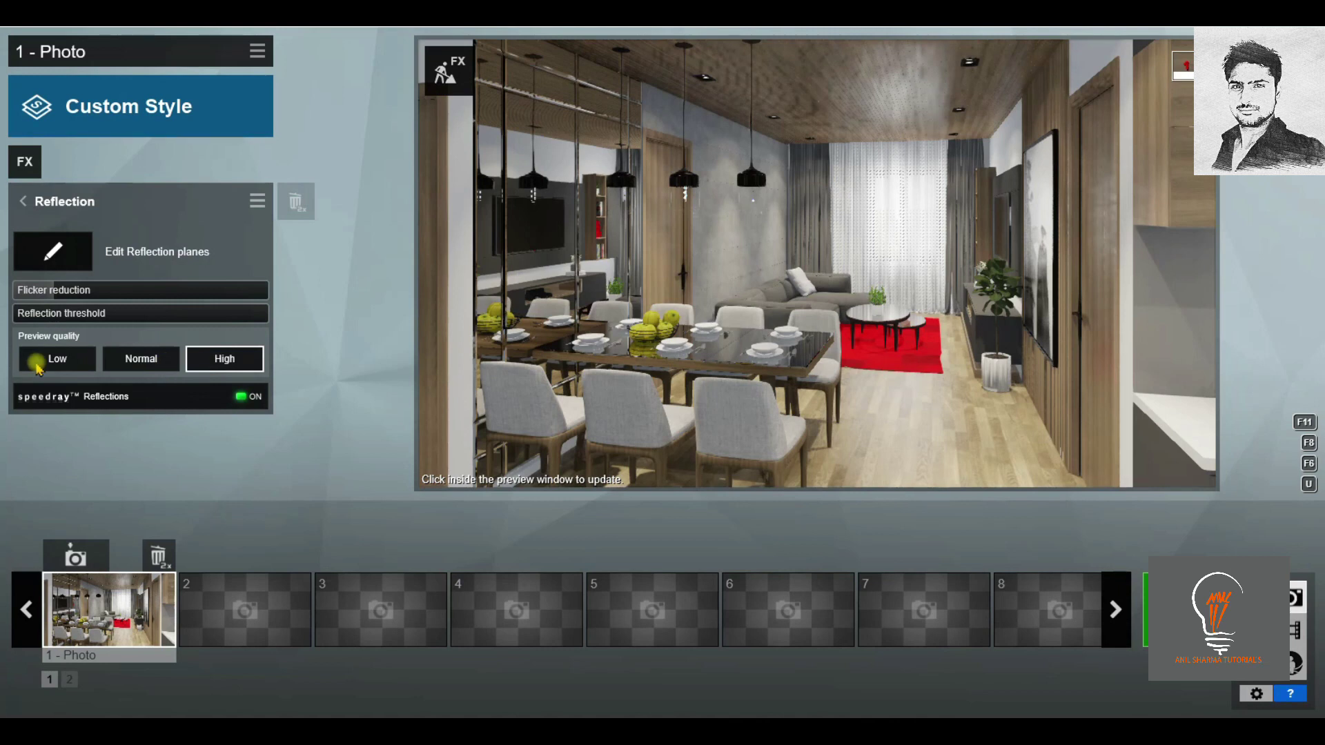
pyautogui.click(58, 359)
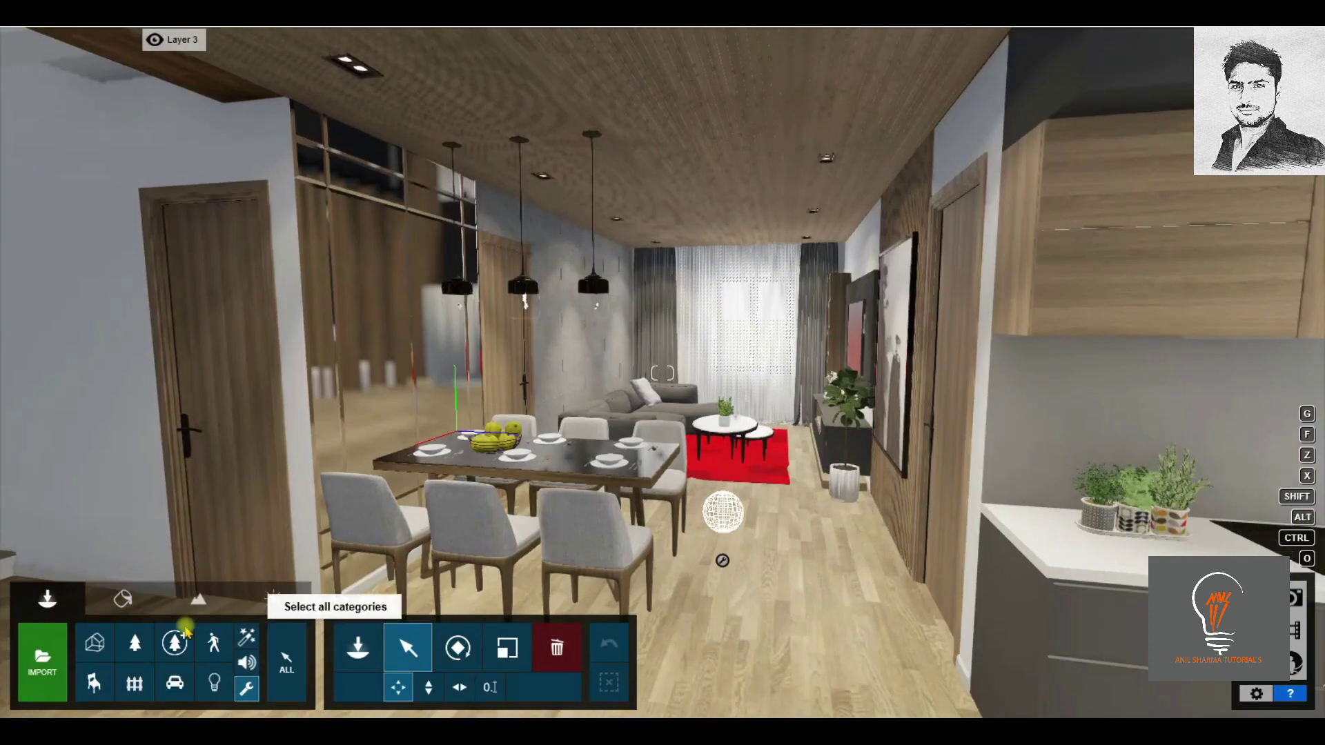
# Leave Photo mode and return to the 3D Build view for material editing.
pyautogui.click(122, 598)
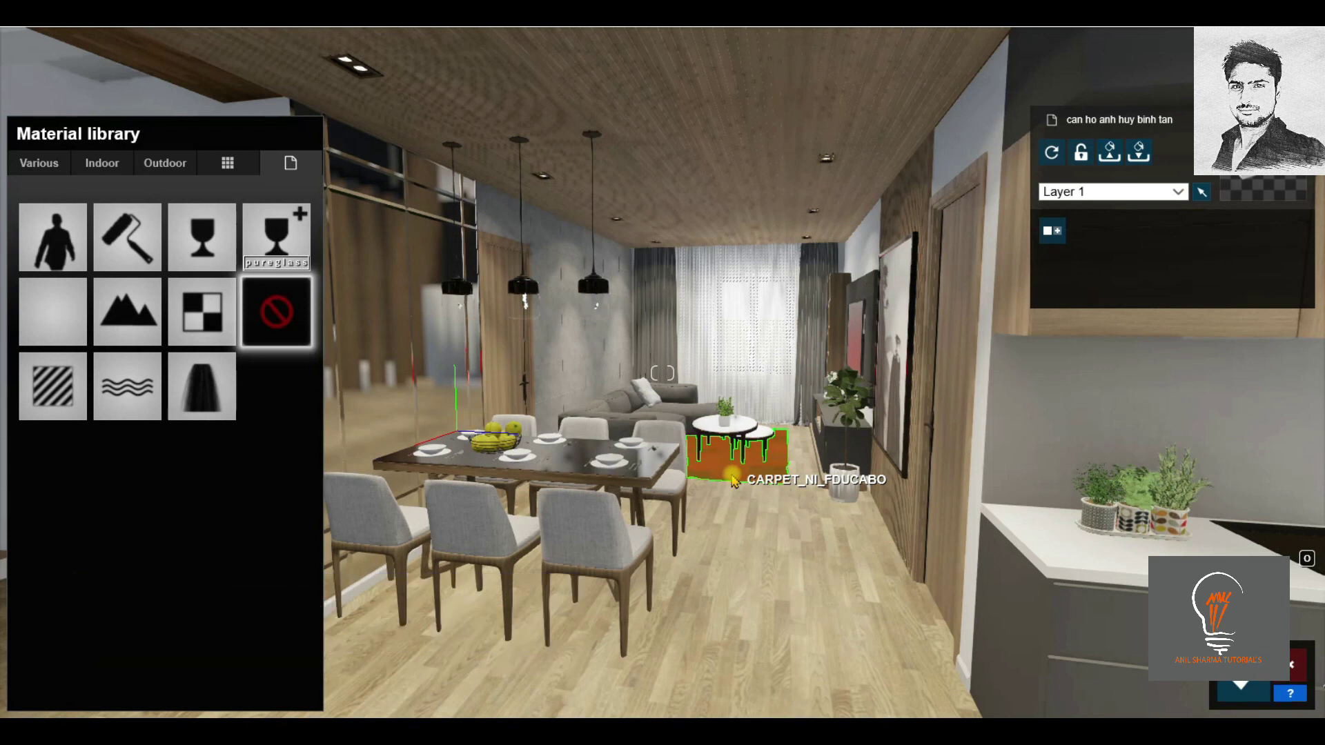
# Replace the red rug's material with Warm White Fur from the Various > Fur library.
pyautogui.click(733, 481)
pyautogui.click(39, 166)
pyautogui.click(226, 257)
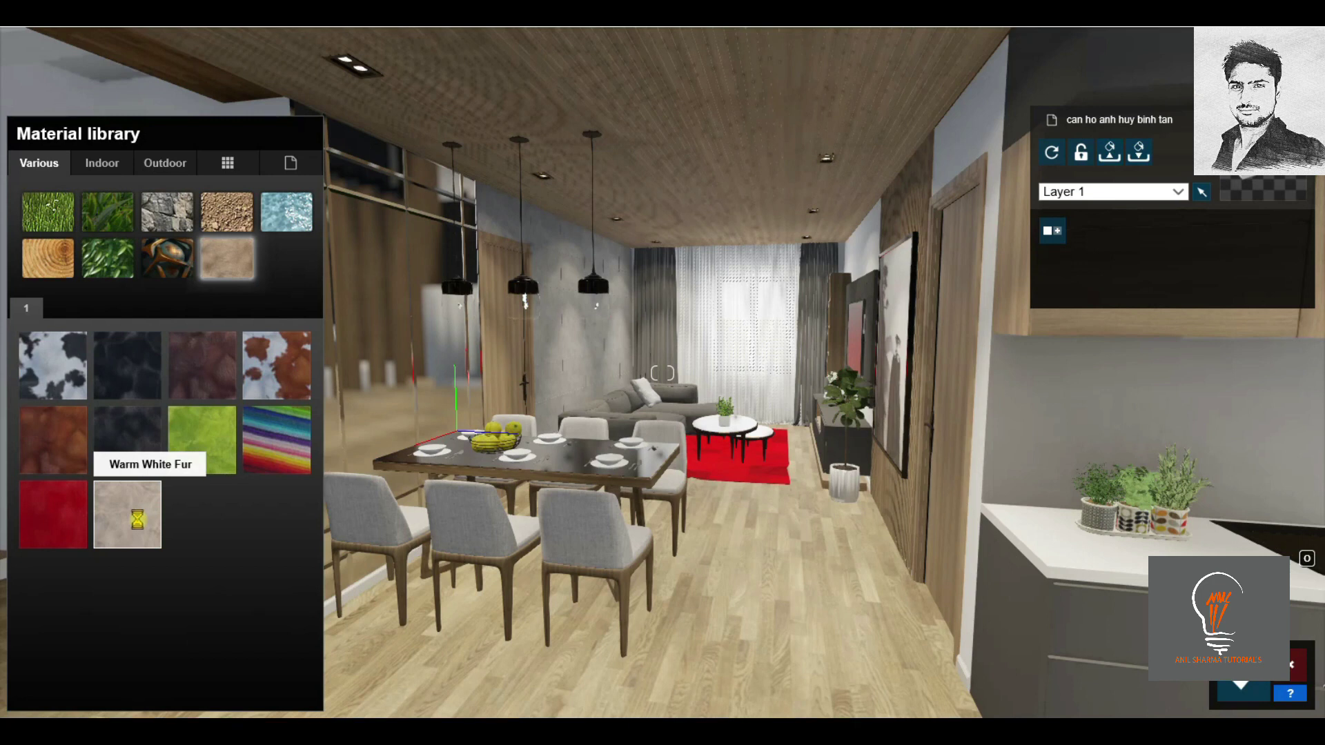
pyautogui.click(139, 525)
pyautogui.moveTo(127, 515)
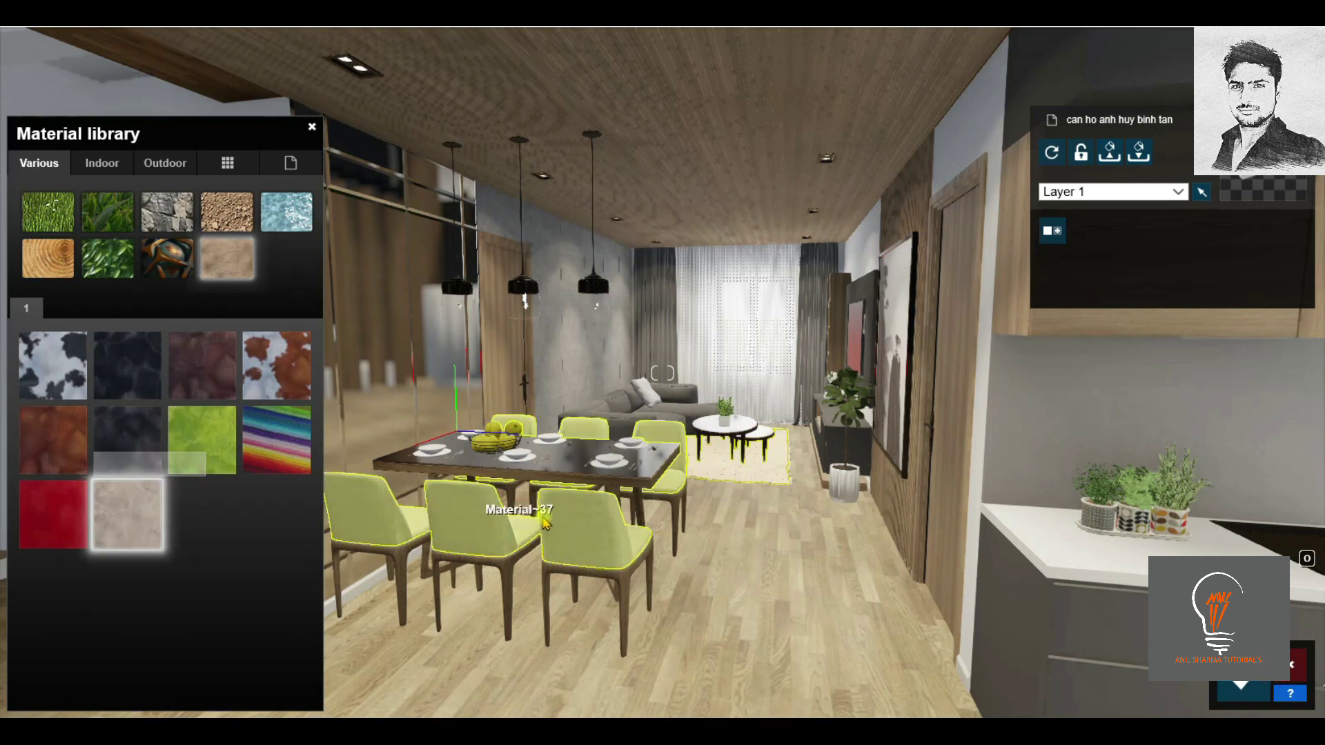
# Reduce the rug's fur size and slightly increase its fur length.
pyautogui.moveTo(155, 520); pyautogui.dragTo(740, 470)
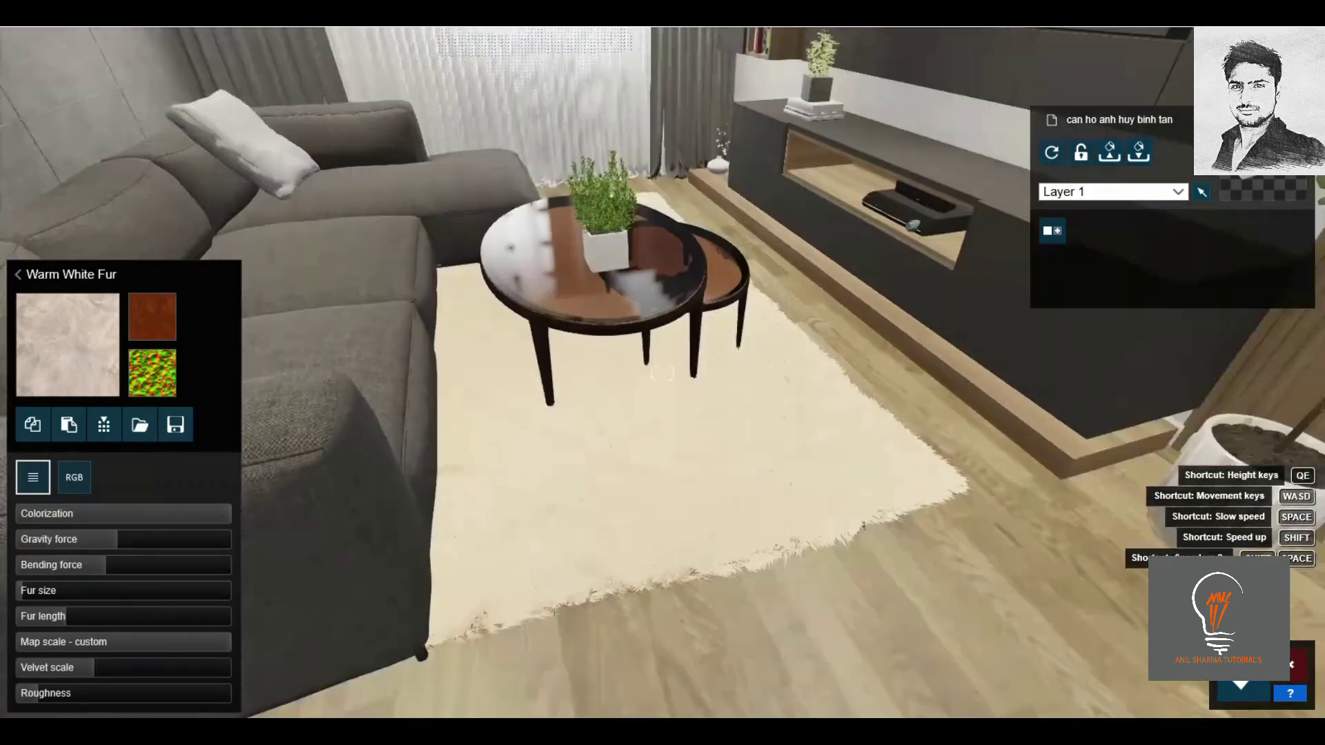
pyautogui.moveTo(882, 417); pyautogui.dragTo(769, 465, button='right')
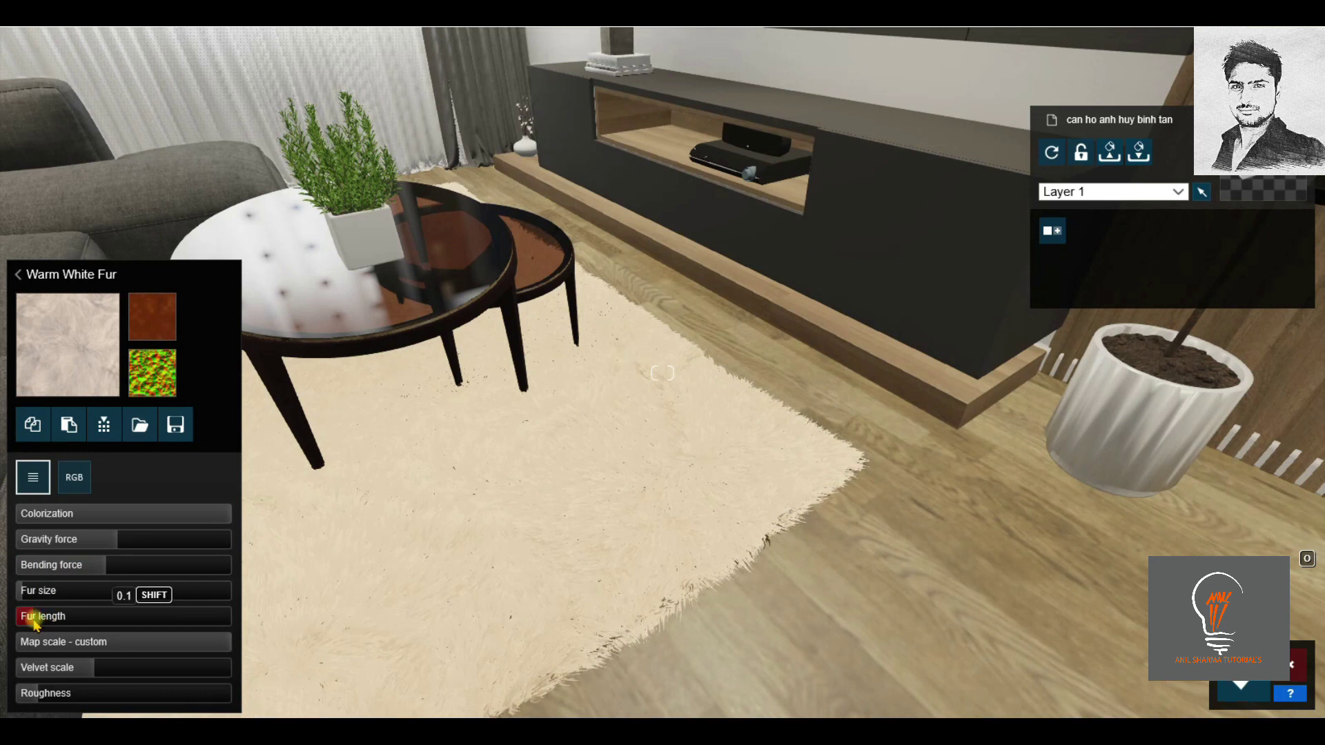
pyautogui.click(24, 592)
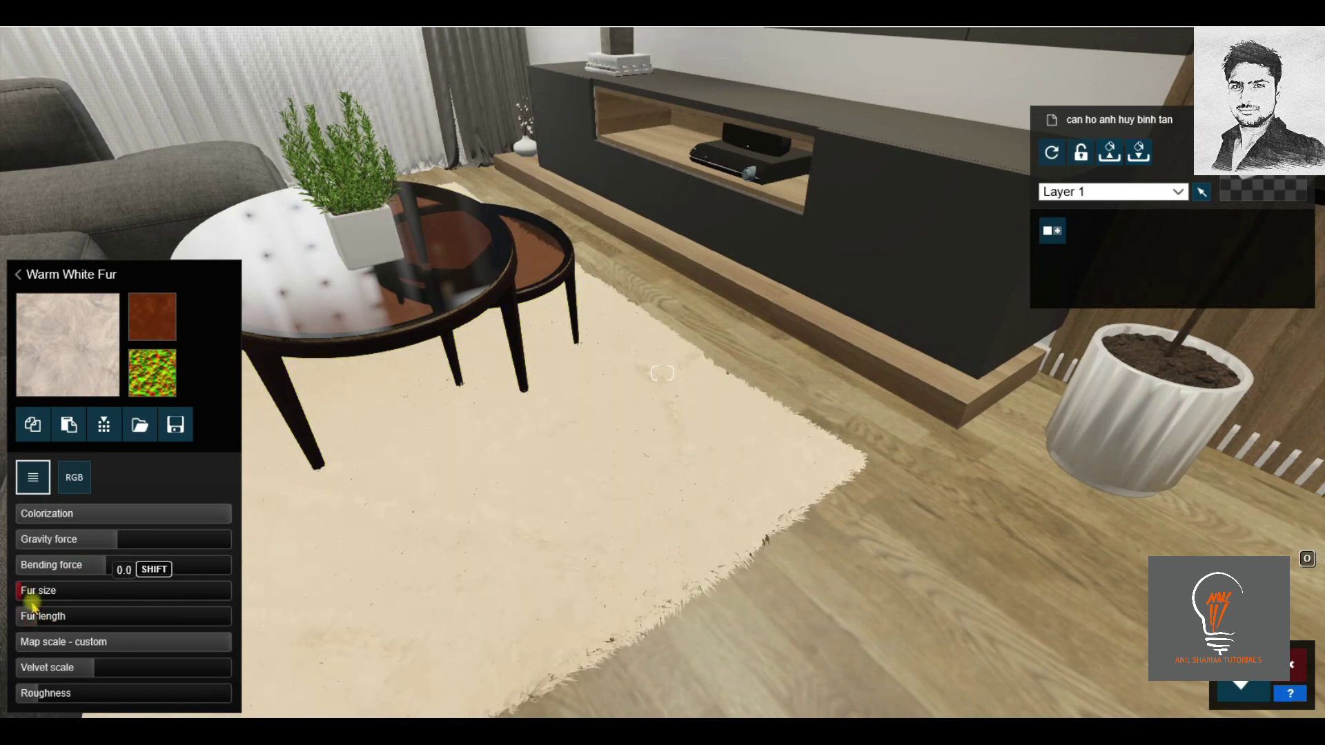
pyautogui.moveTo(28, 619); pyautogui.dragTo(42, 621)
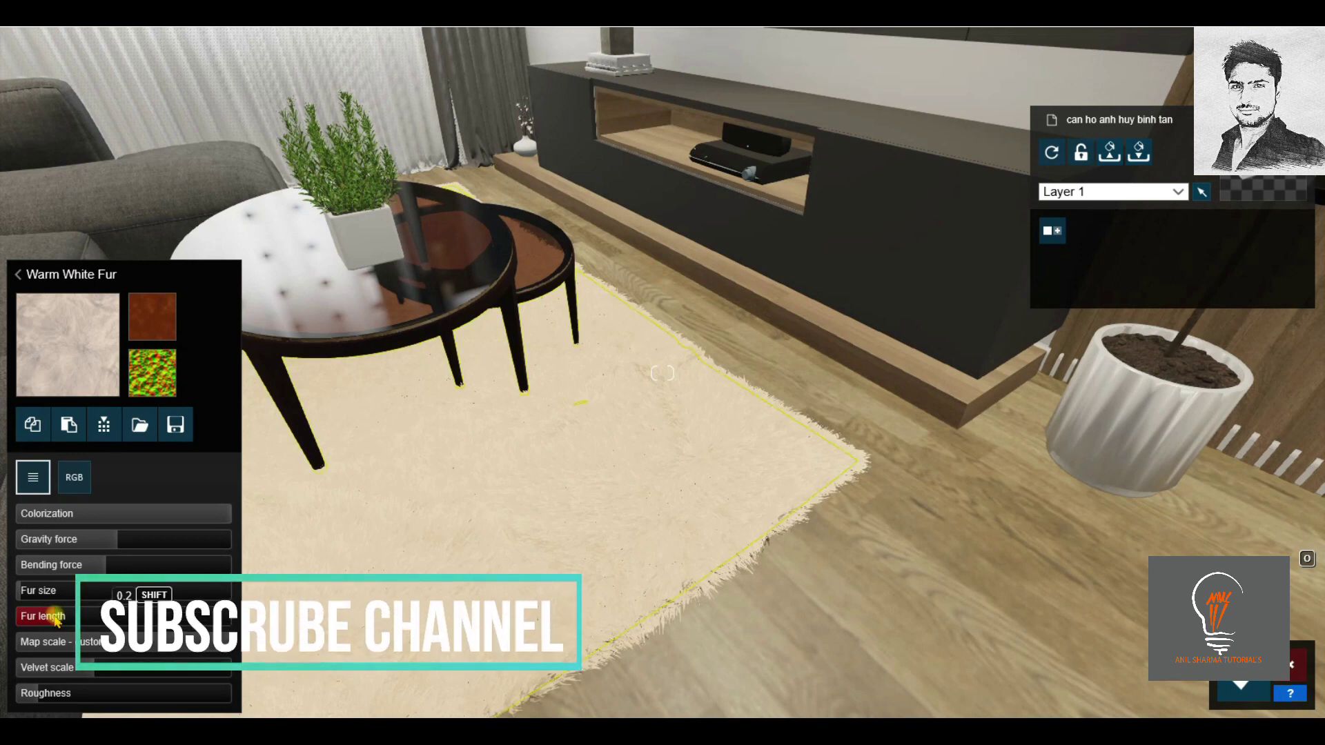
# Look around the pale fur rug, then close the fur material settings.
pyautogui.moveTo(345, 552); pyautogui.dragTo(621, 525, button='right')
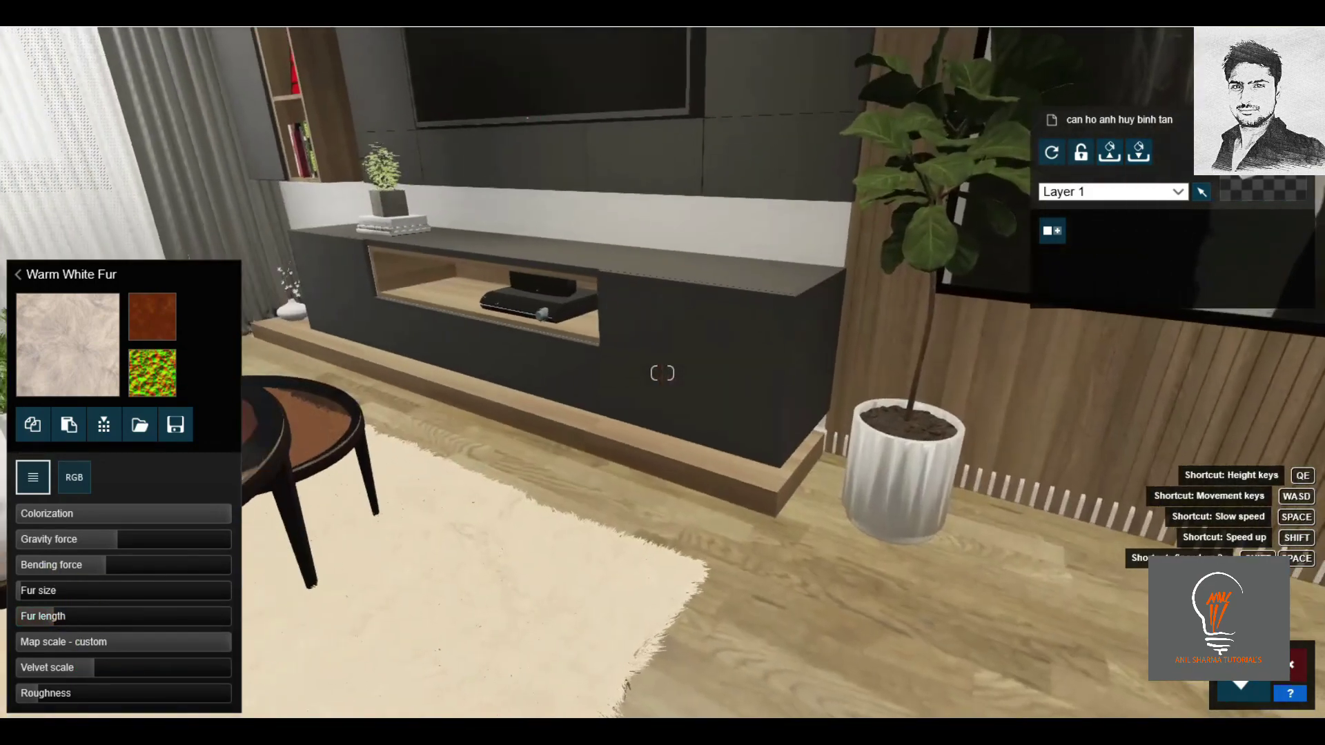
pyautogui.moveTo(662, 373); pyautogui.dragTo(386, 373, button='right')
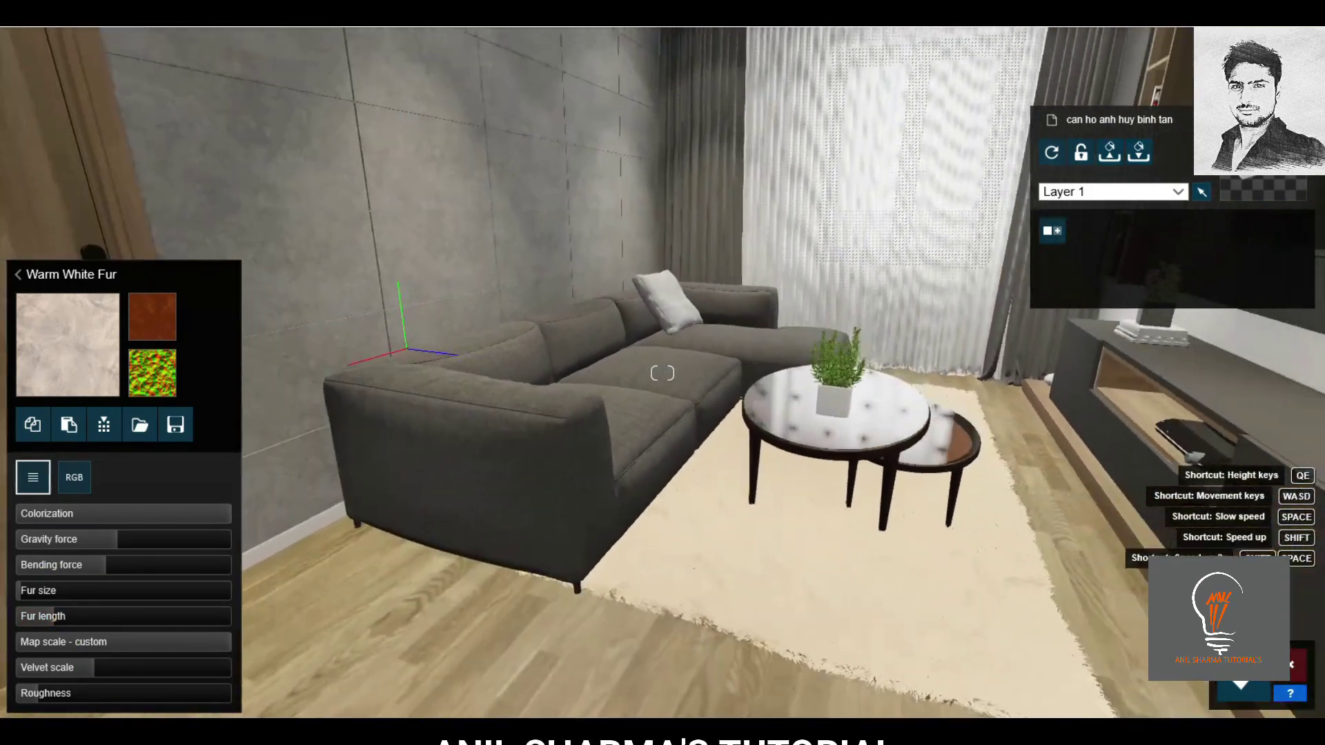
pyautogui.press('s')
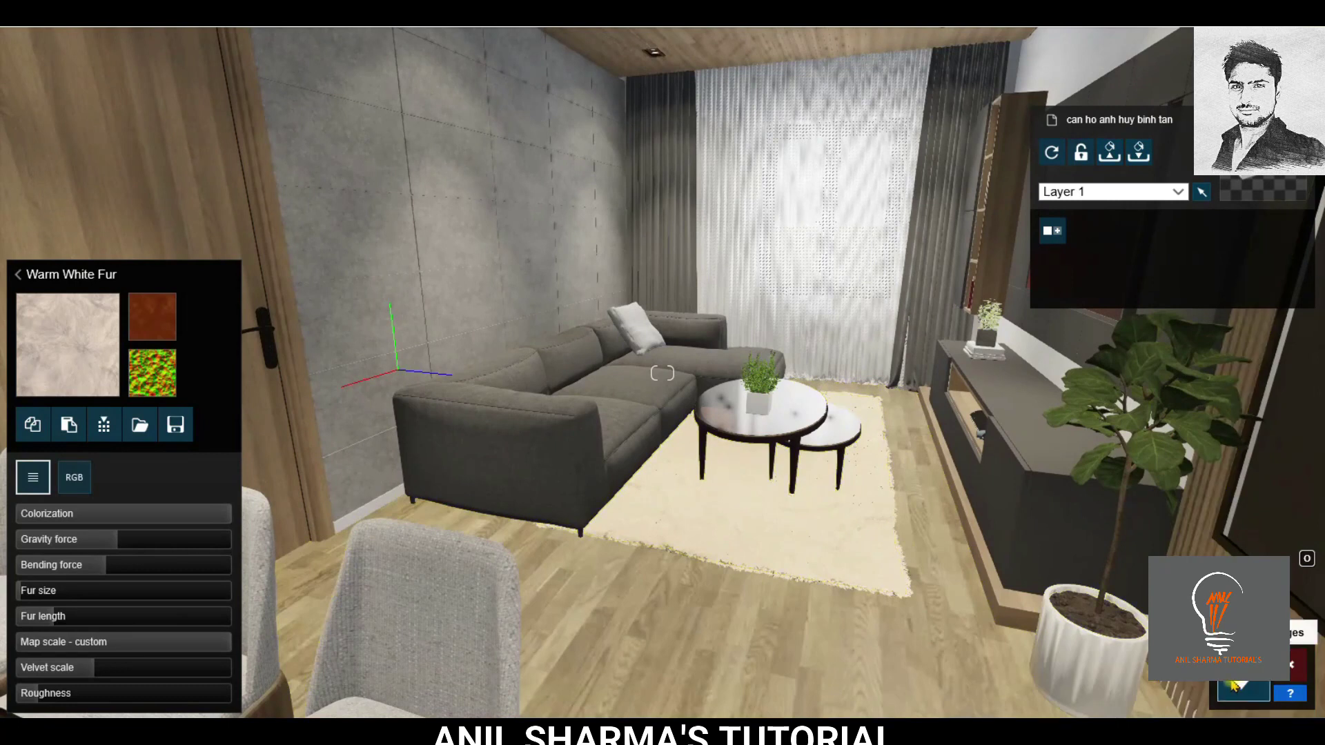
pyautogui.press('Escape')
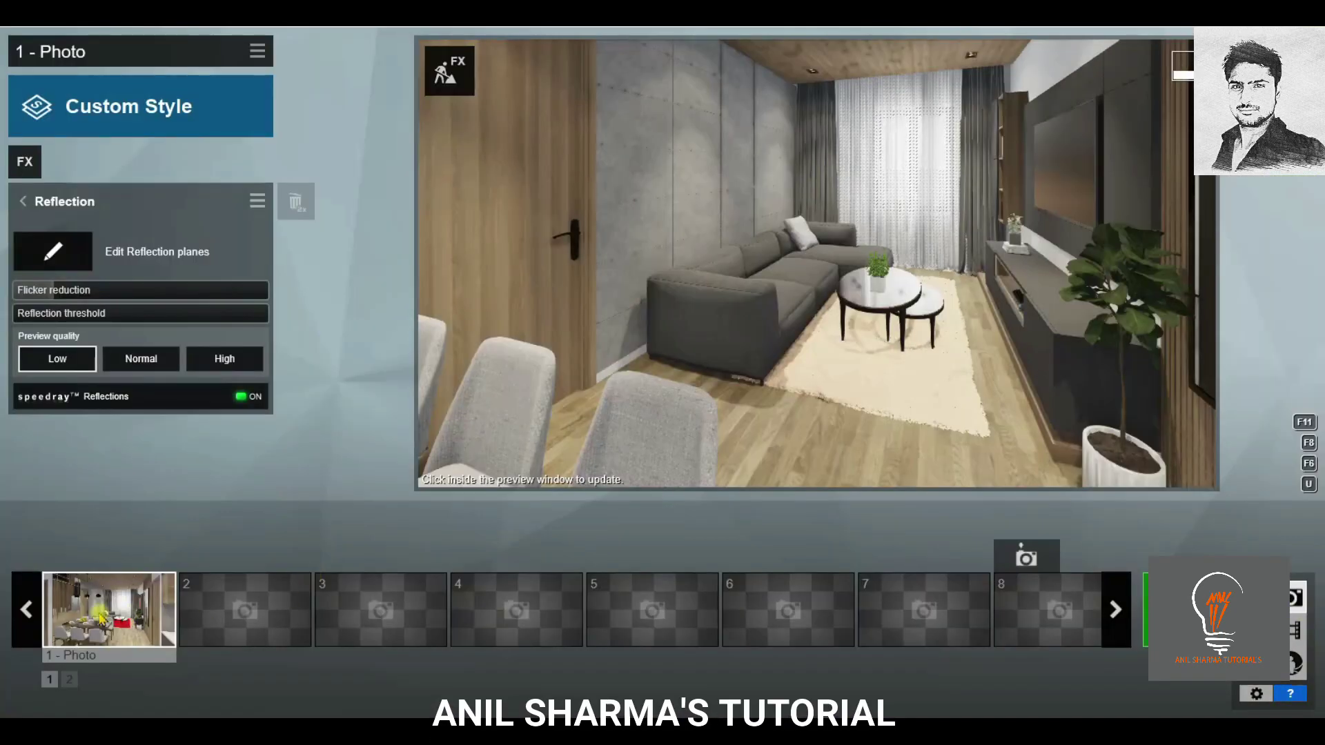
# Restore Photo 1's dining-room camera view and set reflection preview quality to High.
pyautogui.hotkey('shift', '1')
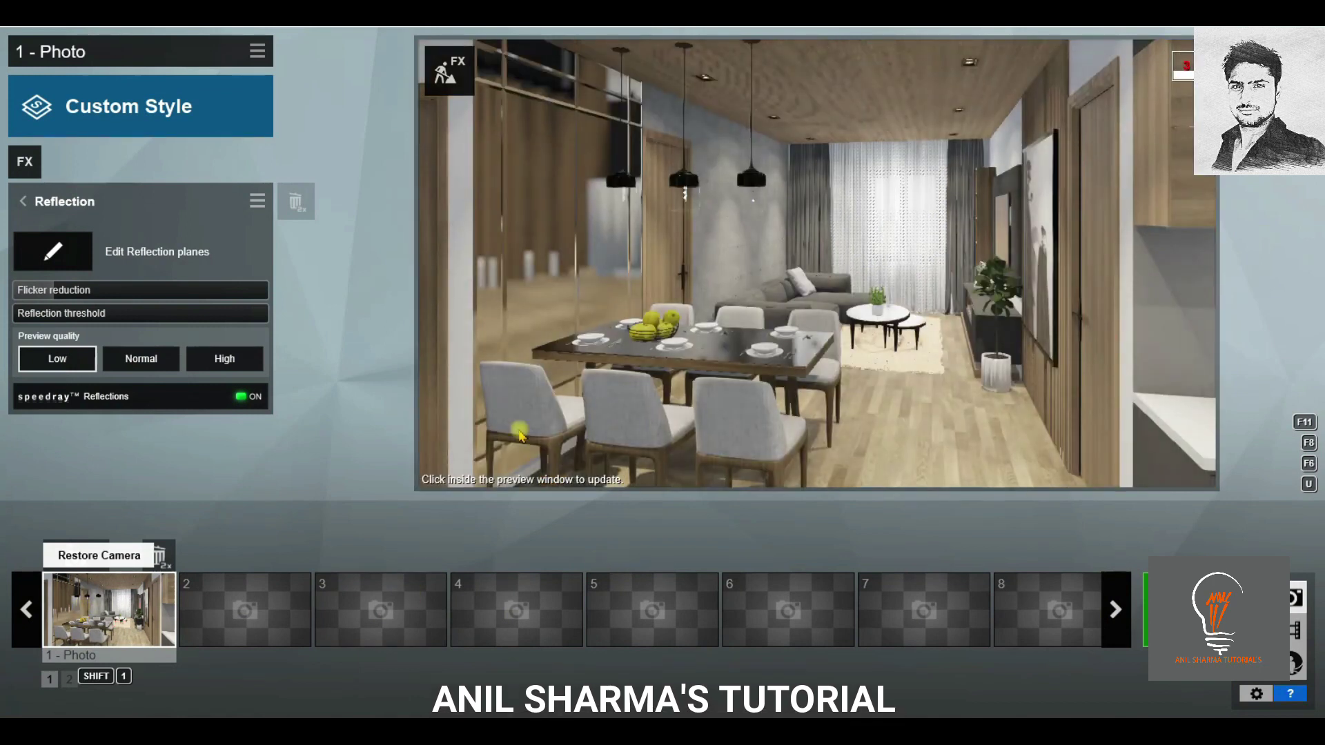
pyautogui.click(226, 360)
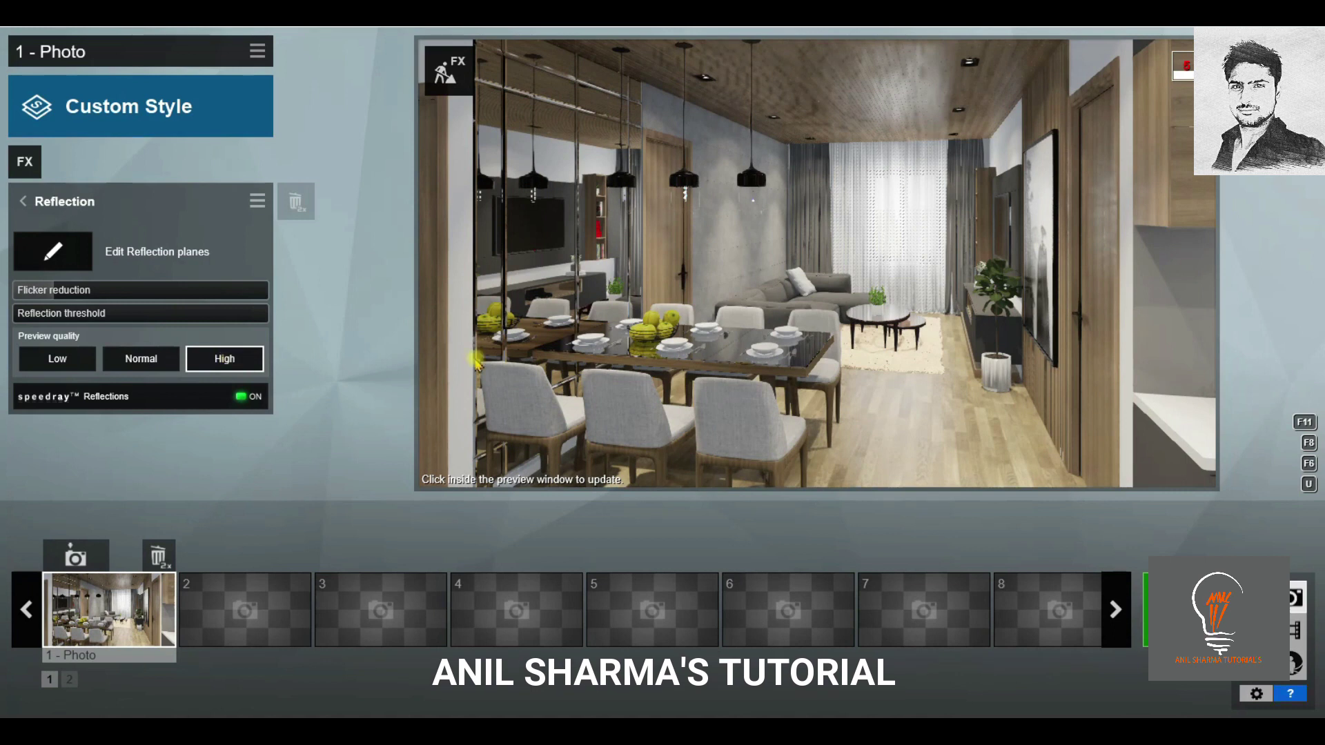
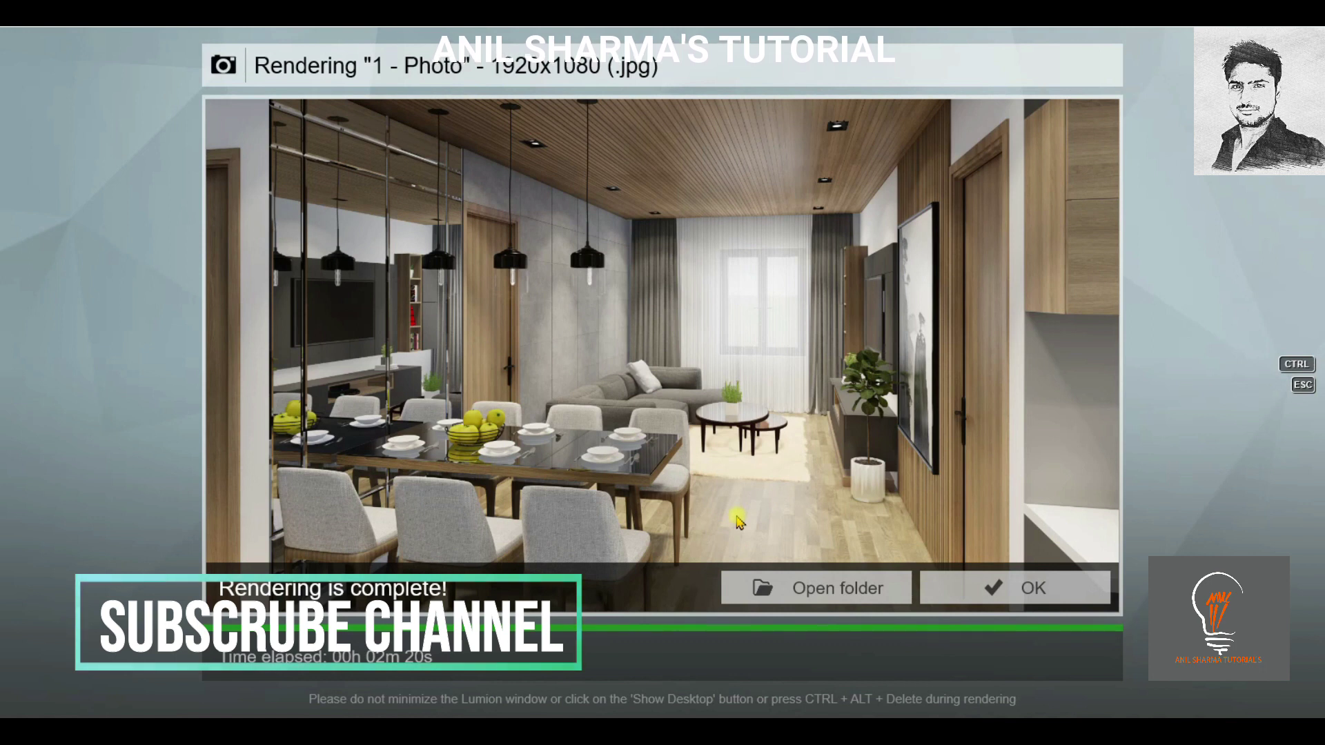
# Close the finished render and add Color Correction to the photo with raised contrast.
pyautogui.click(993, 588)
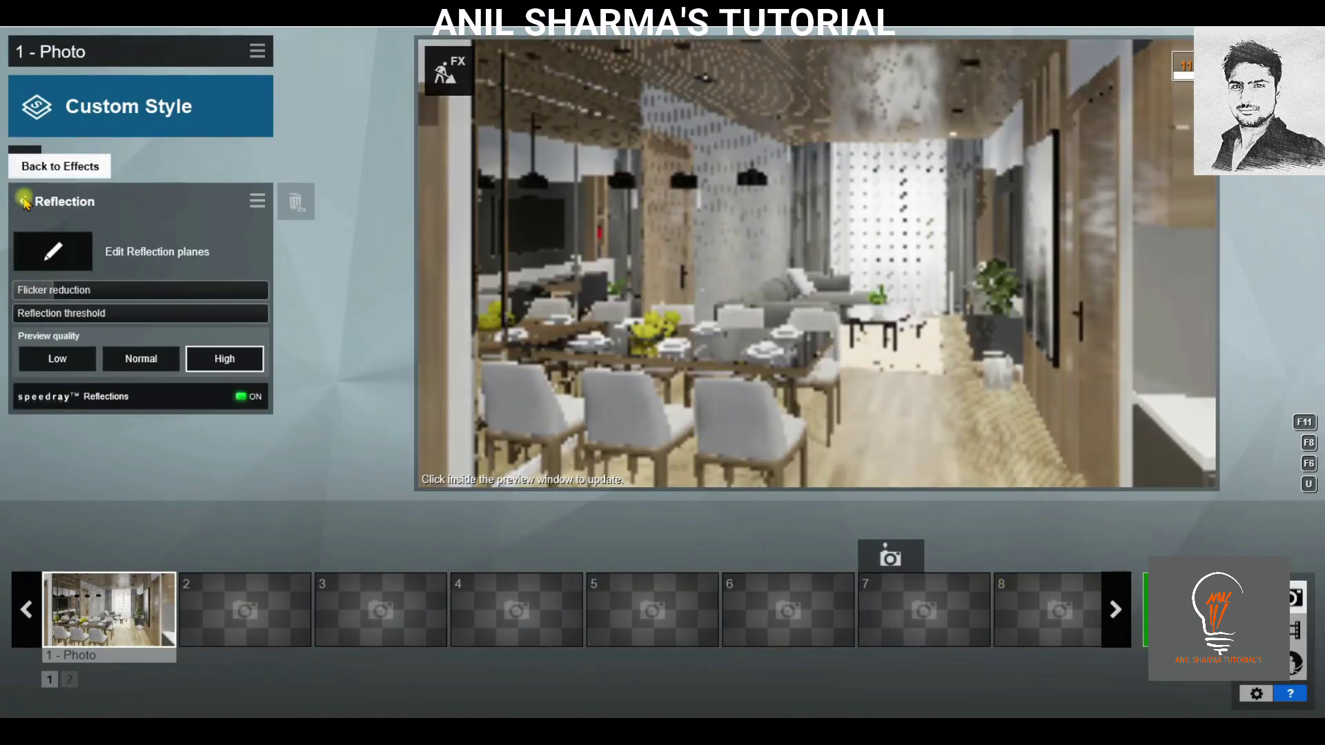
pyautogui.click(23, 198)
pyautogui.click(24, 164)
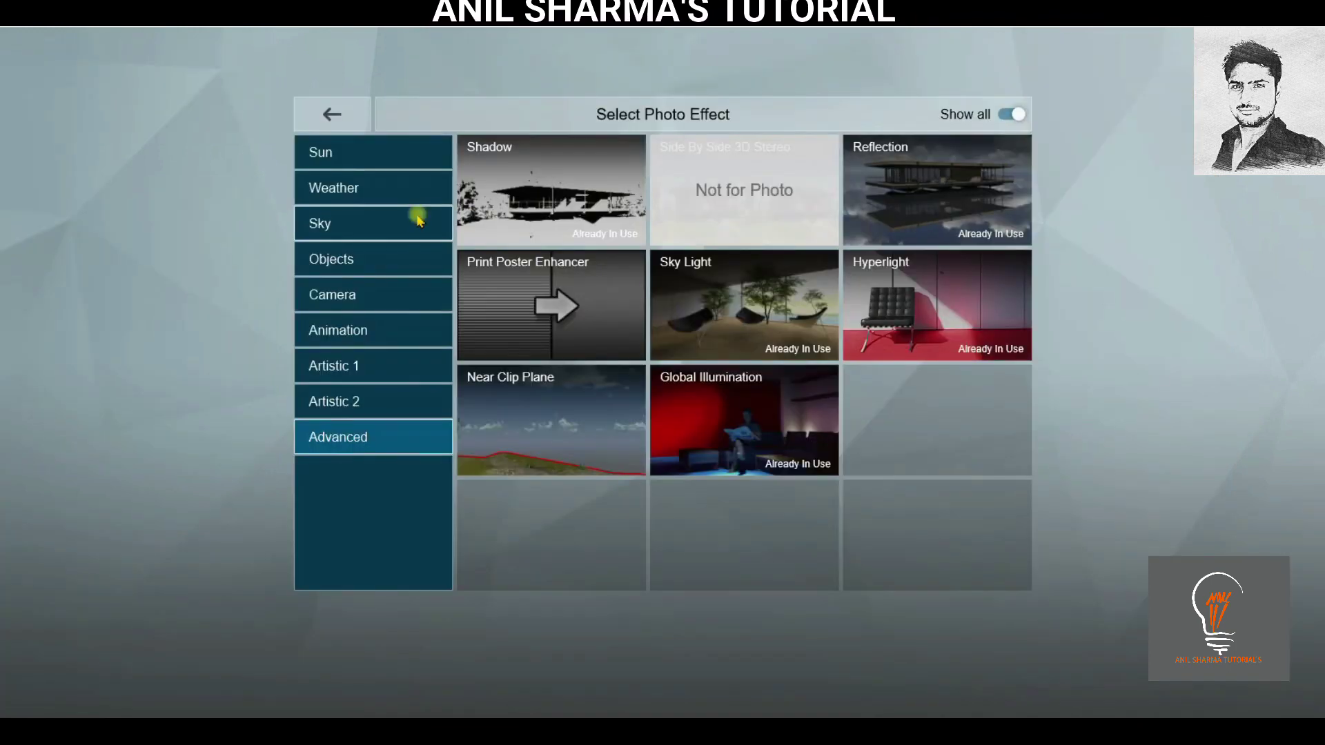
pyautogui.click(373, 391)
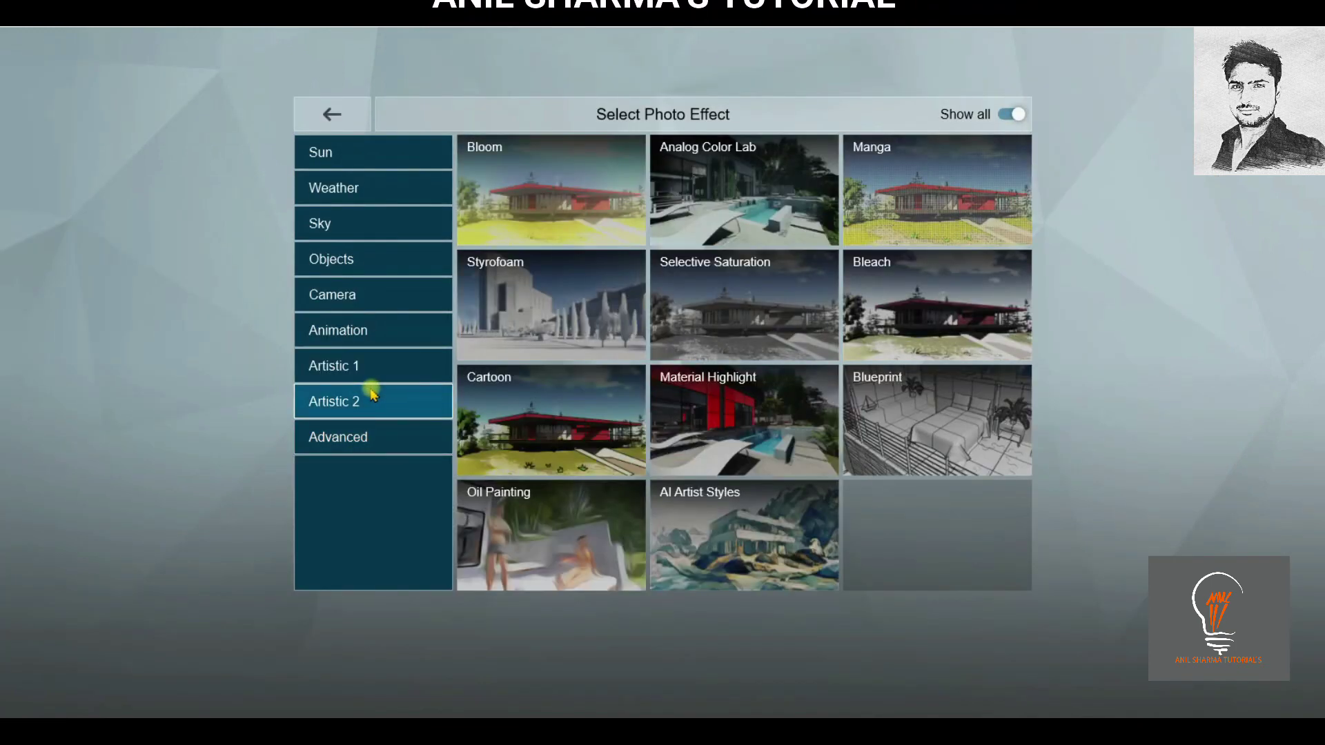
pyautogui.click(370, 364)
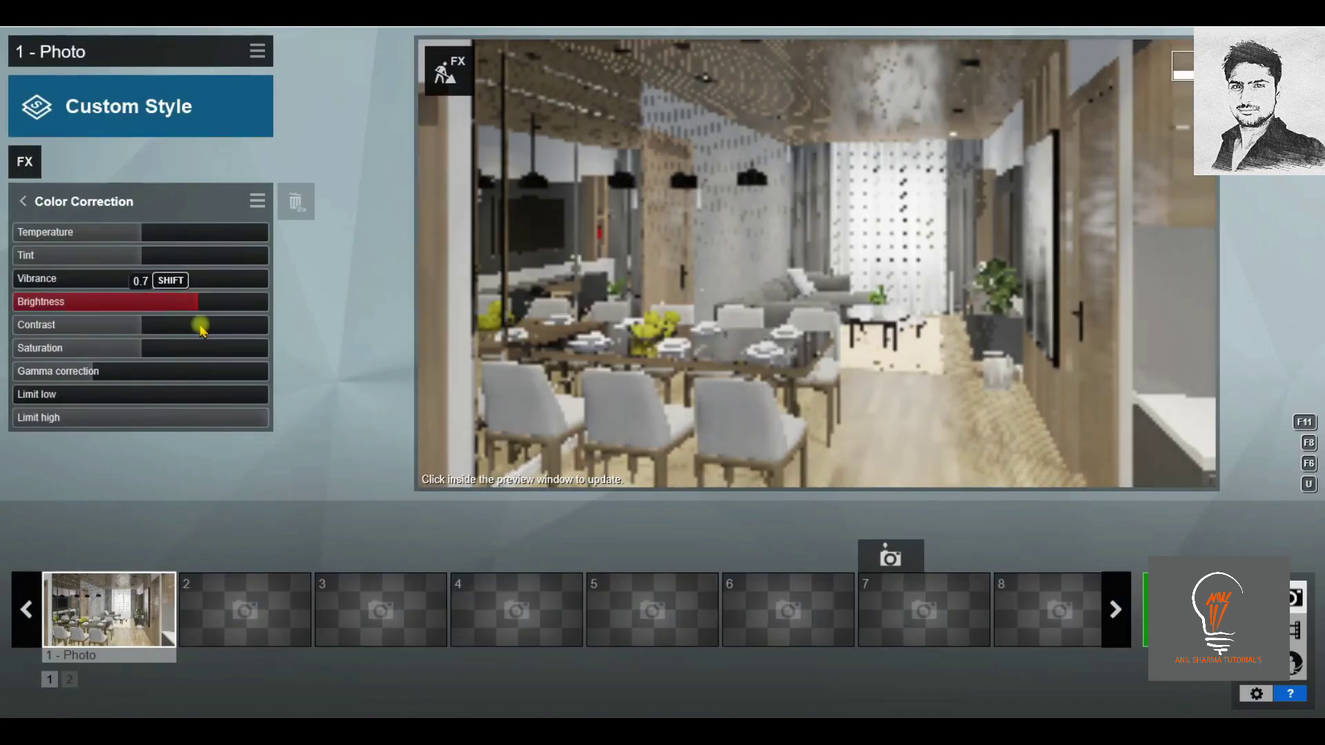
pyautogui.moveTo(235, 331); pyautogui.dragTo(243, 329)
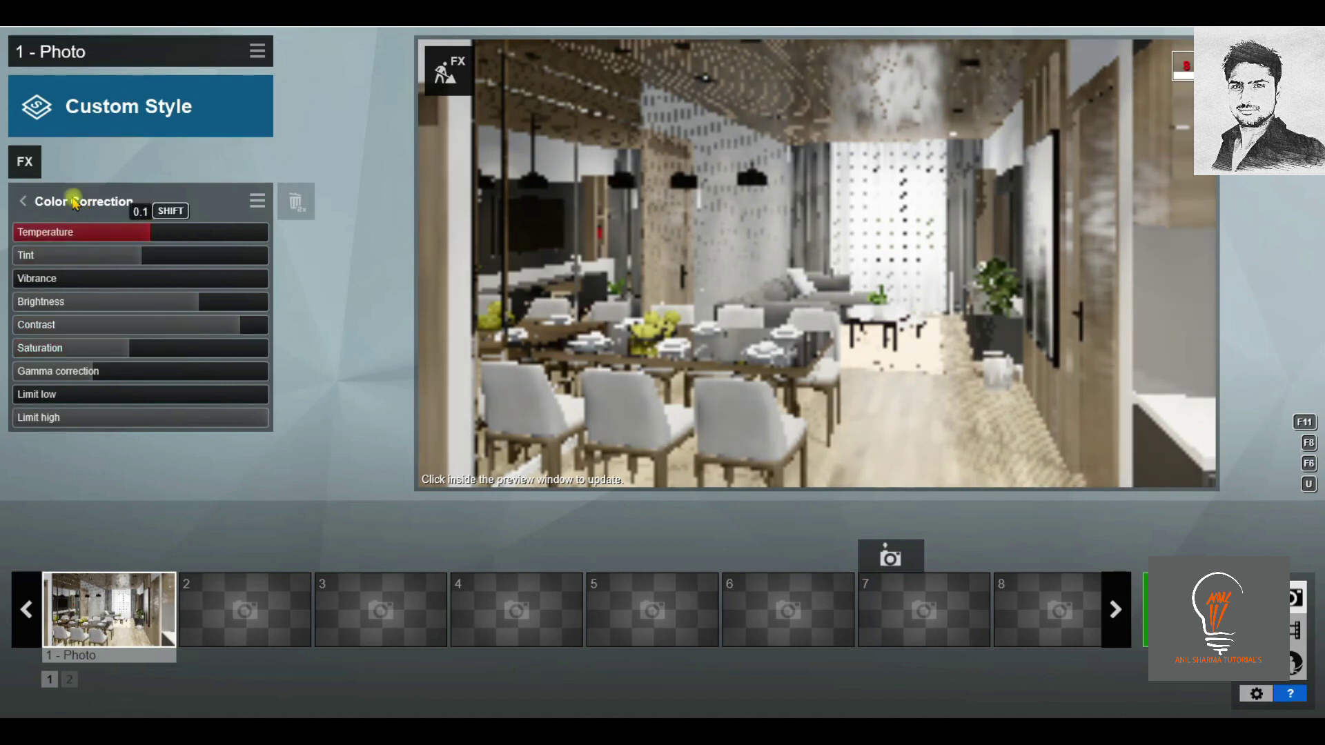
# Add a Sharpen effect at intensity 0.6 to the photo.
pyautogui.click(23, 201)
pyautogui.click(24, 161)
pyautogui.click(717, 417)
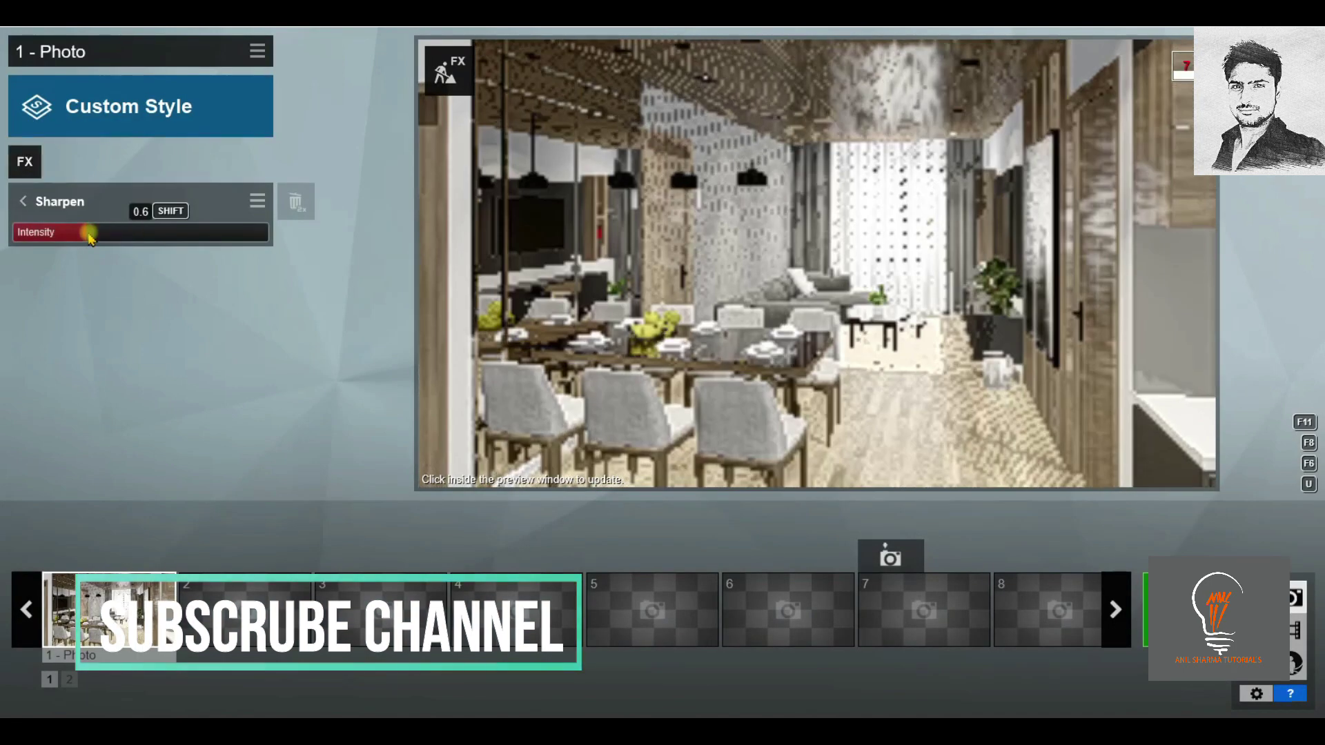
pyautogui.click(25, 156)
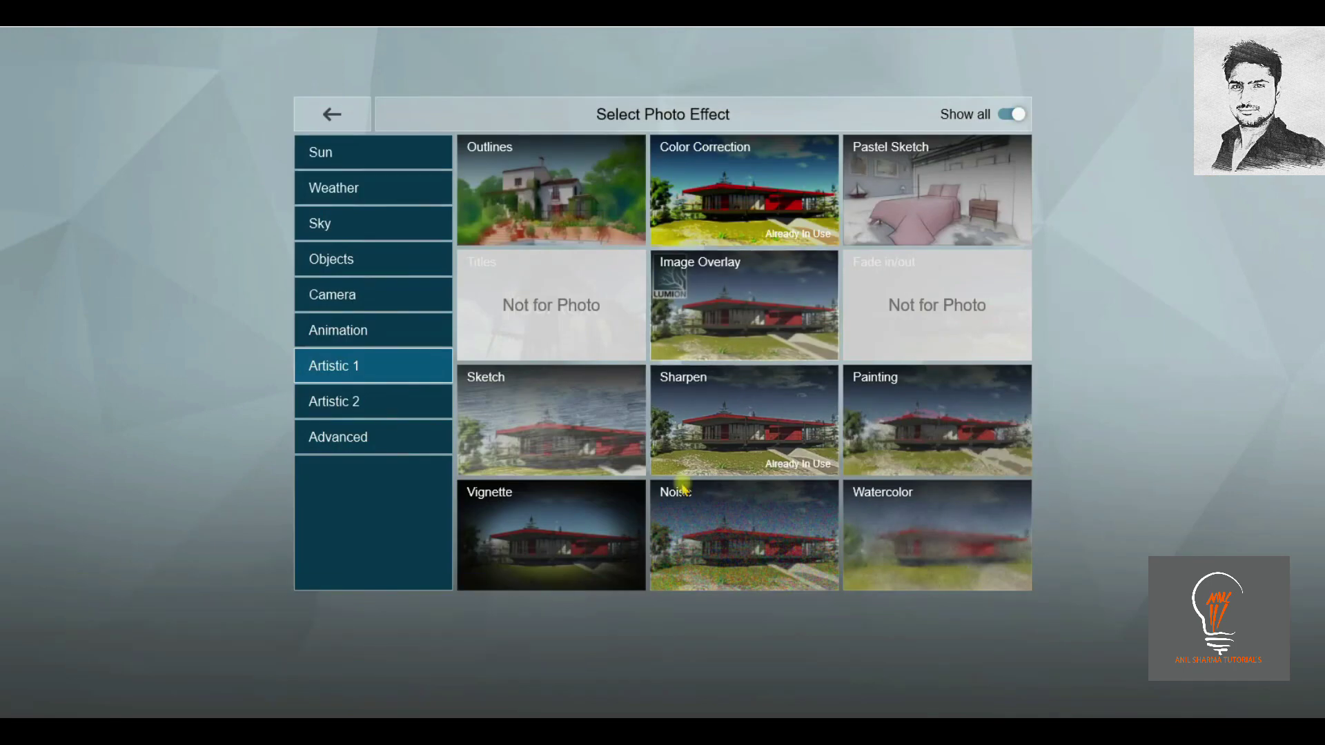
# Add the Artistic 2 Bloom and Bleach effect at amount 0.1.
pyautogui.click(390, 403)
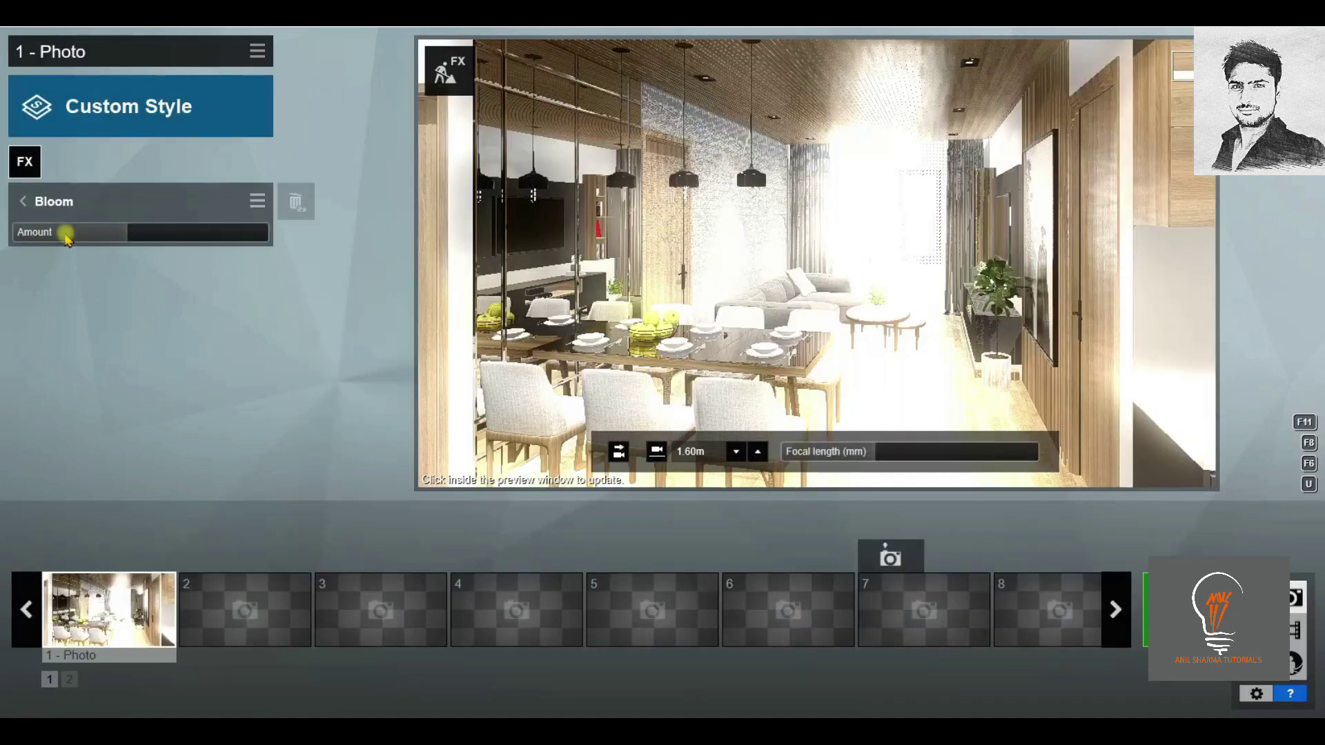
pyautogui.click(60, 239)
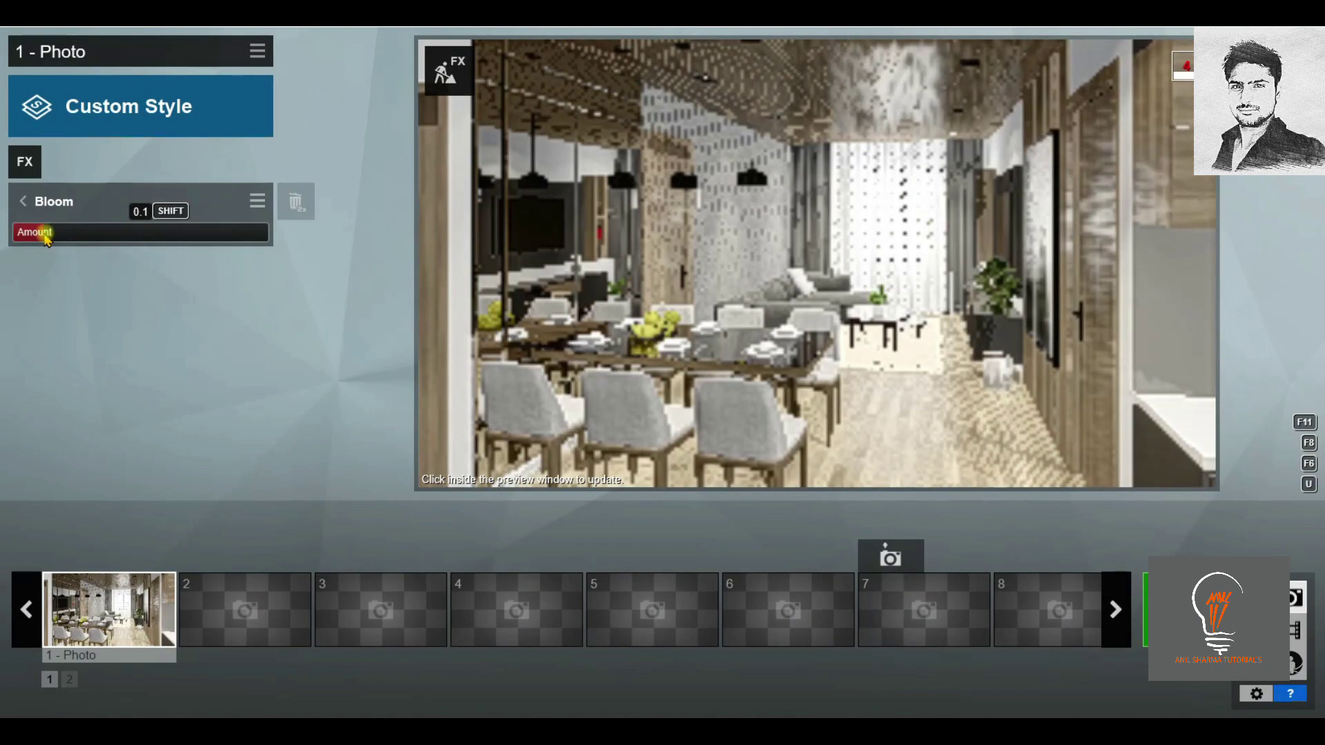
pyautogui.click(21, 202)
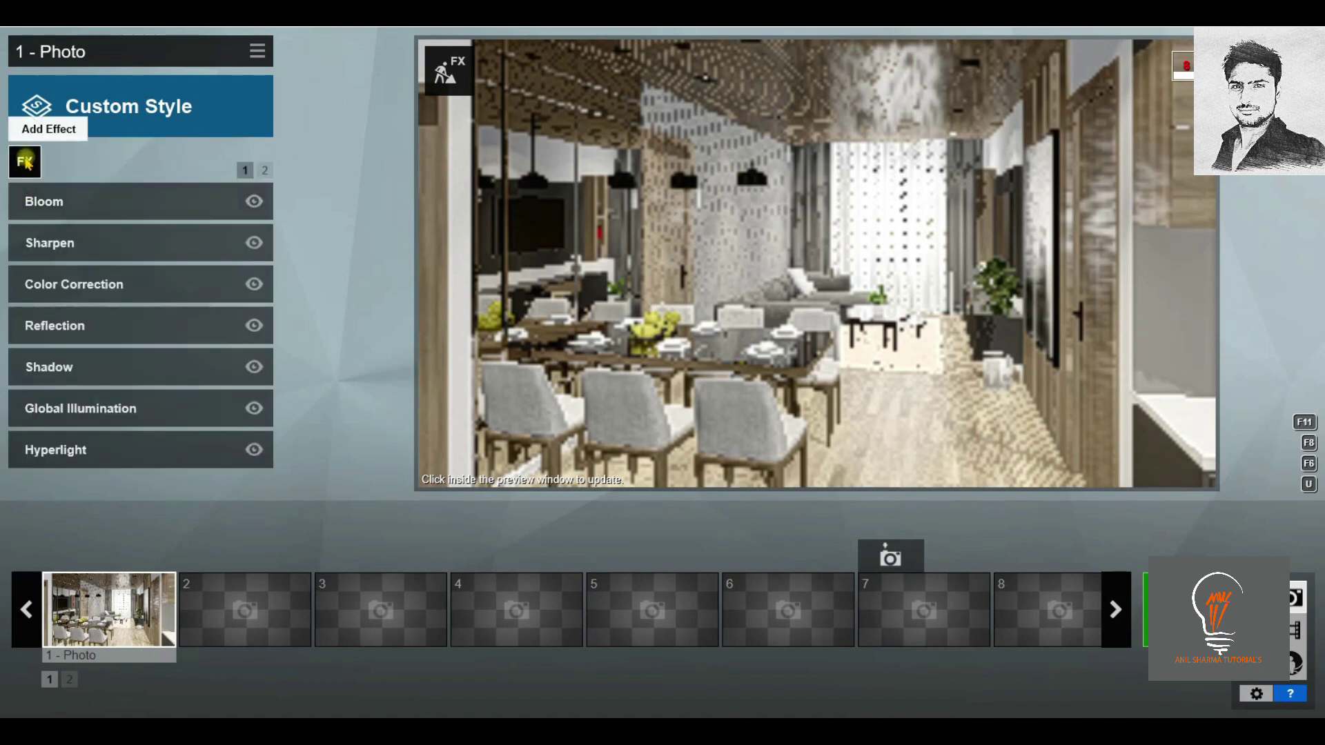
# Add the Advanced Print Poster Enhancer effect to the photo.
pyautogui.click(26, 160)
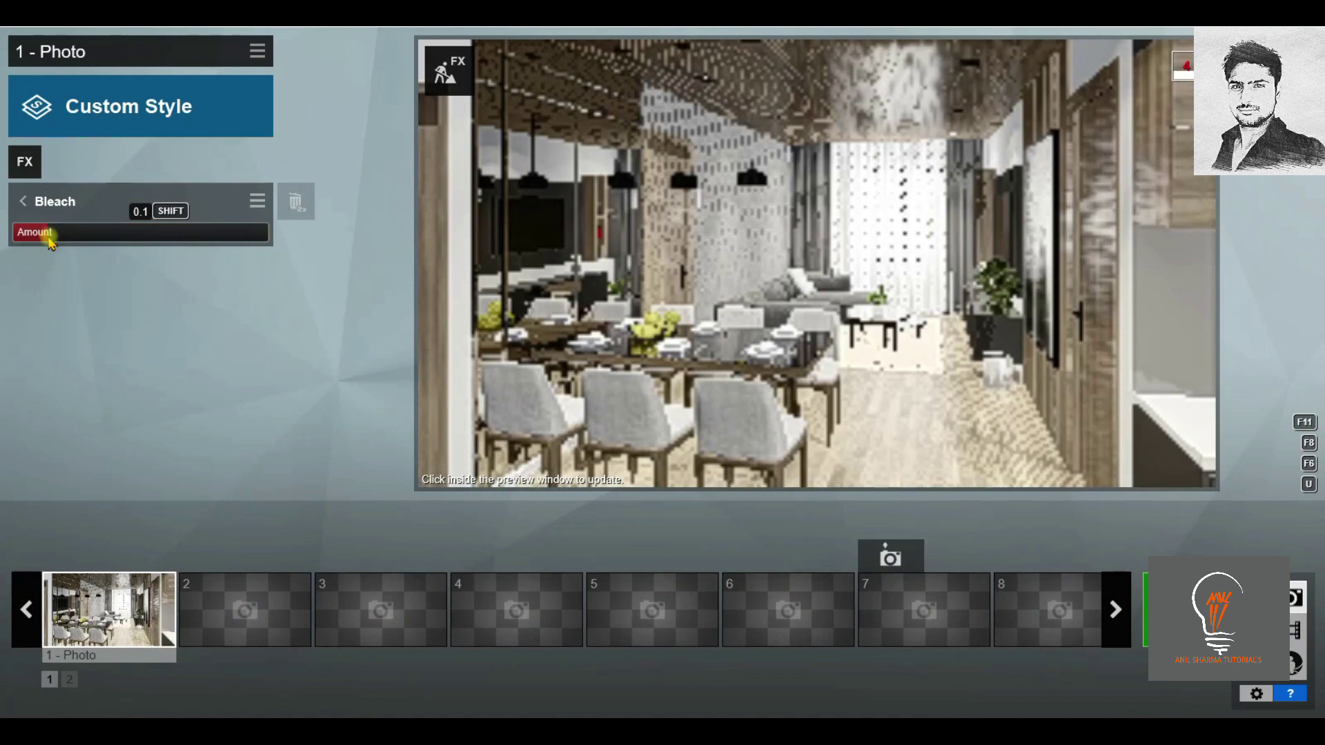
pyautogui.click(26, 161)
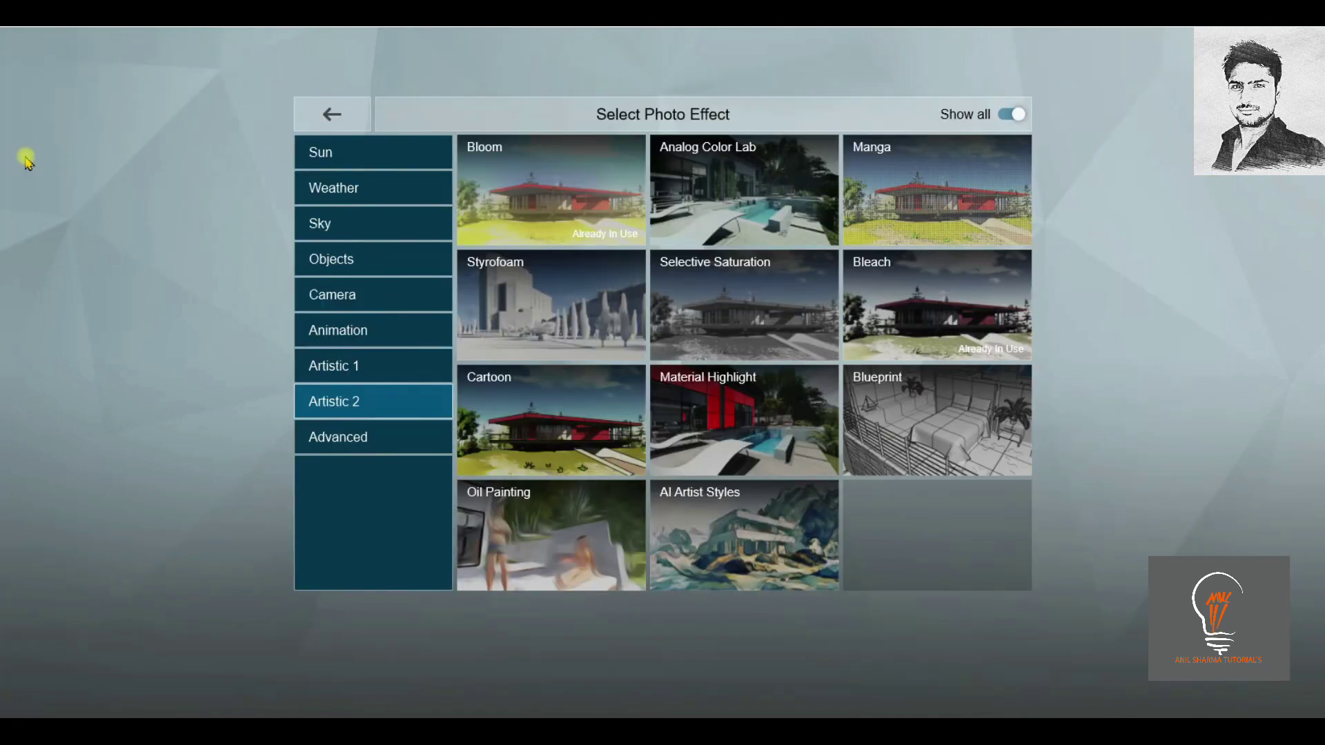
pyautogui.click(384, 374)
pyautogui.click(379, 395)
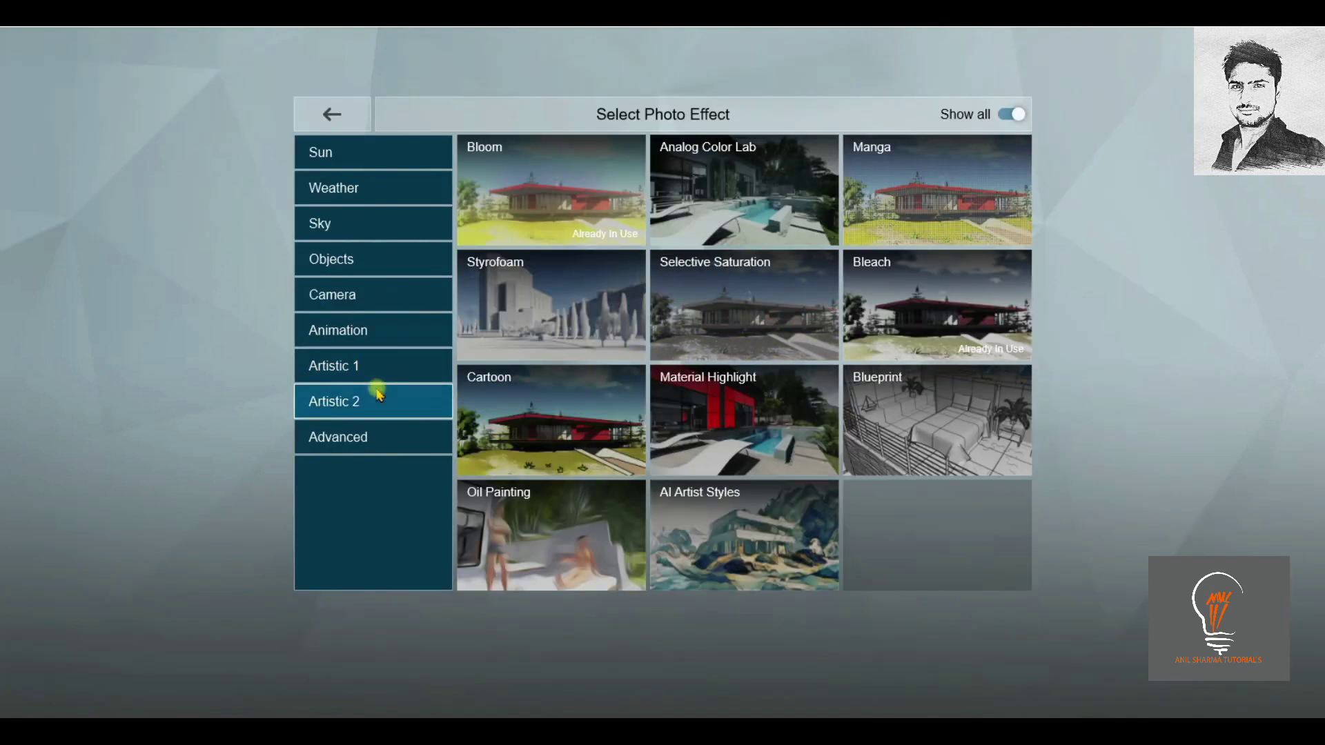
pyautogui.click(390, 443)
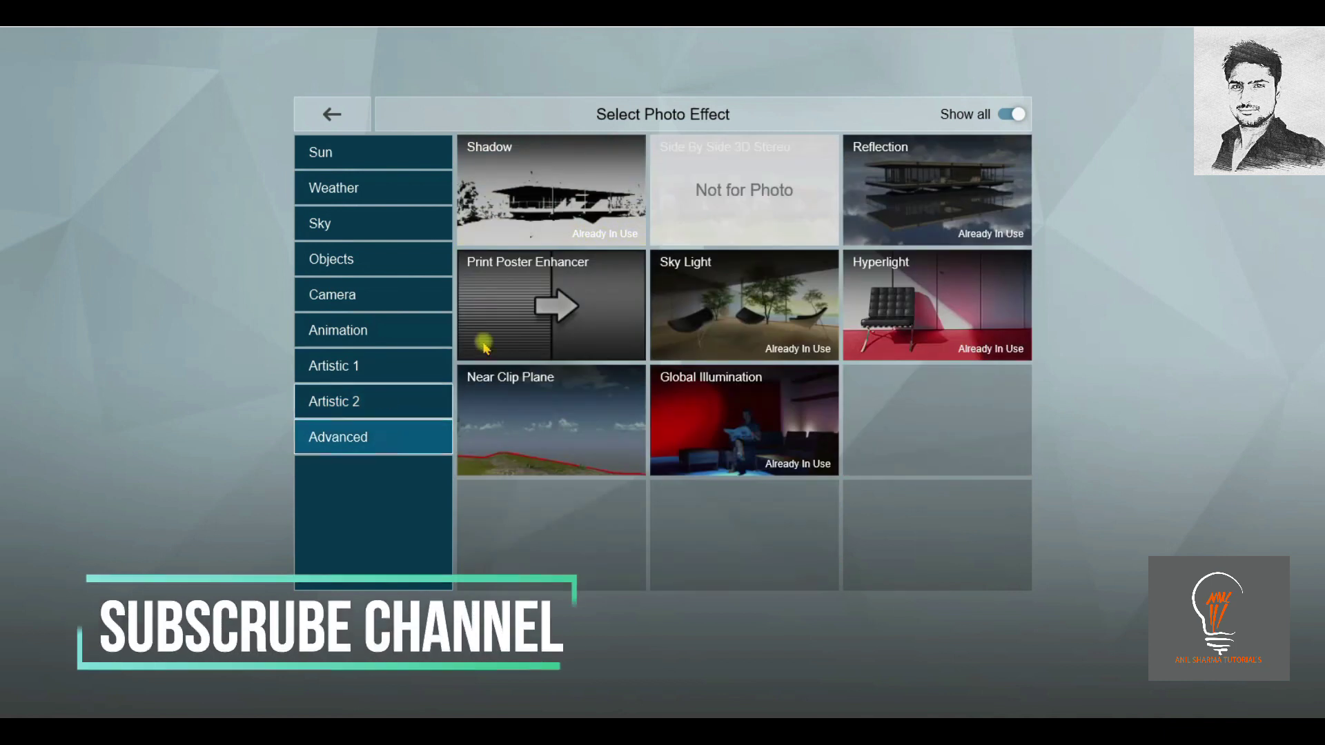
pyautogui.click(525, 328)
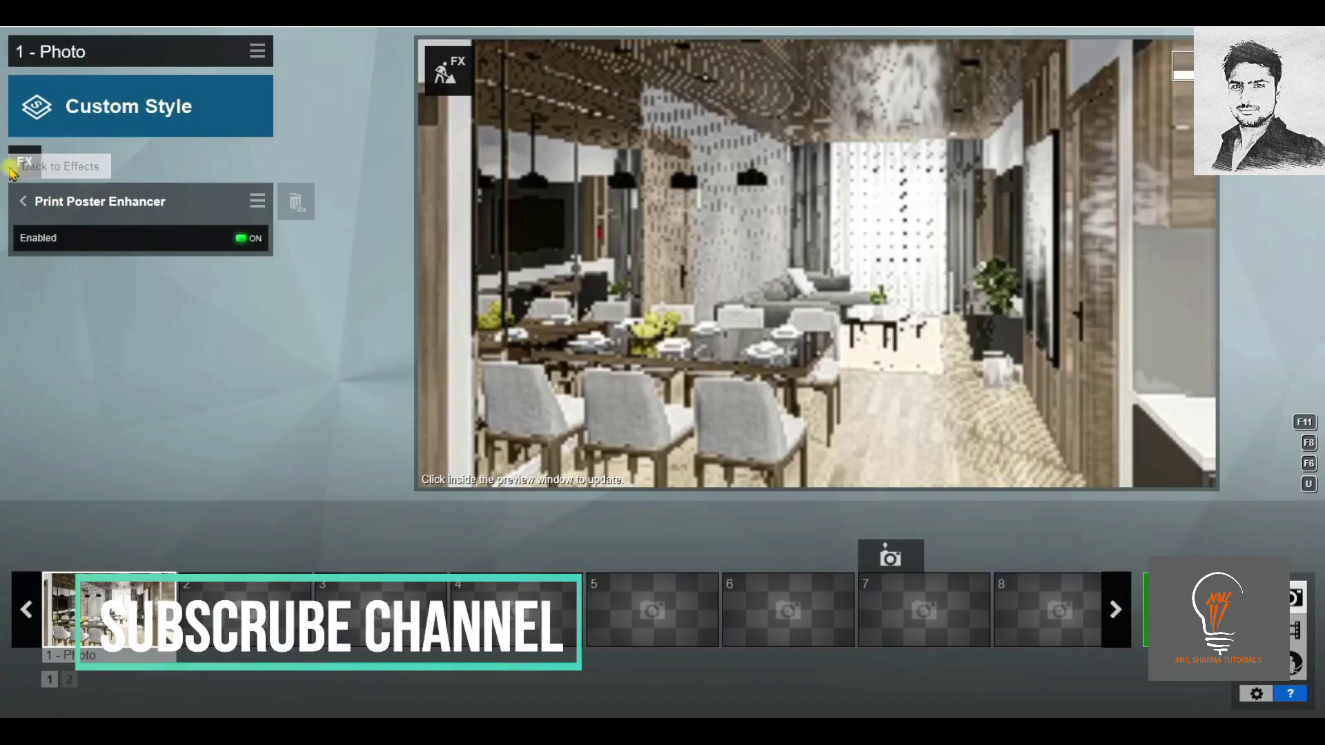
pyautogui.click(25, 163)
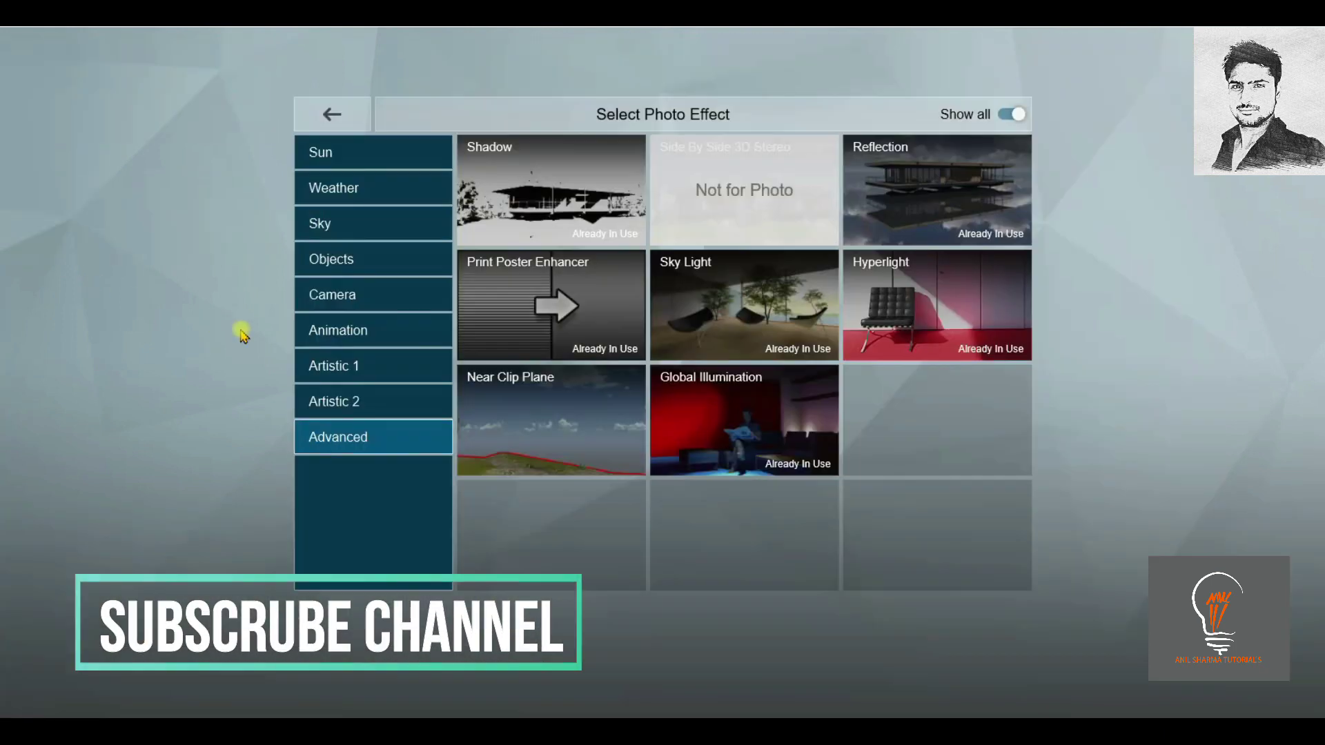
# Browse the effect categories and add the Sky > Real Skies effect to the photo.
pyautogui.click(359, 403)
pyautogui.click(373, 371)
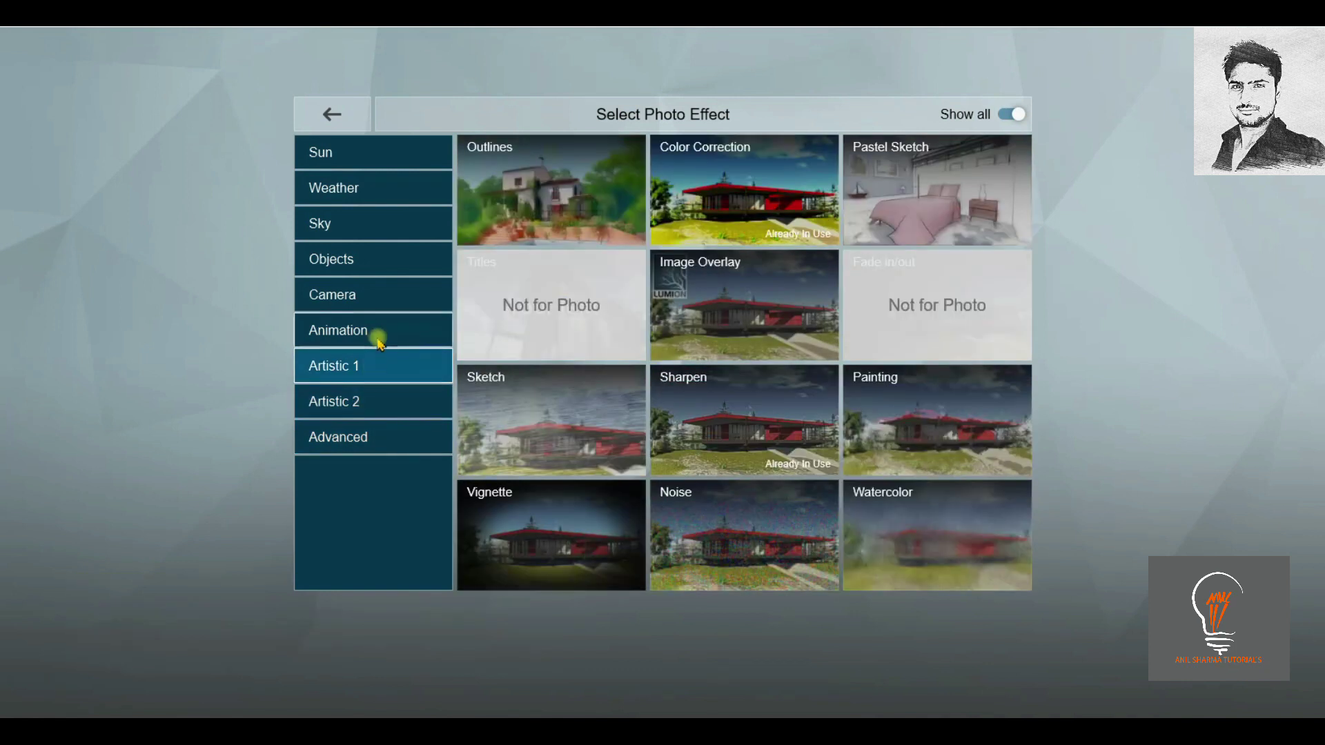
pyautogui.click(379, 334)
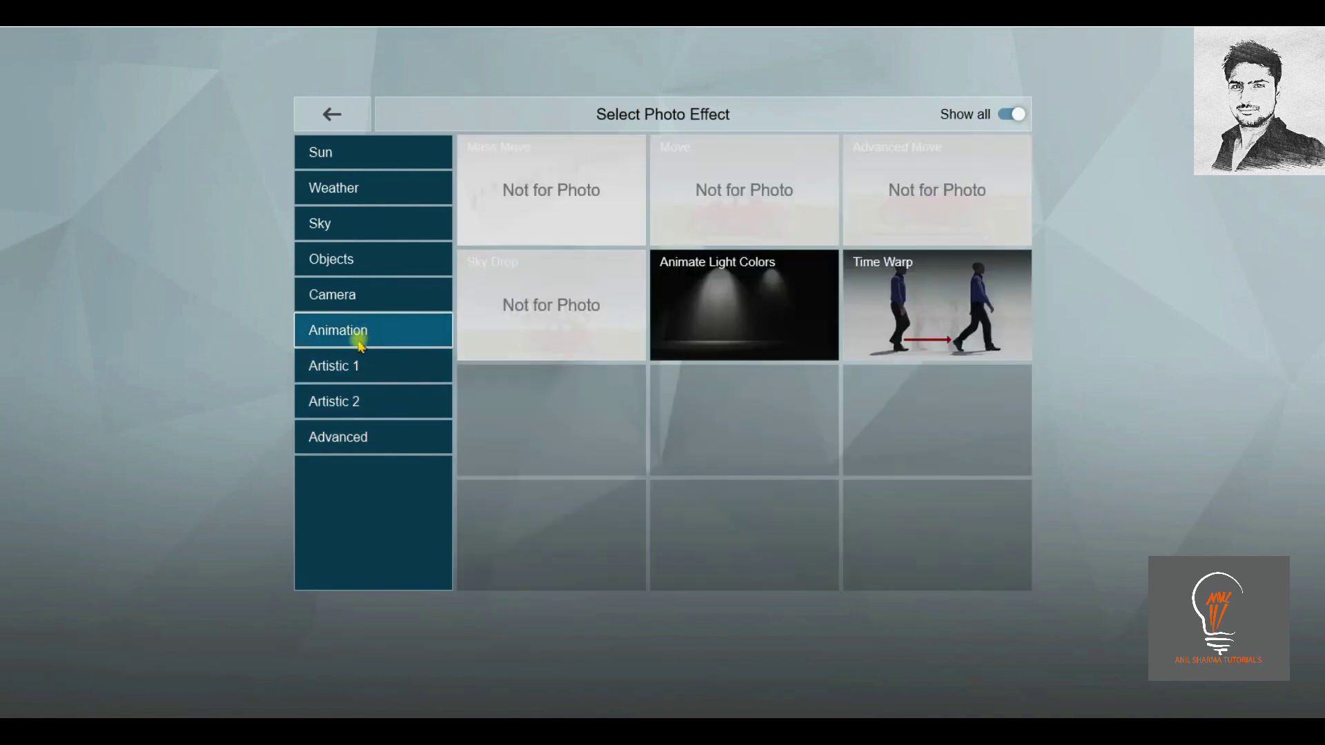
pyautogui.click(375, 304)
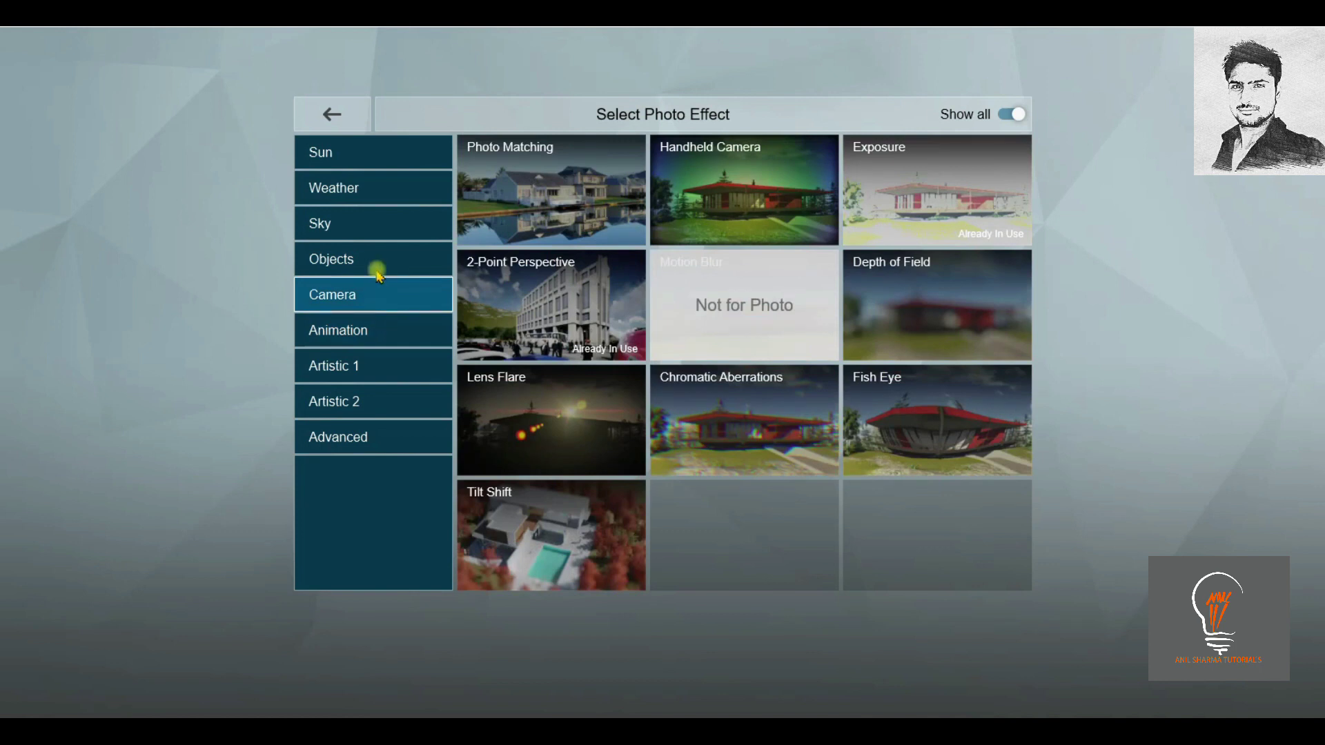
pyautogui.click(378, 272)
pyautogui.click(362, 233)
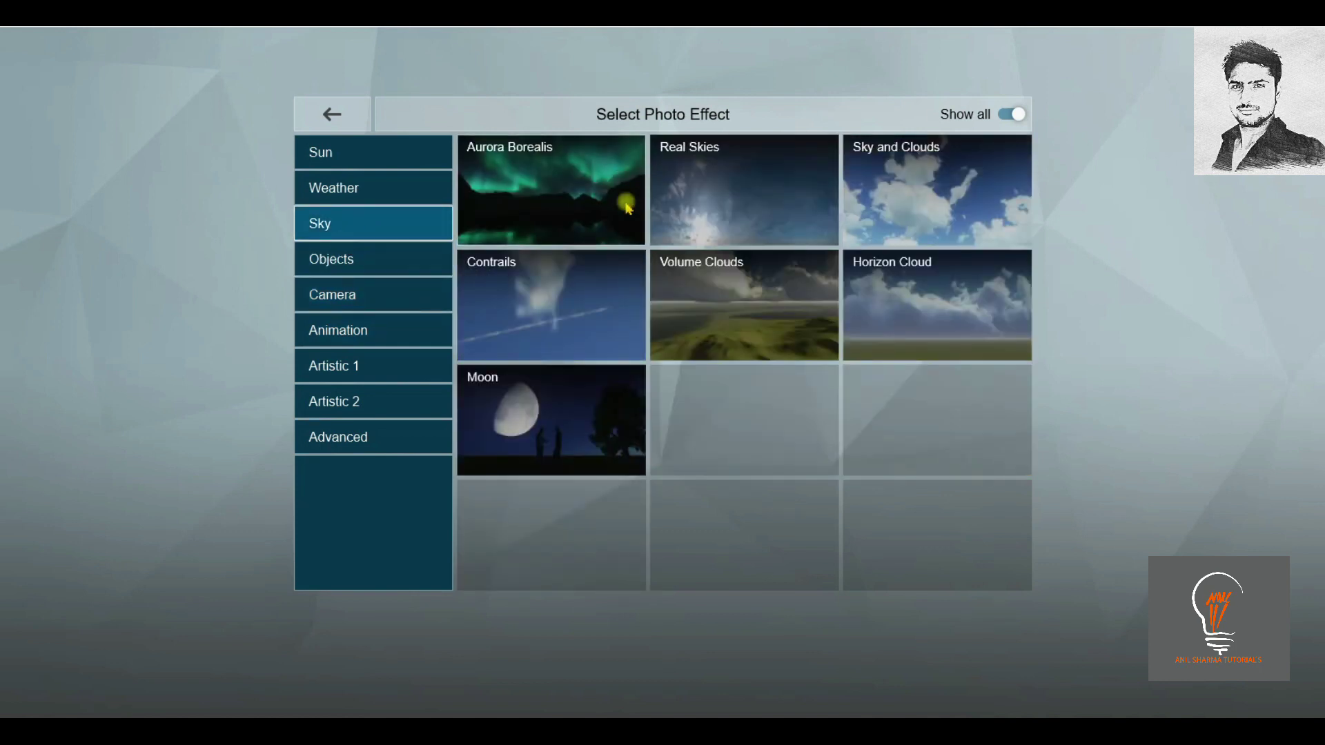
pyautogui.click(341, 178)
pyautogui.click(387, 150)
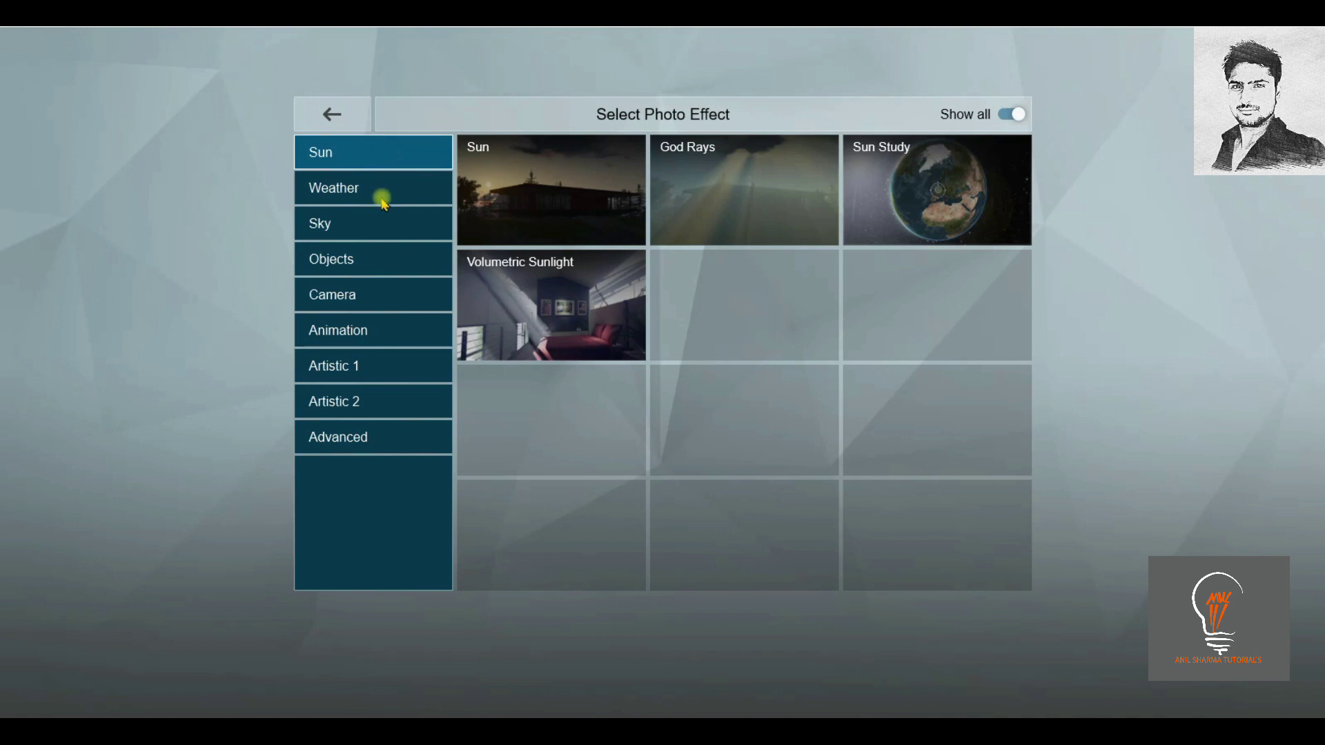
pyautogui.click(376, 192)
pyautogui.click(371, 221)
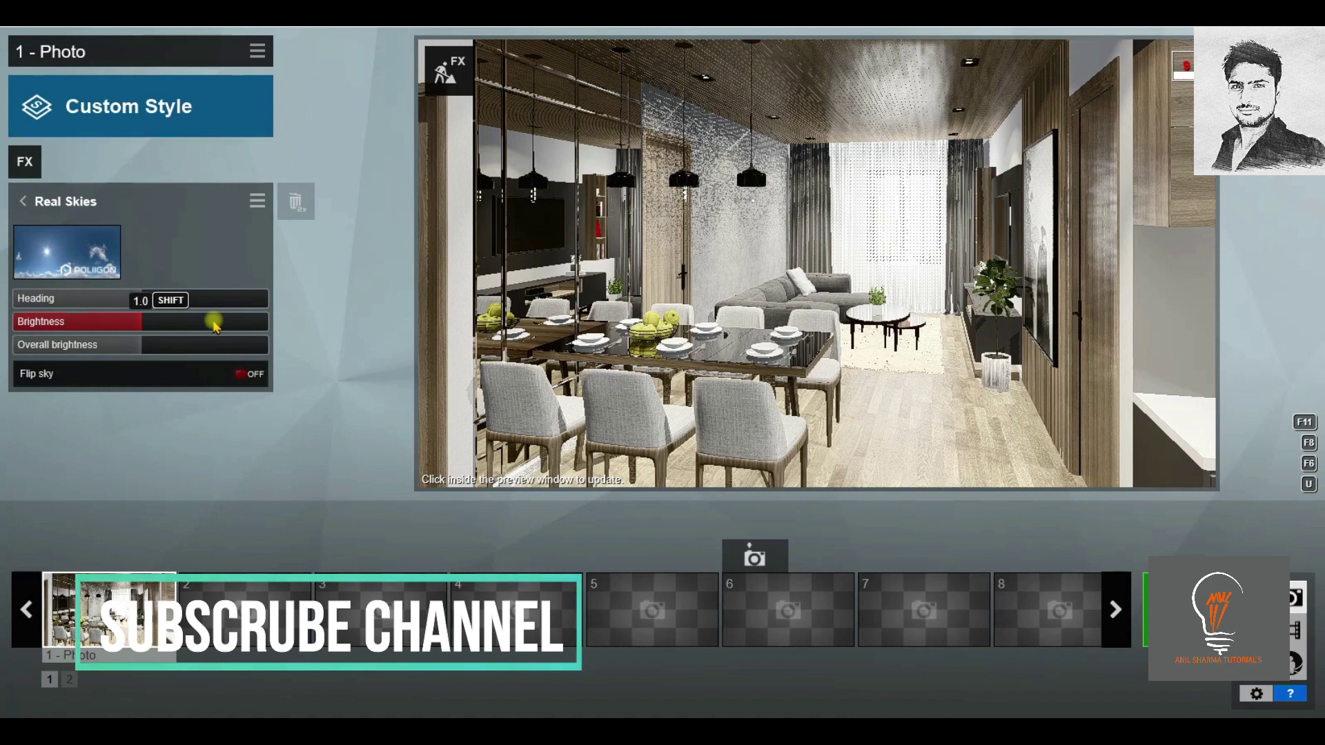
# Set Real Skies brightness to 1.5, raise overall brightness, and rotate heading to about -36°.
pyautogui.click(207, 322)
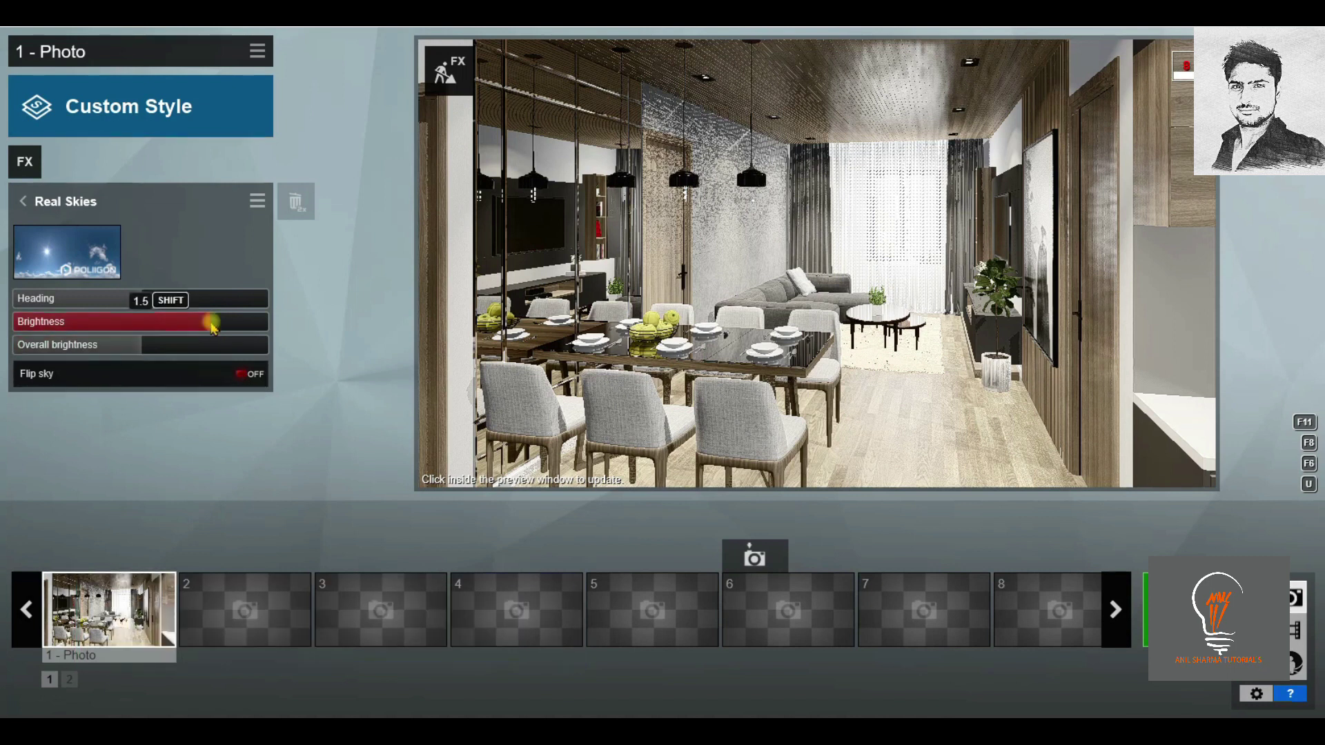
pyautogui.click(203, 345)
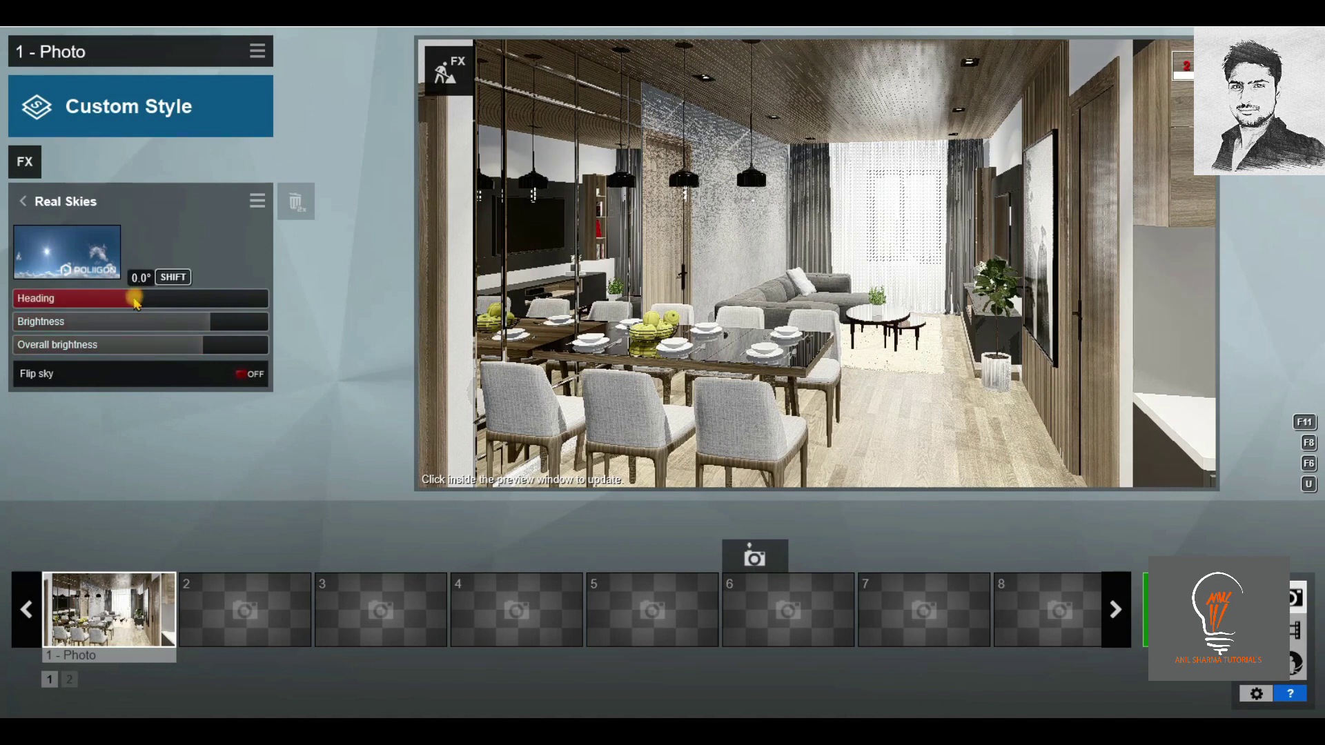
pyautogui.moveTo(119, 302); pyautogui.dragTo(118, 298)
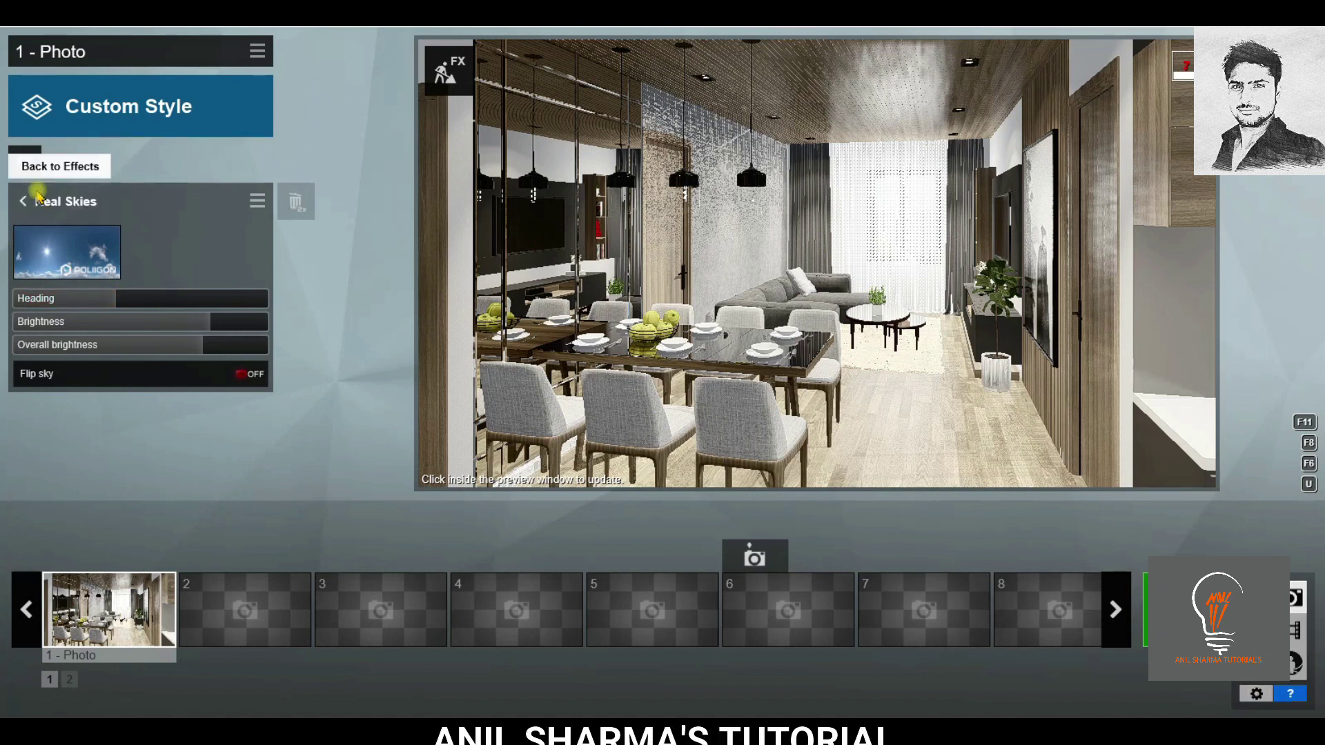
pyautogui.click(38, 195)
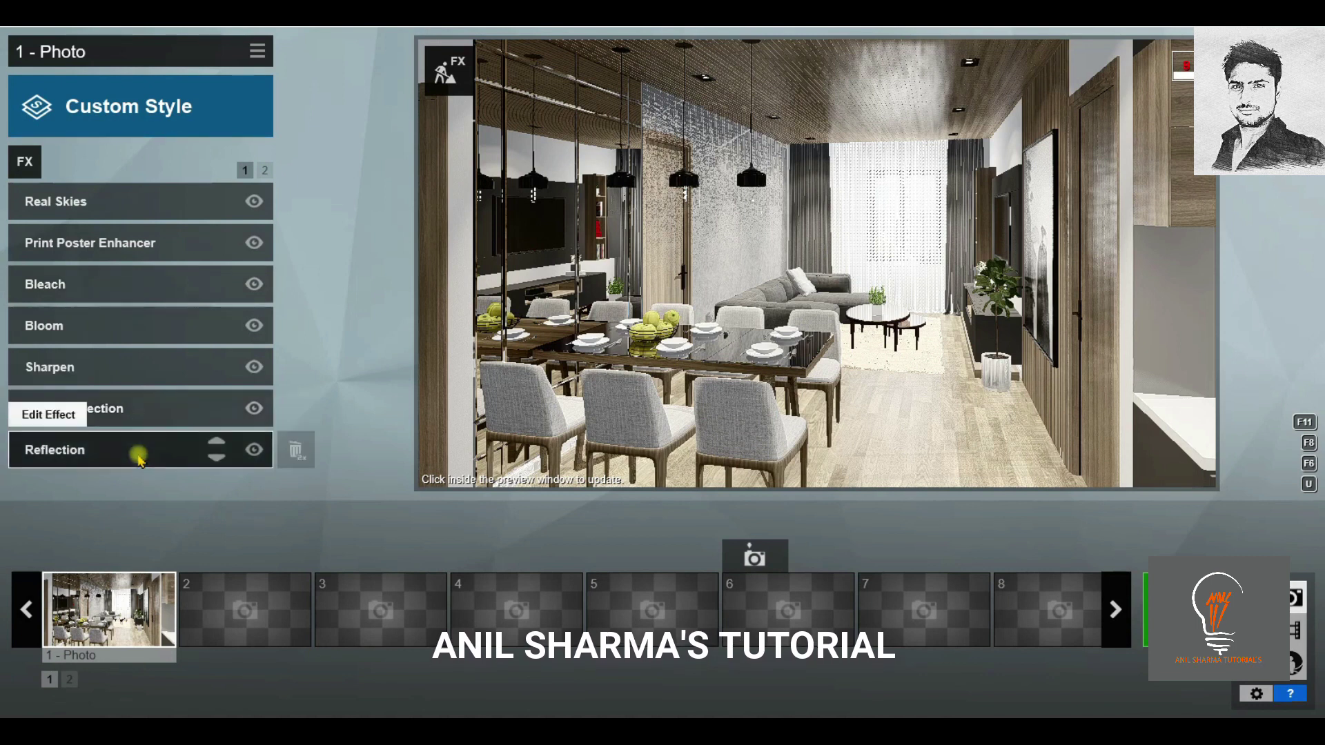
# Set the Reflection preview quality to Low and restore the saved camera viewpoint with Shift+1.
pyautogui.click(136, 449)
pyautogui.click(67, 358)
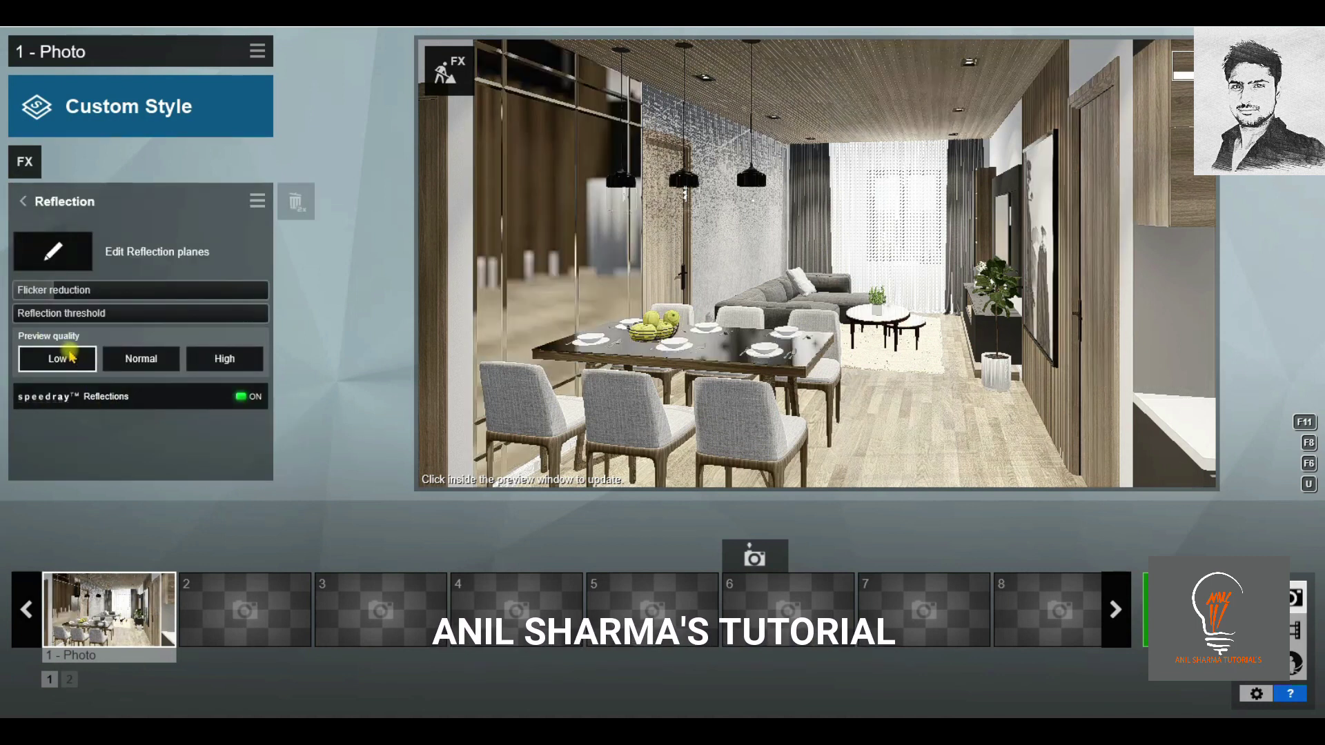
pyautogui.click(29, 201)
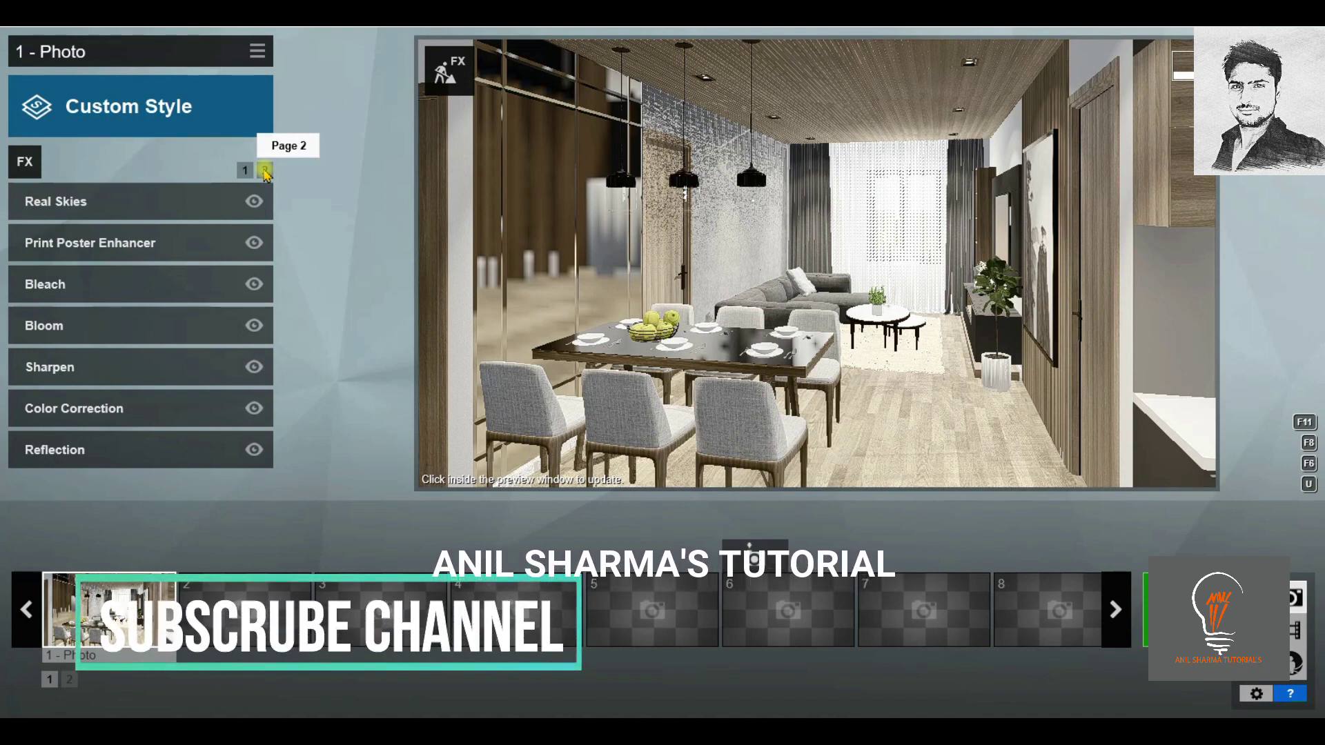
pyautogui.hotkey('shift', '1')
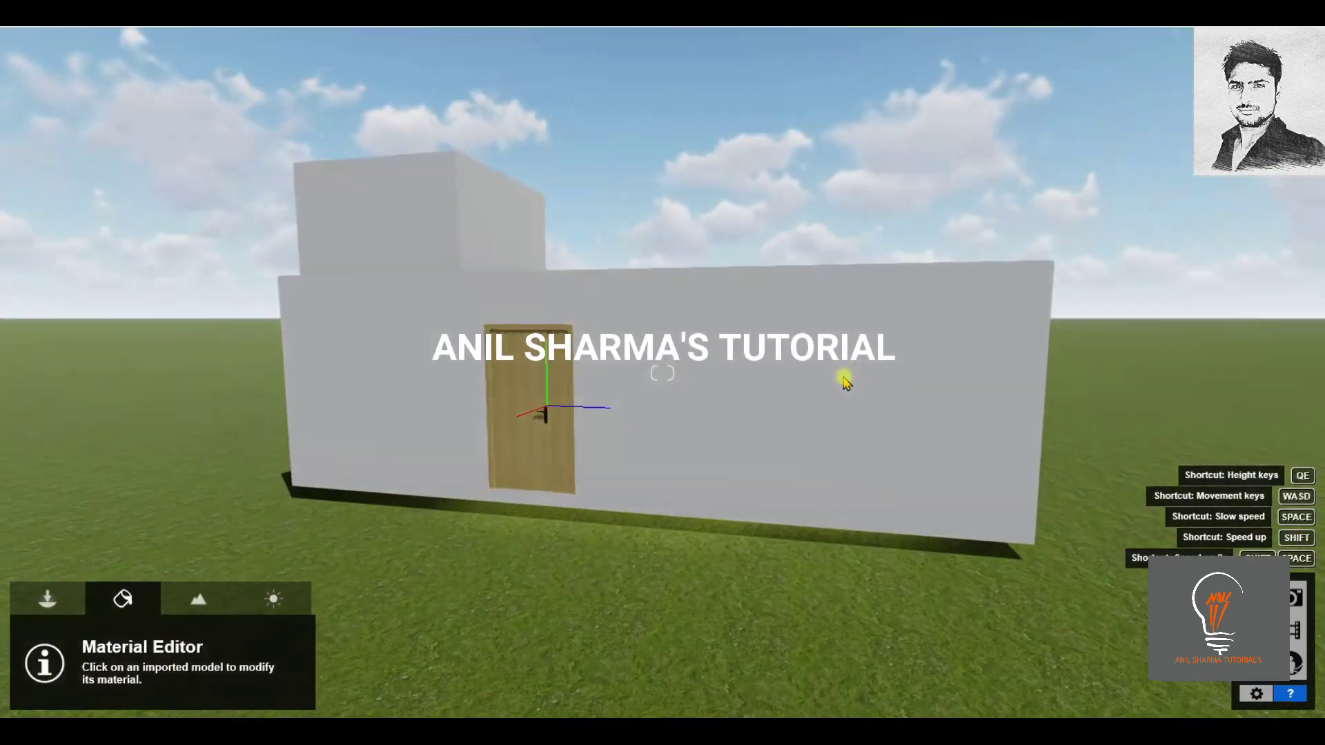
# Make all ceiling lamps warm orange with narrower cones and higher brightness.
pyautogui.click(46, 597)
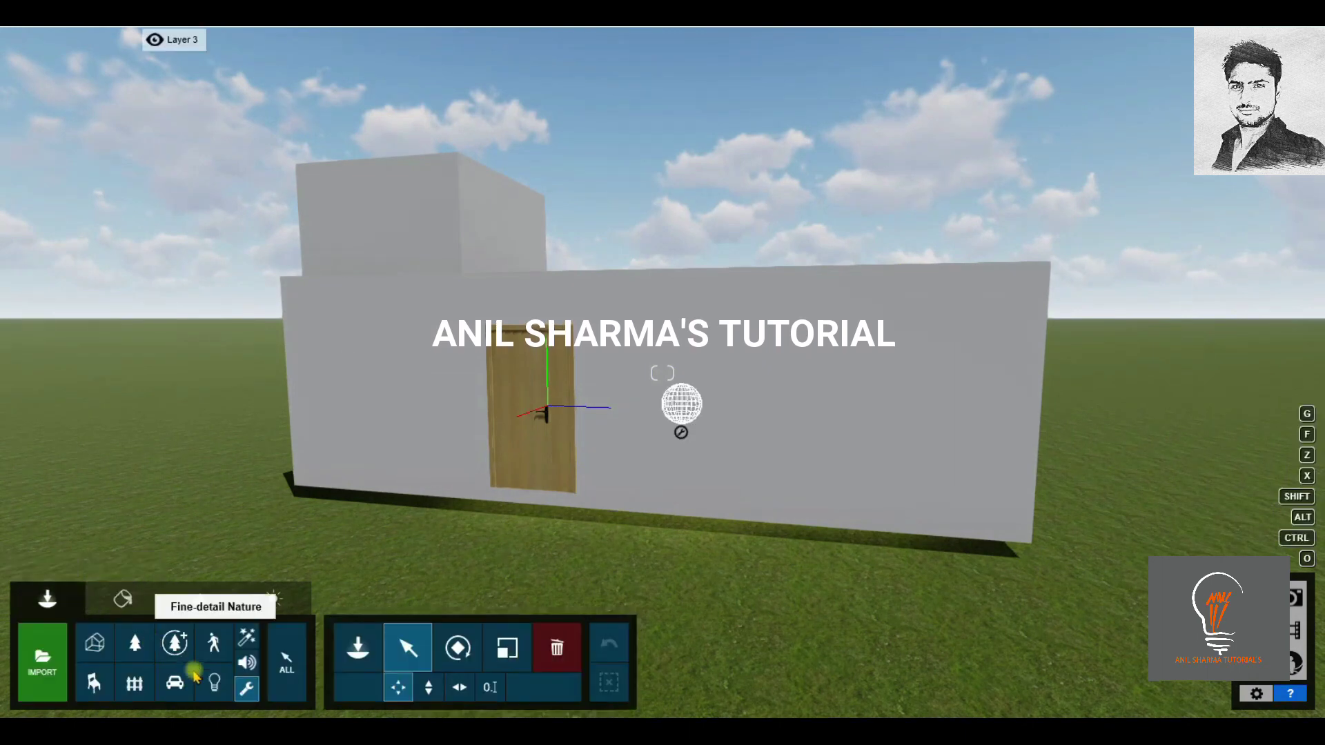
pyautogui.click(214, 682)
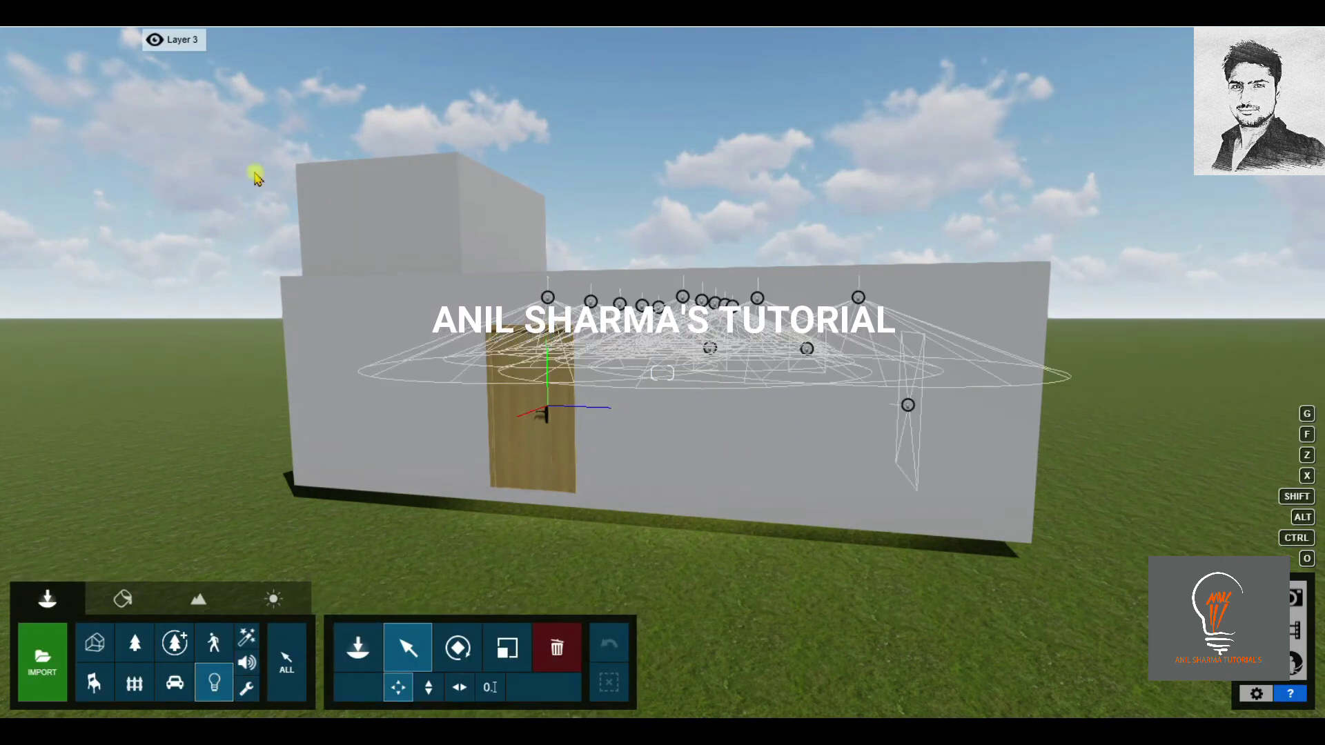
pyautogui.keyDown('ctrl'); pyautogui.moveTo(952, 231); pyautogui.dragTo(562, 297); pyautogui.keyUp('ctrl')
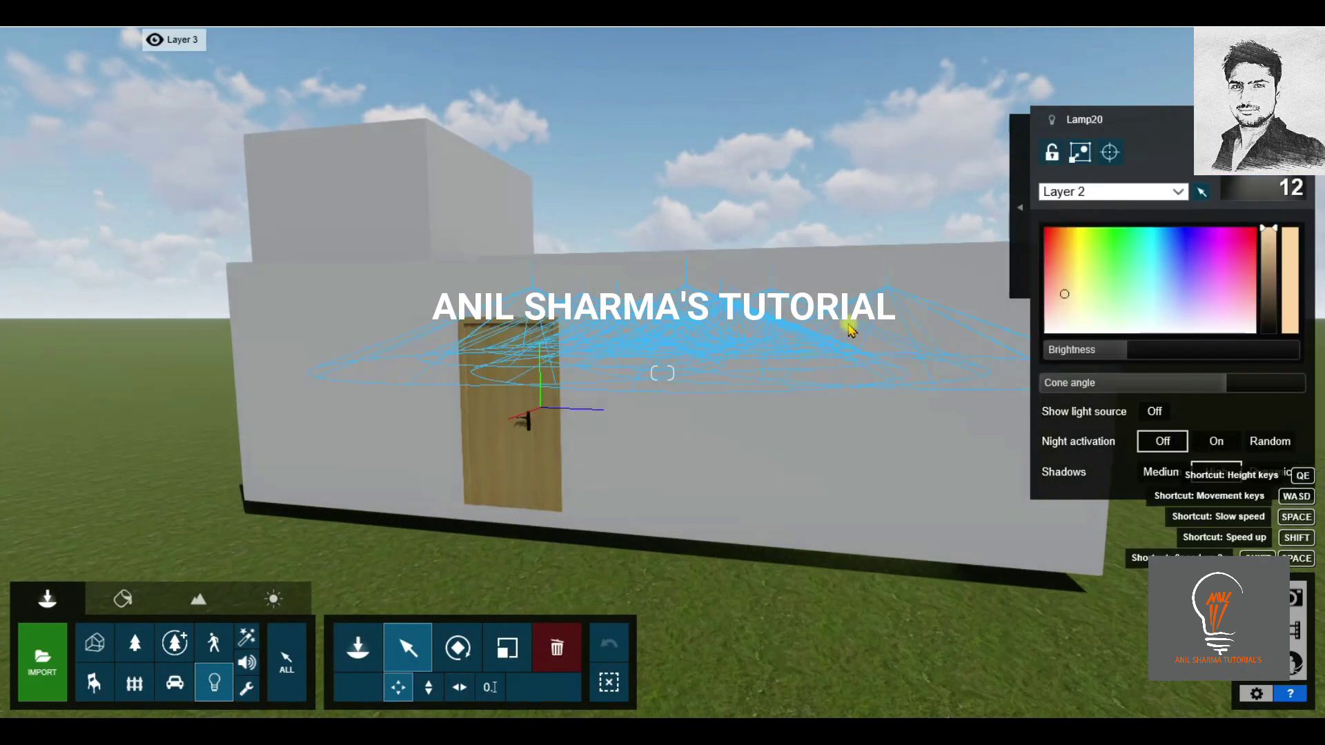
pyautogui.scroll(5, 663, 373)
pyautogui.scroll(-5, 663, 373)
pyautogui.click(1065, 271)
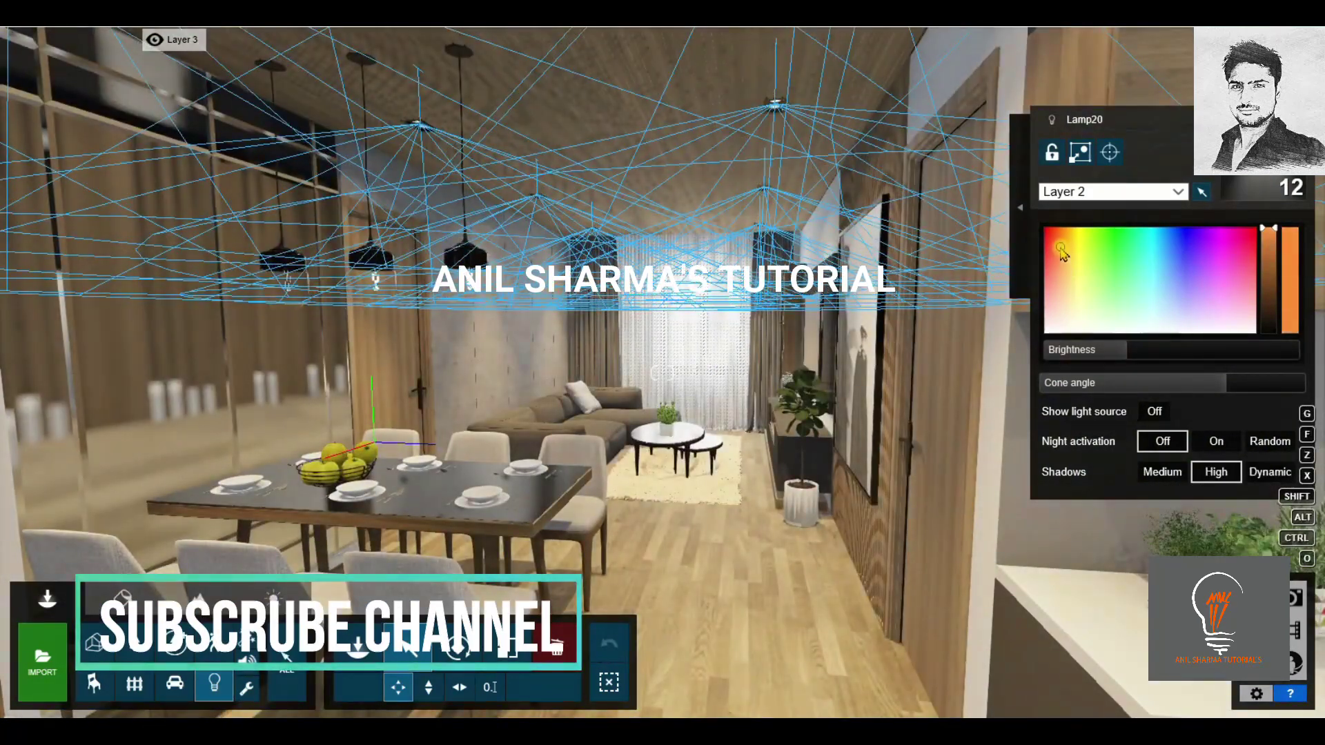
pyautogui.moveTo(1196, 392); pyautogui.dragTo(1098, 398)
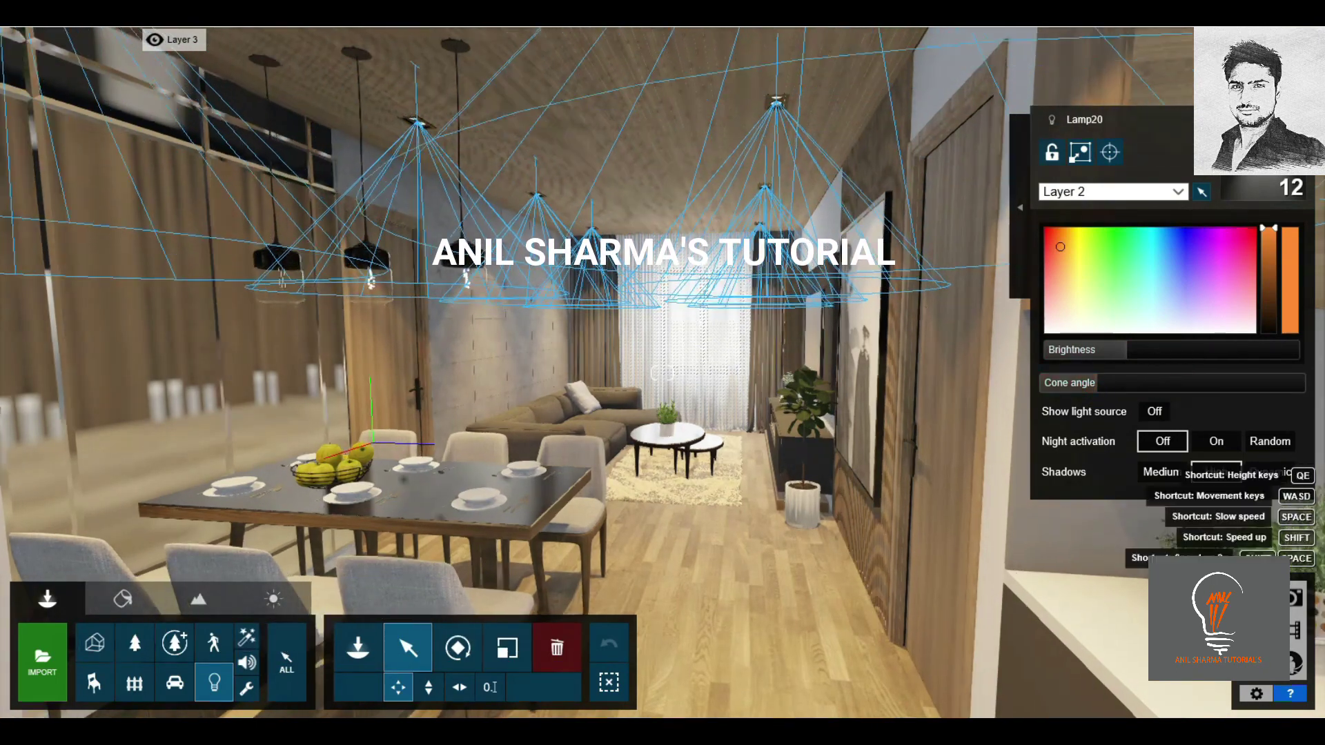
pyautogui.scroll(5, 866, 414)
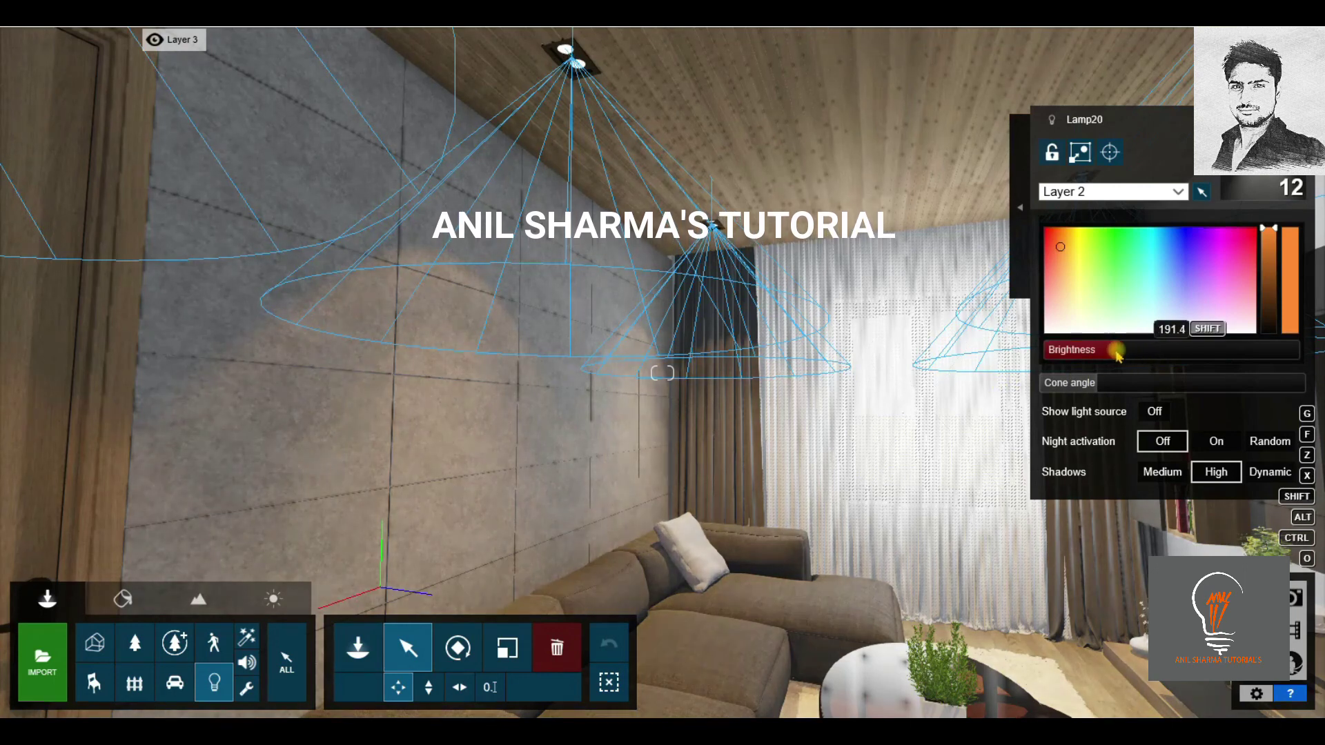
pyautogui.moveTo(1127, 353); pyautogui.dragTo(1144, 355)
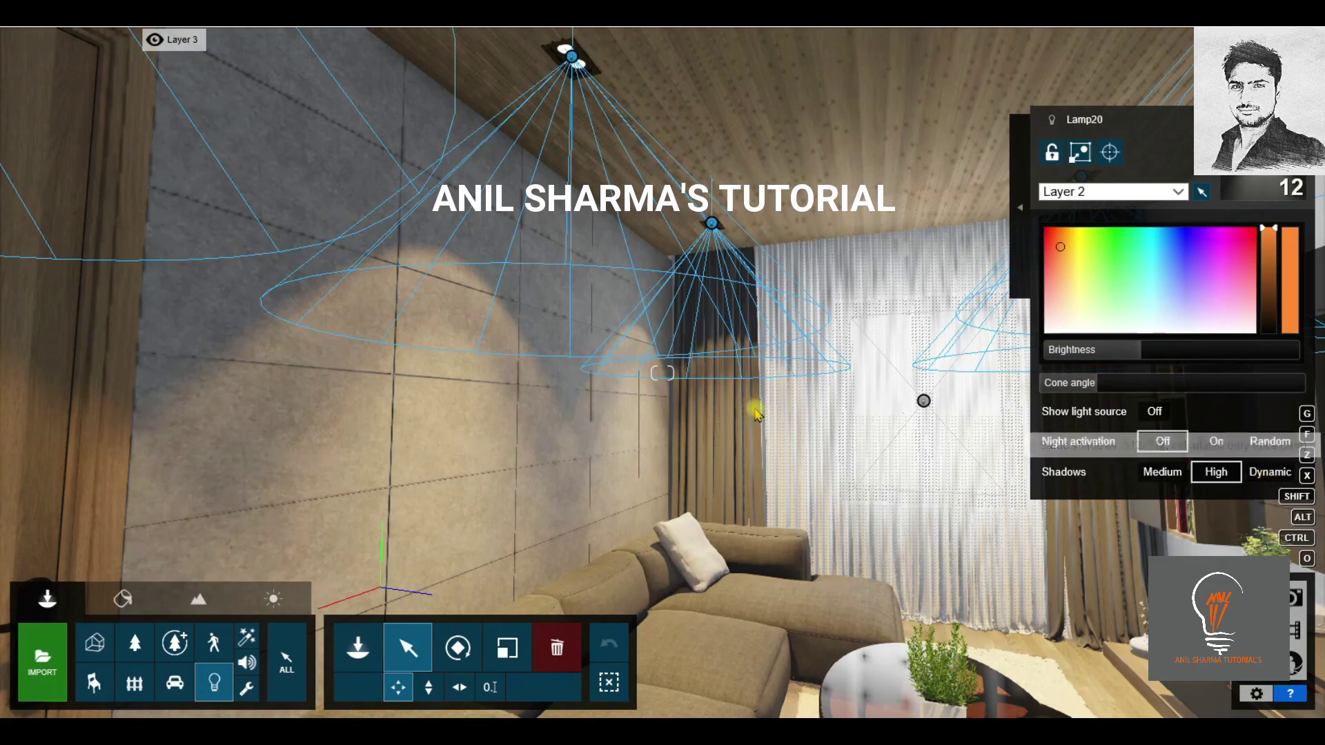
# Look across the room to check the lighting, then deselect all lamps.
pyautogui.moveTo(763, 384); pyautogui.dragTo(690, 387)
pyautogui.press('a')
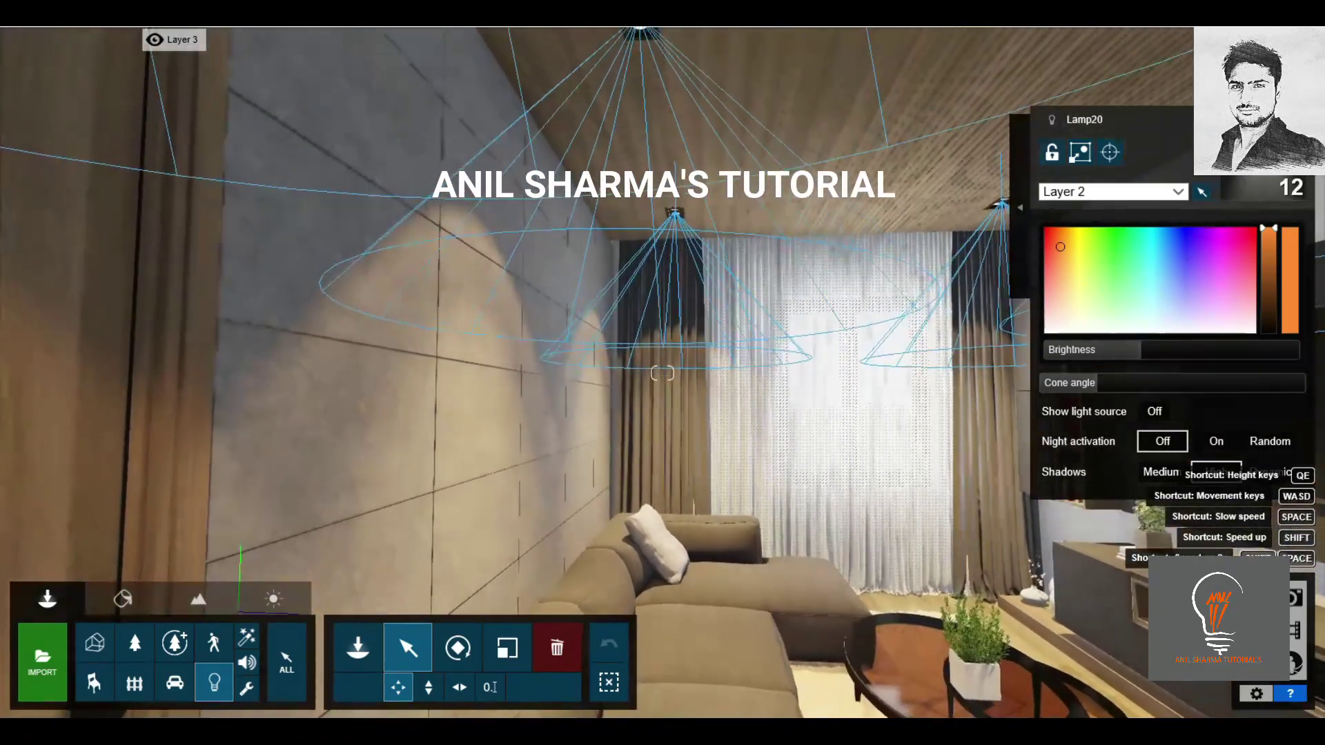
pyautogui.press('d')
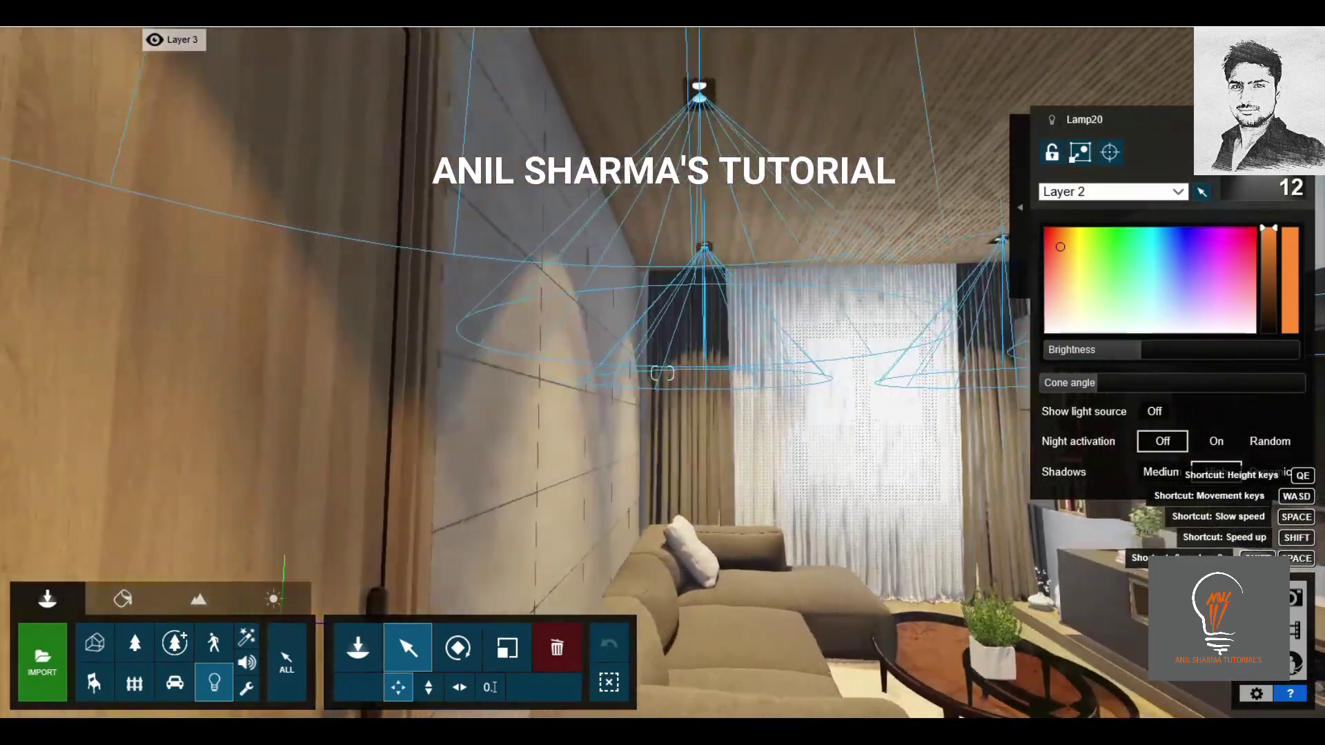
pyautogui.press('d')
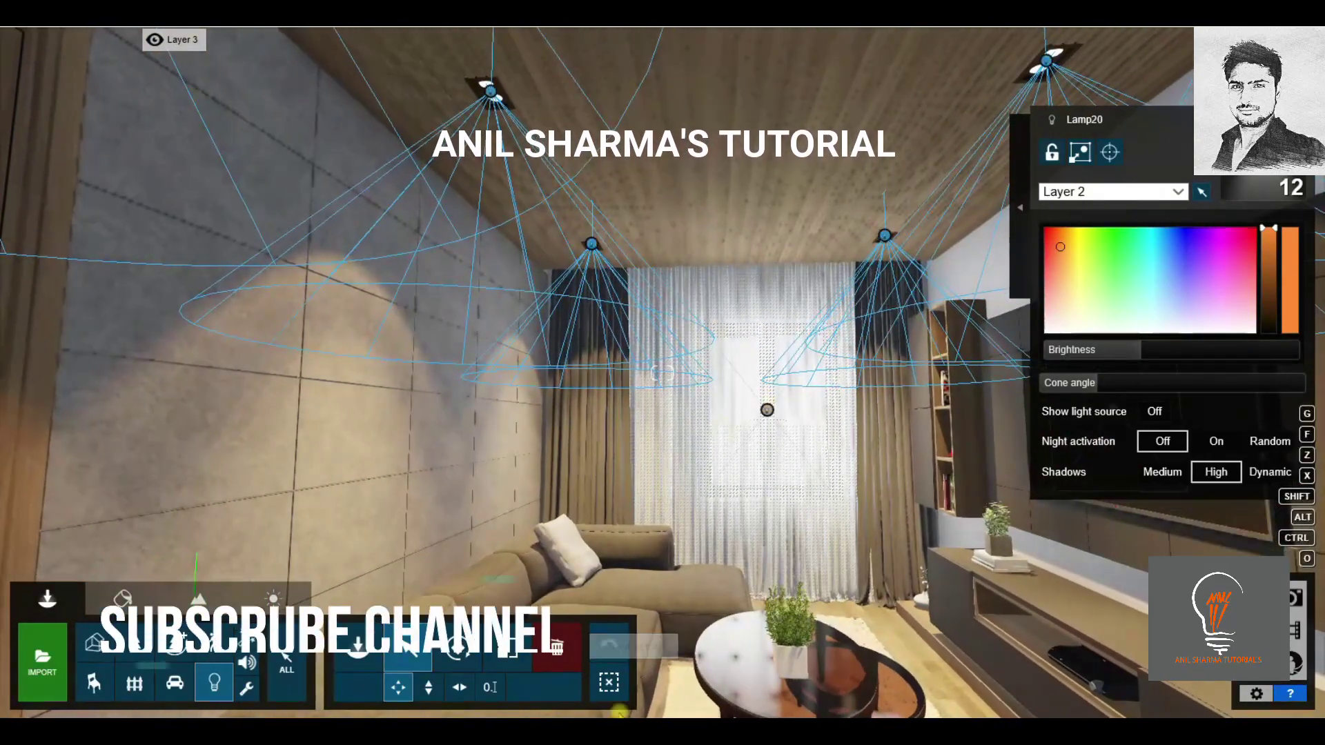
pyautogui.click(609, 682)
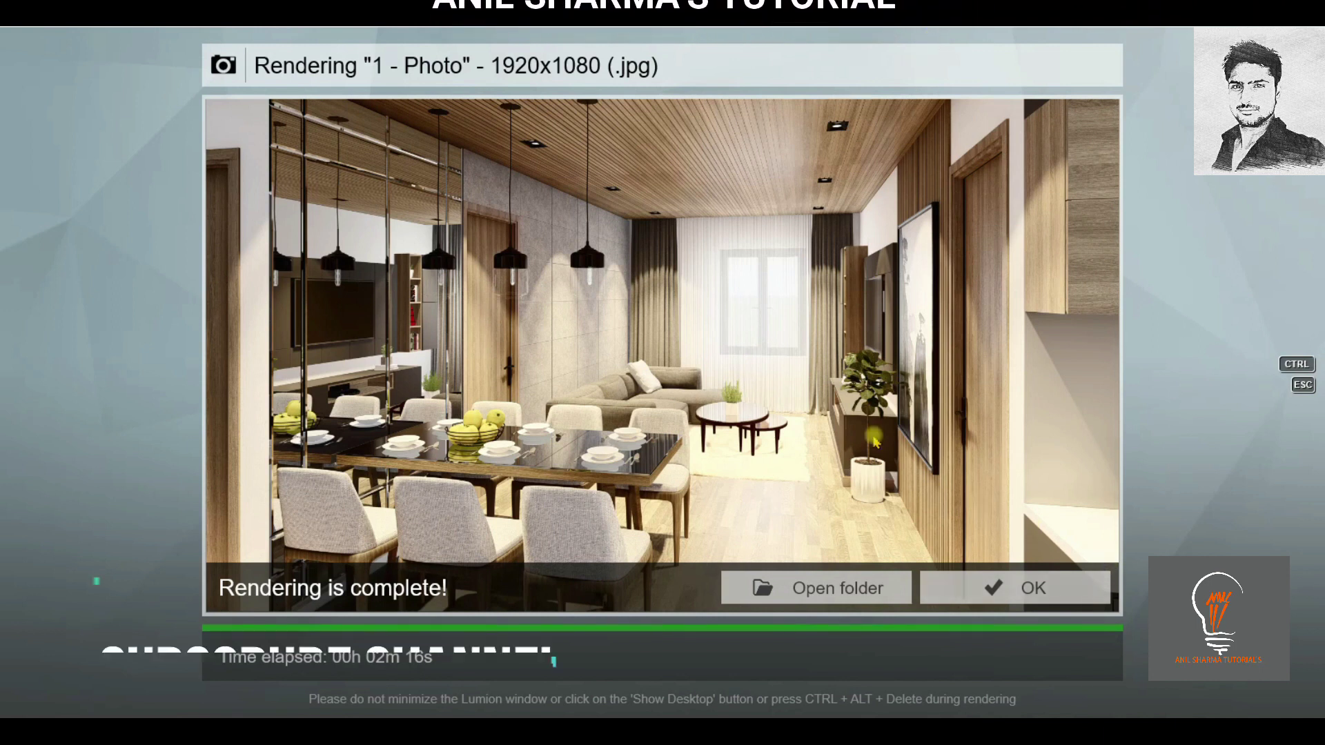
# Close the render result and box-select all twelve ceiling lights.
pyautogui.click(1017, 595)
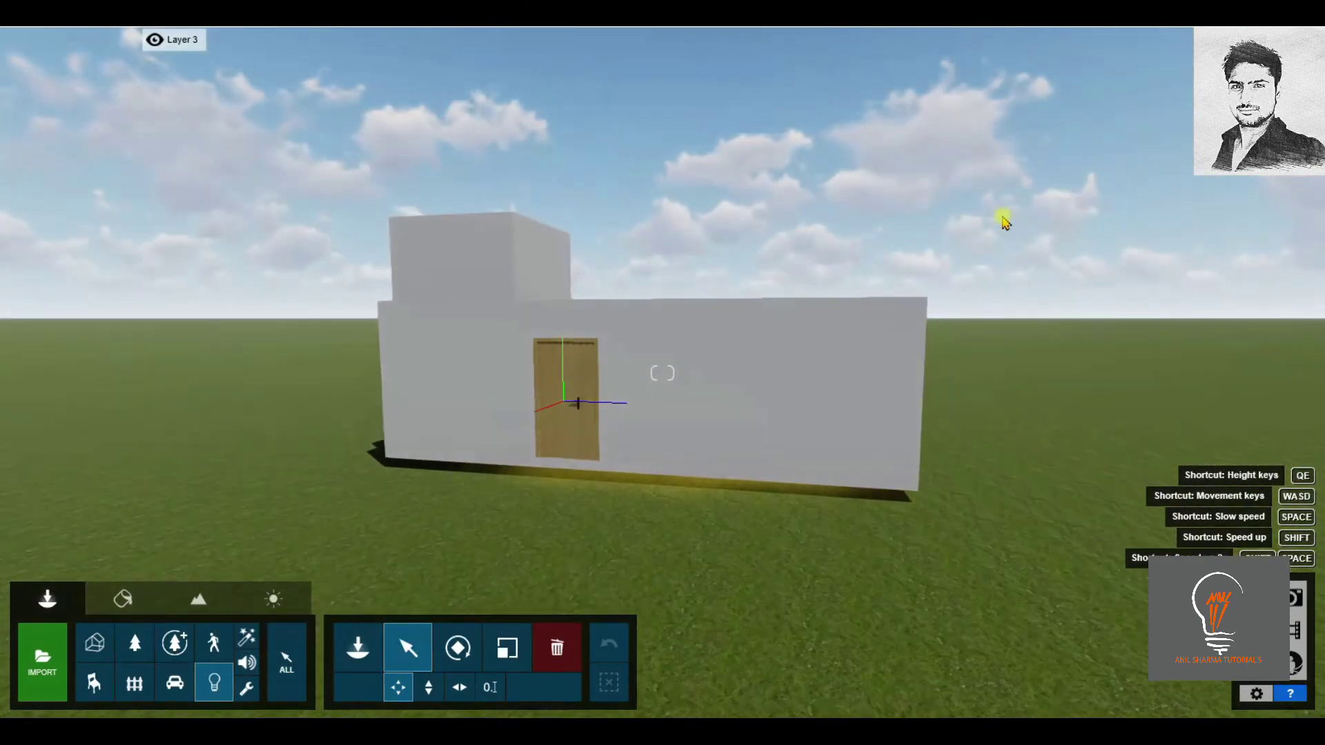
pyautogui.keyDown('ctrl'); pyautogui.moveTo(1002, 207); pyautogui.dragTo(632, 320); pyautogui.keyUp('ctrl')
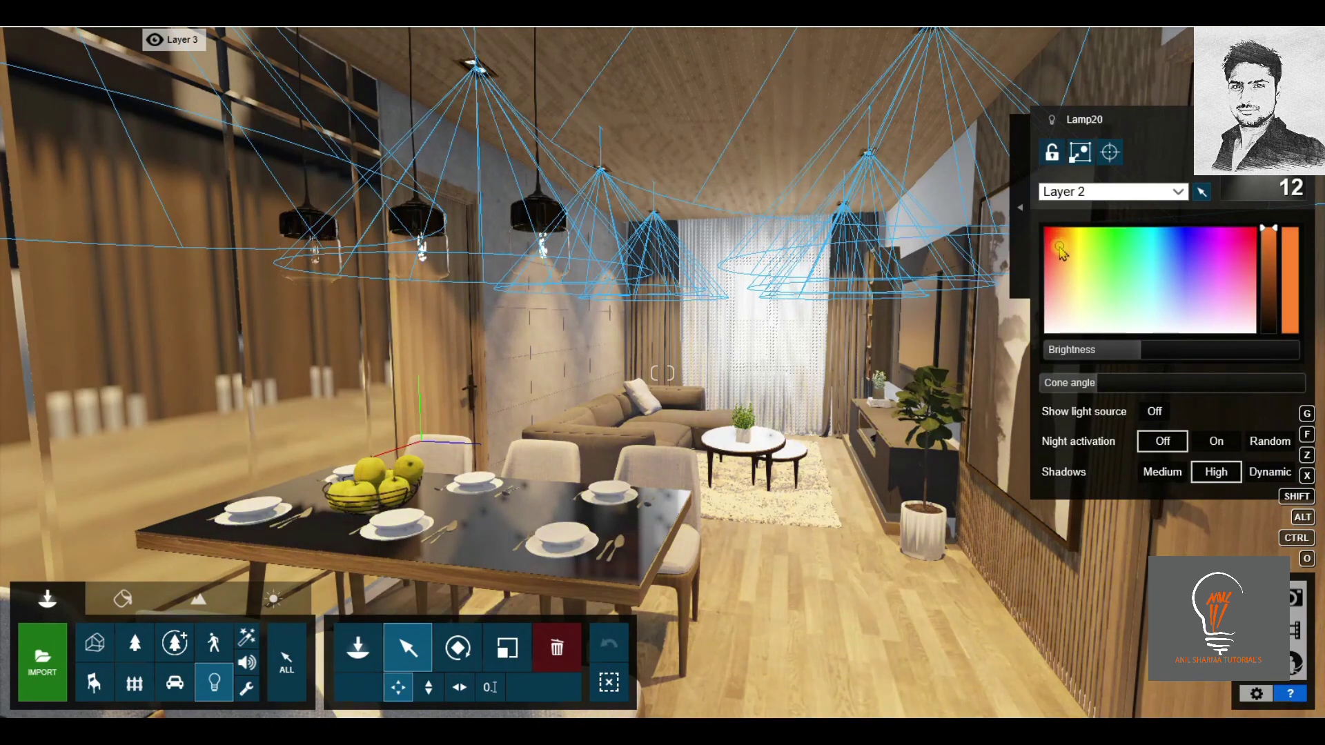
# Dim the ceiling lights and replace them with the Lamp17 spotlight.
pyautogui.moveTo(1139, 351); pyautogui.dragTo(1126, 347)
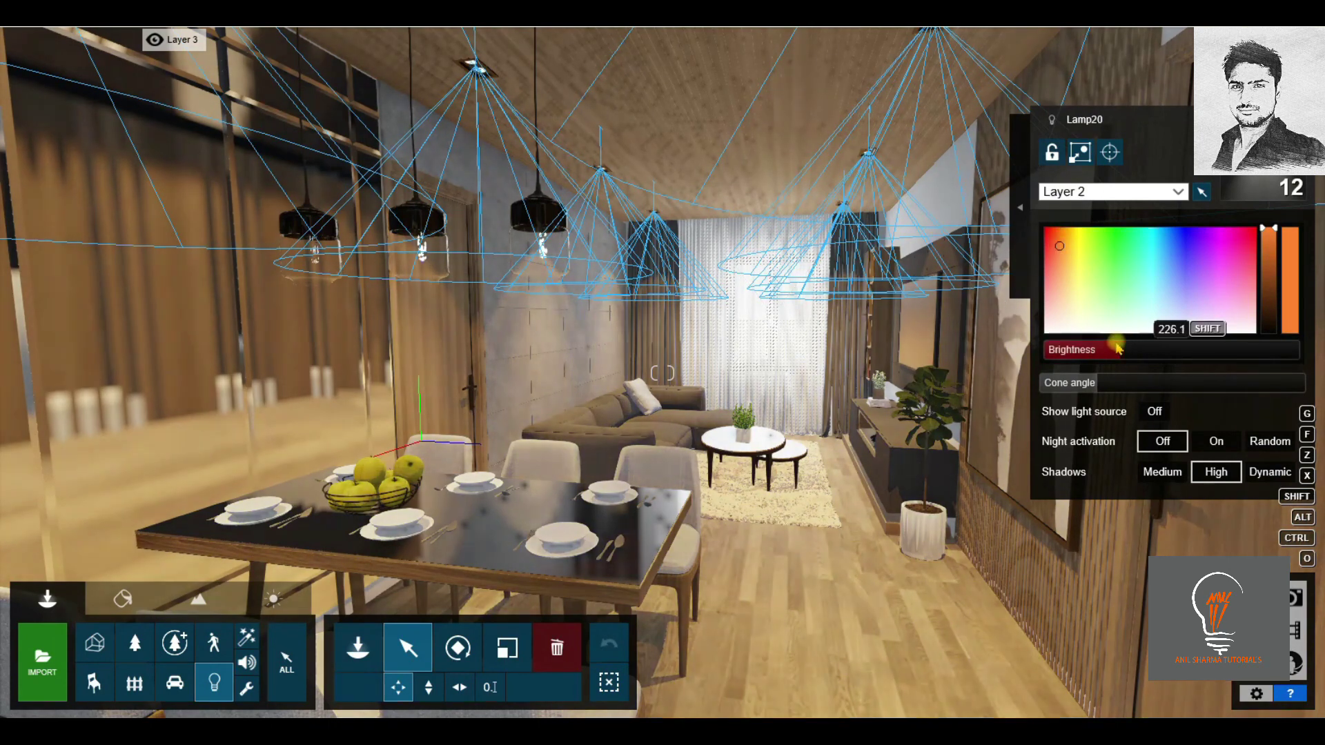
pyautogui.click(1021, 205)
pyautogui.click(913, 137)
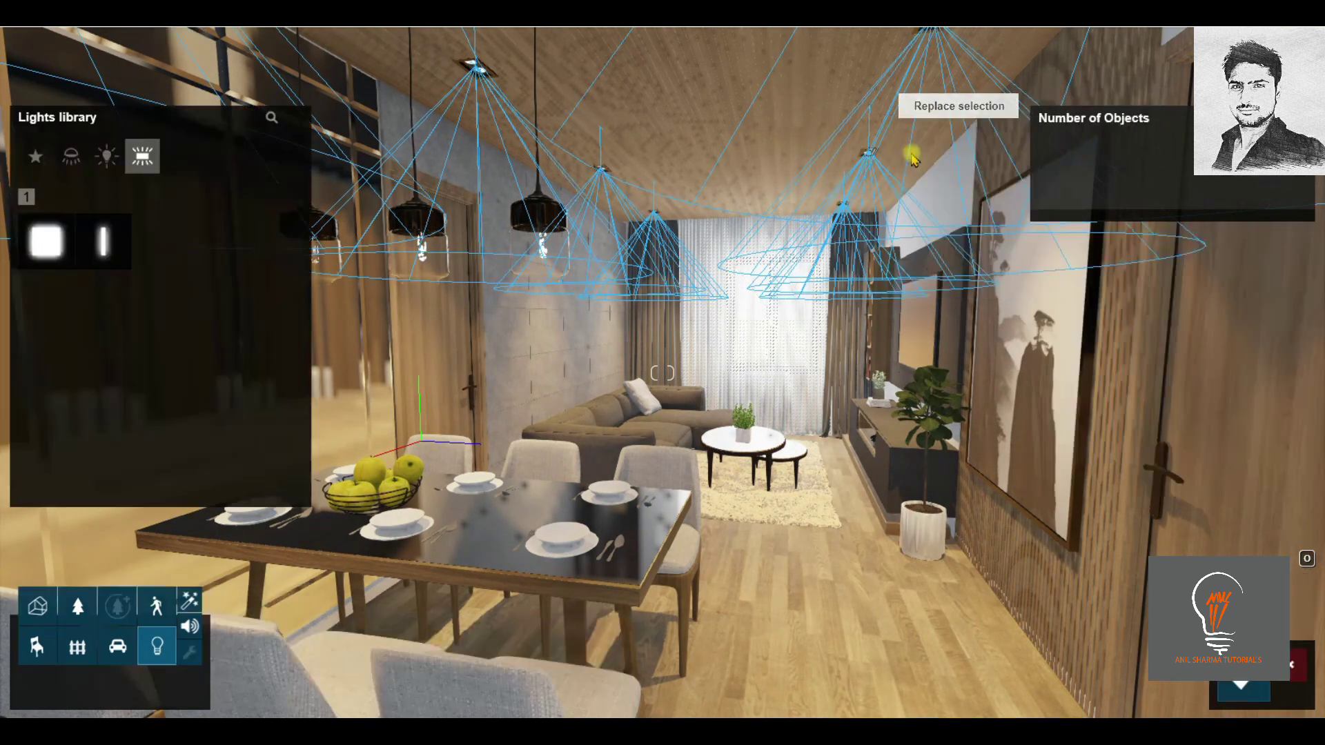
pyautogui.click(107, 158)
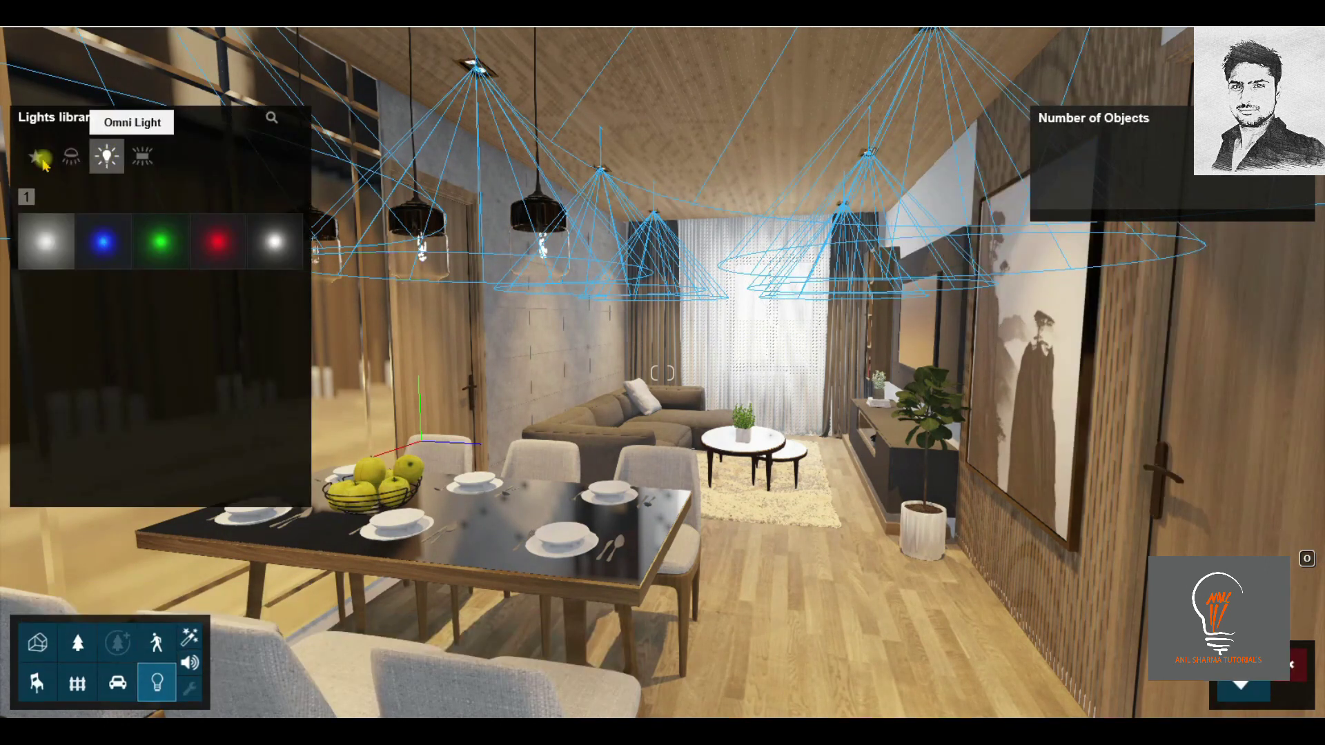
pyautogui.click(84, 164)
pyautogui.moveTo(160, 414)
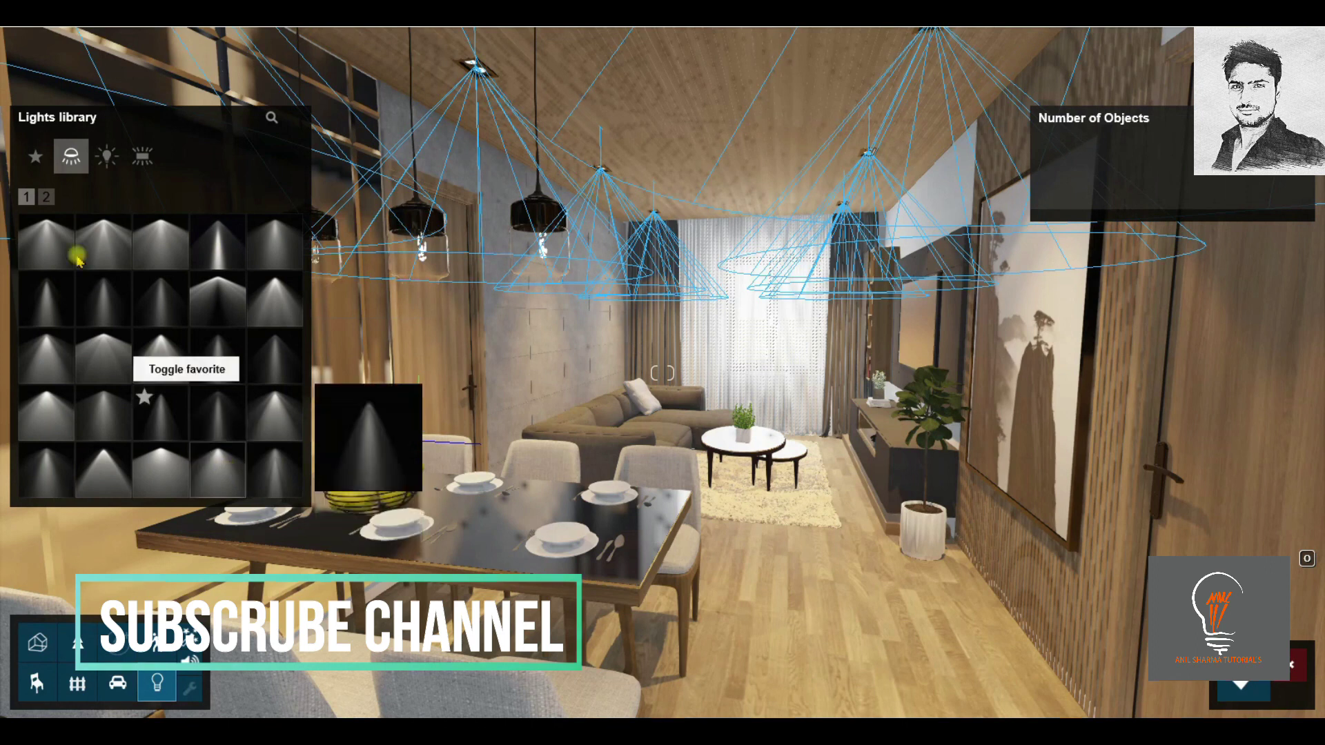
pyautogui.click(41, 198)
pyautogui.moveTo(160, 242)
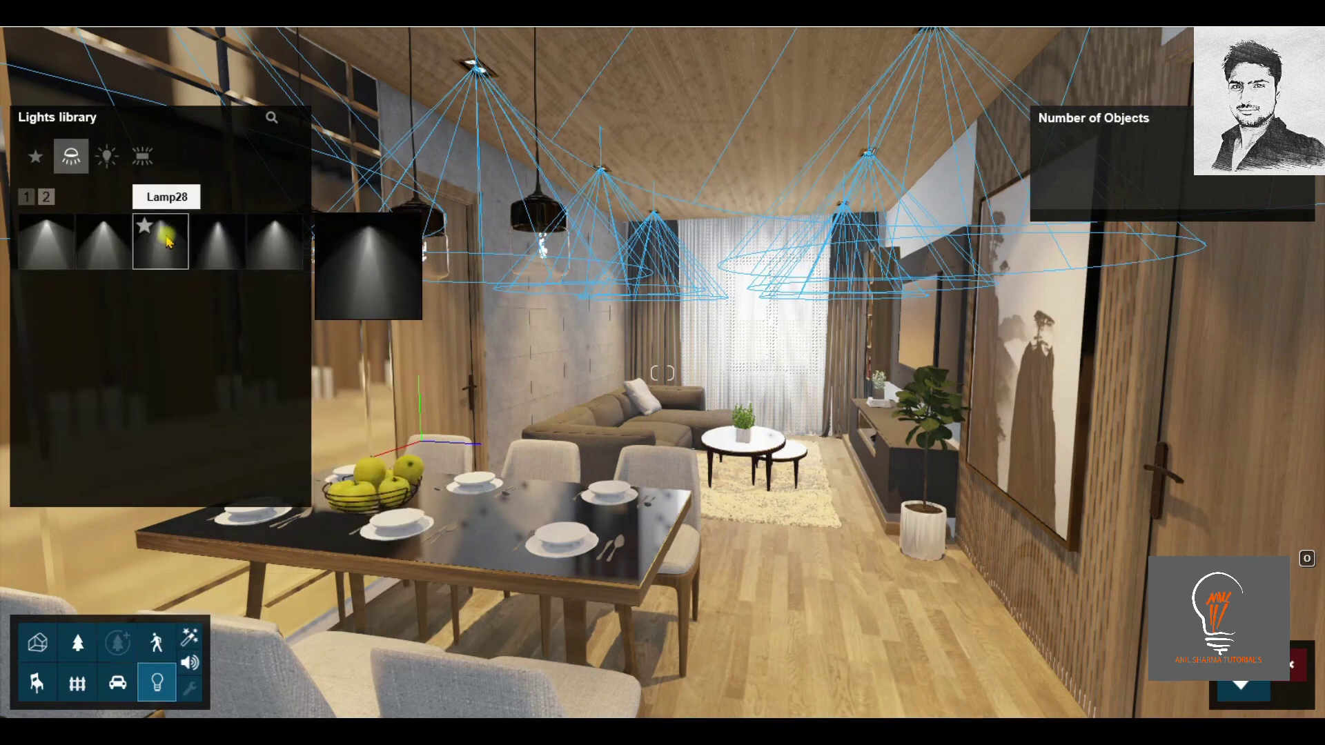
pyautogui.click(26, 198)
pyautogui.moveTo(217, 414)
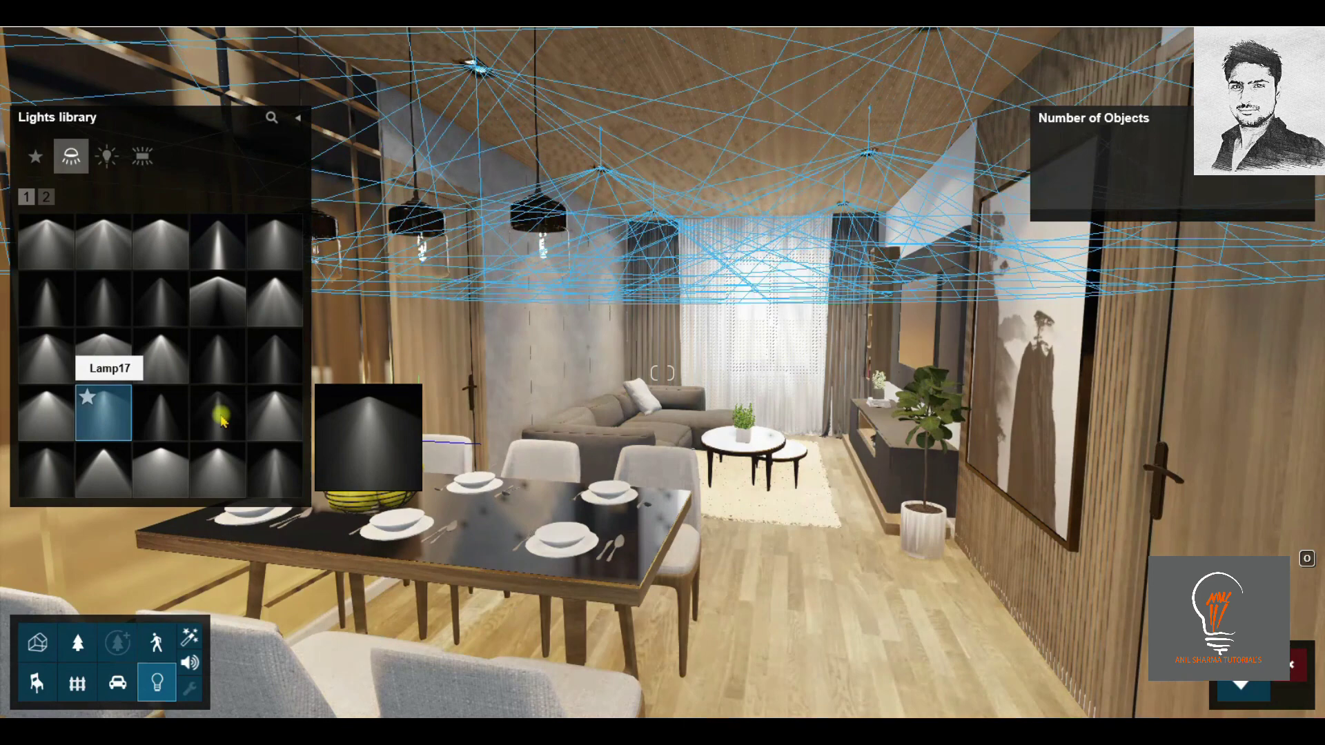
pyautogui.click(107, 414)
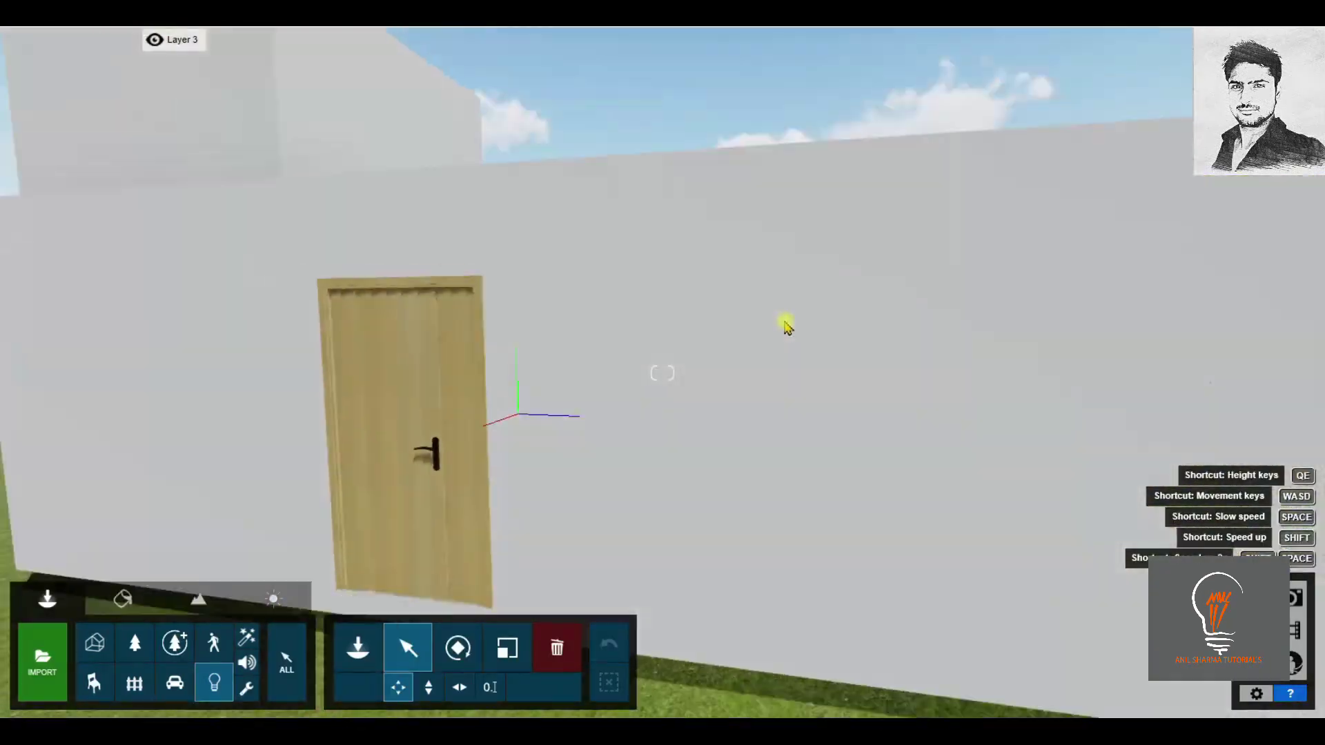
# Give the twelve Lamp17 lights orange colour, High shadows, 1.7 rad cone and brightness 1340.5.
pyautogui.scroll(-10, 787, 325)
pyautogui.keyDown('ctrl'); pyautogui.moveTo(942, 250); pyautogui.dragTo(546, 336); pyautogui.keyUp('ctrl')
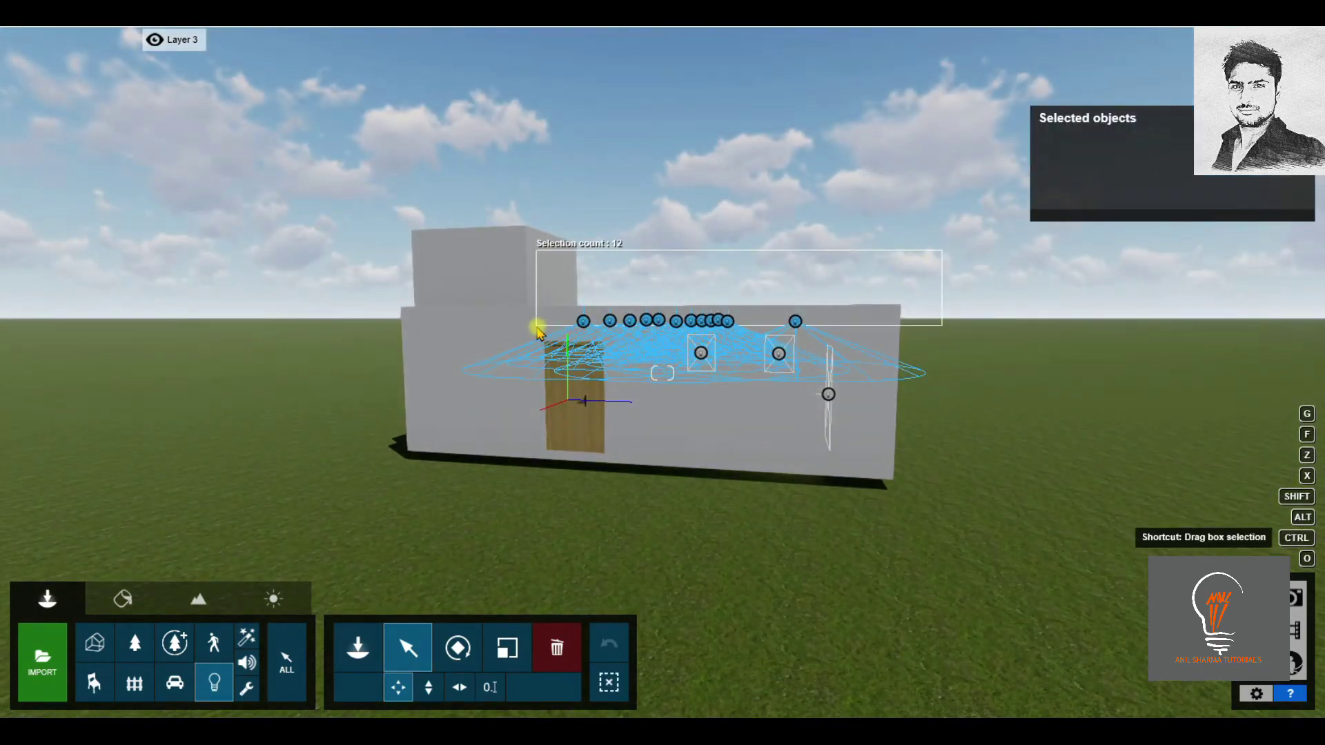
pyautogui.scroll(5, 738, 354)
pyautogui.scroll(5, 738, 353)
pyautogui.scroll(5, 742, 352)
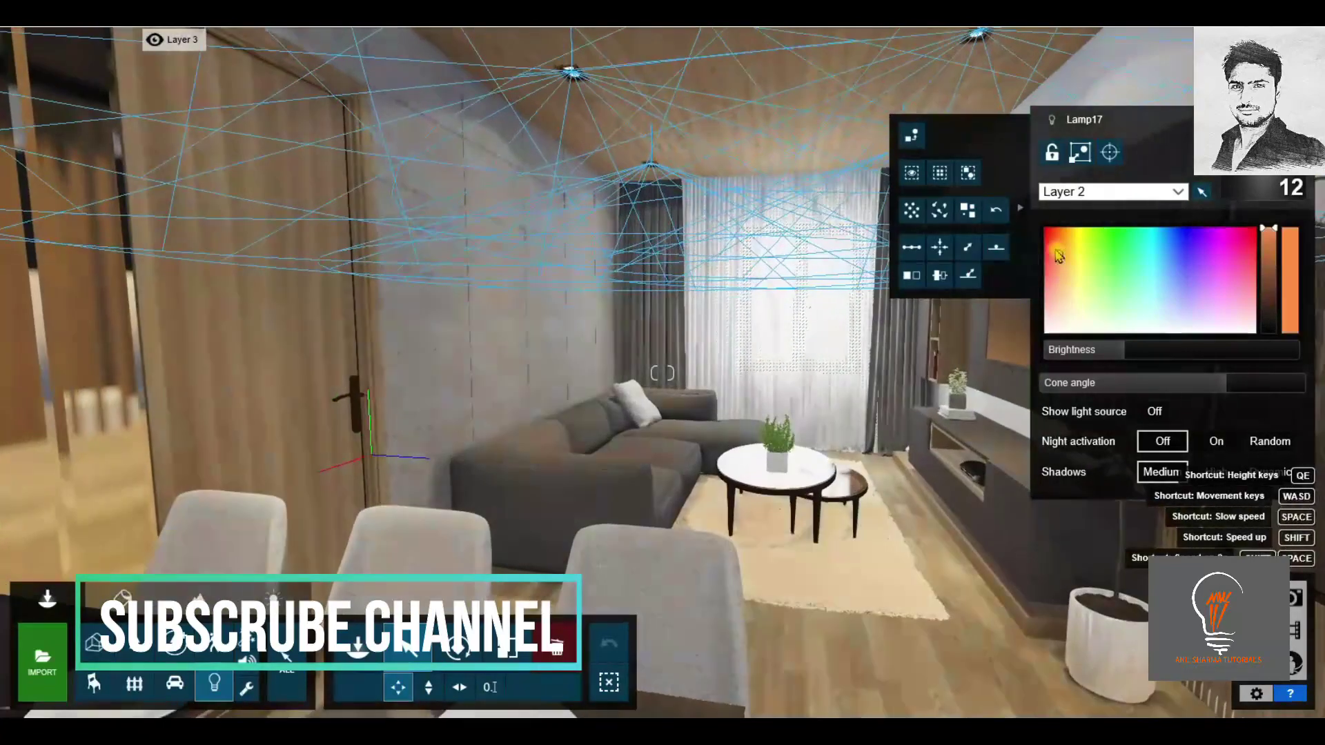
pyautogui.click(1058, 242)
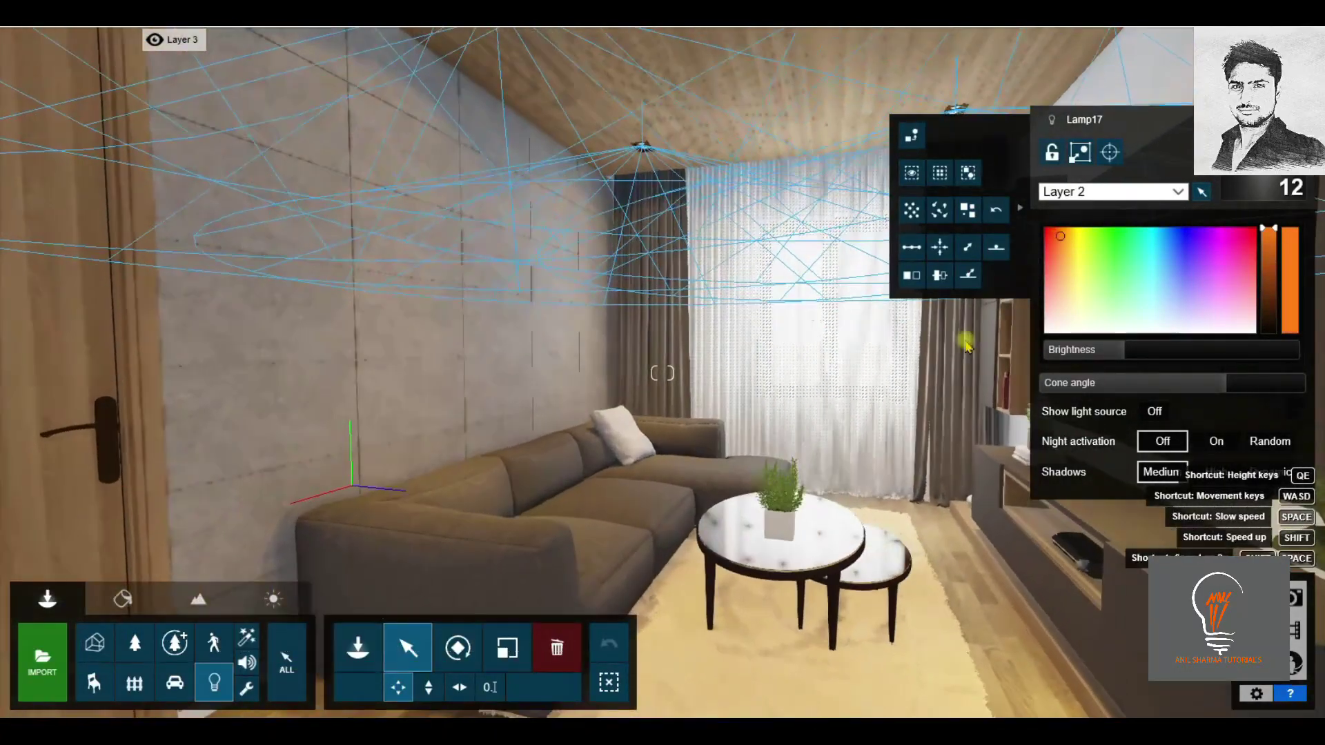
pyautogui.click(1217, 474)
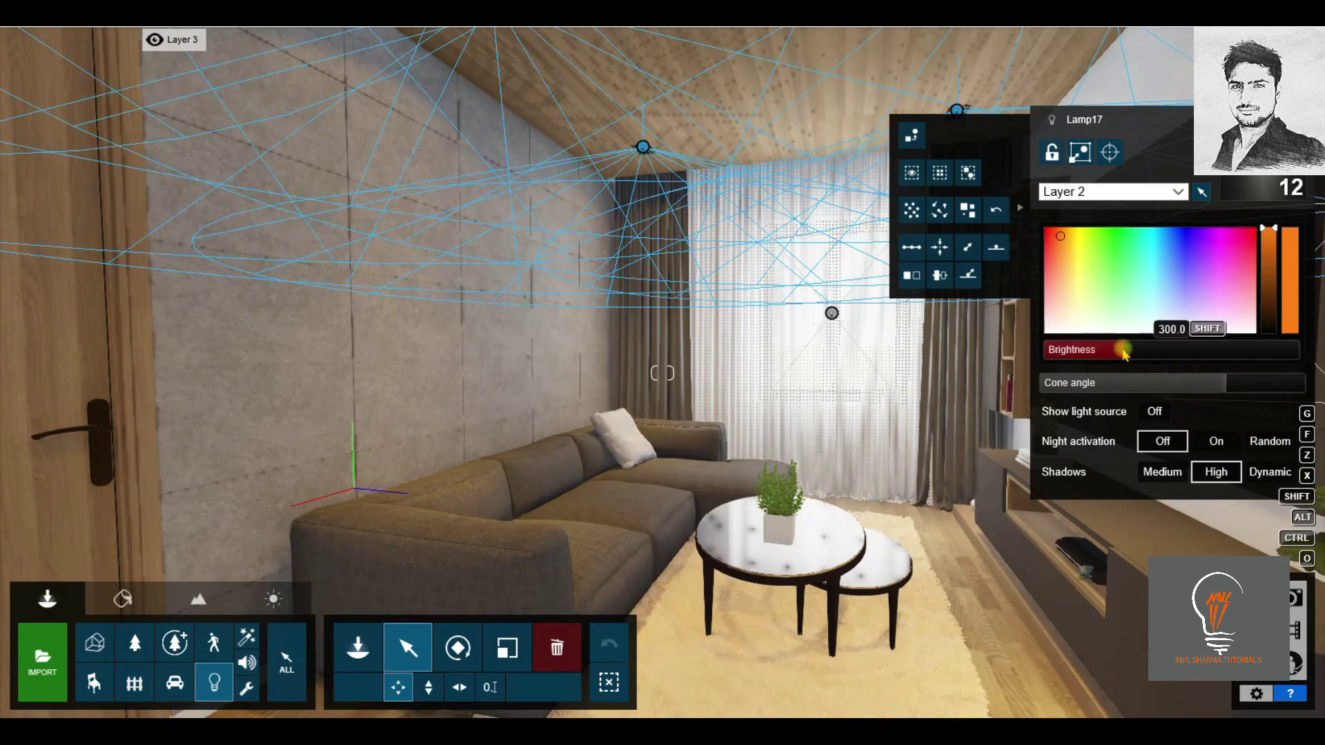
pyautogui.moveTo(1124, 353); pyautogui.dragTo(1133, 349)
pyautogui.moveTo(1169, 383); pyautogui.dragTo(1103, 398)
pyautogui.moveTo(1132, 350); pyautogui.dragTo(1157, 352)
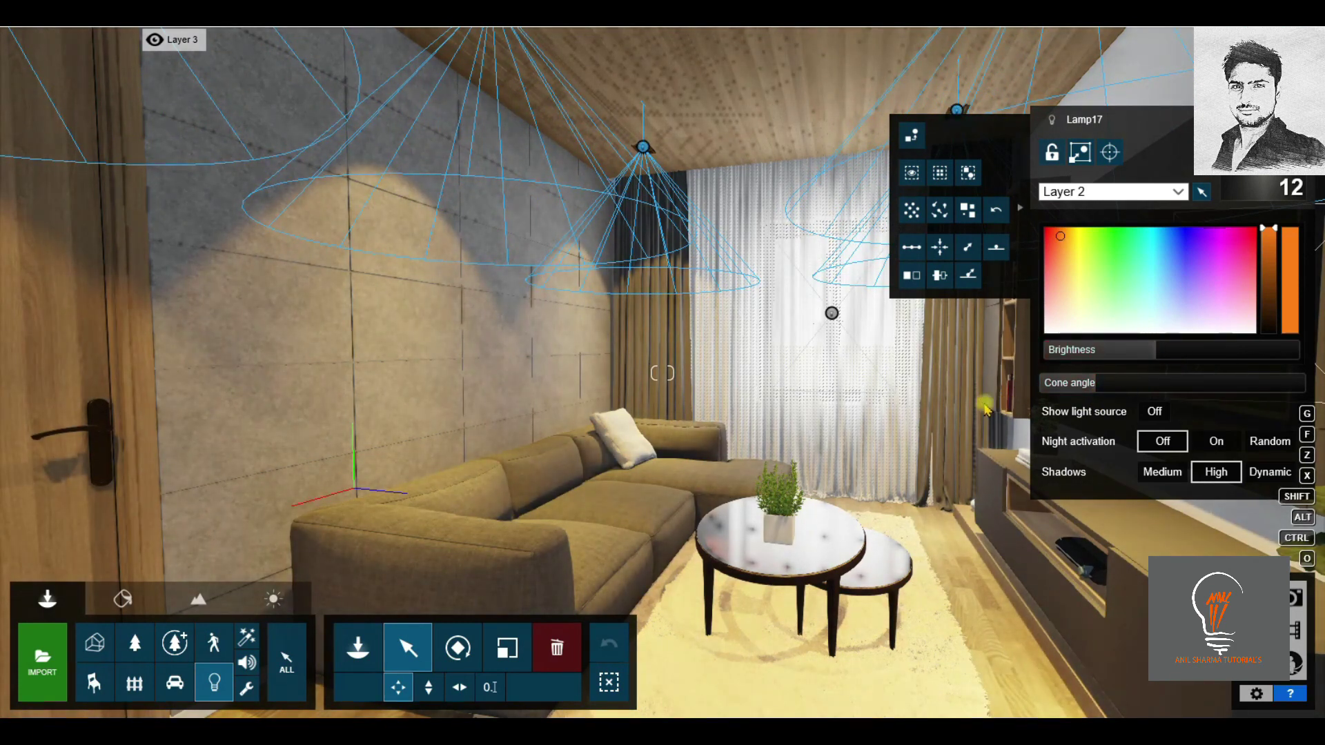
pyautogui.click(612, 680)
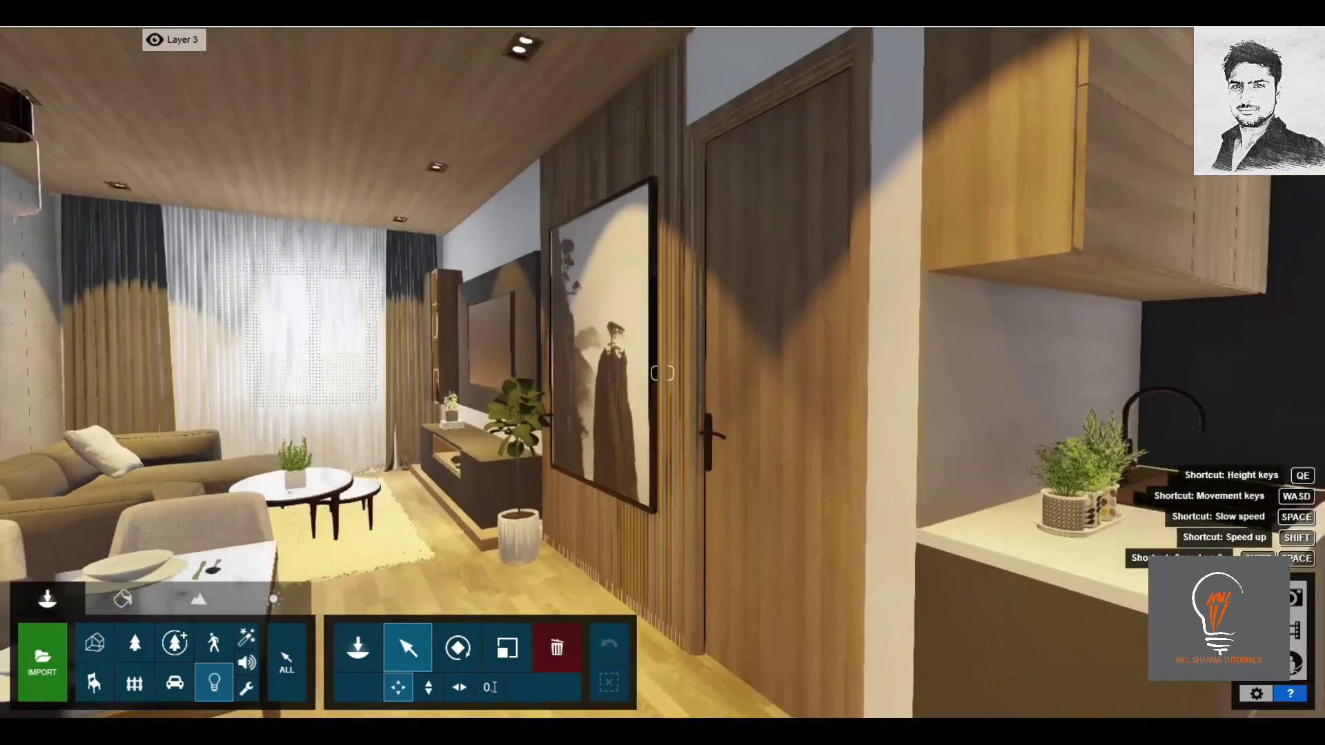
# Select the area light in the balcony doorway and frame the dining area.
pyautogui.press('s')
pyautogui.moveTo(663, 373); pyautogui.dragTo(547, 373, button='right')
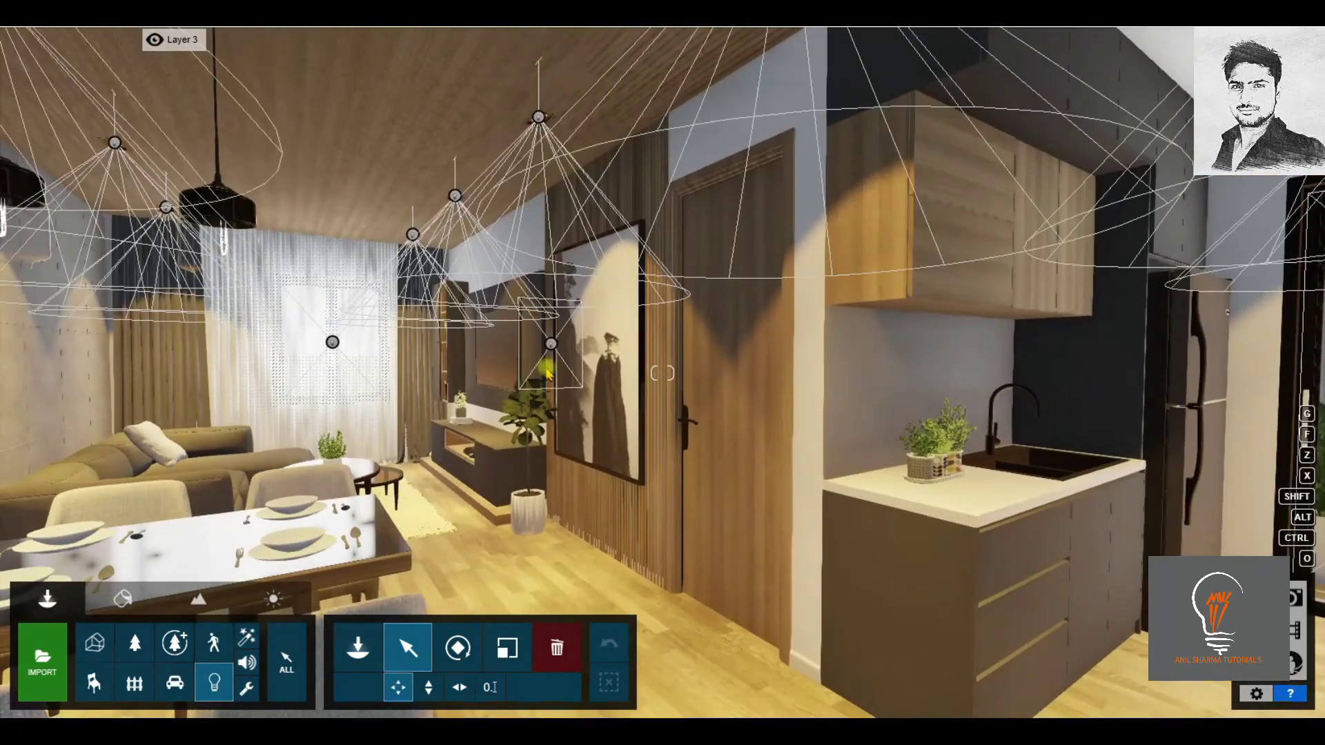
pyautogui.click(549, 347)
pyautogui.press('w')
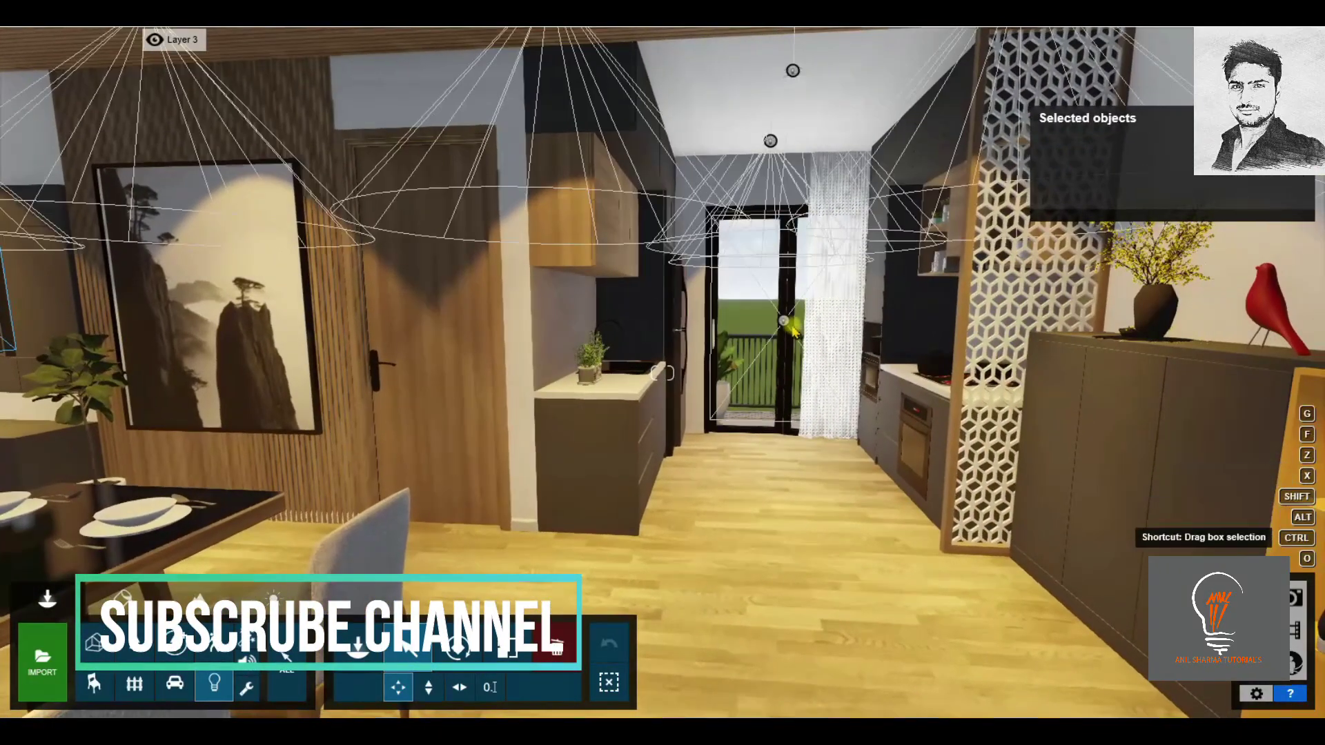
pyautogui.click(787, 321)
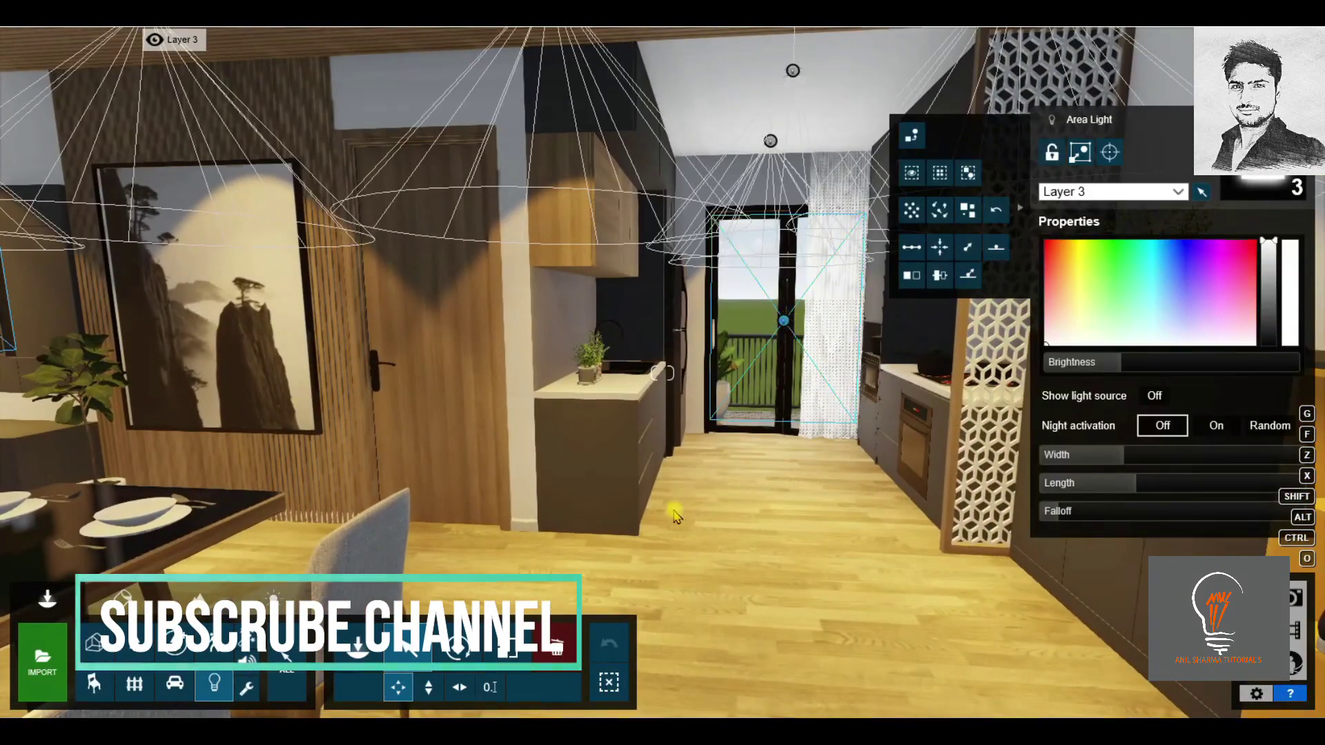
pyautogui.moveTo(675, 517); pyautogui.dragTo(621, 516, button='right')
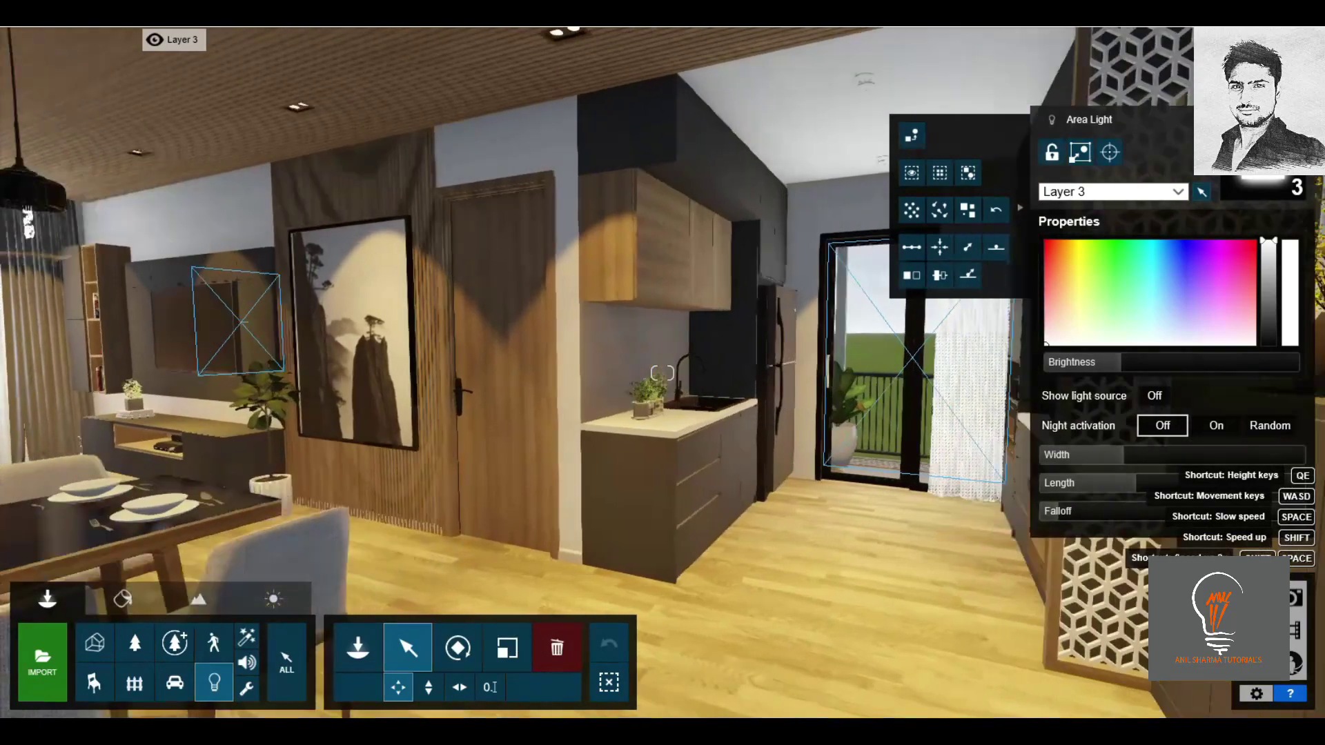
pyautogui.press('s')
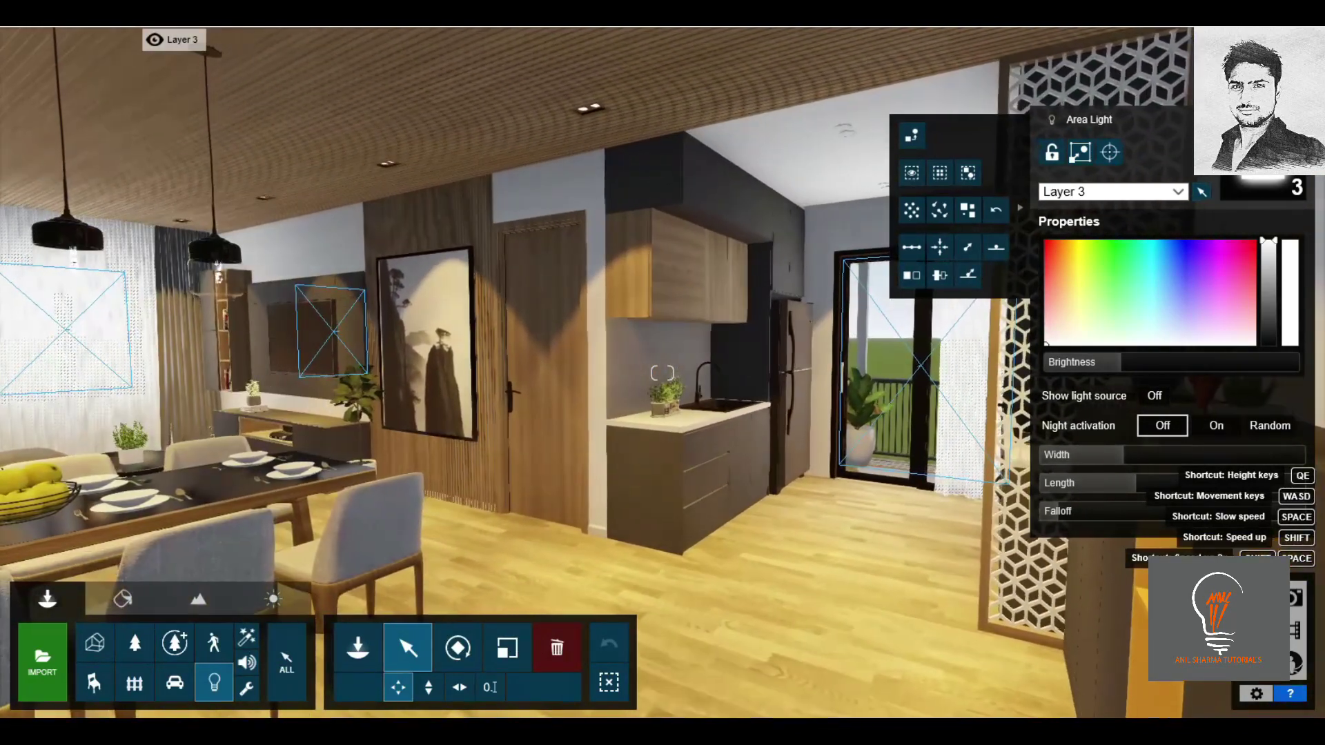
pyautogui.press('s')
# Raise the area light's brightness, lower falloff to 1.1, and fine-tune brightness to about 826.
pyautogui.moveTo(1125, 362)
pyautogui.mouseDown()
pyautogui.moveTo(1188, 365)
pyautogui.moveTo(1161, 364)
pyautogui.mouseUp()
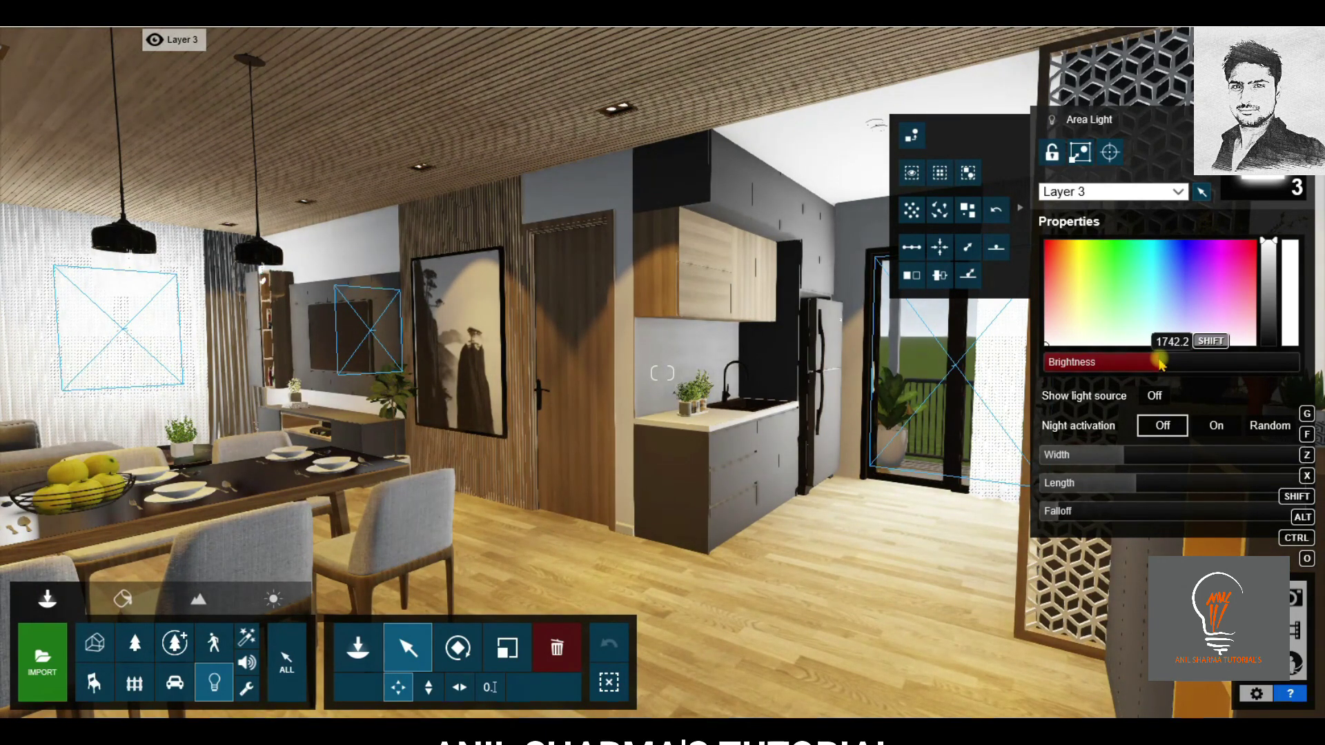
pyautogui.click(1056, 513)
pyautogui.moveTo(1057, 512); pyautogui.dragTo(1054, 522)
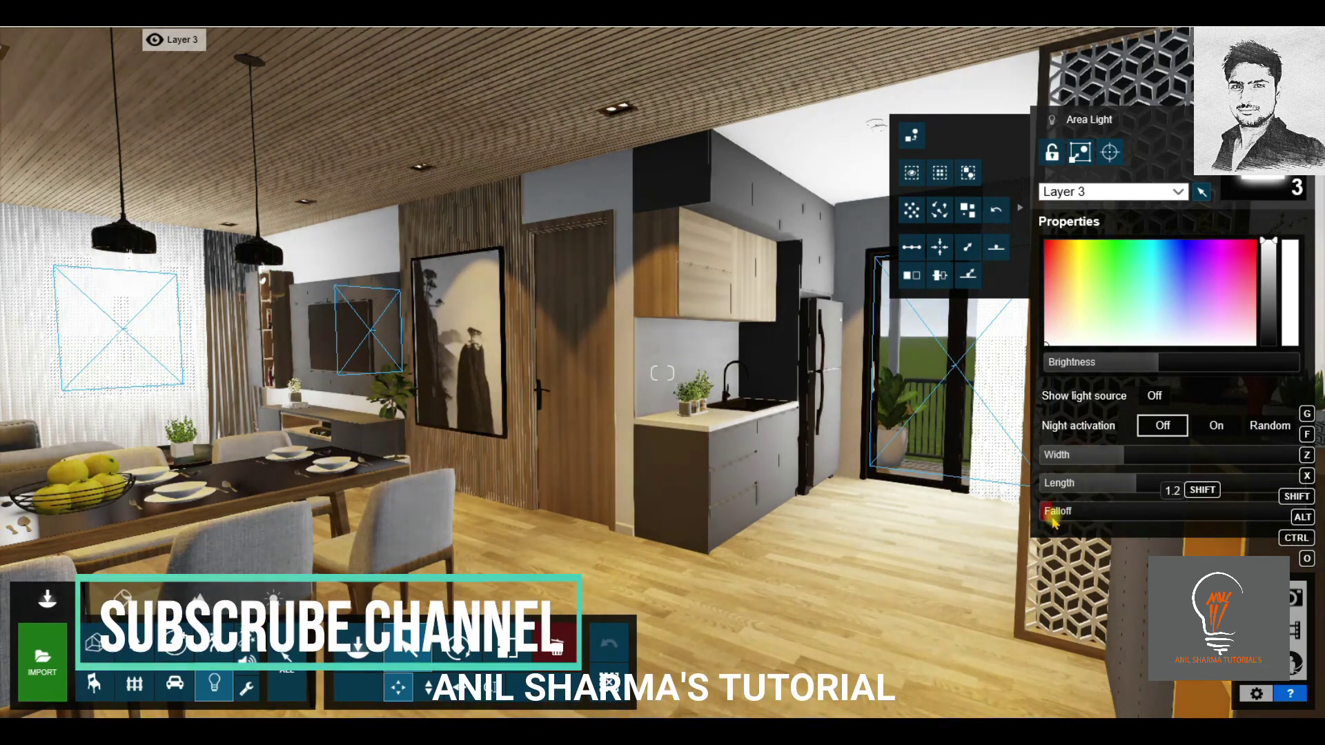
pyautogui.moveTo(1153, 364)
pyautogui.mouseDown()
pyautogui.moveTo(1140, 365)
pyautogui.moveTo(1149, 372)
pyautogui.mouseUp()
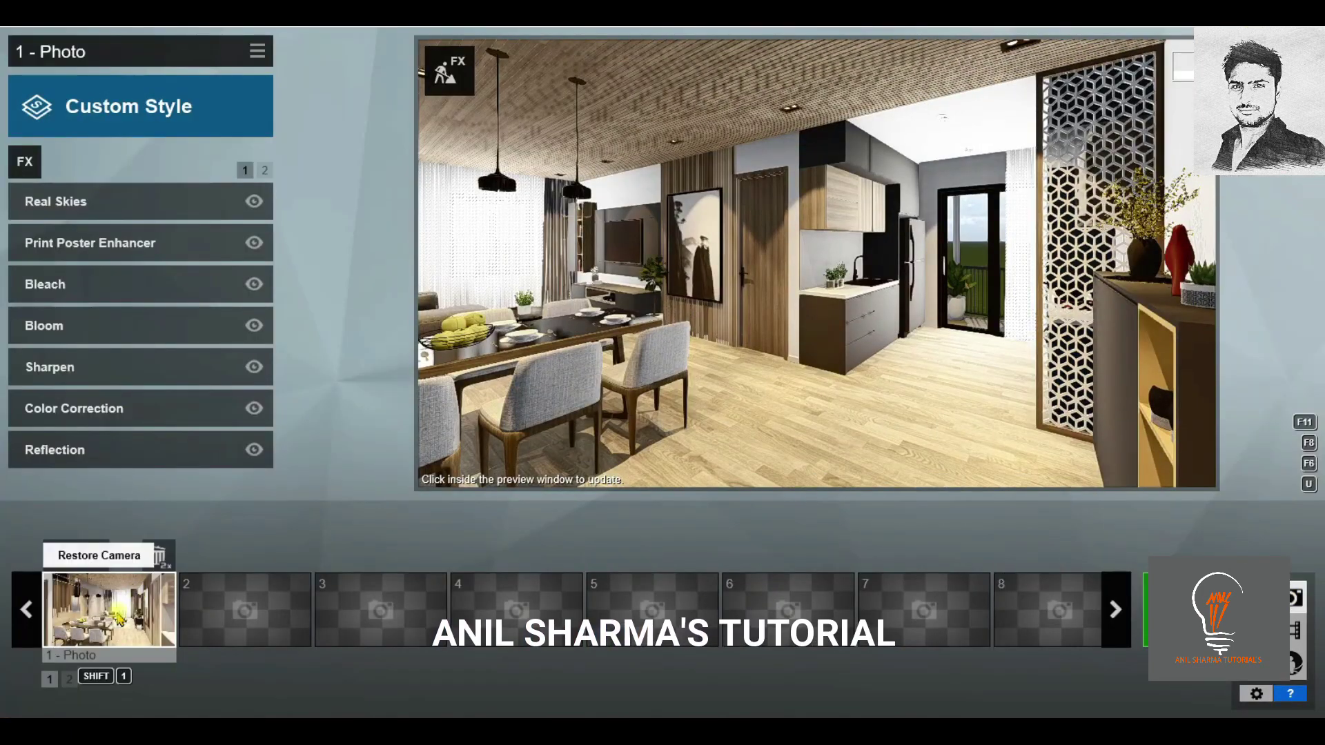
# Restore Photo 1's saved camera view, briefly checking the photo render options.
pyautogui.click(103, 607)
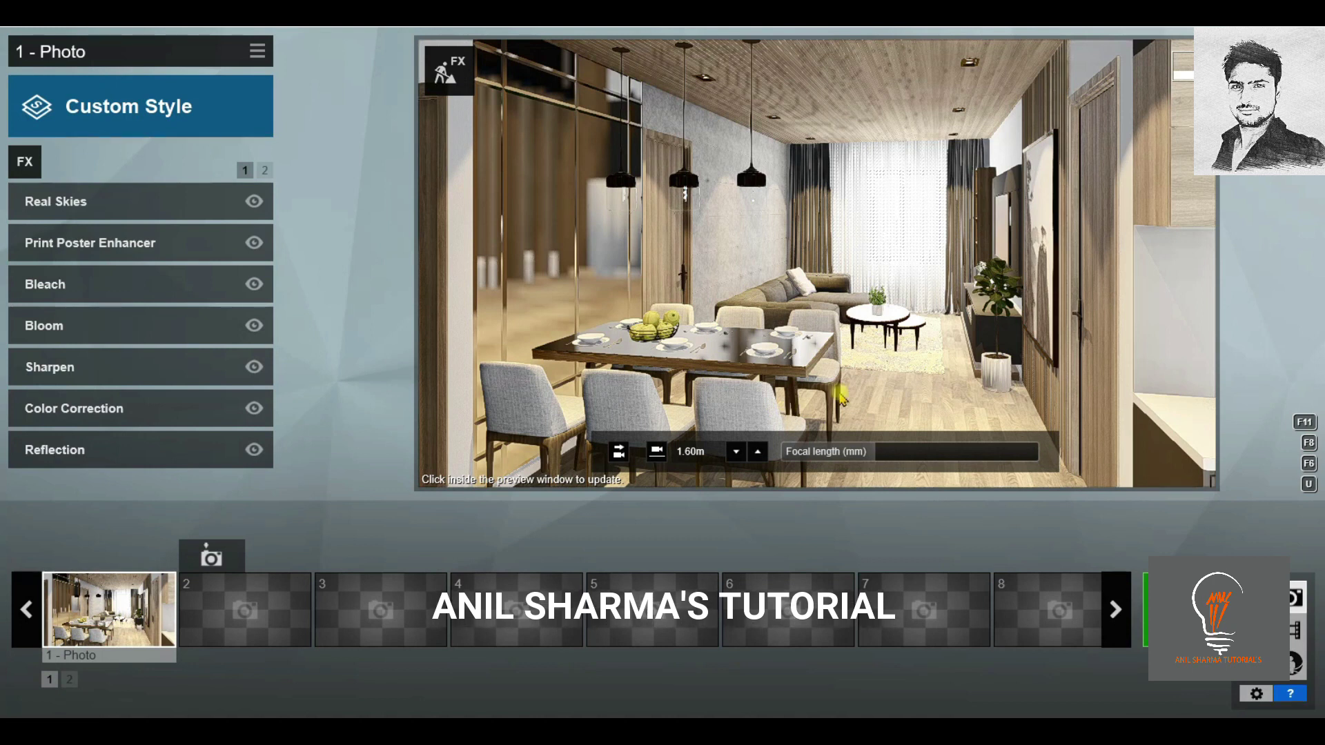
pyautogui.click(1201, 561)
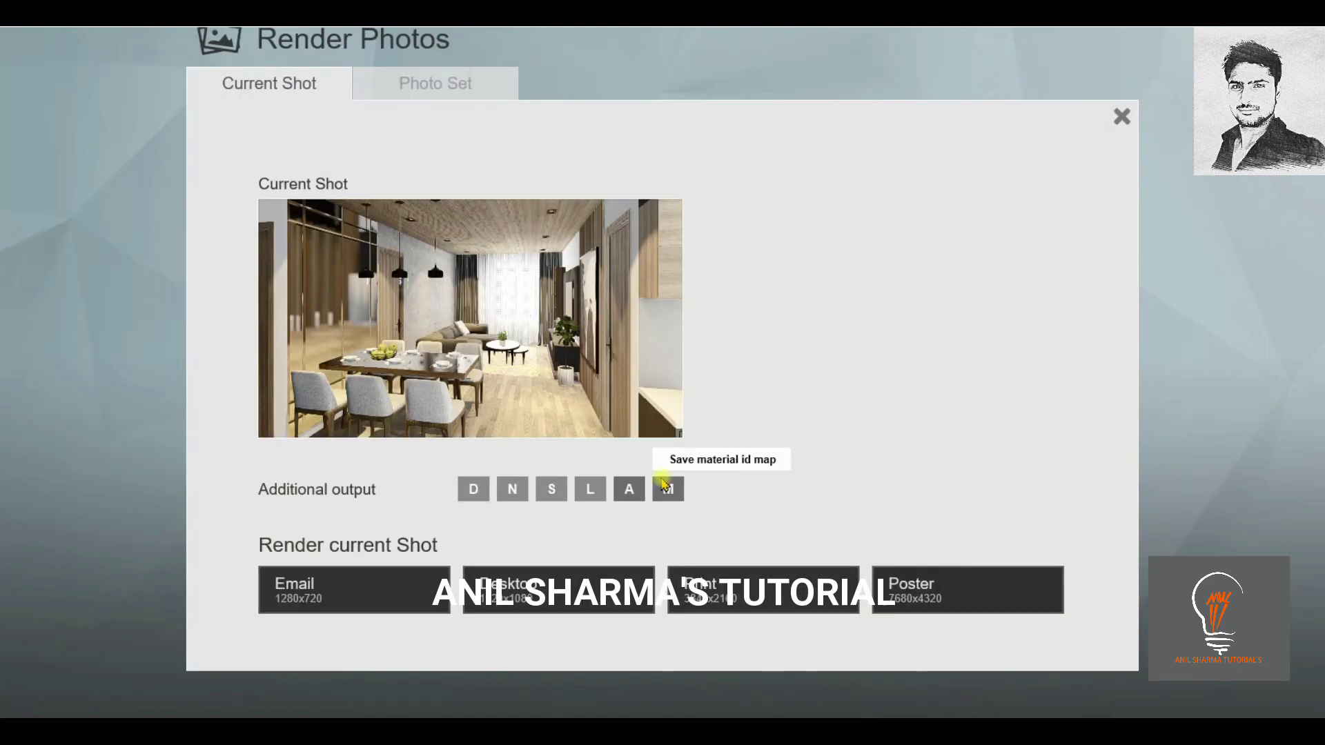
pyautogui.click(1122, 124)
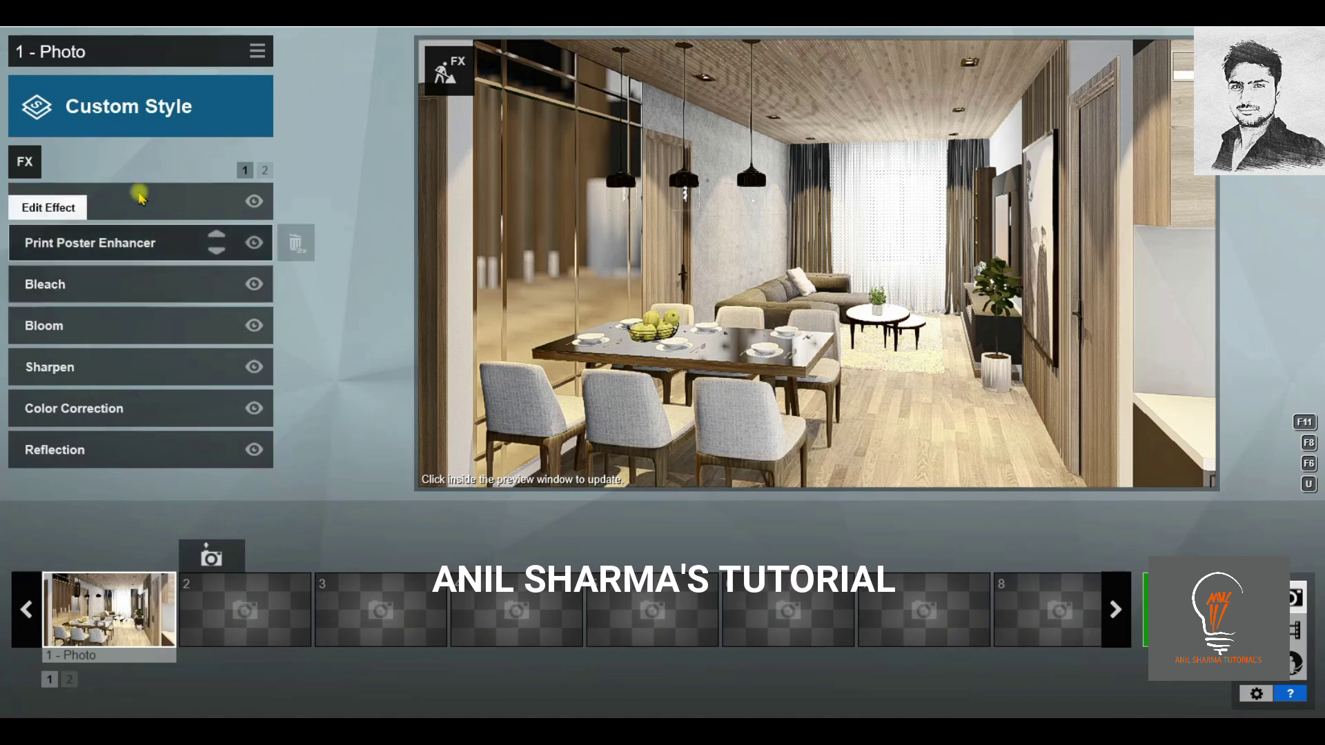
# Try Reflection preview at High, keep it Low, and open the Global Illumination settings.
pyautogui.click(264, 170)
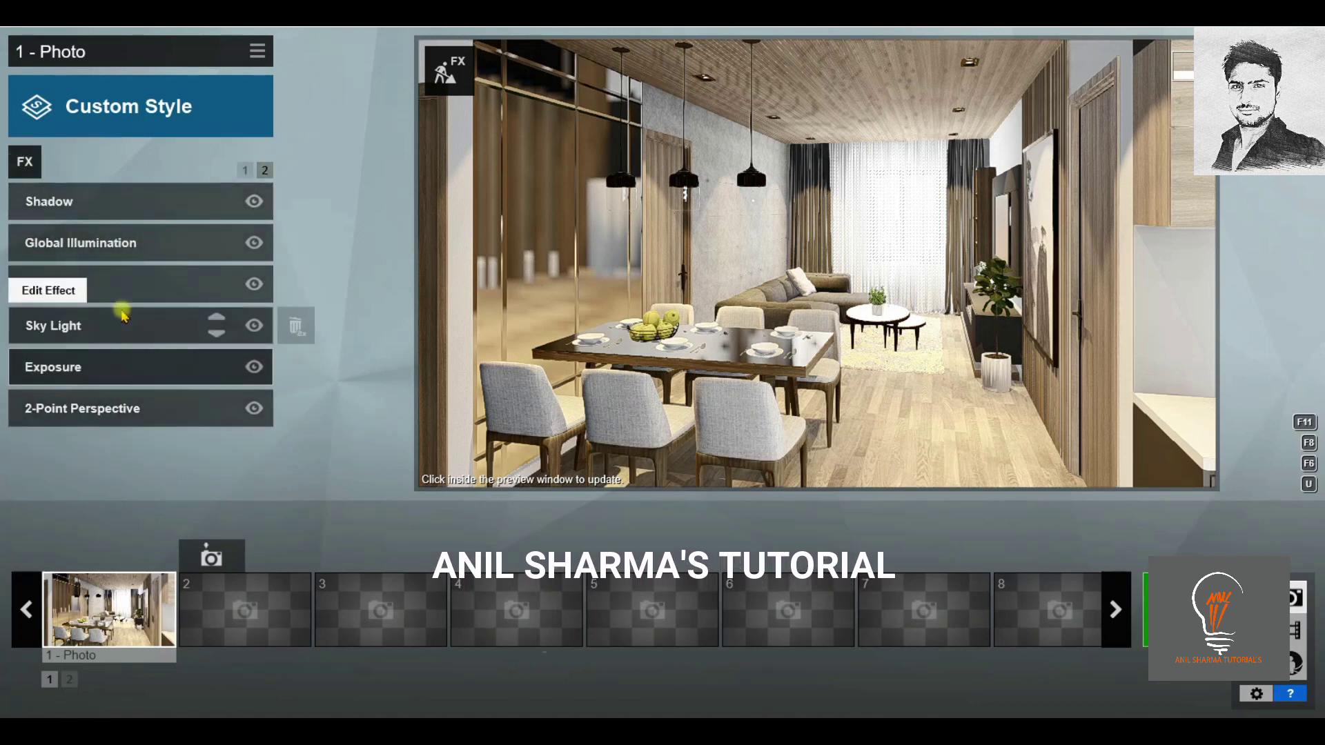
pyautogui.click(245, 170)
pyautogui.click(145, 445)
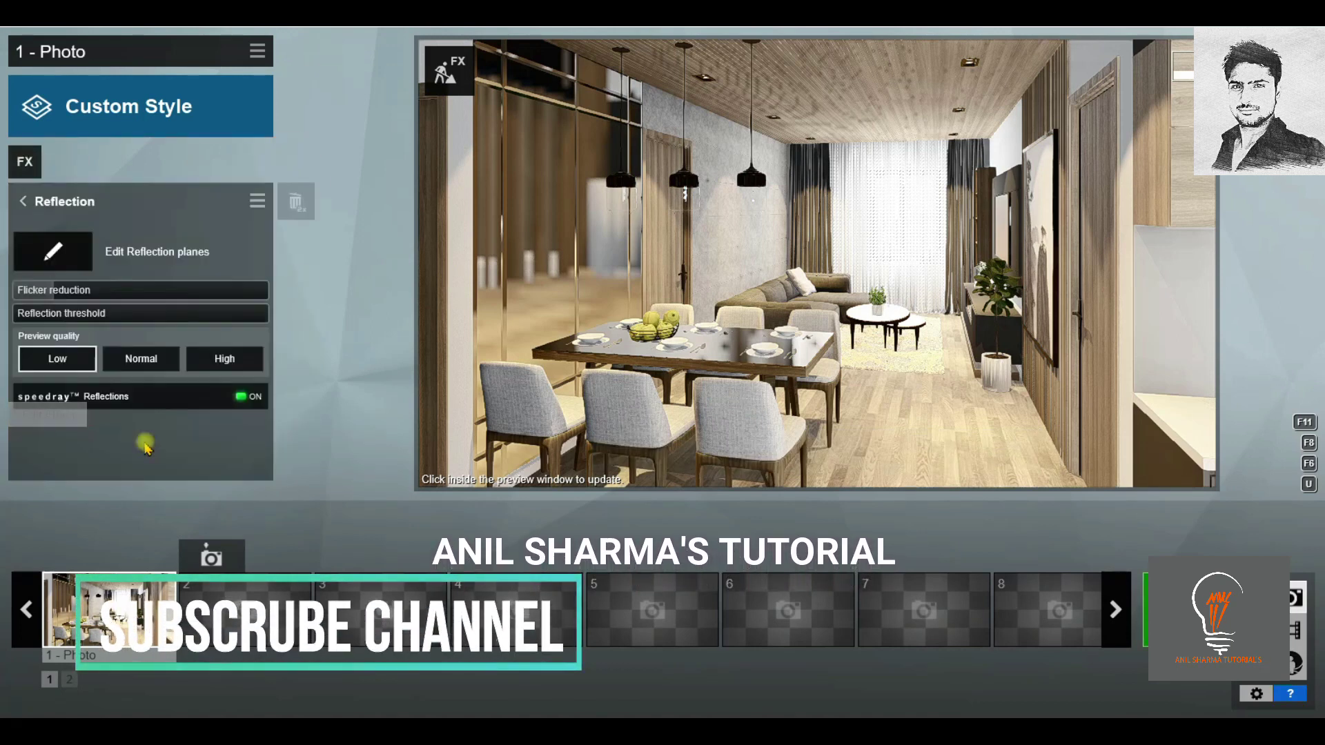
pyautogui.click(214, 357)
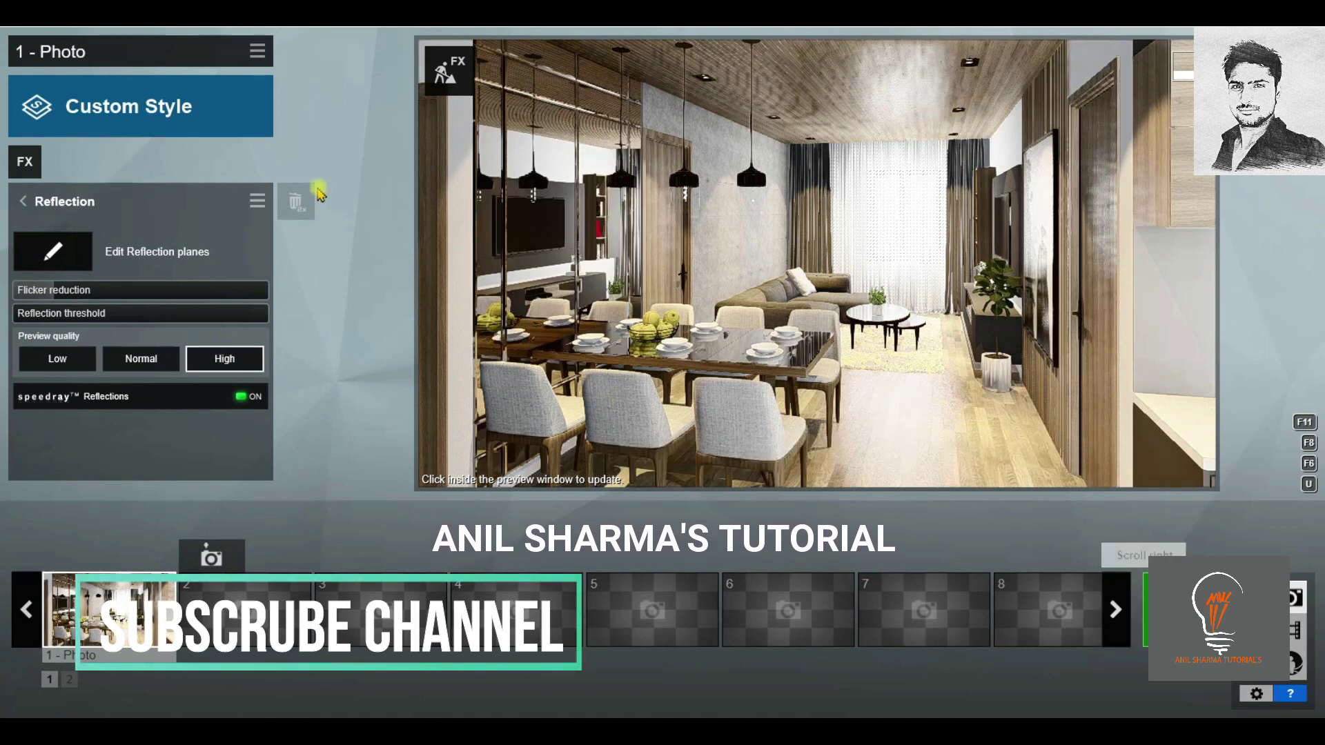
pyautogui.click(58, 359)
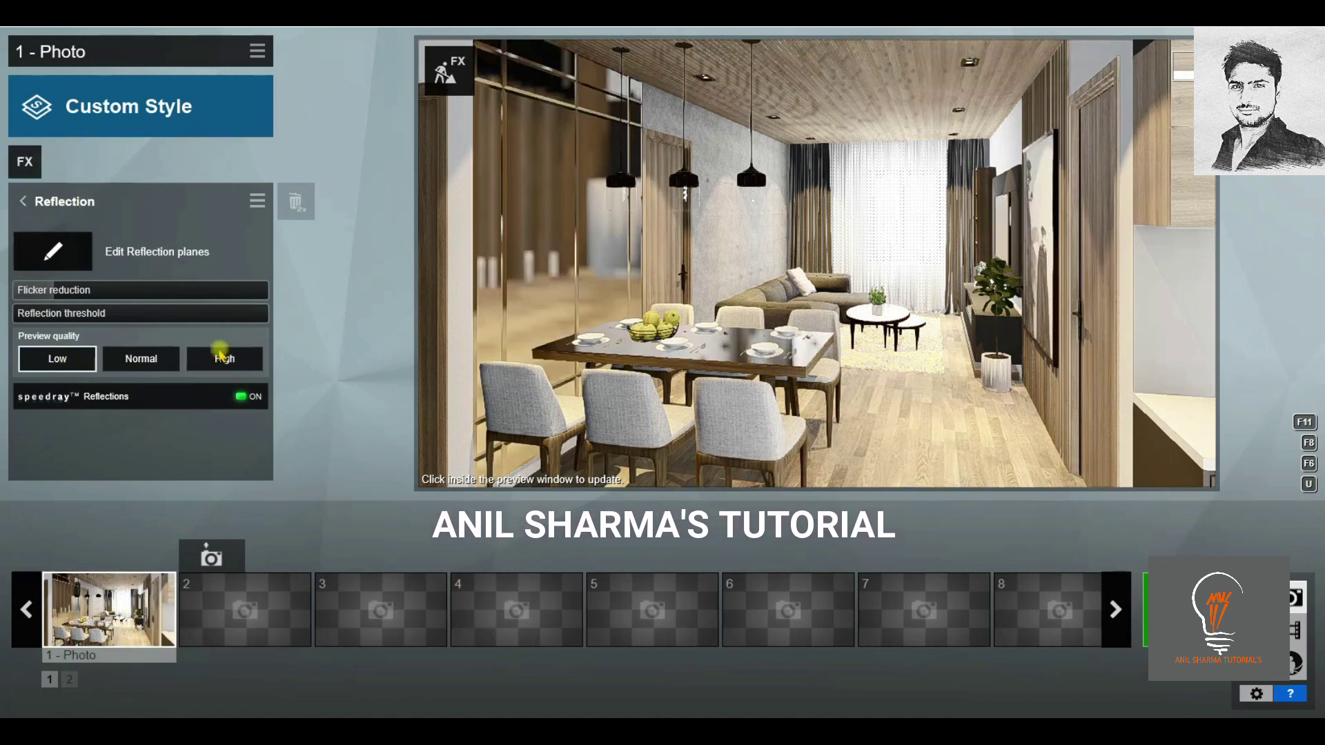
pyautogui.click(66, 201)
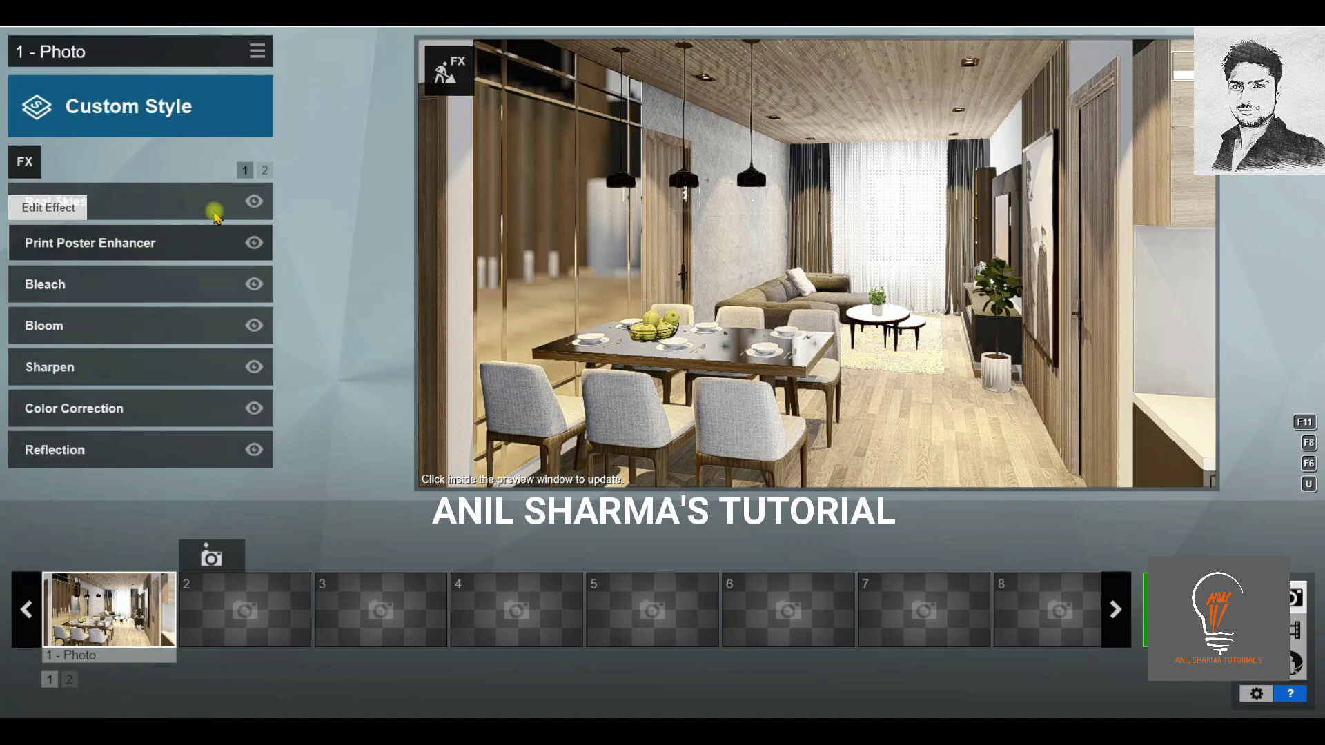
pyautogui.click(265, 172)
pyautogui.click(124, 243)
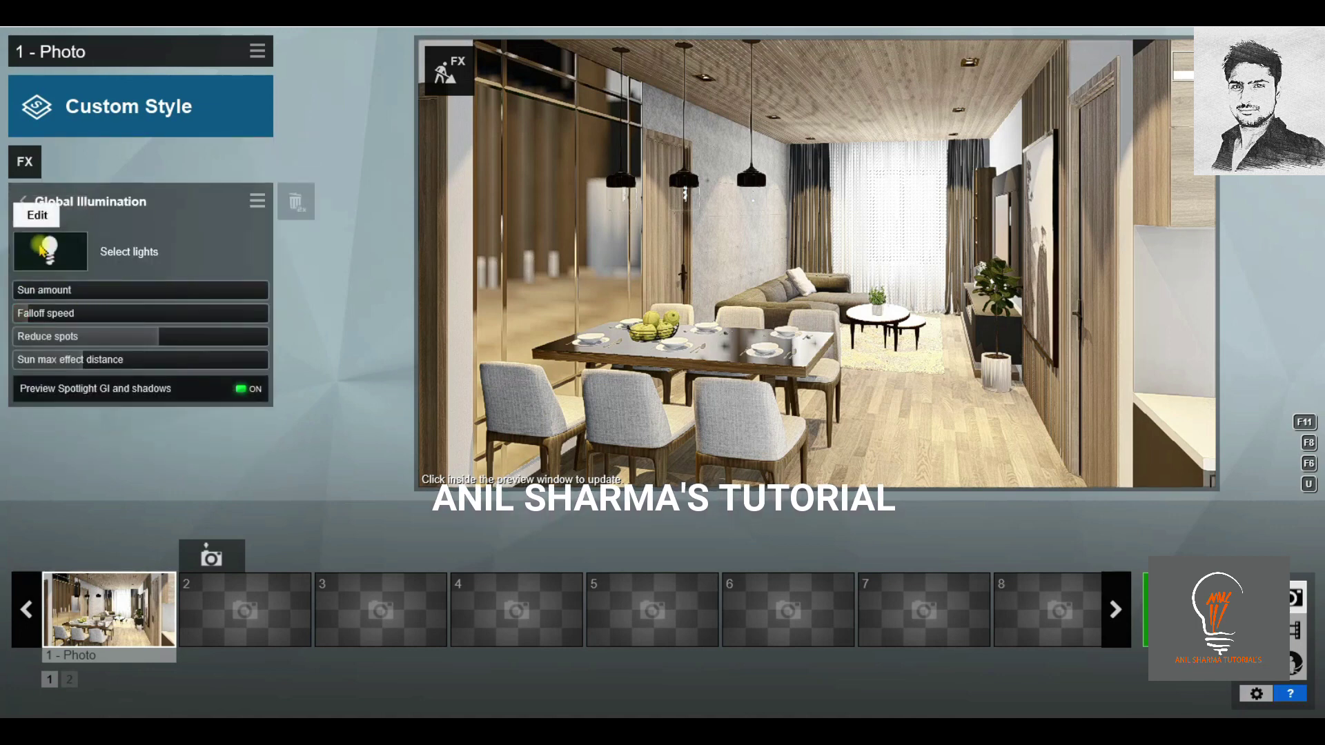
# Add the pendant and ceiling spotlights to the GI selection with Spotlight GI amount about 11.8.
pyautogui.click(41, 250)
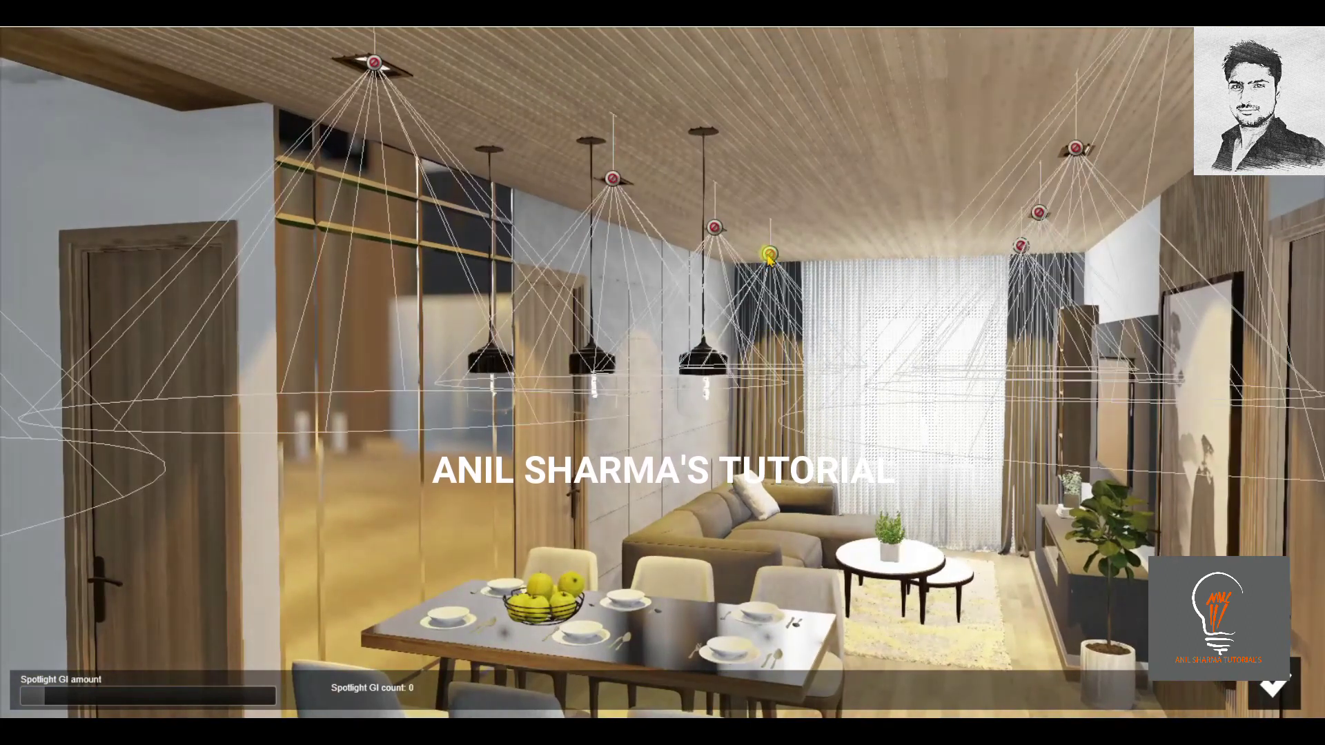
pyautogui.click(607, 179)
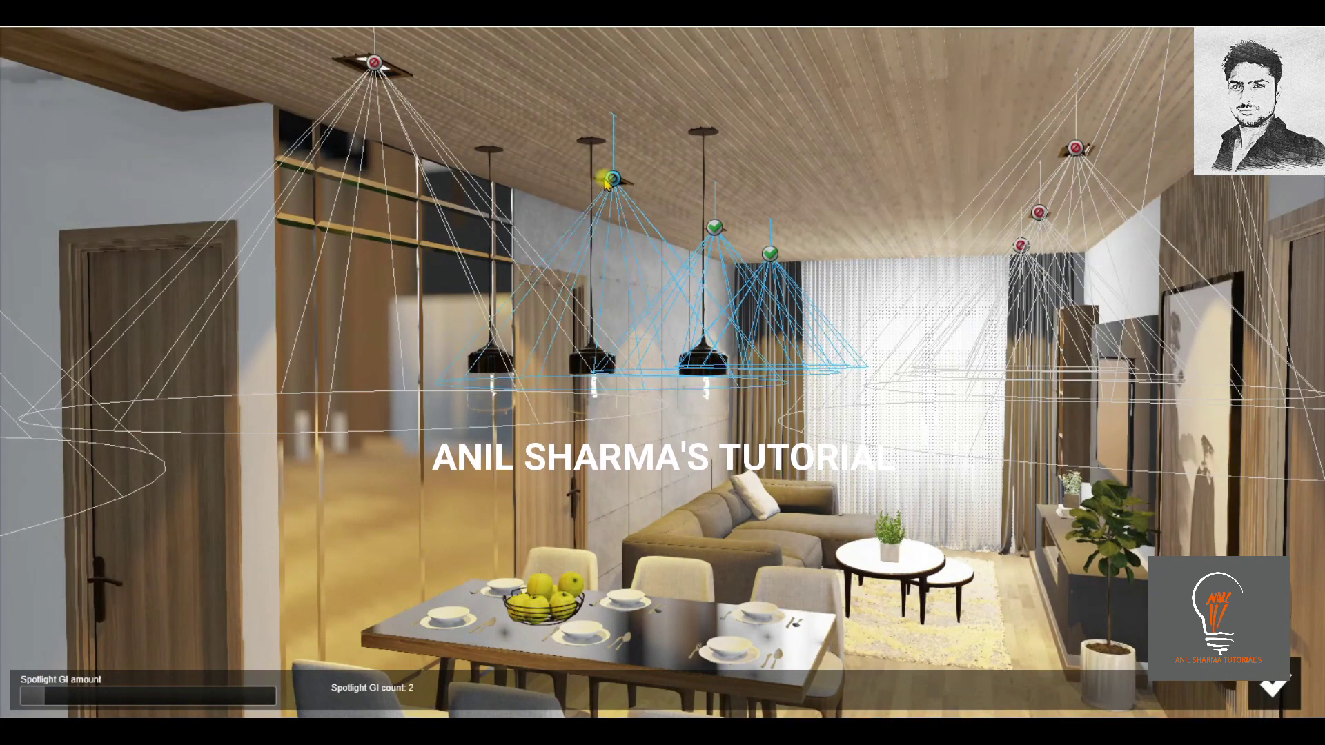
pyautogui.click(376, 66)
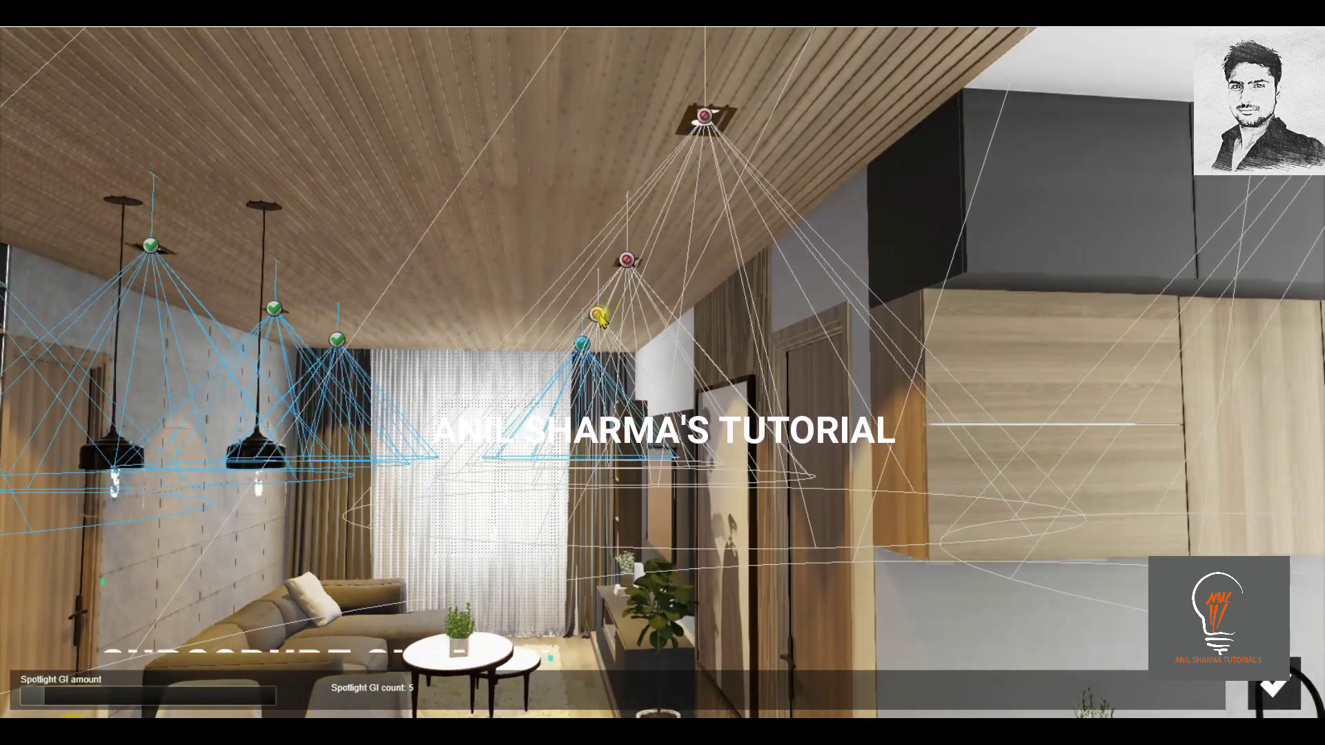
pyautogui.click(599, 315)
pyautogui.click(704, 117)
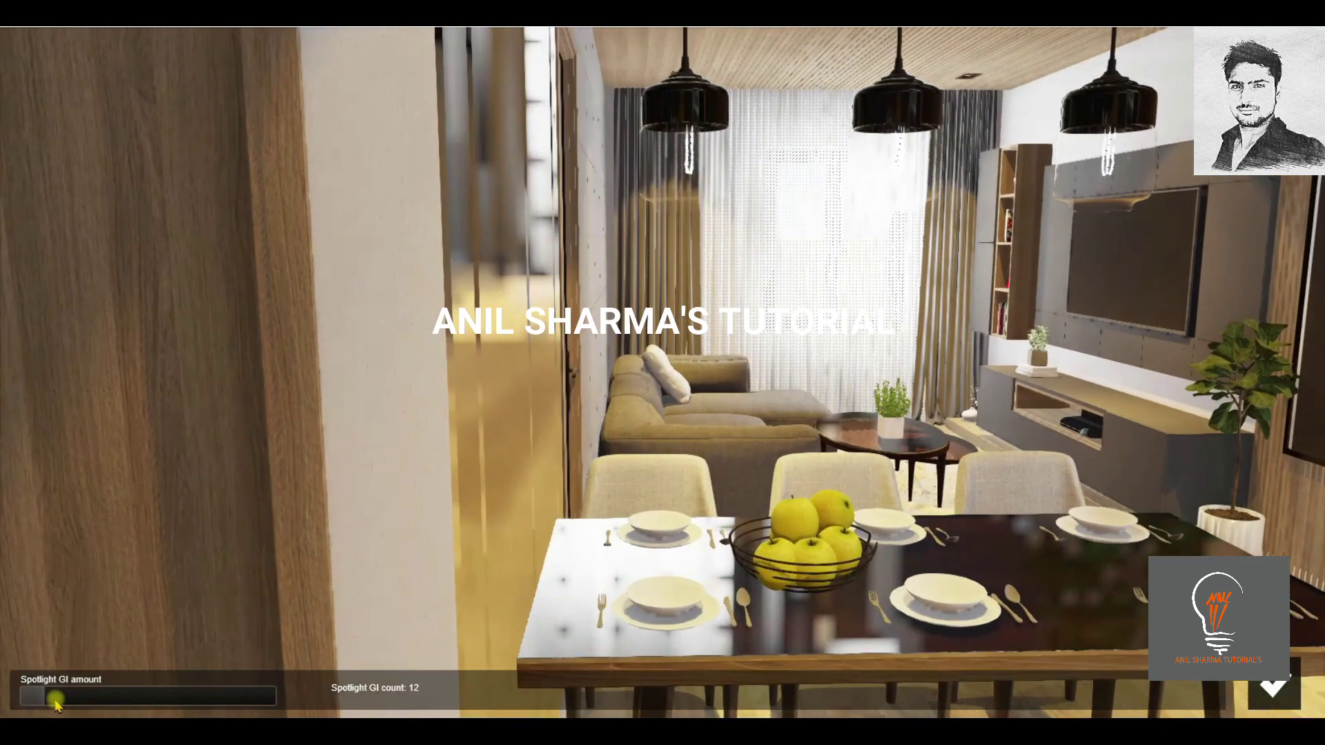
pyautogui.click(58, 698)
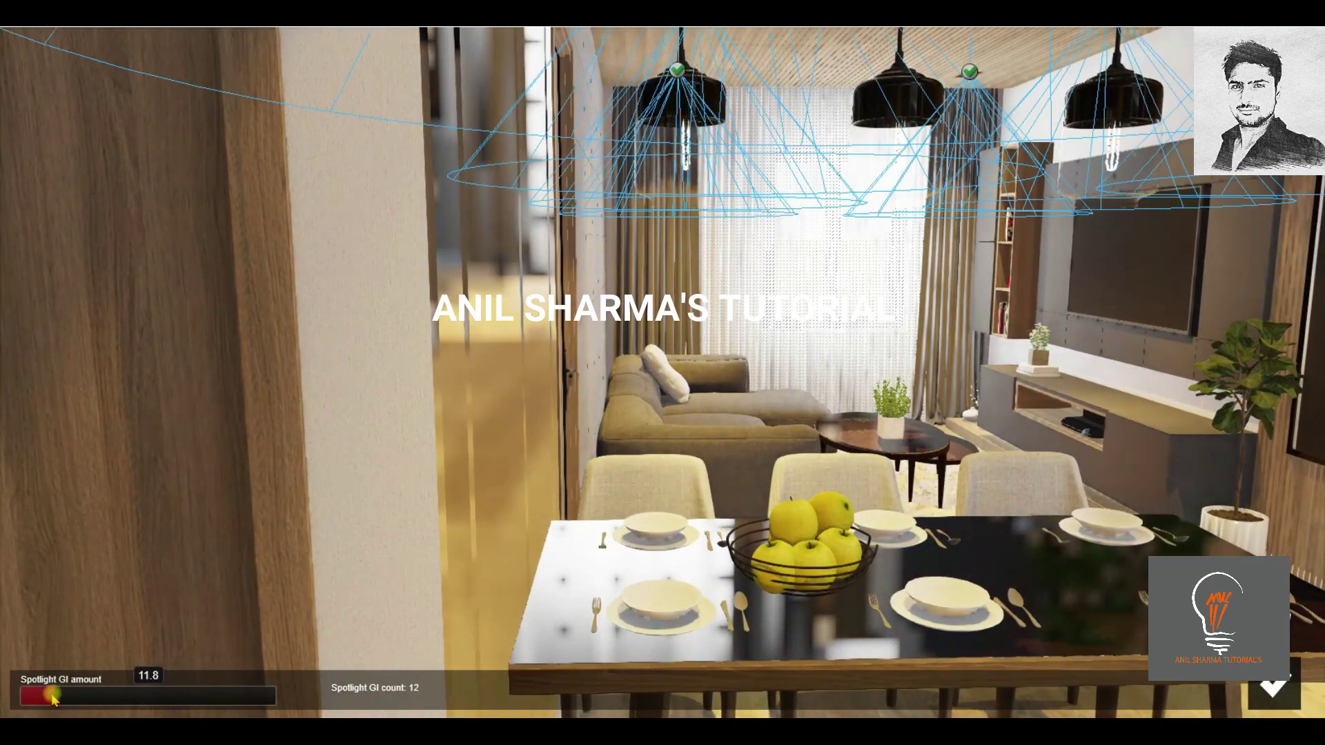
pyautogui.click(1269, 686)
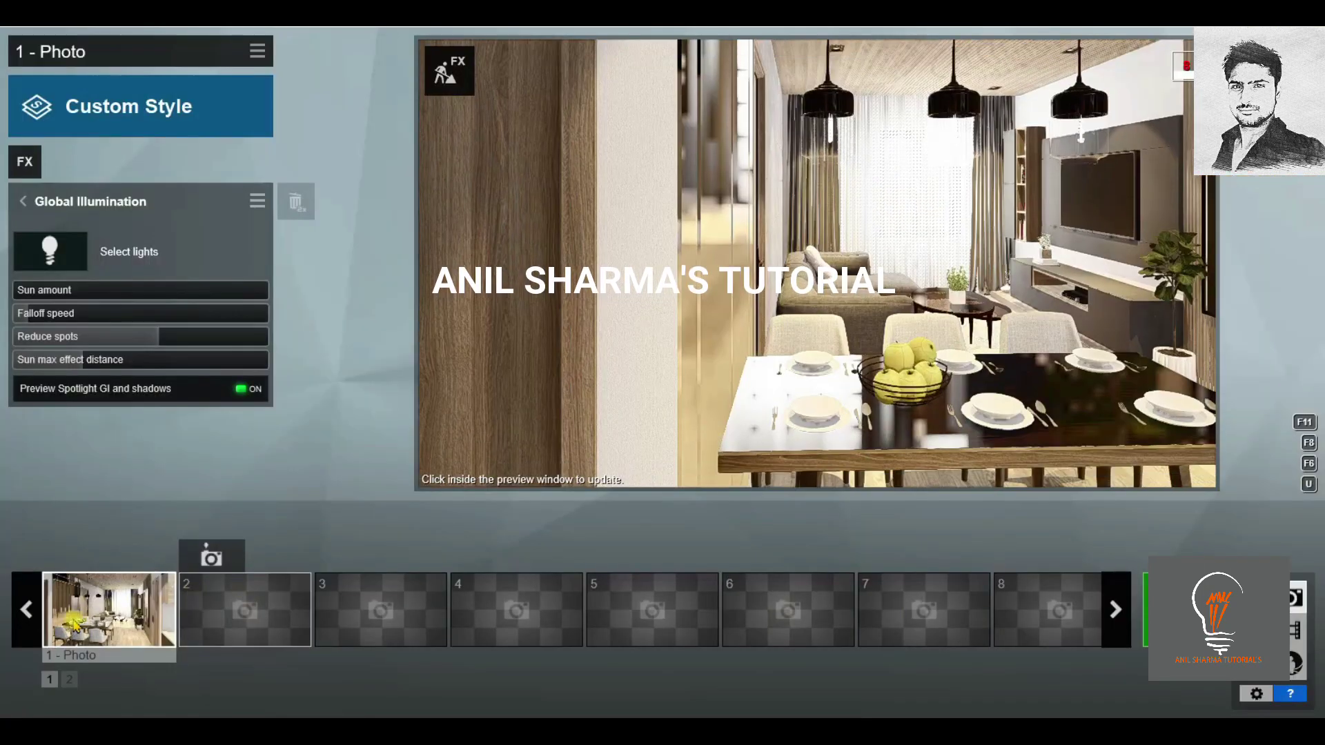
# Restore Photo 1's camera view and reconfirm the Global Illumination spotlight selection.
pyautogui.hotkey('shift', '1')
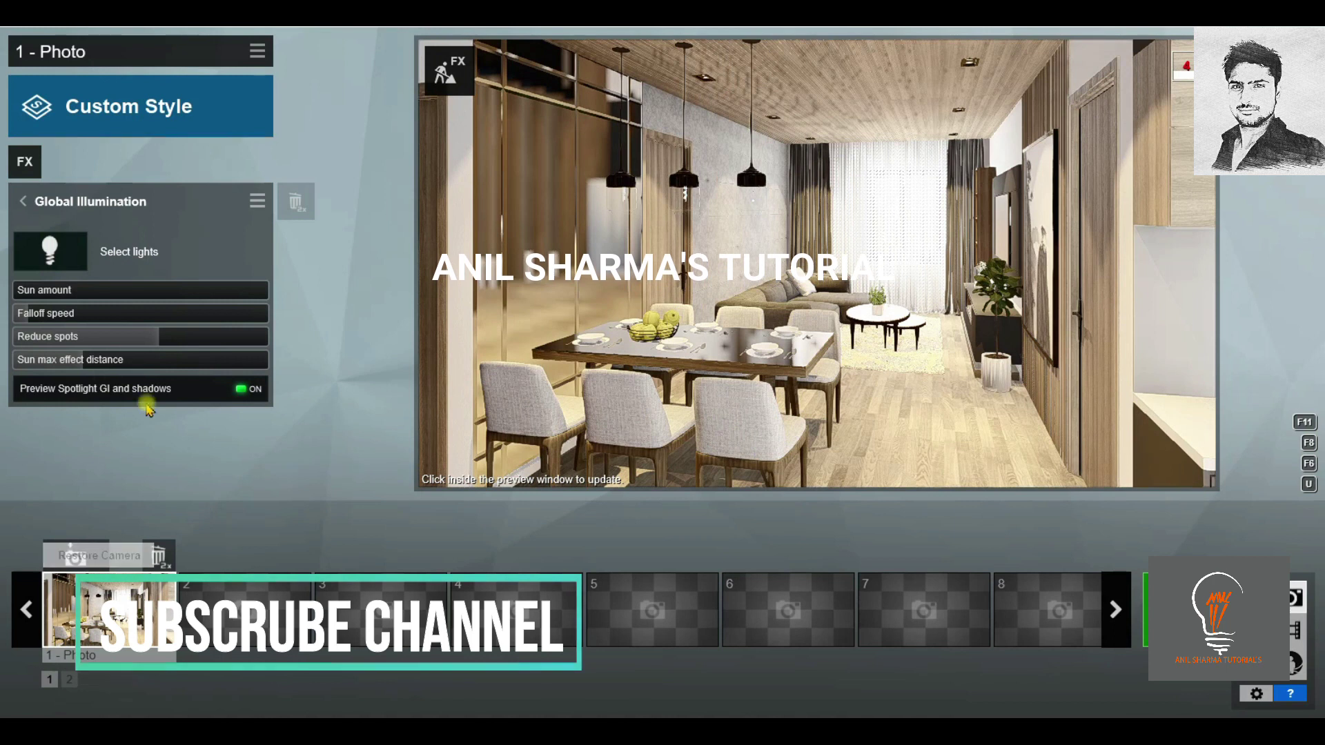
pyautogui.press('shift')
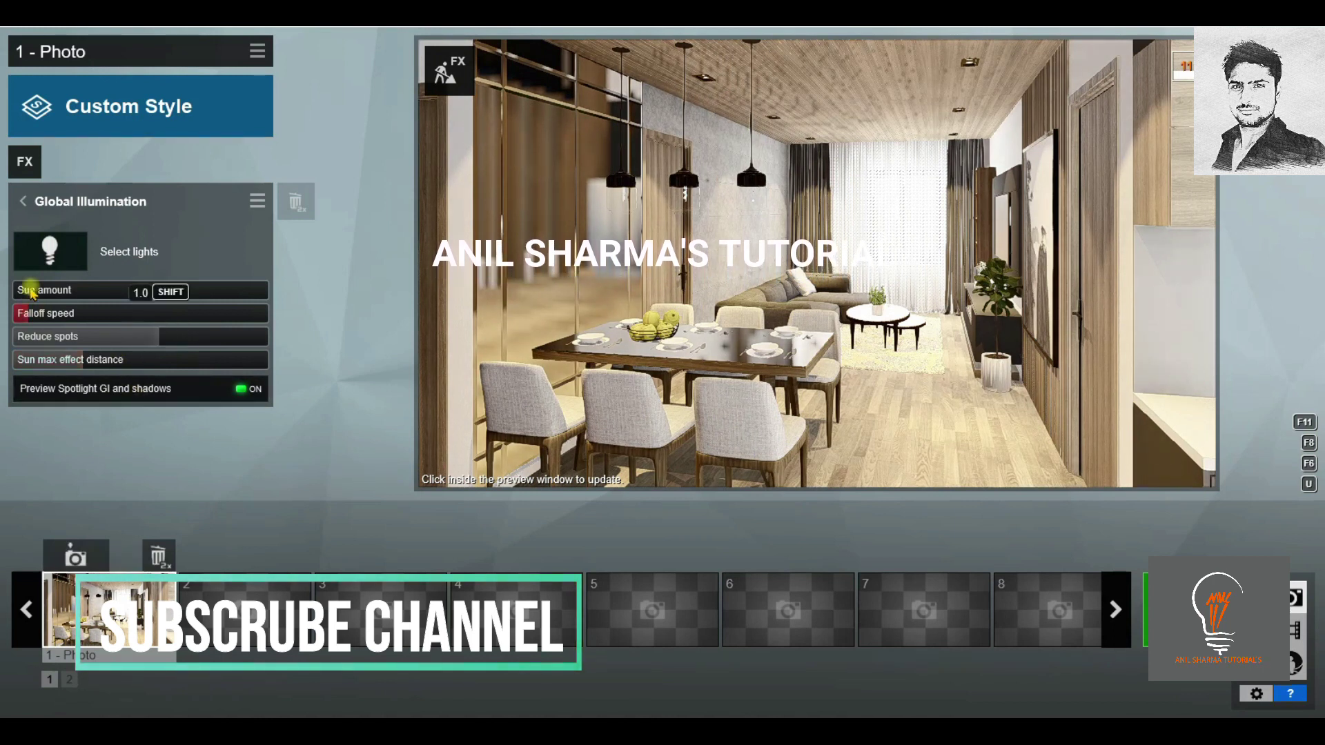
pyautogui.click(39, 254)
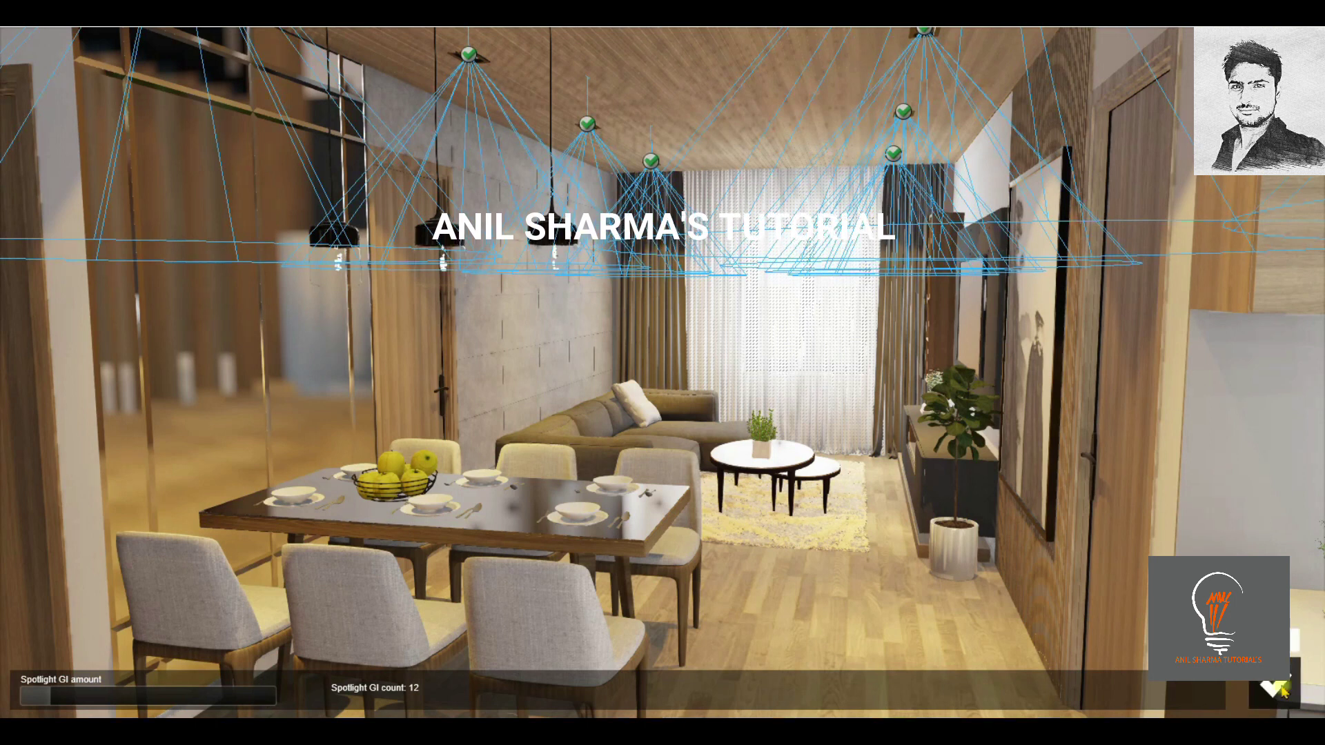
pyautogui.click(1273, 685)
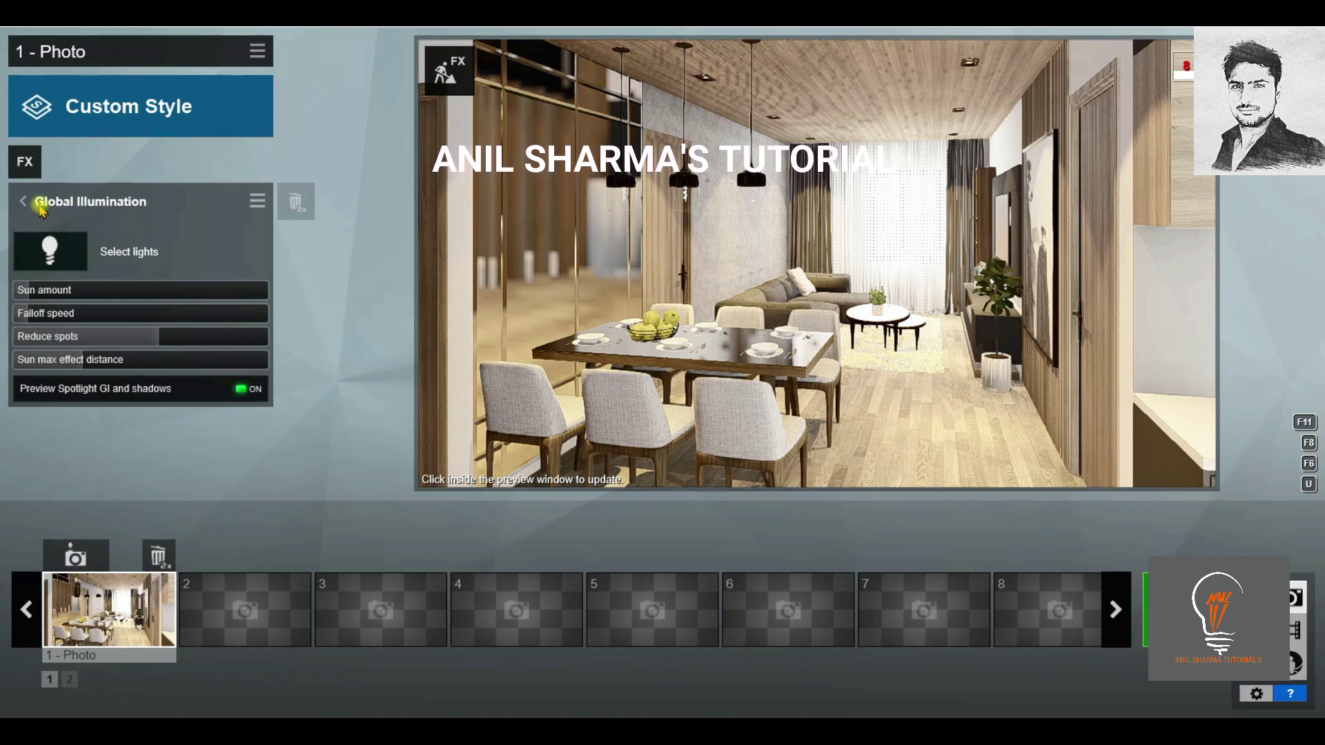
# Close Global Illumination and set the Reflection effect's preview quality to High.
pyautogui.click(40, 208)
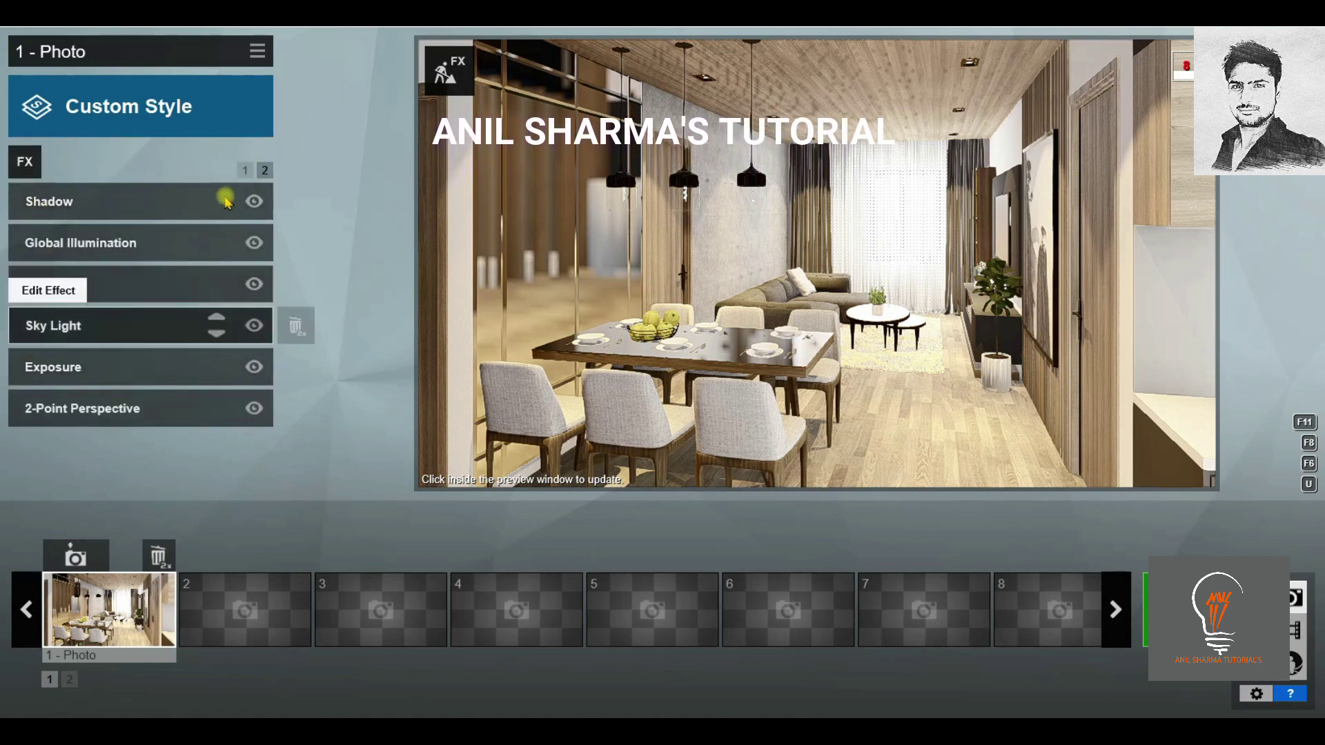
pyautogui.click(265, 170)
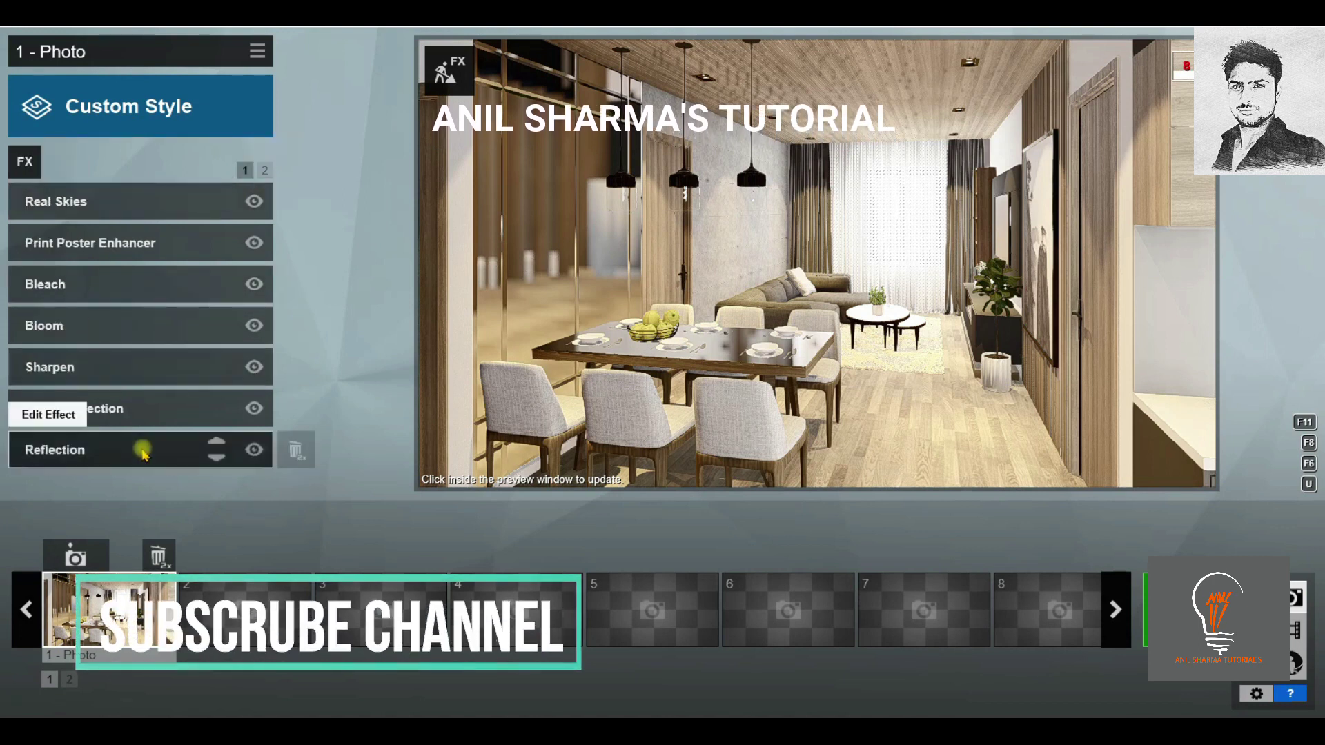
pyautogui.click(138, 449)
pyautogui.click(231, 358)
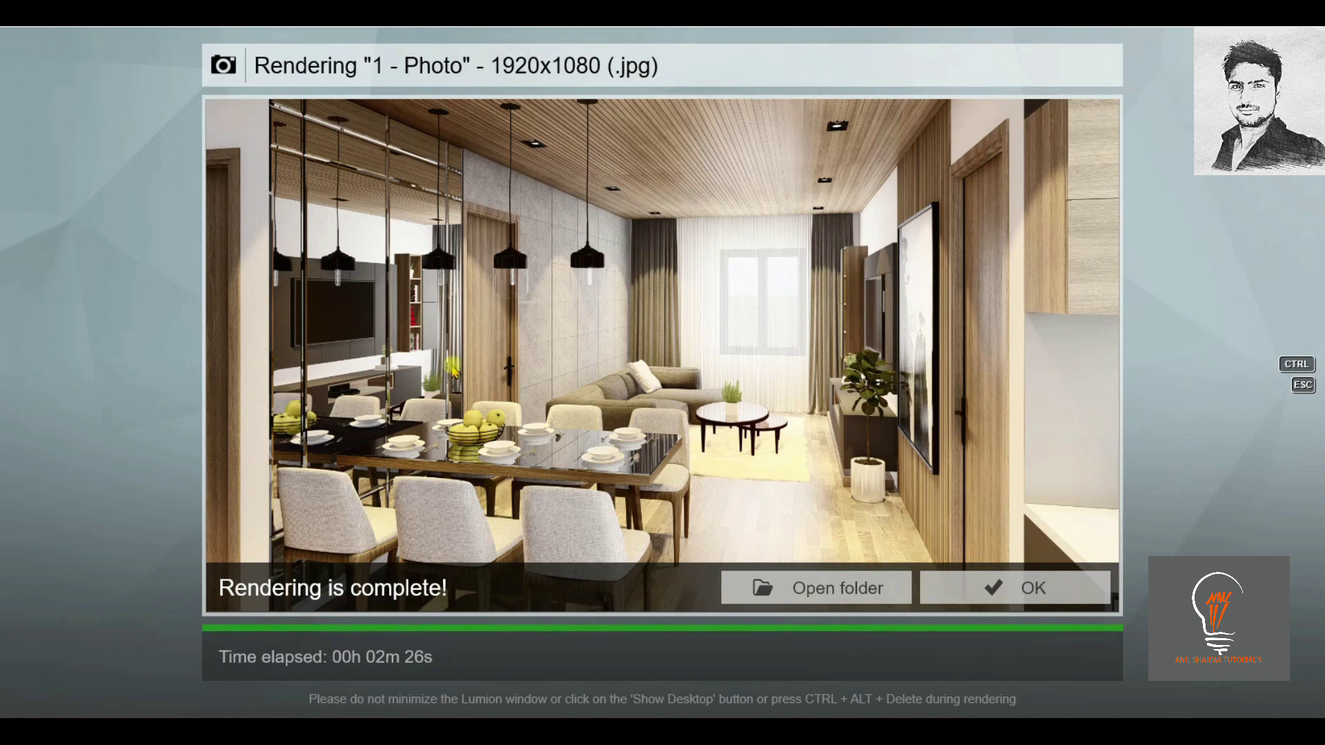
# Dismiss the completion notice for the finished 1920x1080 Photo 1 render.
pyautogui.click(1024, 588)
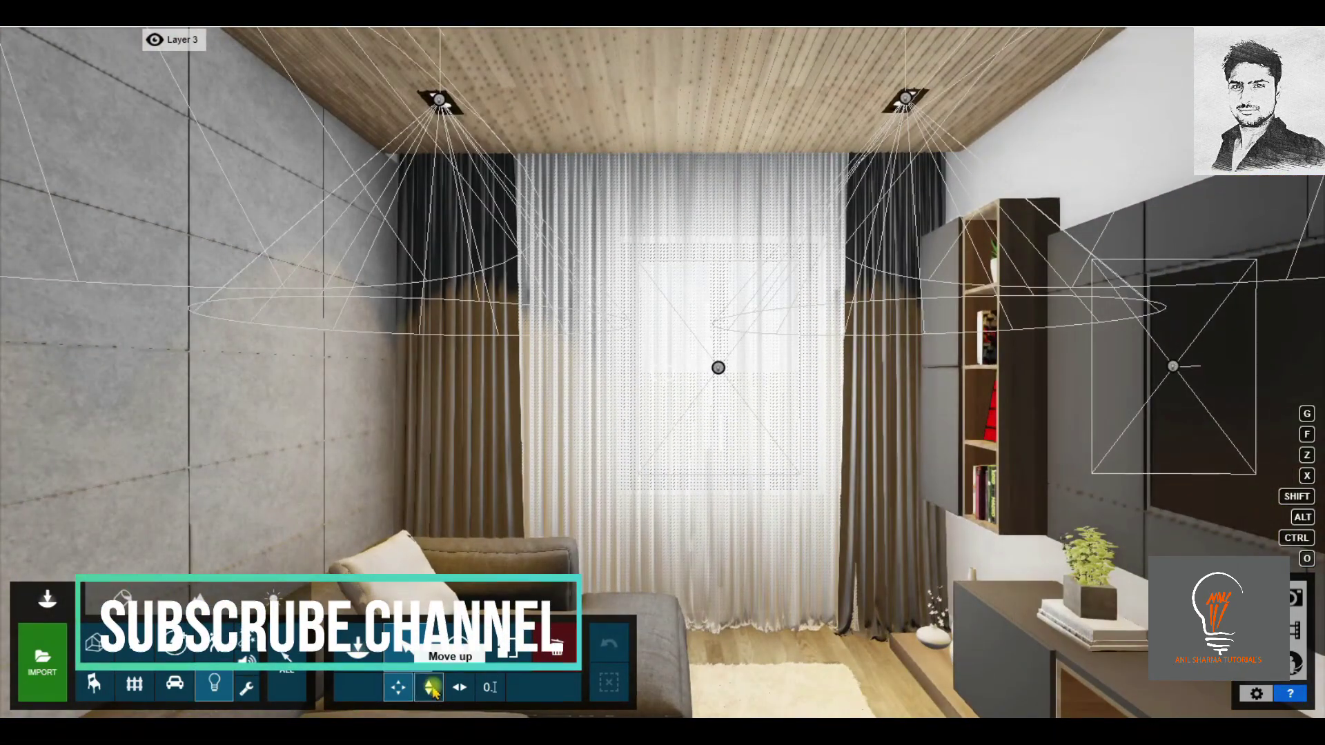
# Hide Layer 2's warm lights and slide the window area light horizontally along the curtain.
pyautogui.click(90, 40)
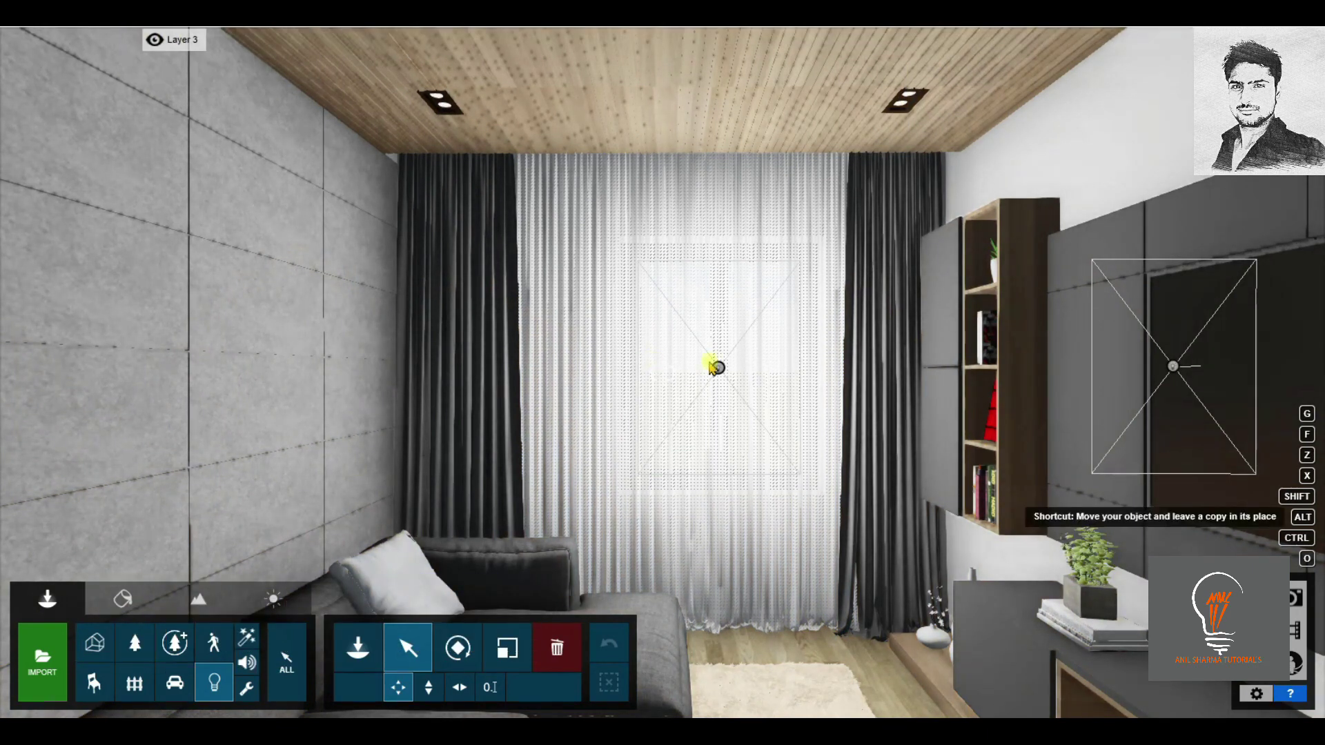
pyautogui.moveTo(718, 369); pyautogui.dragTo(725, 371)
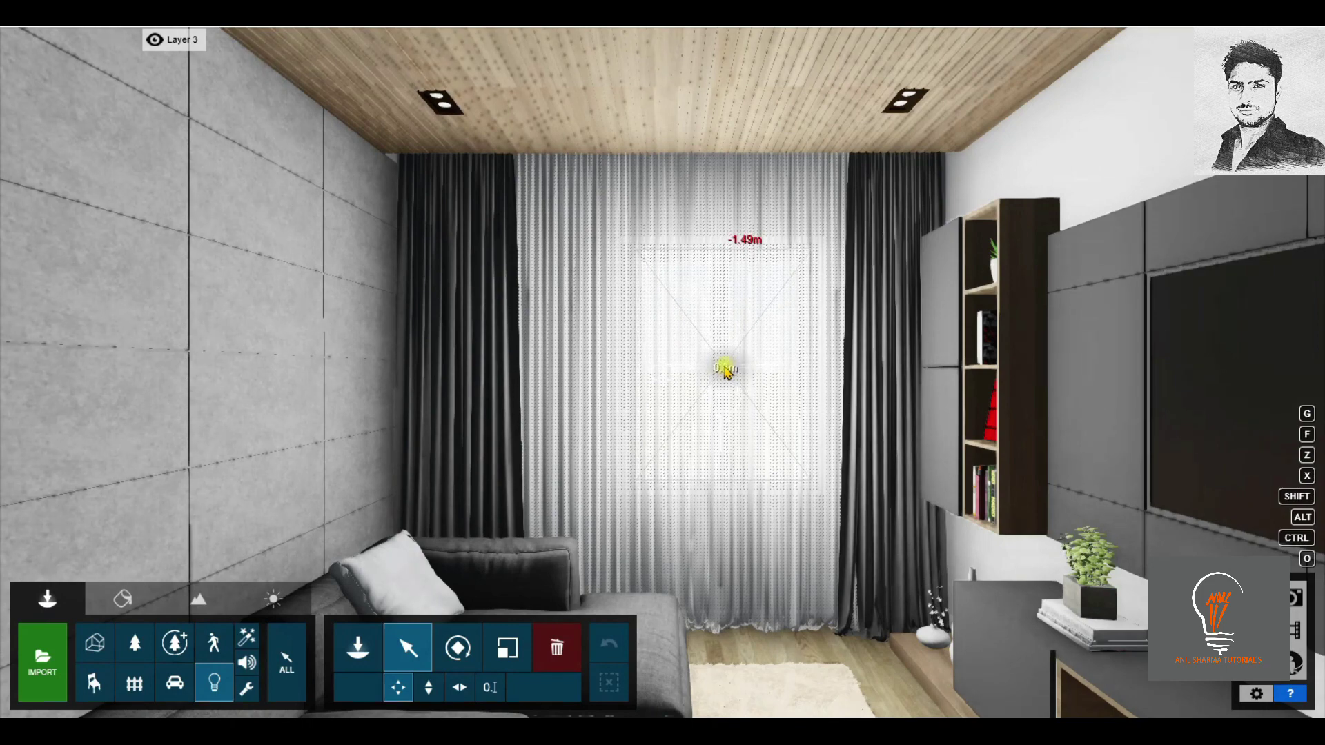
pyautogui.click(459, 688)
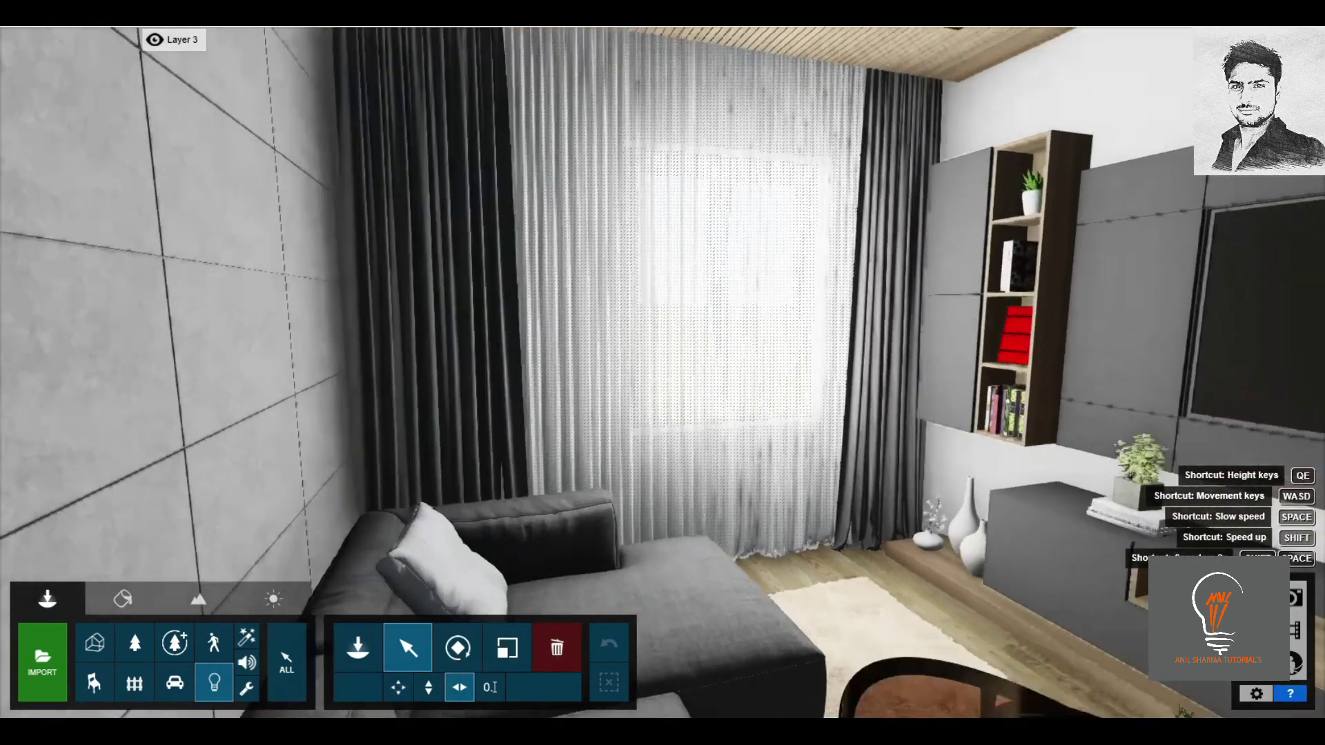
pyautogui.moveTo(606, 337); pyautogui.dragTo(606, 336, button='right')
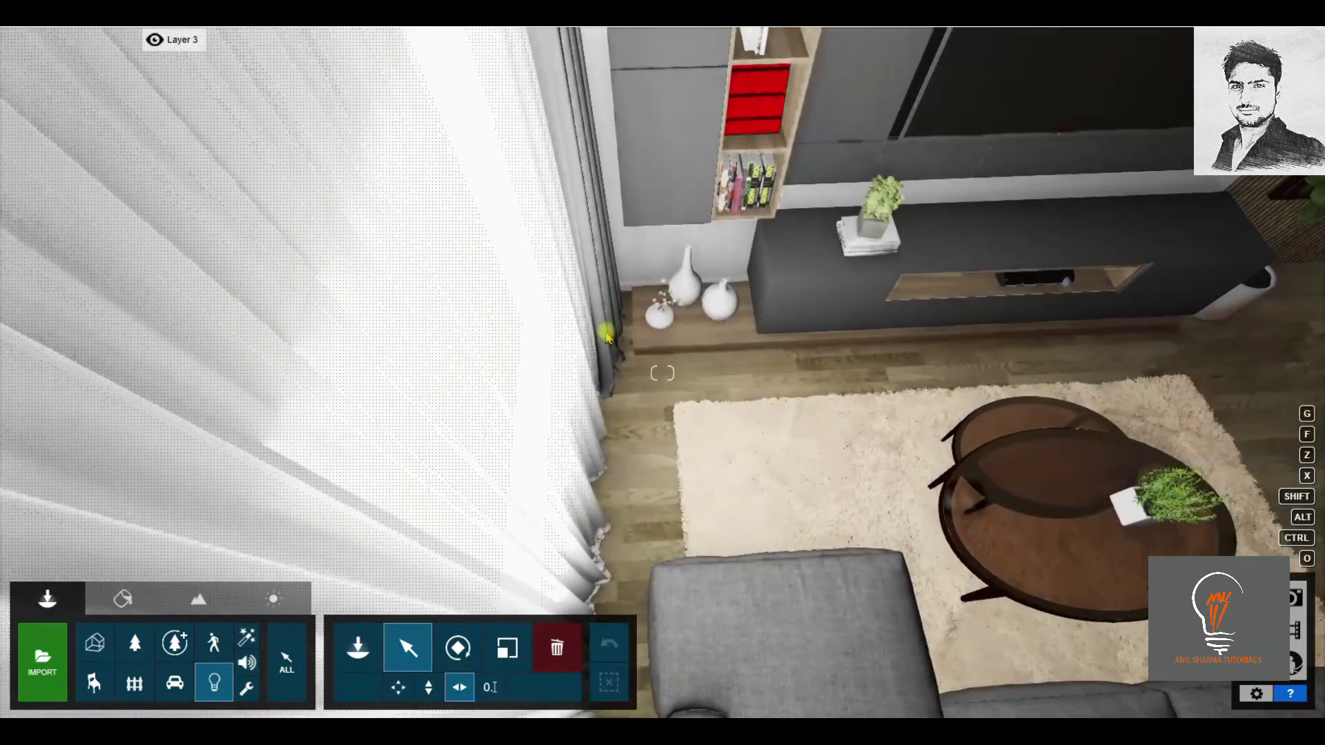
pyautogui.moveTo(519, 357); pyautogui.dragTo(548, 357)
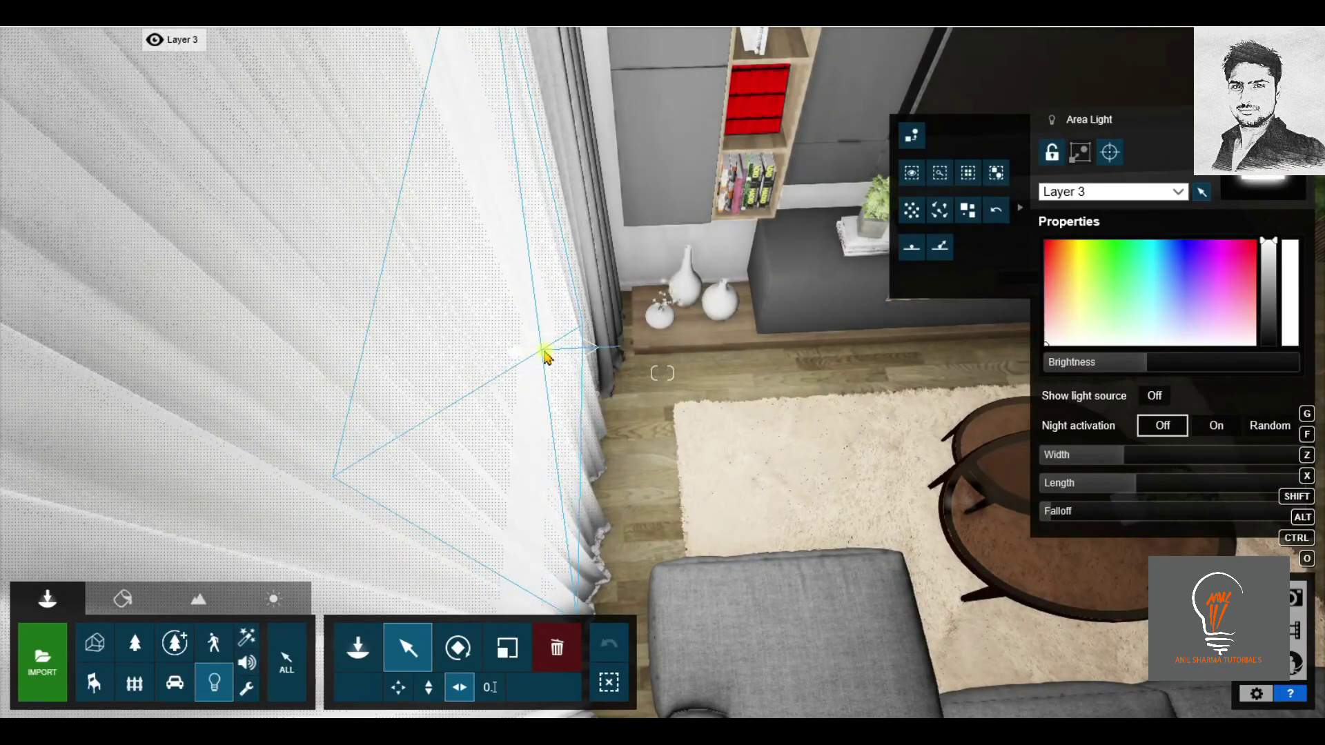
pyautogui.moveTo(549, 356); pyautogui.dragTo(549, 356, button='right')
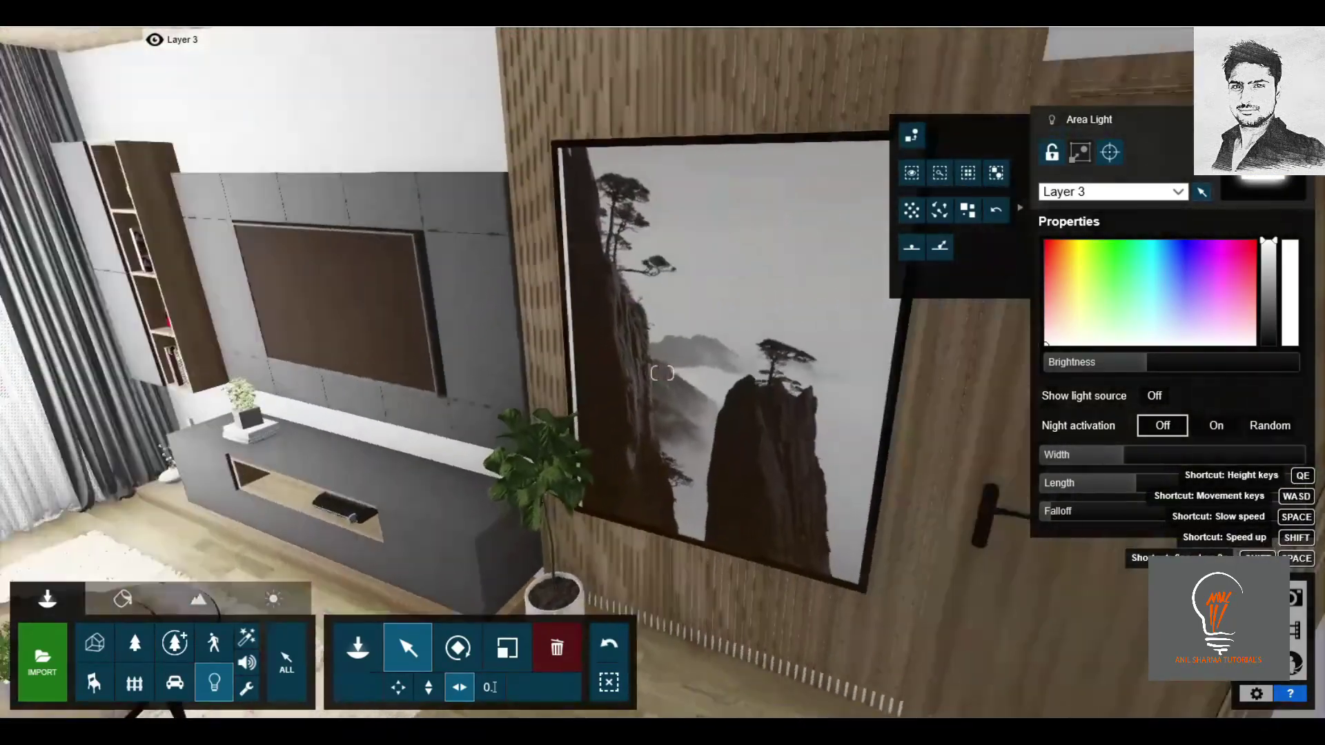
# Place the area light beside the balcony curtain, then pull back to a wide living-room view.
pyautogui.moveTo(662, 373); pyautogui.dragTo(662, 374, button='right')
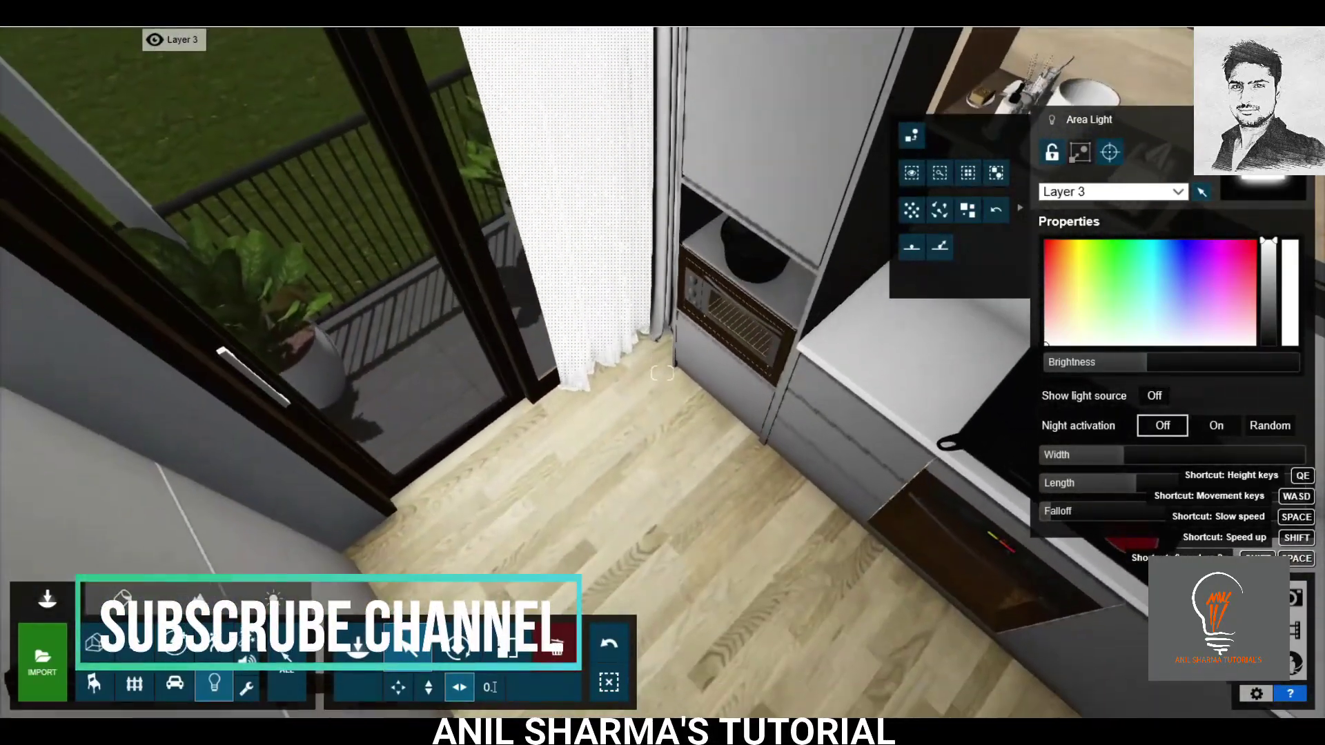
pyautogui.moveTo(662, 373); pyautogui.dragTo(768, 467, button='right')
pyautogui.moveTo(429, 467)
pyautogui.mouseDown()
pyautogui.moveTo(441, 353)
pyautogui.moveTo(497, 409)
pyautogui.mouseUp()
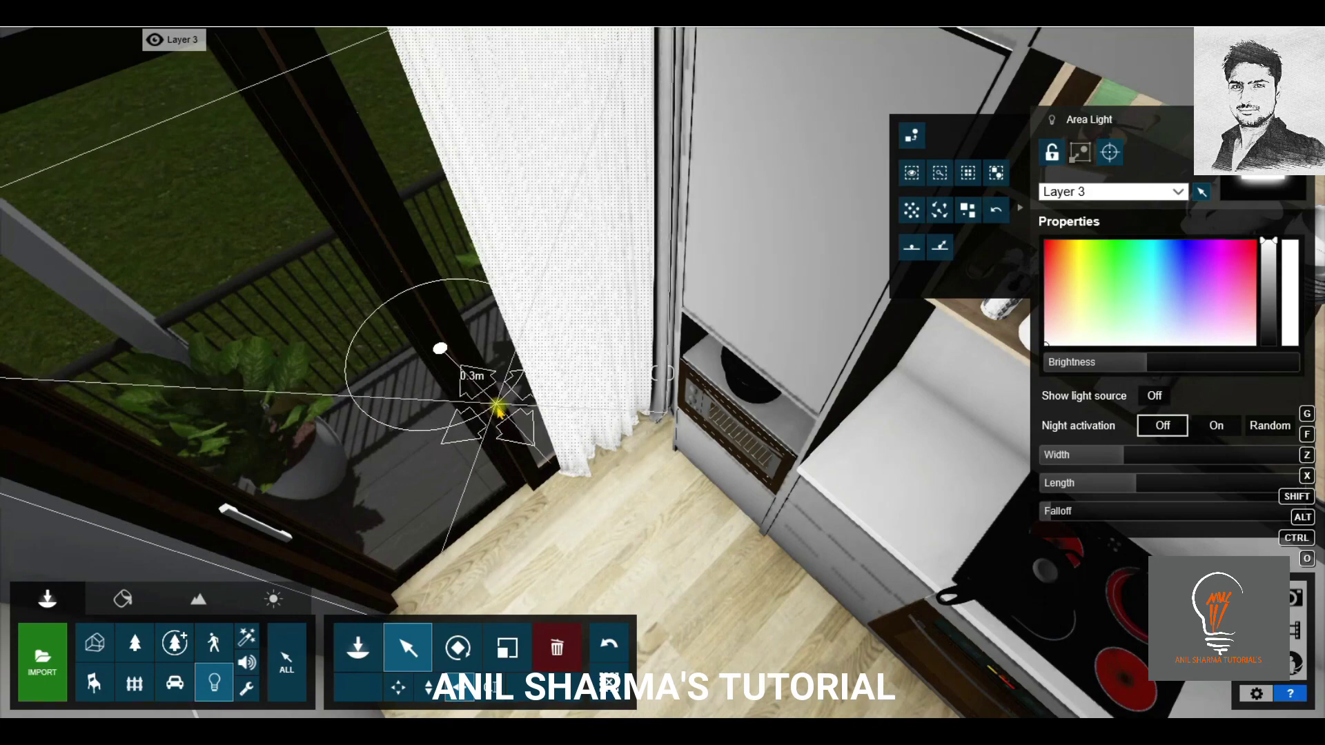
pyautogui.moveTo(497, 409); pyautogui.dragTo(428, 393, button='right')
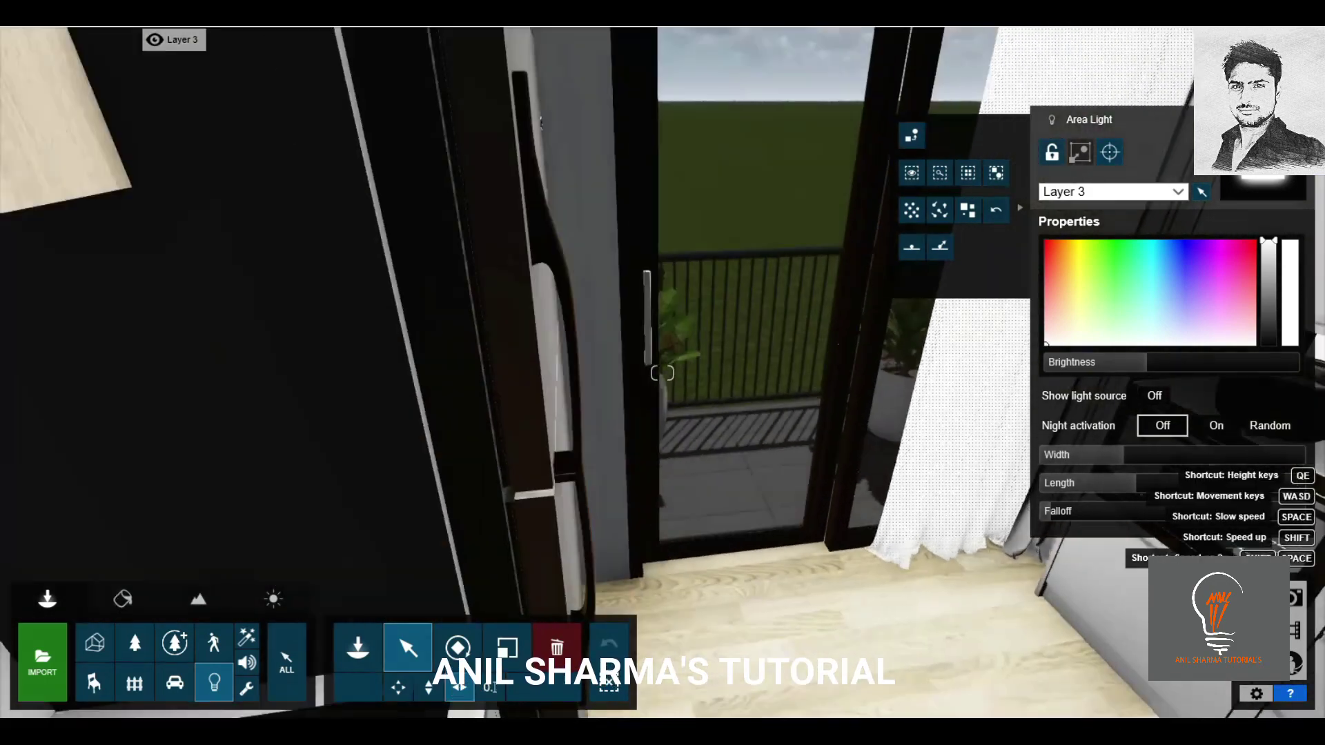
pyautogui.press('s')
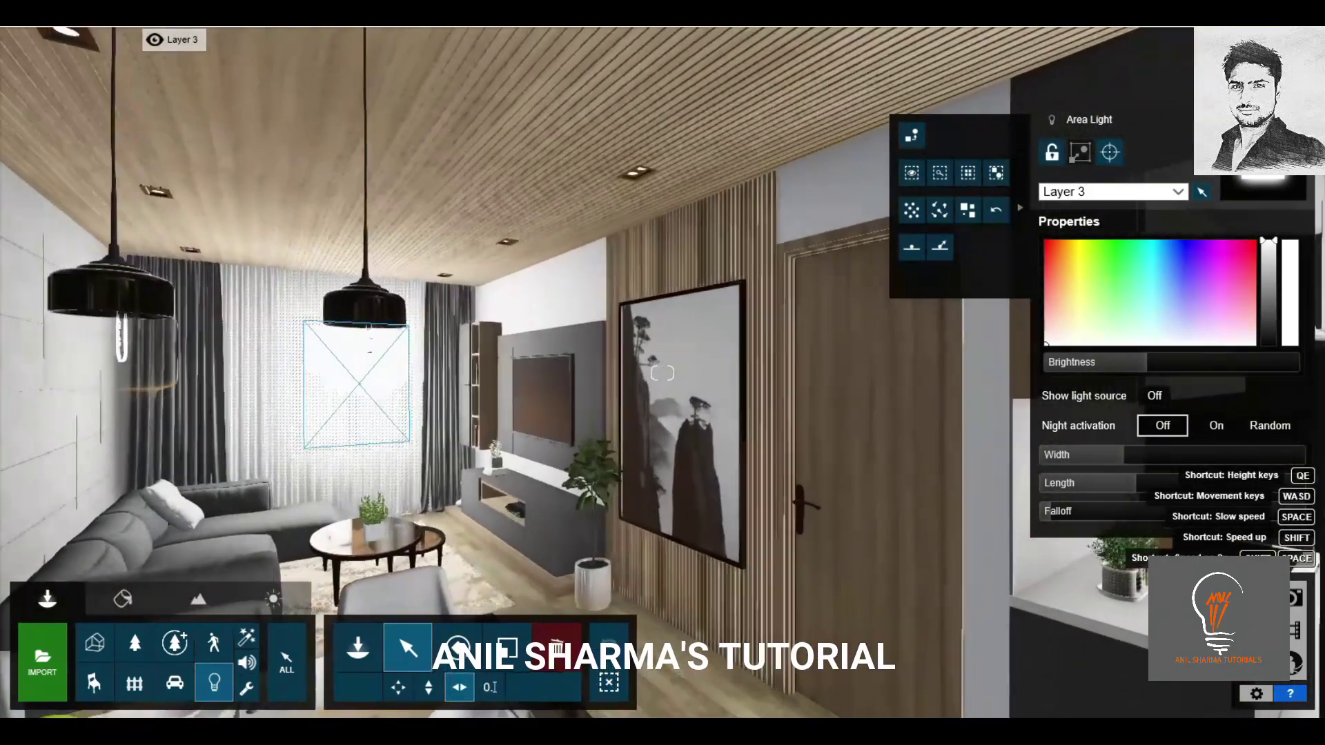
pyautogui.moveTo(525, 414); pyautogui.dragTo(578, 499, button='right')
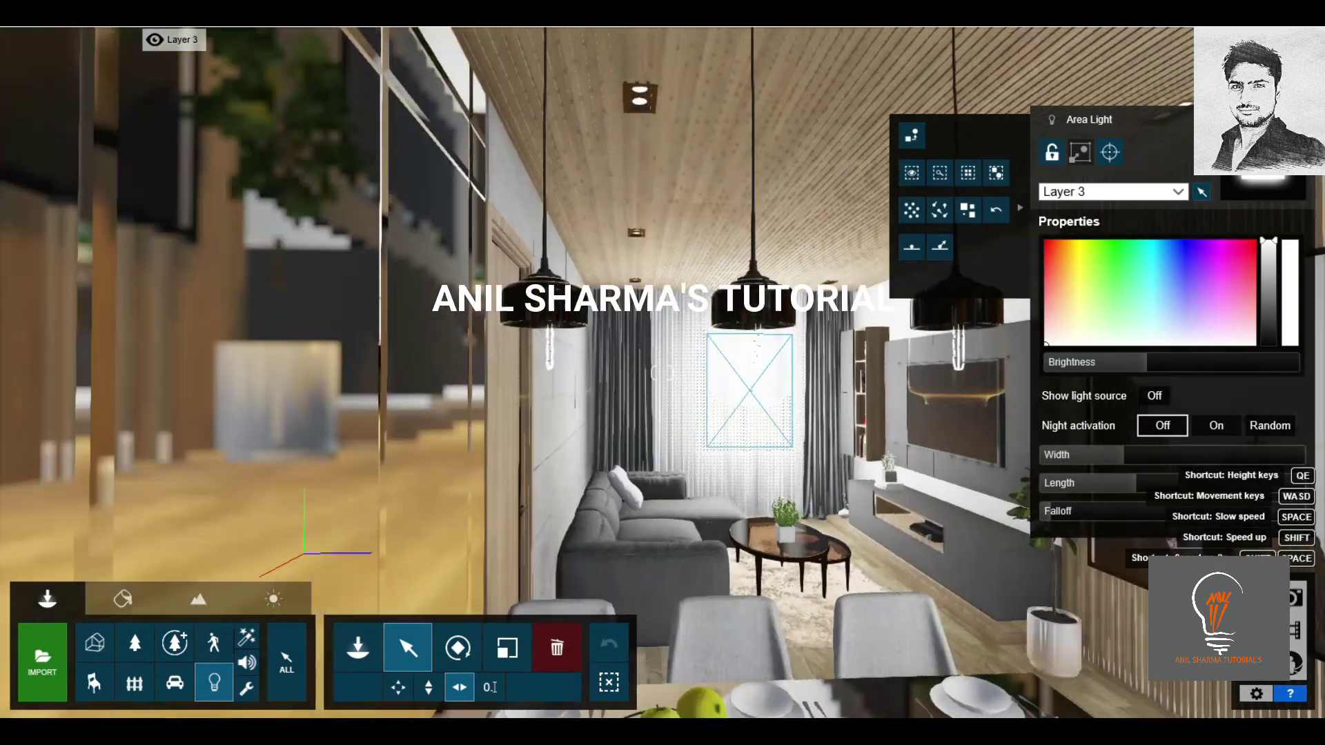
pyautogui.moveTo(549, 483)
pyautogui.mouseDown(button='right')
pyautogui.moveTo(345, 483)
pyautogui.moveTo(387, 415)
pyautogui.mouseUp(button='right')
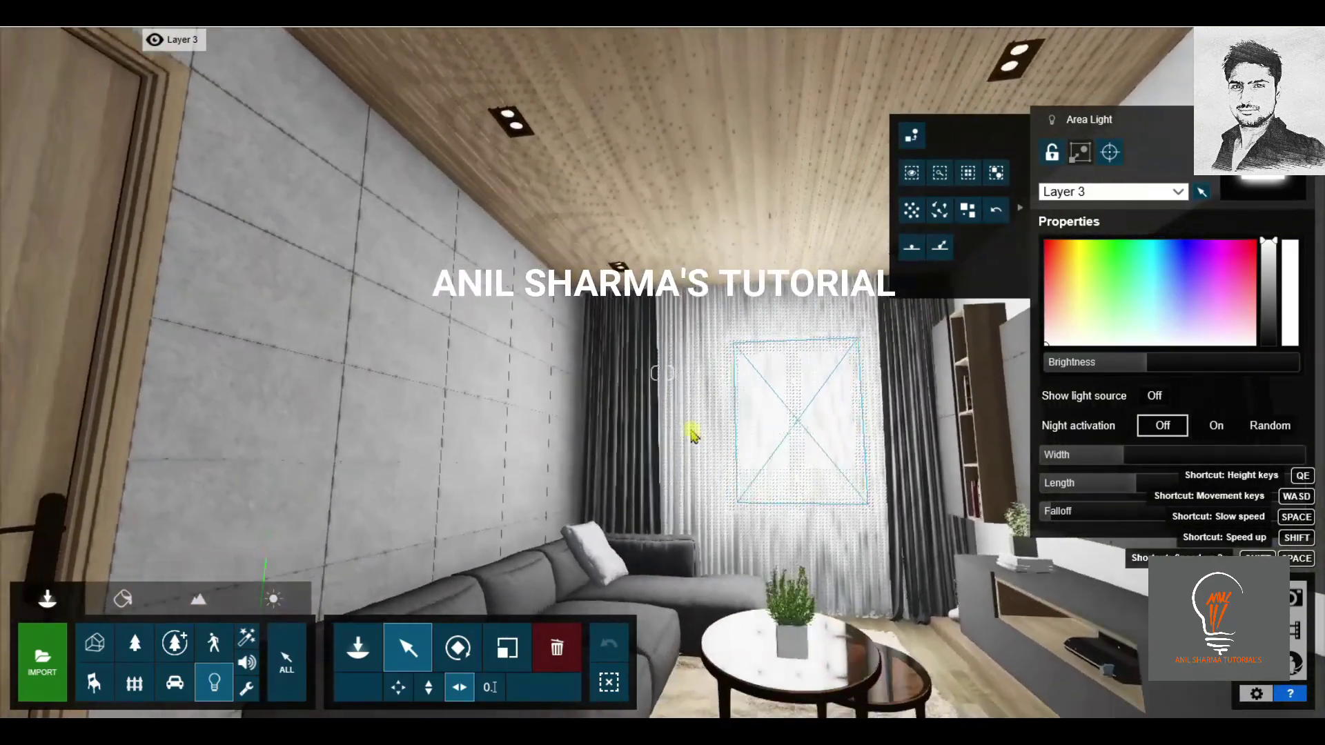
# Return to Photo mode at Photo 1's saved camera view with the effects list showing.
pyautogui.click(1296, 602)
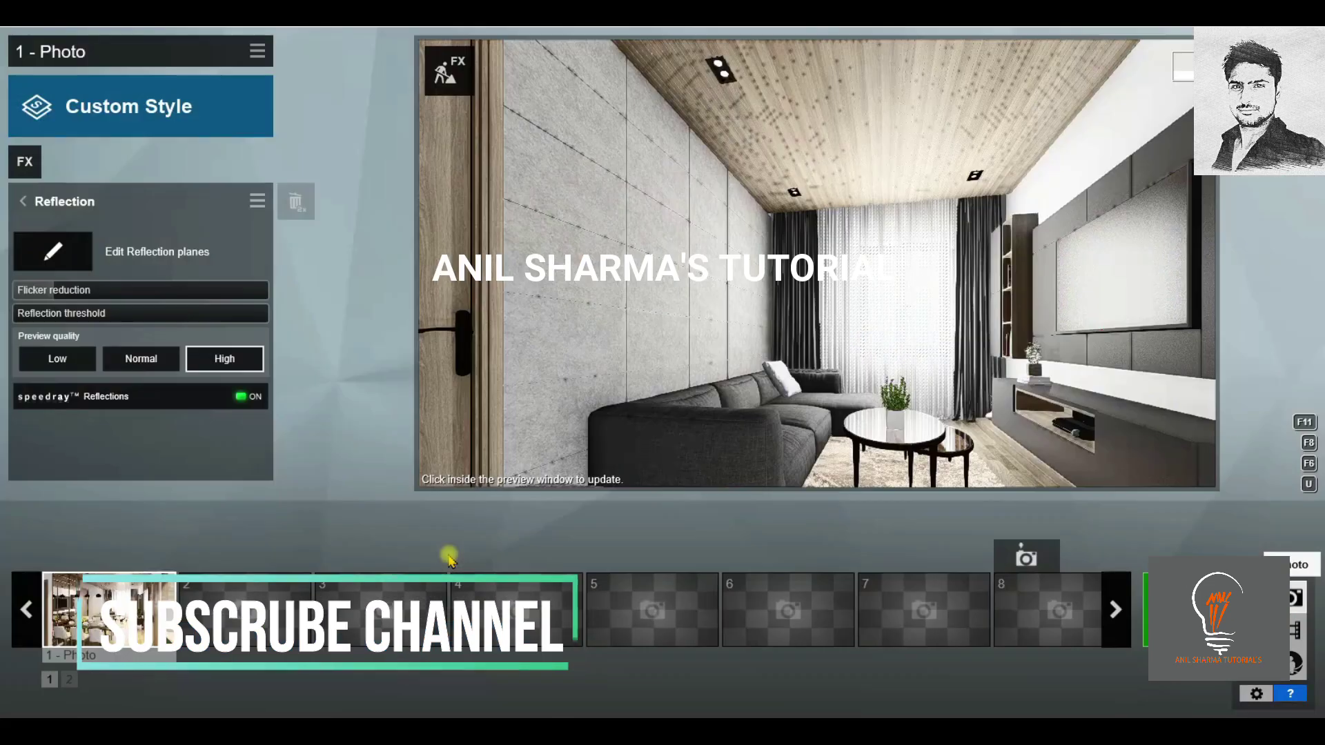
pyautogui.click(62, 607)
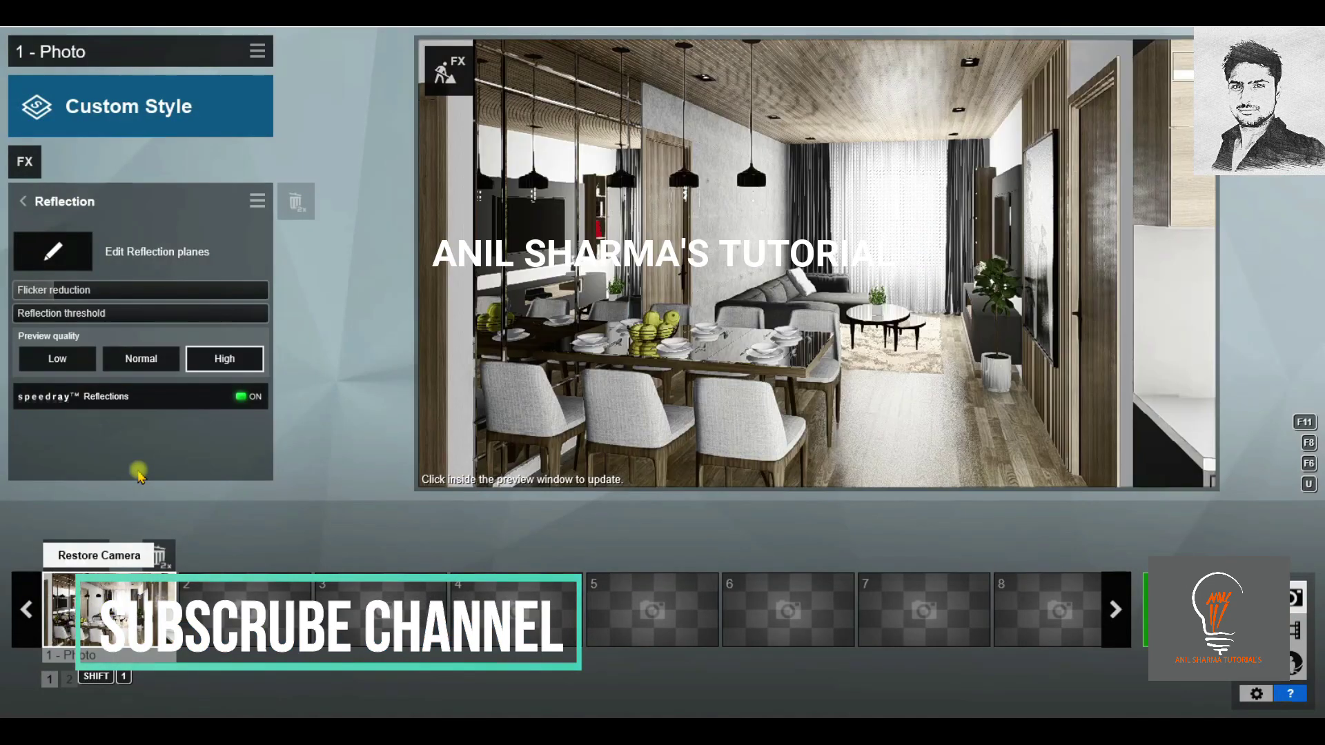
pyautogui.click(32, 203)
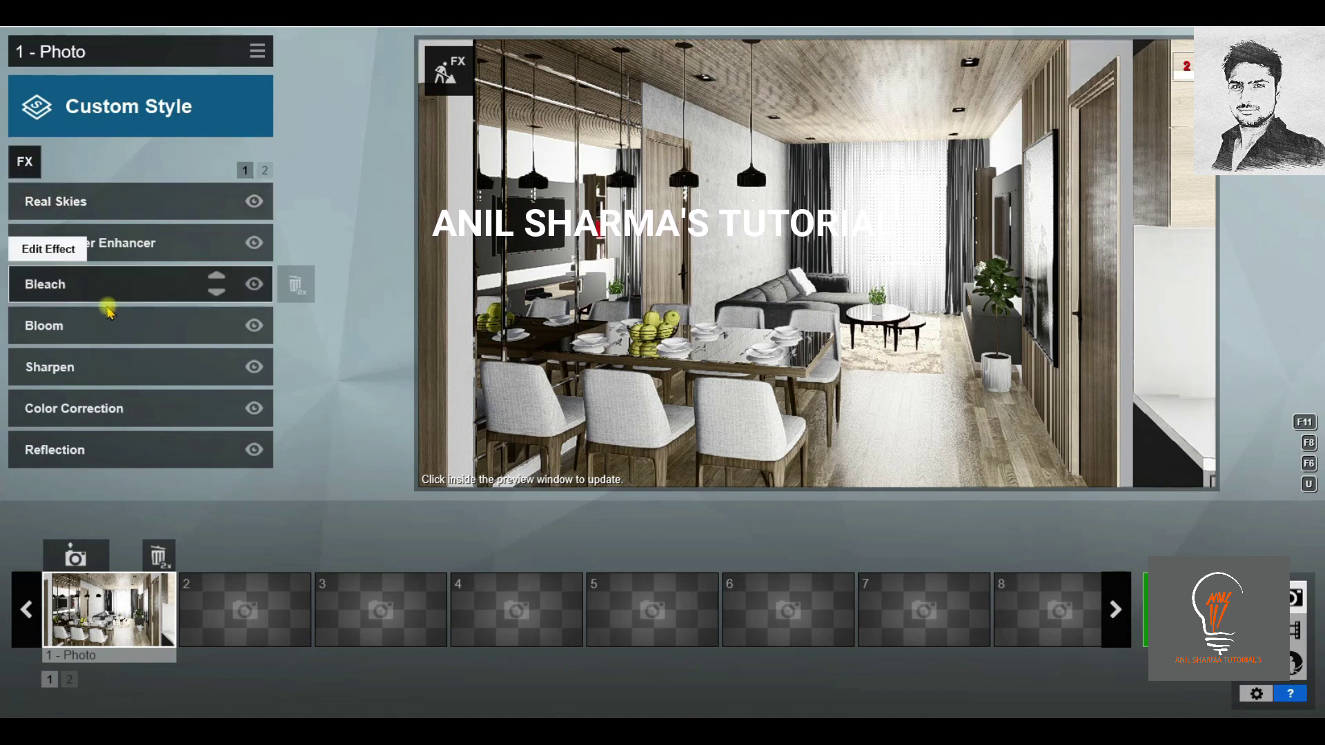
# Add a Camera > Lens Flare effect with master brightness 1.3 and bloom amount 0.1.
pyautogui.click(27, 163)
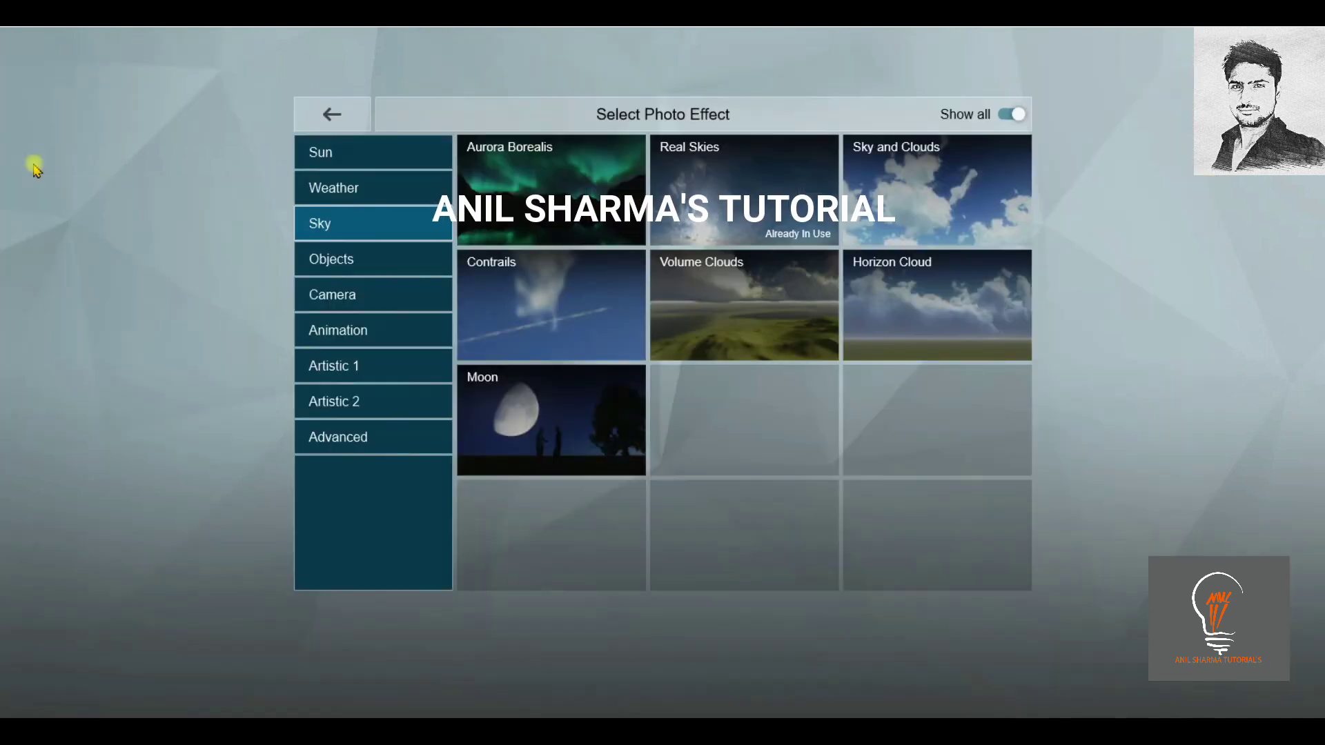
pyautogui.click(348, 333)
pyautogui.click(347, 295)
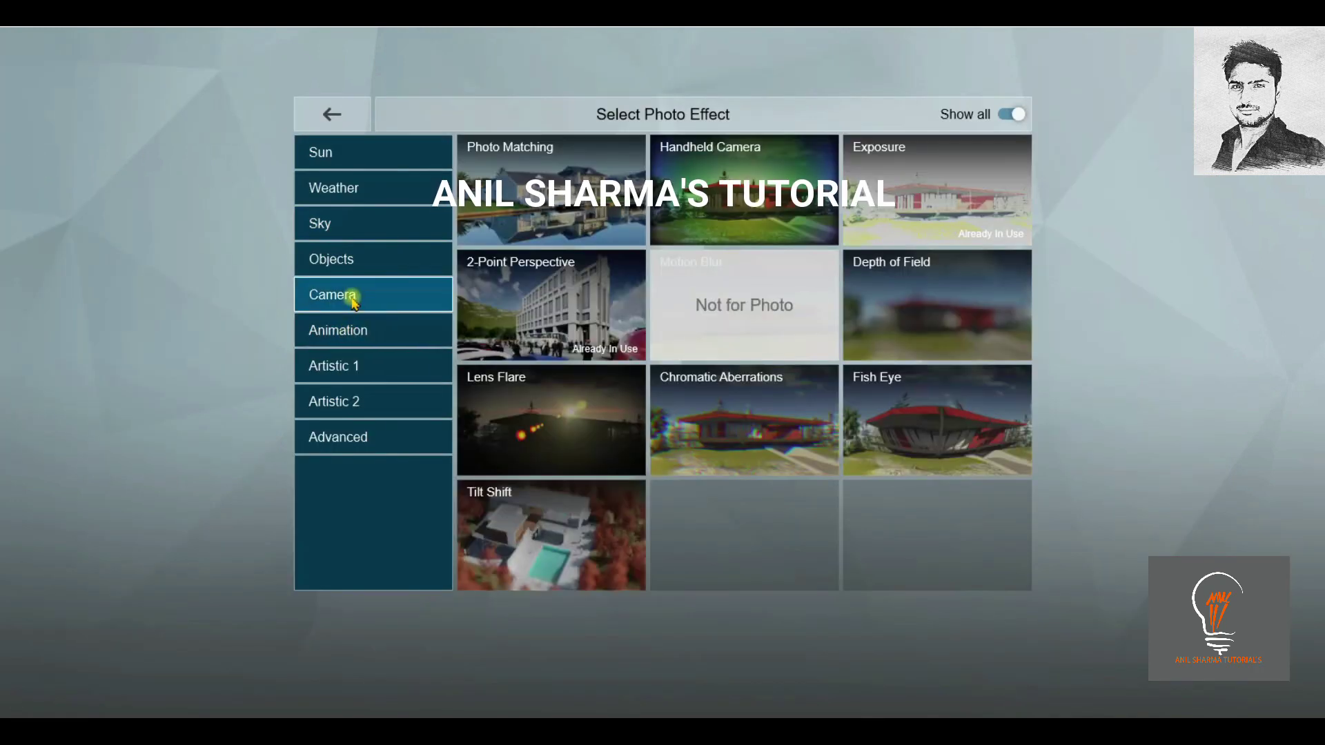
pyautogui.click(550, 437)
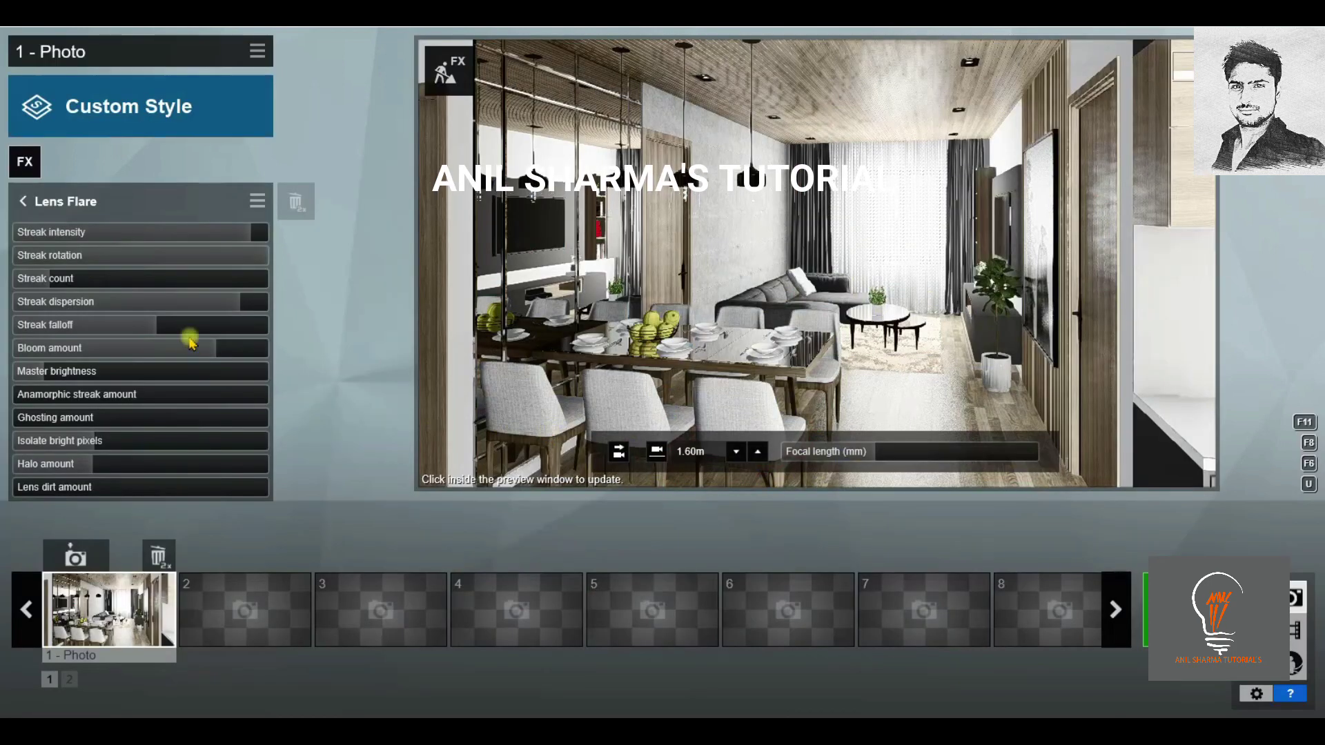
pyautogui.moveTo(102, 375); pyautogui.dragTo(109, 374)
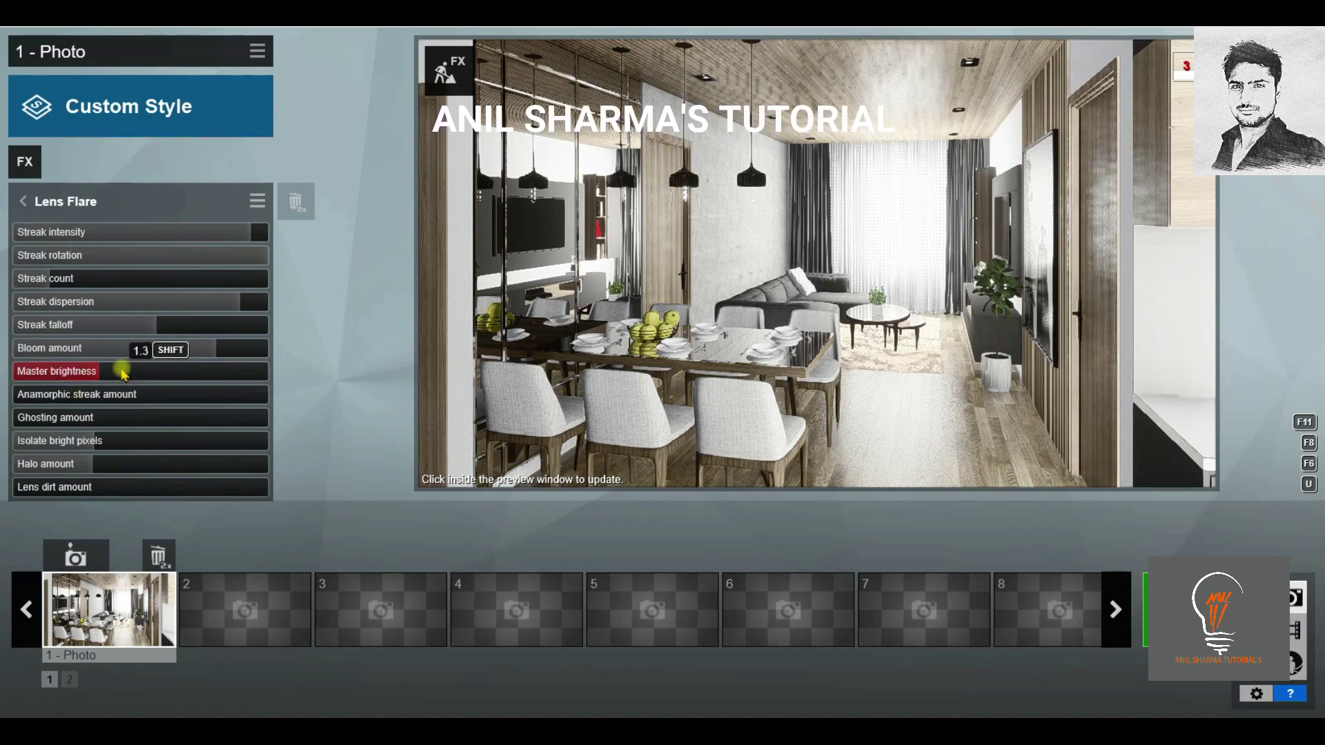
pyautogui.click(124, 350)
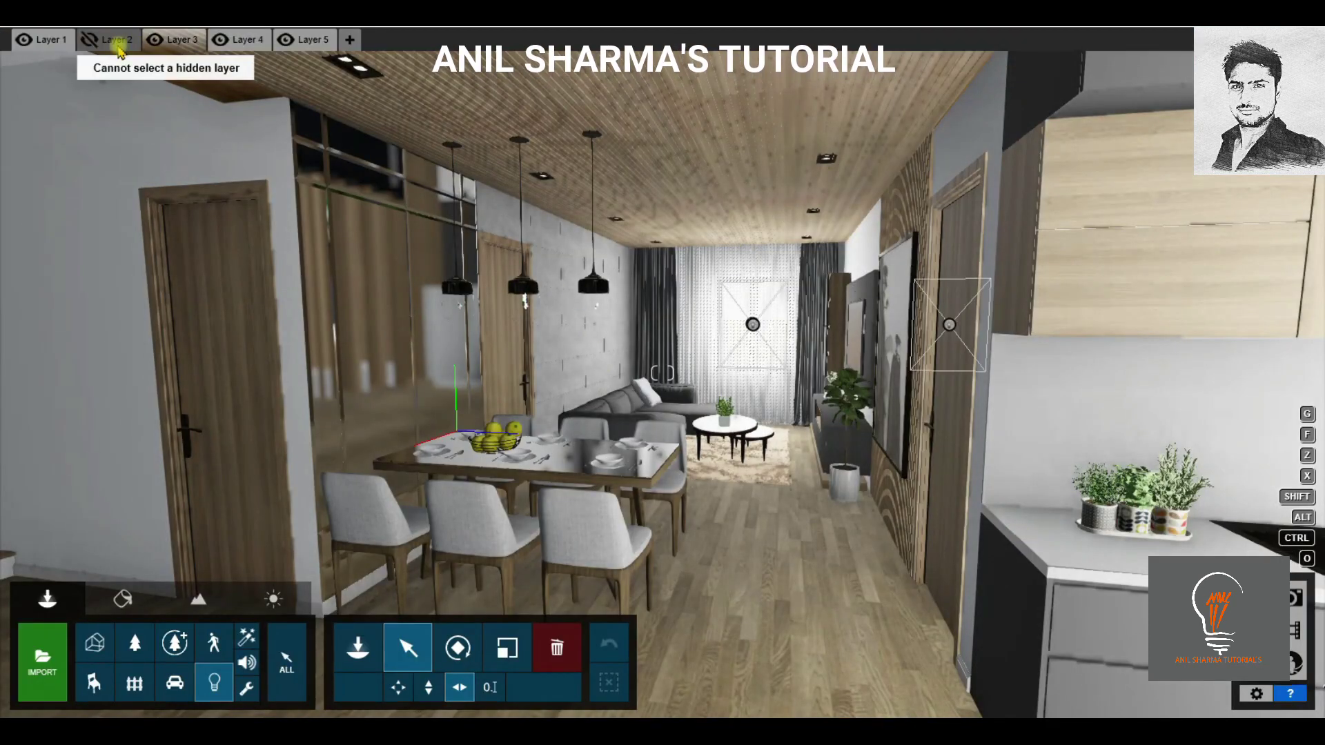
# Unhide Layer 2, restore Photo 1's camera, and start a Print 3840x2160 TGA render.
pyautogui.click(92, 39)
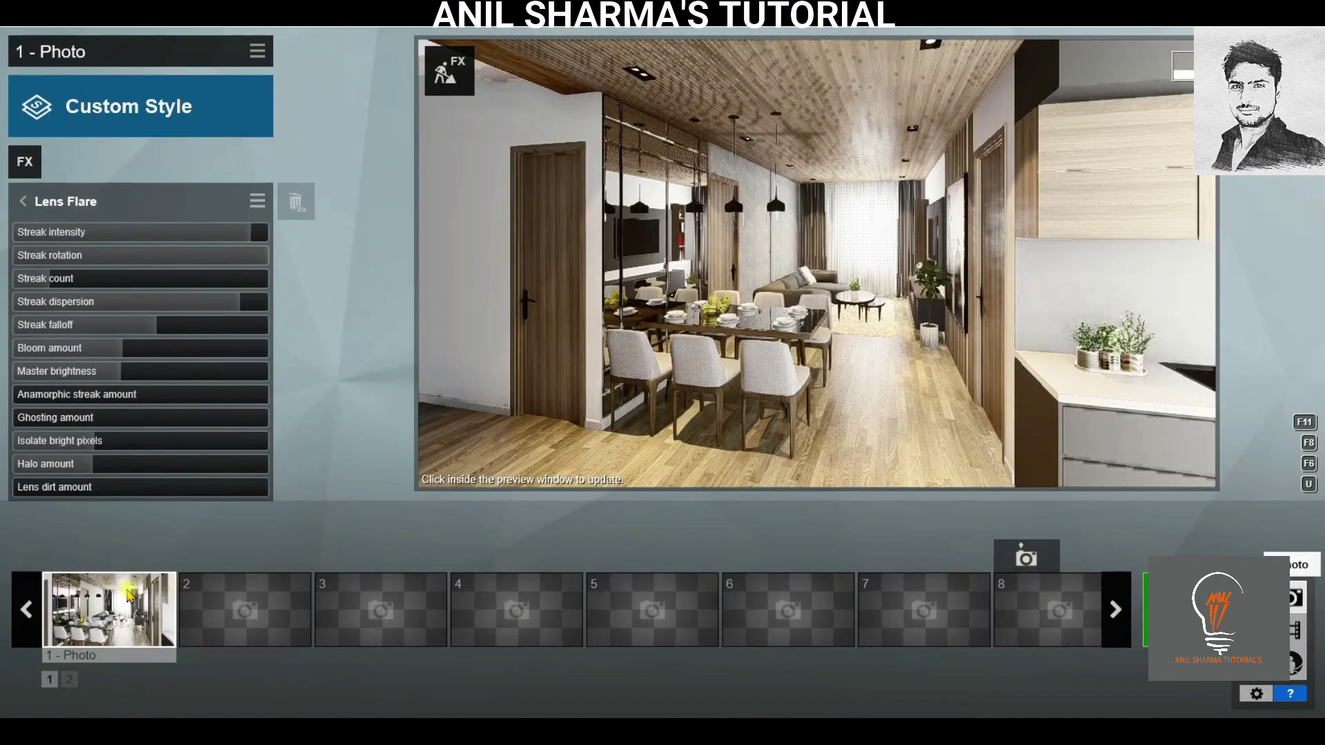
pyautogui.click(129, 594)
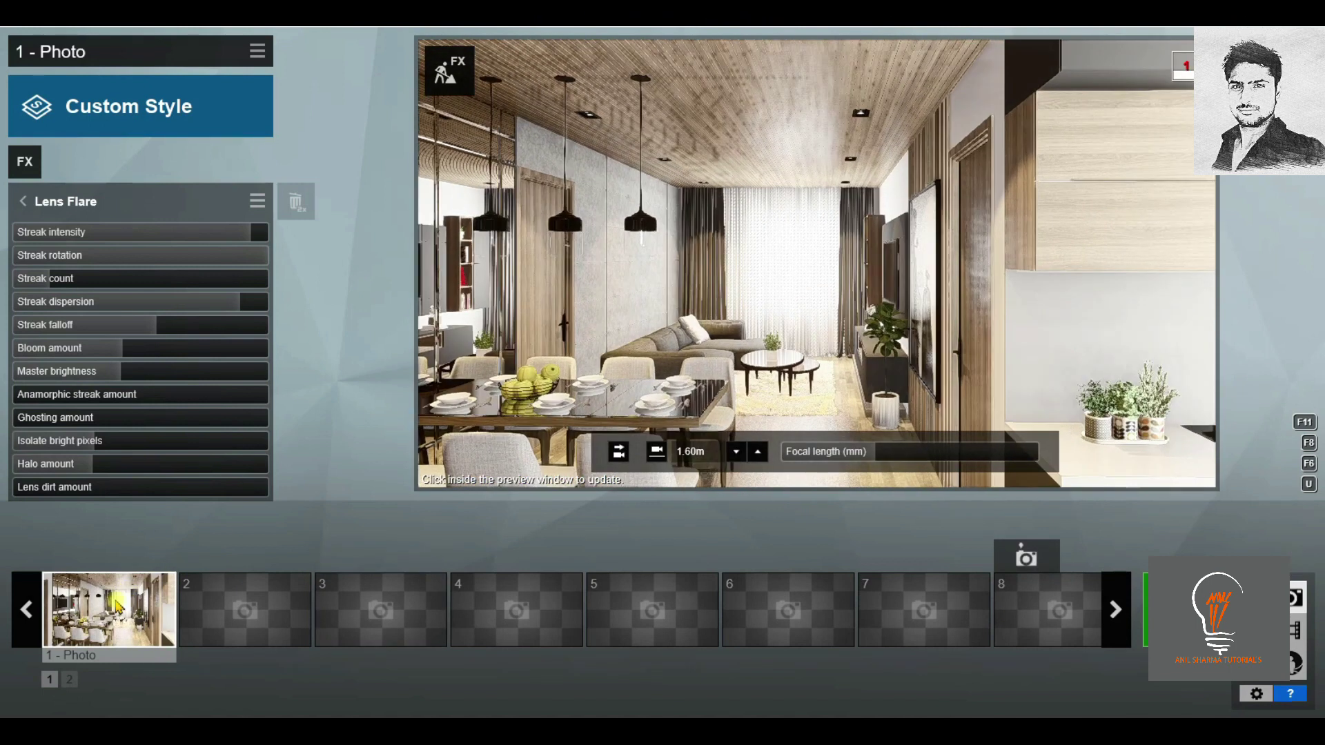
pyautogui.hotkey('shift', '1')
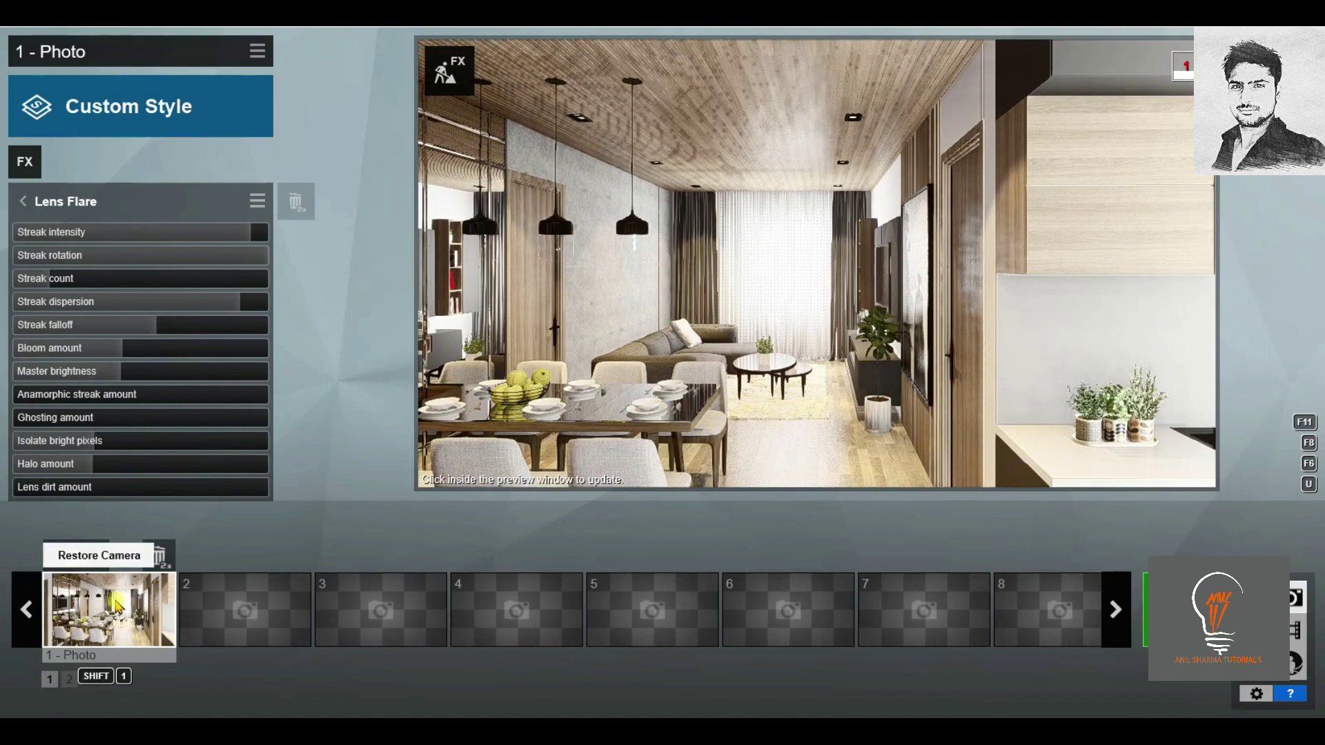
pyautogui.click(116, 606)
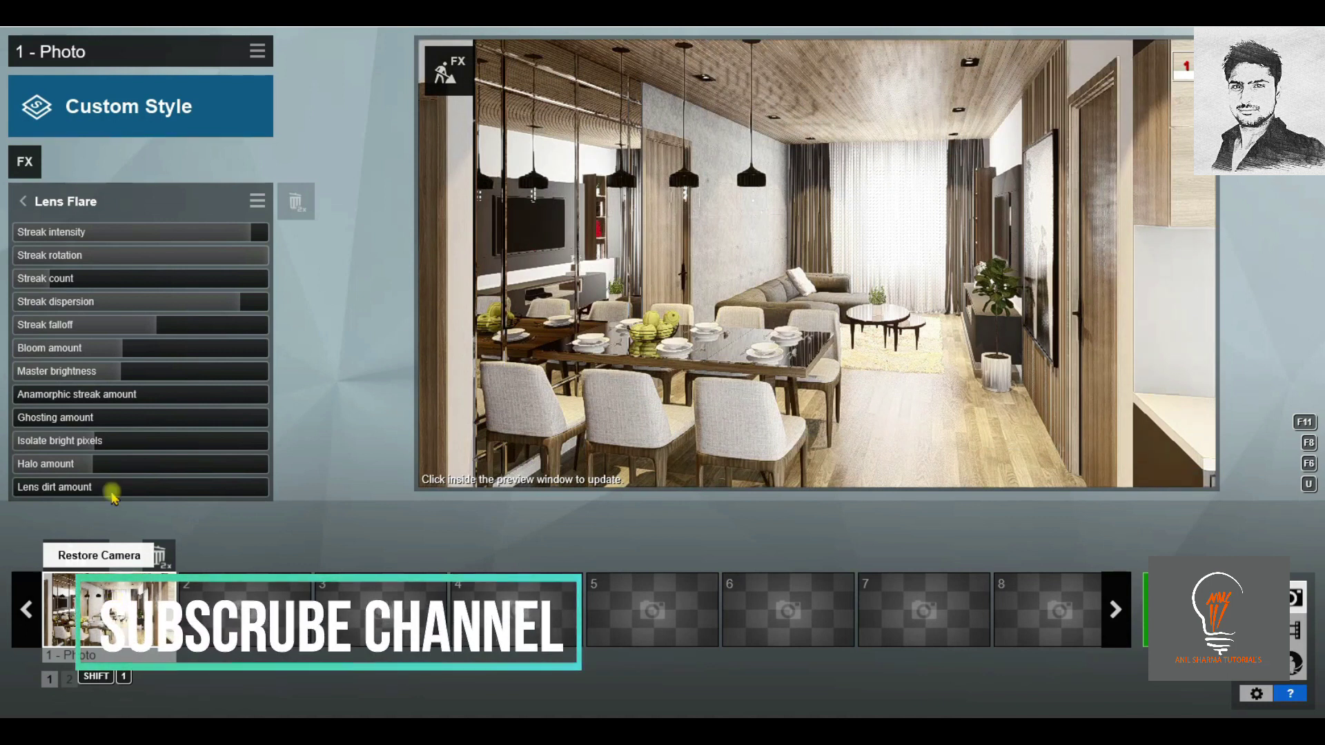
pyautogui.keyDown('shift'); pyautogui.click(141, 462); pyautogui.keyUp('shift')
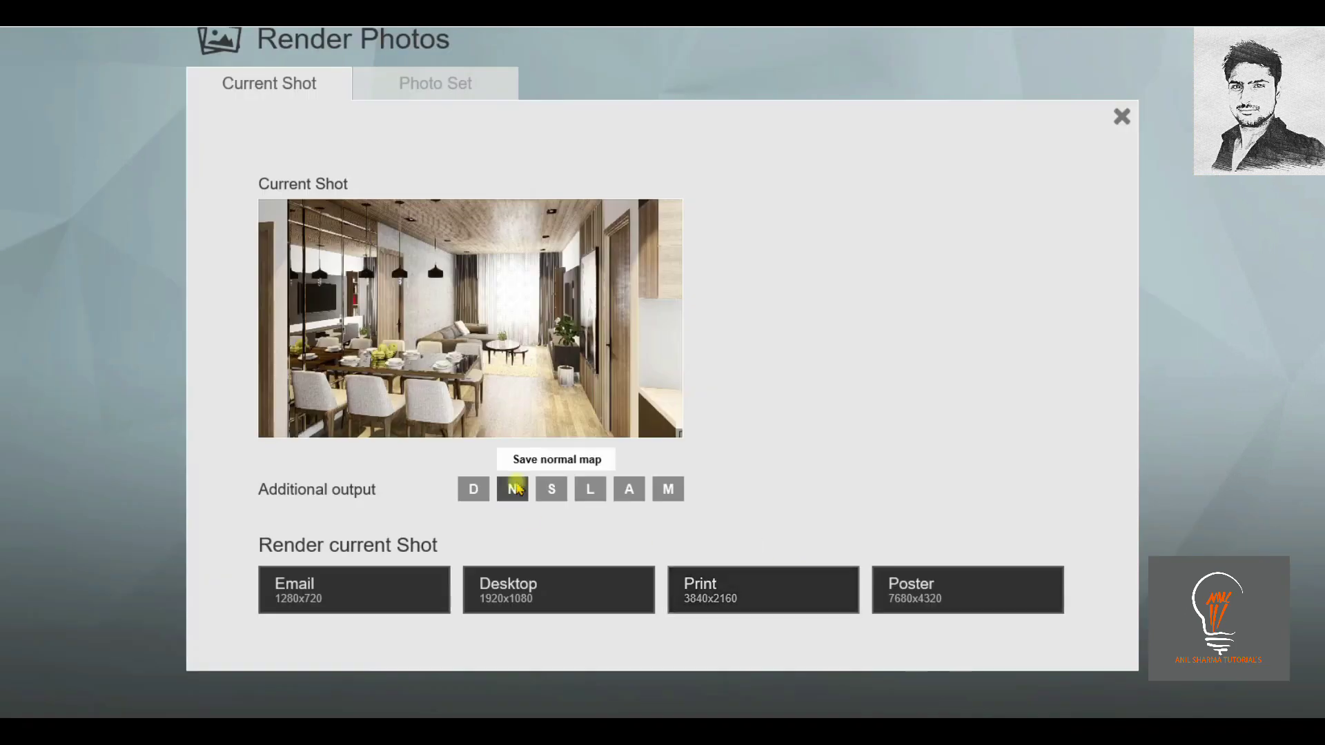
pyautogui.click(673, 583)
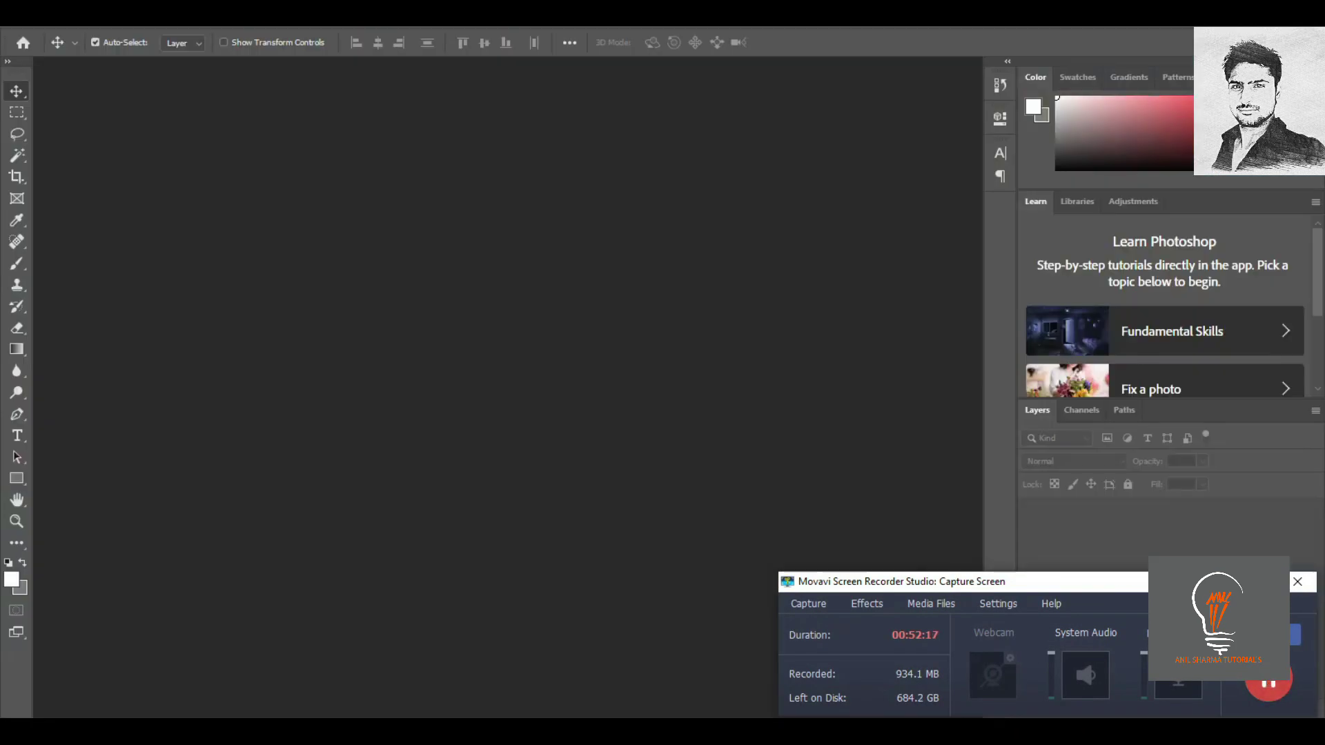
# Load the 001, 001_Lighting and 001_Specular TGA renders into one Photoshop layer stack.
pyautogui.press('space')
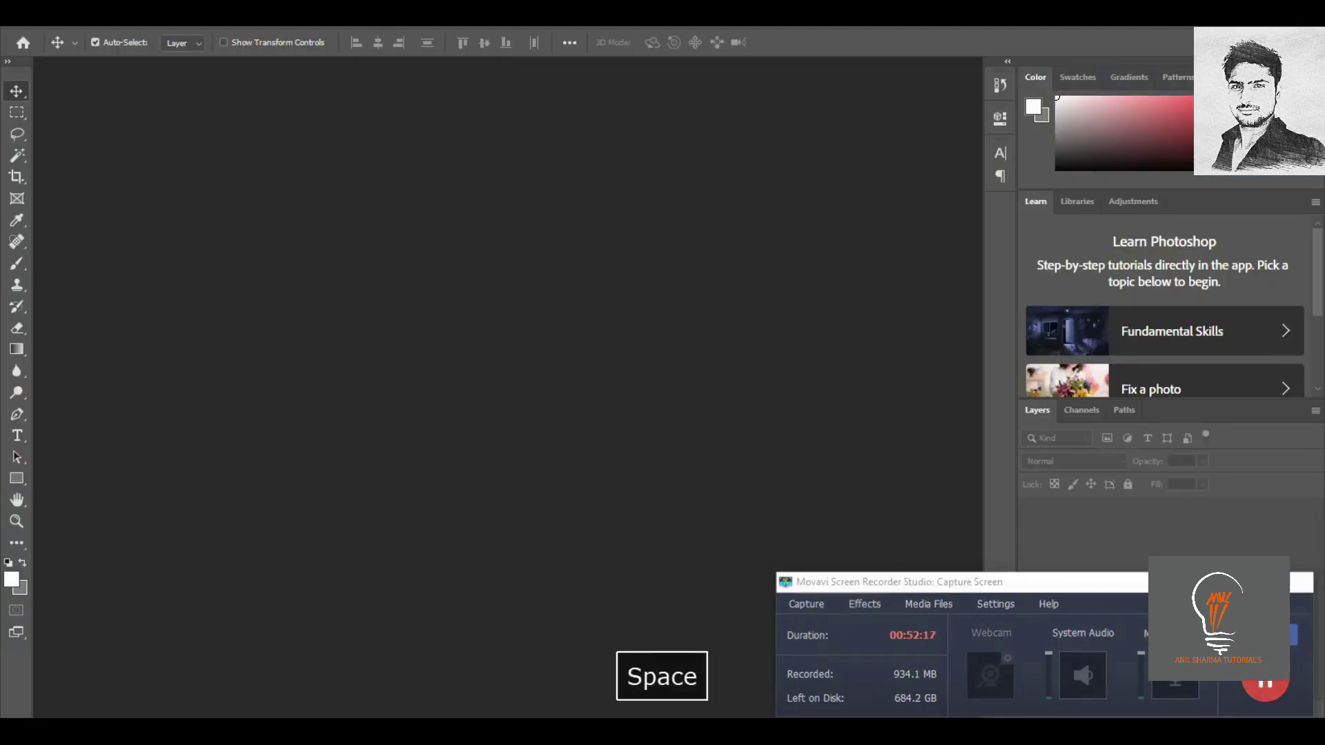
pyautogui.click(35, 14)
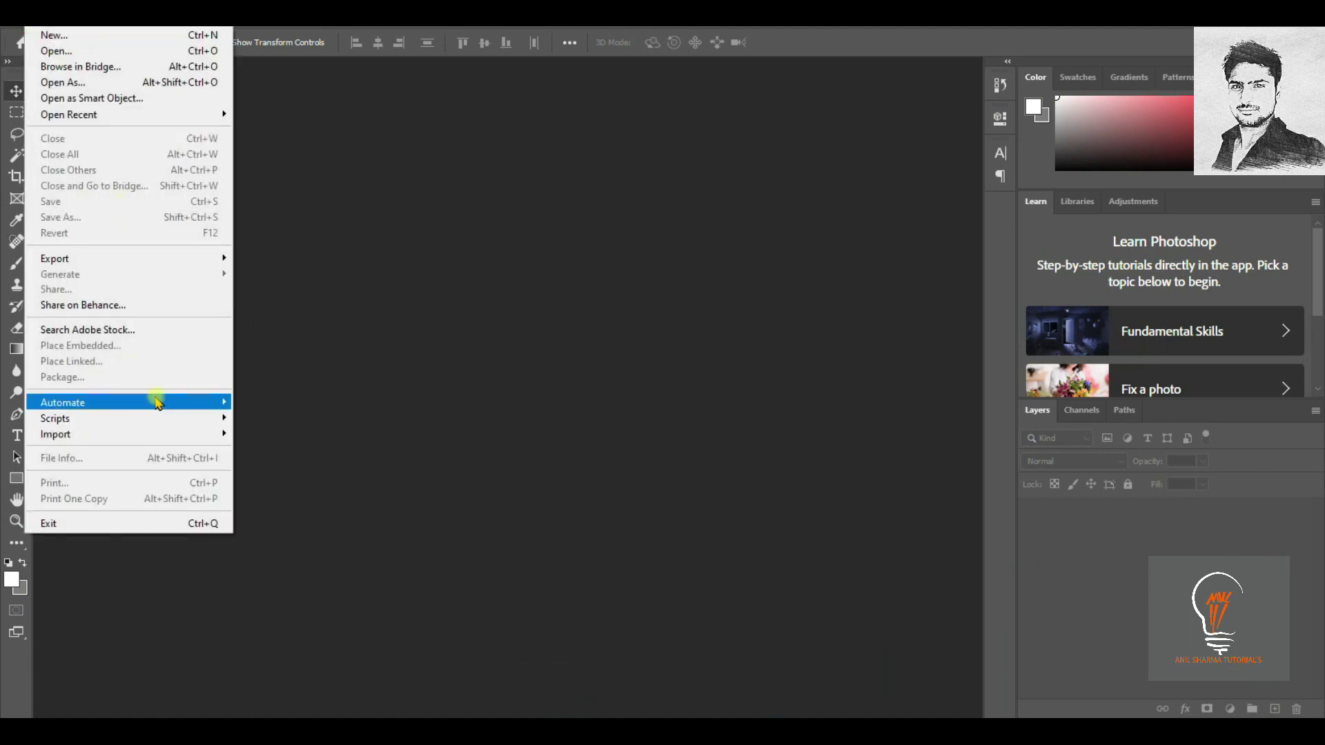
pyautogui.click(297, 532)
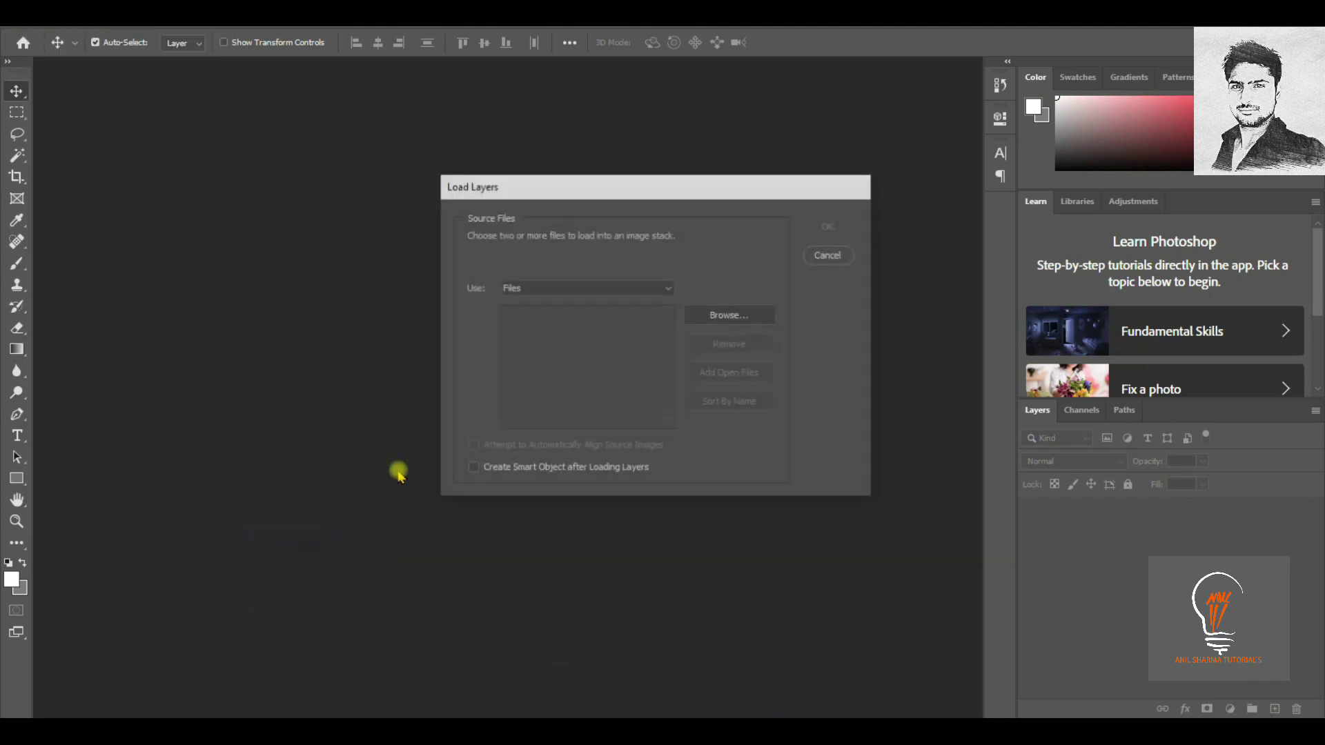
pyautogui.click(749, 319)
pyautogui.hotkey('ctrl', 'v')
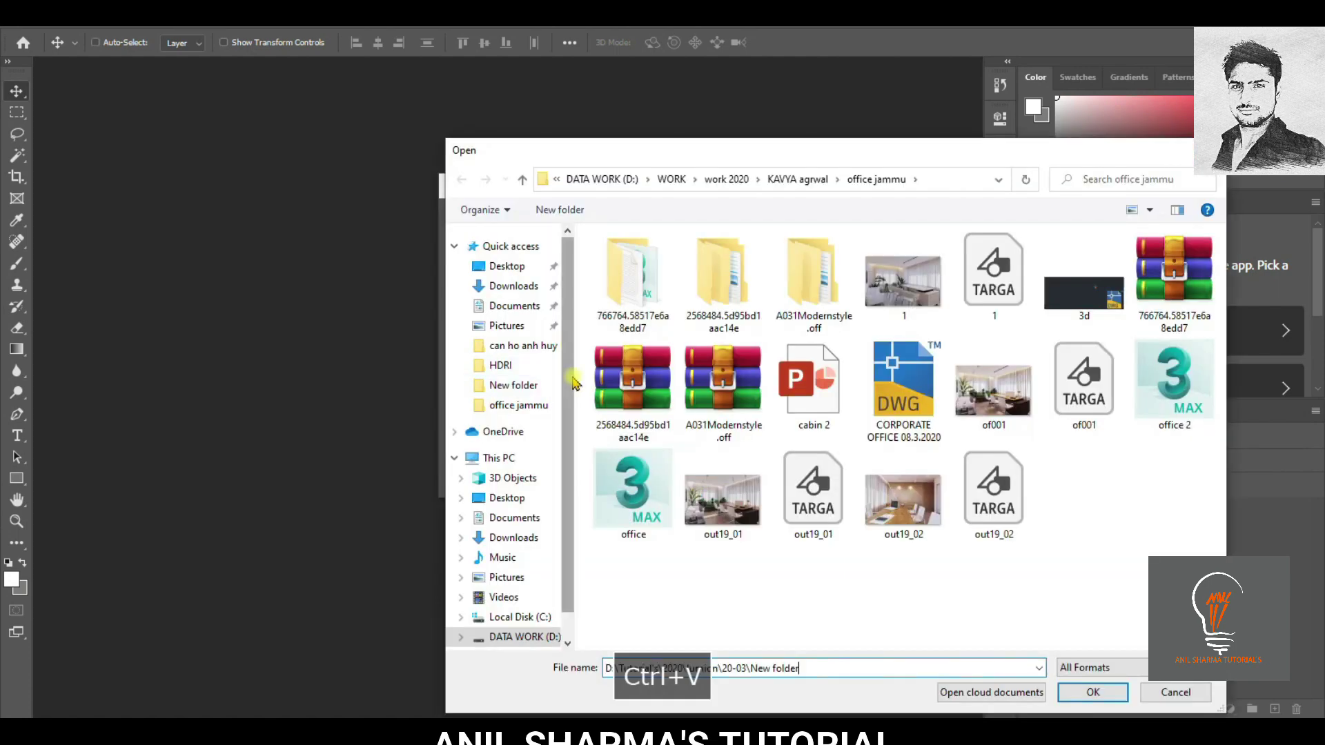
pyautogui.press('Return')
pyautogui.click(649, 287)
pyautogui.keyDown('shift'); pyautogui.click(813, 280); pyautogui.keyUp('shift')
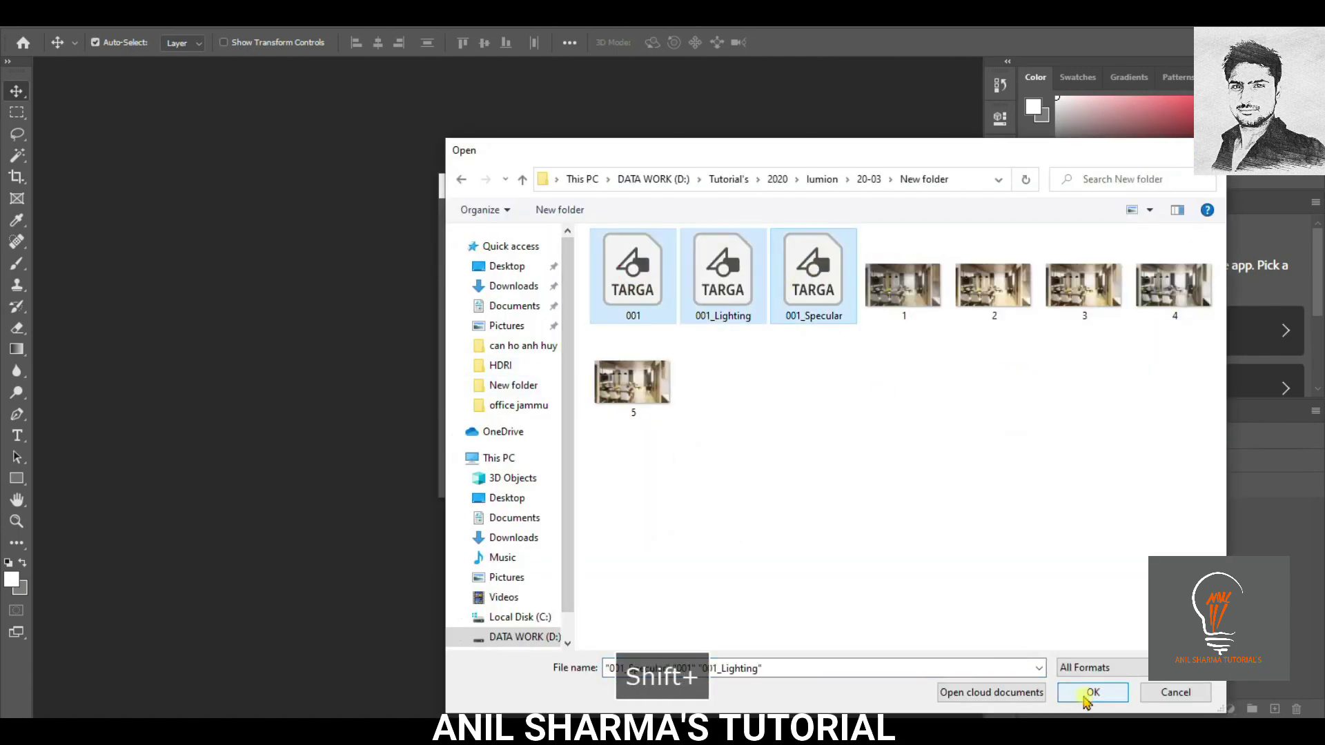
pyautogui.click(1093, 692)
pyautogui.click(829, 226)
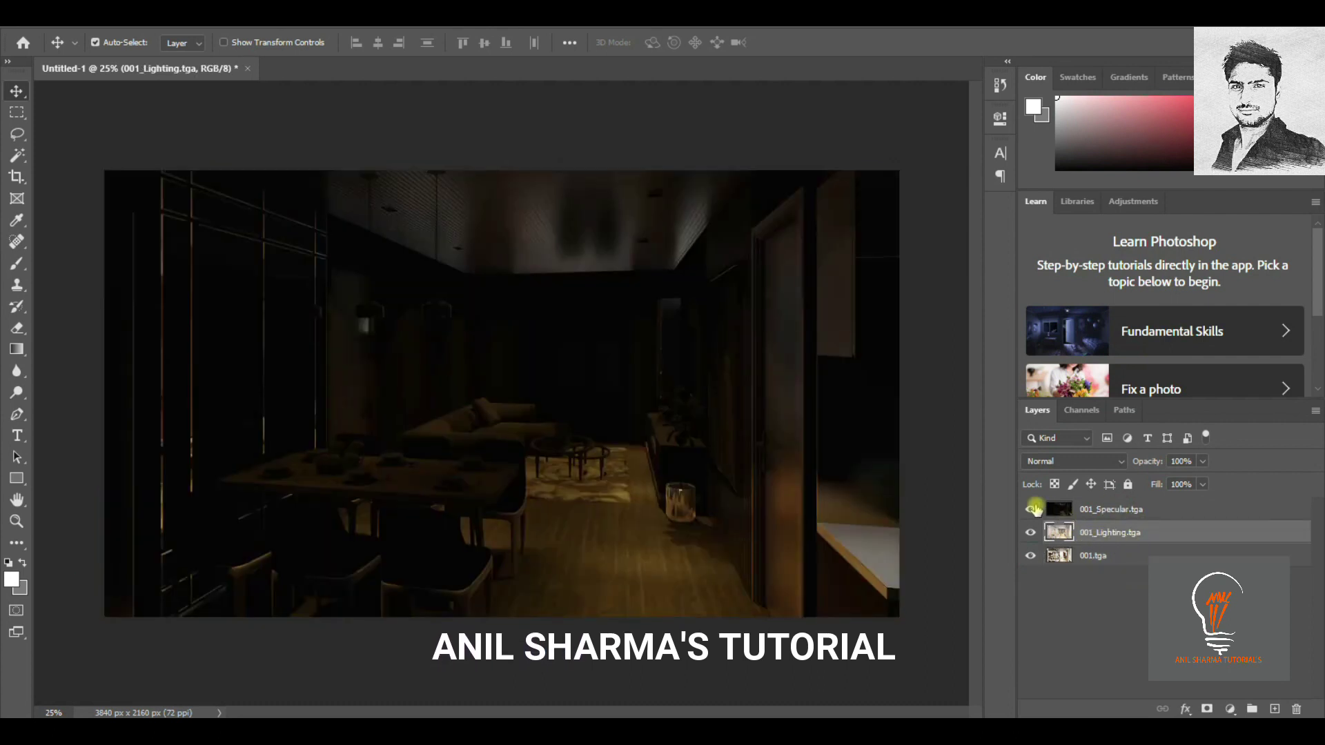
# Blend 001_Lighting in Soft Light at about 15% opacity, then show 001_Specular again.
pyautogui.click(1035, 509)
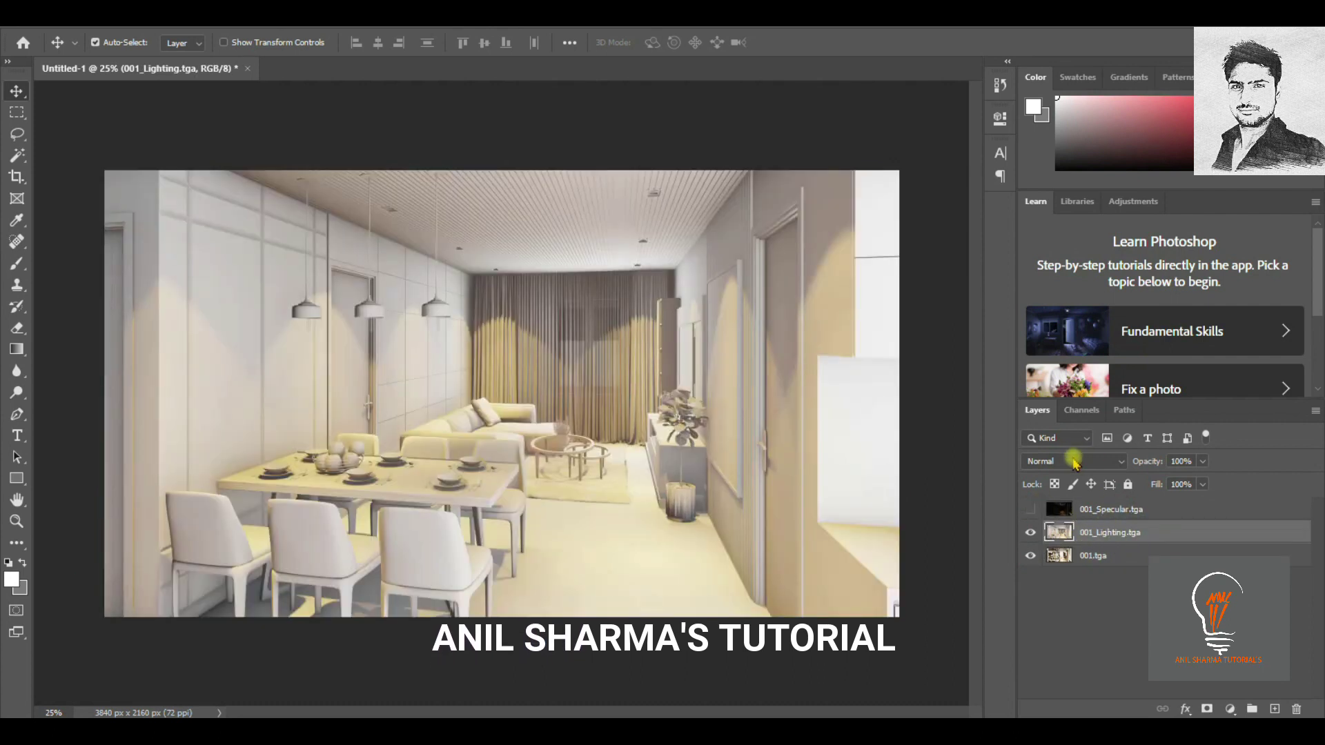
pyautogui.click(1066, 461)
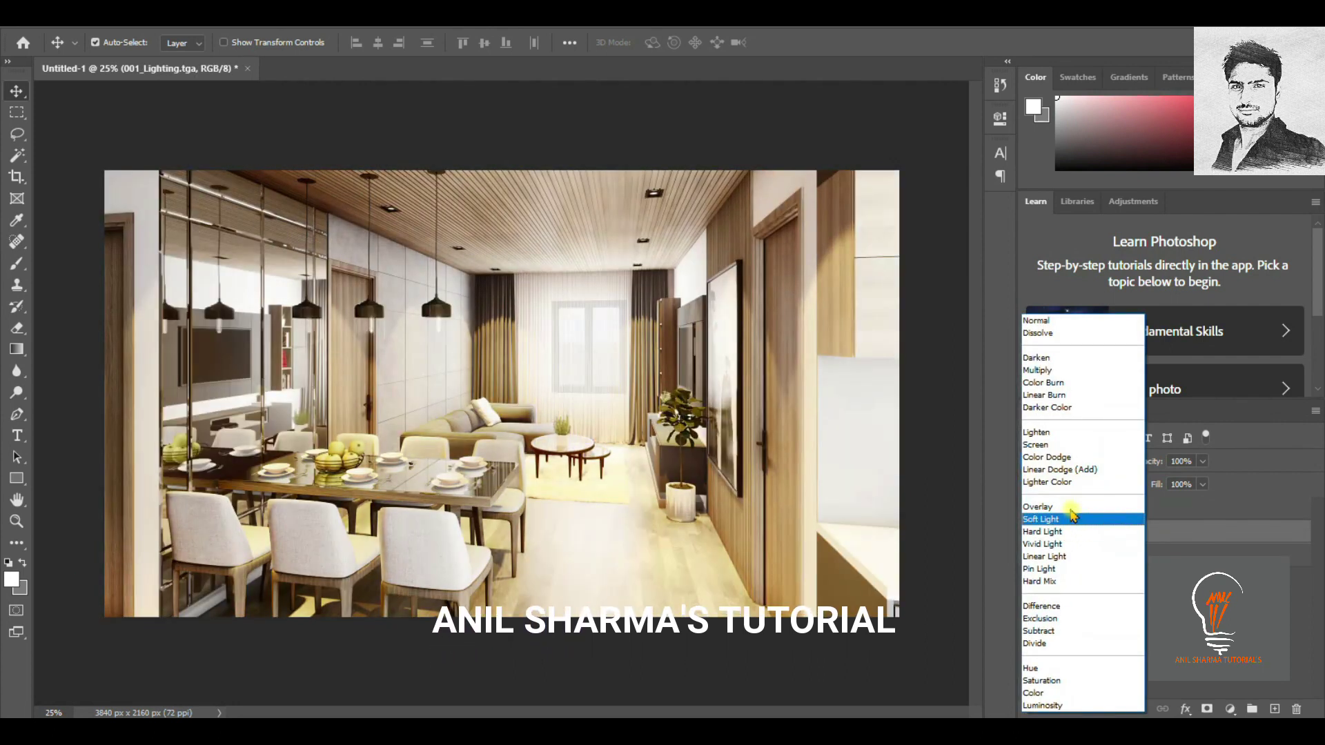
pyautogui.click(1071, 519)
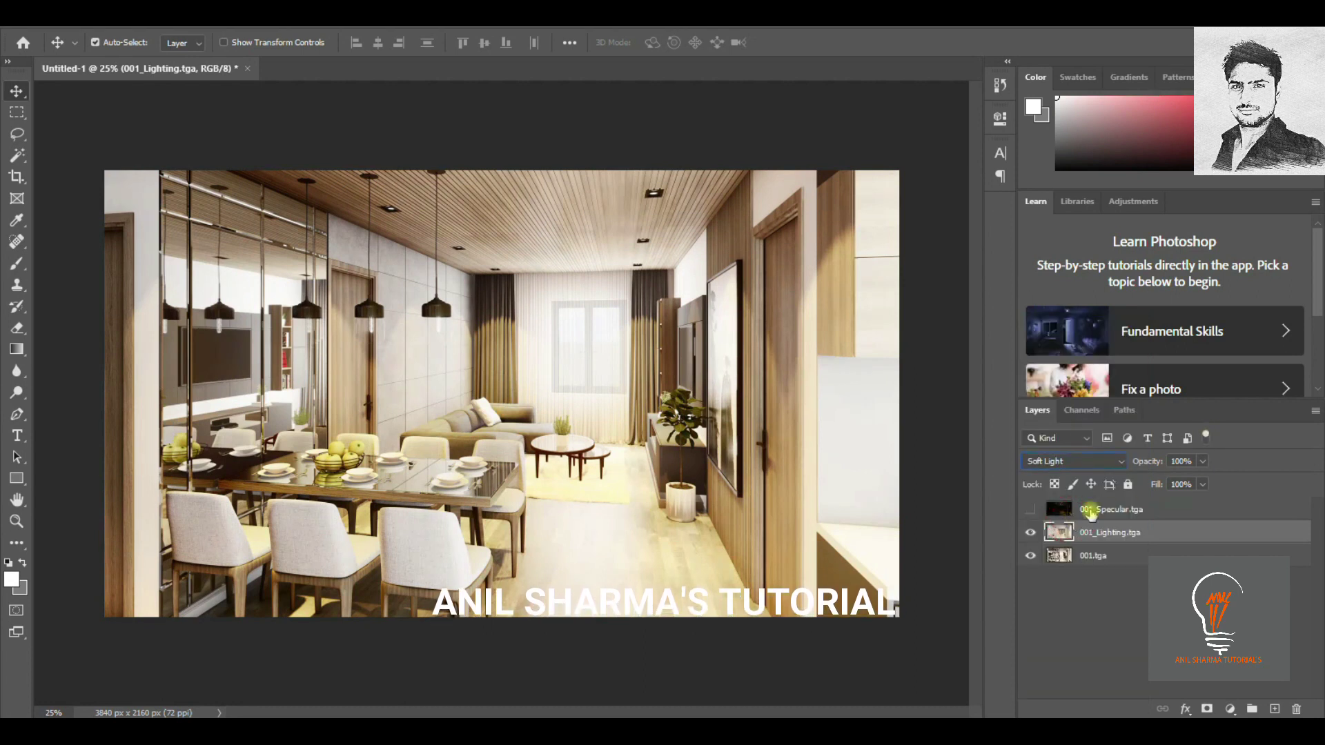
pyautogui.click(1033, 533)
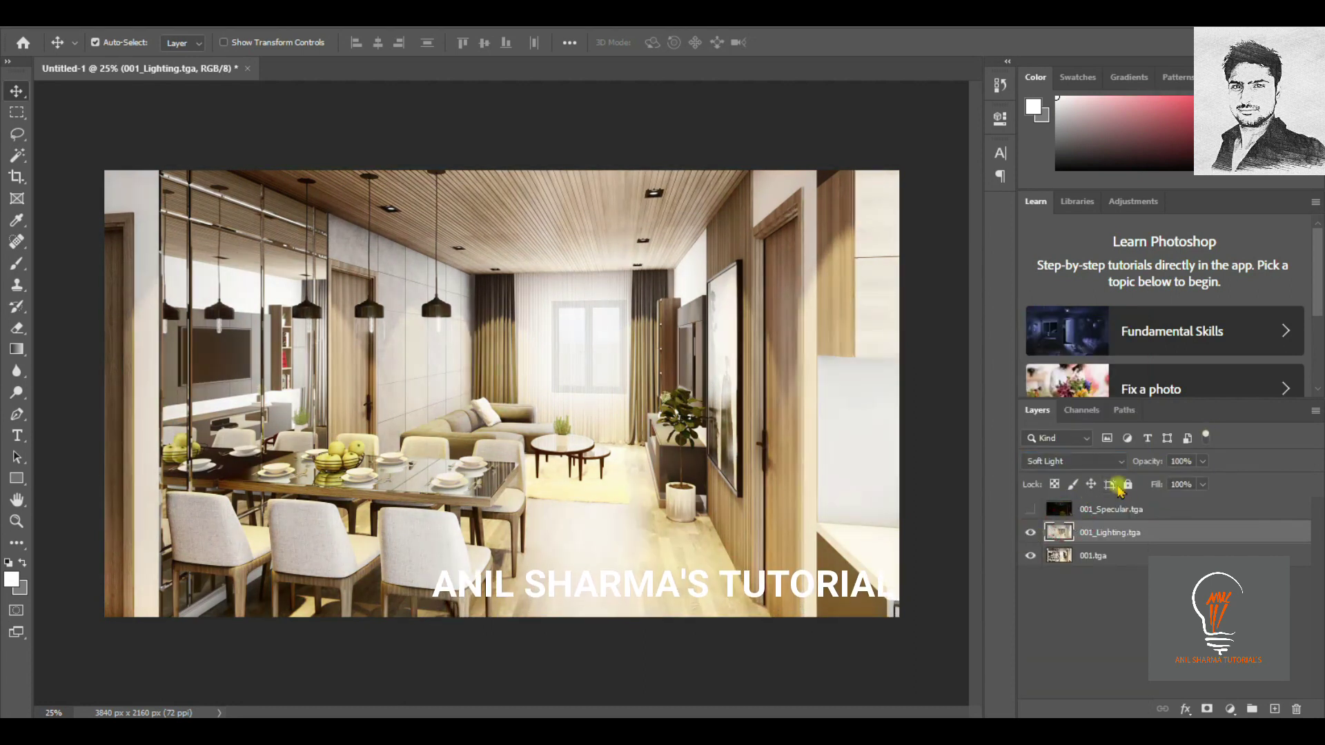
pyautogui.moveTo(1148, 481); pyautogui.dragTo(1144, 481)
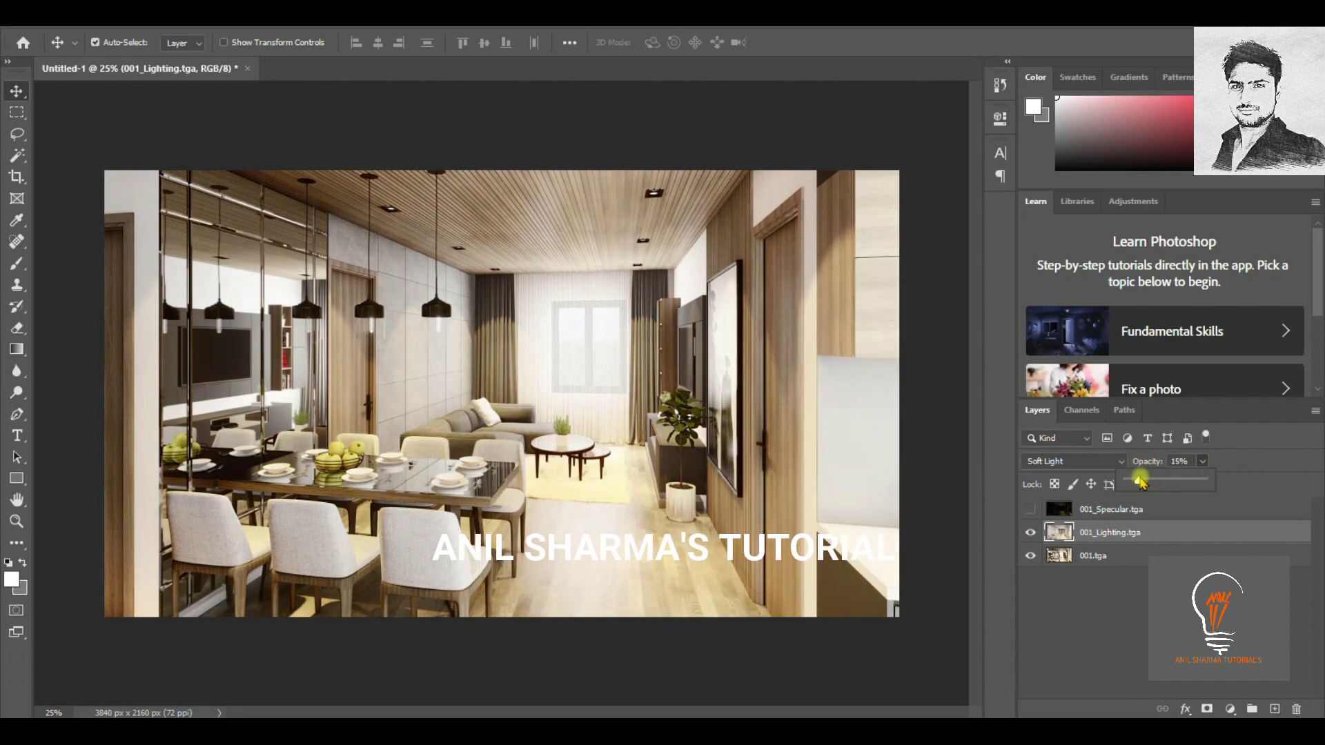
pyautogui.click(1115, 510)
# Set the 001_Specular layer to Screen blend mode at about 30% opacity.
pyautogui.click(1031, 510)
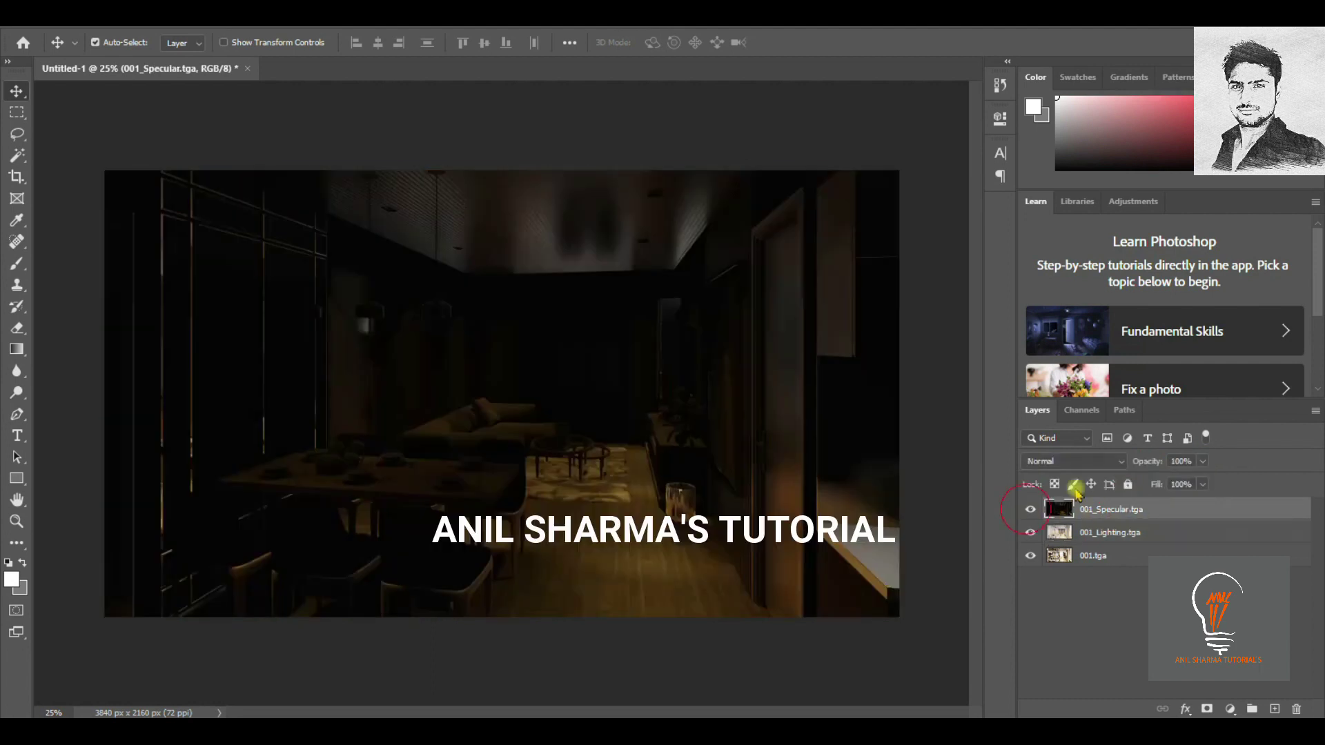
pyautogui.click(1074, 461)
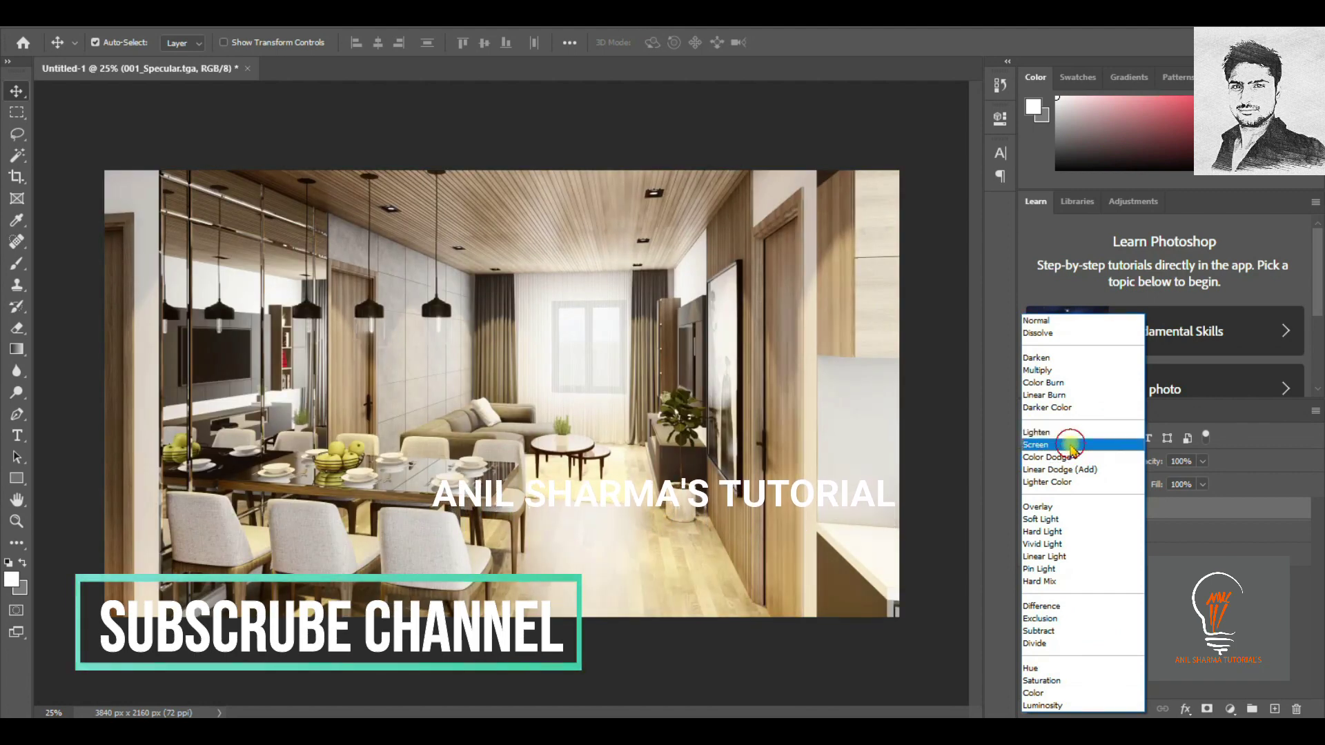
pyautogui.click(1070, 445)
pyautogui.click(1203, 461)
pyautogui.moveTo(1173, 483); pyautogui.dragTo(1161, 487)
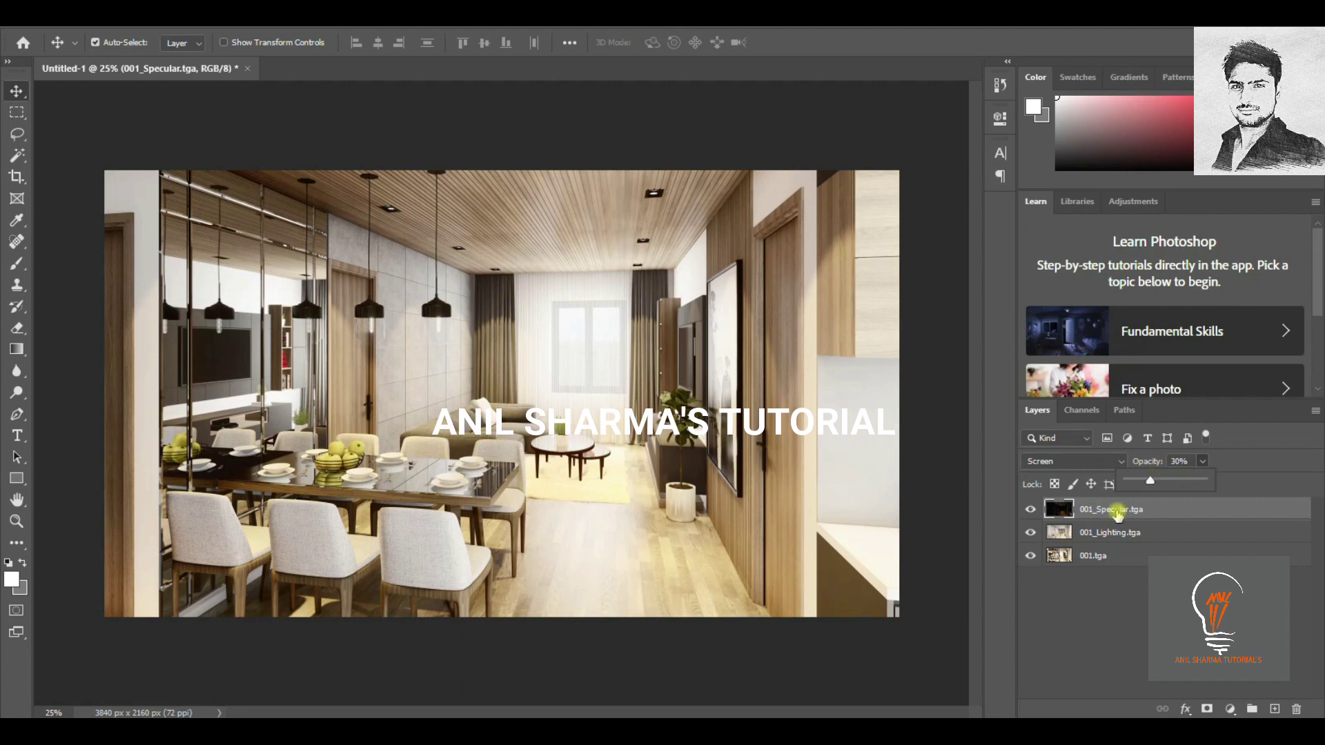
# Merge all visible passes into the 001.tga layer and open it in Camera Raw Filter.
pyautogui.click(1113, 557)
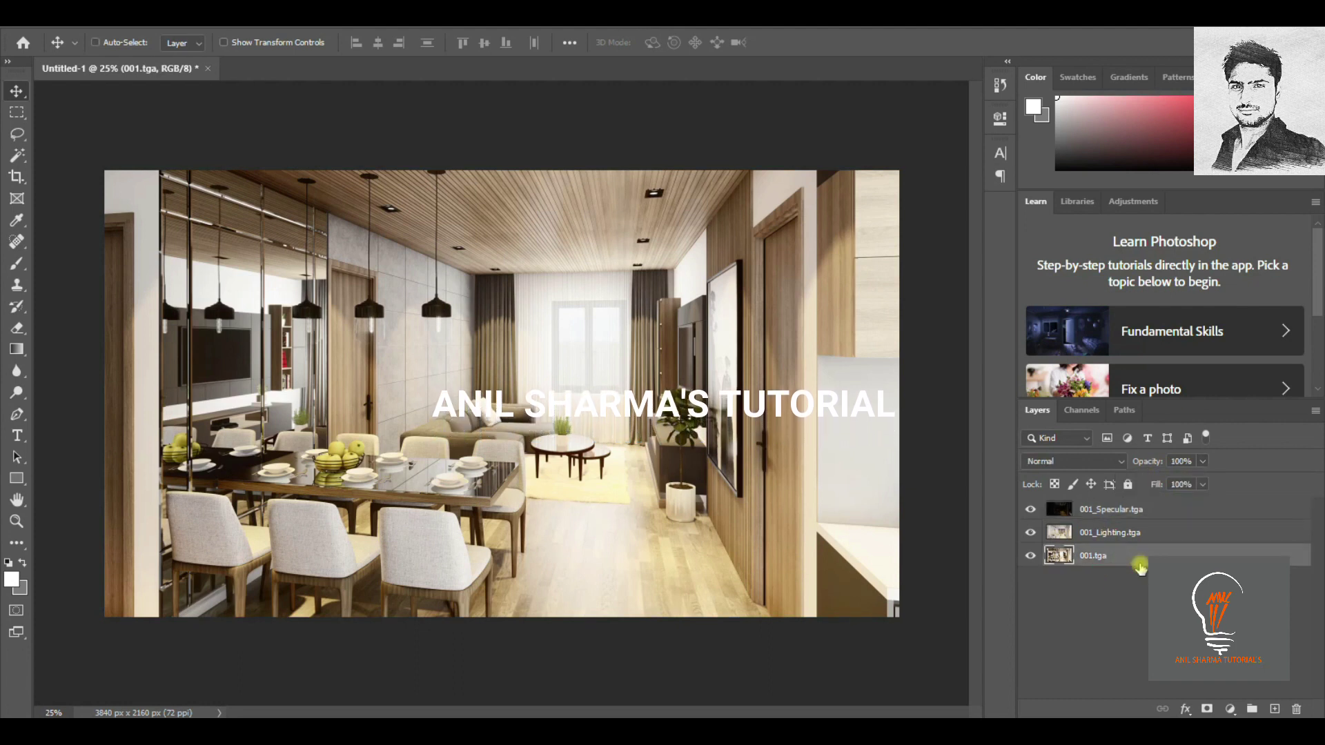
pyautogui.hotkey('ctrl', 'shift', 'e')
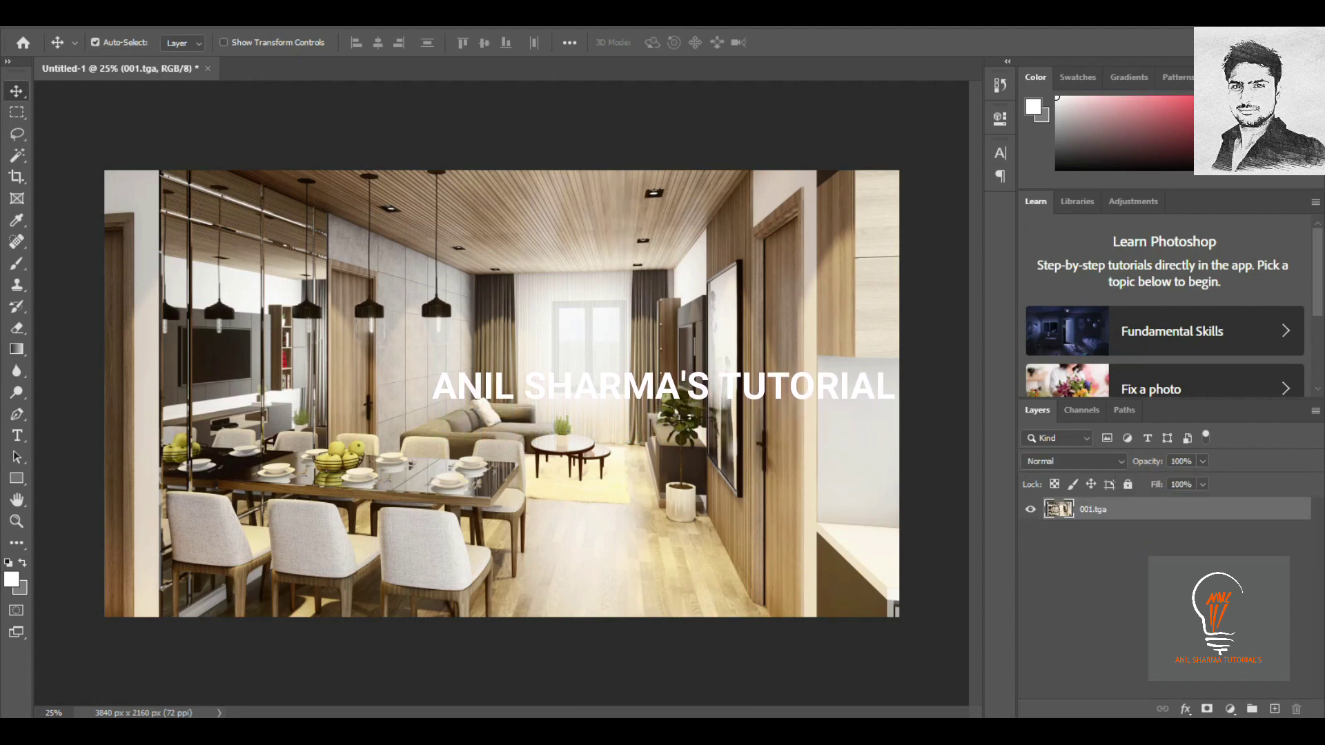
pyautogui.click(228, 19)
pyautogui.click(308, 116)
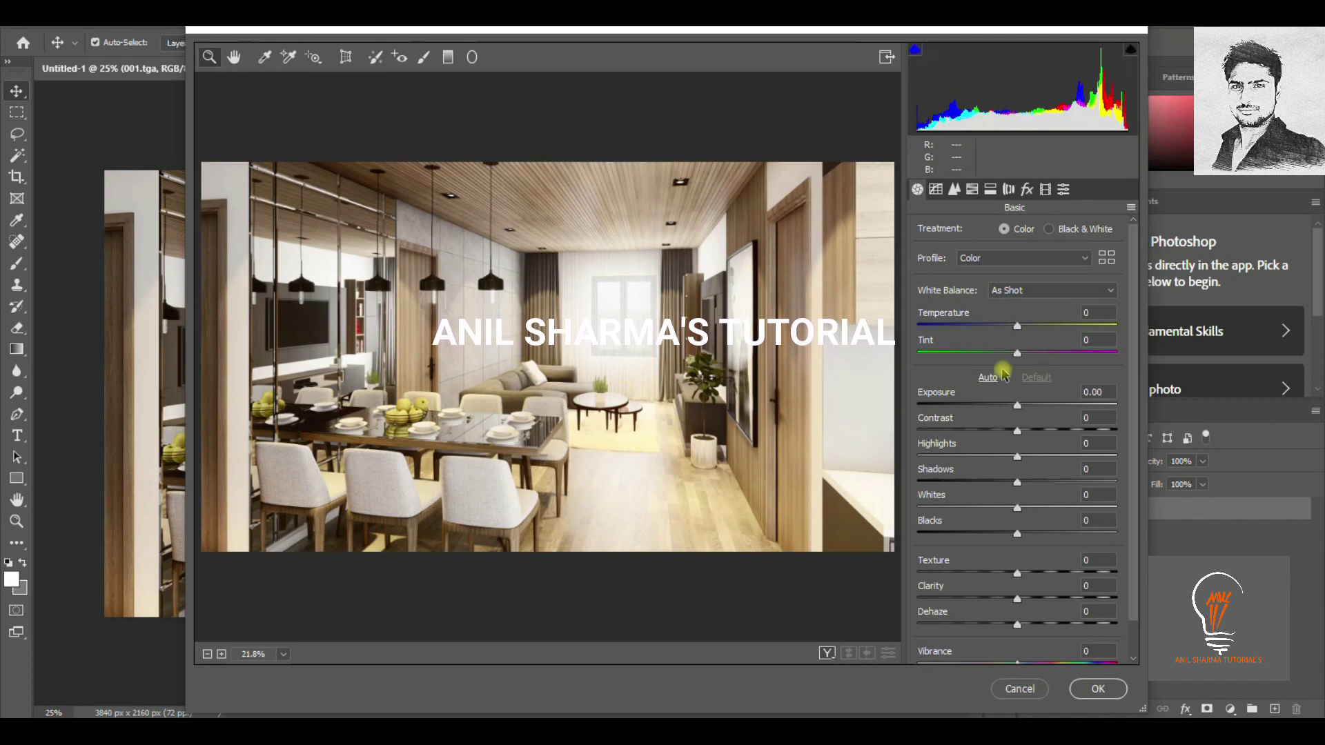
# Apply Auto tone, set Texture +30, Clarity +27, Vibrance 0, and lower Saturation to -10.
pyautogui.click(989, 379)
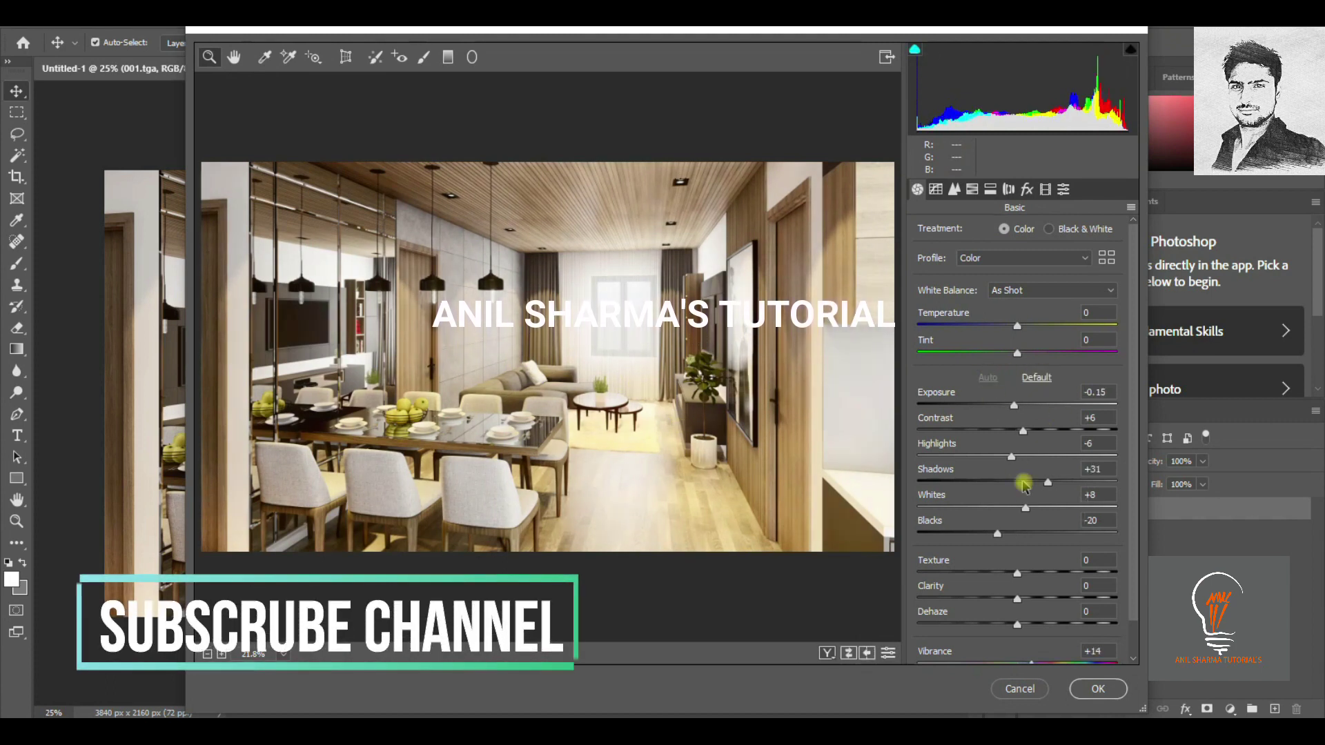
pyautogui.moveTo(1037, 574); pyautogui.dragTo(1047, 574)
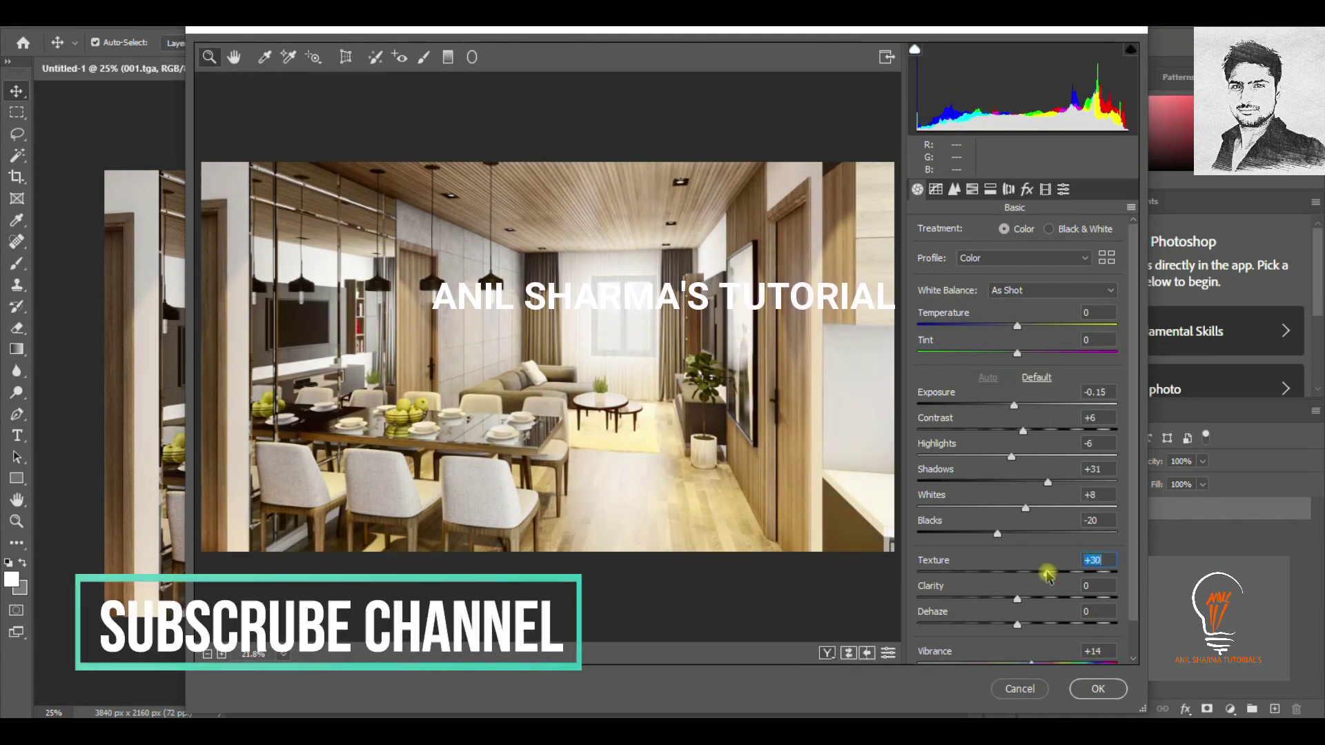
pyautogui.click(1044, 600)
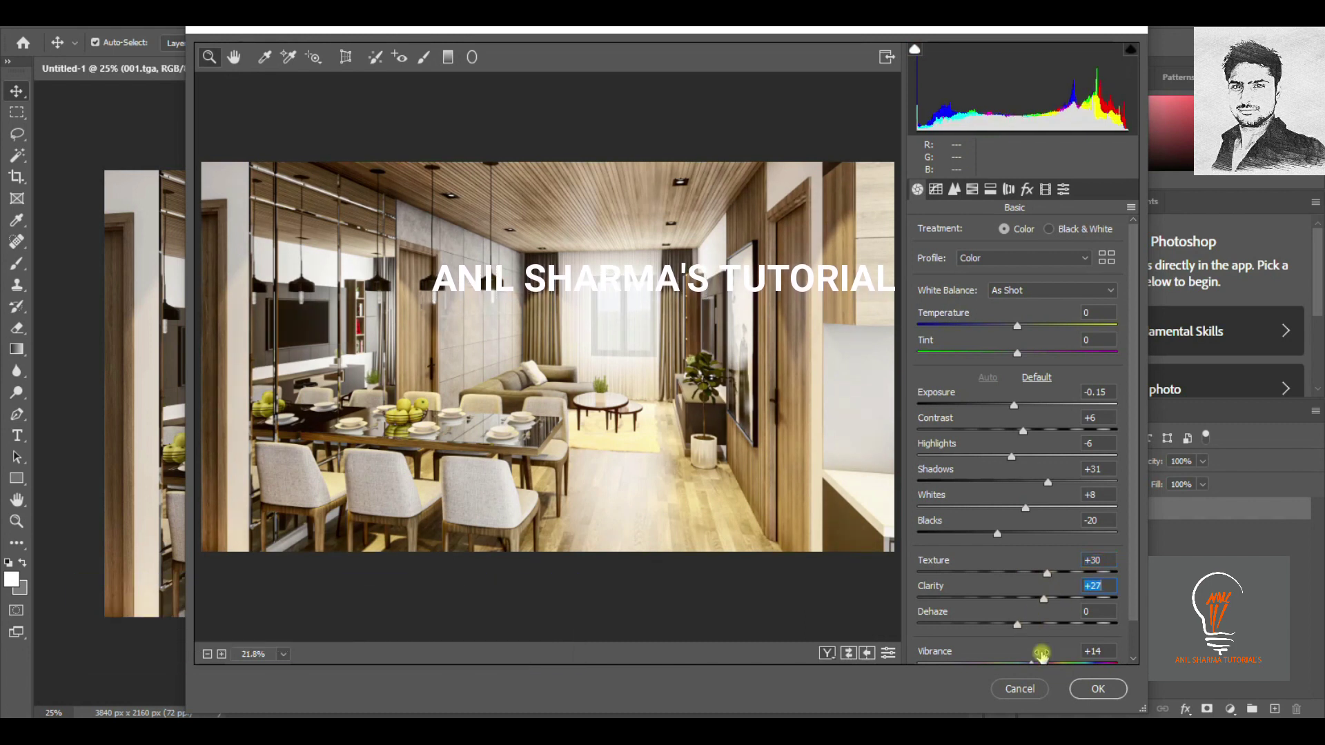
pyautogui.scroll(-1, 1107, 607)
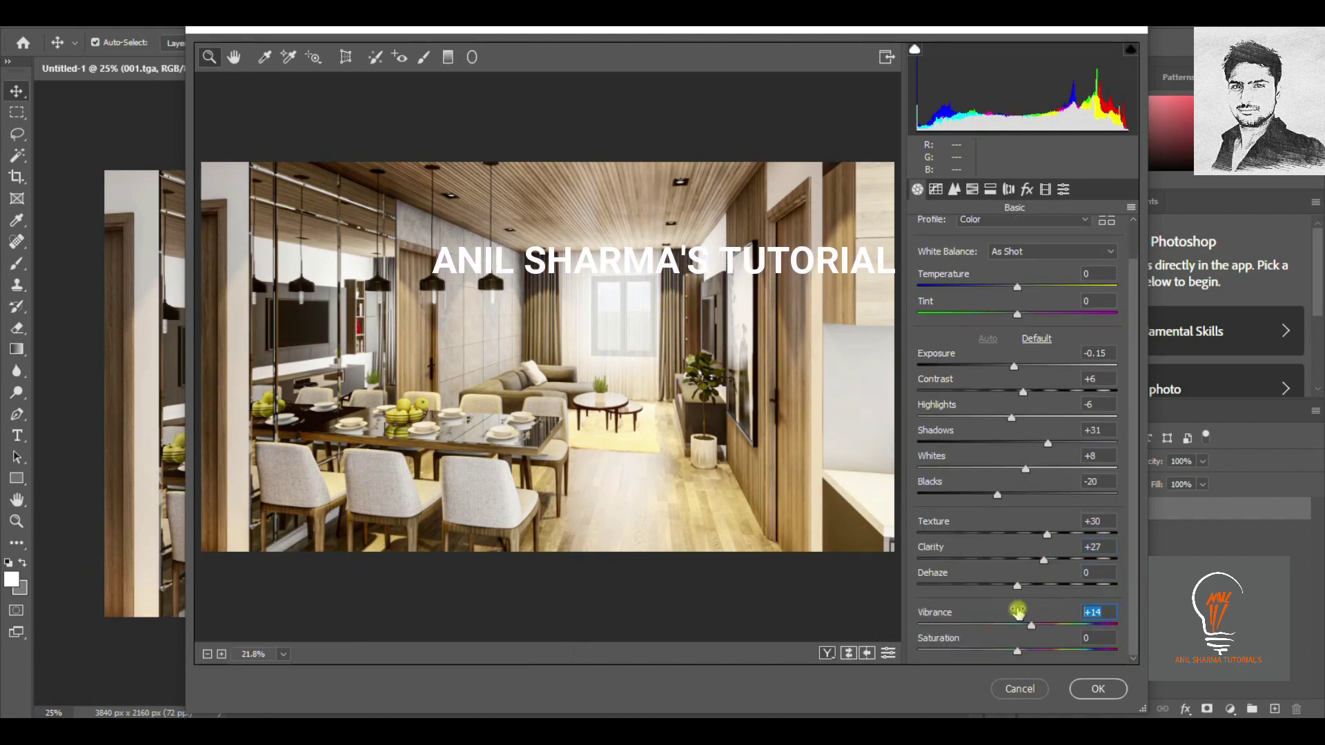
pyautogui.write('0')
pyautogui.press('Return')
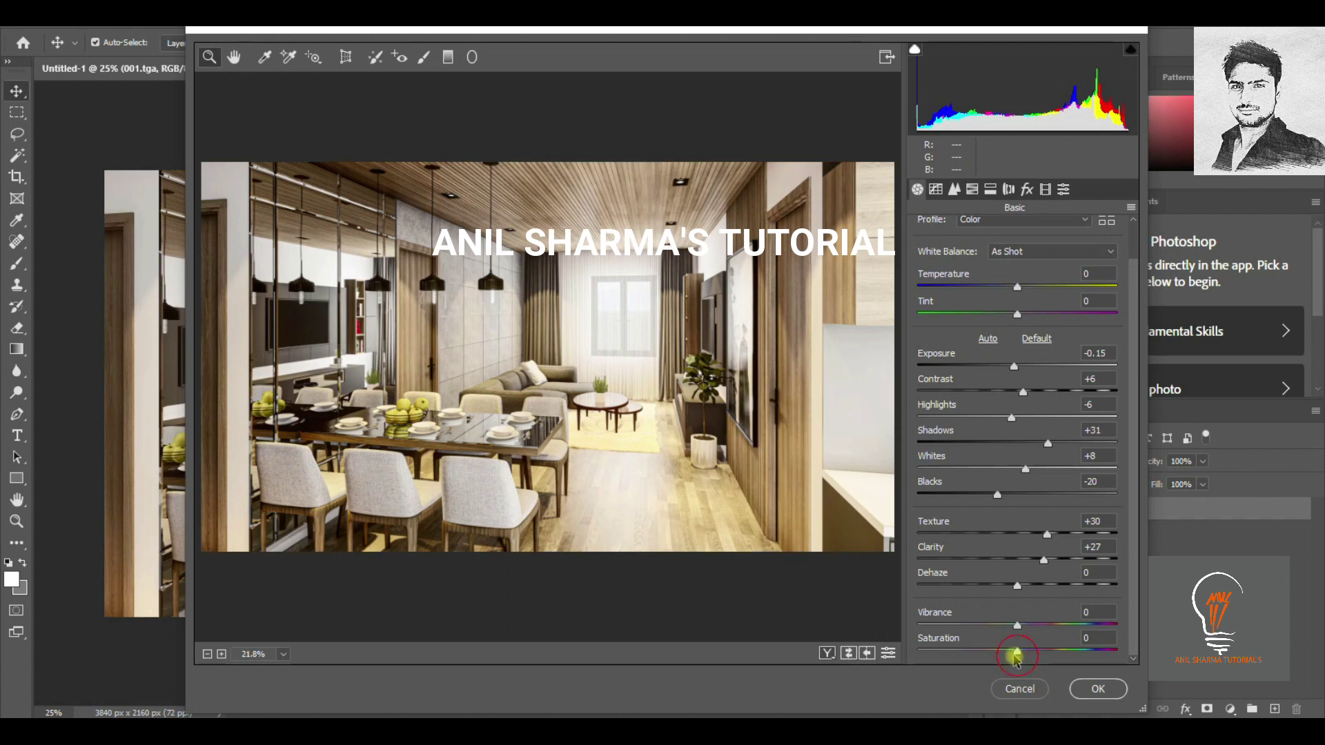
pyautogui.moveTo(1019, 653); pyautogui.dragTo(1001, 658)
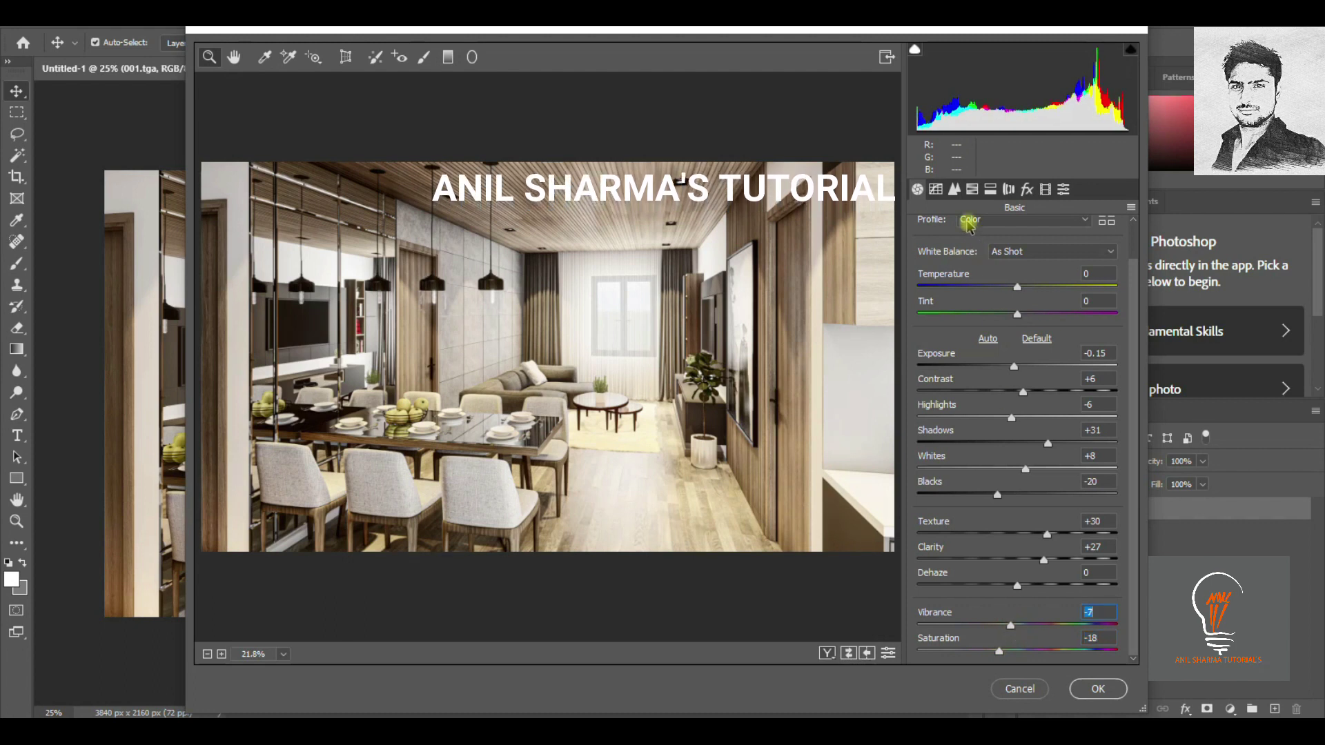
# Set Detail sharpening to about 27 and brighten Exposure to +0.10.
pyautogui.click(954, 189)
pyautogui.click(958, 256)
pyautogui.click(918, 189)
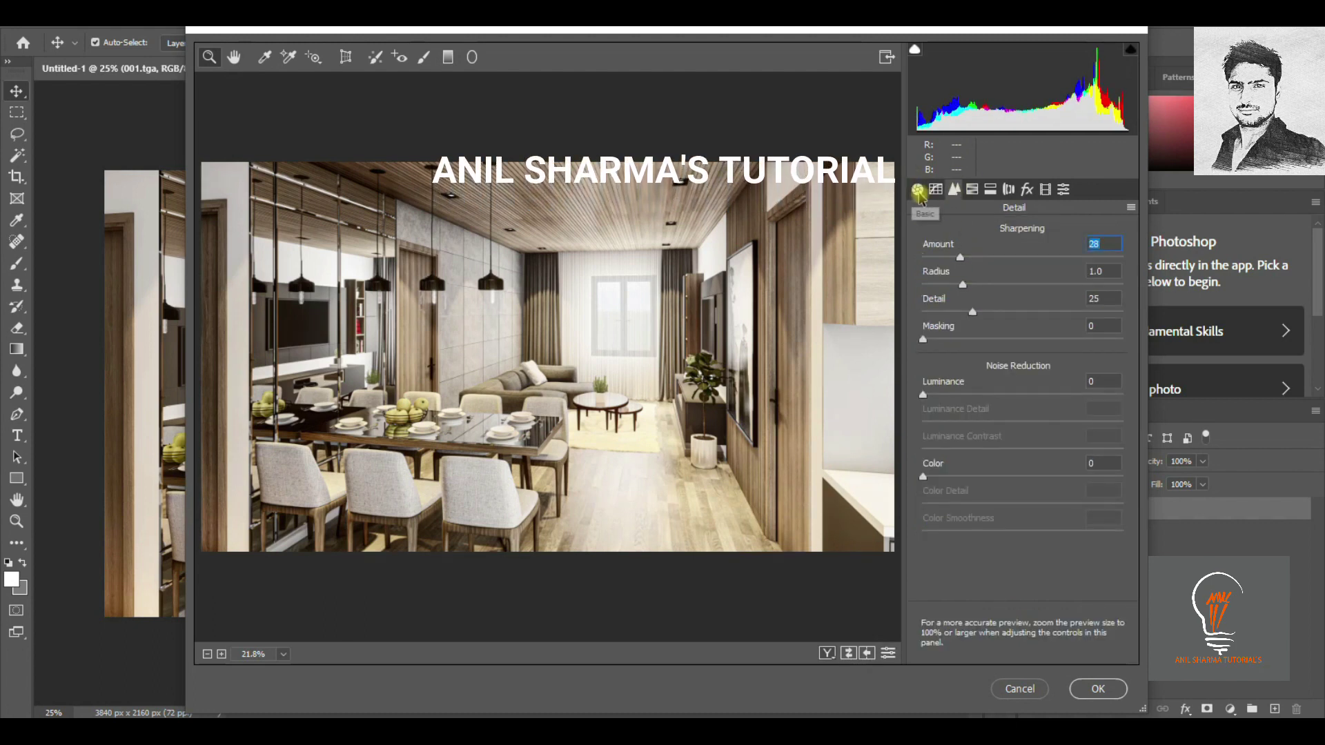
pyautogui.click(1019, 367)
pyautogui.moveTo(1019, 369); pyautogui.dragTo(1023, 370)
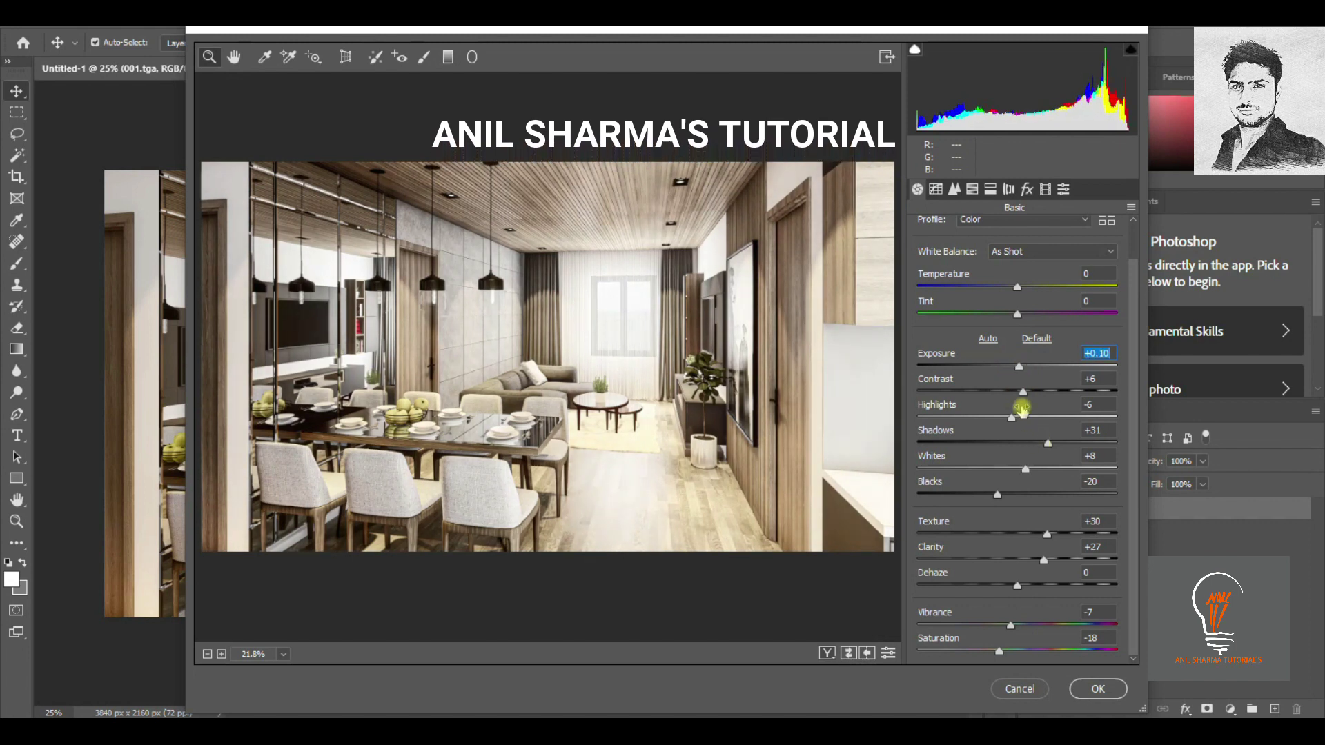
# Pull Highlights down to -57, lower Shadows slightly and deepen Blacks to -16.
pyautogui.moveTo(1012, 418); pyautogui.dragTo(960, 417)
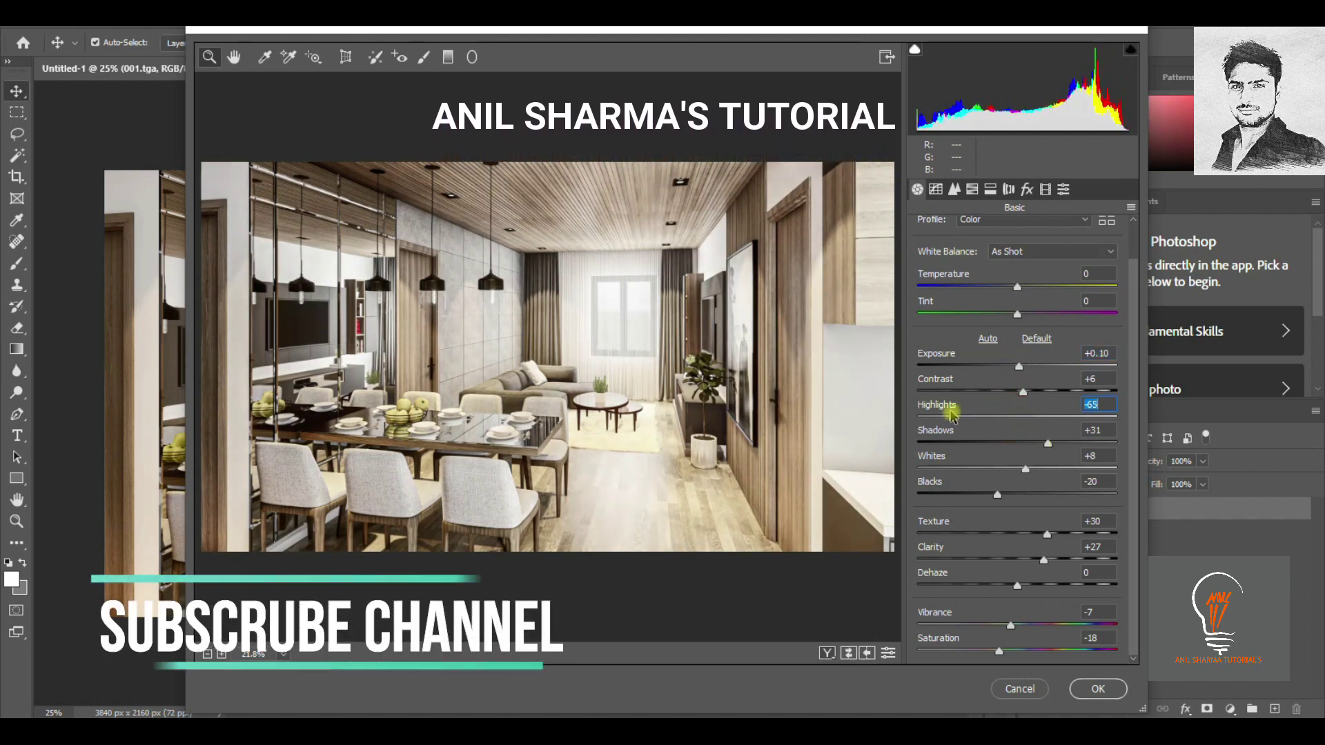
pyautogui.moveTo(1047, 443); pyautogui.dragTo(1021, 444)
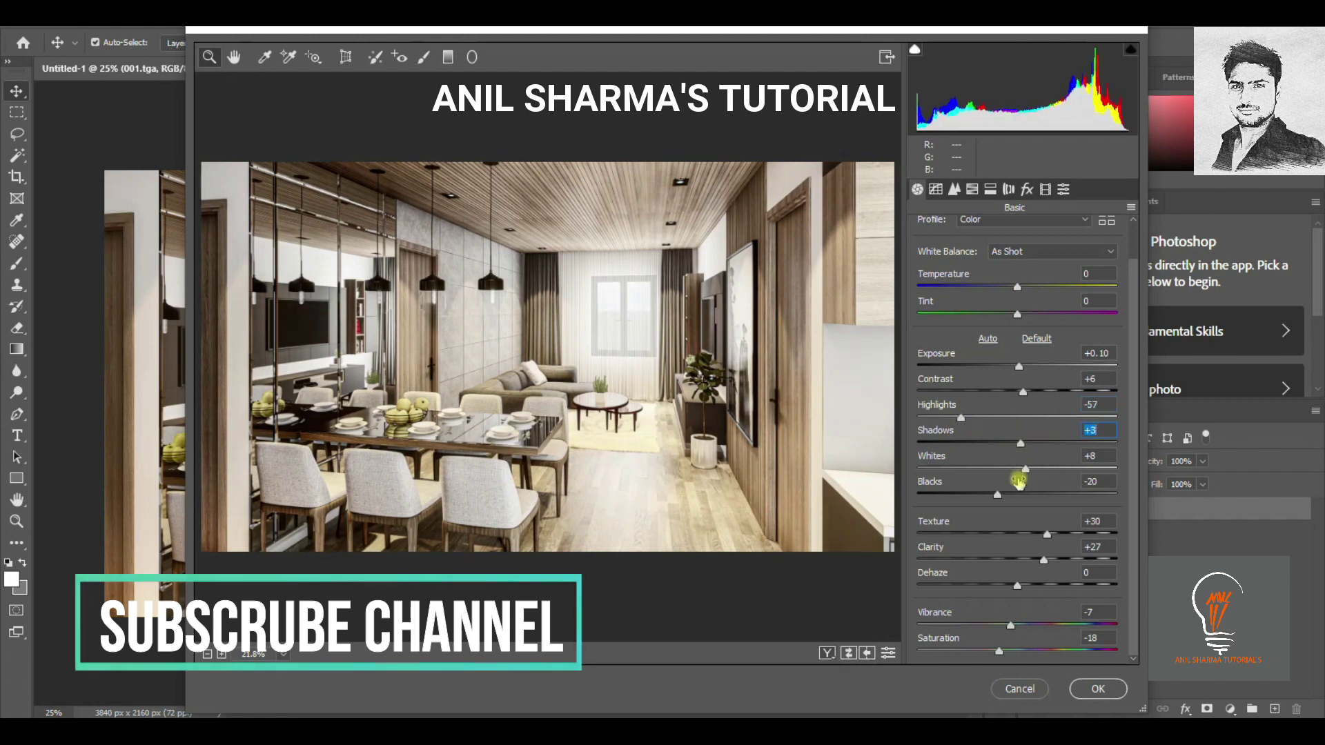
pyautogui.moveTo(998, 495); pyautogui.dragTo(1018, 497)
pyautogui.moveTo(1021, 444); pyautogui.dragTo(1029, 446)
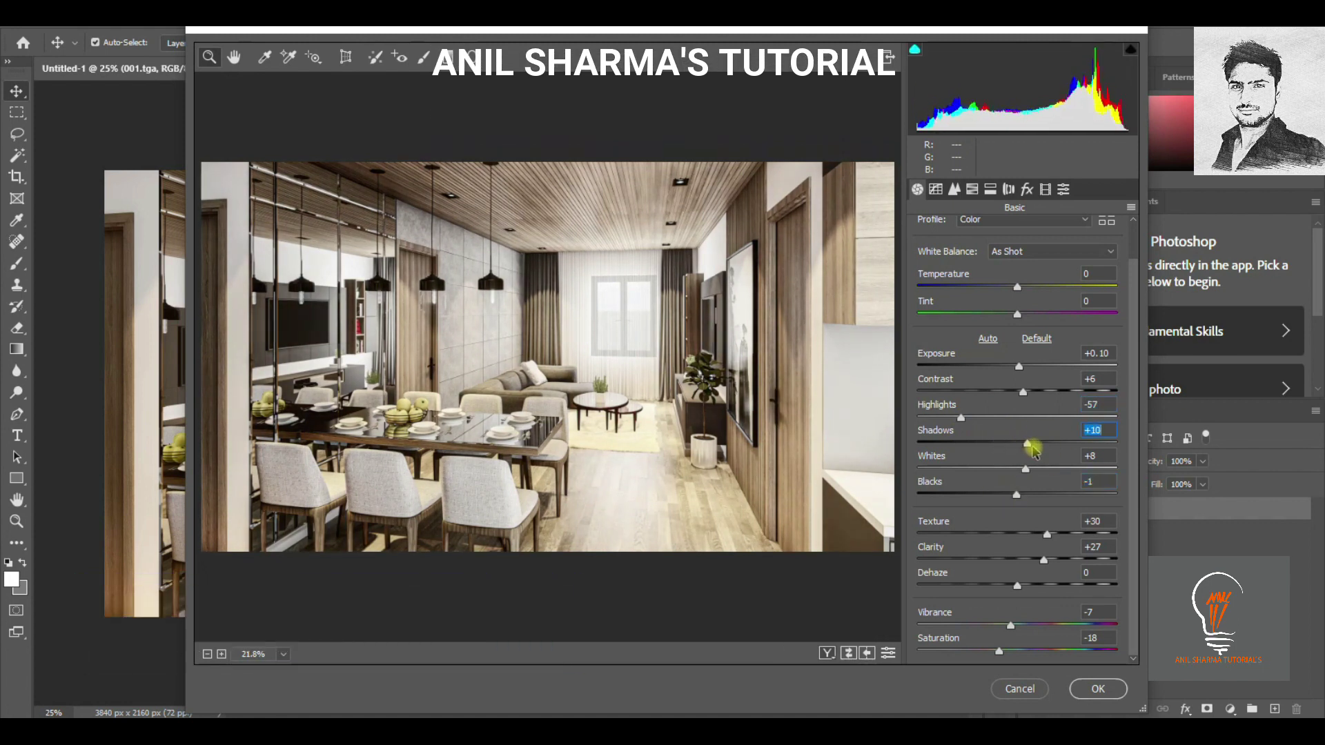
pyautogui.moveTo(1018, 498); pyautogui.dragTo(1004, 496)
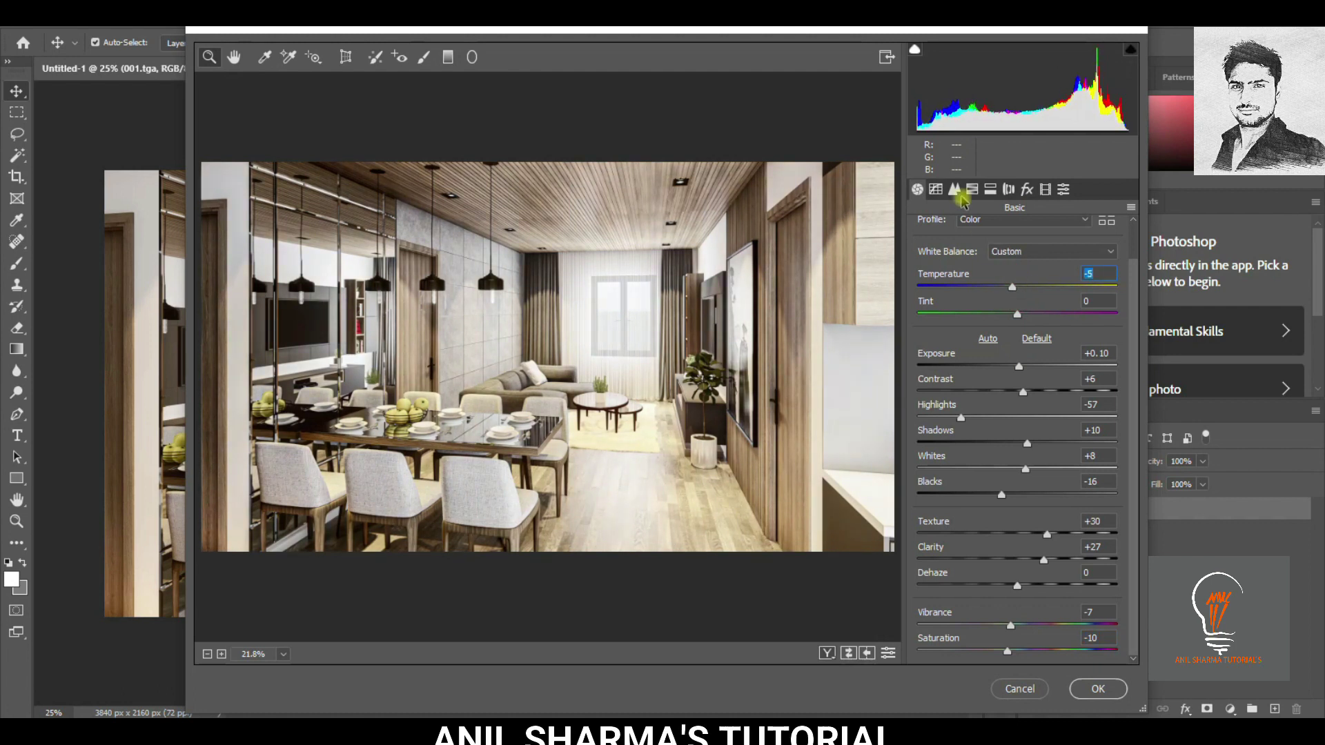
# Reduce Texture and Clarity, pull Whites to -43, and deepen Blacks and Shadows.
pyautogui.click(957, 191)
pyautogui.click(917, 189)
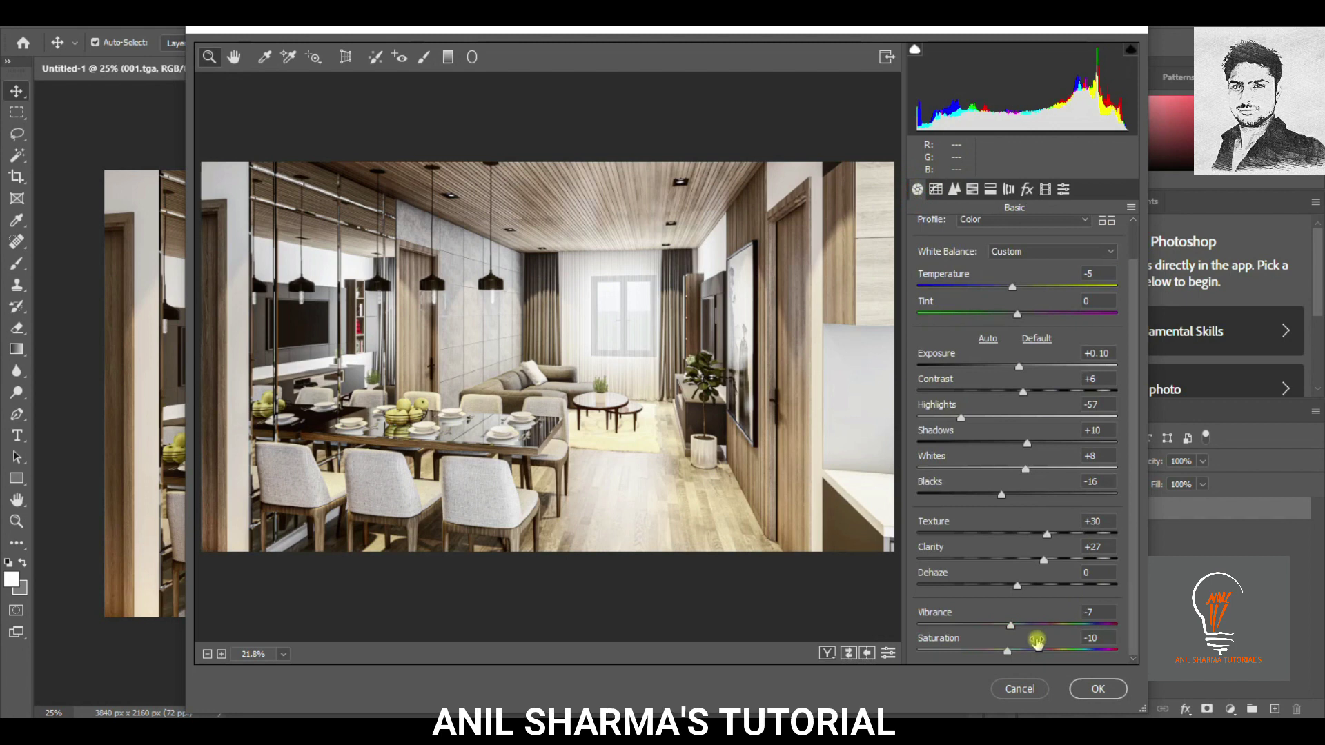
pyautogui.moveTo(1047, 534)
pyautogui.mouseDown()
pyautogui.moveTo(1033, 535)
pyautogui.moveTo(1034, 559)
pyautogui.mouseUp()
pyautogui.moveTo(1020, 366)
pyautogui.mouseDown()
pyautogui.moveTo(1004, 367)
pyautogui.moveTo(1044, 398)
pyautogui.mouseUp()
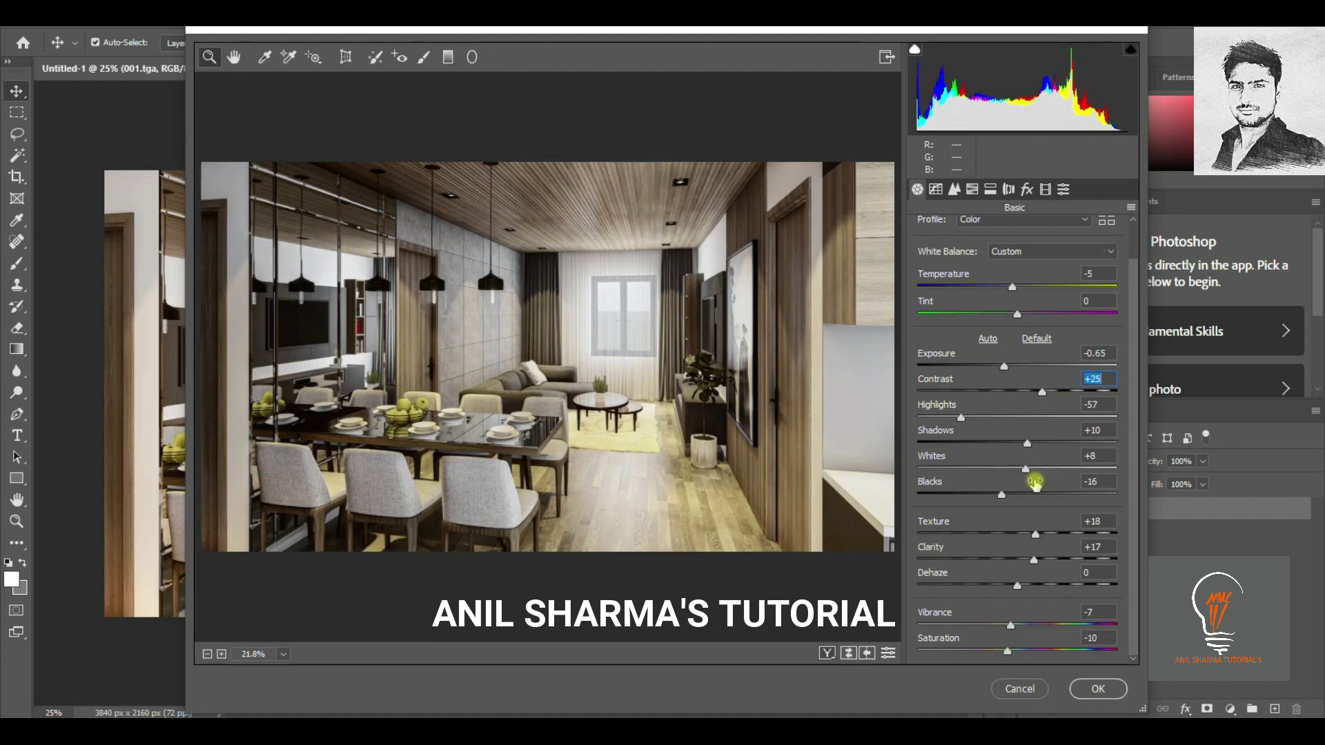
pyautogui.moveTo(1026, 470)
pyautogui.mouseDown()
pyautogui.moveTo(975, 469)
pyautogui.moveTo(1038, 497)
pyautogui.moveTo(976, 497)
pyautogui.mouseUp()
pyautogui.moveTo(1028, 443); pyautogui.dragTo(988, 444)
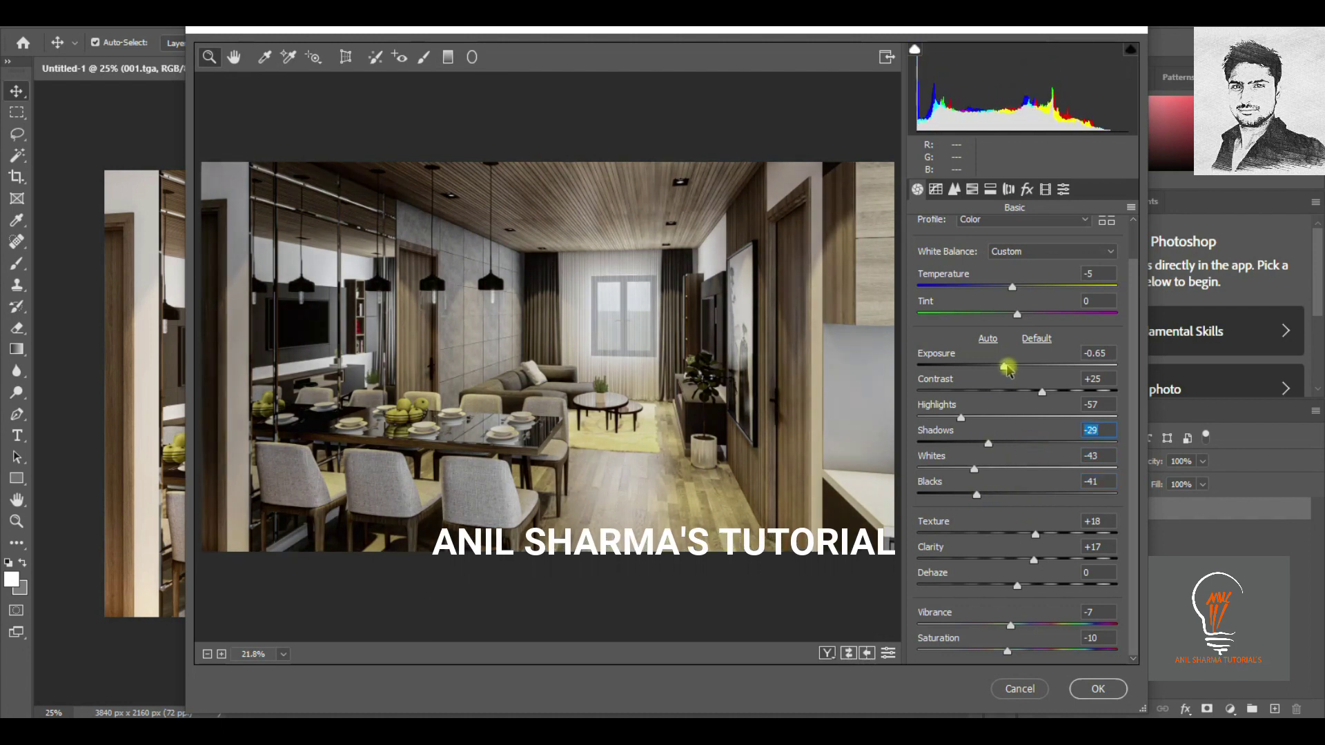
# Lower Highlights to -92, add Dehaze +18, set Exposure +0.20, and apply the Camera Raw grade.
pyautogui.moveTo(1004, 366); pyautogui.dragTo(1016, 371)
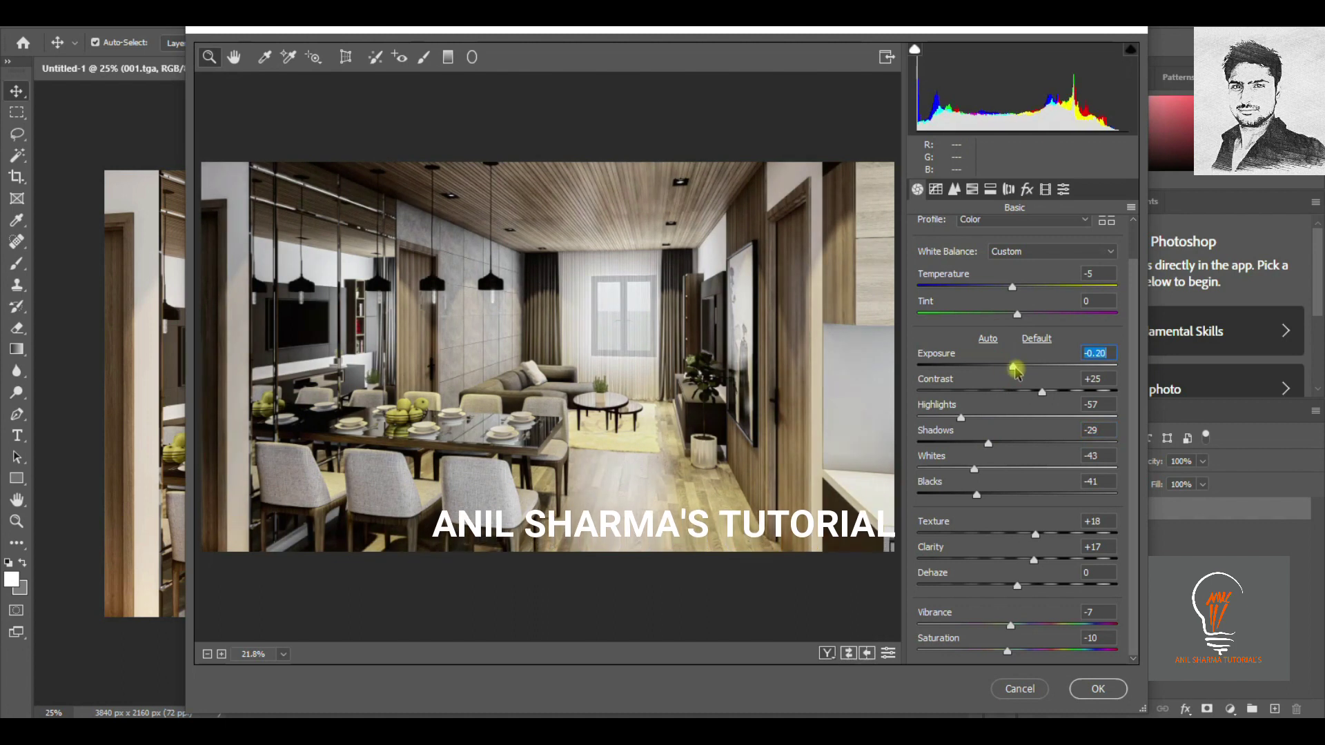
pyautogui.moveTo(1016, 371); pyautogui.dragTo(1018, 371)
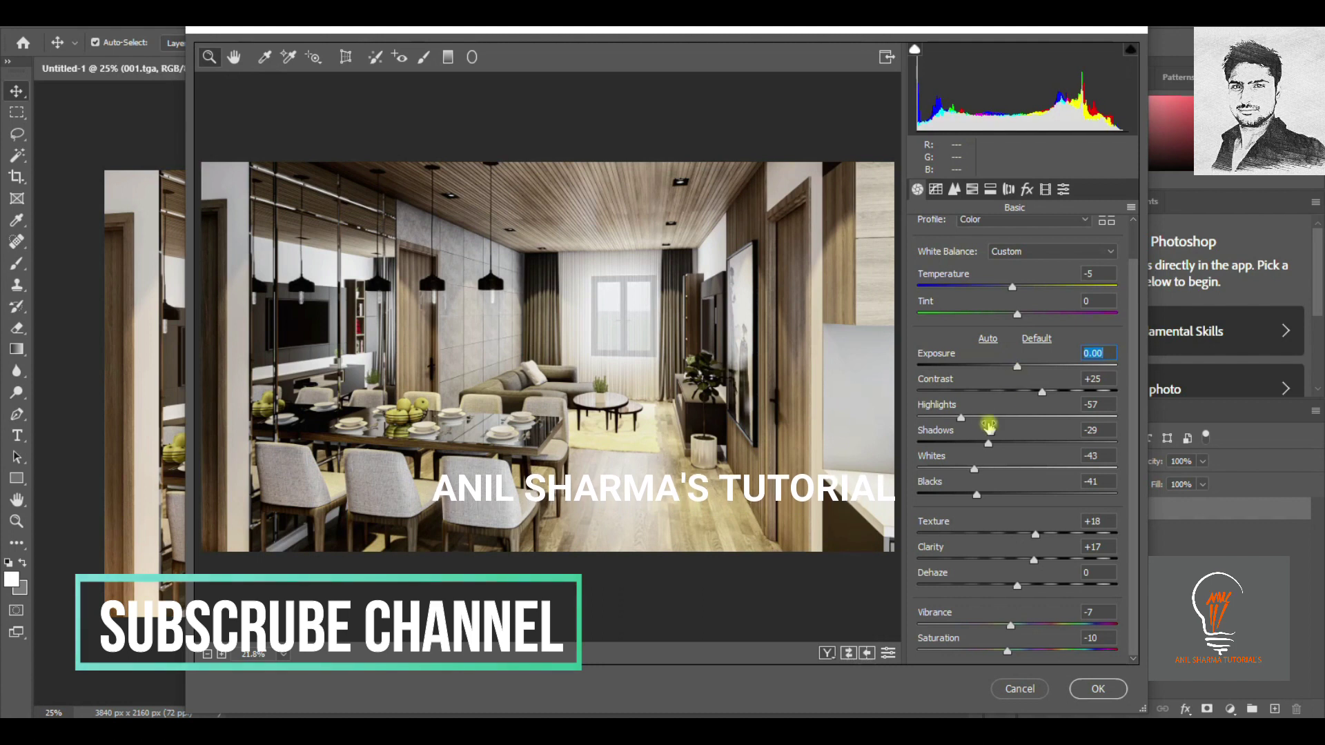
pyautogui.moveTo(961, 419); pyautogui.dragTo(929, 427)
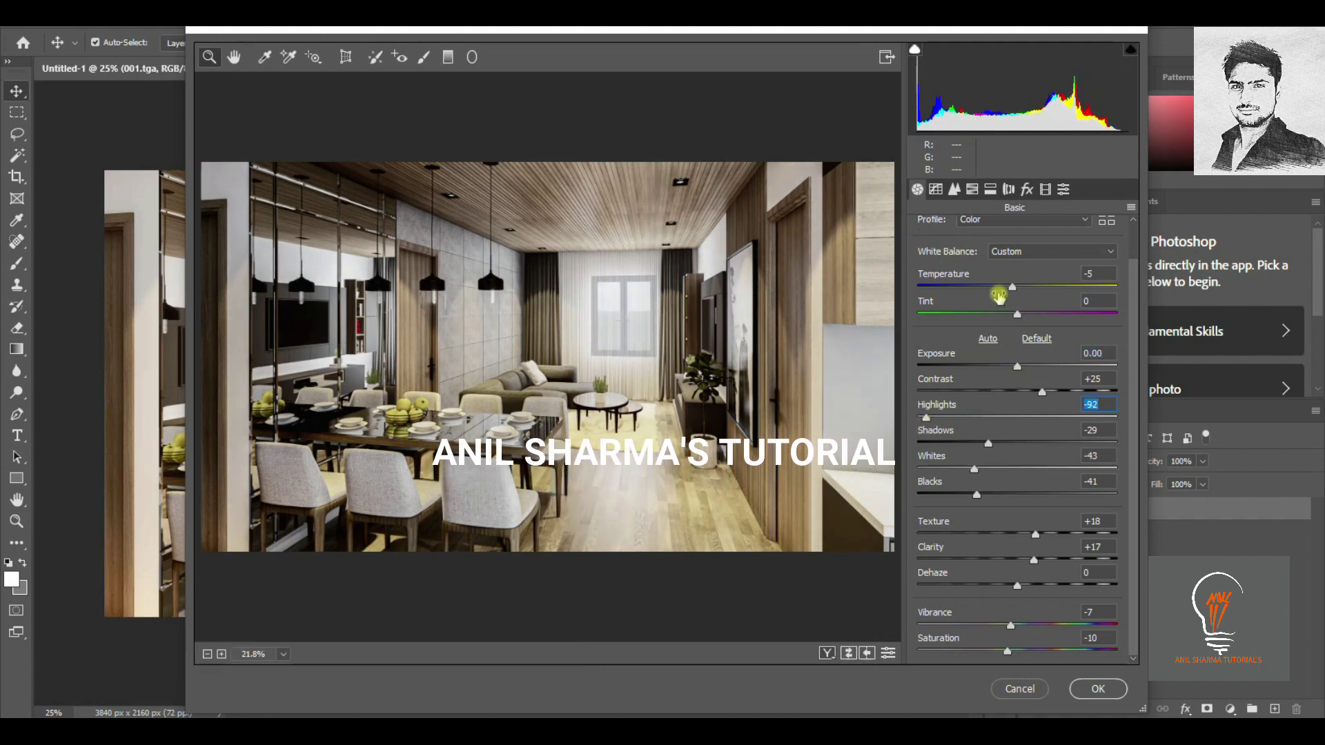
pyautogui.moveTo(1019, 588)
pyautogui.mouseDown()
pyautogui.moveTo(1077, 591)
pyautogui.moveTo(1036, 585)
pyautogui.moveTo(1020, 562)
pyautogui.mouseUp()
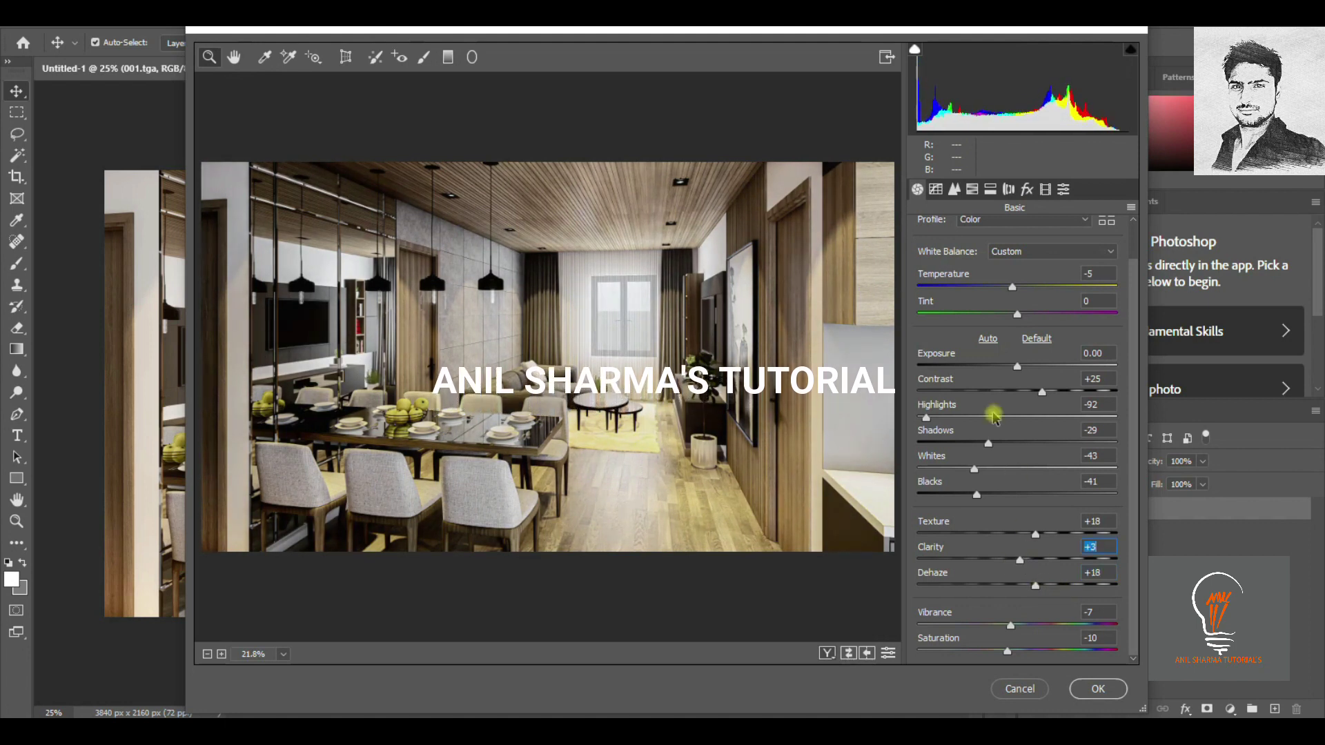
pyautogui.moveTo(1017, 366); pyautogui.dragTo(1023, 367)
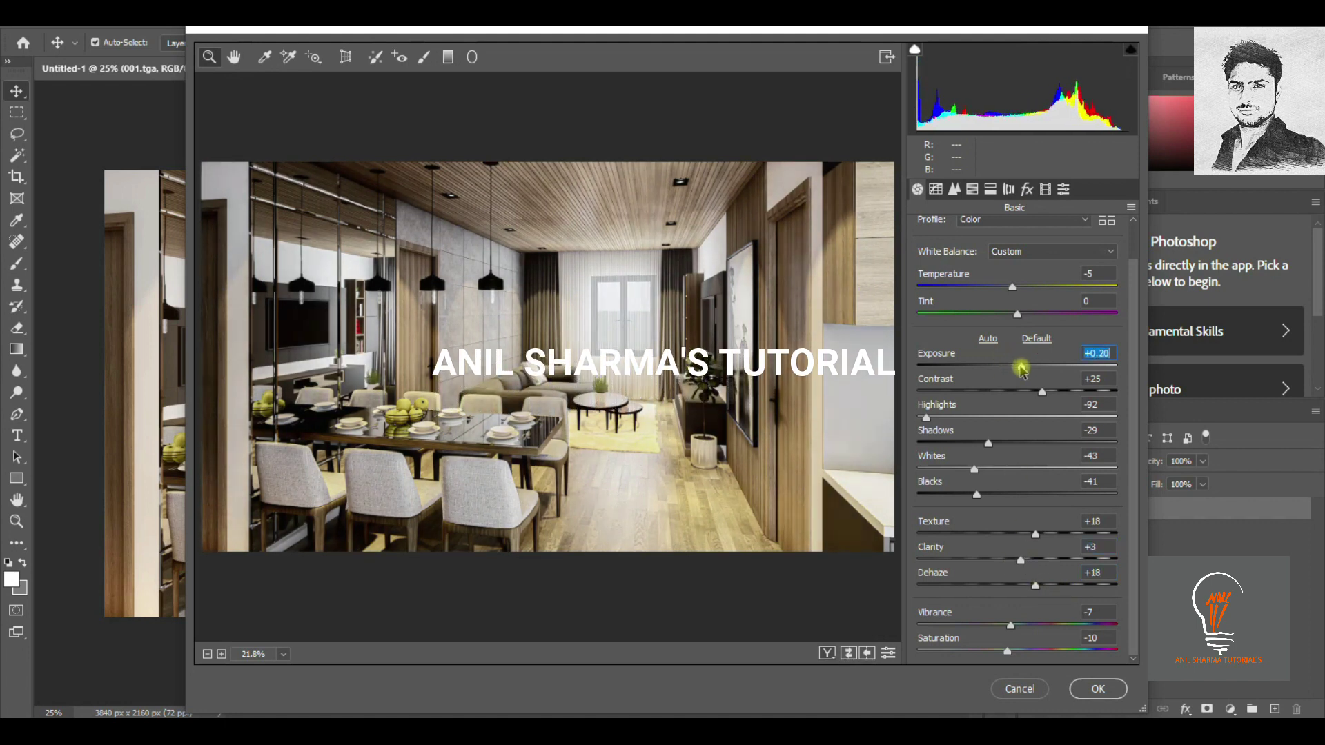
pyautogui.click(1098, 688)
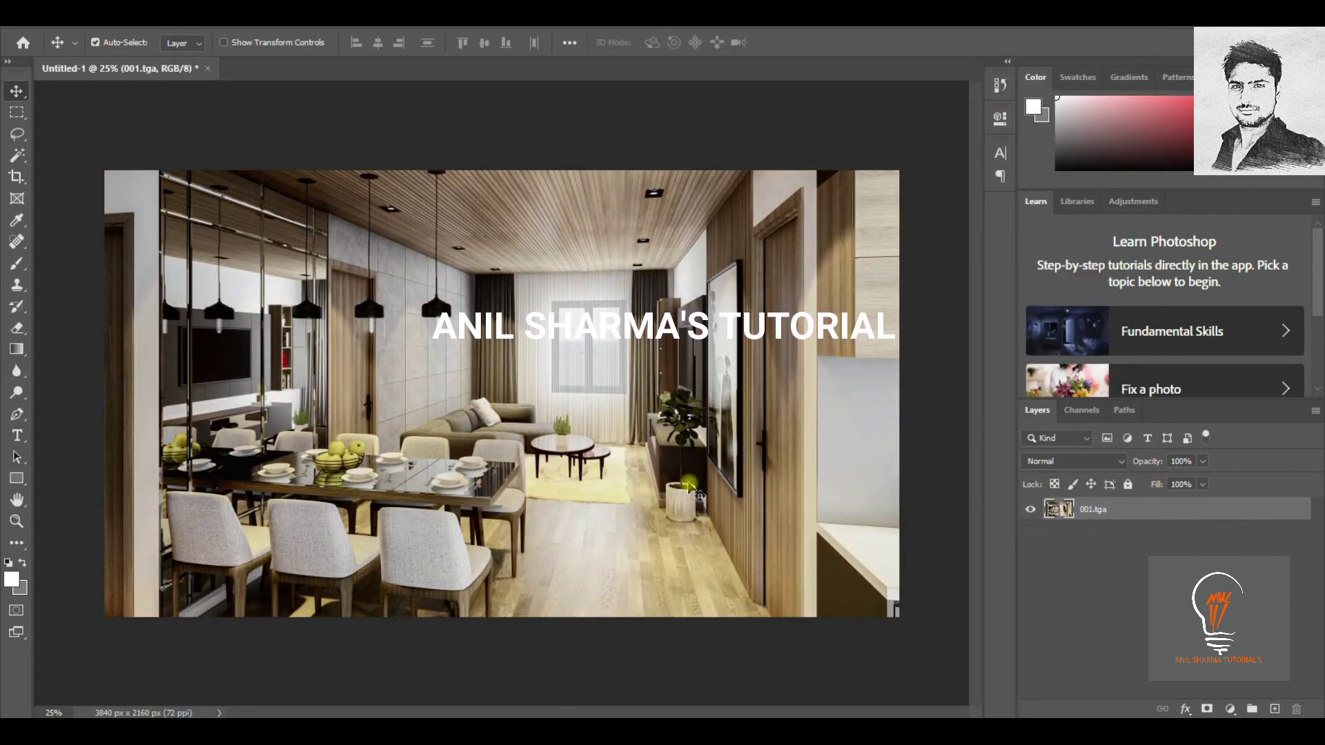
pyautogui.hotkey('ctrl', 'm')
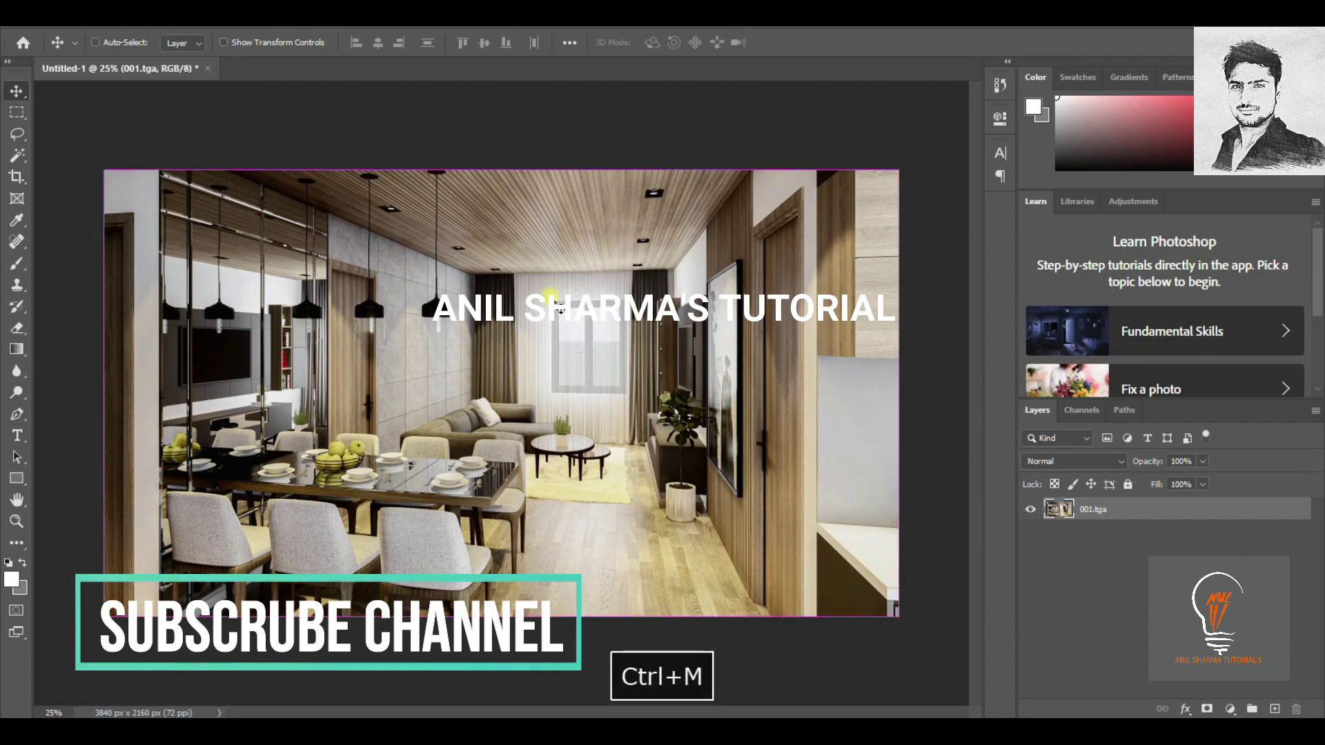
# Bend the RGB curve to darken shadows and brighten highlights, then apply the Curves adjustment.
pyautogui.moveTo(822, 445); pyautogui.dragTo(856, 394)
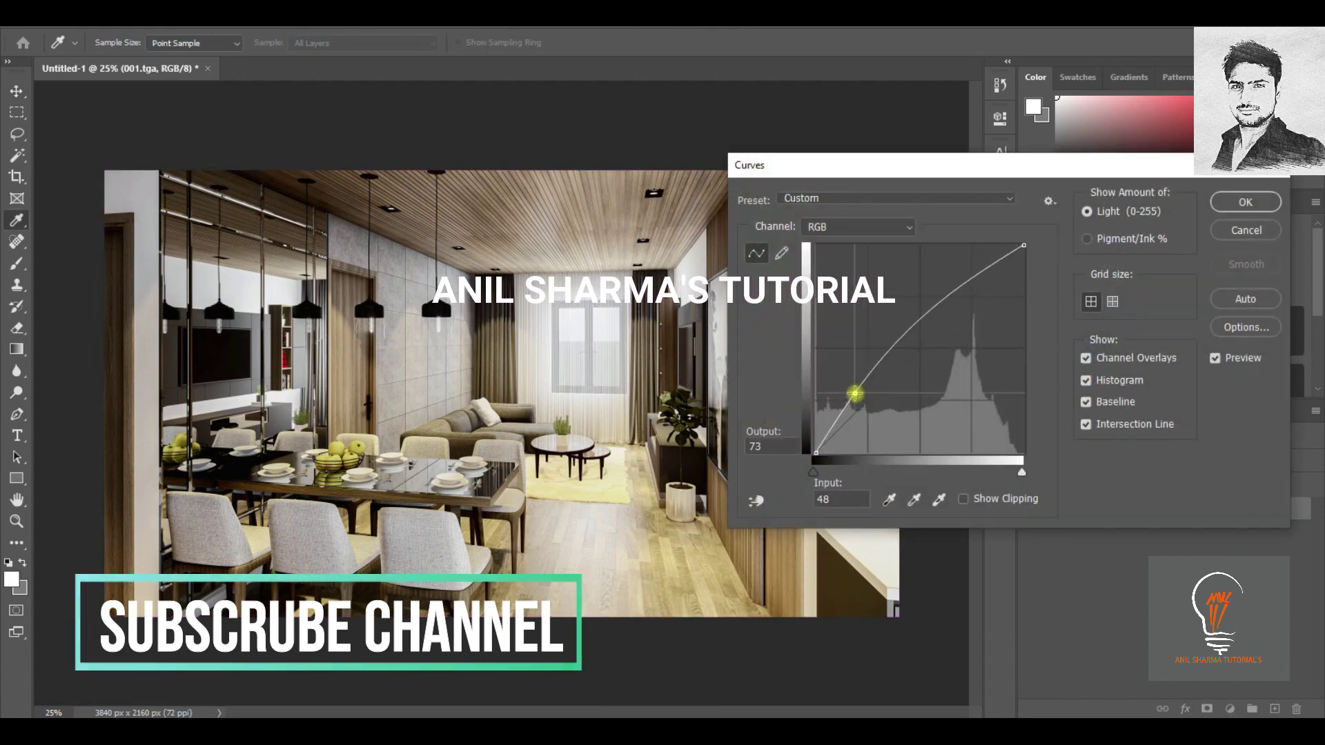
pyautogui.moveTo(944, 299); pyautogui.dragTo(971, 308)
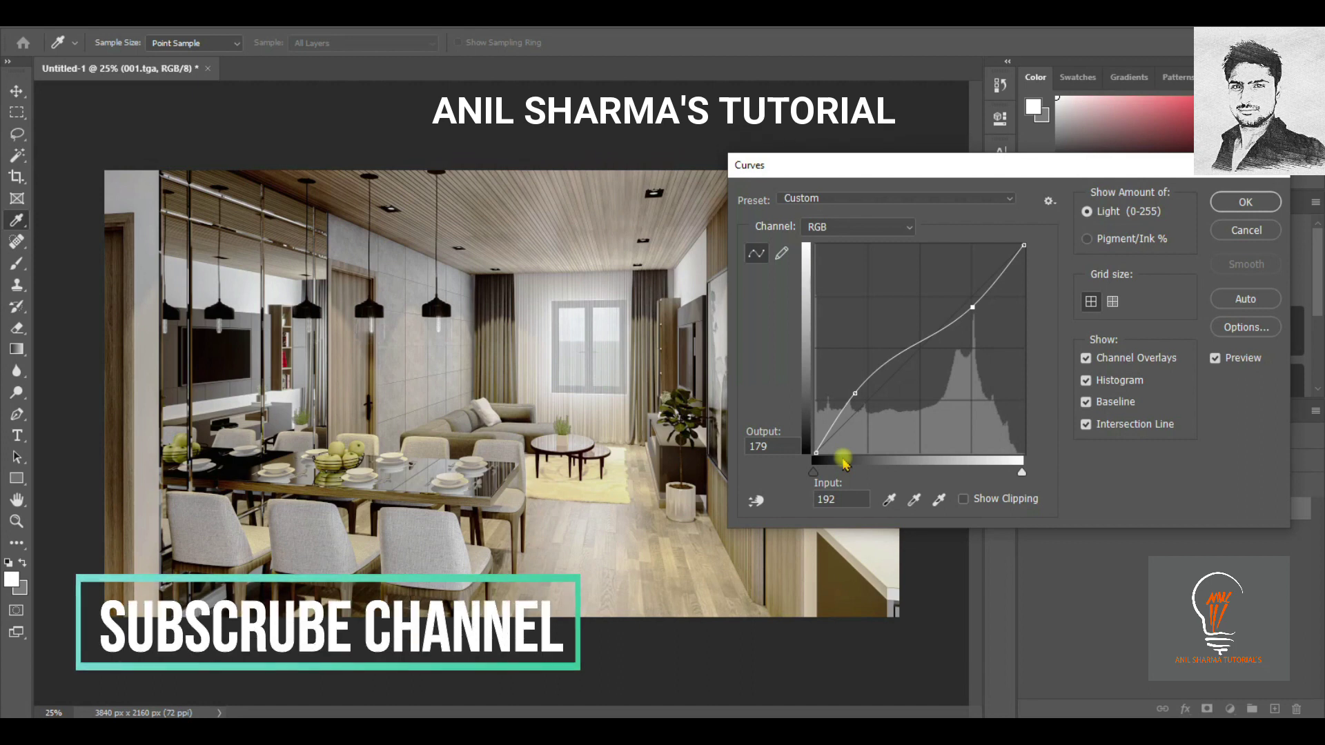
pyautogui.moveTo(856, 394); pyautogui.dragTo(860, 397)
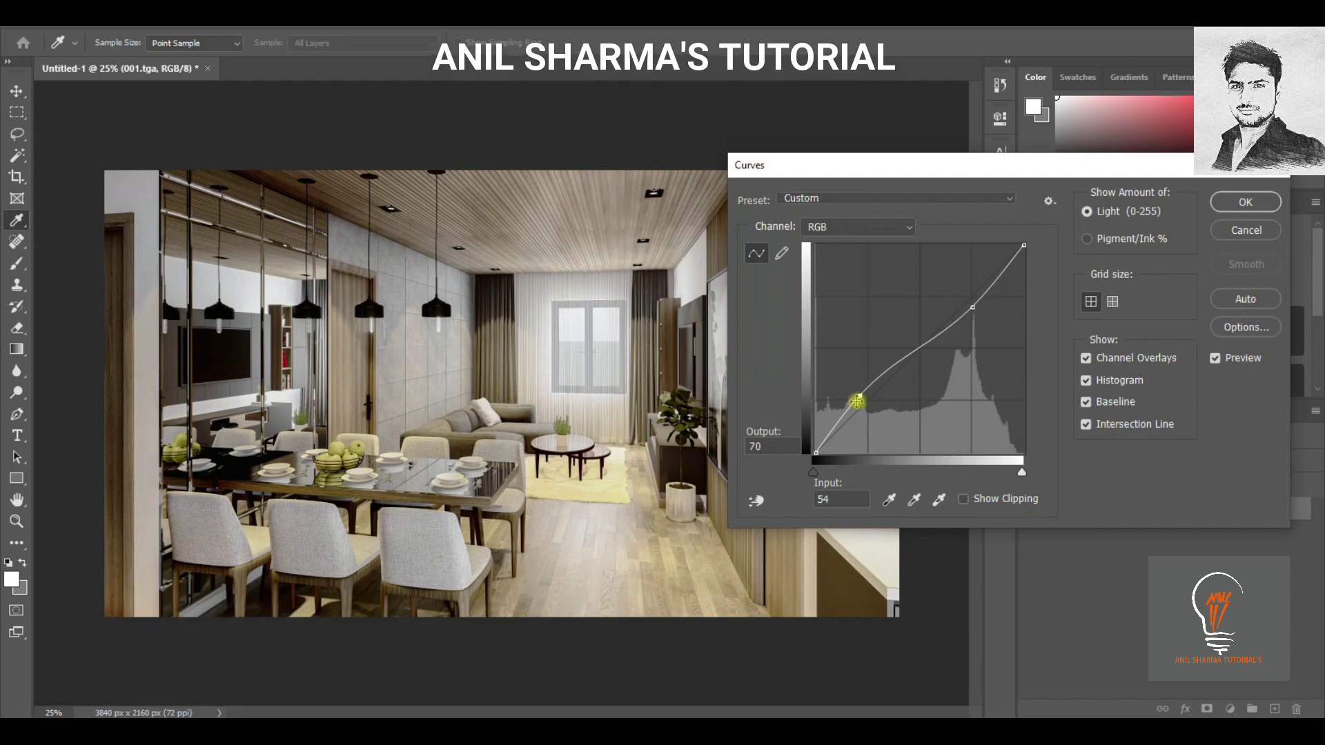
pyautogui.moveTo(860, 398)
pyautogui.mouseDown()
pyautogui.moveTo(829, 438)
pyautogui.moveTo(856, 443)
pyautogui.moveTo(841, 427)
pyautogui.mouseUp()
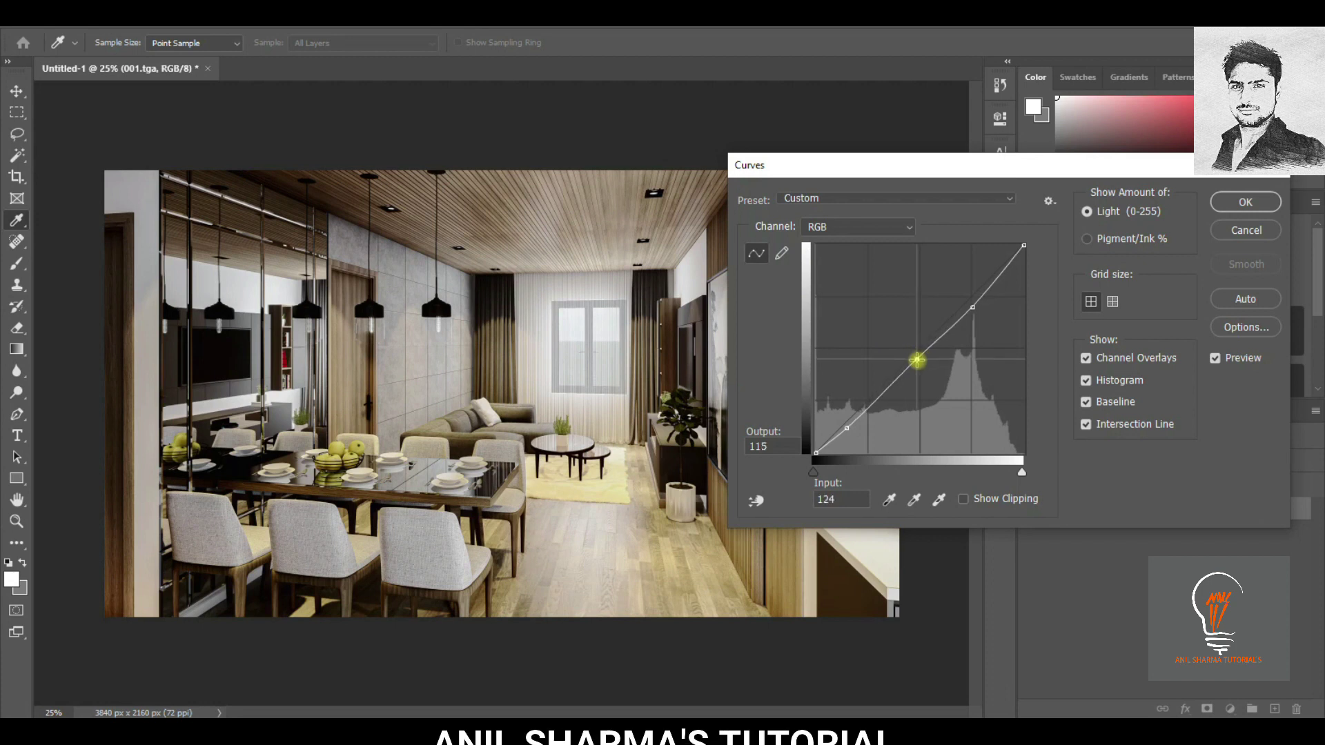
pyautogui.moveTo(972, 307); pyautogui.dragTo(977, 304)
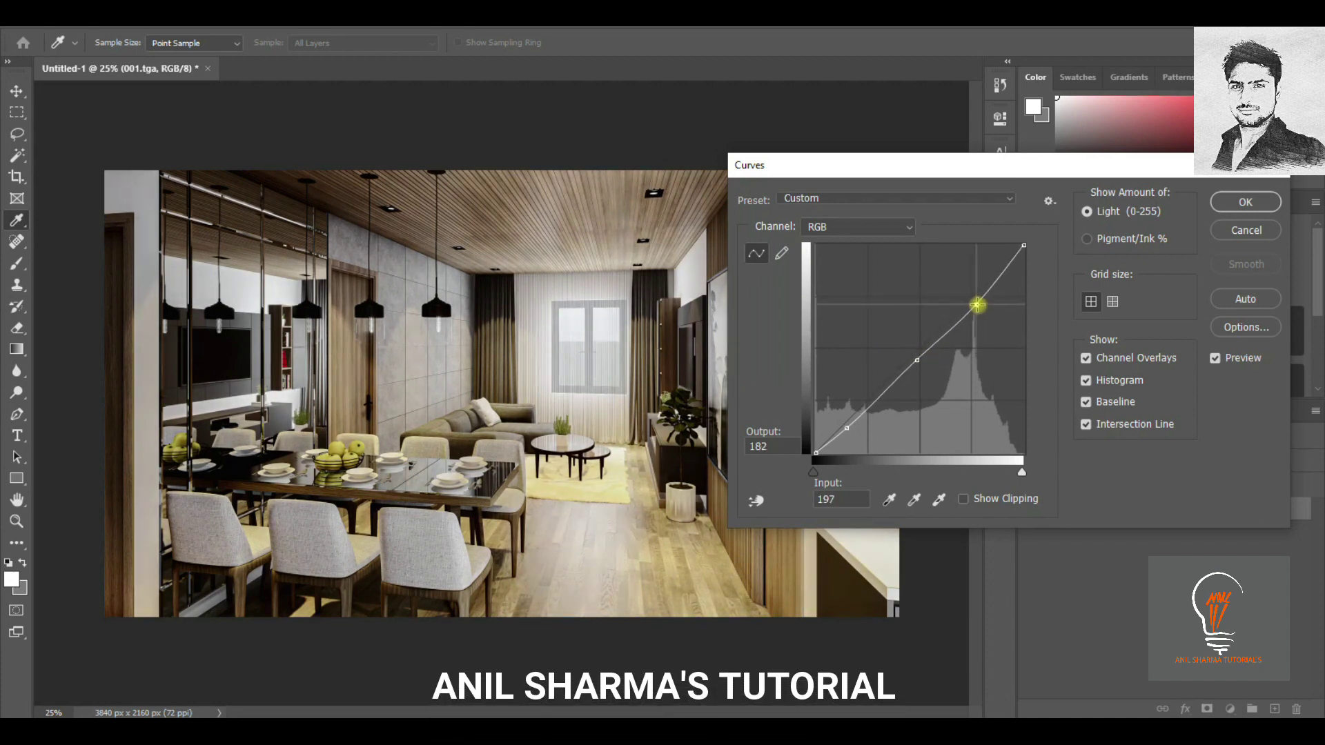
pyautogui.moveTo(916, 360); pyautogui.dragTo(920, 363)
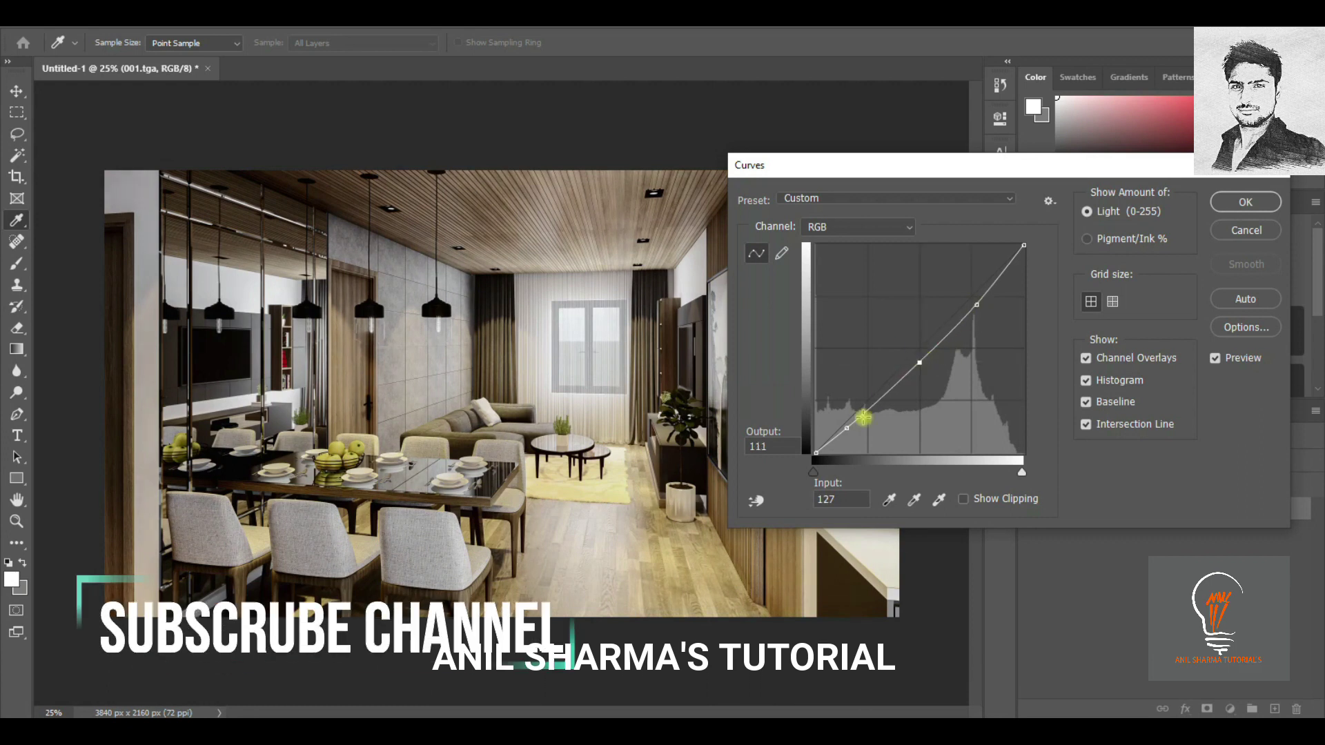
pyautogui.moveTo(844, 428); pyautogui.dragTo(860, 418)
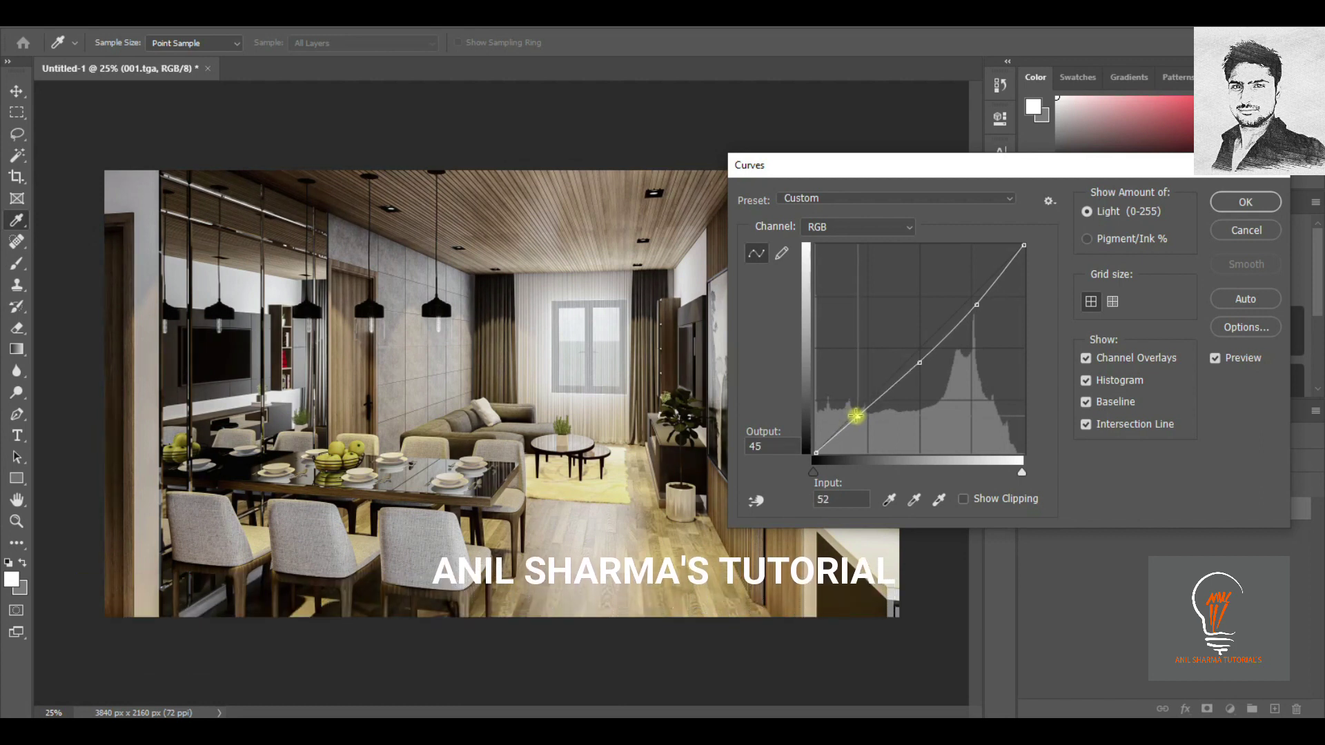
pyautogui.click(1246, 202)
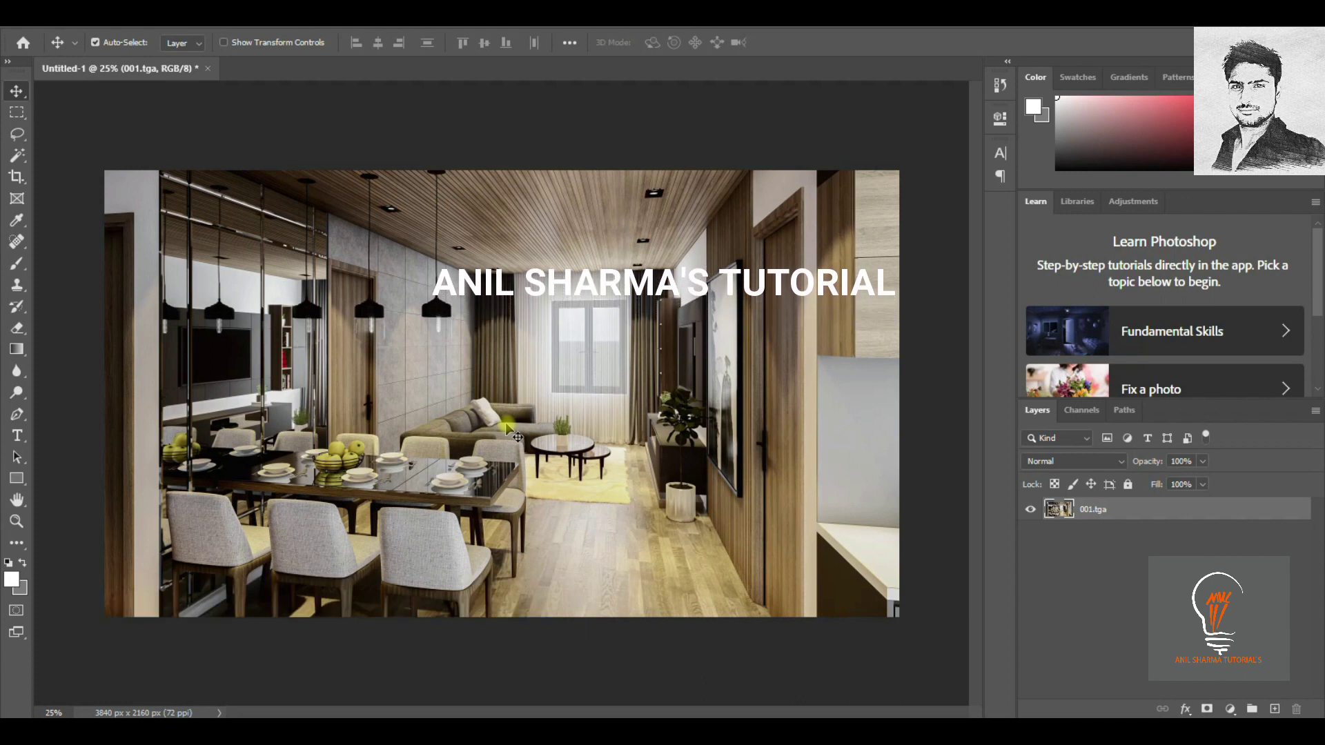
# Save the render as maximum-quality JPEG interior001 and view it in Photos.
pyautogui.hotkey('ctrl', 'shift', 's')
pyautogui.write('interior001')
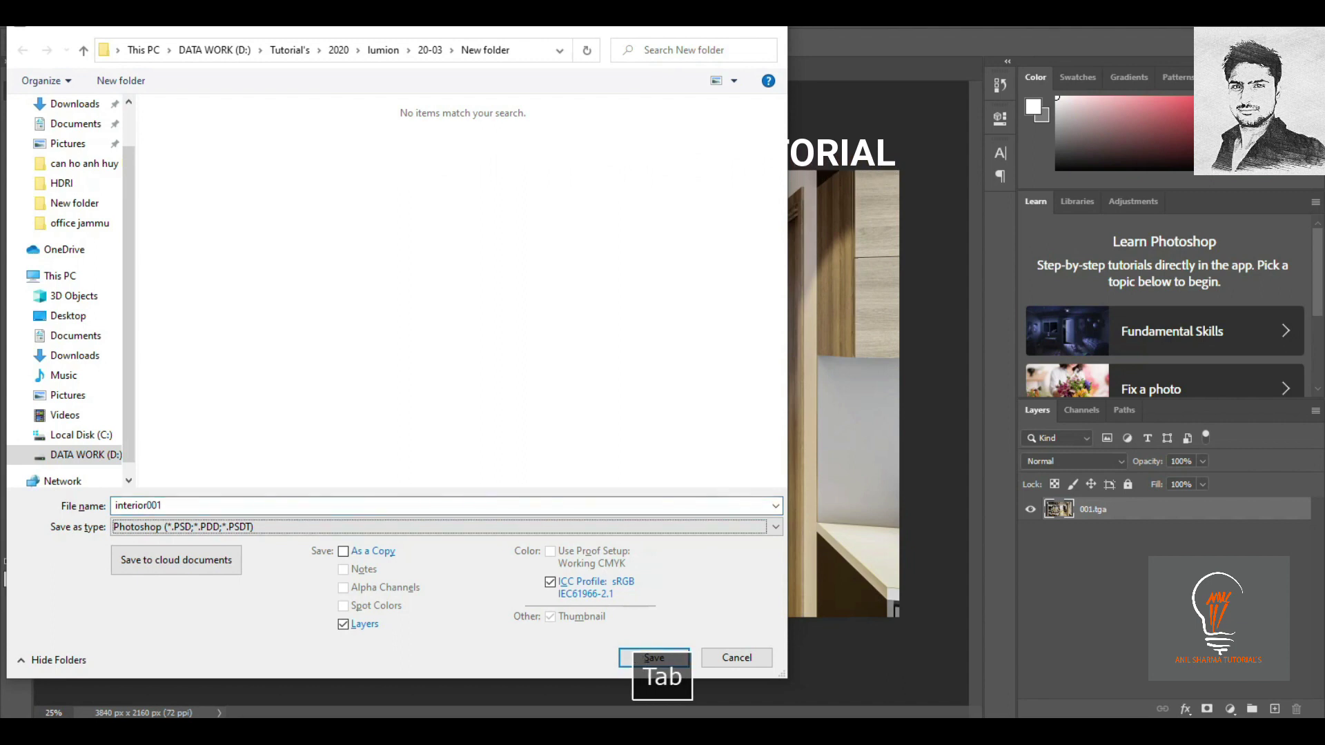
pyautogui.press('Return')
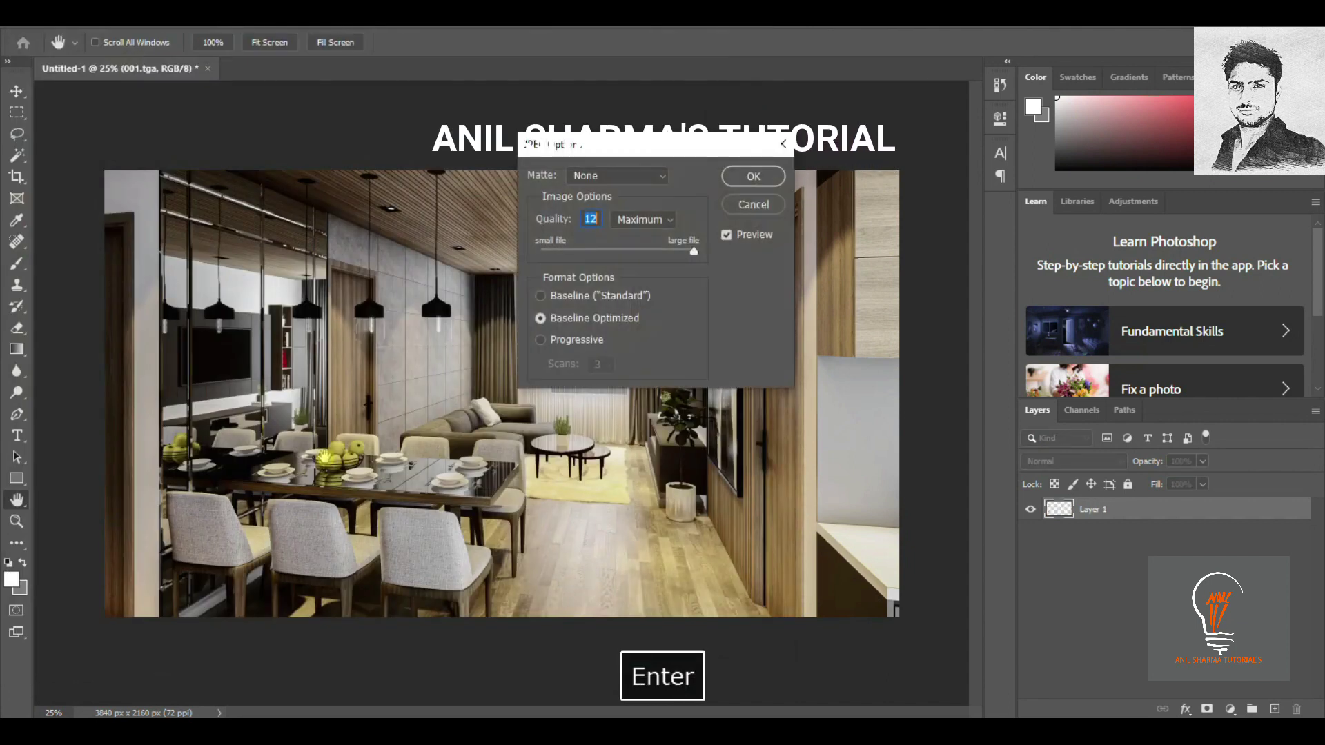
pyautogui.press('Return')
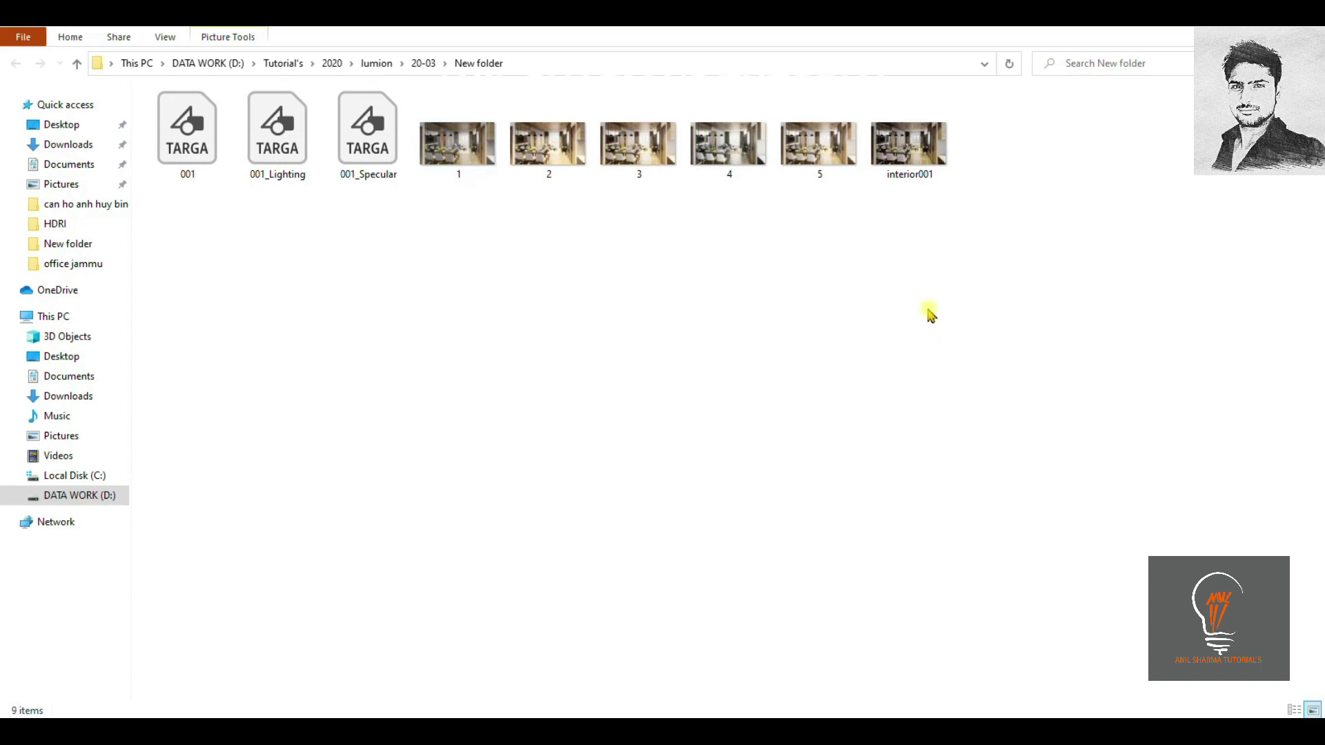
pyautogui.doubleClick(909, 149)
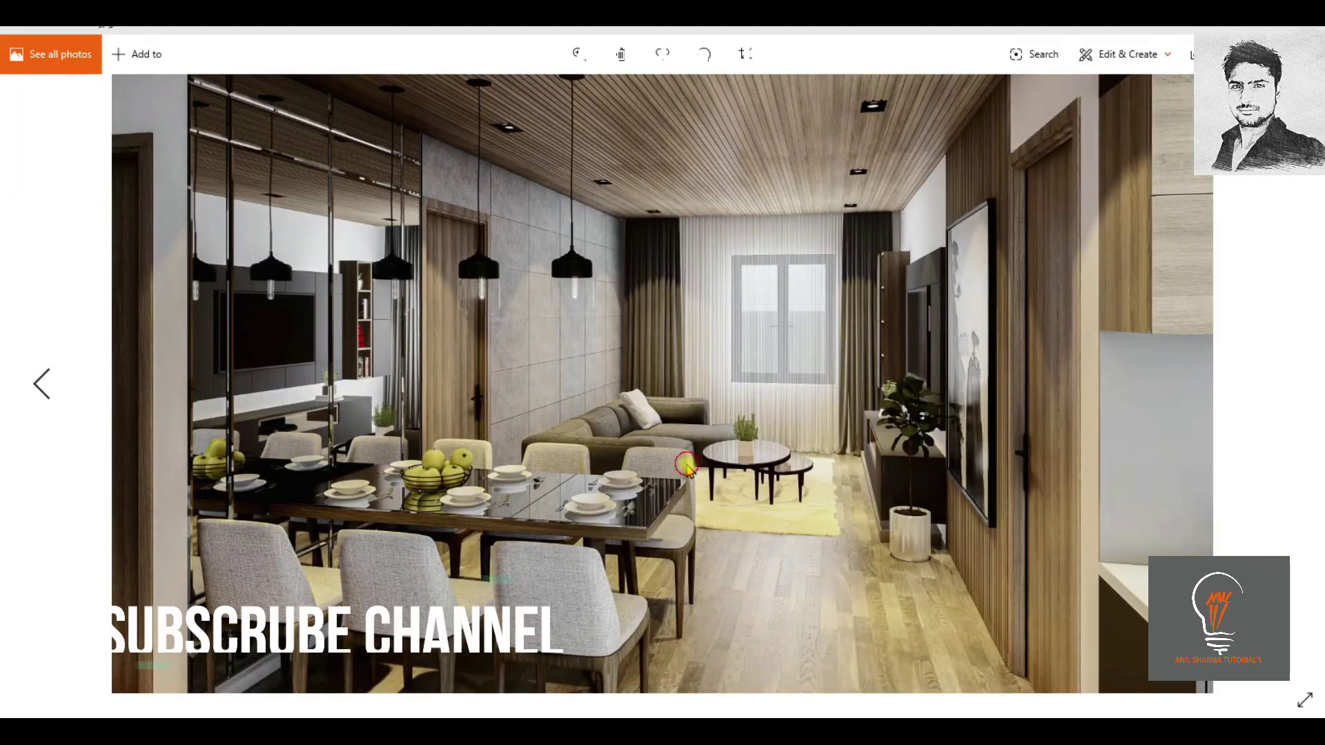
pyautogui.keyDown('ctrl'); pyautogui.scroll(5, 687, 470); pyautogui.keyUp('ctrl')
pyautogui.keyDown('ctrl'); pyautogui.scroll(-3, 608, 327); pyautogui.keyUp('ctrl')
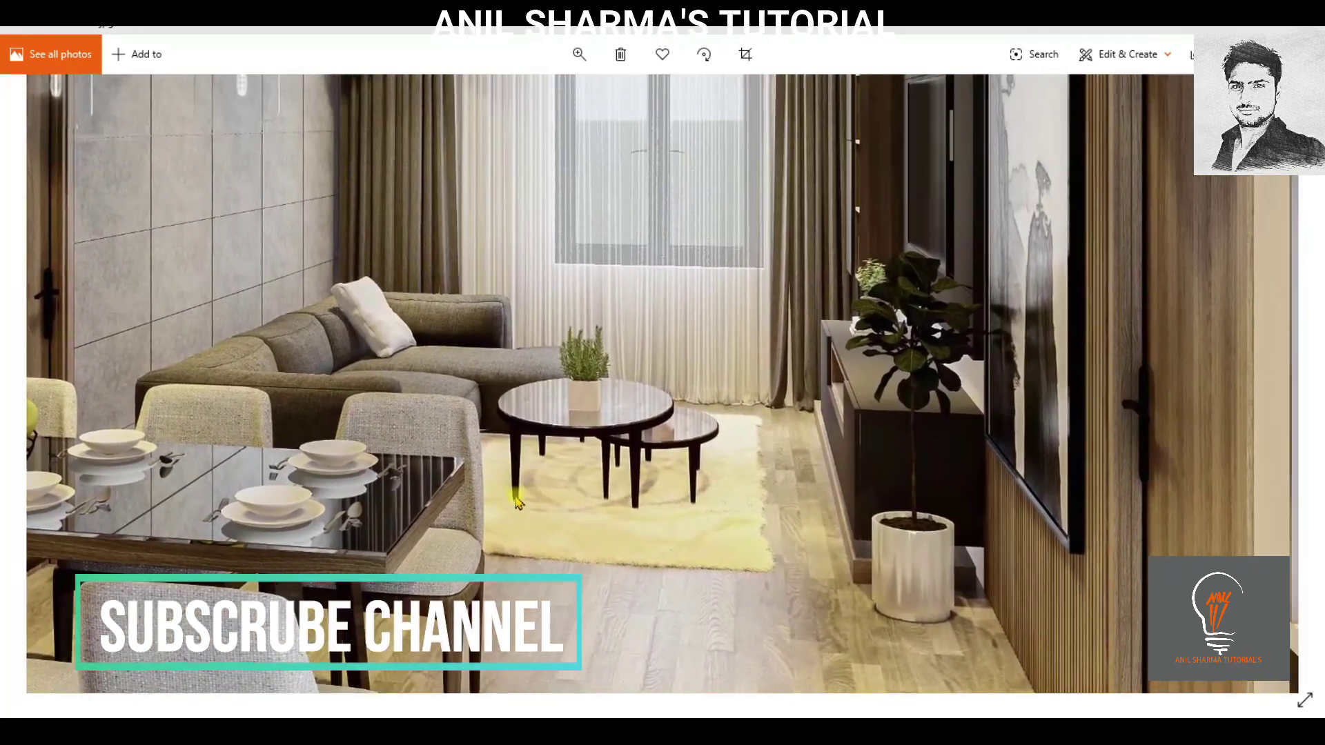